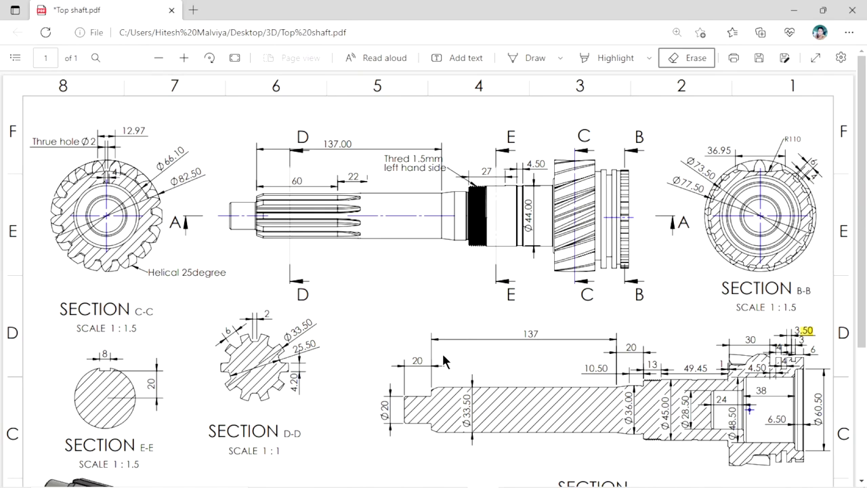
Zoom into Section A-A of the shaft drawing in the PDF.
scroll(442, 351, "down", 3)
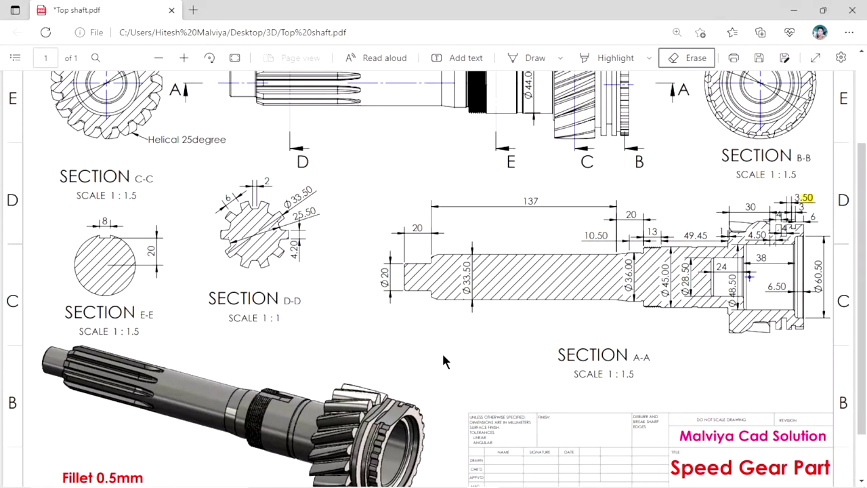
scroll(444, 361, "up", 3)
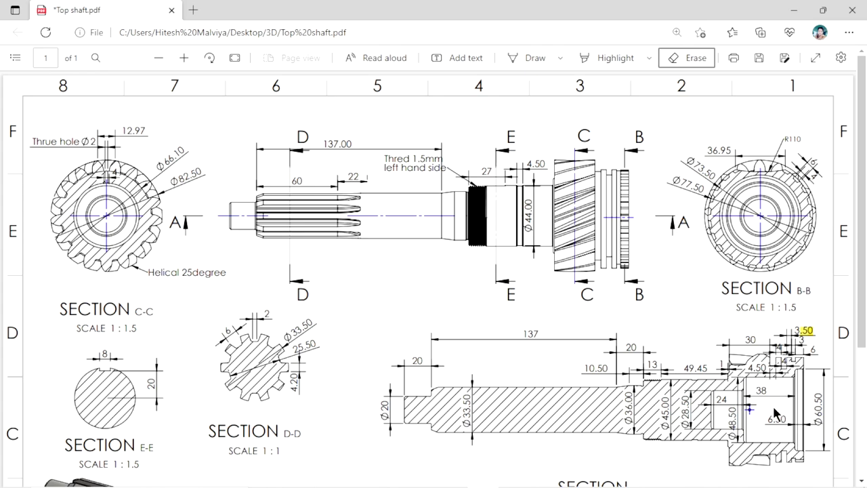
scroll(774, 412, "up", 2, "ctrl")
scroll(755, 369, "down", 2, "ctrl")
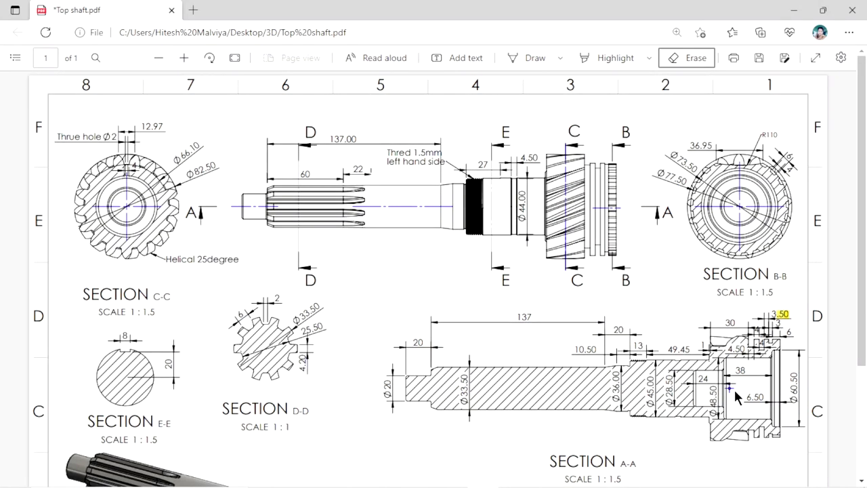
scroll(734, 388, "down", 2)
scroll(737, 381, "down", 1)
scroll(737, 381, "up", 3, "ctrl")
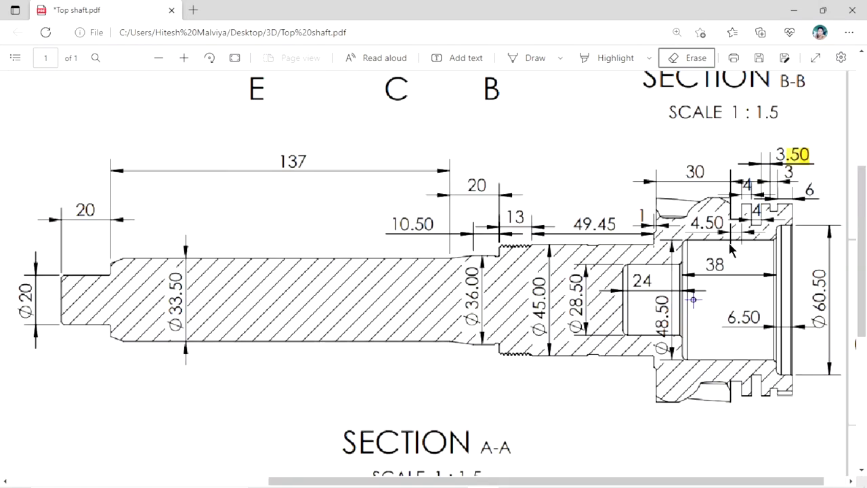
scroll(730, 249, "up", 1, "ctrl")
scroll(695, 304, "down", 2, "ctrl")
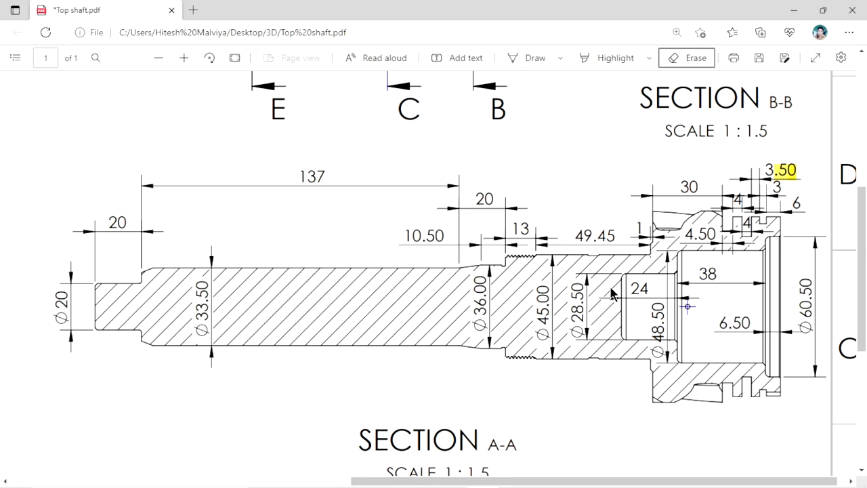
Erase the yellow highlight over the 3.50 dimension, then turn the eraser off.
left_click(691, 57)
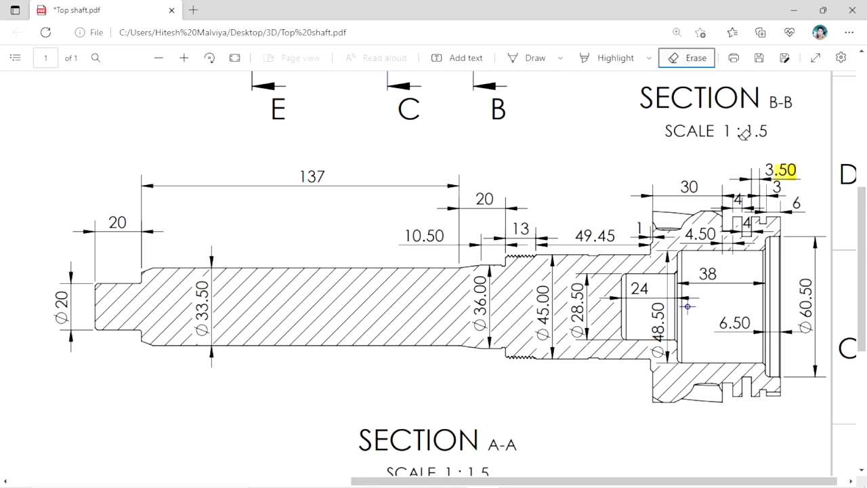
left_click_drag(790, 165, 789, 169)
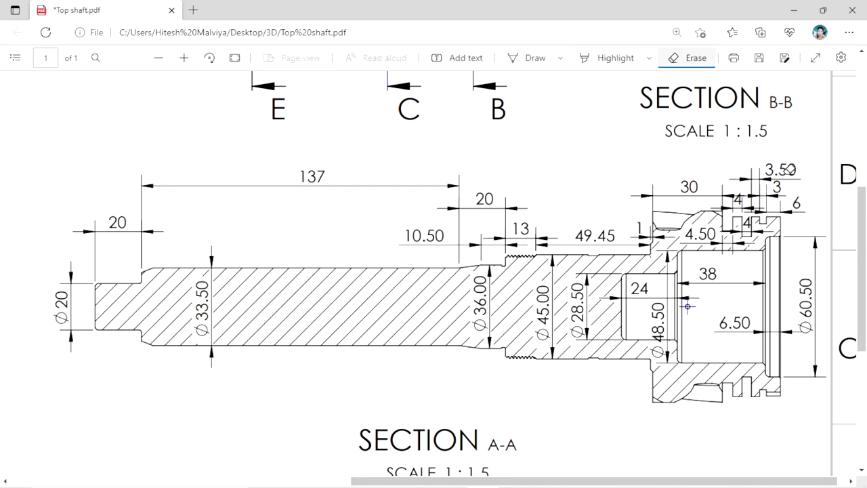
left_click(681, 59)
scroll(681, 278, "up", 2)
scroll(680, 278, "up", 2)
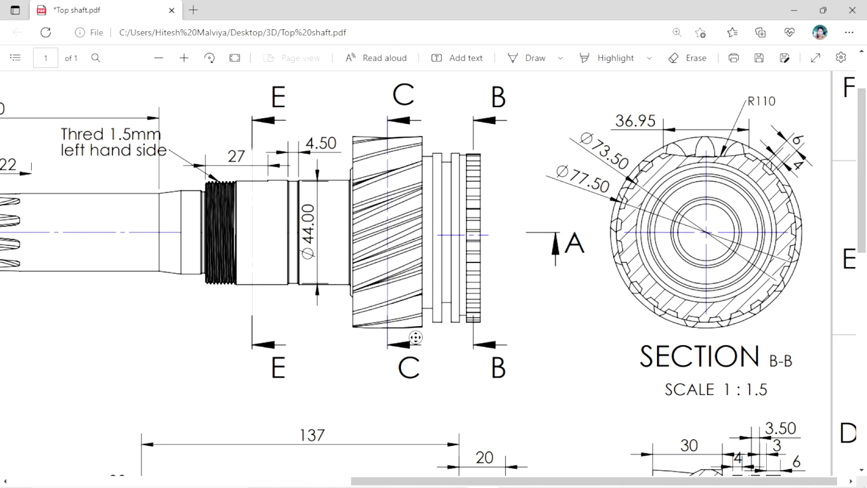
middle_click_drag(415, 336, 285, 351)
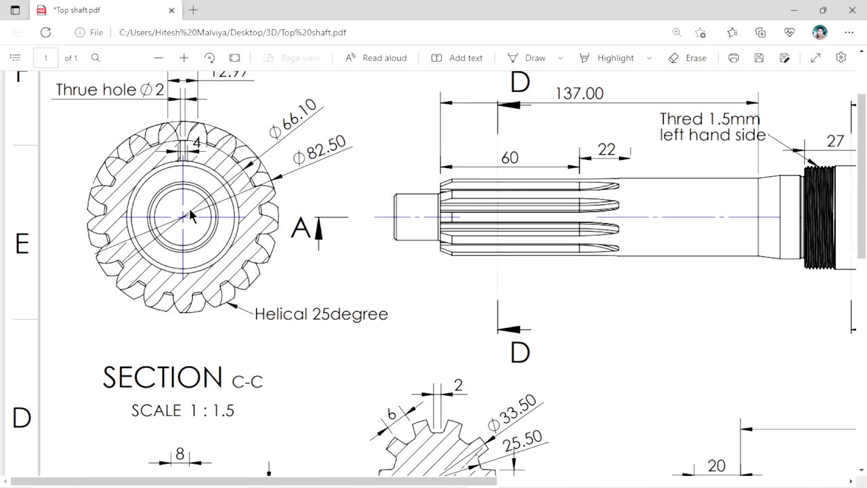
scroll(526, 277, "down", 2)
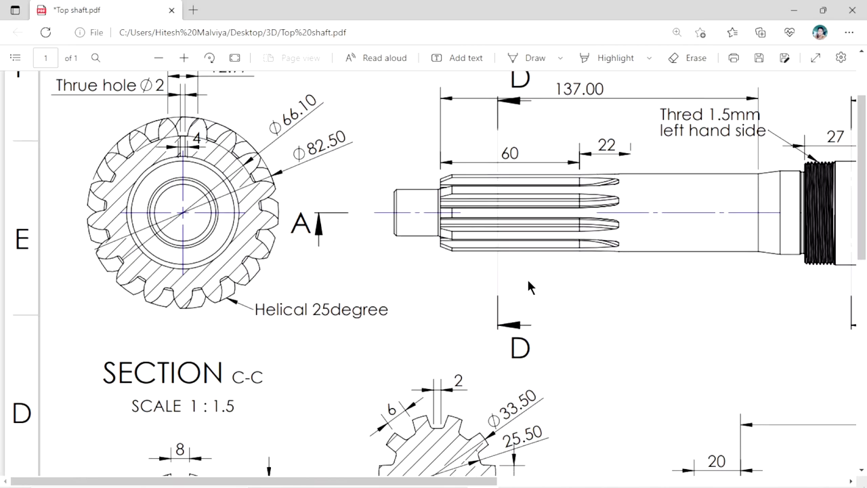
scroll(522, 290, "down", 1)
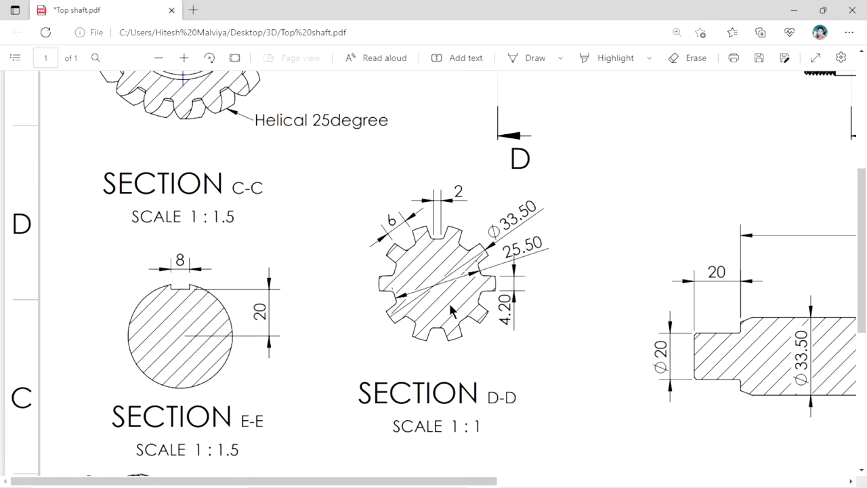
scroll(451, 306, "up", 2, "ctrl")
scroll(433, 308, "up", 1, "ctrl")
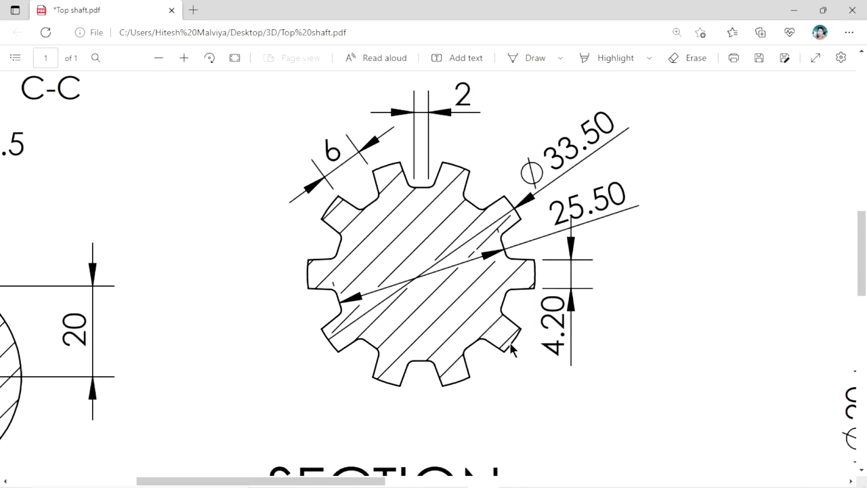
scroll(472, 313, "down", 2, "ctrl")
scroll(400, 334, "down", 2, "ctrl")
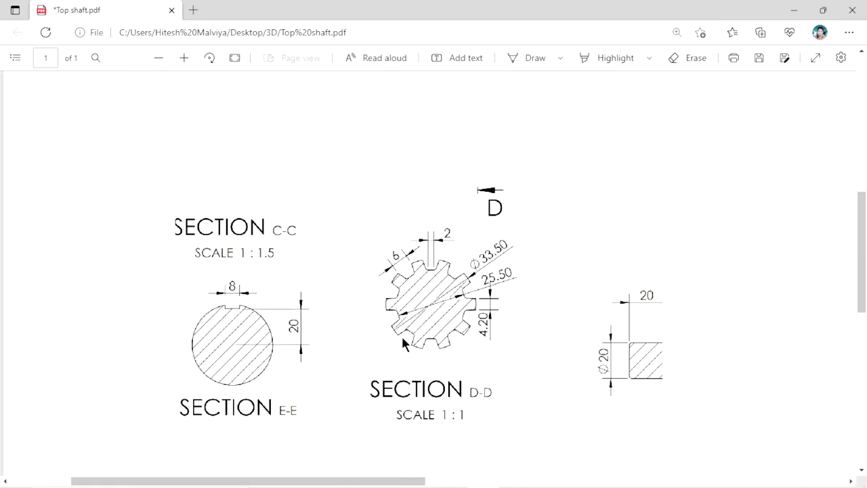
scroll(401, 334, "down", 1, "ctrl")
scroll(100, 415, "up", 2, "ctrl")
scroll(100, 414, "up", 1, "ctrl")
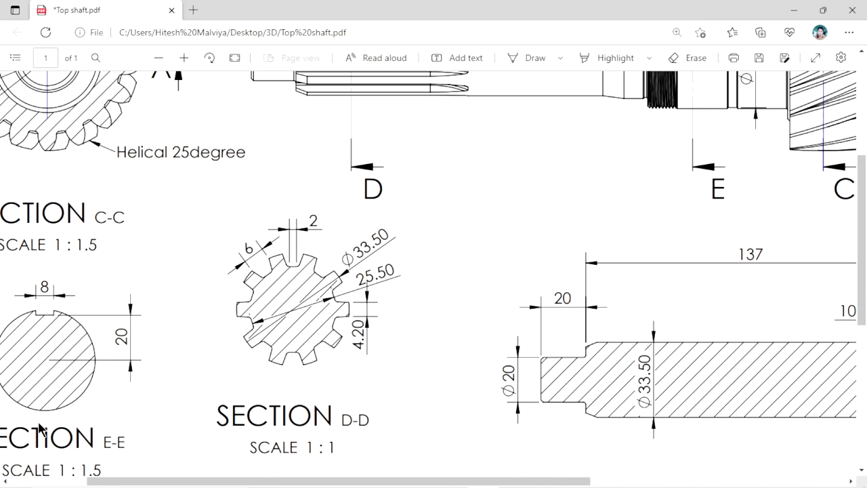
middle_click_drag(214, 380, 140, 307)
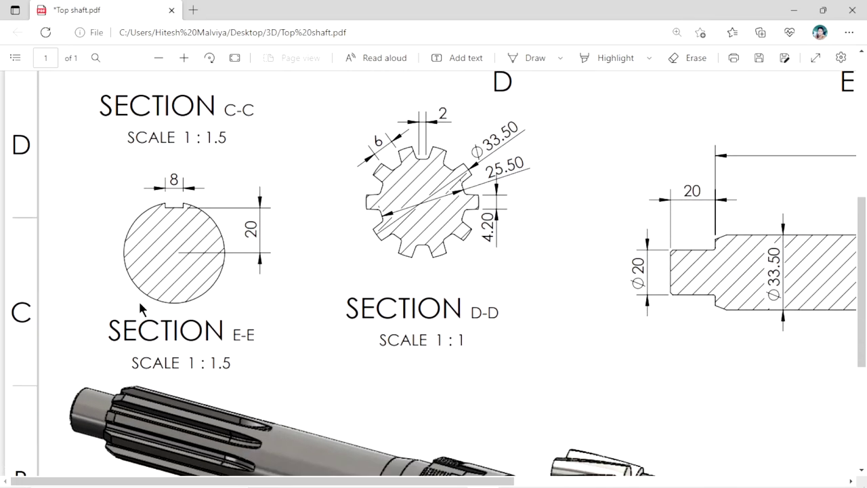
scroll(203, 352, "down", 3)
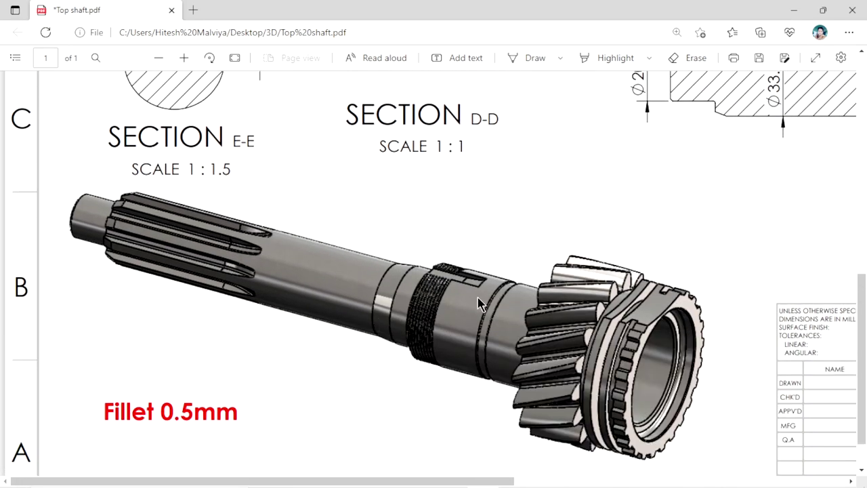
scroll(272, 278, "up", 2)
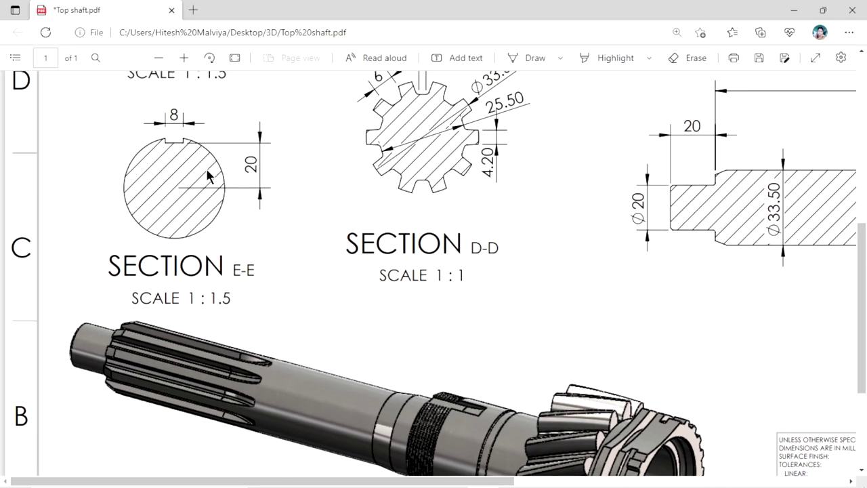
scroll(306, 400, "up", 2)
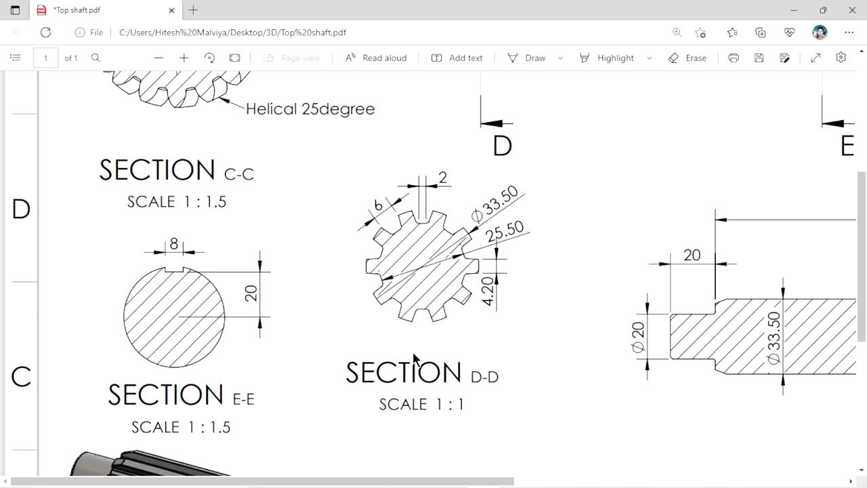
scroll(418, 386, "up", 3)
scroll(420, 391, "up", 1)
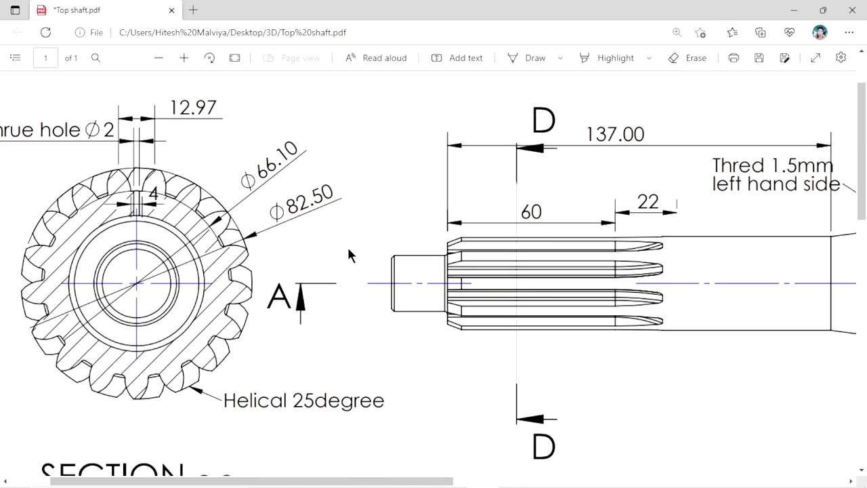
scroll(347, 245, "down", 1, "ctrl")
scroll(353, 253, "down", 1, "ctrl")
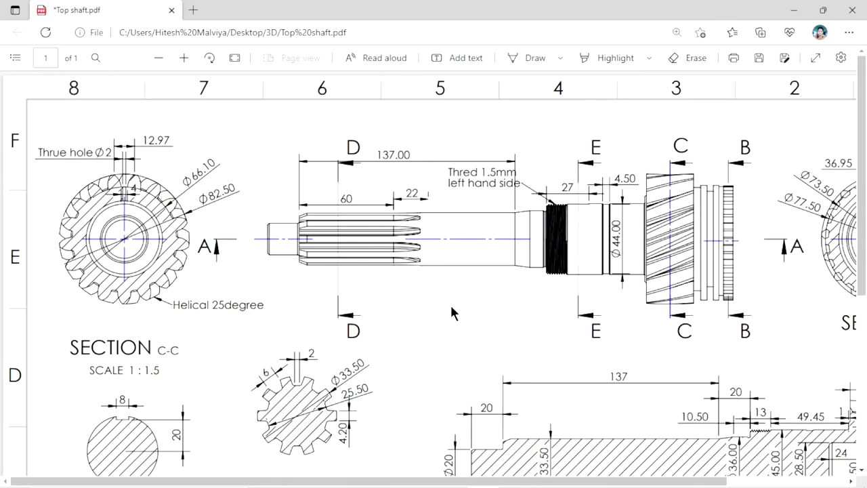
scroll(450, 312, "down", 1, "ctrl")
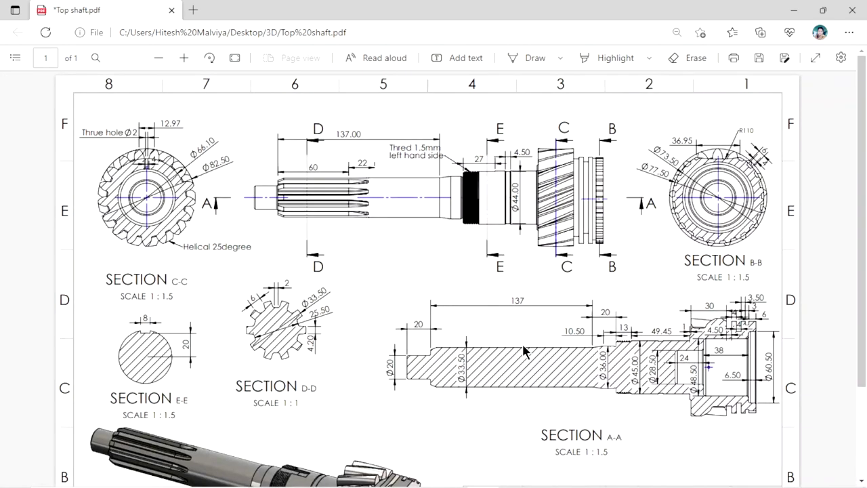
scroll(522, 344, "down", 1)
scroll(525, 347, "down", 1)
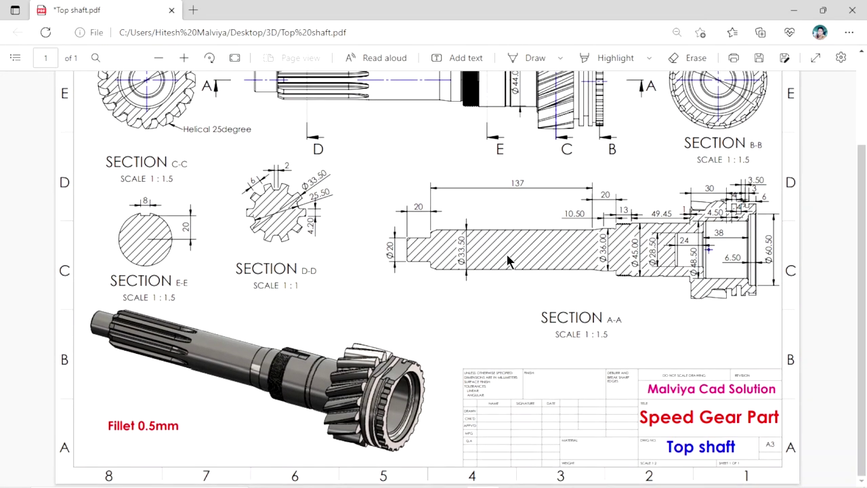
Start a new sketch on the Front Plane of the SOLIDWORKS part.
key("alt+Tab")
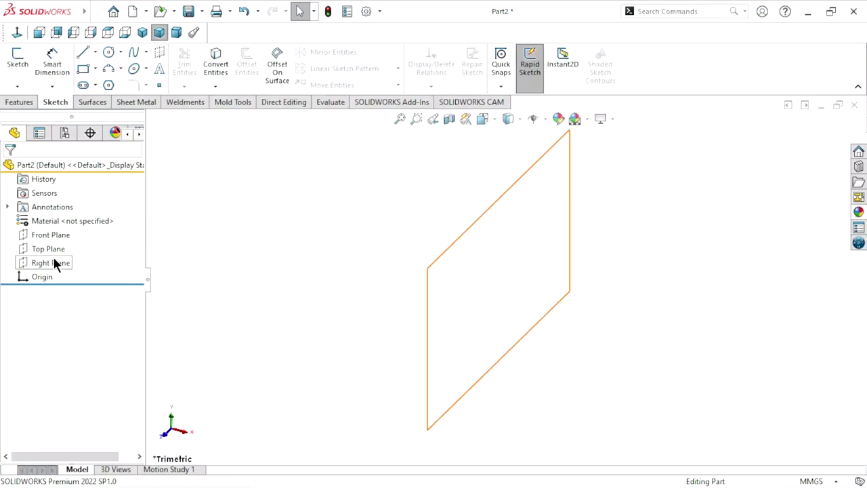
left_click(50, 234)
left_click(67, 218)
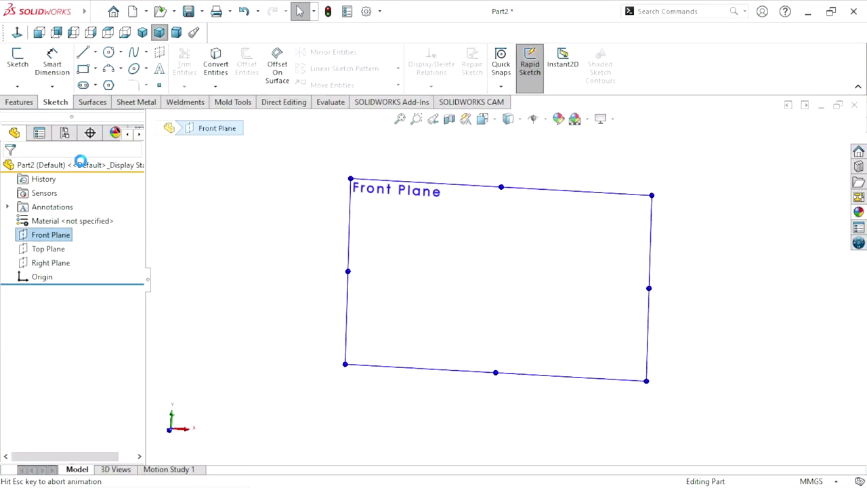
Draw a horizontal construction centerline through the origin.
left_click(94, 52)
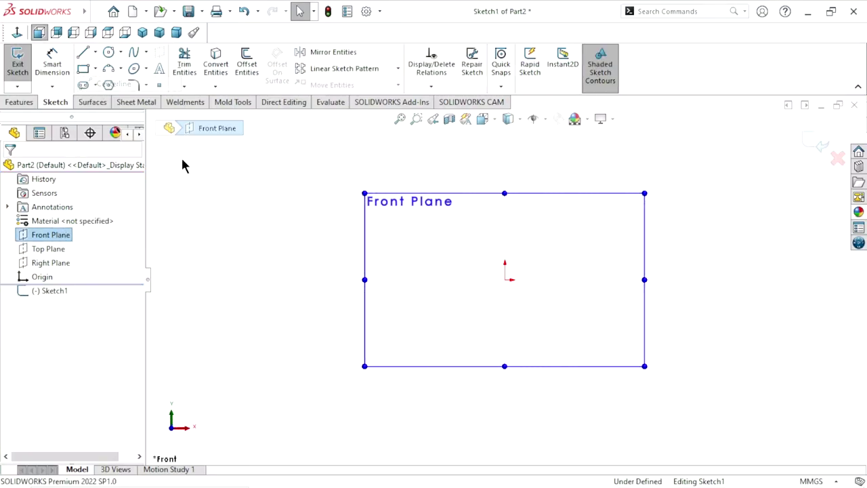
left_click(226, 279)
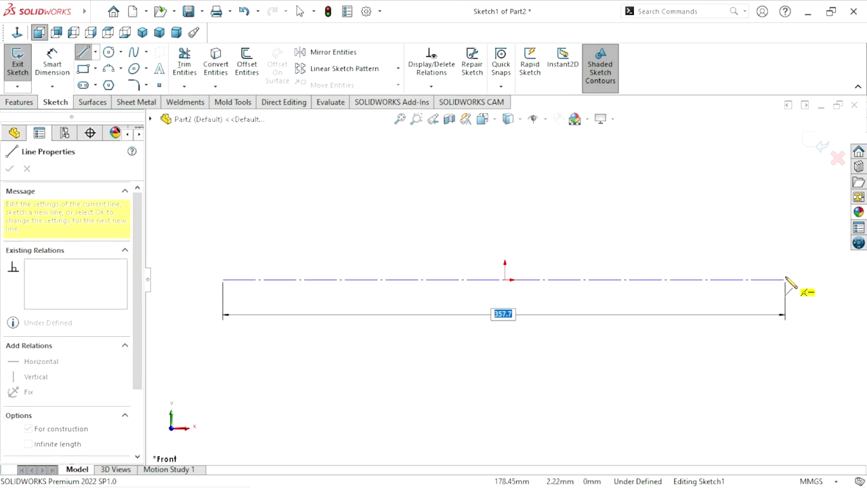
left_click(785, 279)
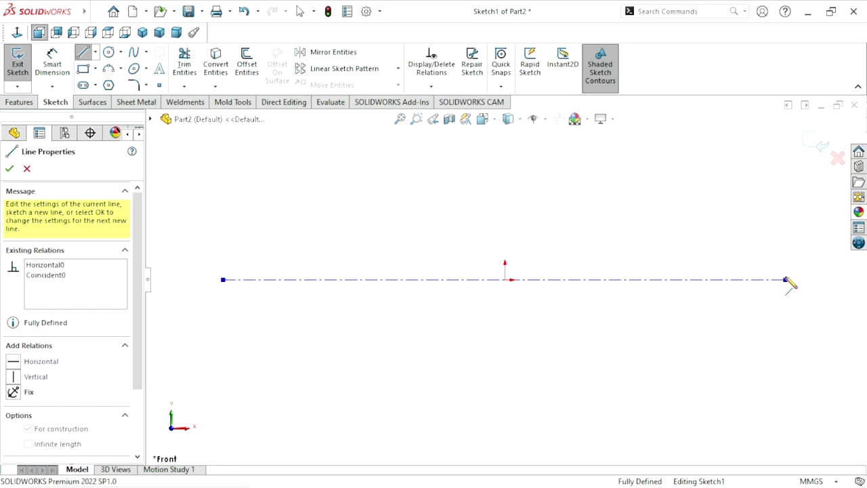
right_click(666, 238)
left_click(667, 244)
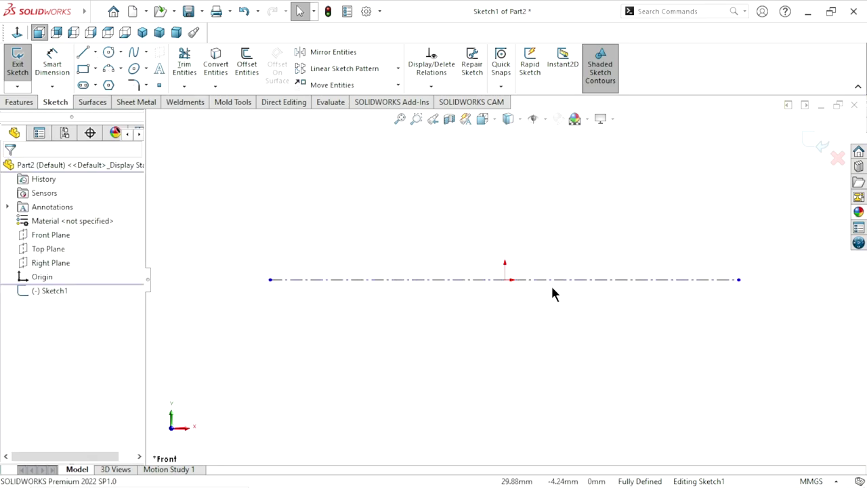
middle_click_drag(698, 285, 668, 280, "ctrl")
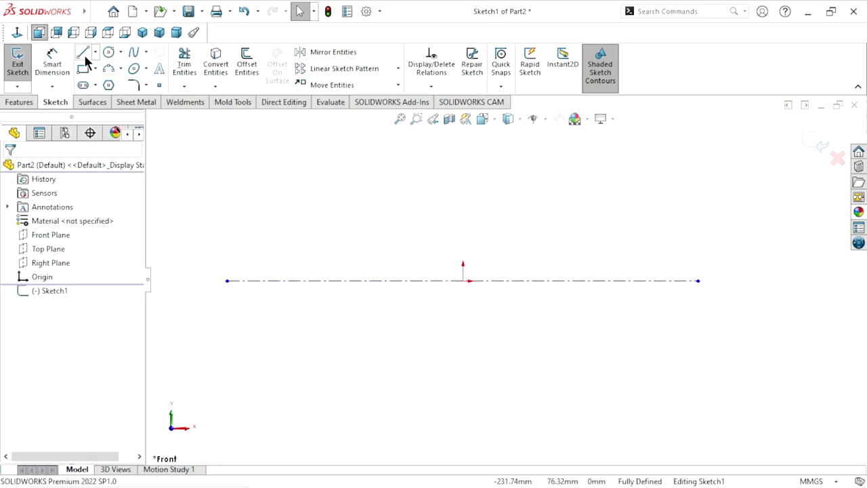
Draw the first rising shaft steps from the centerline up to the right end.
scroll(668, 261, "down", 1)
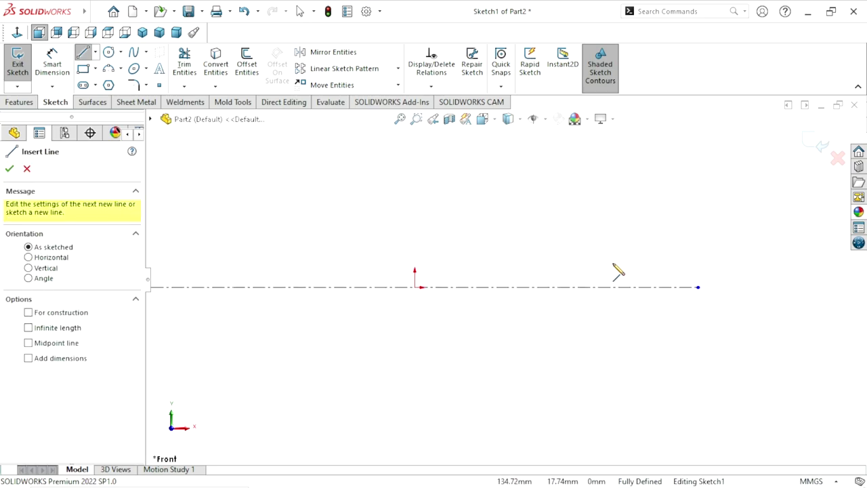
left_click(525, 287)
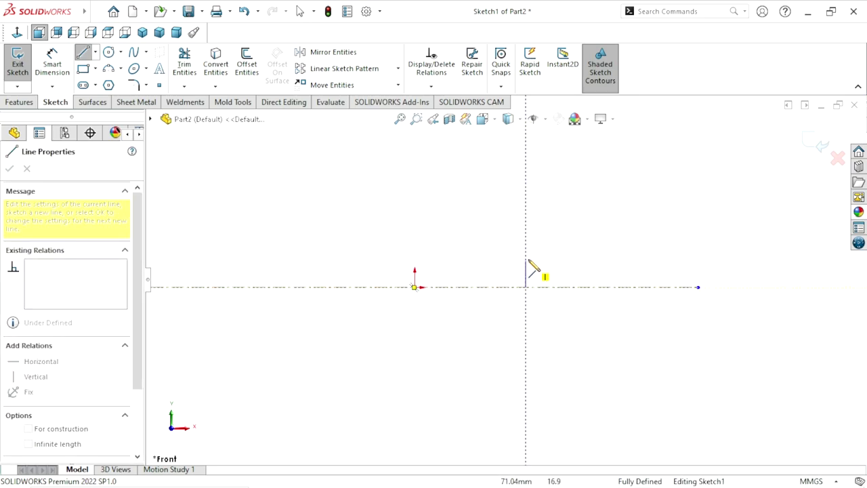
left_click(527, 258)
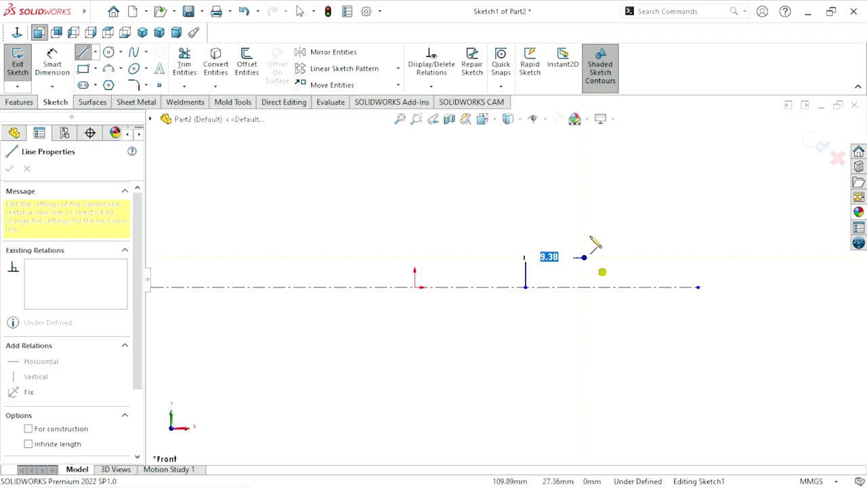
left_click(585, 232)
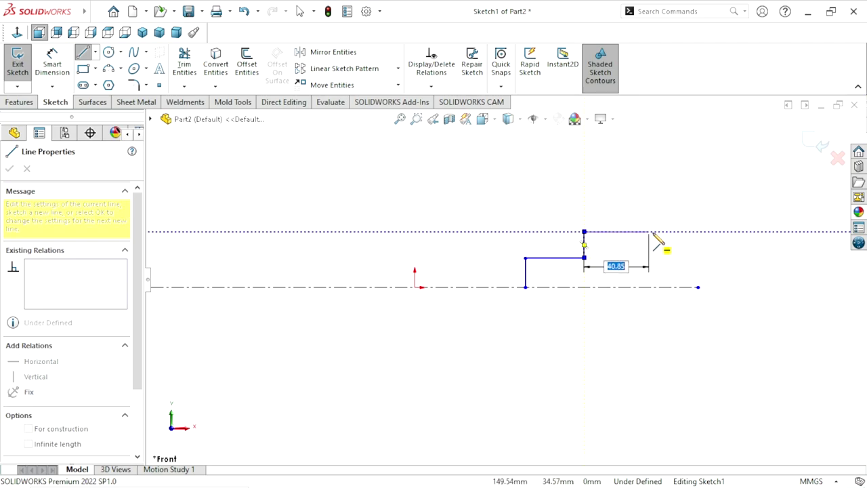
left_click(657, 232)
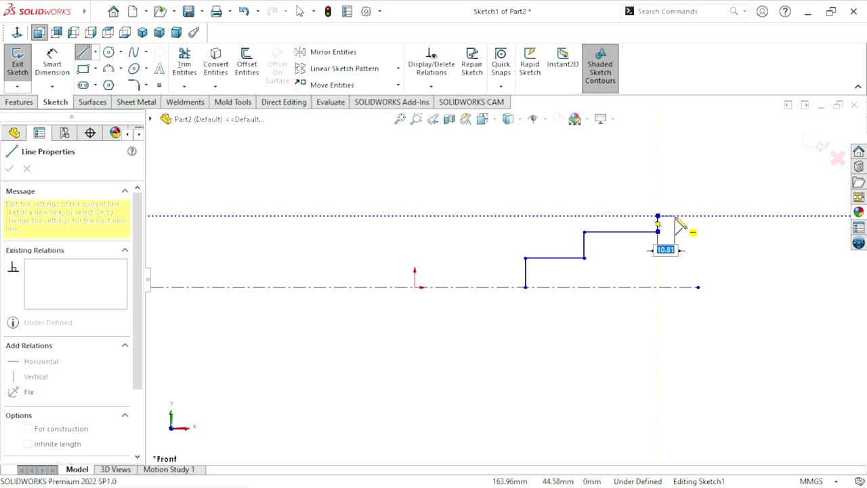
left_click(675, 215)
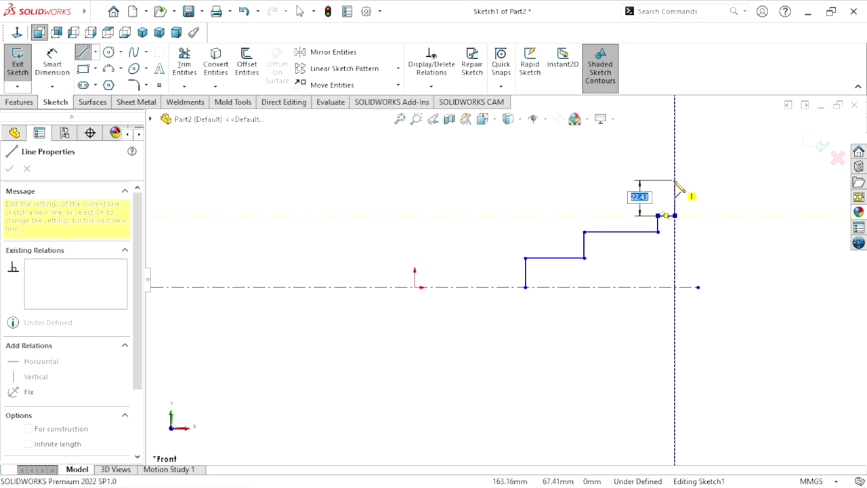
left_click(675, 179)
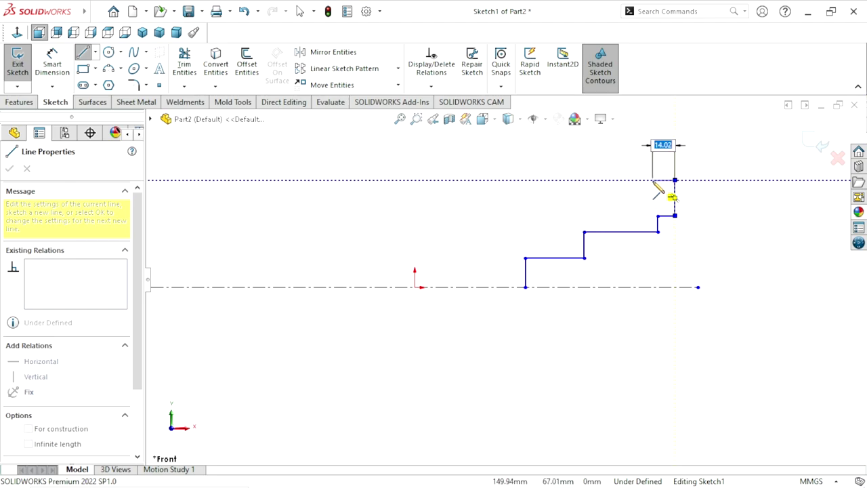
Draw the top edge leftward with a small notch and two grooves.
left_click(653, 180)
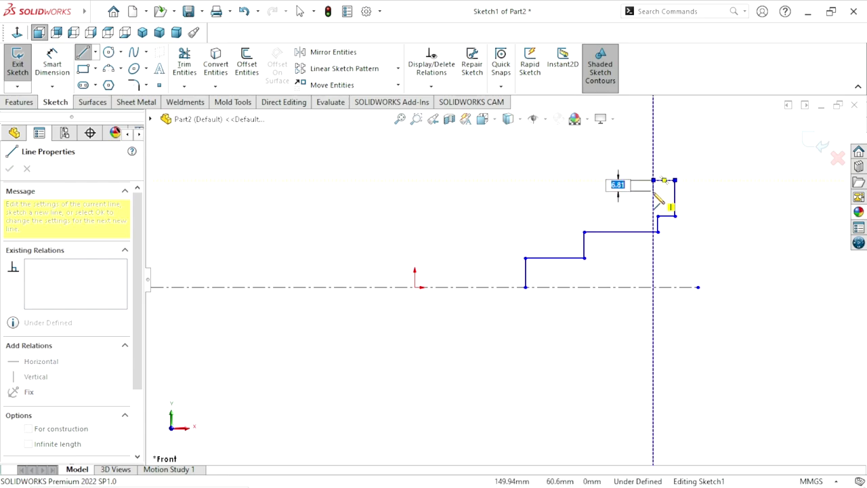
left_click(652, 191)
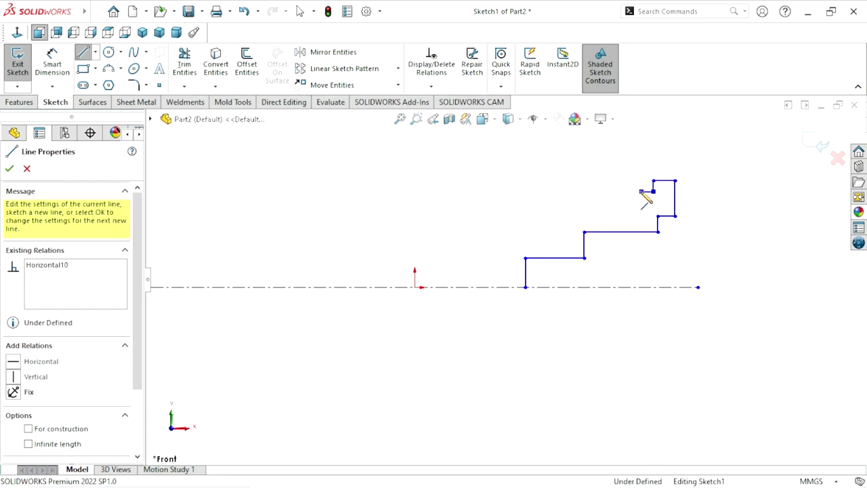
left_click(641, 192)
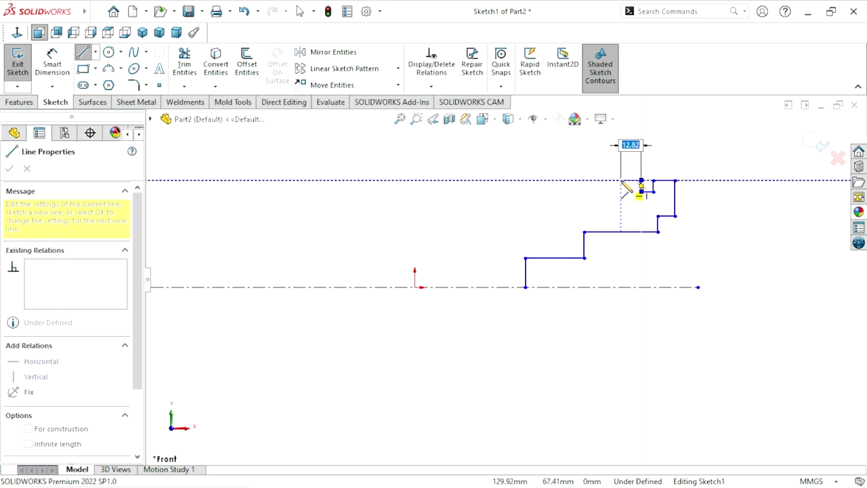
left_click(621, 180)
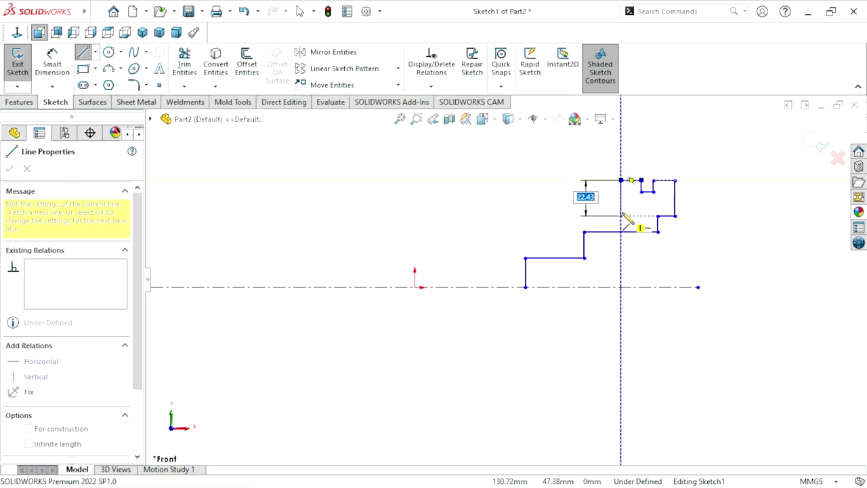
left_click(621, 215)
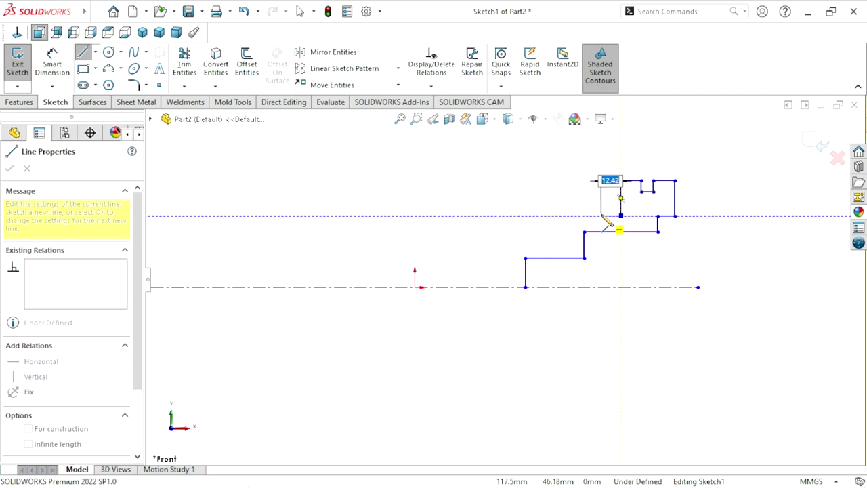
left_click(602, 215)
left_click(601, 180)
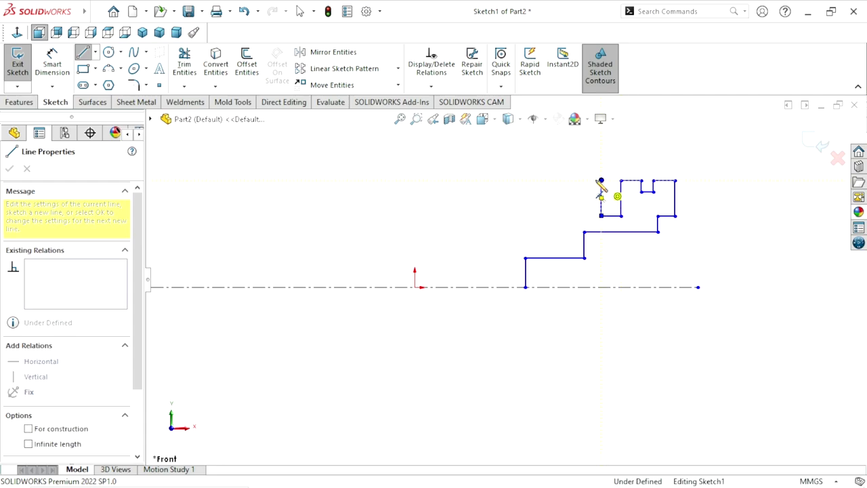
left_click(583, 180)
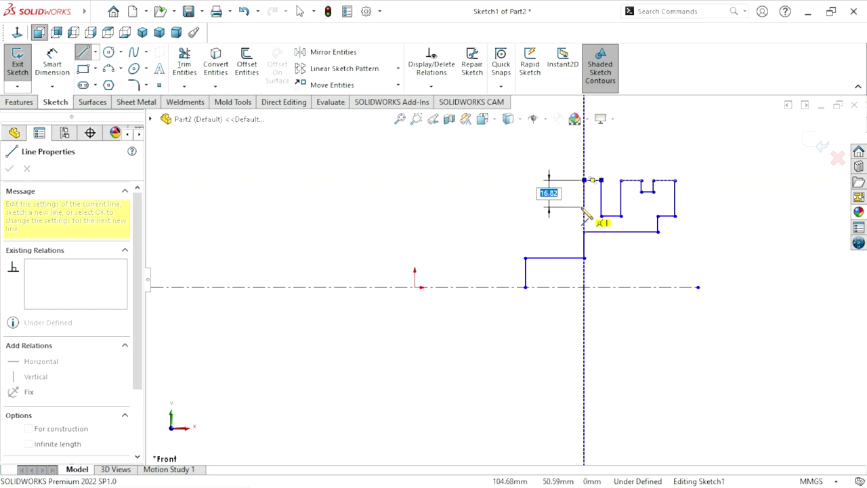
left_click(584, 206)
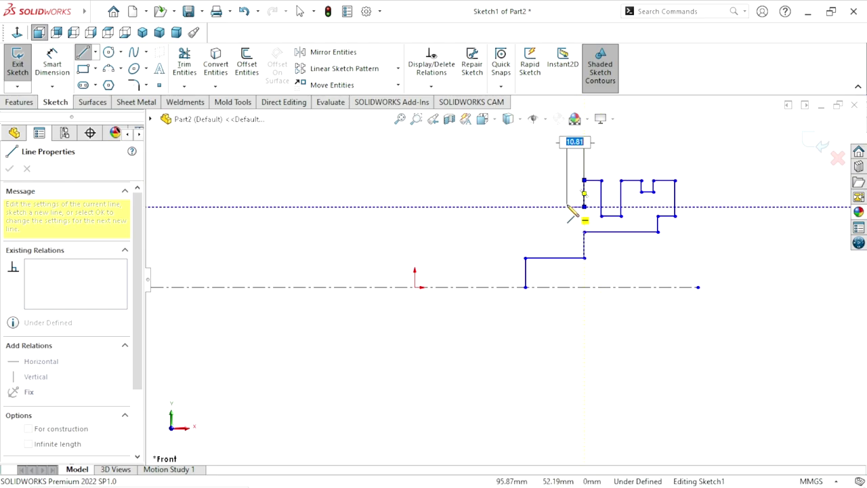
left_click(563, 207)
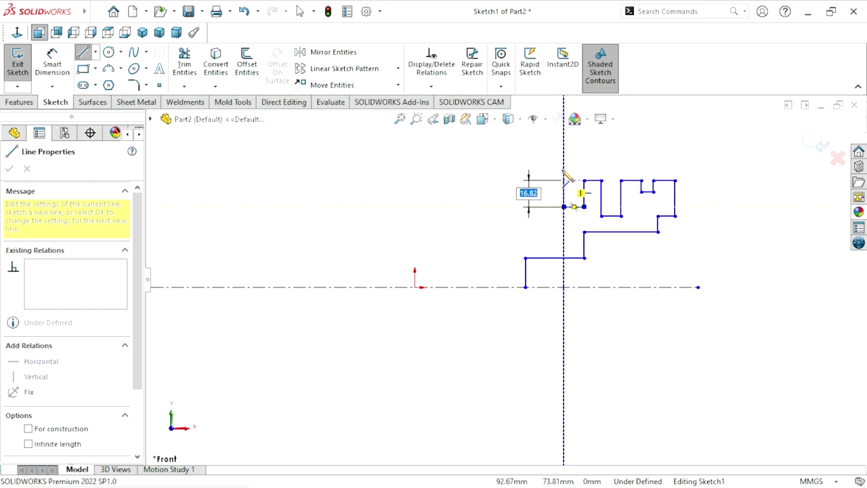
double_click(564, 160)
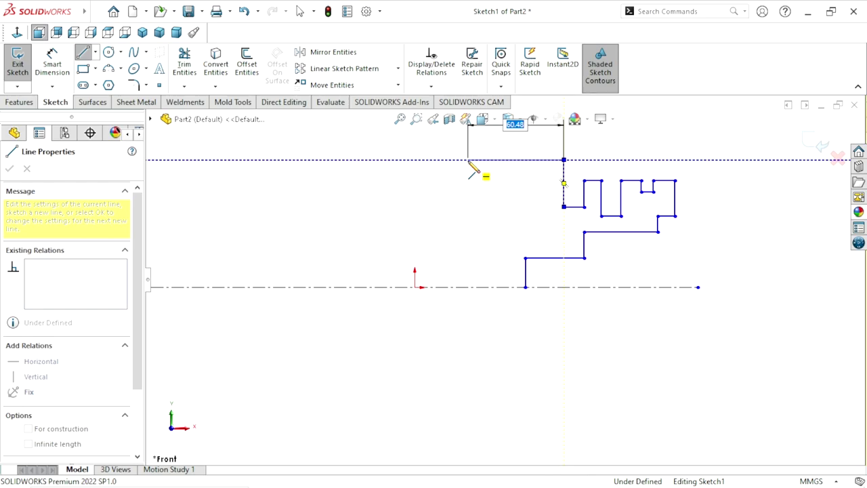
Add the tallest step and a long horizontal line left of the origin.
left_click(468, 160)
double_click(468, 194)
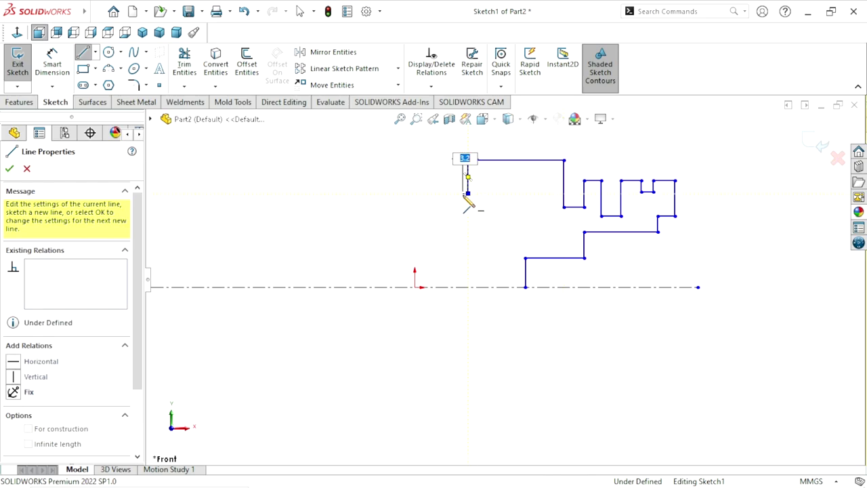
left_click(464, 193)
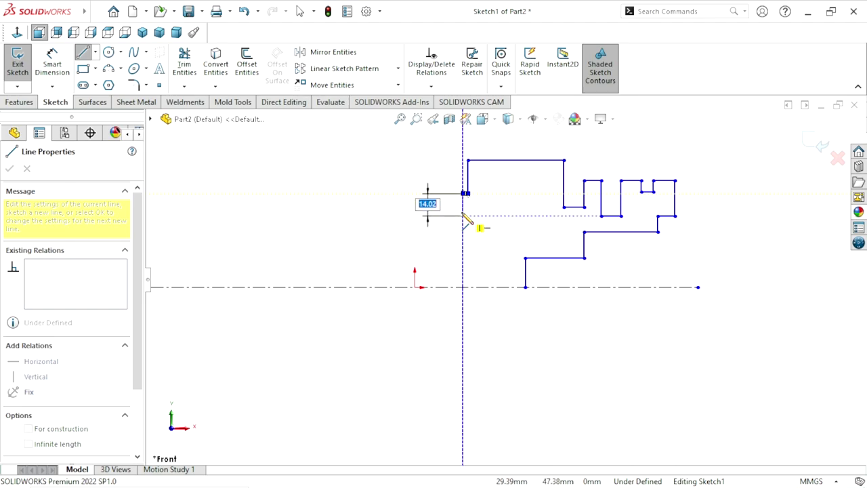
scroll(508, 261, "up", 2)
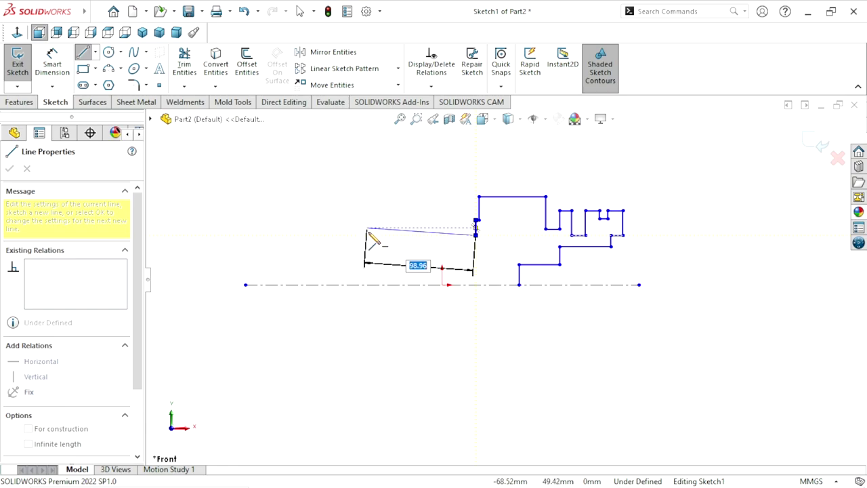
left_click(407, 235)
scroll(410, 241, "down", 3)
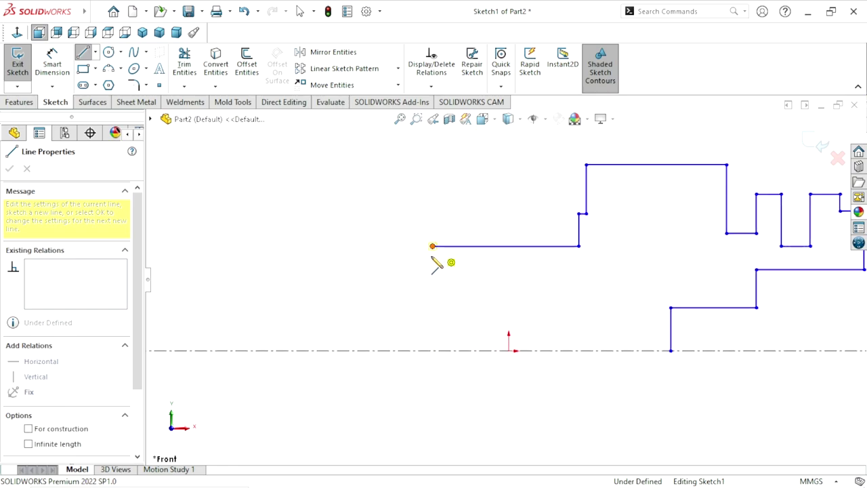
key("a")
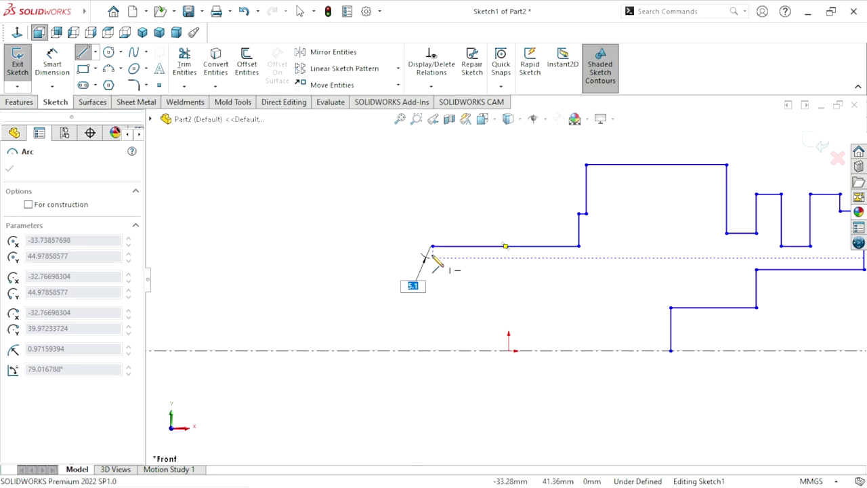
scroll(433, 261, "down", 2)
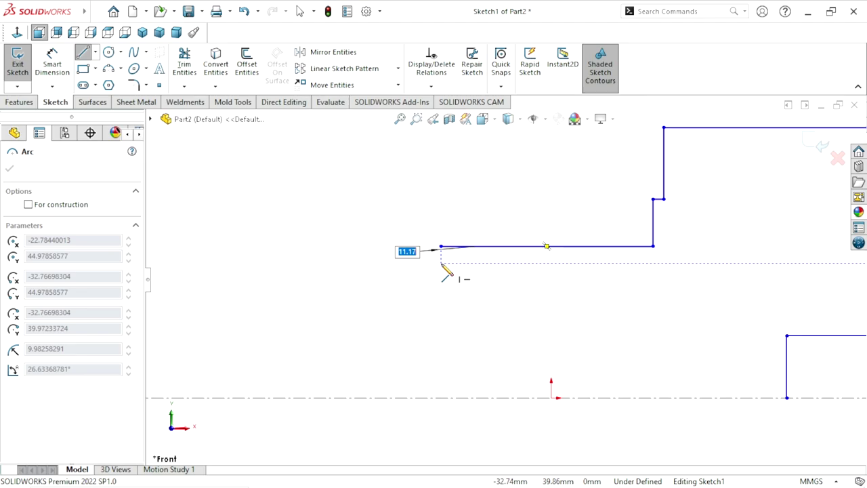
key("Escape")
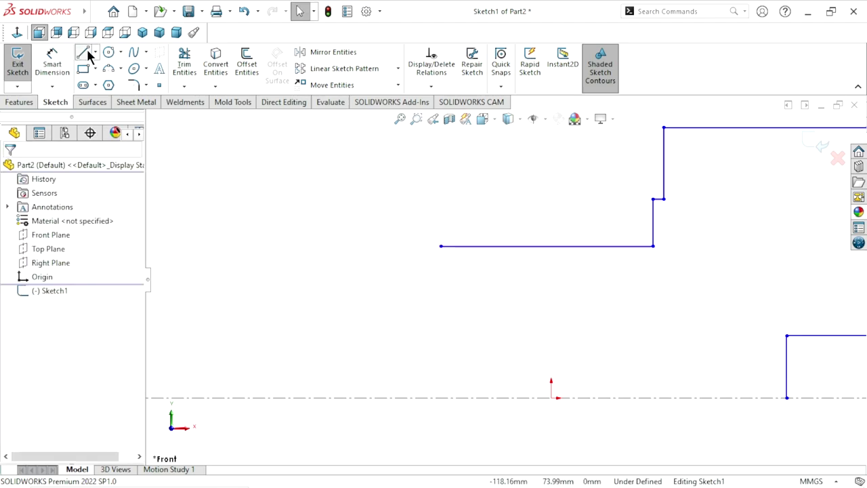
Draw two small down-steps running leftward from the profile's left end.
key("l")
left_click(441, 246)
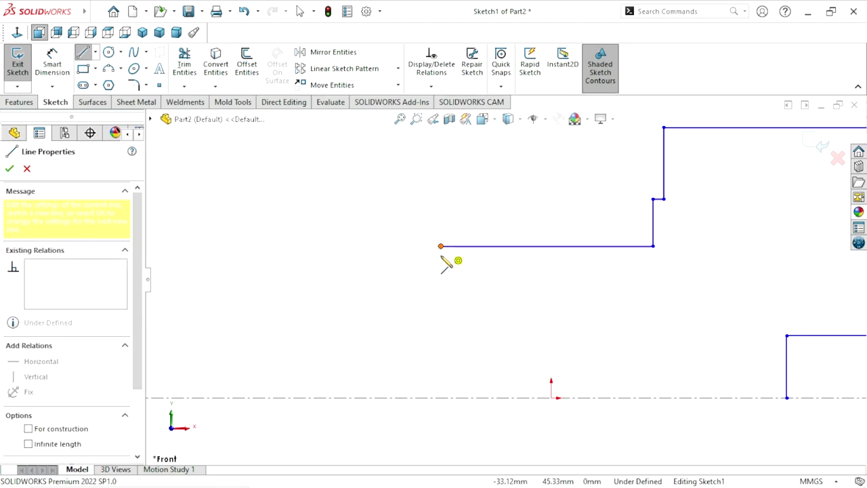
left_click(440, 253)
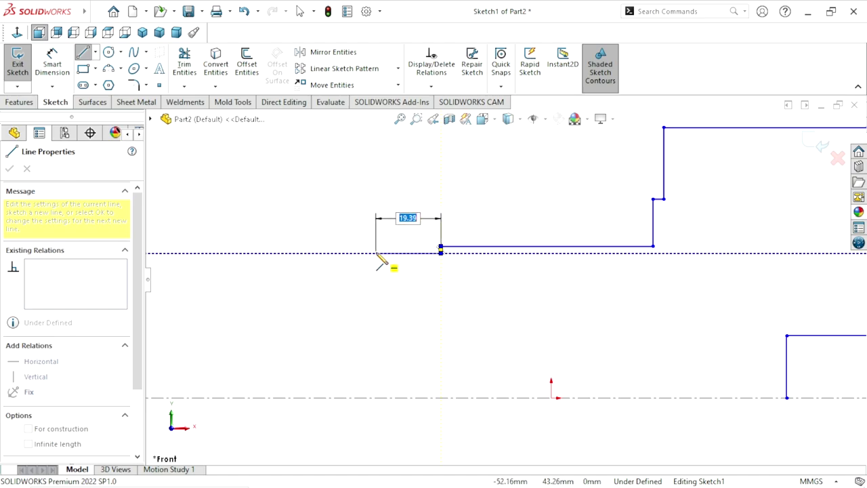
left_click(376, 253)
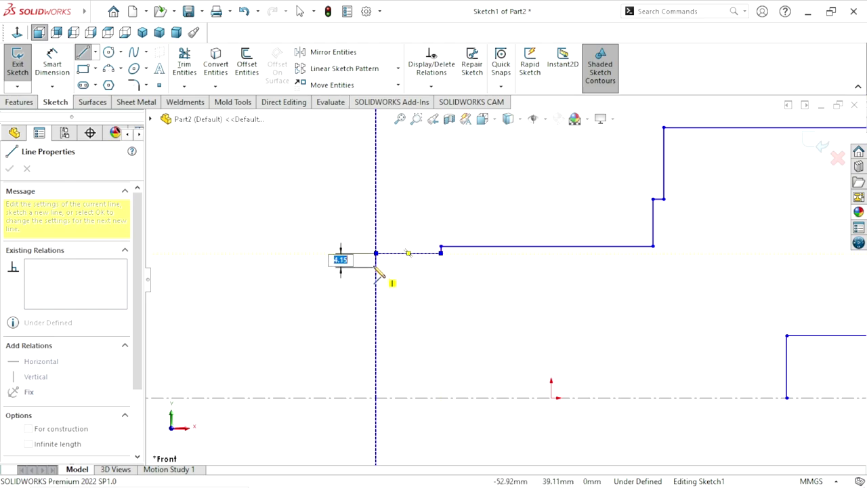
left_click(376, 263)
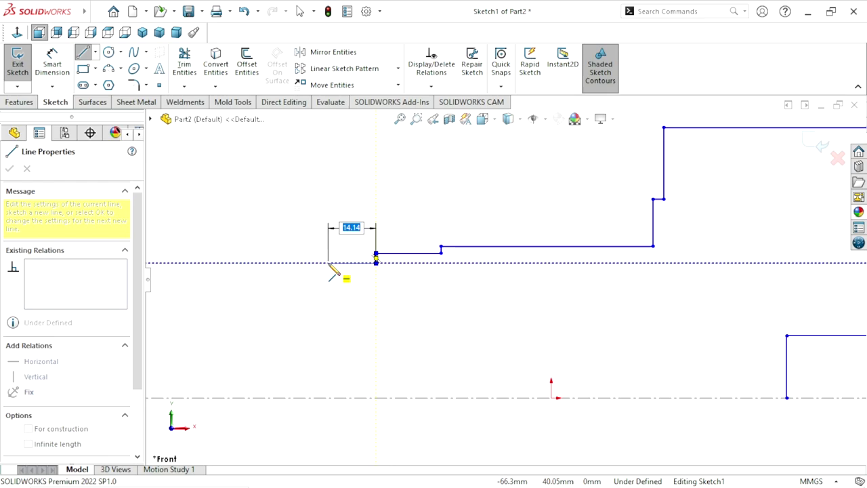
left_click(329, 262)
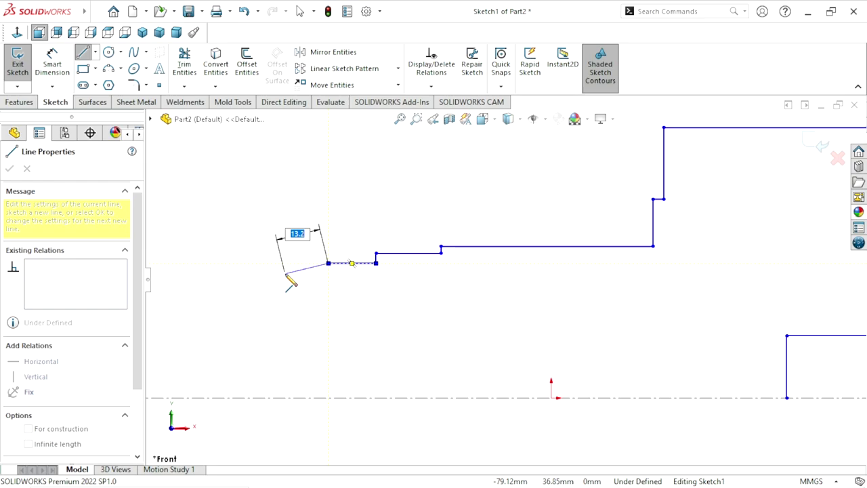
Add the short taper and last step, ending the outline on the centerline.
left_click(285, 273)
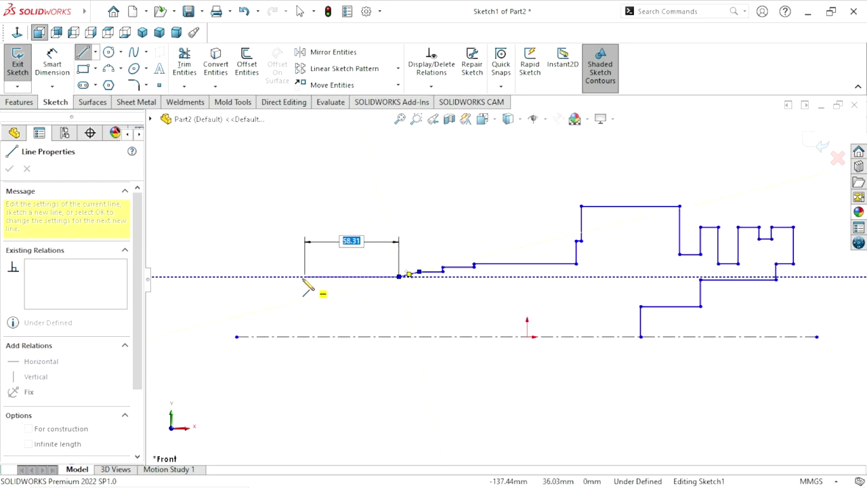
left_click(298, 278)
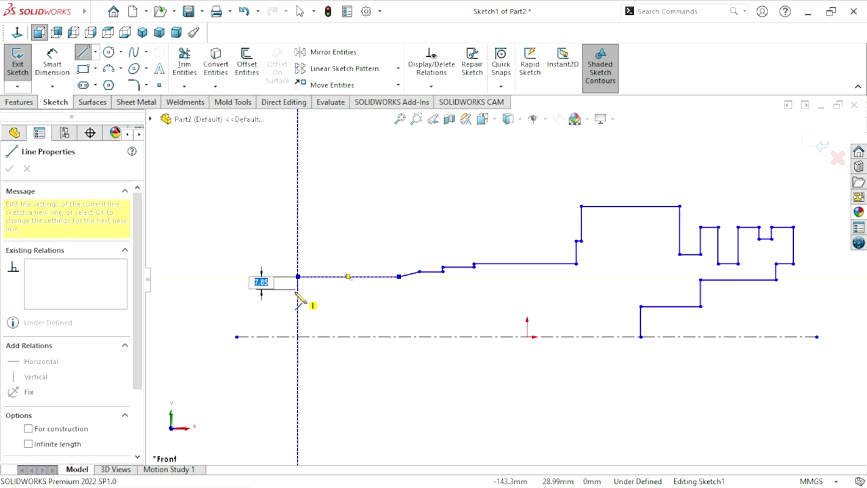
left_click(297, 291)
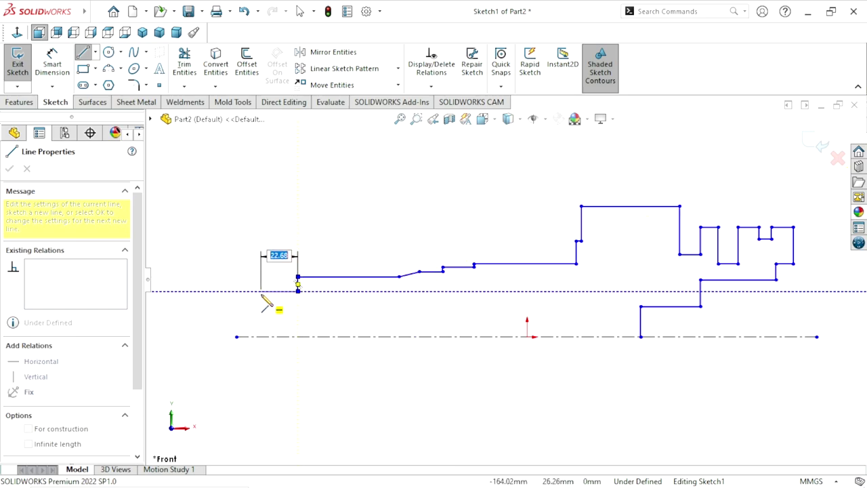
left_click(261, 291)
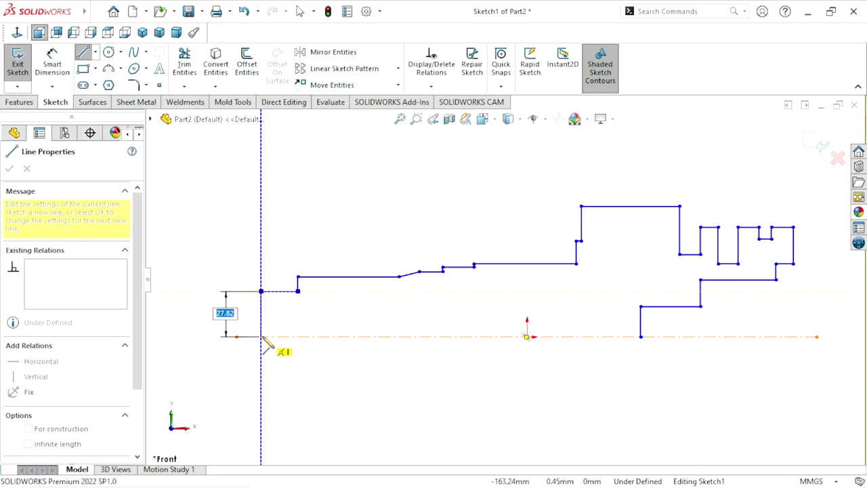
left_click(261, 336)
right_click(289, 212)
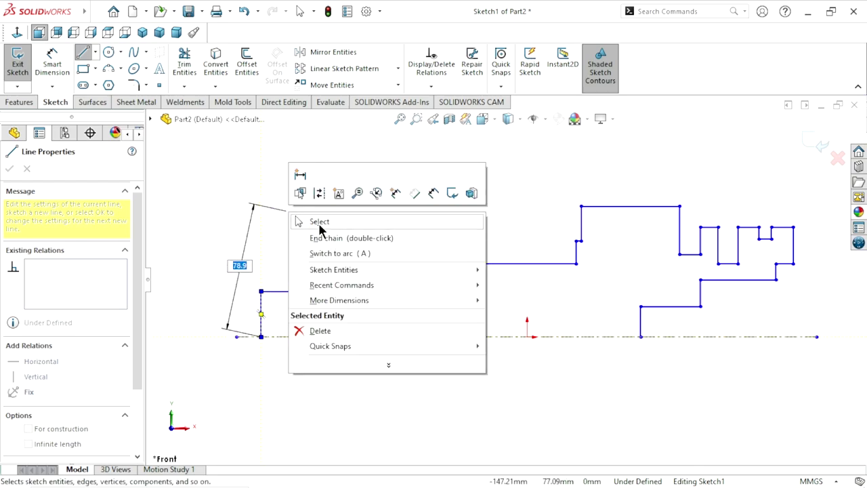
left_click(318, 222)
Dimension the lowest horizontal step to 24 mm with Smart Dimension.
scroll(568, 349, "up", 2)
scroll(697, 323, "down", 2)
scroll(650, 305, "up", 1)
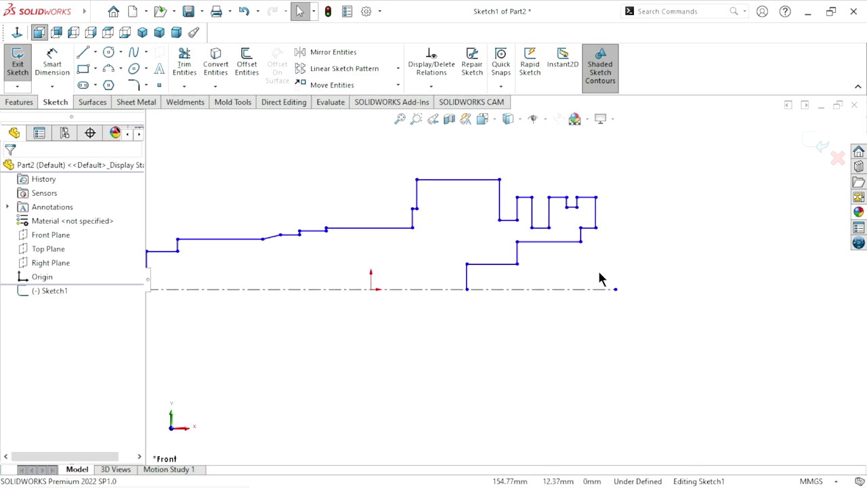
scroll(508, 237, "up", 2)
scroll(535, 240, "down", 1)
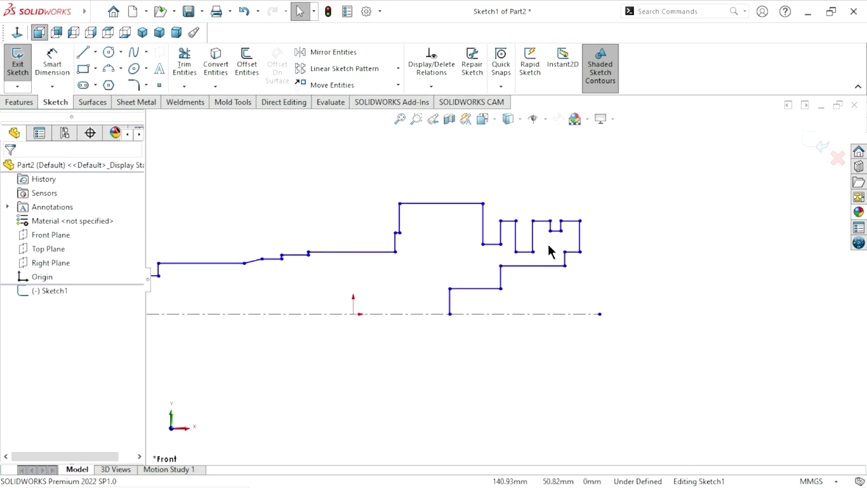
scroll(601, 261, "down", 2)
scroll(597, 268, "down", 2)
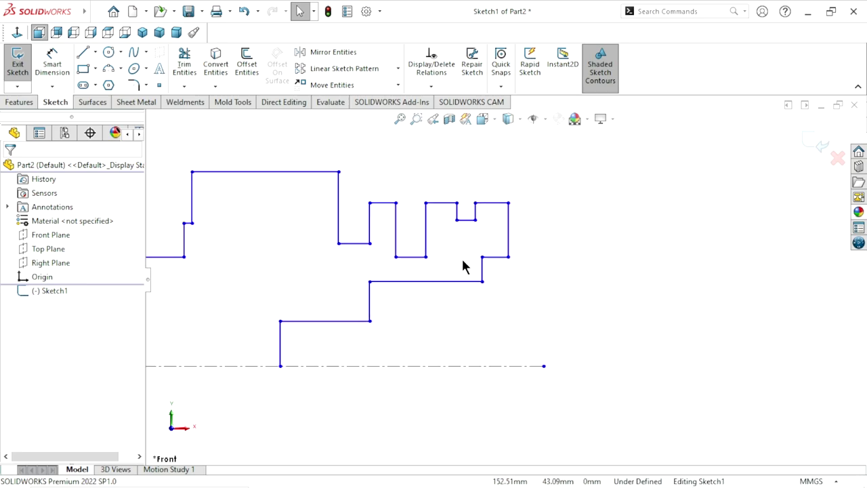
left_click(64, 78)
scroll(513, 295, "up", 1)
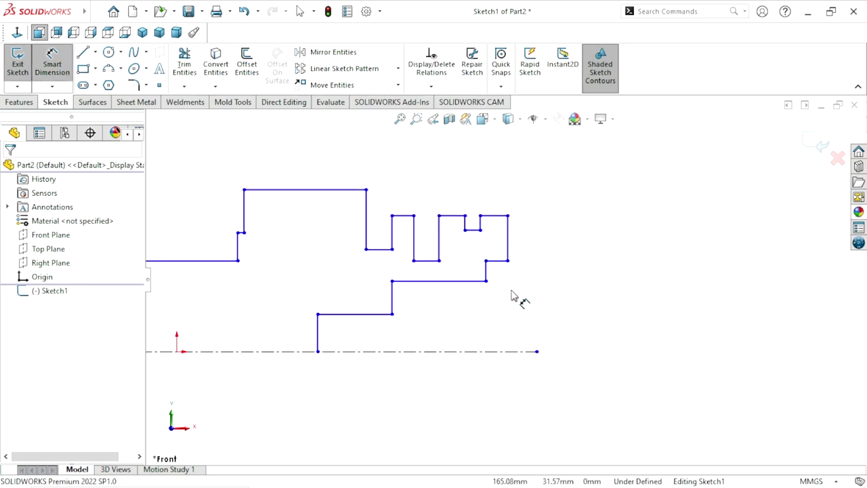
left_click(357, 315)
left_click(359, 386)
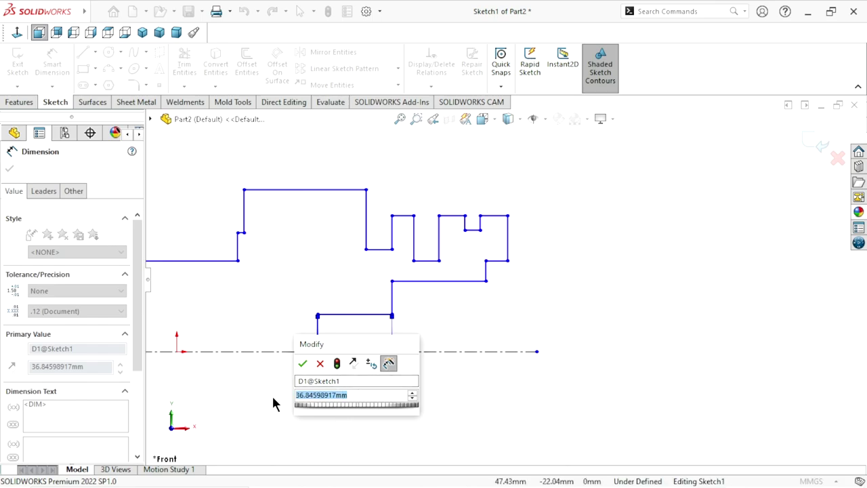
type("24")
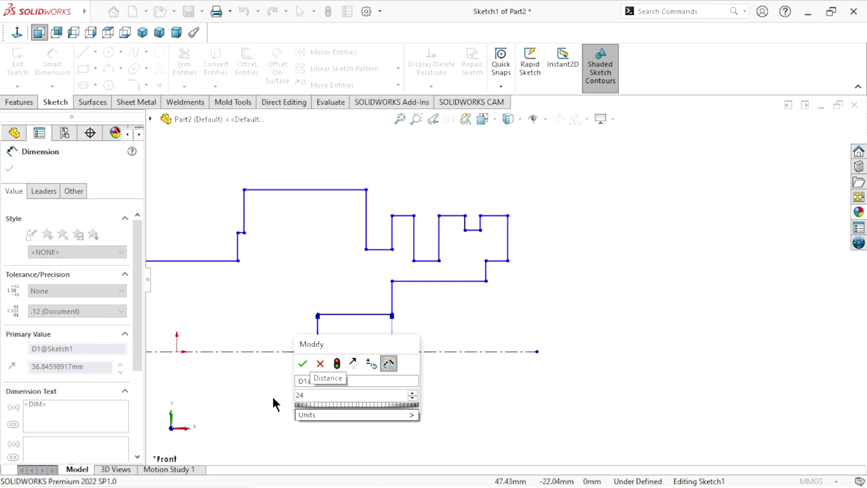
left_click(303, 363)
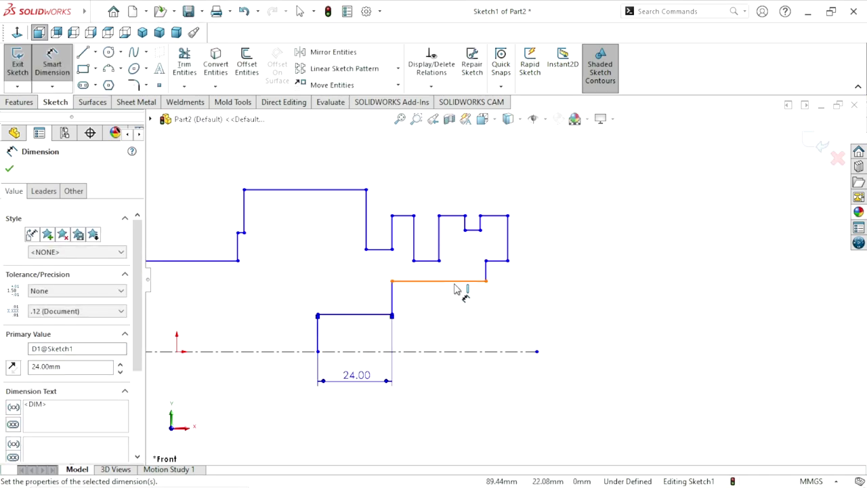
Dimension the next horizontal step up to 38 mm.
left_click(448, 294)
left_click(440, 313)
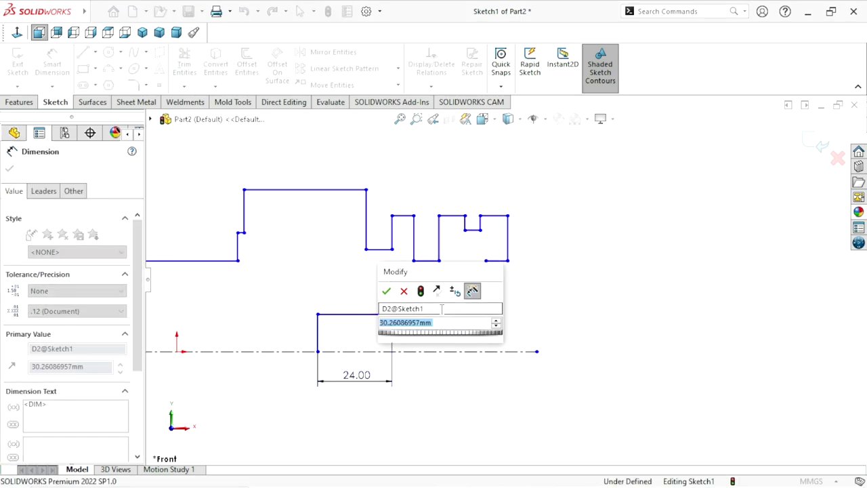
type("38")
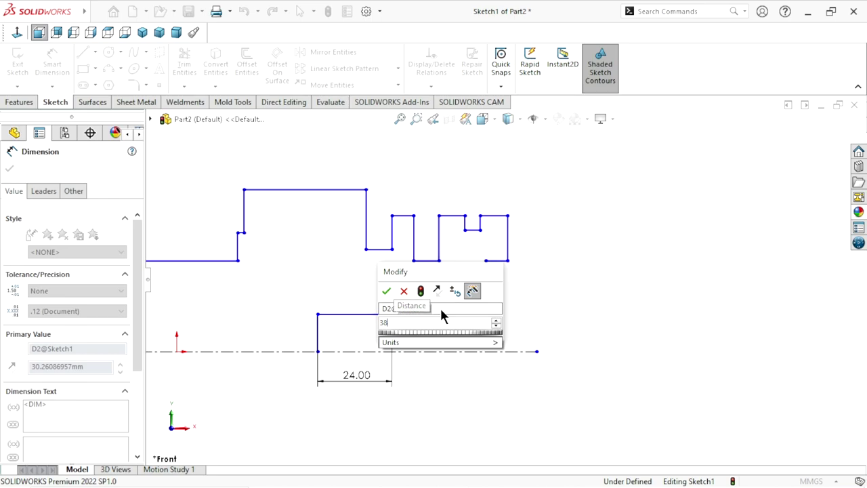
left_click(386, 291)
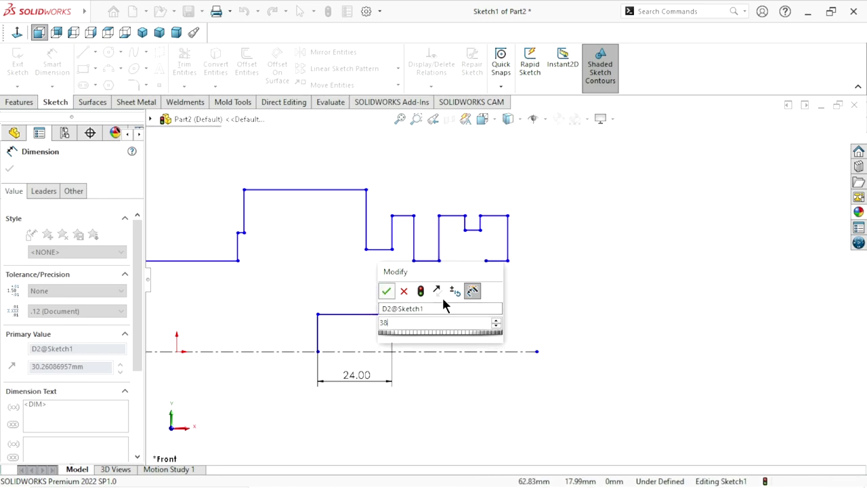
Dimension the short horizontal edge to 6.5 mm and move its label clear.
left_click(522, 263)
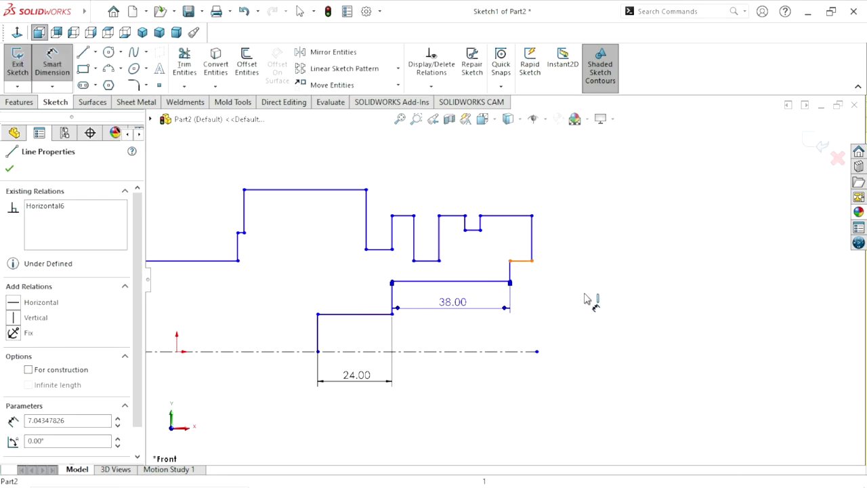
left_click(588, 277)
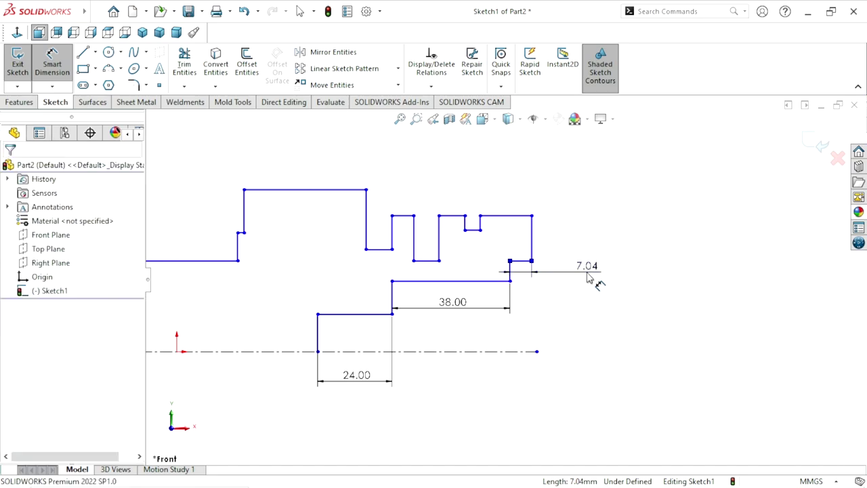
left_click(587, 278)
type("6.5")
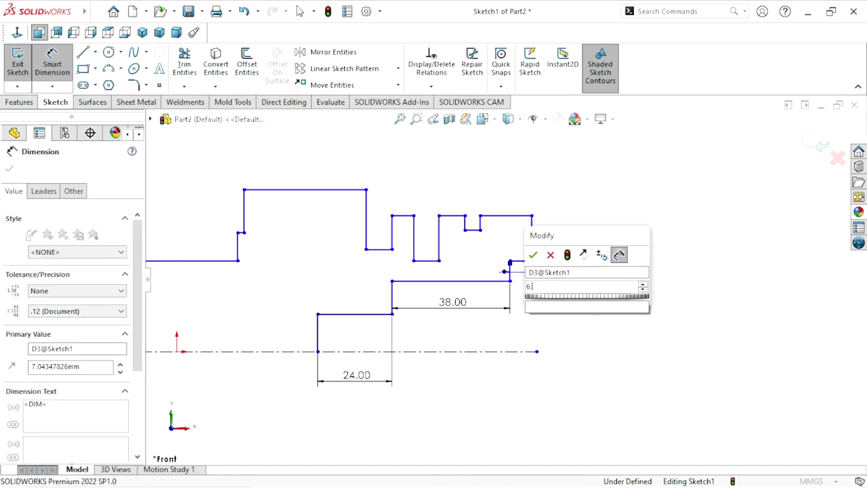
left_click(533, 255)
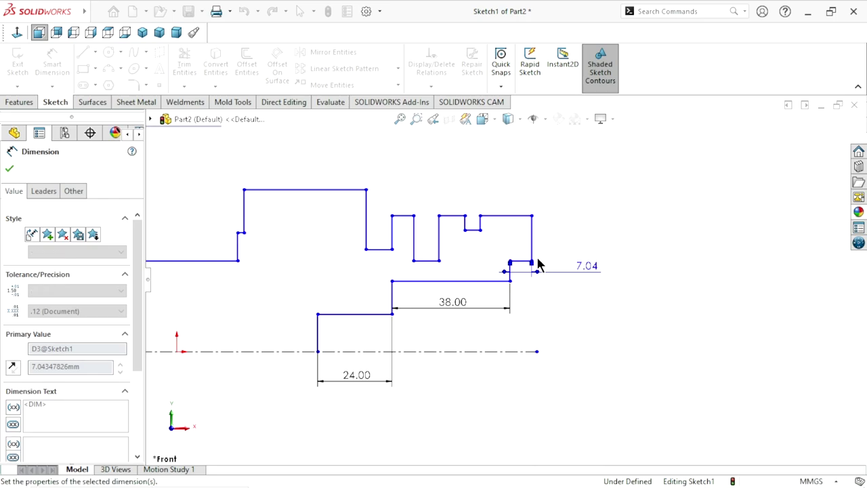
scroll(562, 294, "up", 1)
scroll(518, 267, "down", 1)
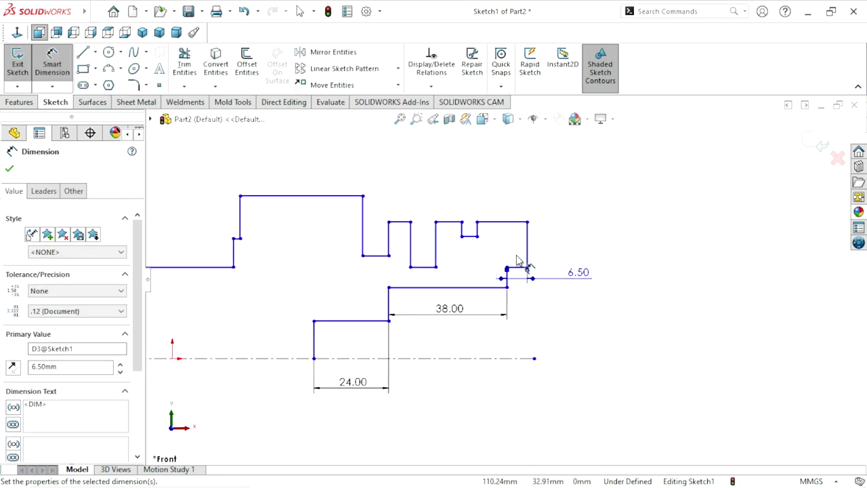
scroll(646, 288, "down", 1)
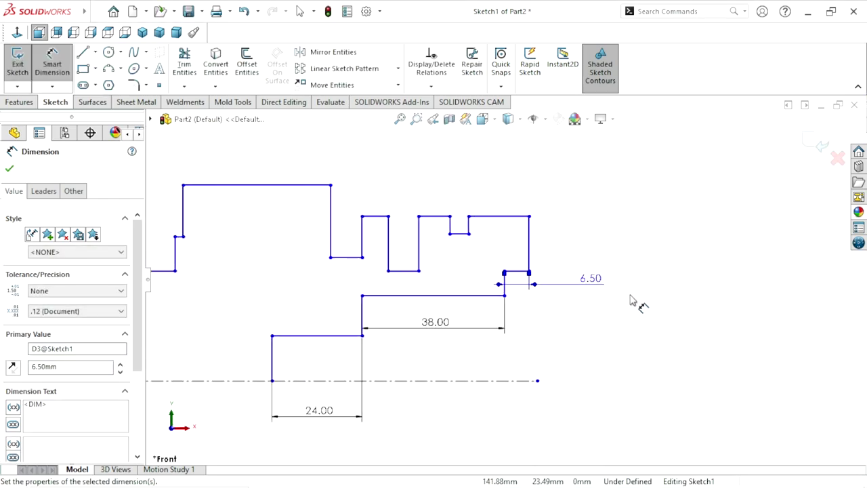
mouse_move(596, 278)
left_mouse_down()
mouse_move(557, 295)
mouse_move(580, 280)
mouse_move(605, 284)
mouse_move(587, 274)
left_mouse_up()
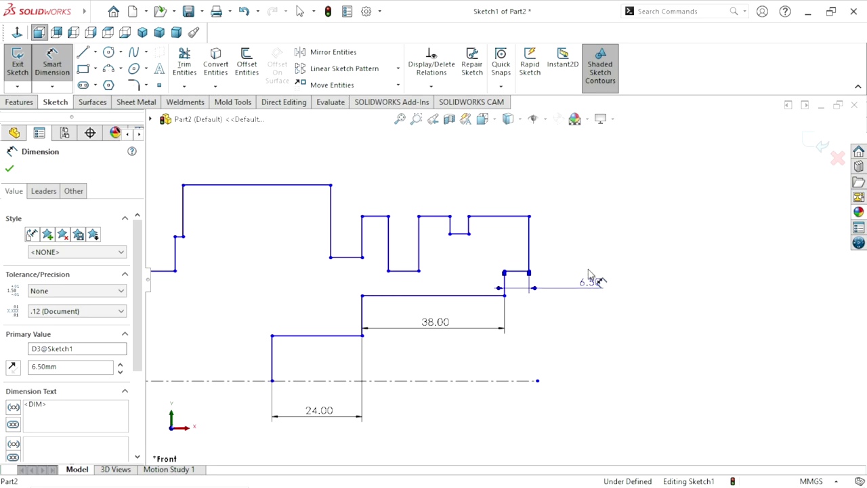
Set the top right edge to 6 mm and the notch width to 3 mm.
left_click(513, 216)
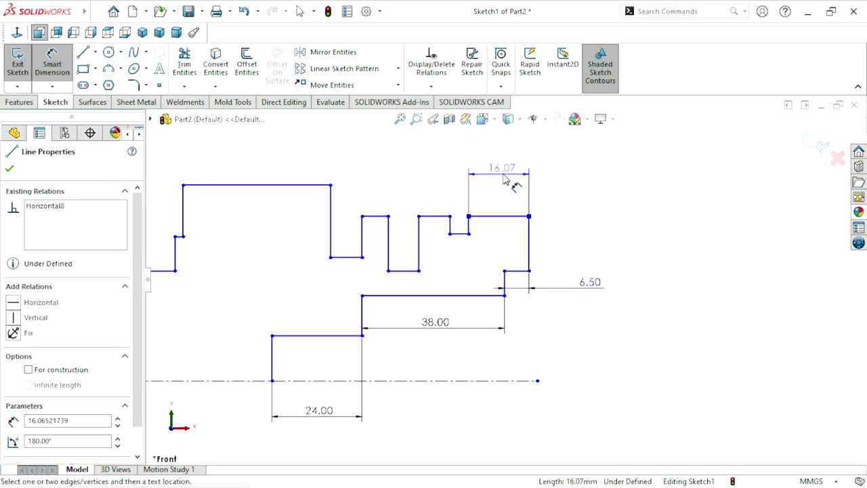
left_click(504, 176)
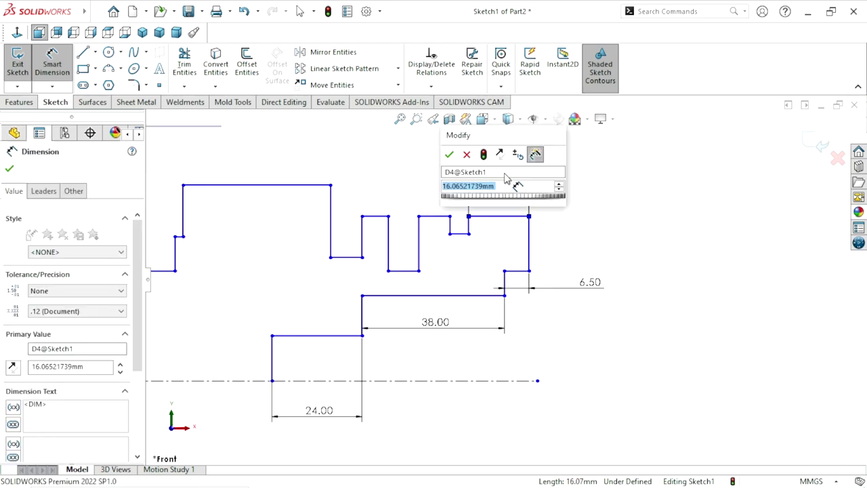
type("6")
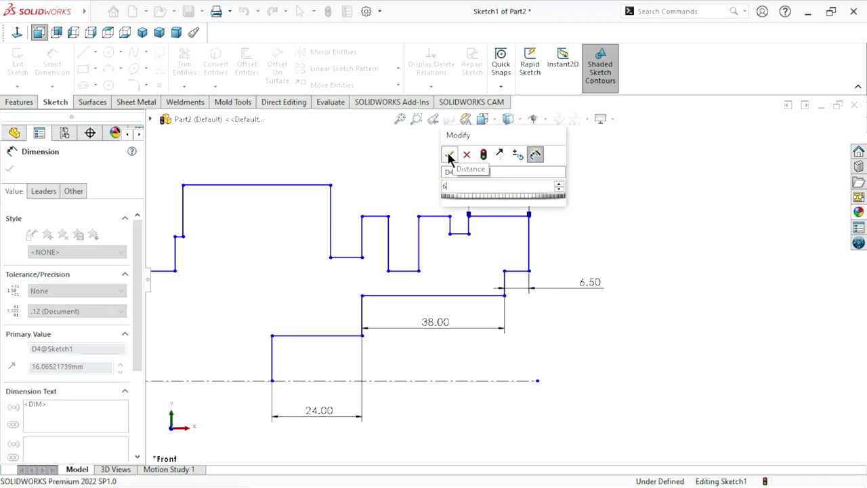
left_click(449, 156)
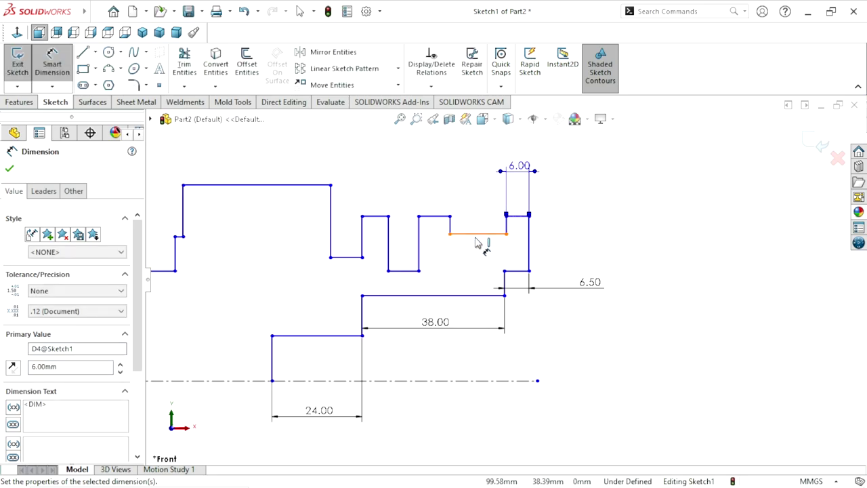
left_click(476, 234)
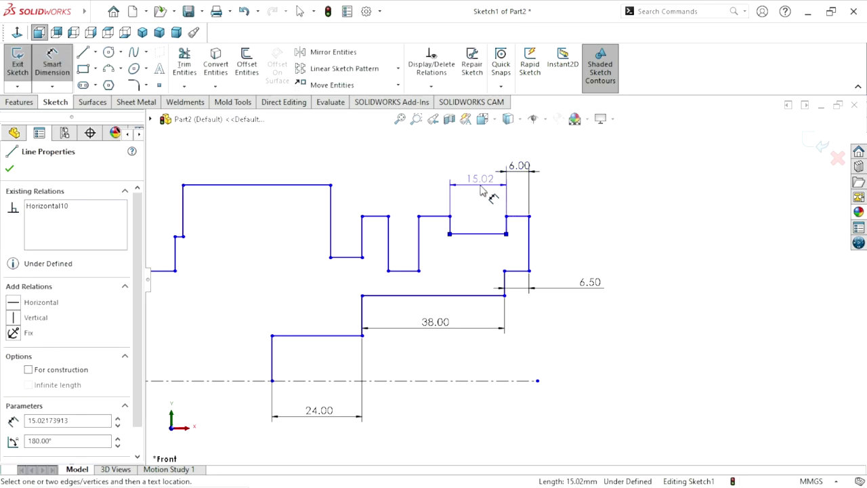
left_click(480, 190)
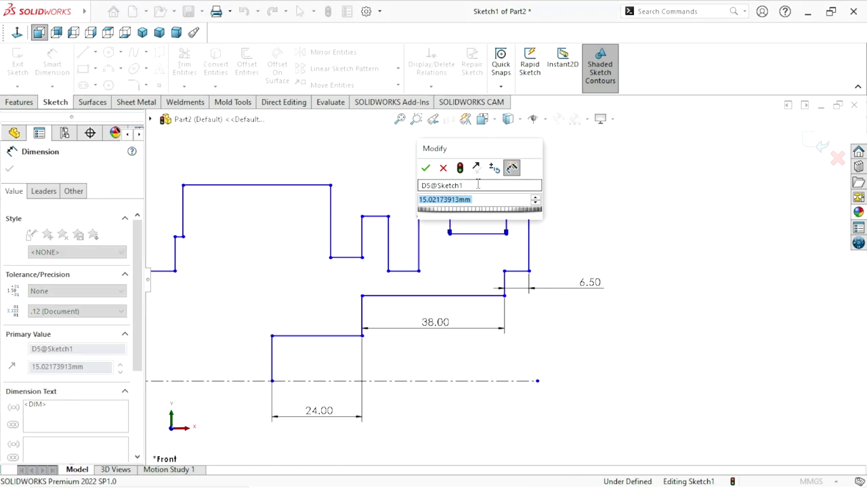
type("3")
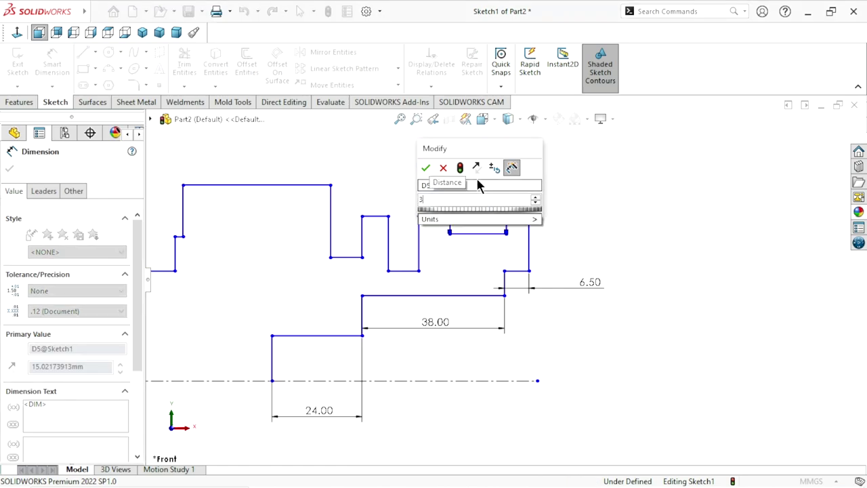
left_click(426, 166)
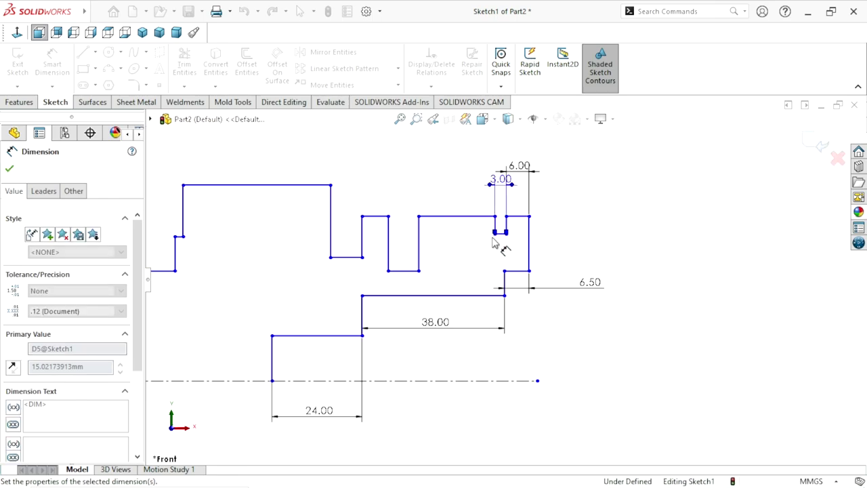
Dimension the upper horizontal line to 3.5 mm and separate the 3.00 and 3.50 labels.
left_click(449, 217)
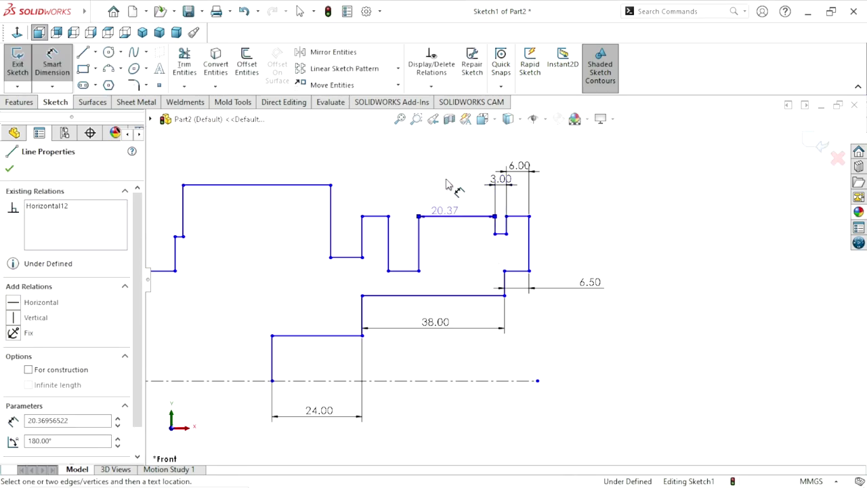
left_click(447, 187)
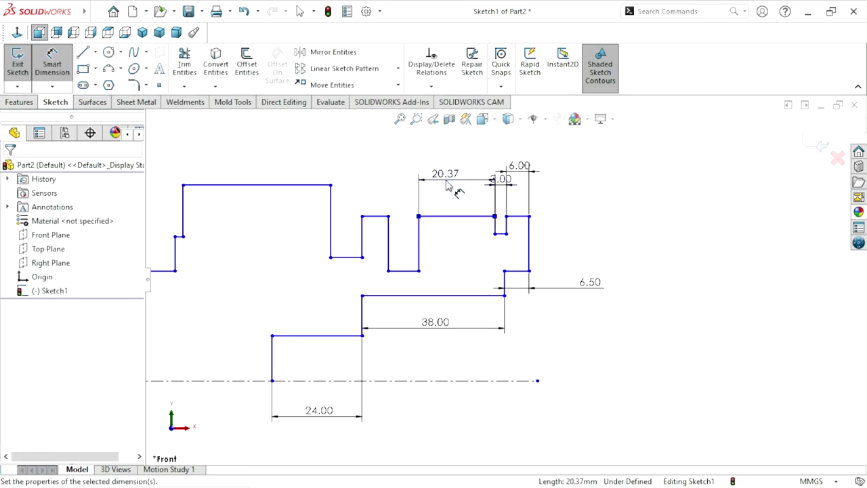
type("3.5")
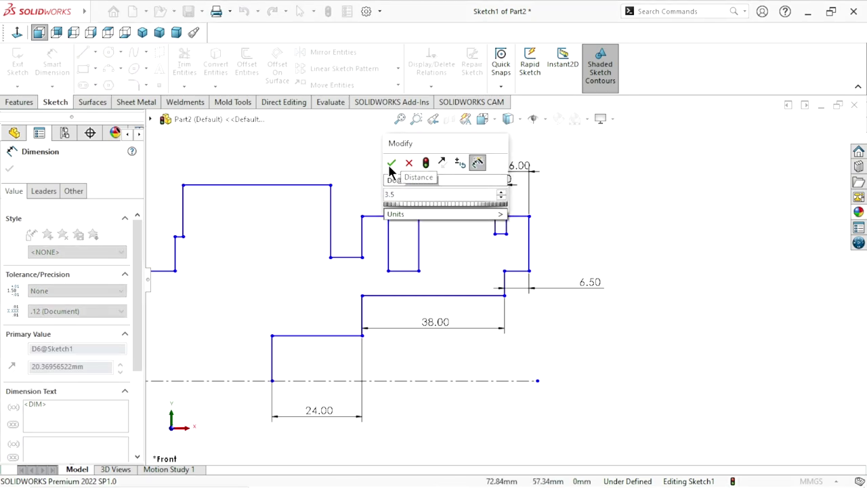
key("Return")
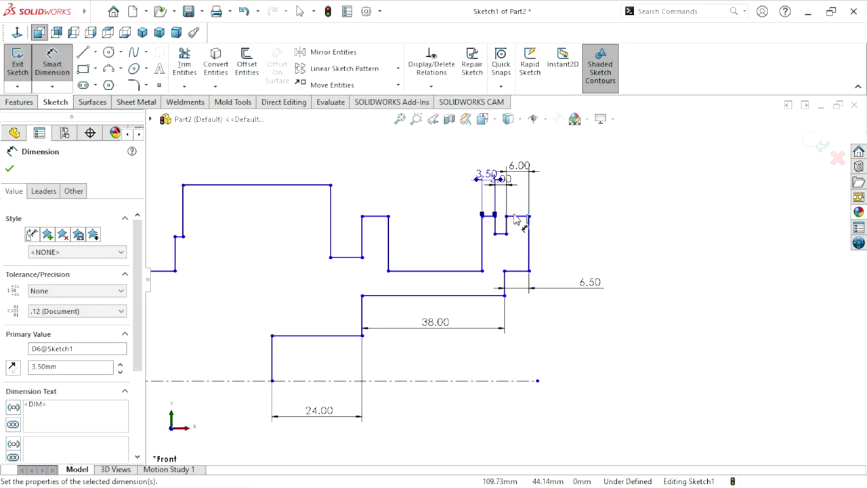
scroll(514, 219, "down", 1)
scroll(518, 210, "down", 1)
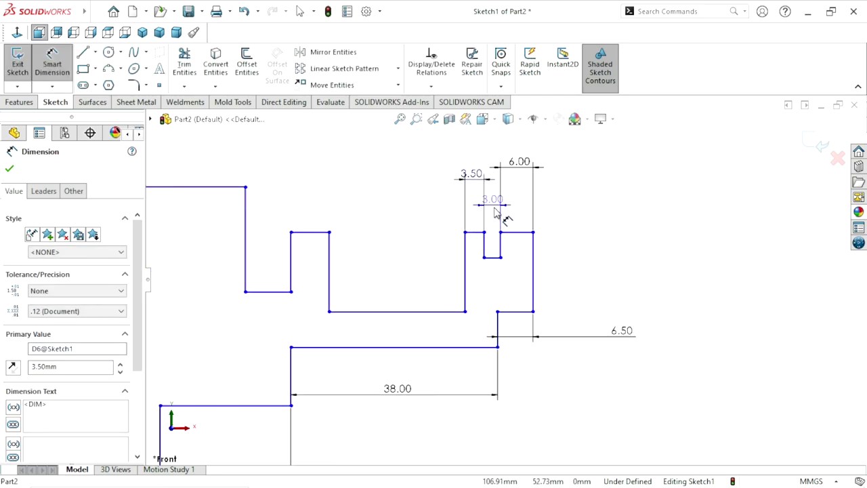
left_click(520, 222)
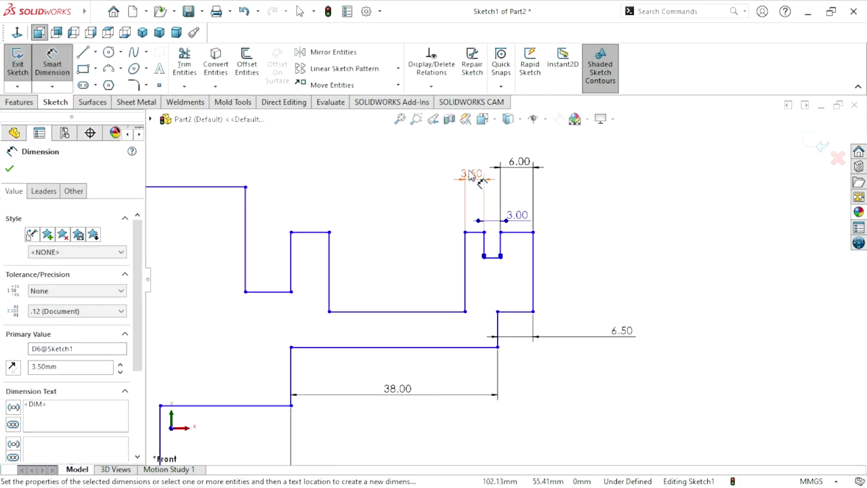
left_click_drag(474, 177, 454, 213)
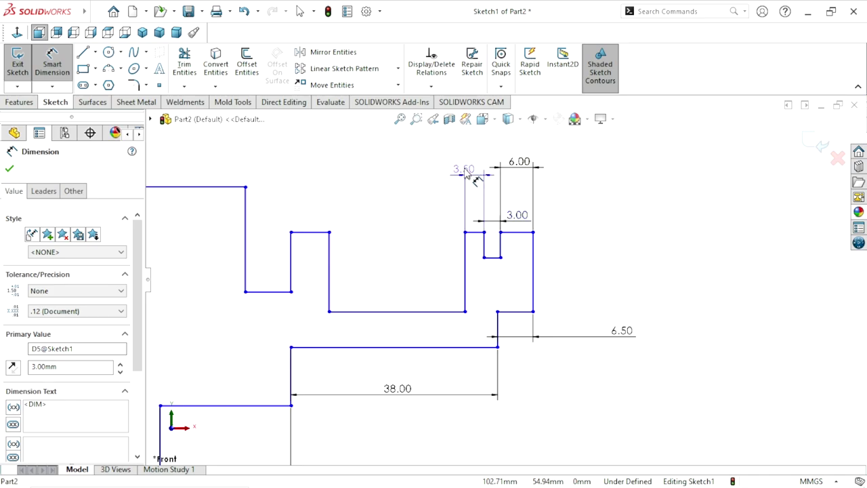
left_click(449, 202)
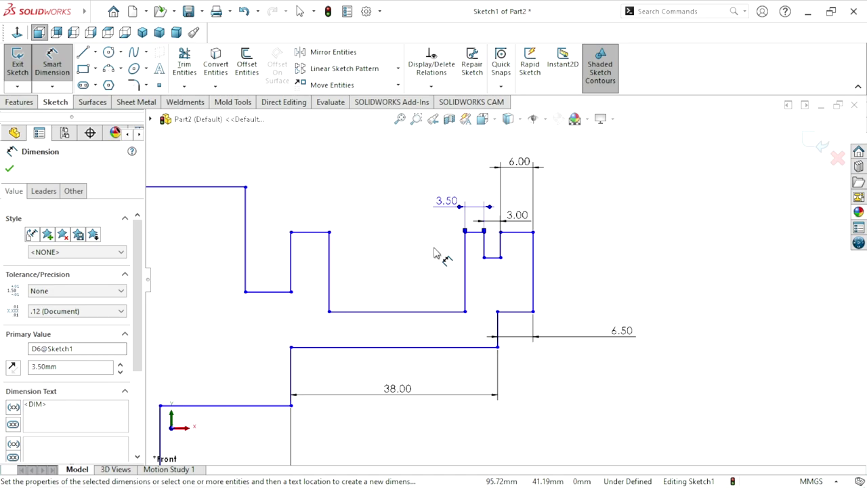
Dimension the groove bottom width to 4 mm.
left_click(393, 312)
left_click(400, 258)
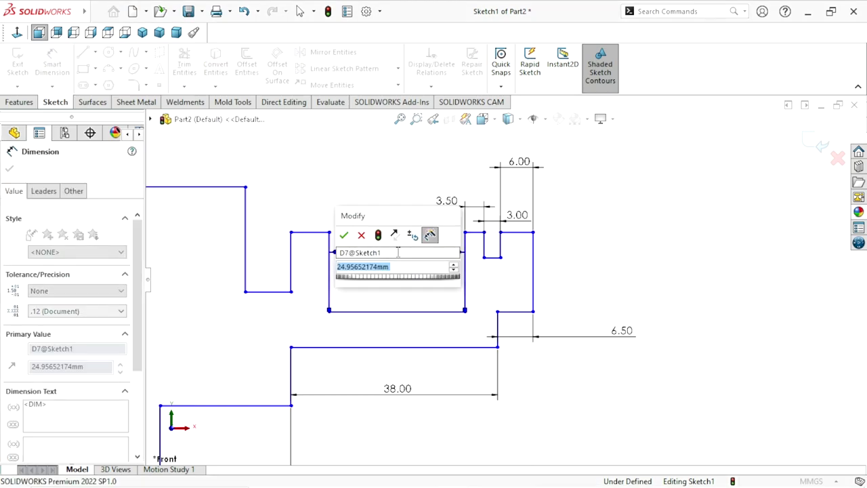
type("4")
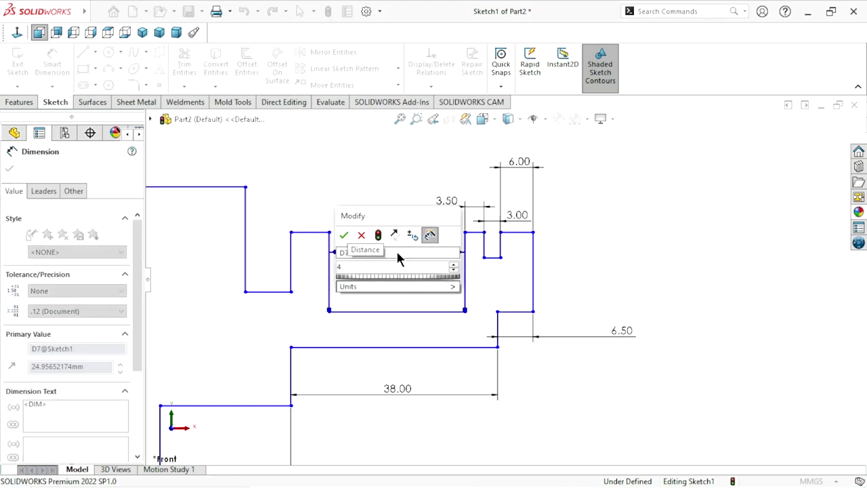
left_click(344, 235)
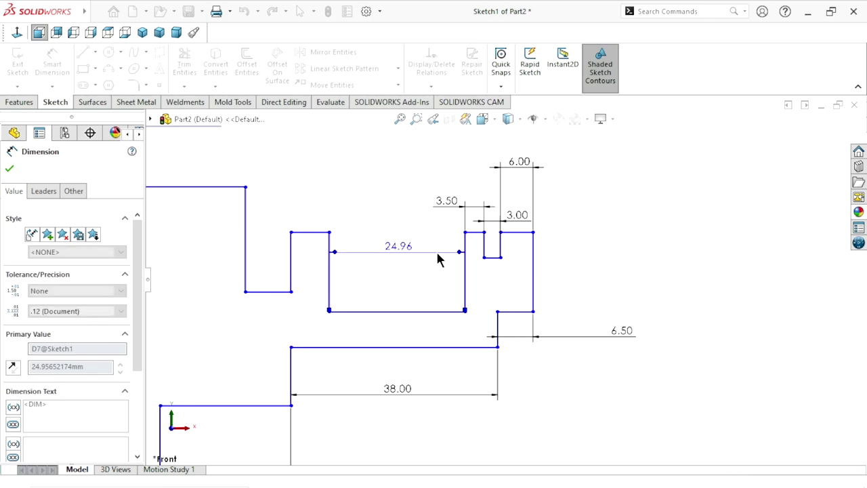
left_click(369, 232)
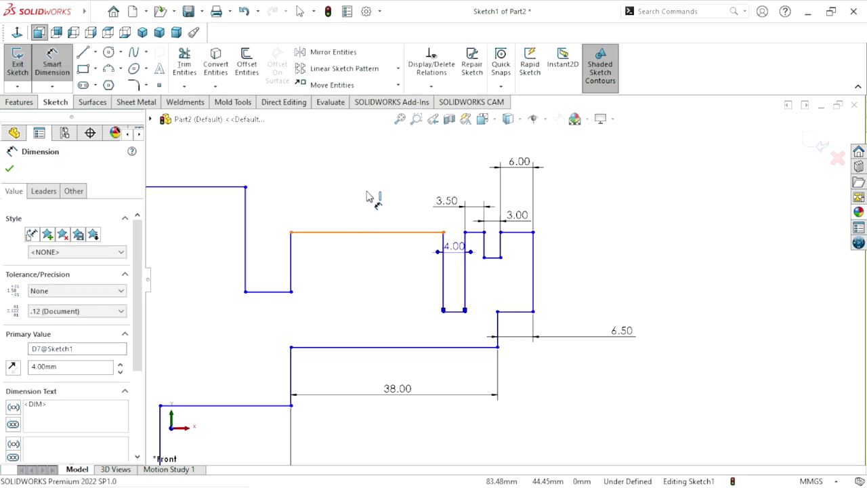
Discard the over-defining 28.00 dimension on the long upper step.
left_click(371, 180)
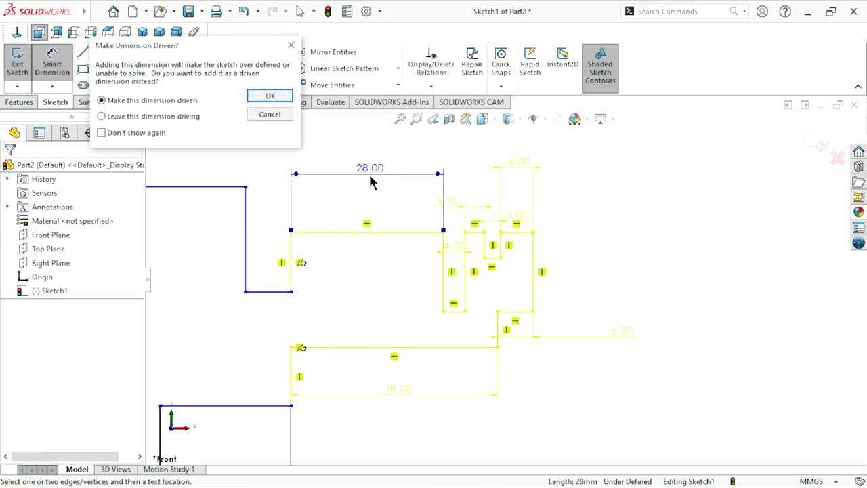
left_click(258, 114)
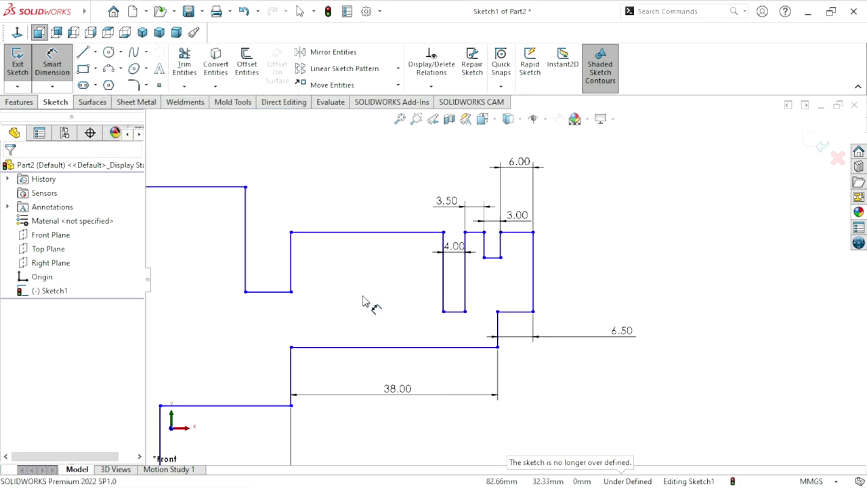
key("Escape")
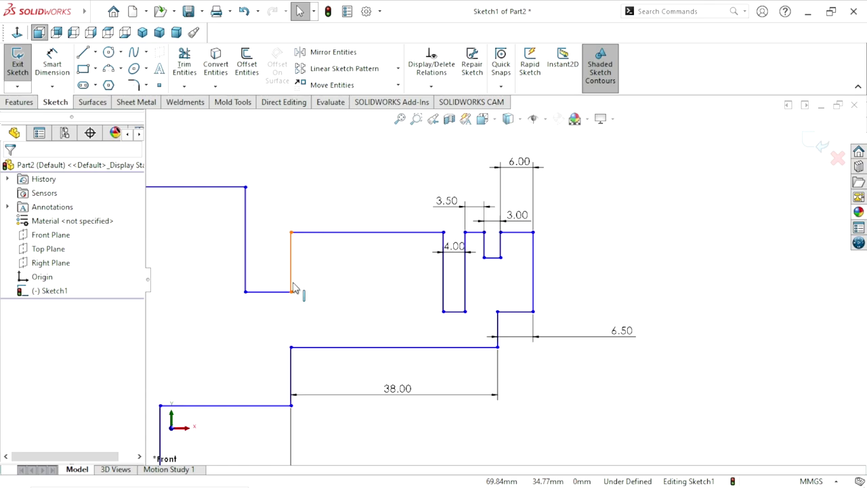
left_click(292, 287)
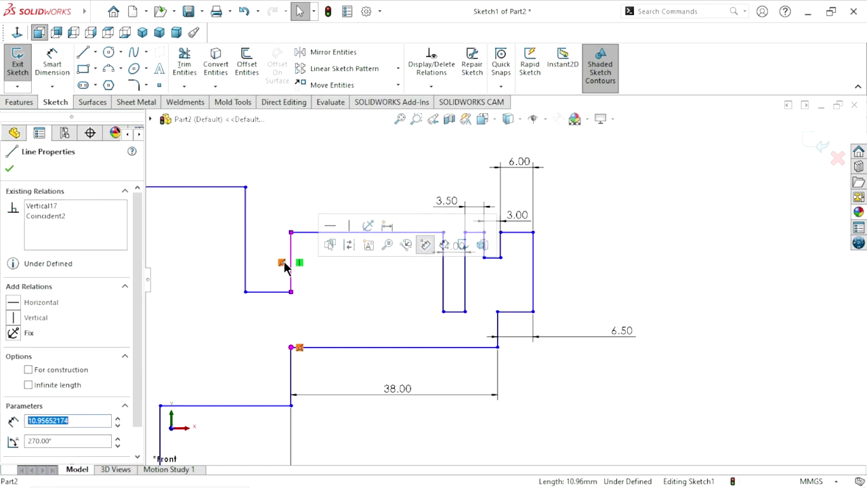
key("Escape")
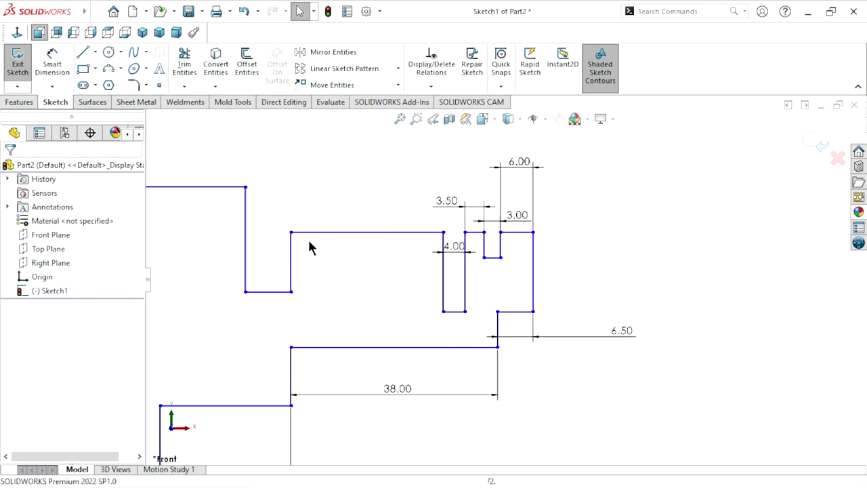
Dimension the long upper step to 4 mm and spread the two 4.00 labels apart.
left_click(48, 64)
left_click(47, 64)
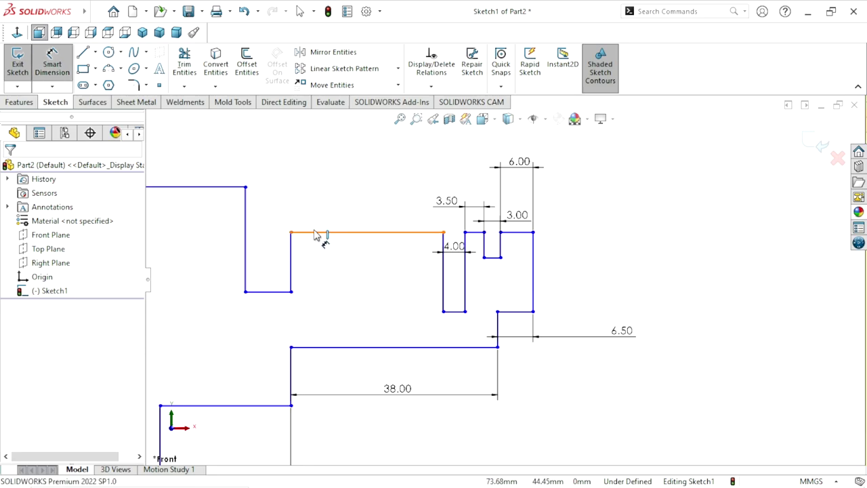
left_click(332, 200)
left_click(366, 181)
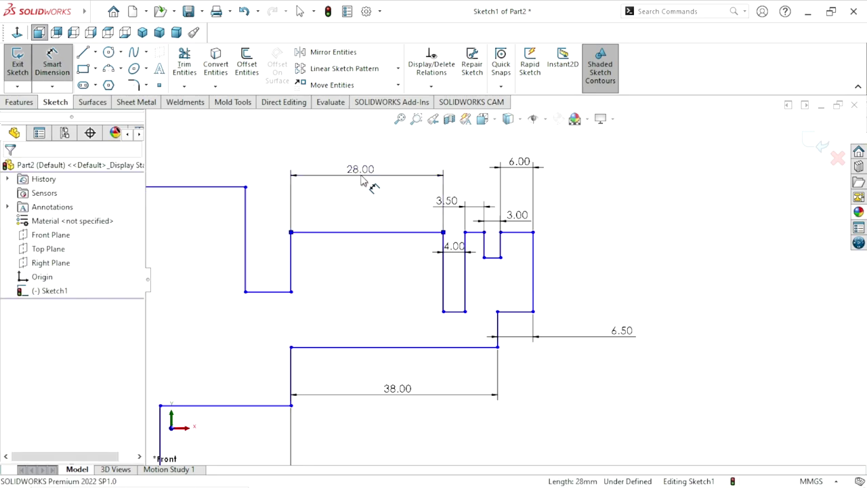
type("4")
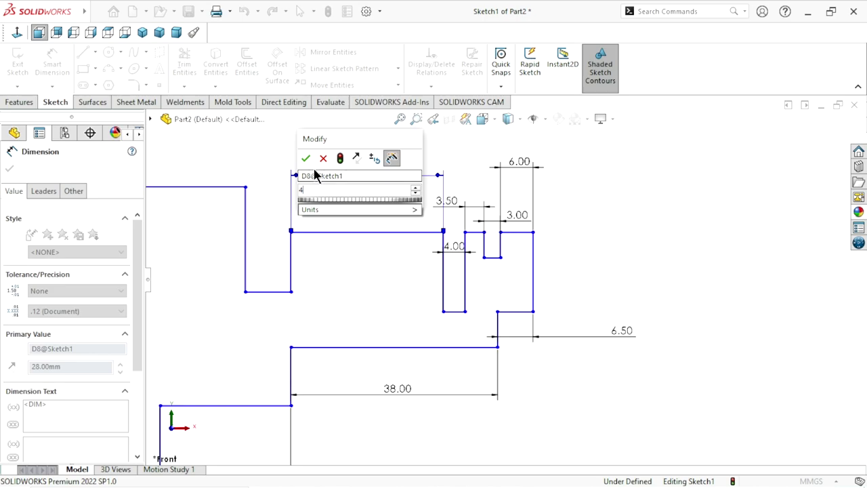
key("Return")
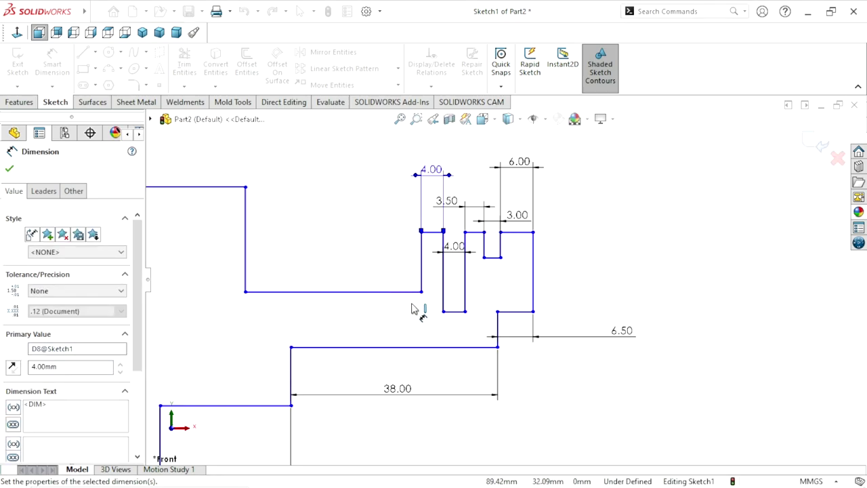
scroll(427, 315, "up", 2)
scroll(513, 289, "down", 1)
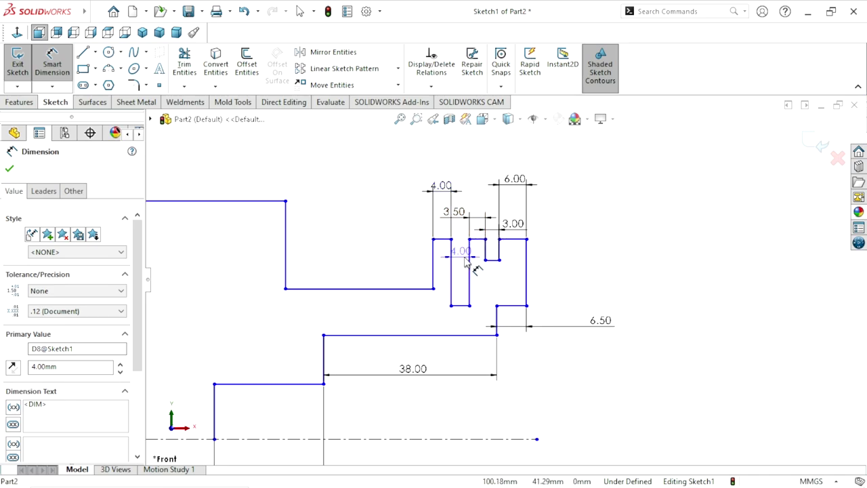
mouse_move(460, 249)
left_mouse_down()
mouse_move(447, 304)
mouse_move(437, 314)
left_mouse_up()
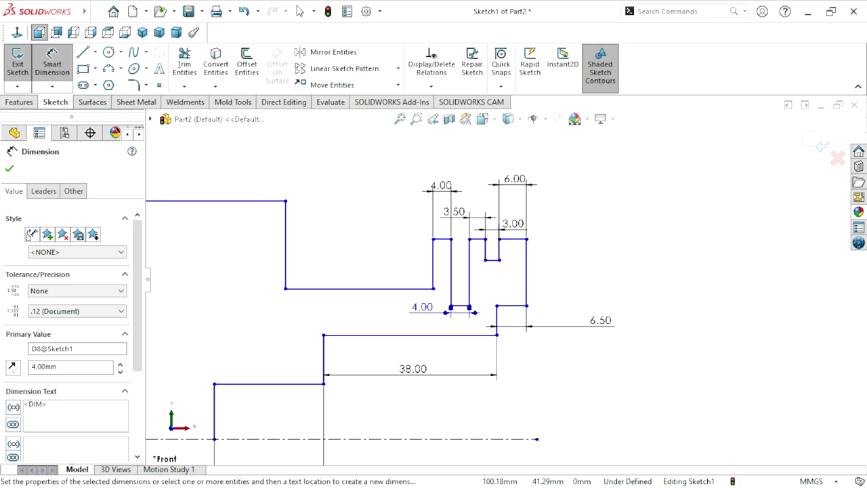
left_click_drag(440, 195, 404, 185)
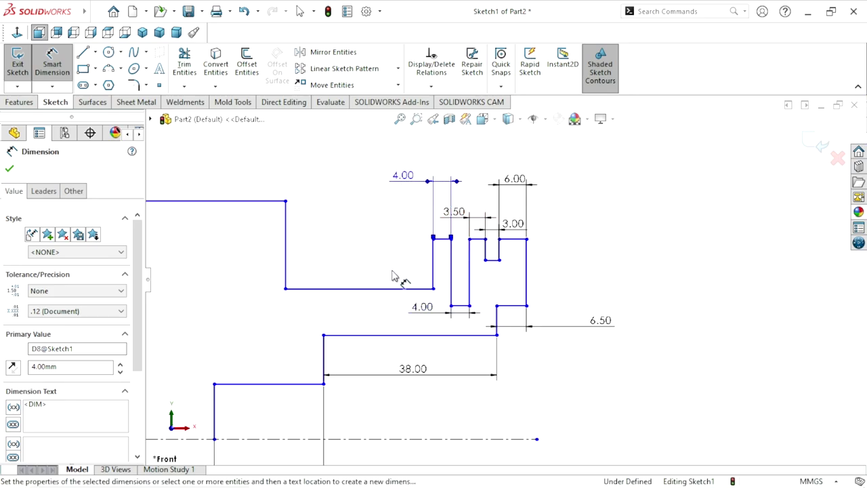
Dimension the lower horizontal step line to 4.50 mm.
left_click(353, 259)
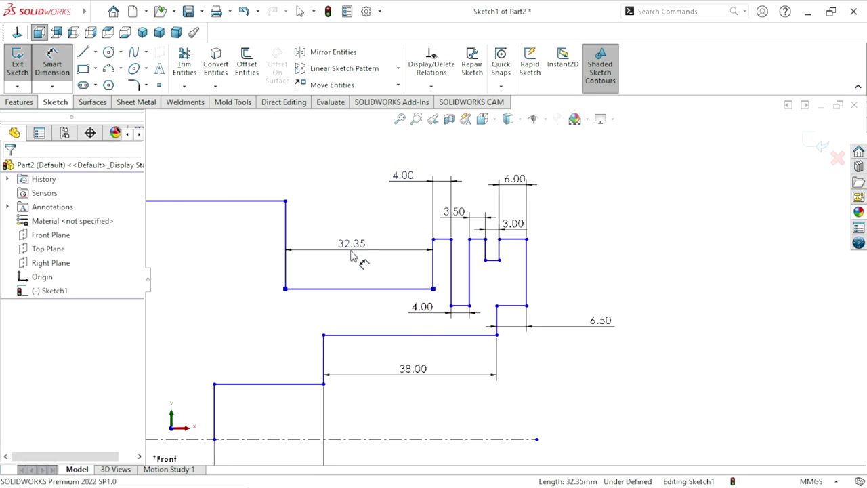
left_click(352, 256)
type("4.5")
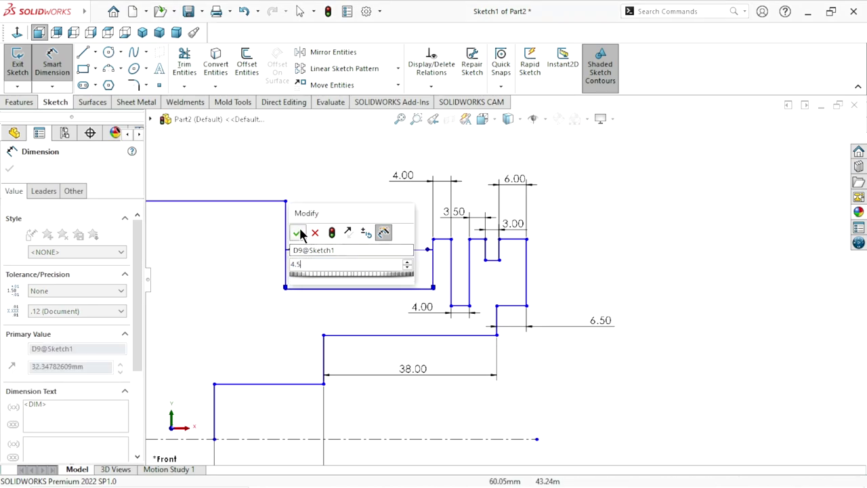
left_click(299, 227)
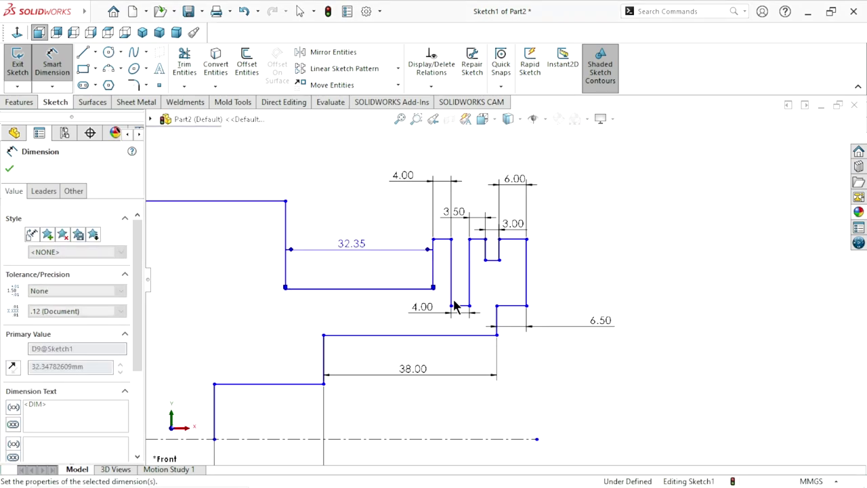
scroll(467, 313, "up", 2)
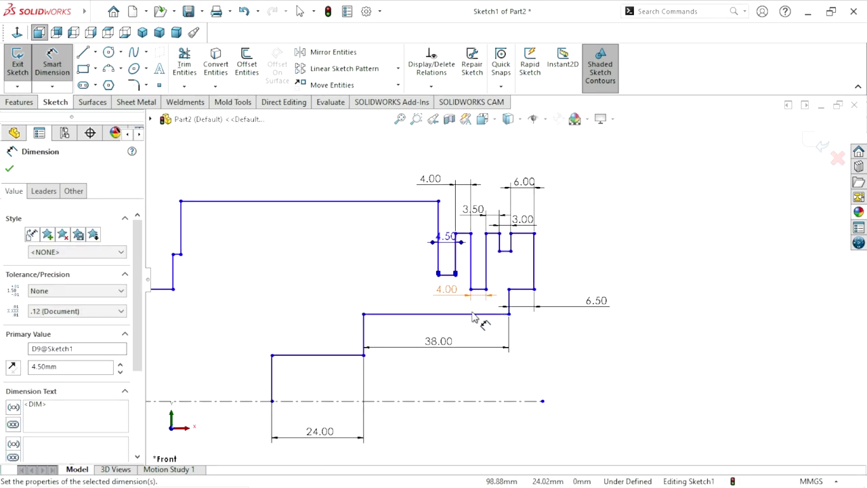
Dimension the long top shoulder line to 30 mm.
left_click(290, 201)
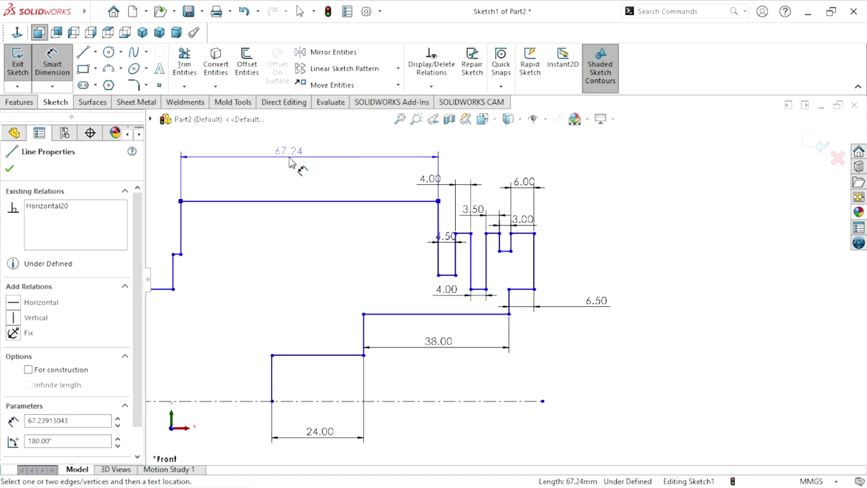
left_click(289, 162)
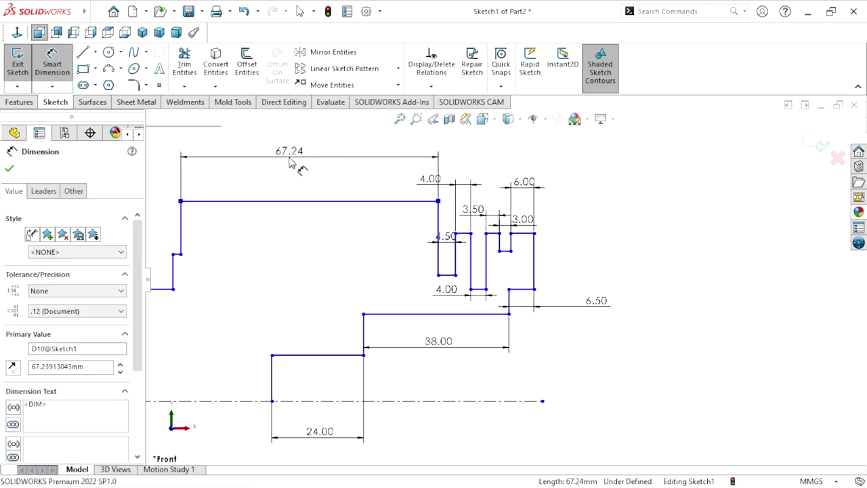
type("30")
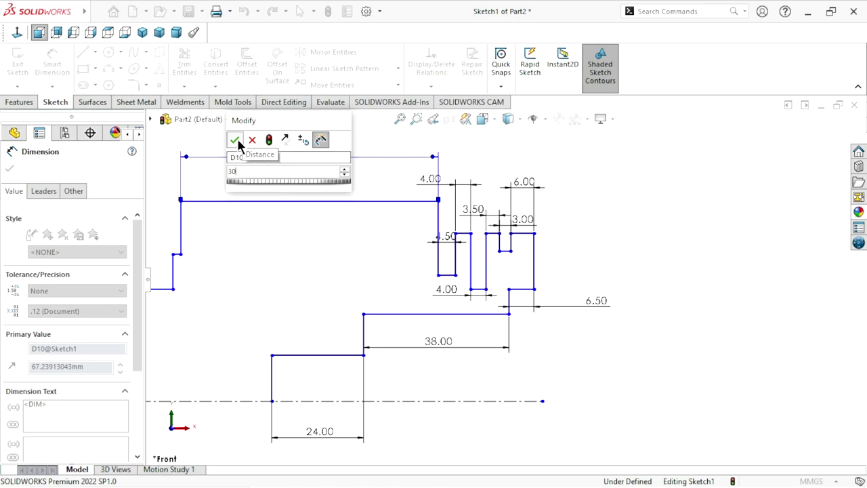
left_click(235, 140)
Set the gap between the step's two short vertical edges to 1 mm.
scroll(277, 315, "up", 1)
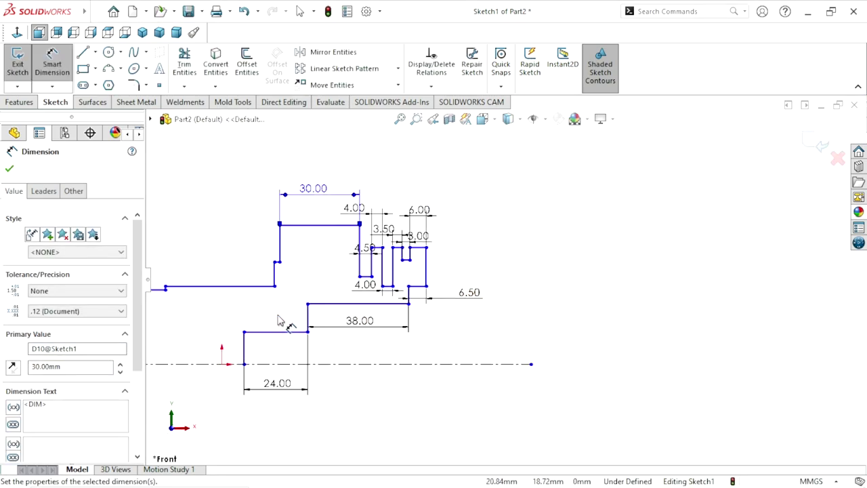
scroll(329, 305, "down", 1)
scroll(349, 290, "down", 1)
scroll(399, 265, "down", 1)
scroll(382, 223, "down", 1)
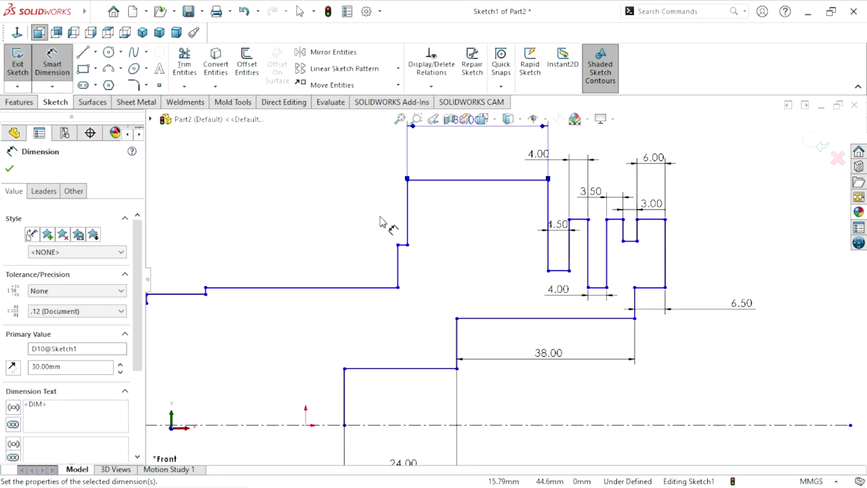
left_click(399, 256)
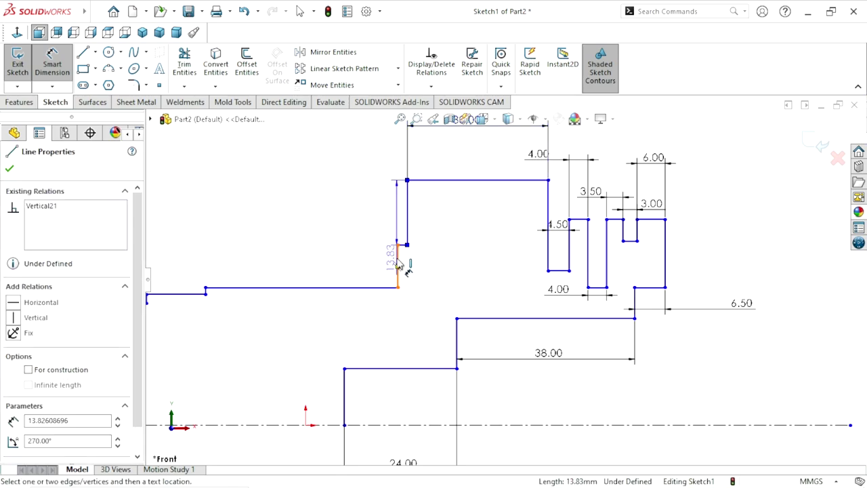
left_click(364, 235)
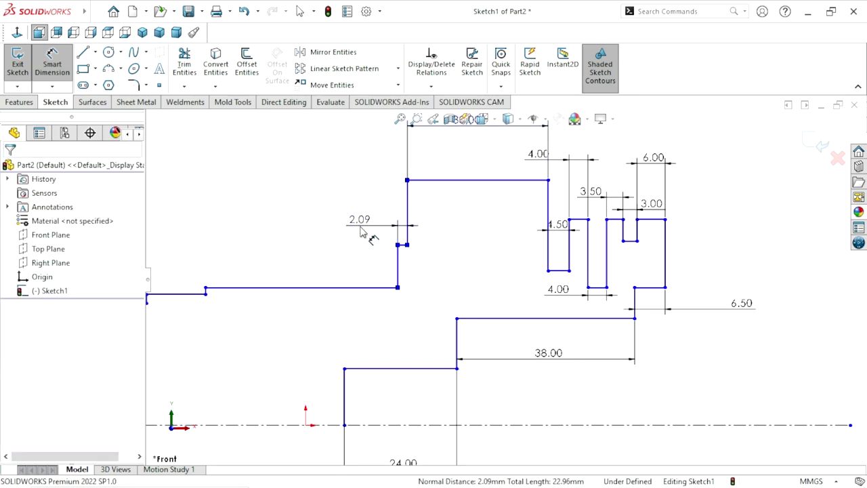
left_click(362, 232)
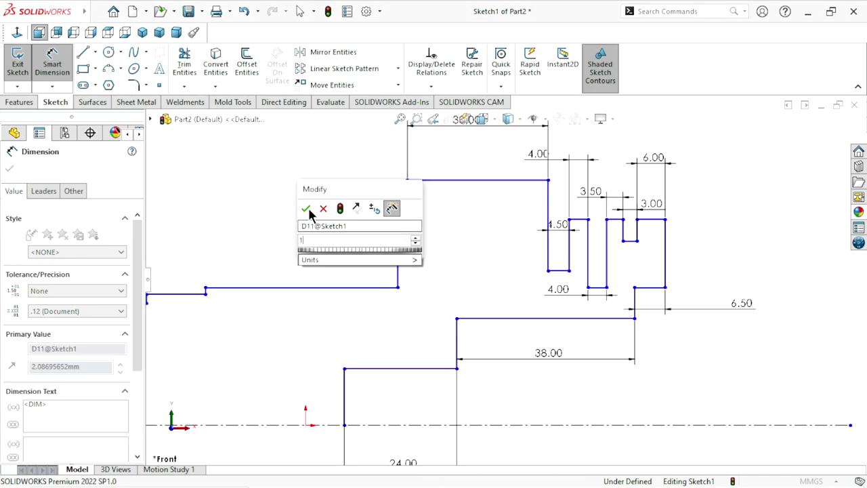
left_click(304, 207)
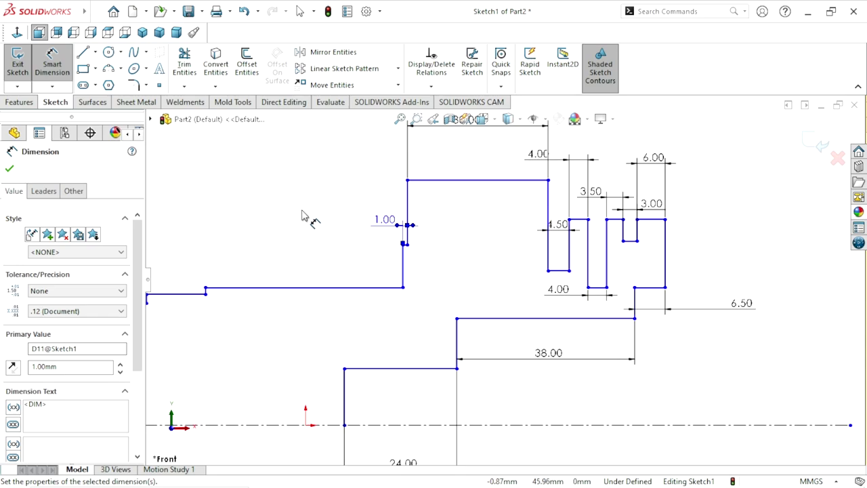
Dimension the long horizontal step line to 49.5 mm.
scroll(333, 289, "up", 3)
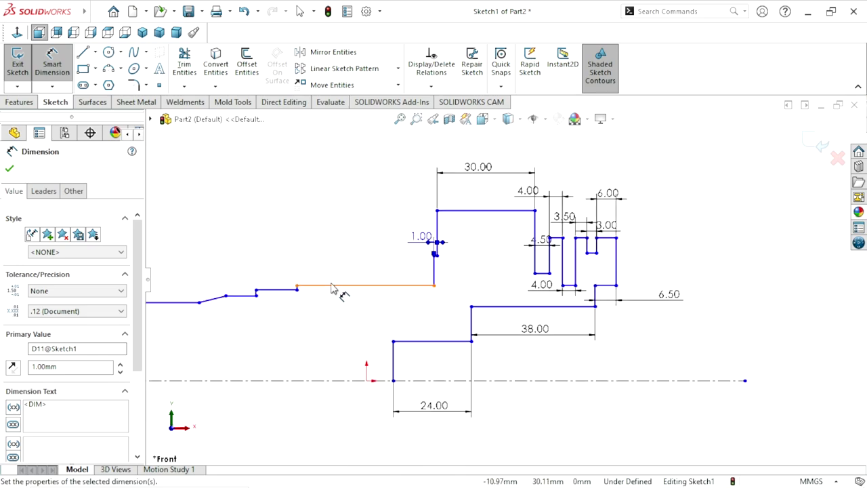
scroll(465, 278, "down", 5)
left_click(393, 287)
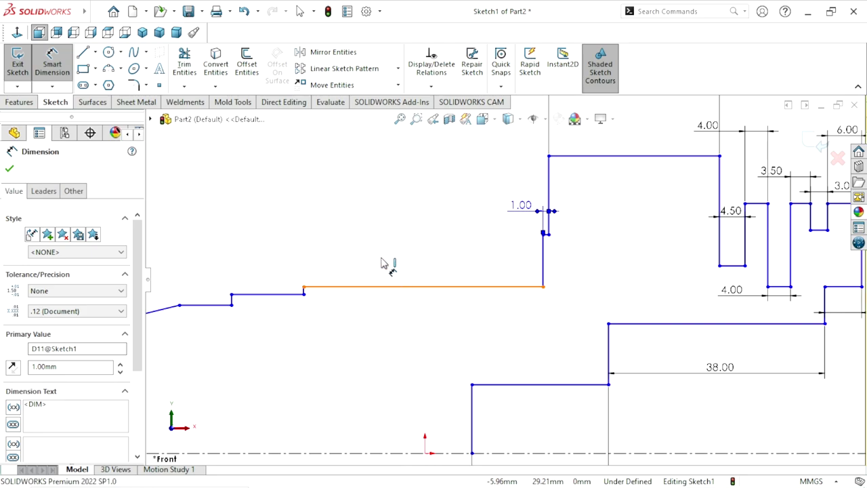
left_click(411, 265)
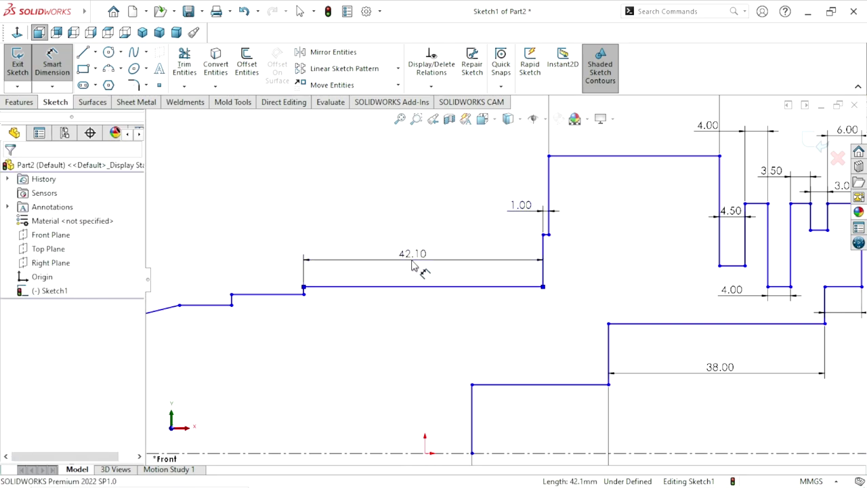
type("49")
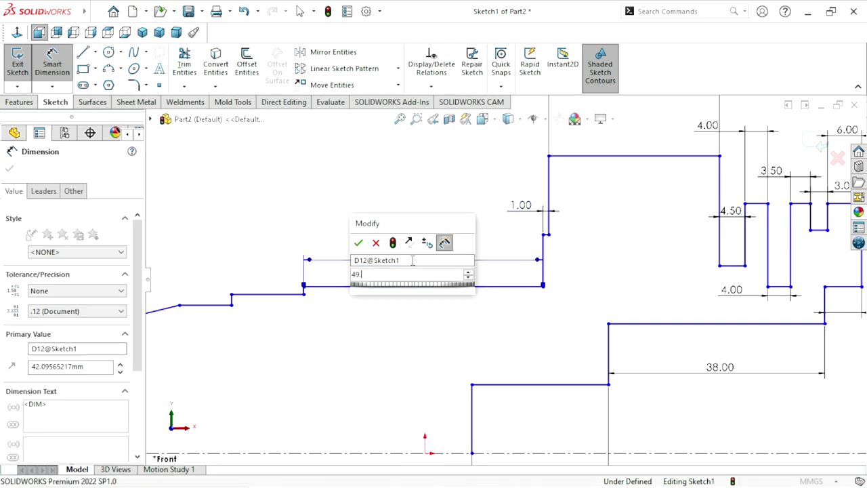
type(".5")
left_click(360, 241)
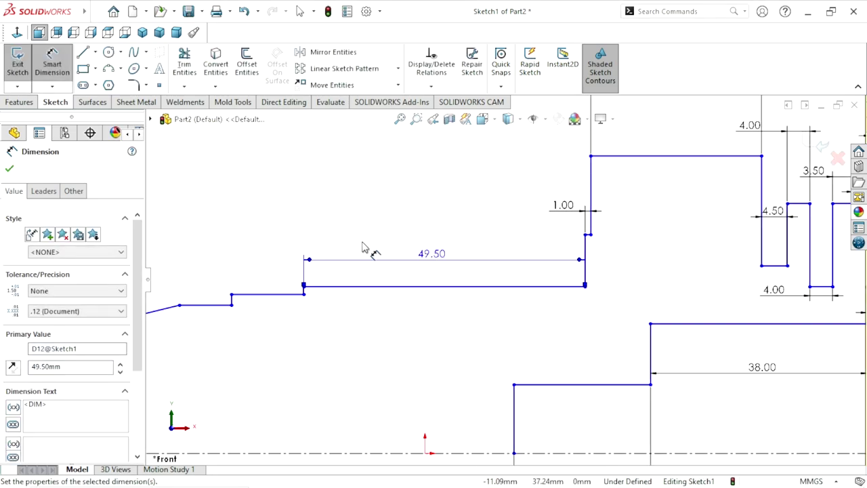
Dimension the two short horizontal segments to the left as 13 mm and 10.5 mm.
left_click(252, 294)
left_click(267, 234)
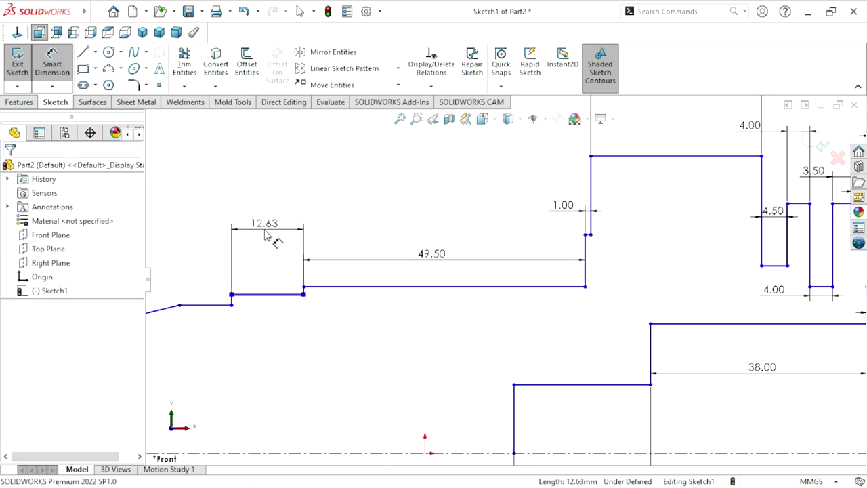
type("13")
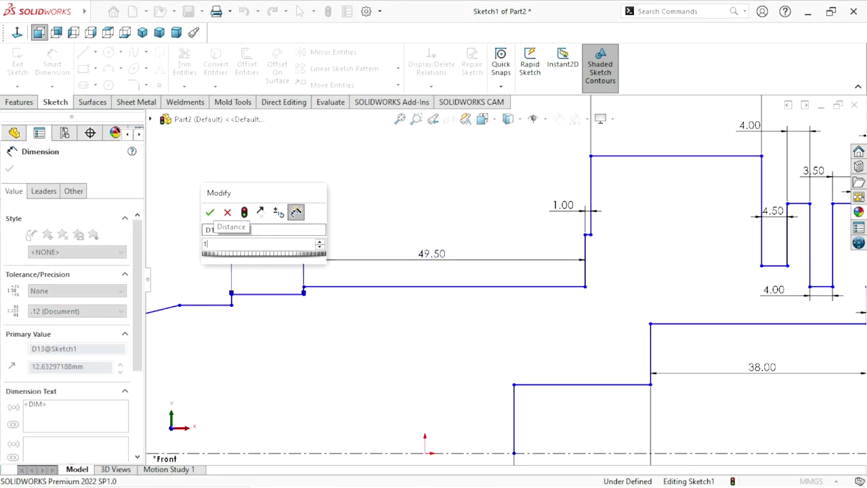
left_click(209, 212)
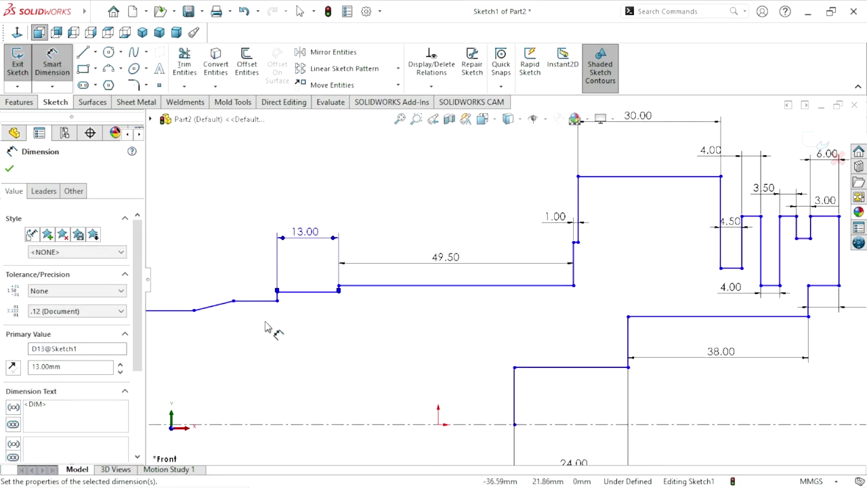
left_click(291, 304)
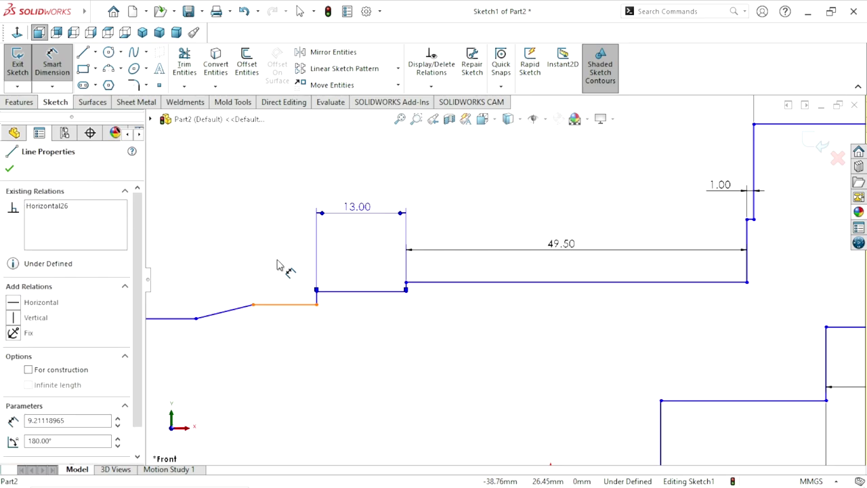
left_click(278, 264)
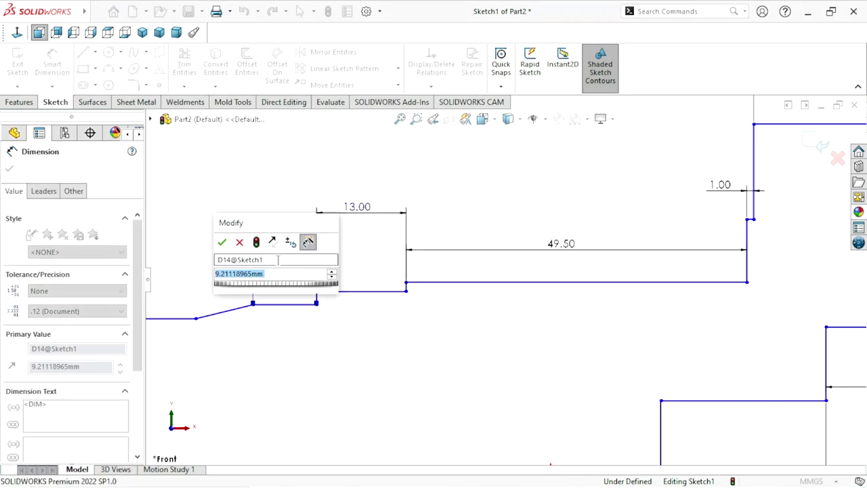
type("10.5")
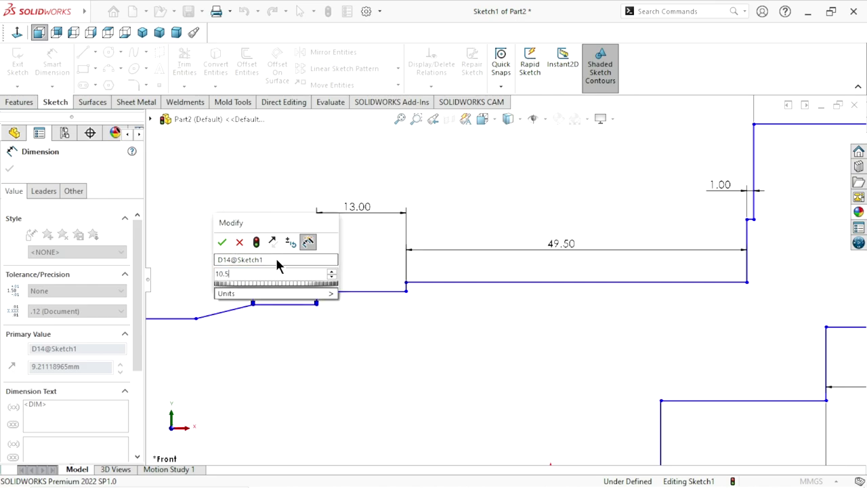
left_click(221, 241)
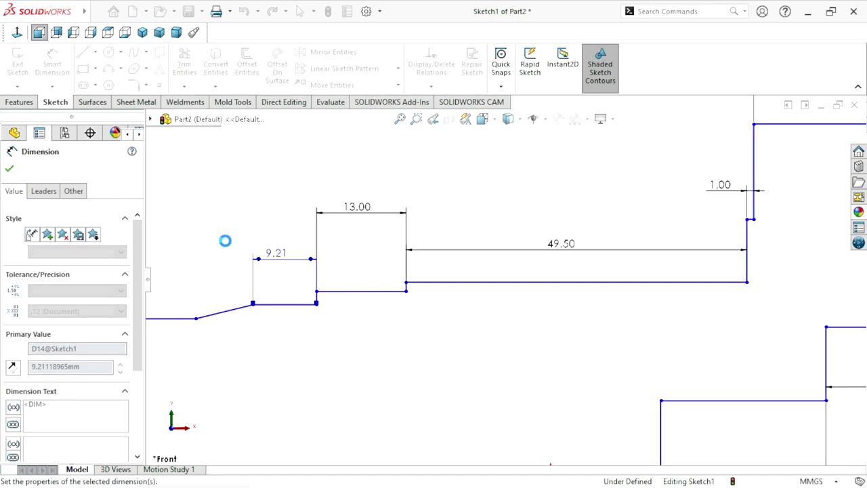
Set the distance from the sloped segment's left end to the step corner to 20 mm.
scroll(286, 306, "up", 2)
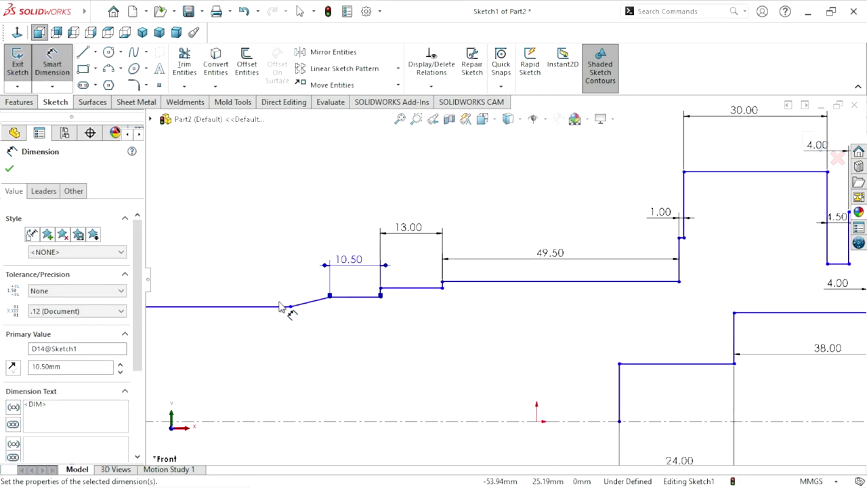
scroll(360, 337, "down", 2)
left_click(320, 308)
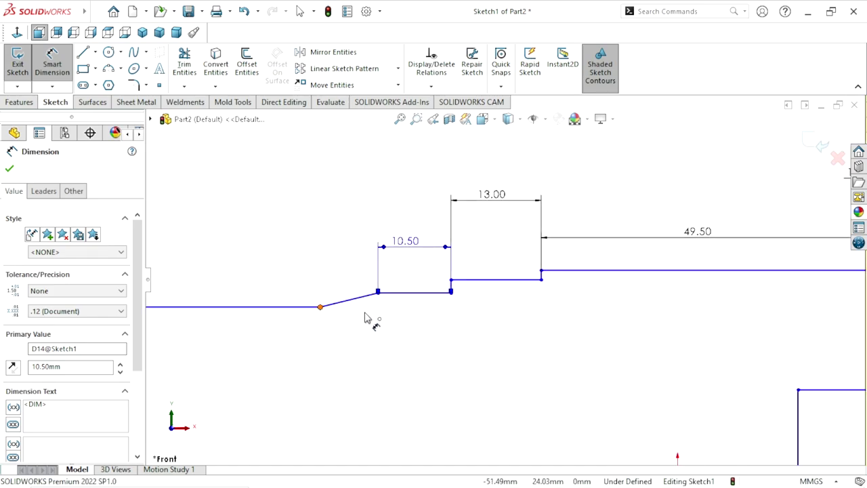
left_click(451, 293)
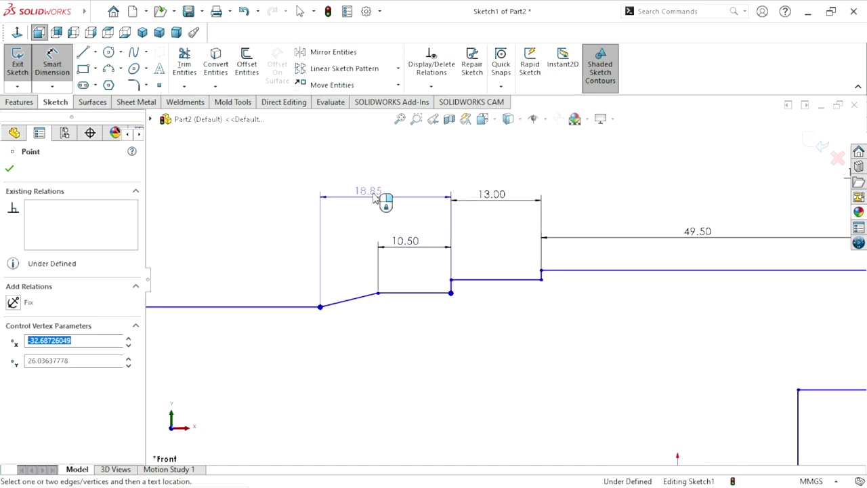
left_click(373, 196)
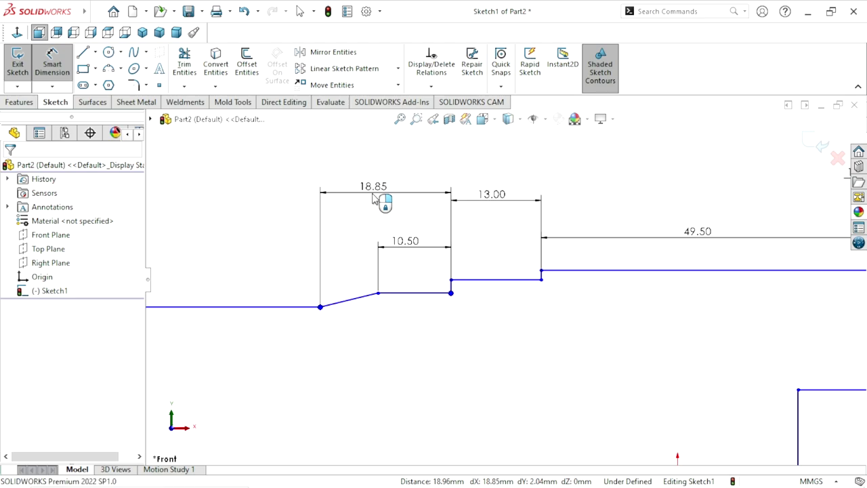
type("20")
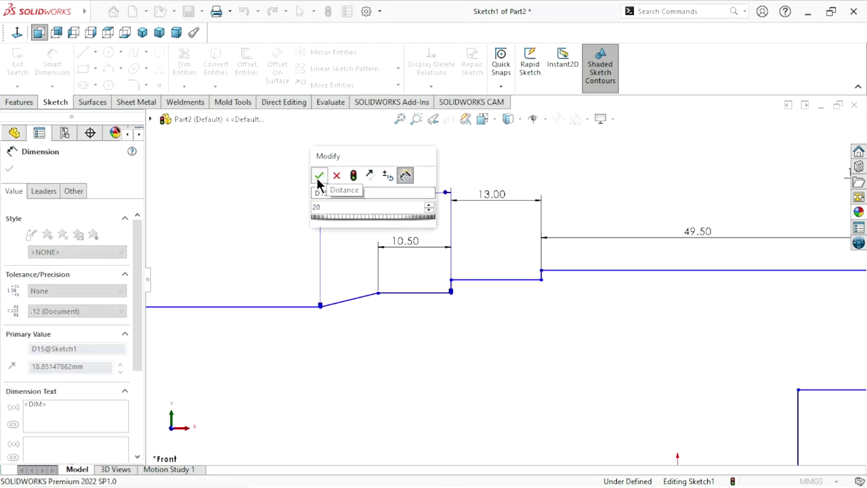
left_click(319, 176)
Dimension the long top section to 137 mm.
key("f")
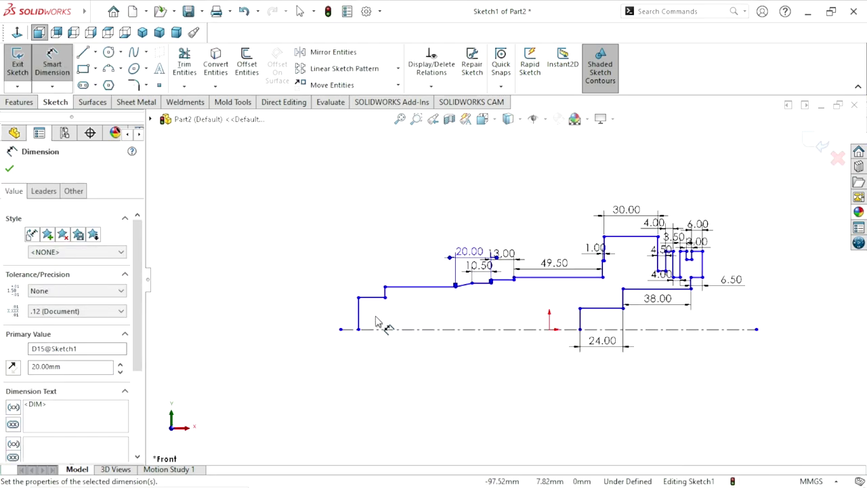
scroll(447, 298, "down", 2)
scroll(455, 288, "down", 2)
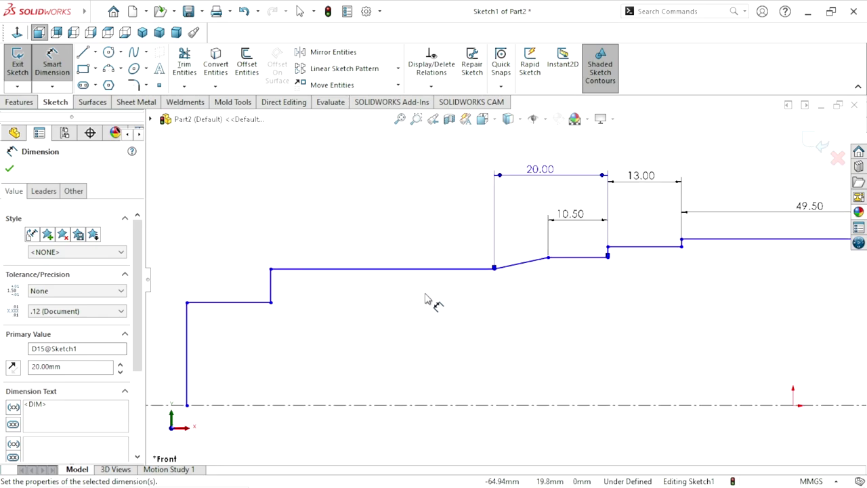
left_click(396, 271)
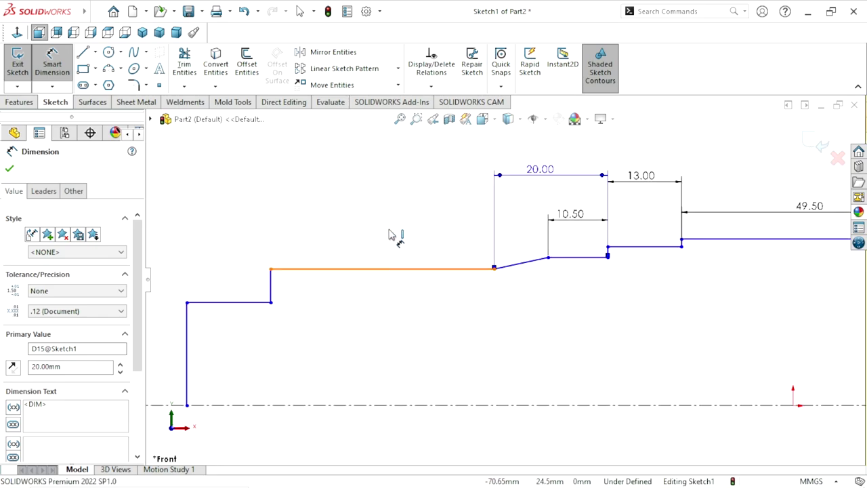
left_click(398, 217)
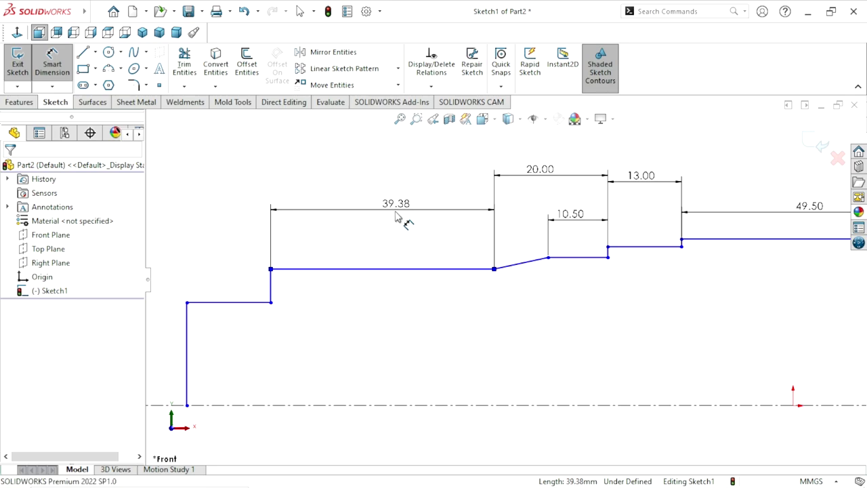
type("137")
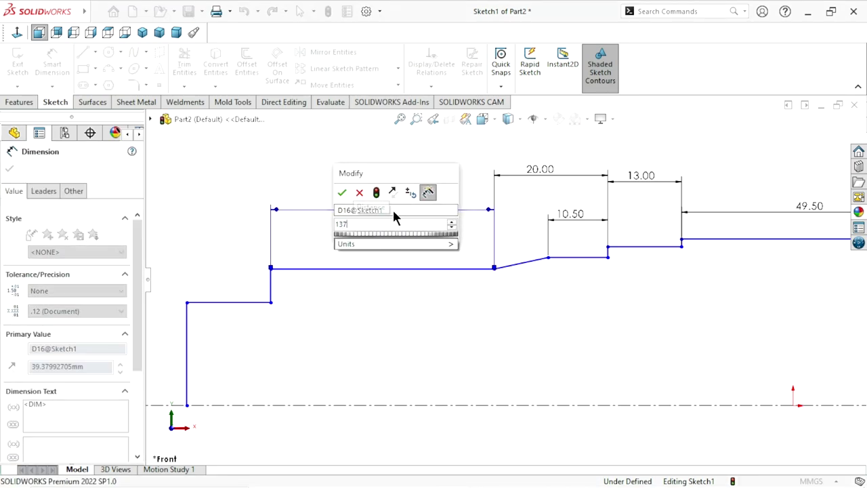
left_click(342, 193)
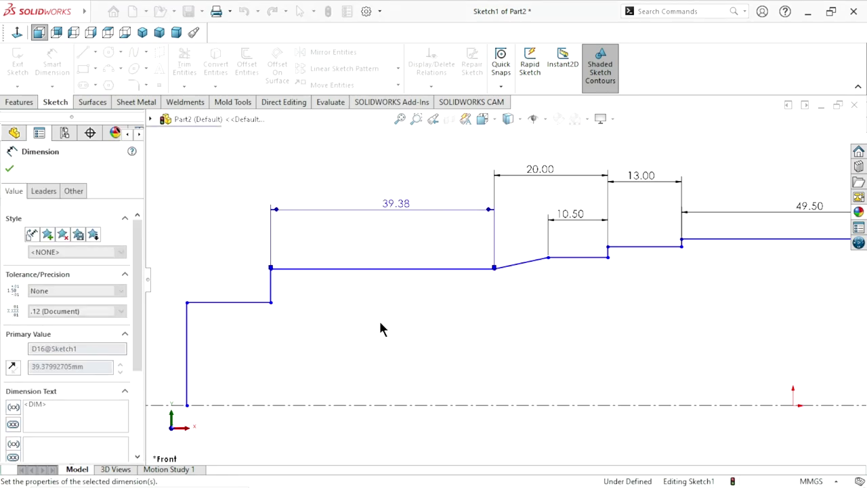
scroll(418, 347, "up", 3)
scroll(350, 304, "up", 2)
scroll(329, 296, "down", 3)
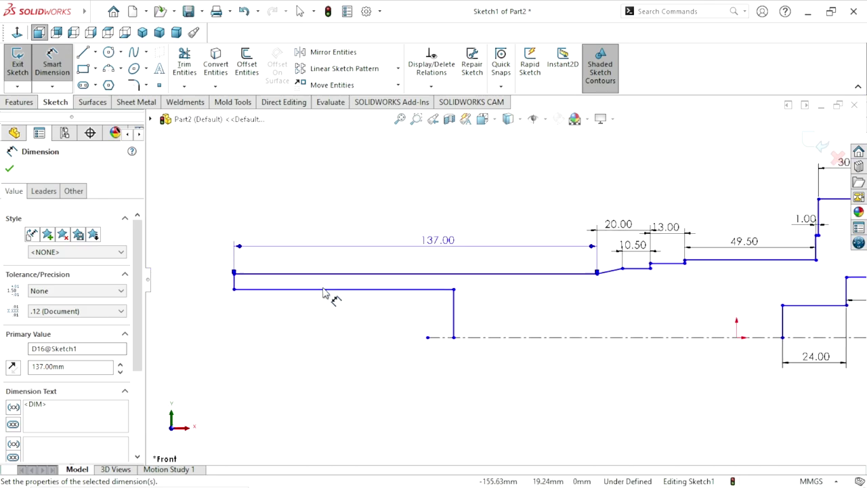
Move the loose vertical line to close off the shaft's left end.
left_click(6, 168)
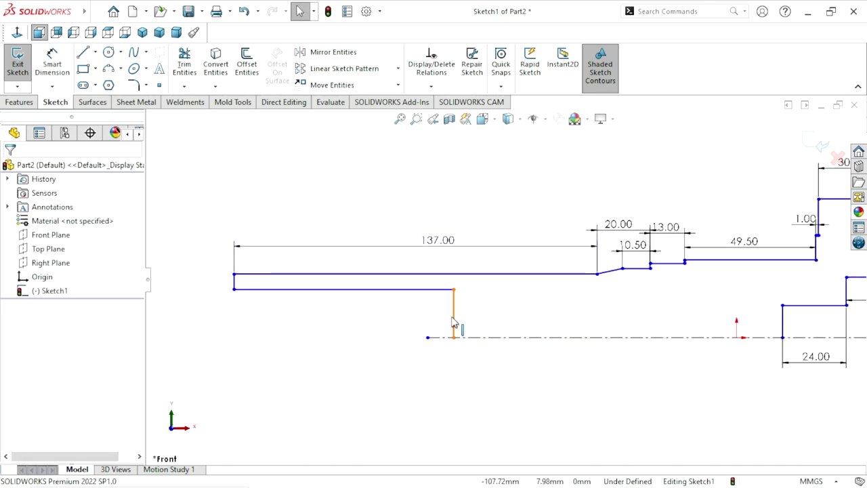
left_click_drag(454, 323, 201, 305)
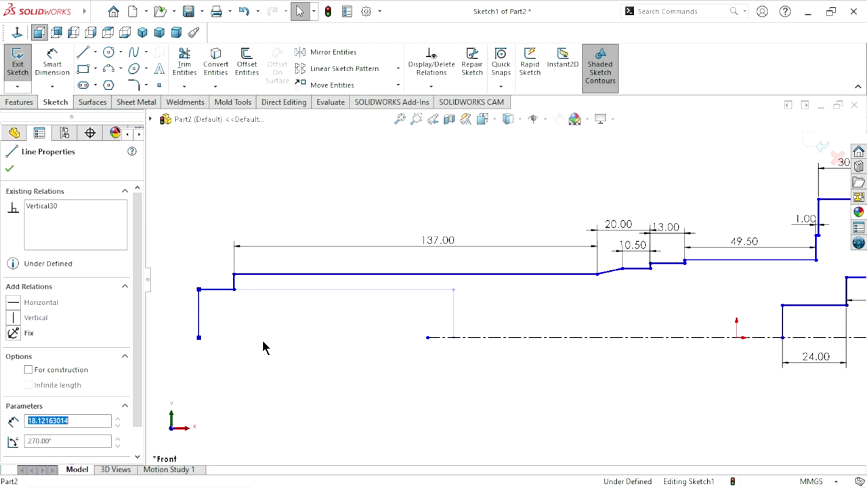
scroll(261, 347, "down", 3)
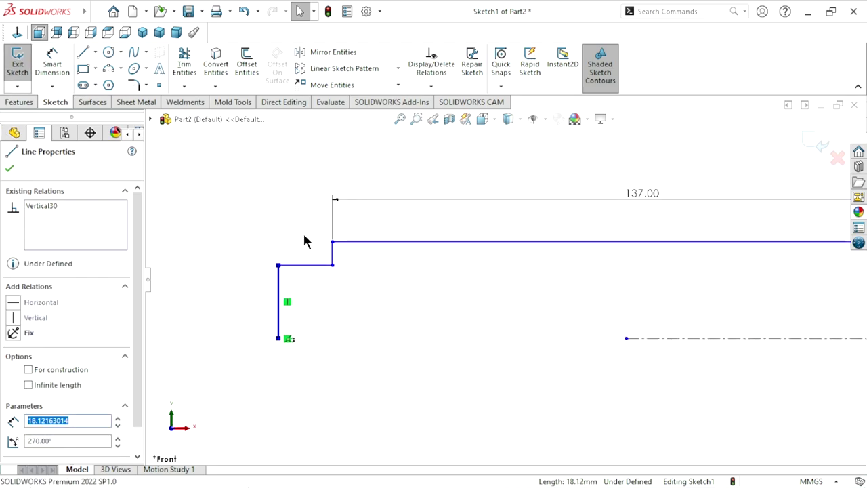
Dimension the short left step line to 20 mm.
left_click(311, 265)
left_click(52, 65)
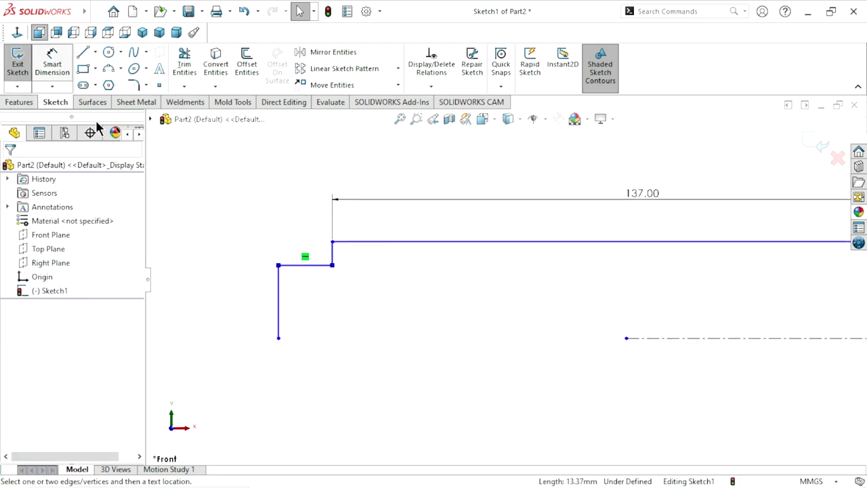
left_click(292, 267)
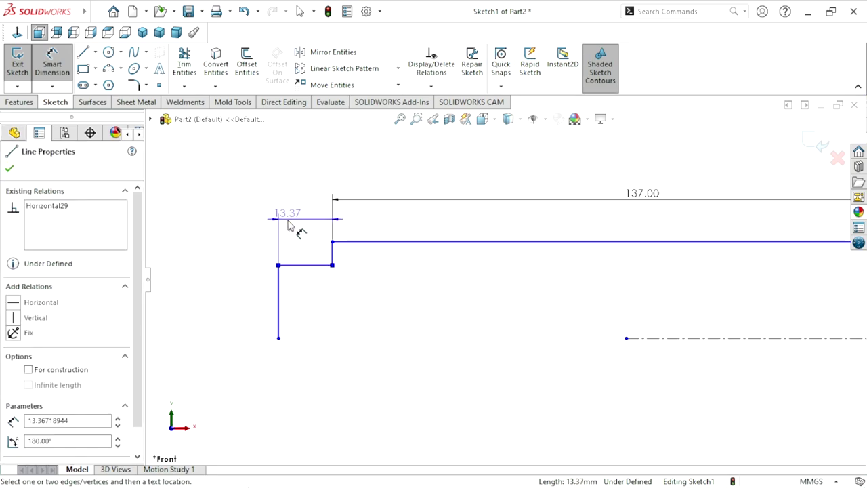
left_click(285, 226)
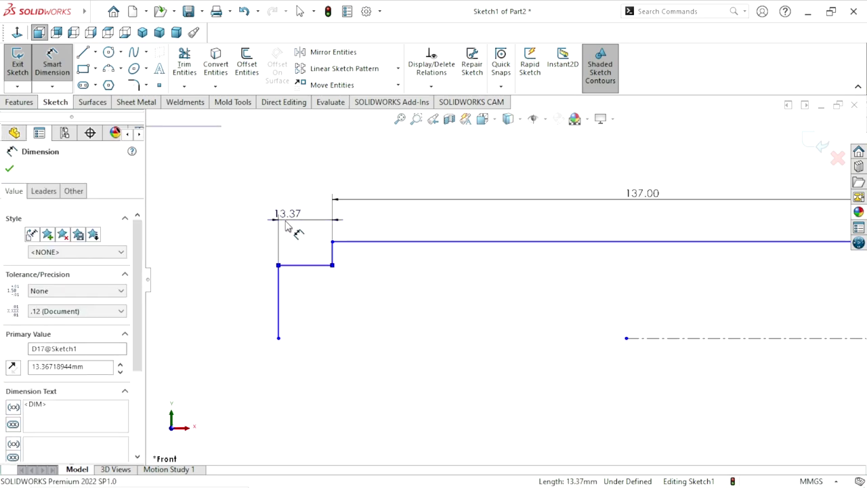
left_click(232, 201)
type("20")
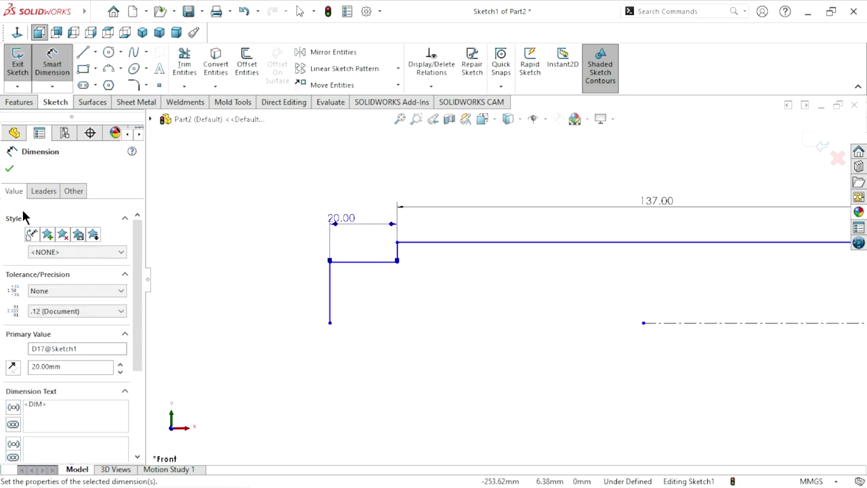
left_click(9, 168)
key("Escape")
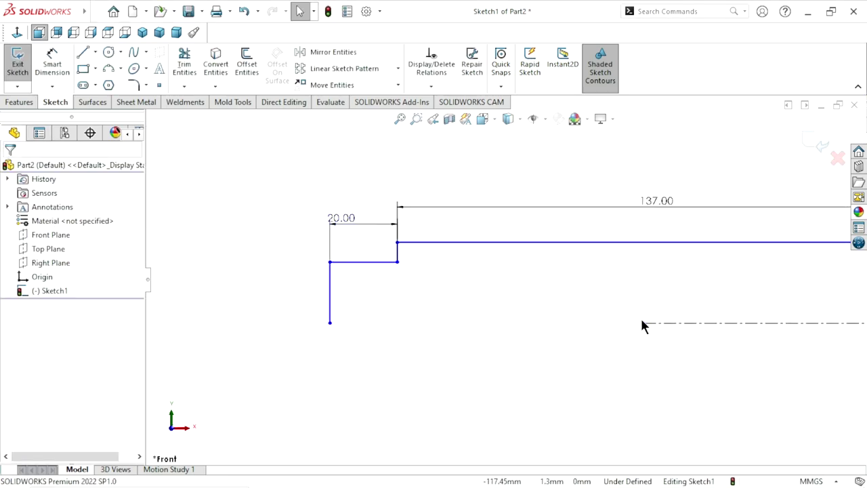
Snap the centerline's left end onto the bottom of the left end face.
left_click_drag(386, 330, 334, 328)
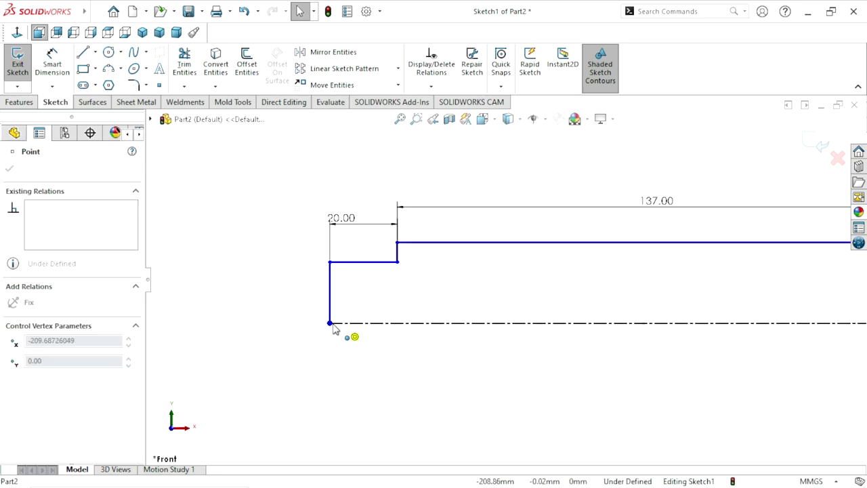
left_click(293, 369)
key("f")
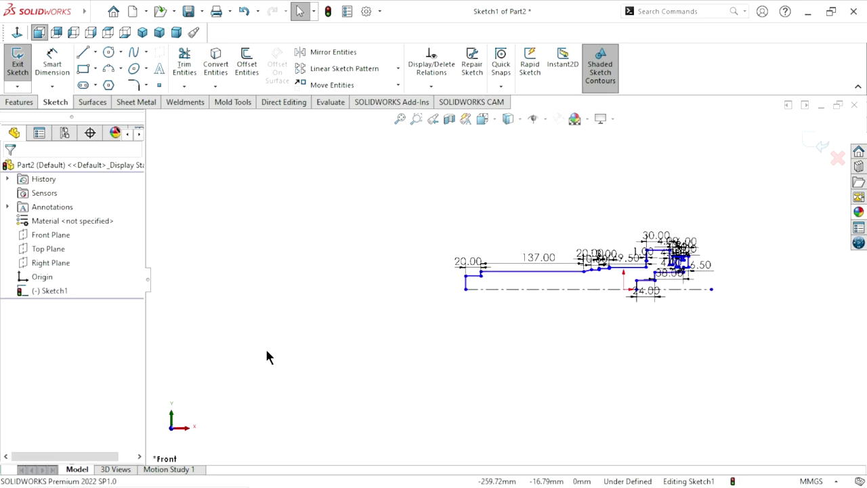
scroll(687, 295, "down", 1)
scroll(661, 251, "down", 1)
scroll(657, 250, "down", 1)
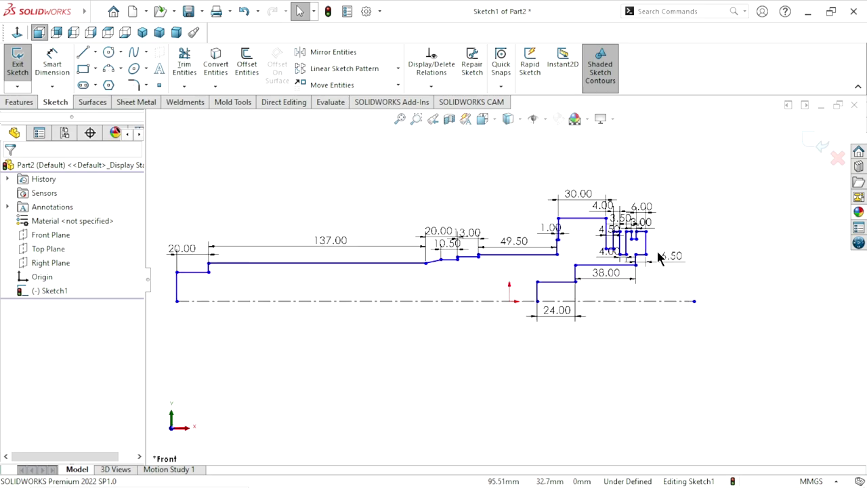
scroll(657, 250, "down", 1)
Pull the centerline's right end back onto the profile's right end point.
left_click_drag(718, 346, 638, 346)
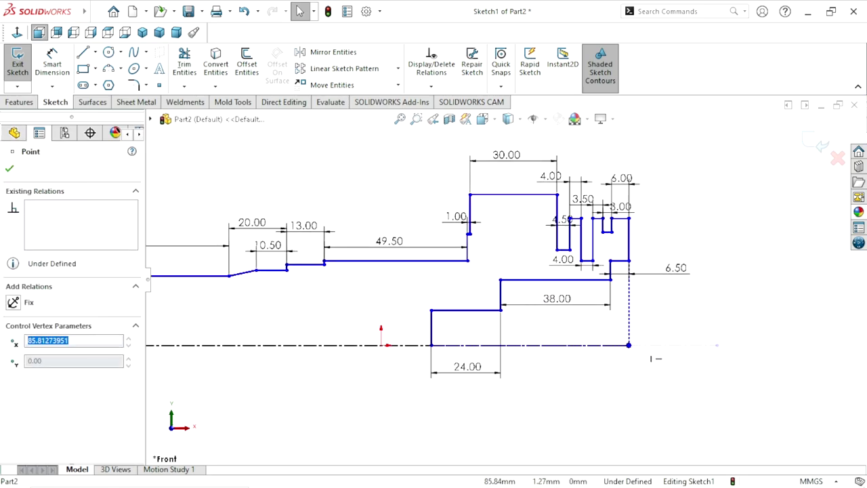
left_click(595, 399)
key("z")
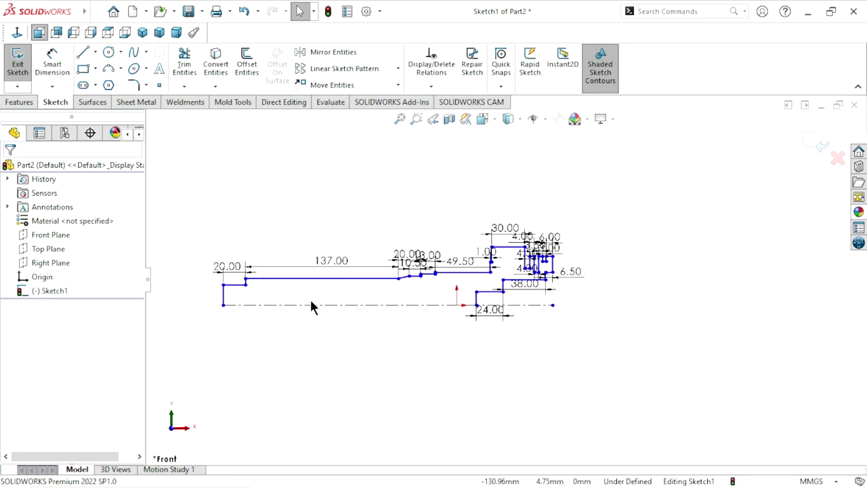
scroll(237, 315, "down", 2)
scroll(266, 320, "down", 1)
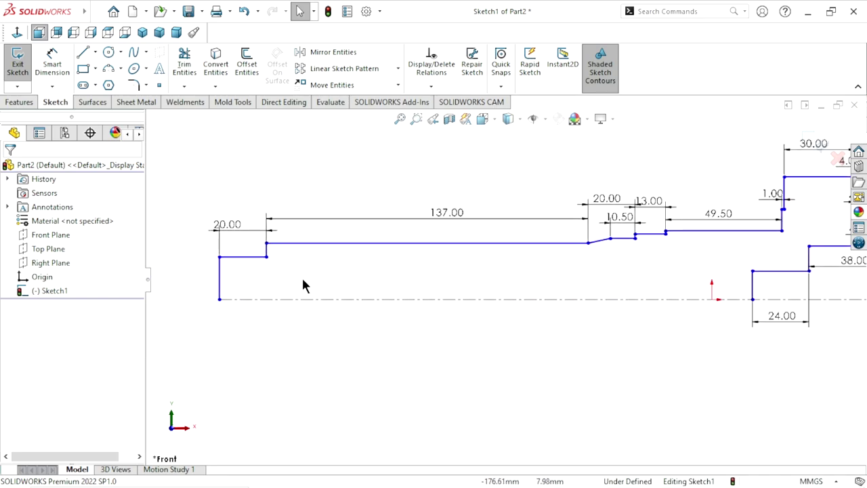
scroll(287, 301, "up", 2)
scroll(350, 266, "down", 4)
scroll(452, 300, "down", 2)
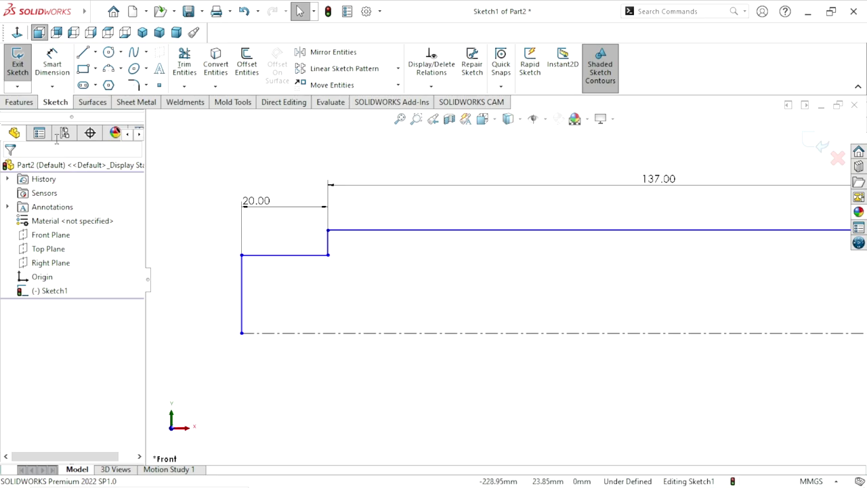
Dimension the left step's height from the centerline as 20 mm.
left_click(48, 74)
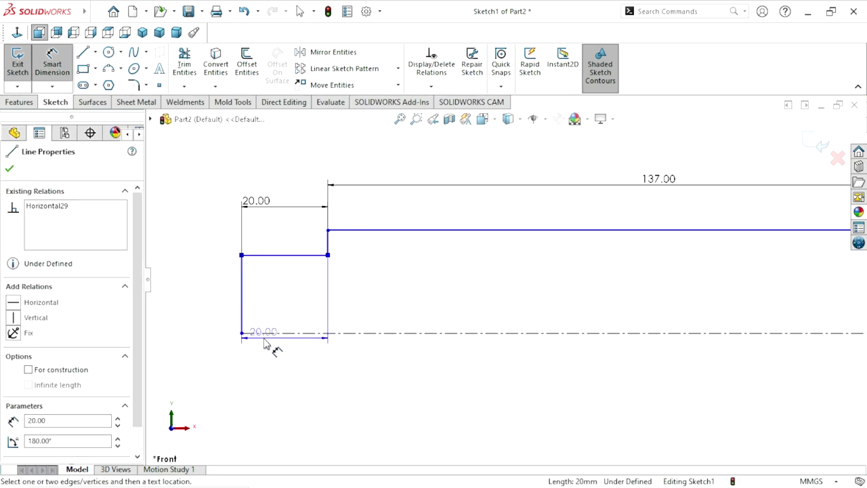
left_click(270, 334)
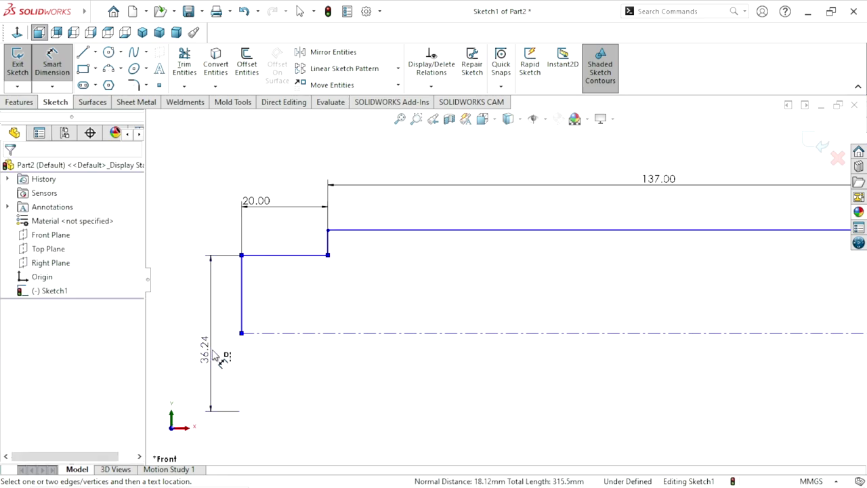
left_click(215, 356)
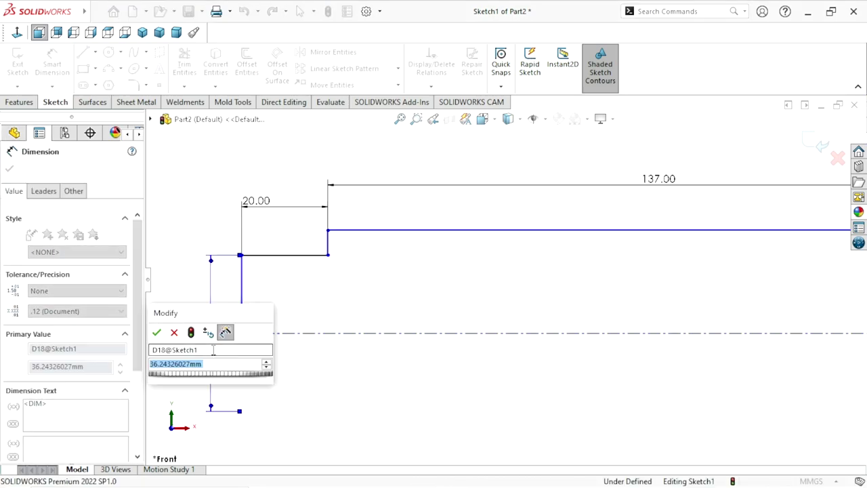
type("20")
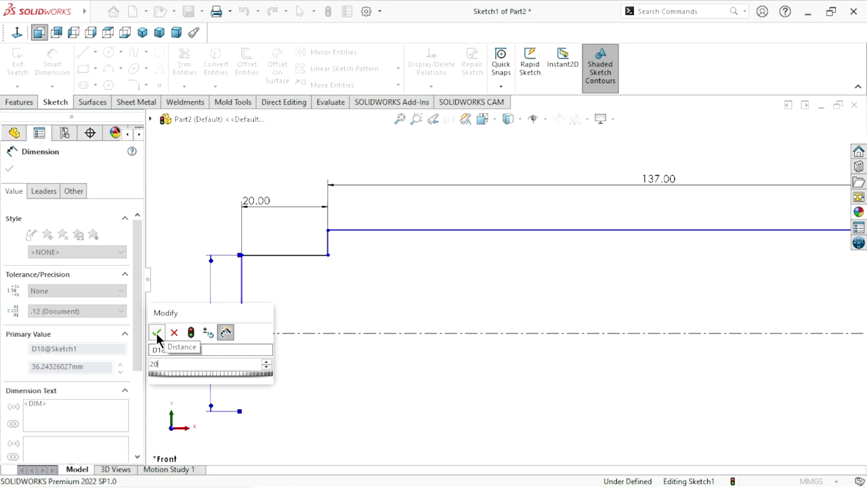
left_click(157, 332)
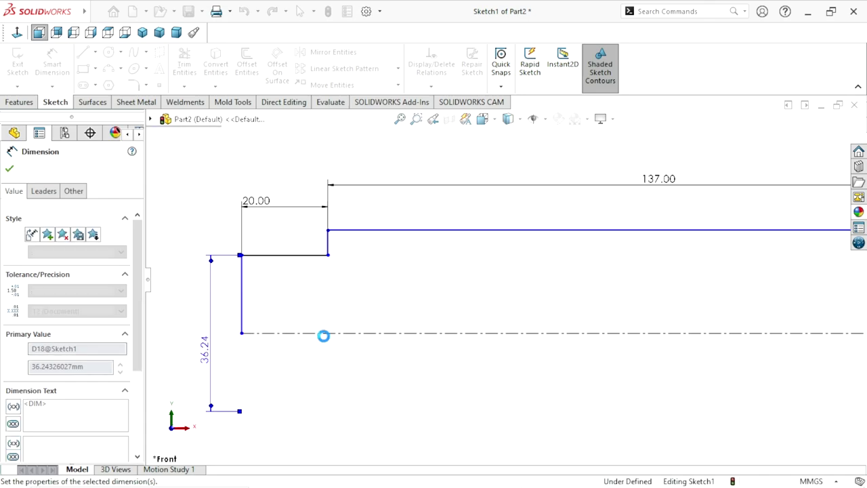
Set the long top section's height from the centerline to 33.50 mm.
left_click(441, 232)
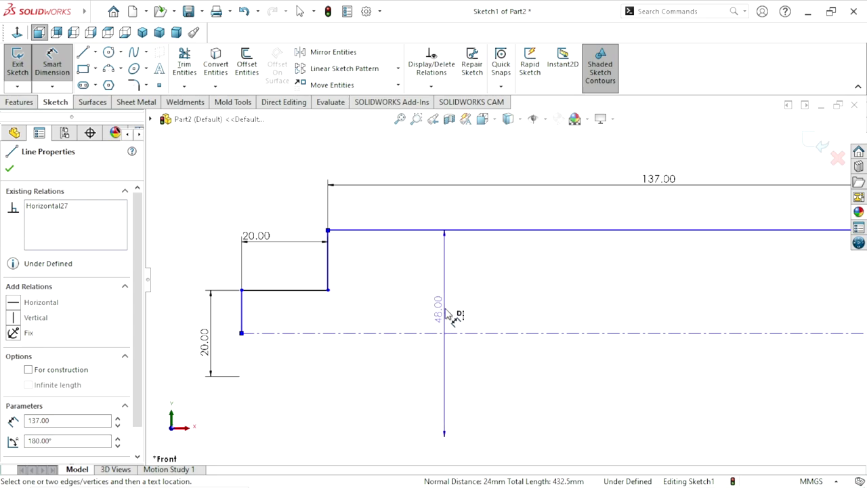
left_click(451, 305)
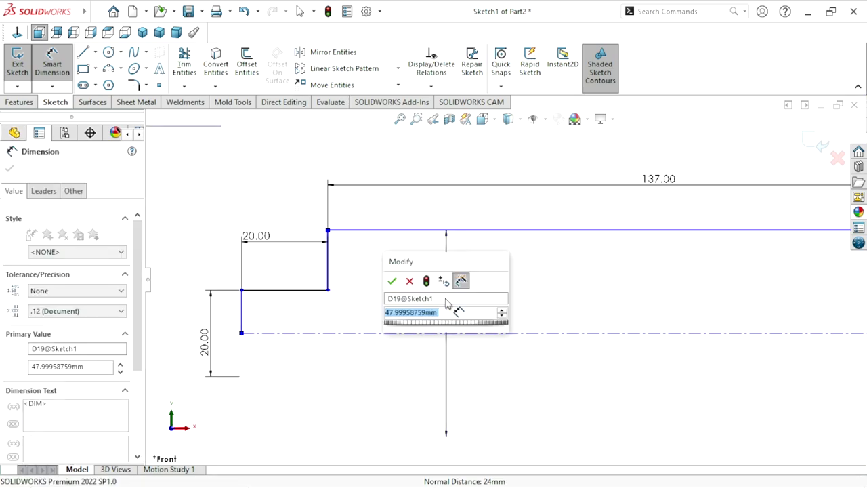
type("3350")
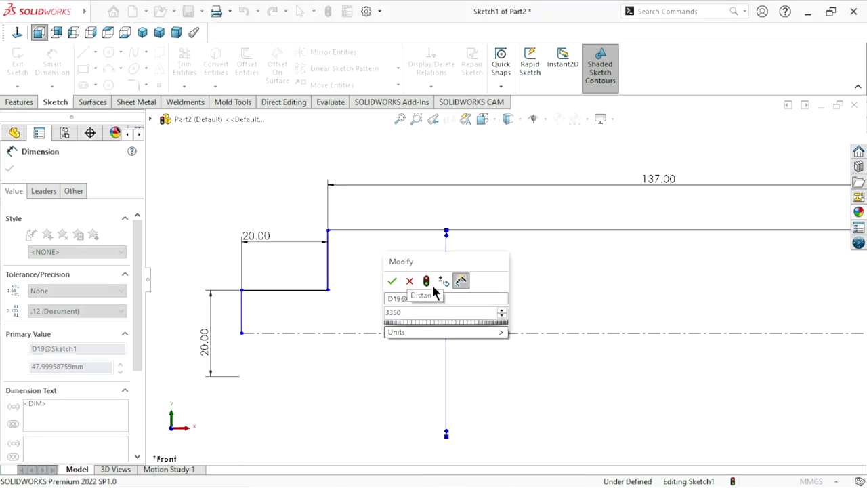
key("BackSpace")
type(".50")
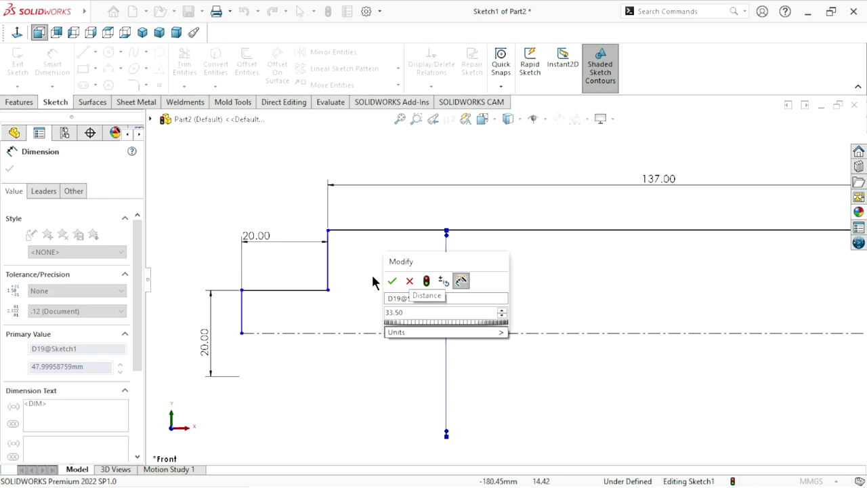
left_click(392, 283)
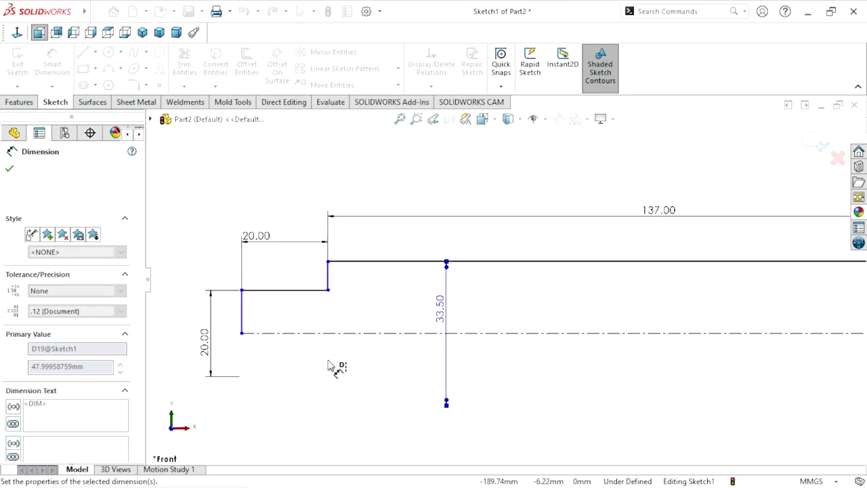
key("f")
scroll(812, 271, "down", 1)
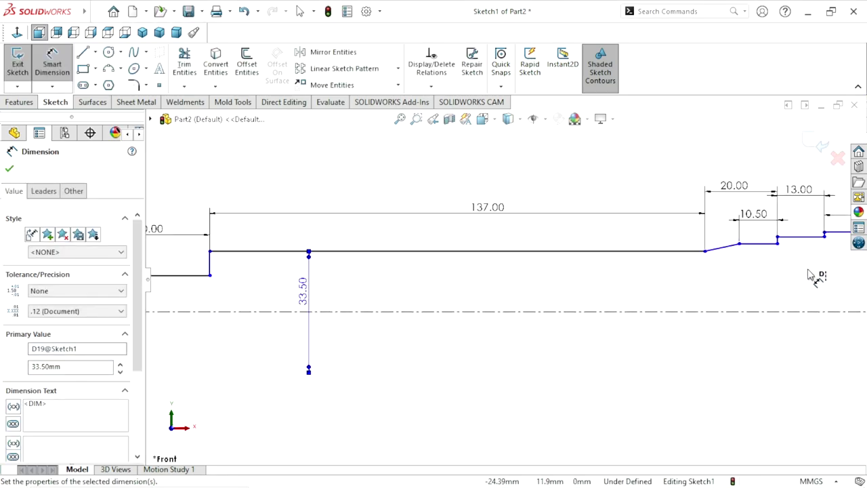
scroll(809, 274, "down", 3)
scroll(809, 274, "down", 2)
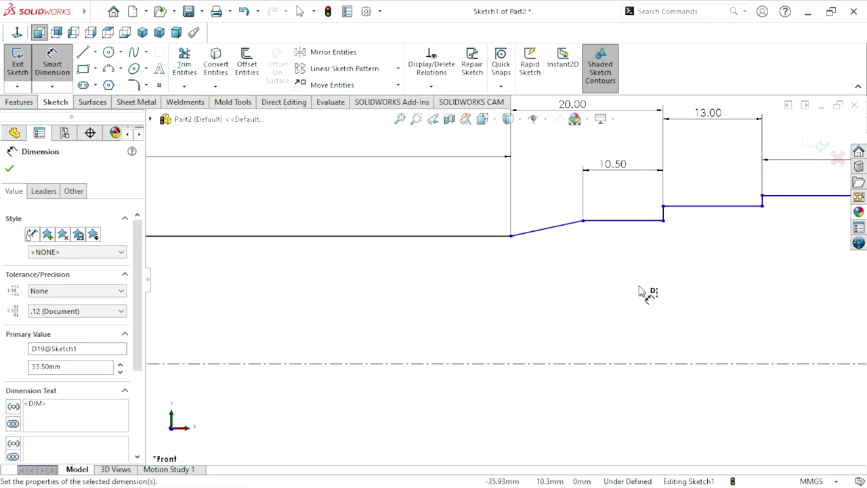
Set the short step after the taper to 36.00 mm from the centerline.
left_click(608, 221)
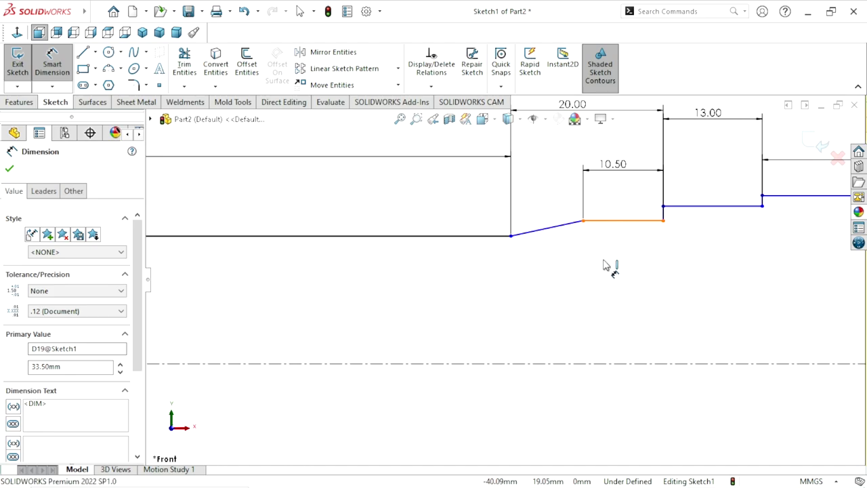
left_click(587, 359)
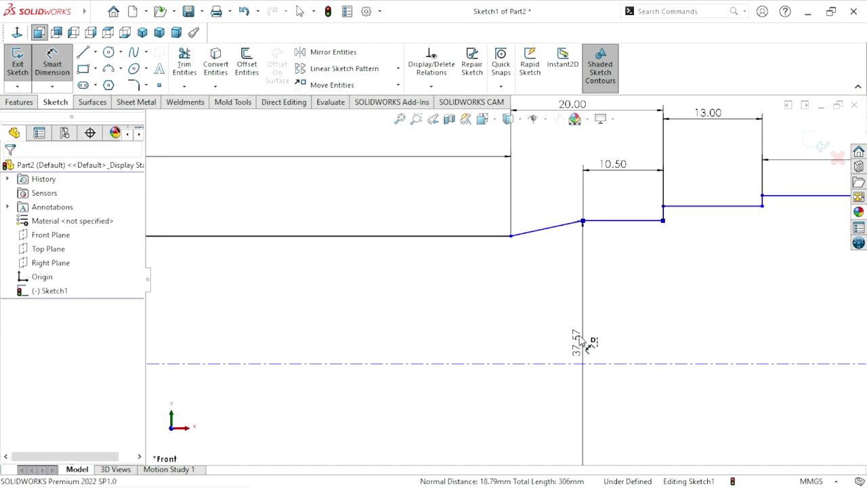
left_click(586, 344)
type("35")
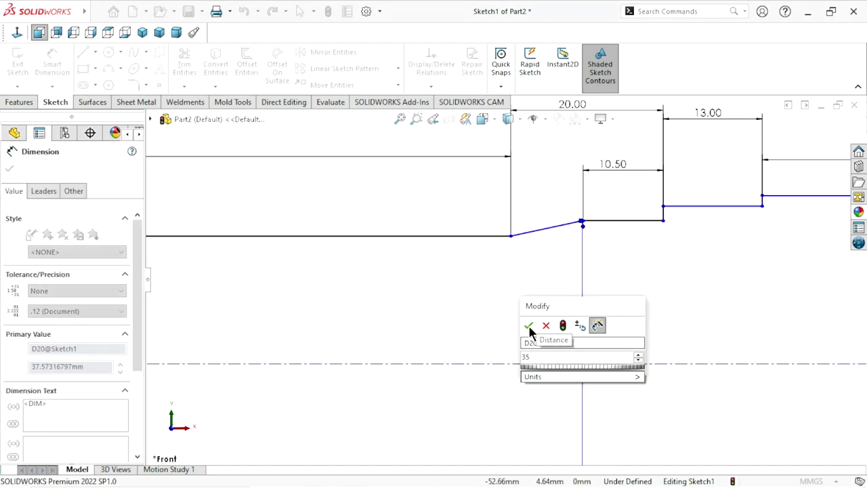
key("BackSpace")
type("6")
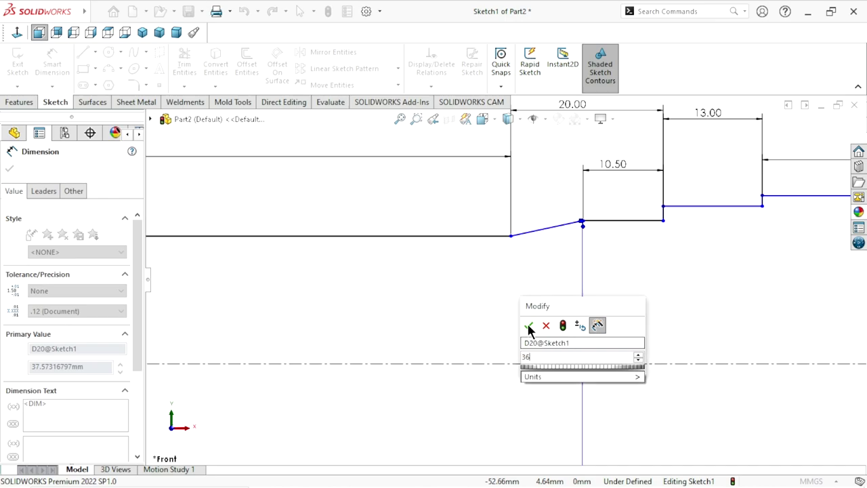
left_click(529, 326)
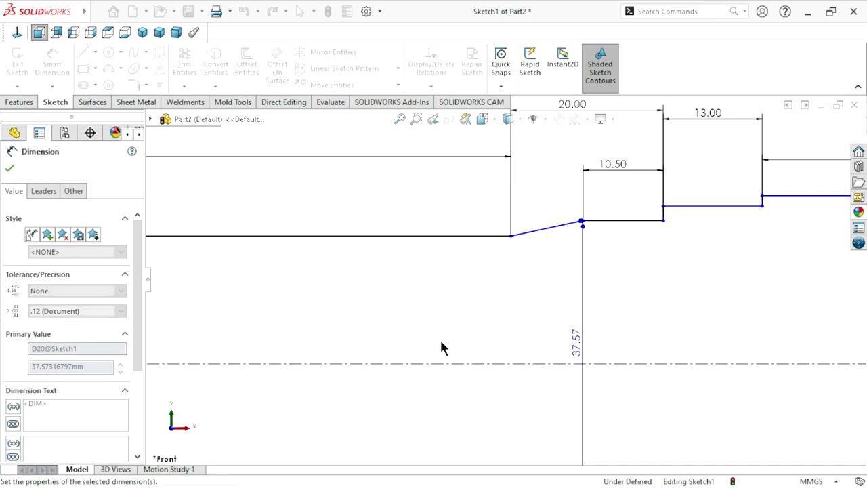
key("z")
scroll(501, 322, "up", 2)
scroll(702, 306, "down", 2)
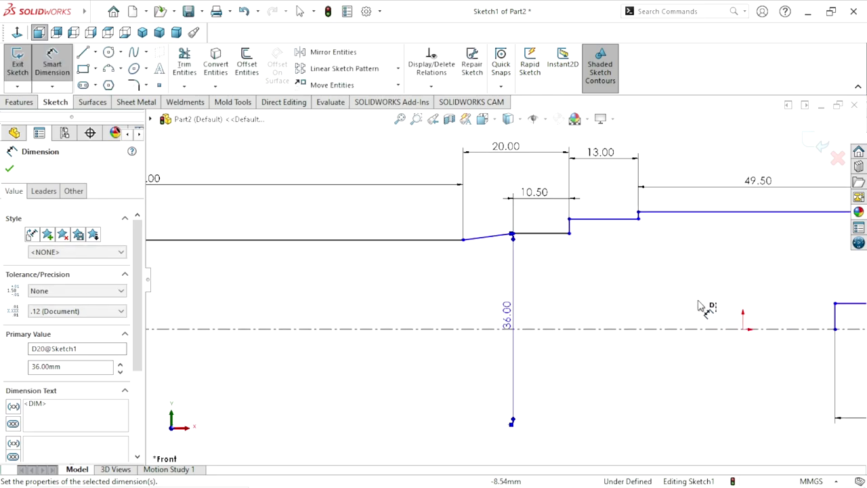
scroll(737, 277, "up", 2)
scroll(731, 279, "down", 2)
scroll(732, 279, "down", 2)
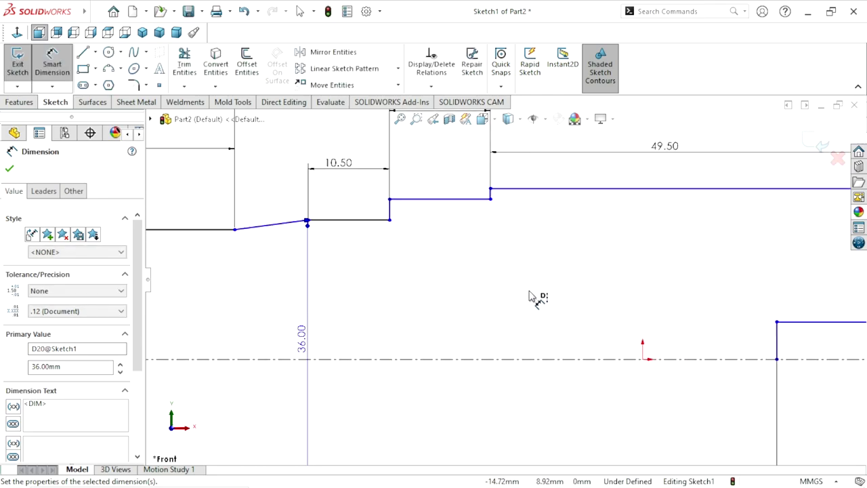
Set the next step line's height from the centerline to 44.50 mm.
left_click(438, 199)
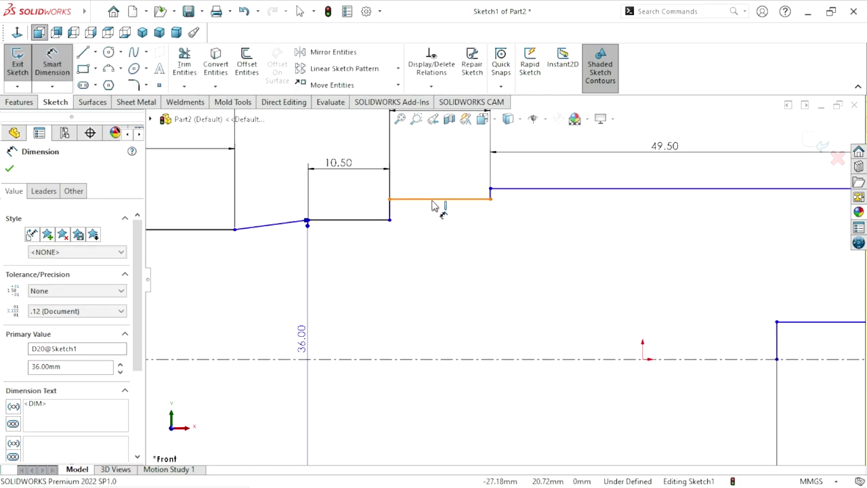
left_click(422, 358)
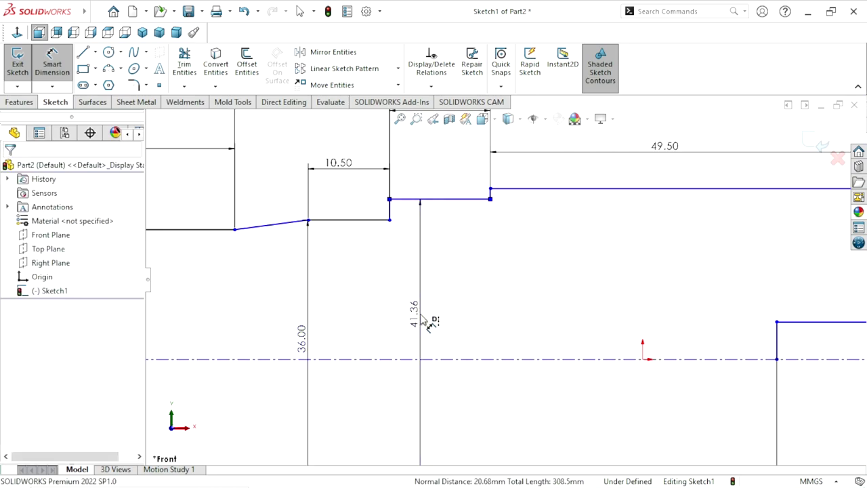
left_click(427, 322)
type("44.50")
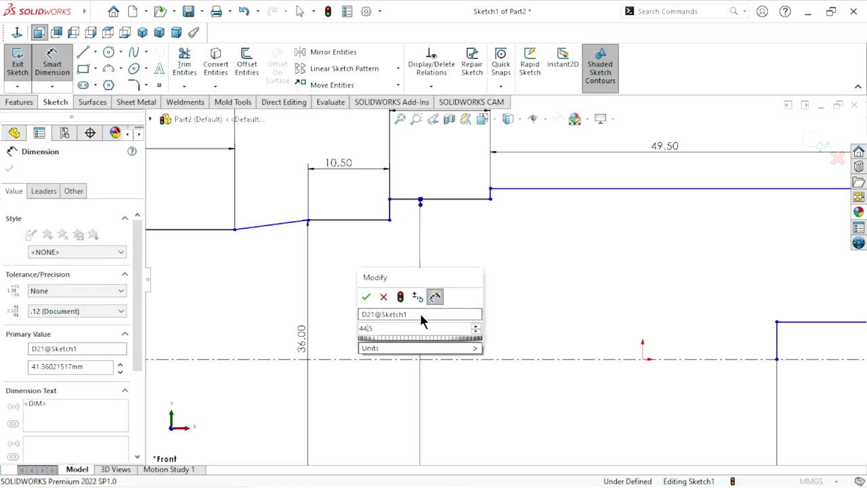
left_click(384, 296)
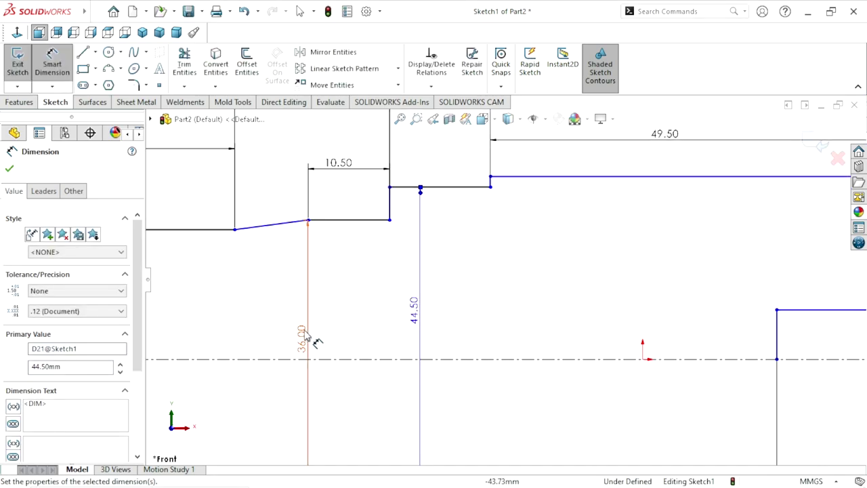
scroll(502, 278, "up", 2)
scroll(763, 275, "down", 1)
scroll(600, 251, "down", 1)
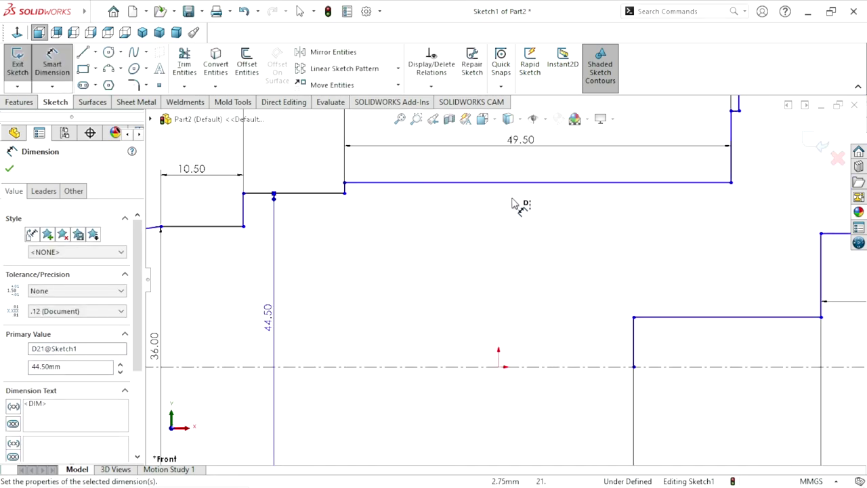
Set the 49.50-long step line's height from the centerline to 45.00 mm.
left_click(491, 191)
left_click(450, 367)
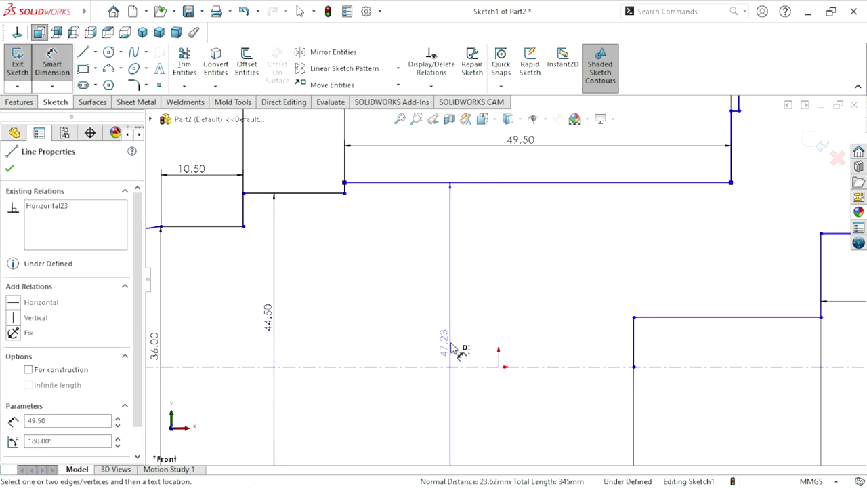
left_click(452, 347)
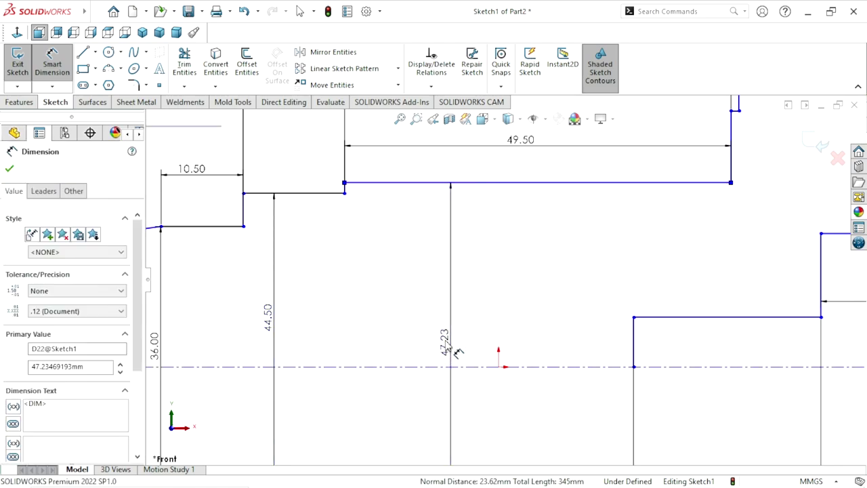
type("45")
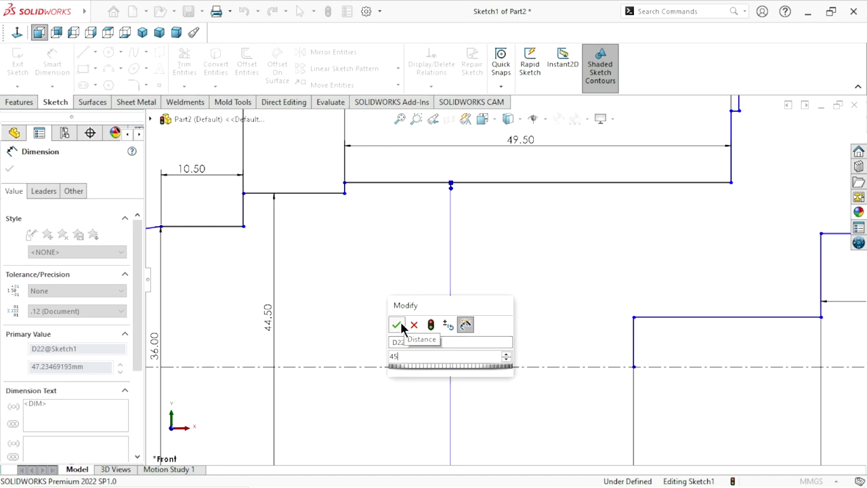
left_click(397, 325)
scroll(342, 346, "up", 3)
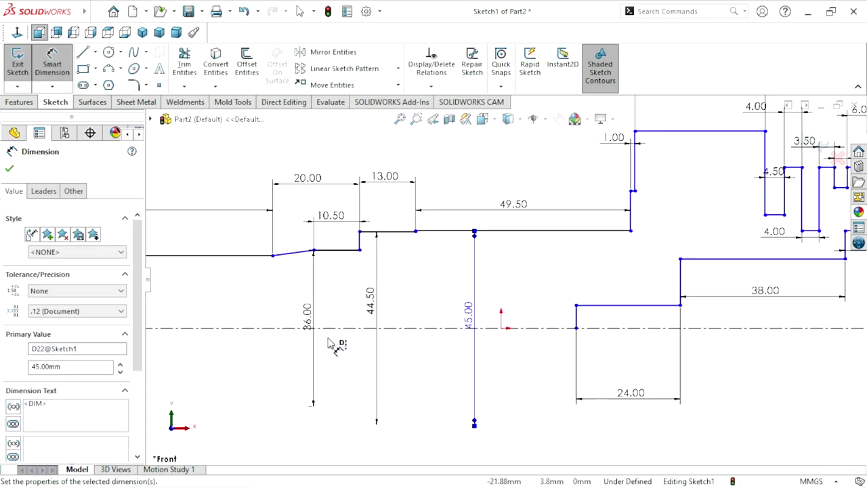
scroll(518, 374, "up", 2)
scroll(656, 254, "down", 2)
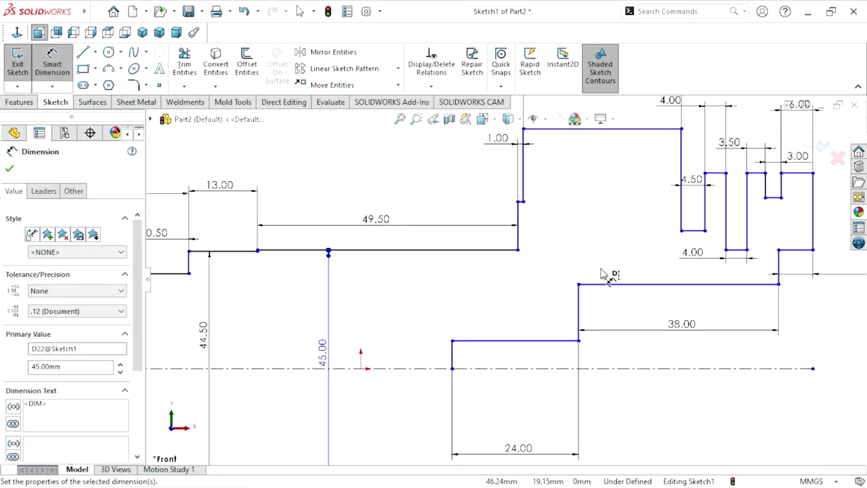
scroll(608, 274, "down", 2)
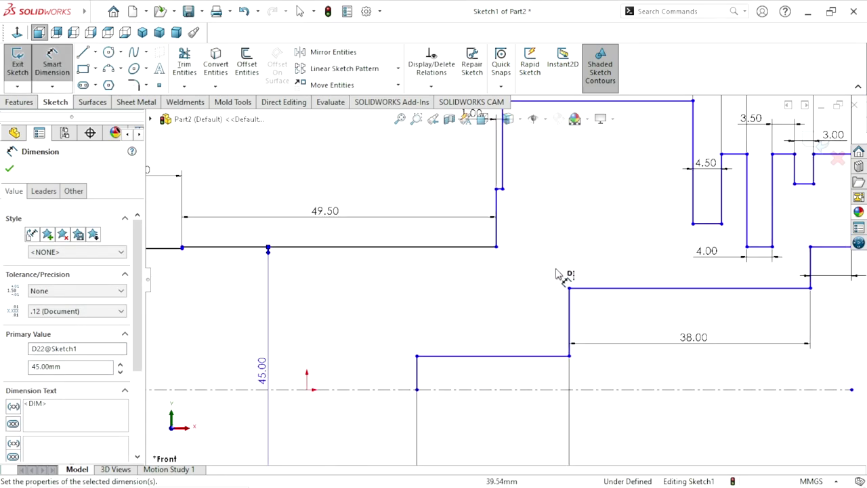
Dimension the shoulder corner point to 56.00 mm above the centerline.
left_click(497, 190)
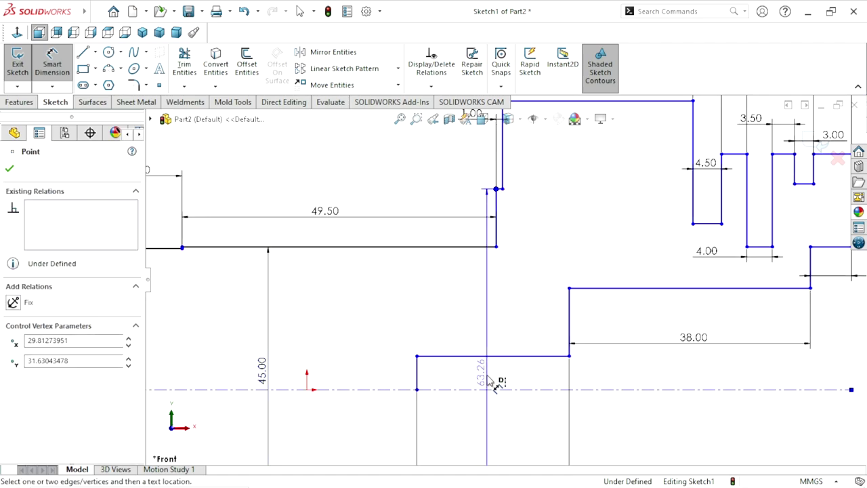
left_click(384, 362)
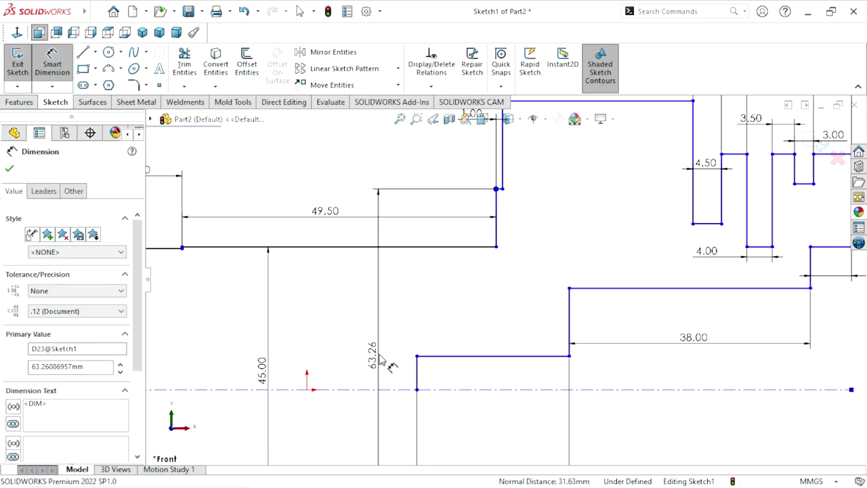
type("56")
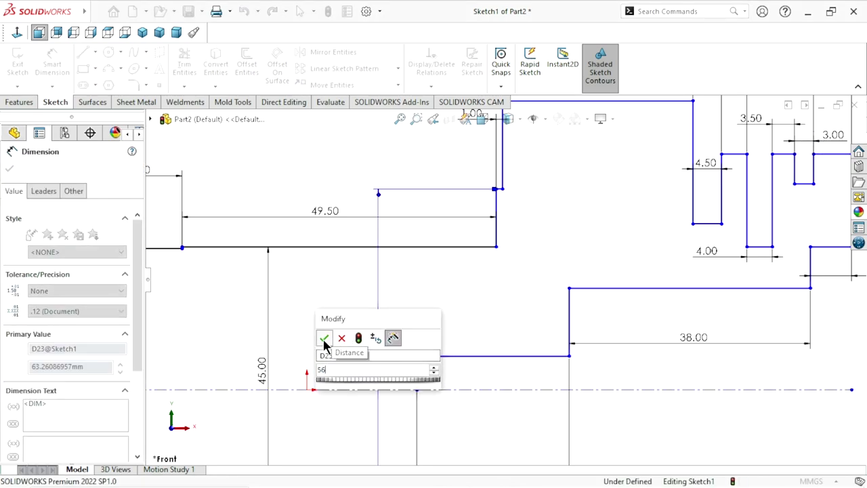
left_click(324, 337)
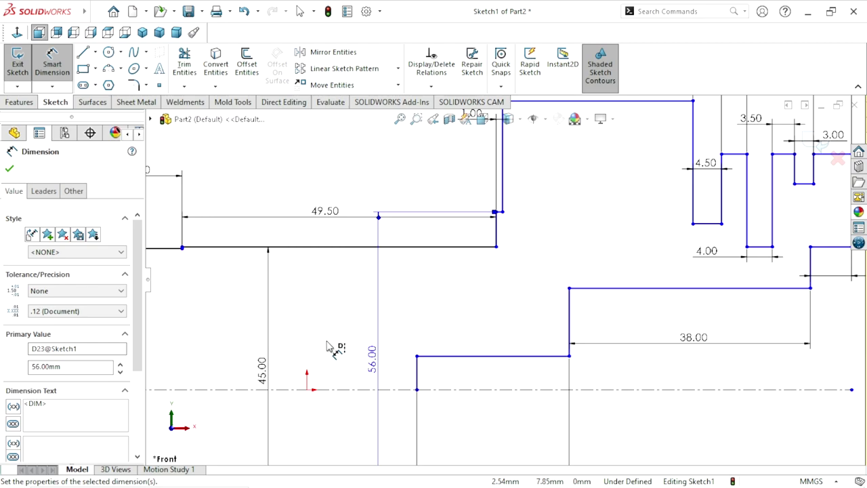
scroll(440, 295, "up", 2)
scroll(508, 318, "up", 1)
Dimension the 30.00-long top step at 82.50 mm and the next step at 65.50 mm from the centerline.
scroll(638, 341, "up", 1)
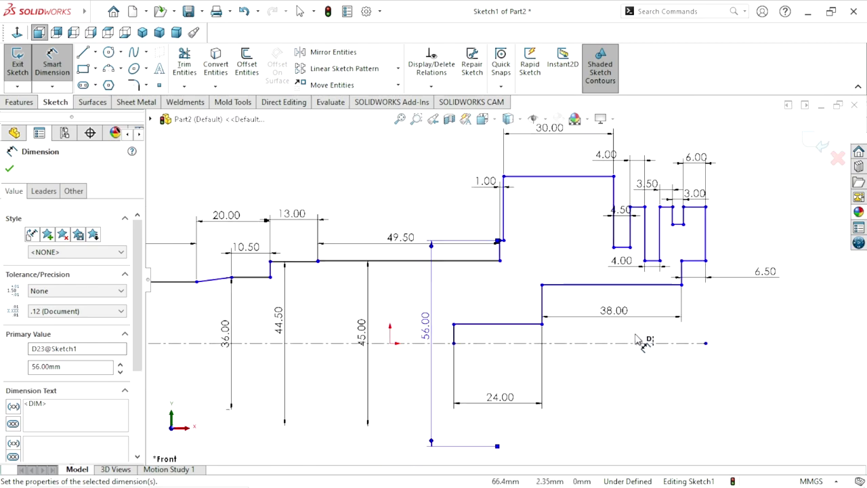
scroll(653, 312, "down", 1)
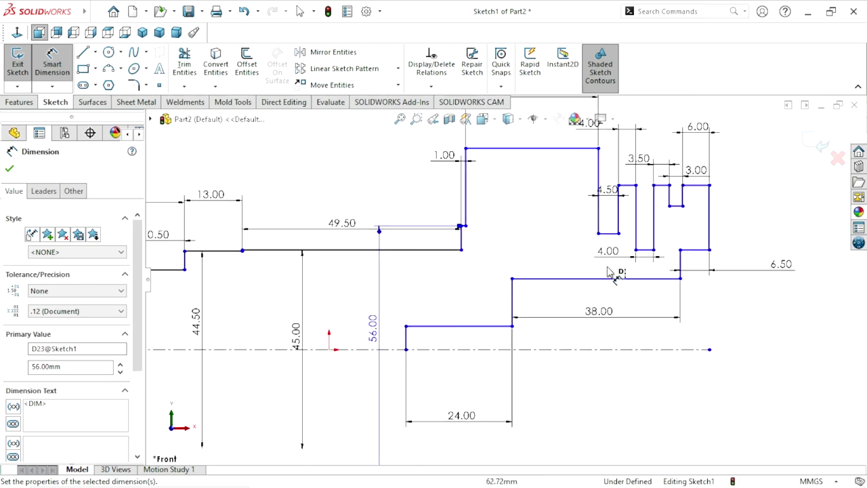
left_click(533, 148)
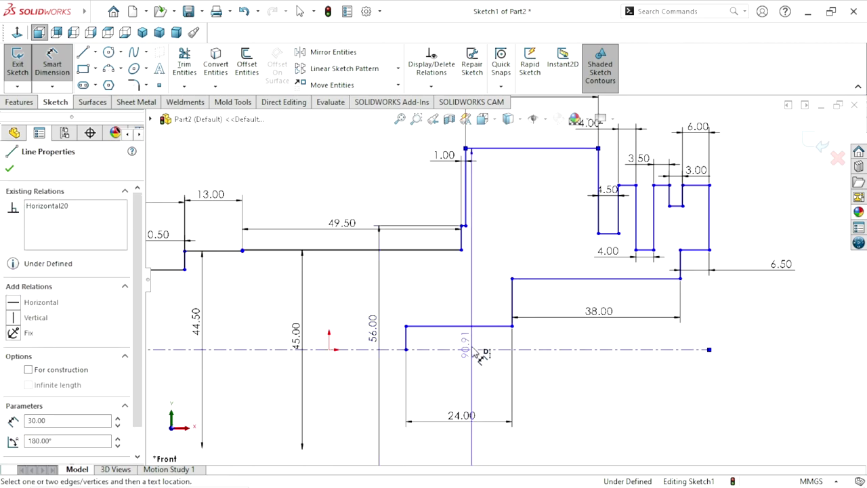
left_click(536, 249)
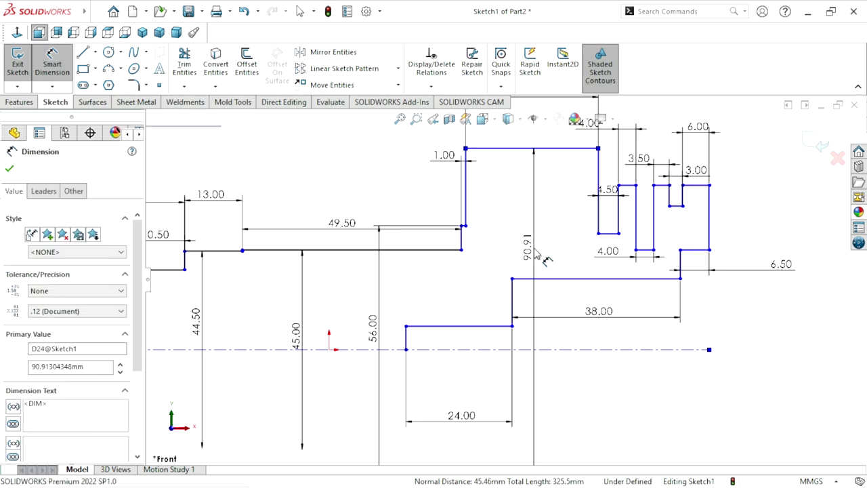
type("82")
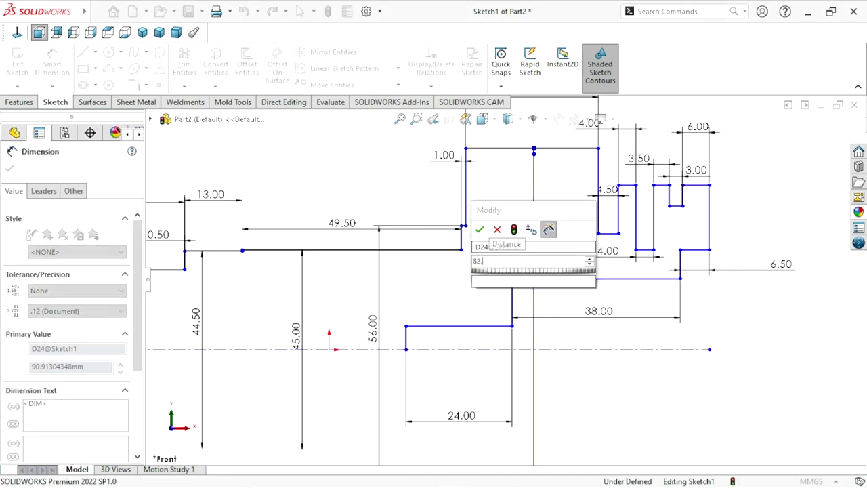
type(".50")
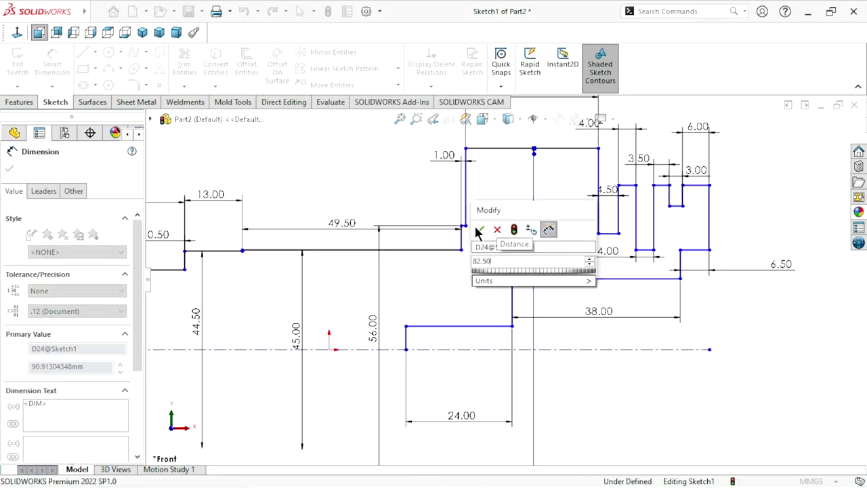
left_click(479, 231)
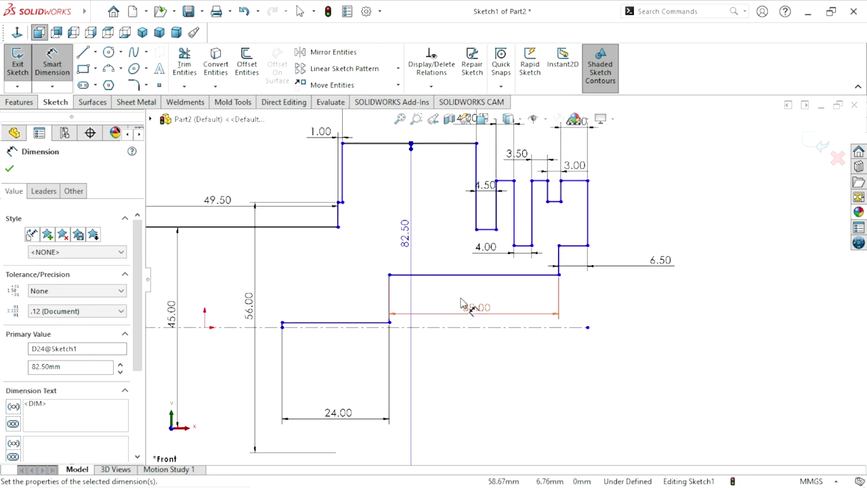
left_click(476, 230)
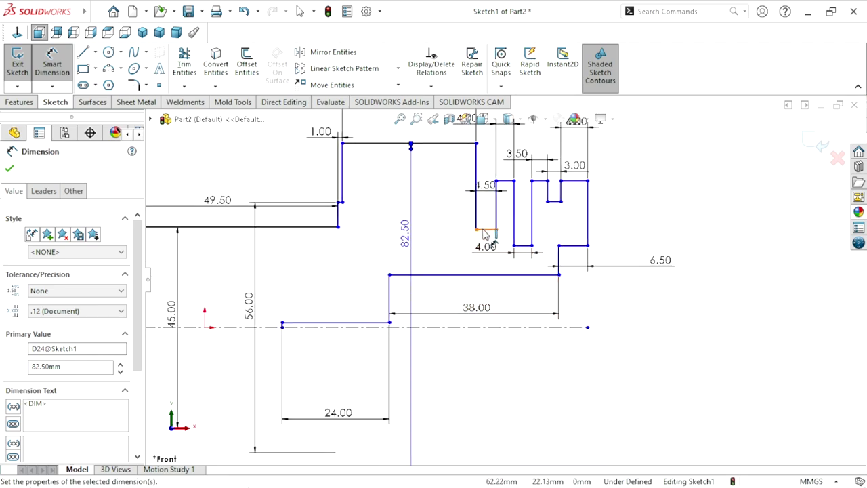
left_click(455, 274)
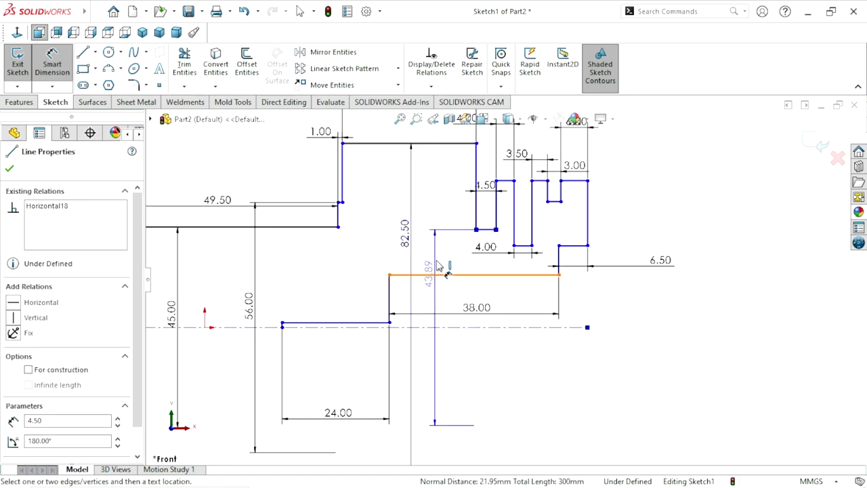
left_click(437, 267)
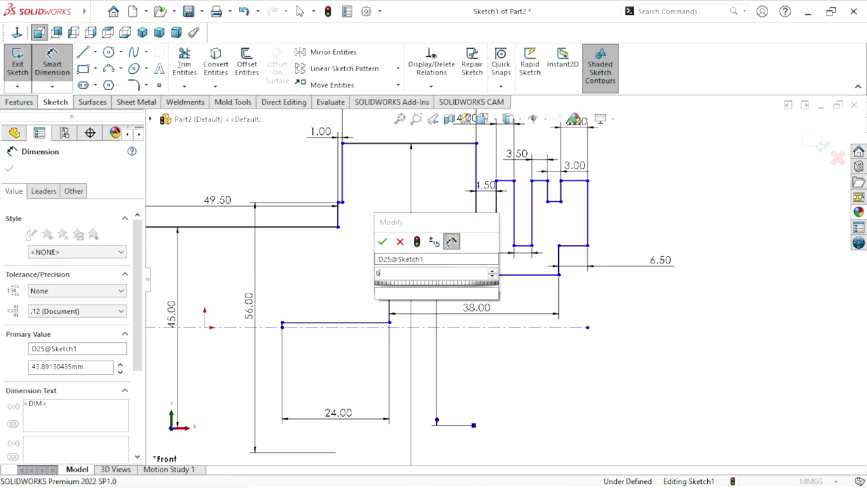
type("65.50")
left_click(382, 243)
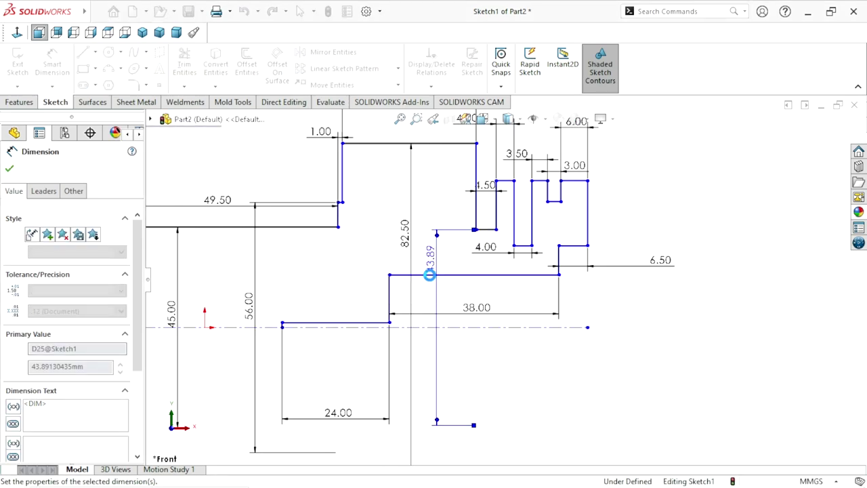
Give the raised step a 77.50 mm height and the groove bottom 60.50 mm from the centerline.
scroll(542, 277, "up", 2)
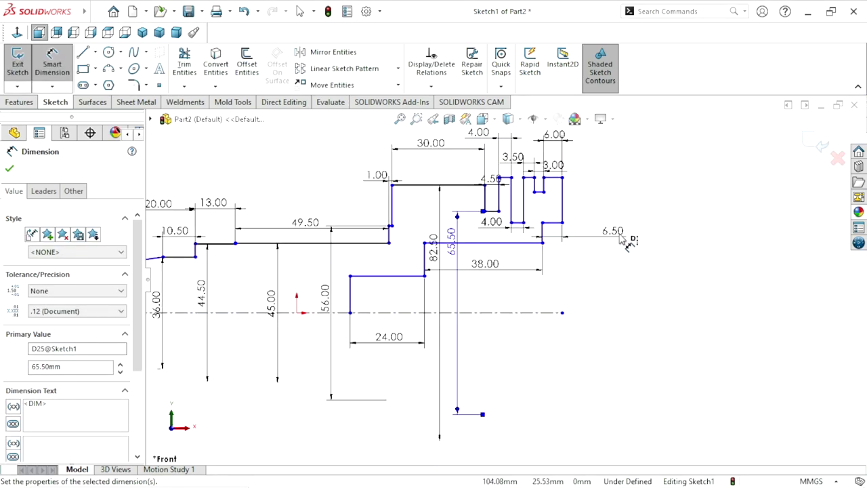
scroll(610, 240, "down", 1)
scroll(596, 238, "down", 1)
scroll(541, 227, "down", 1)
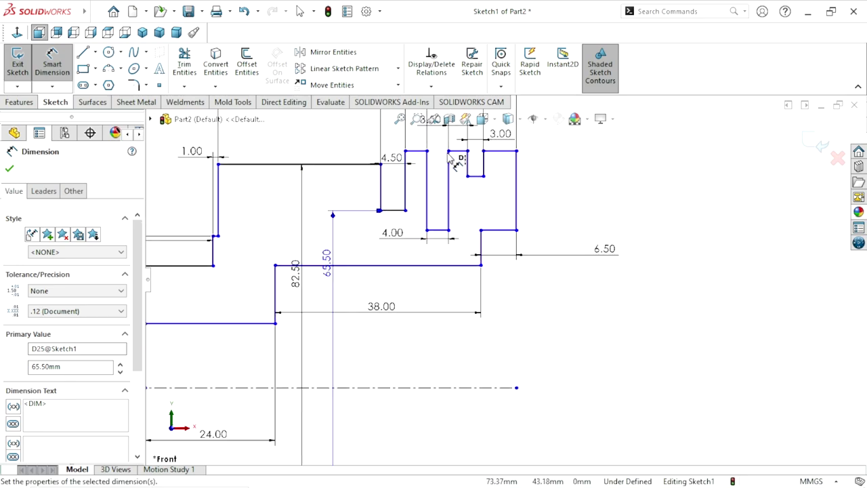
left_click(416, 151)
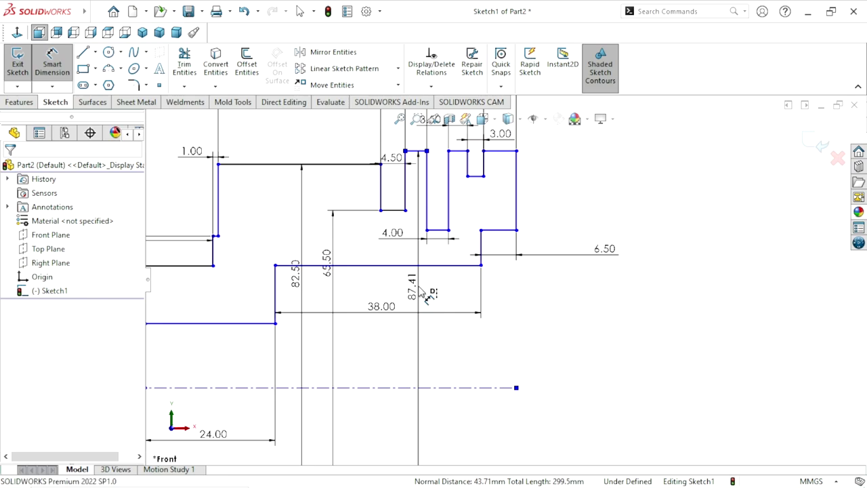
left_click(421, 292)
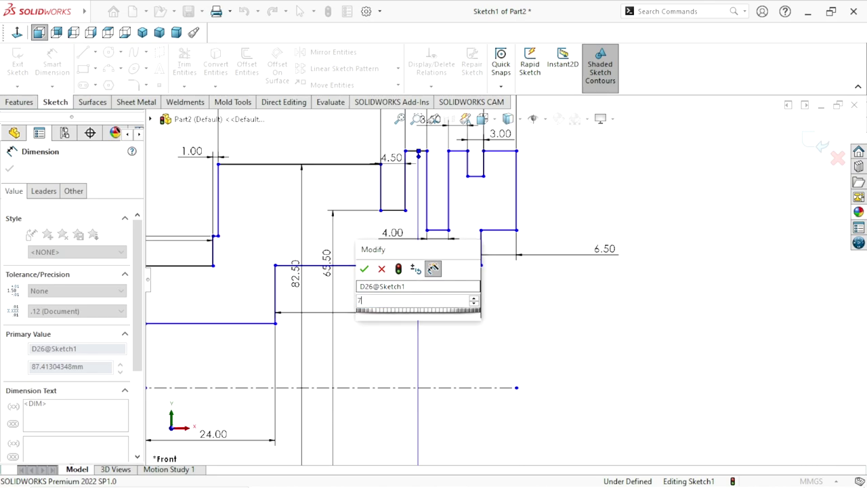
type("77.50")
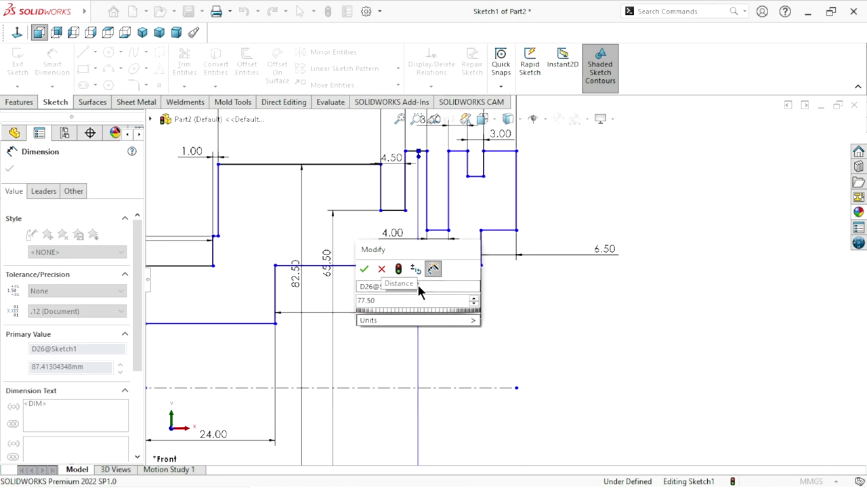
left_click(365, 269)
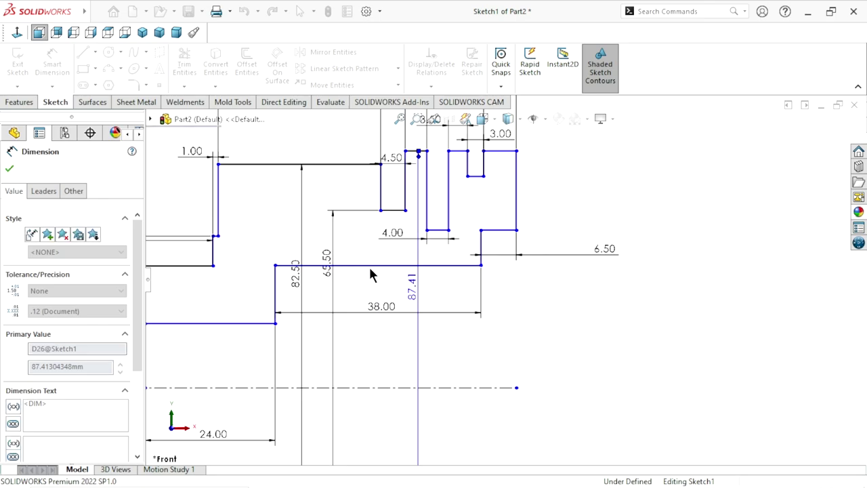
scroll(443, 315, "down", 1)
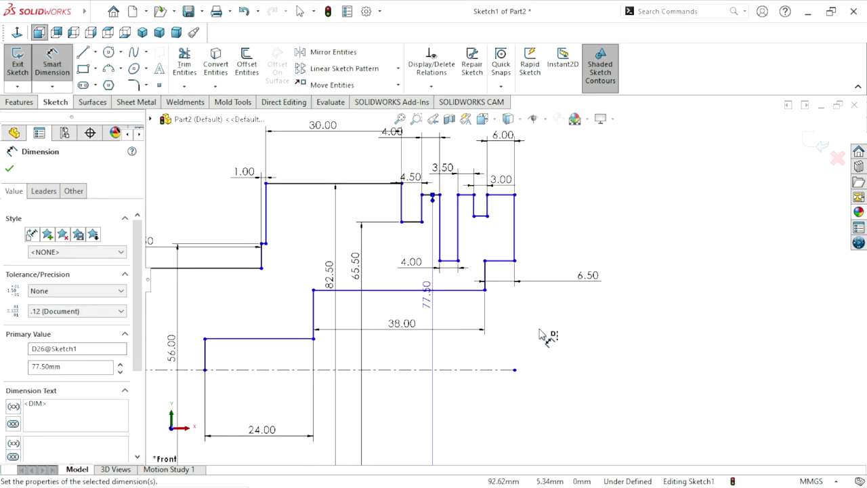
scroll(548, 330, "up", 1)
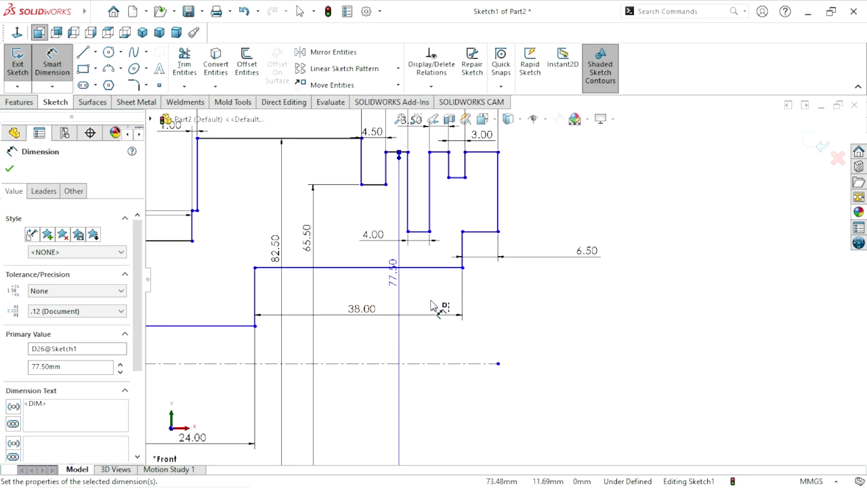
left_click(420, 233)
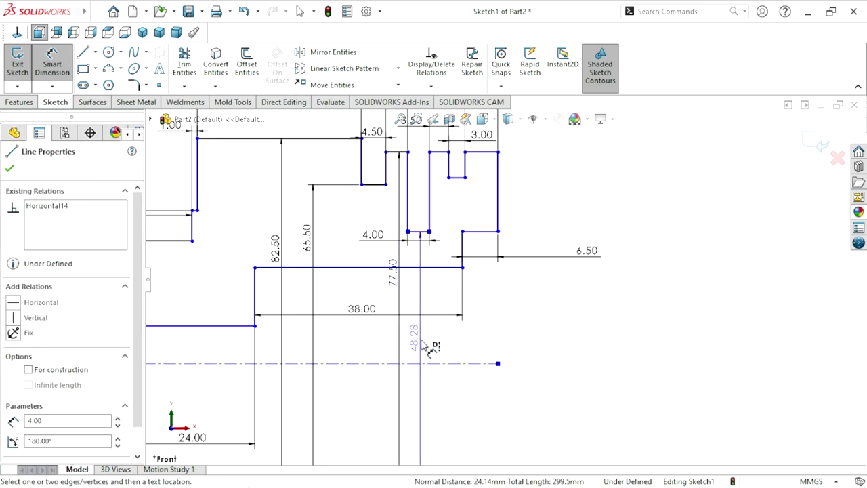
left_click(420, 337)
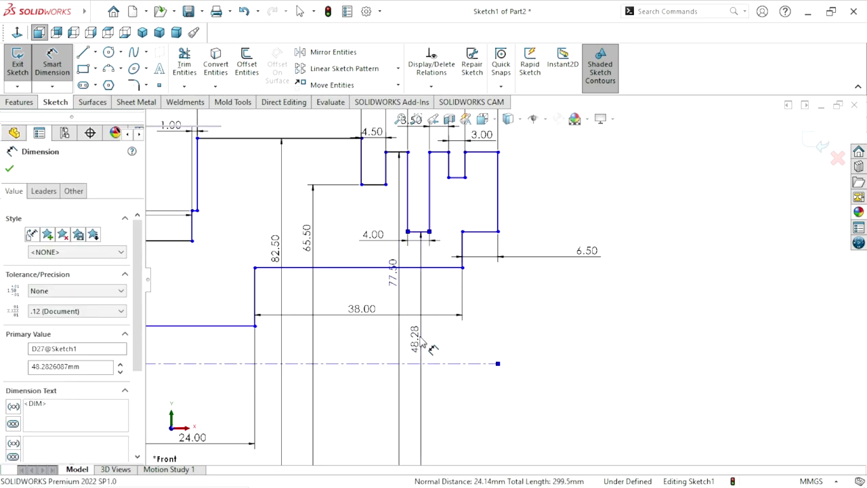
type("60.5")
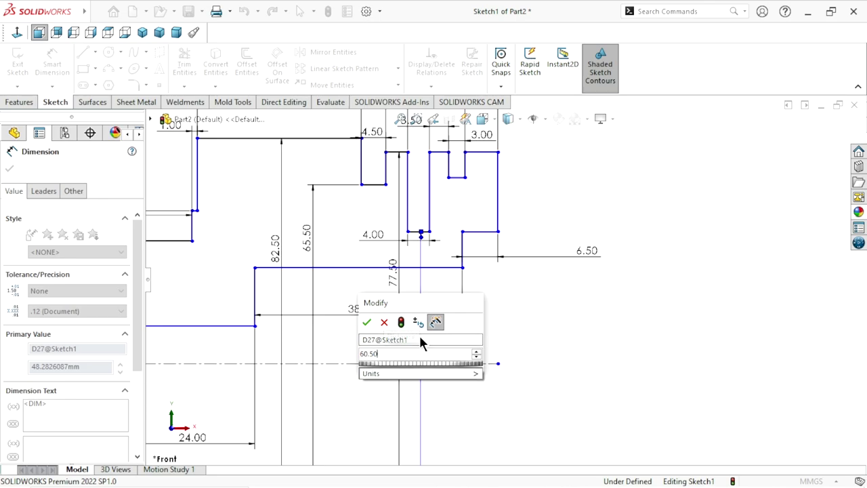
type("0")
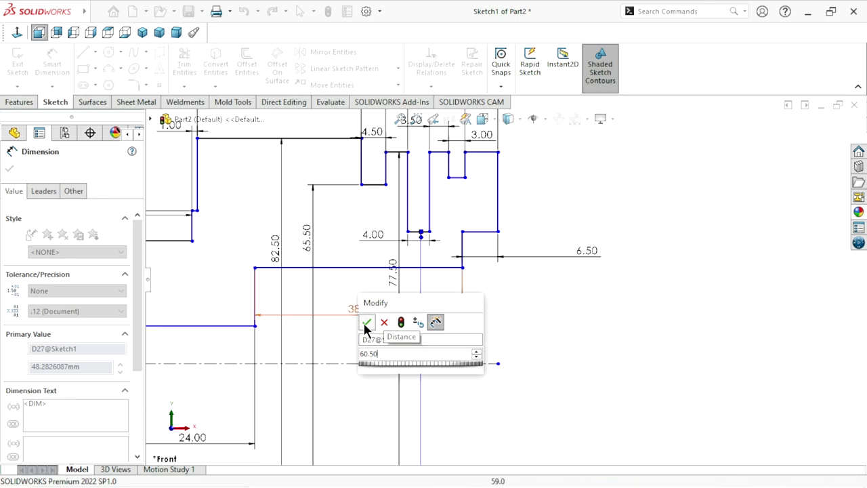
left_click(365, 322)
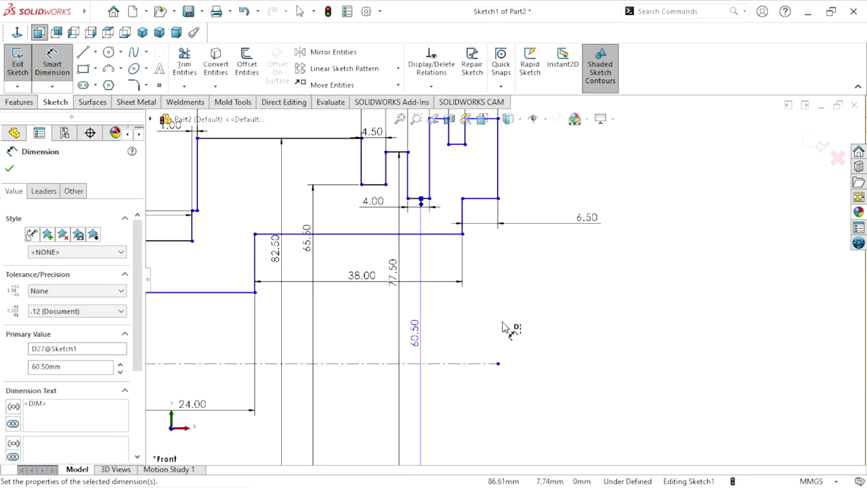
scroll(514, 325, "up", 3)
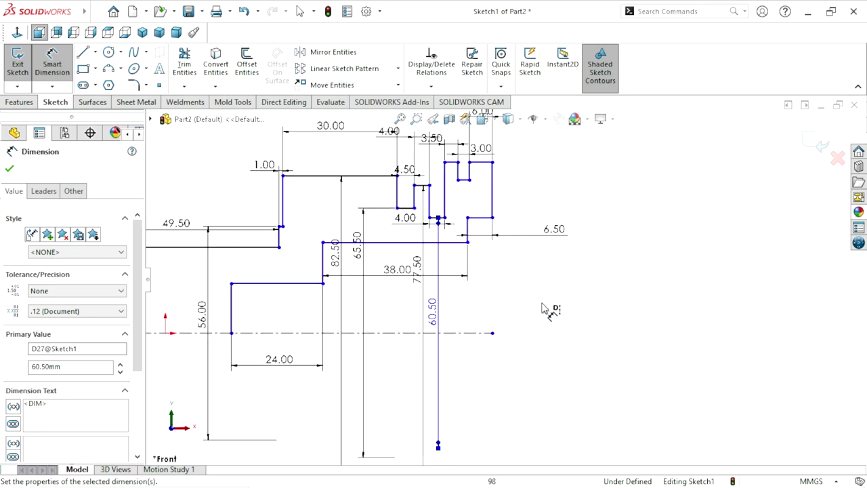
scroll(593, 274, "down", 2)
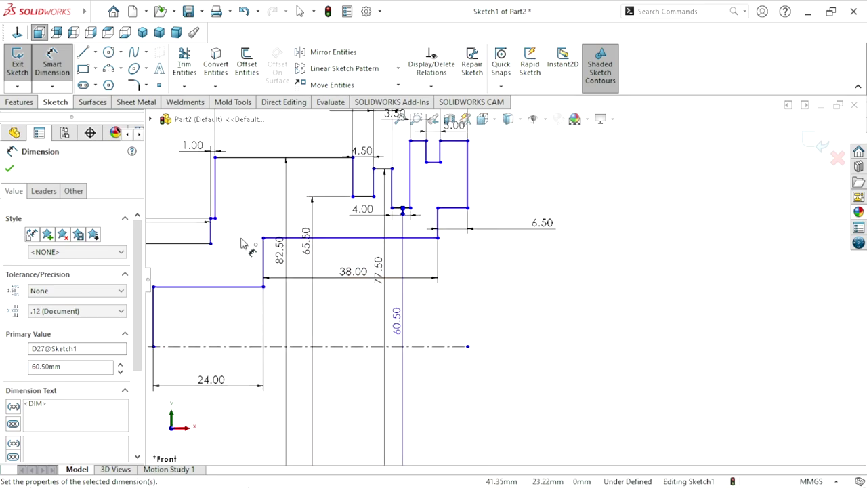
Dimension the short top-right line from the centreline at 71.50 mm.
left_click(433, 161)
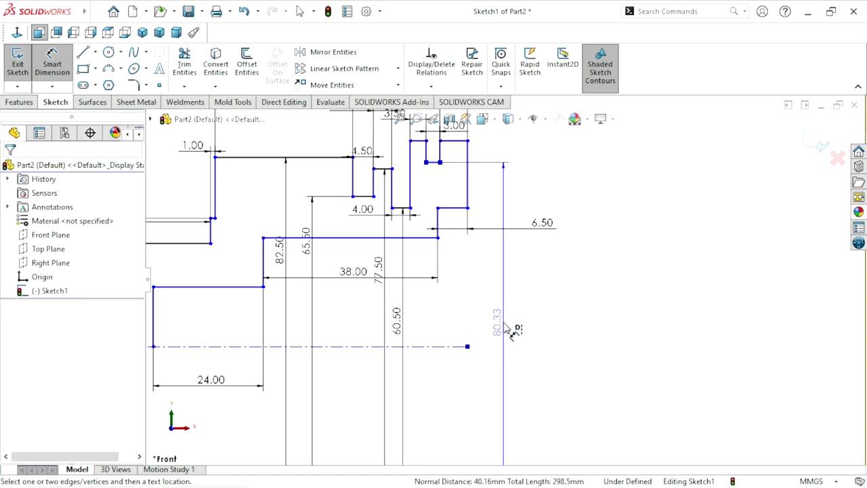
left_click(502, 326)
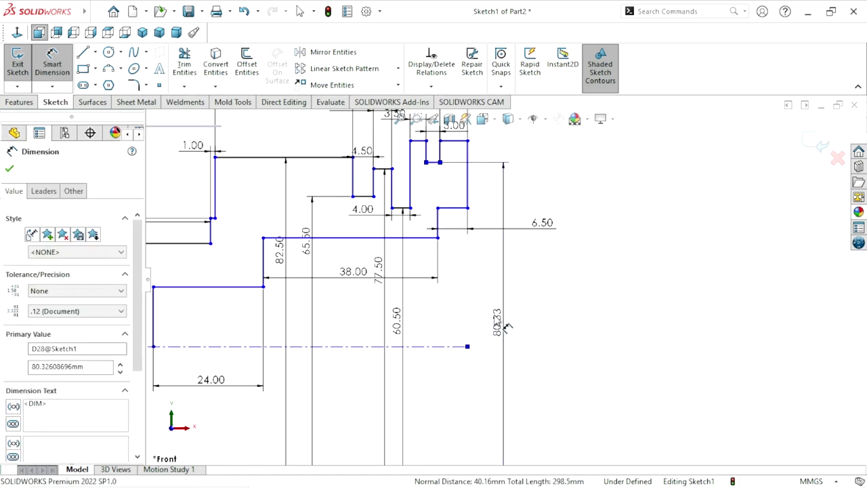
type("71.50")
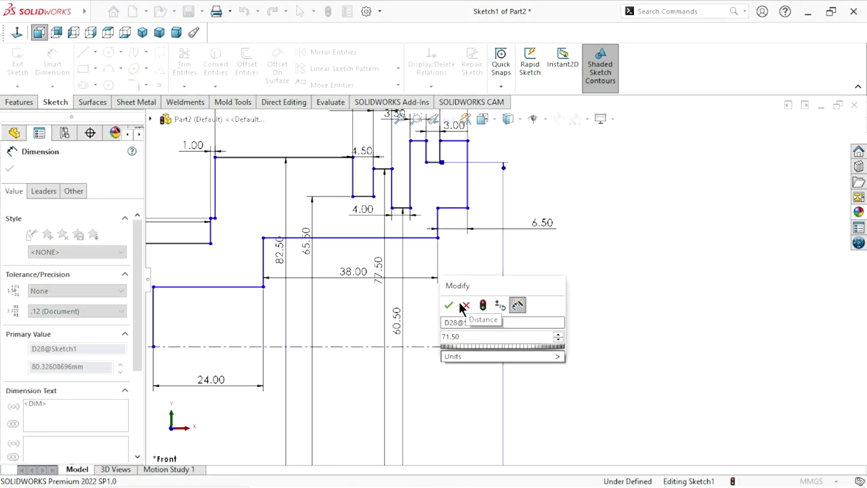
left_click(449, 305)
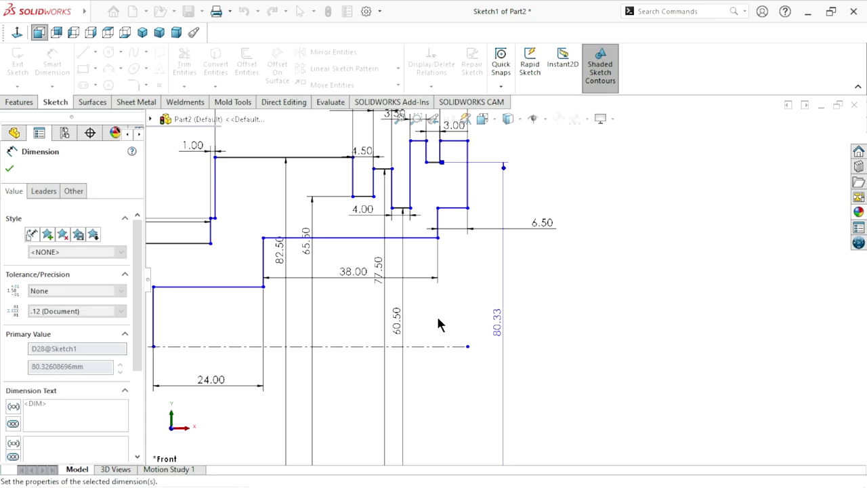
scroll(438, 320, "up", 2)
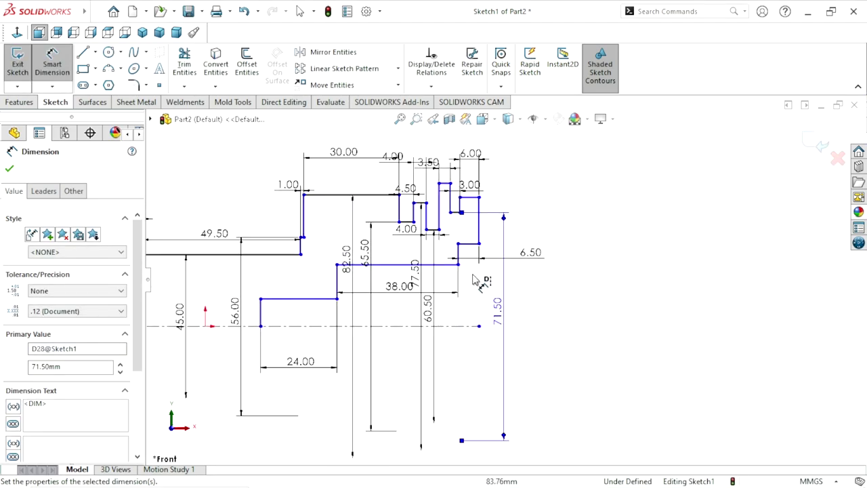
scroll(495, 255, "down", 1)
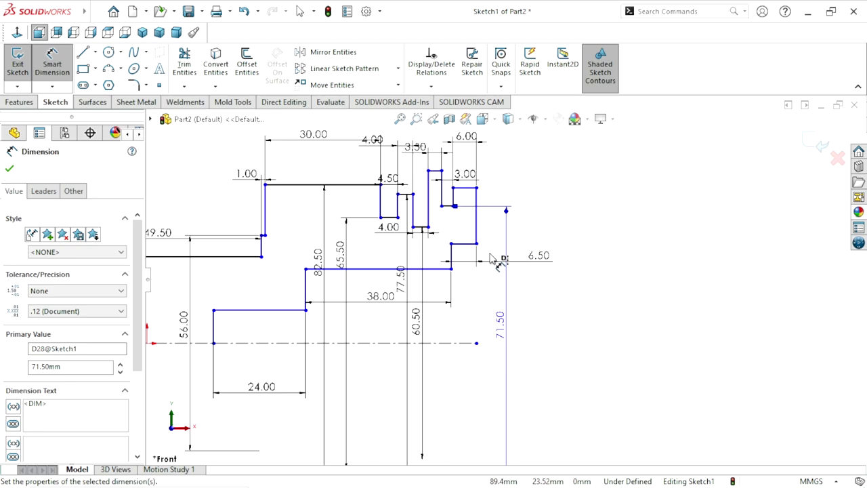
scroll(498, 257, "down", 1)
scroll(497, 255, "down", 1)
scroll(483, 352, "up", 1)
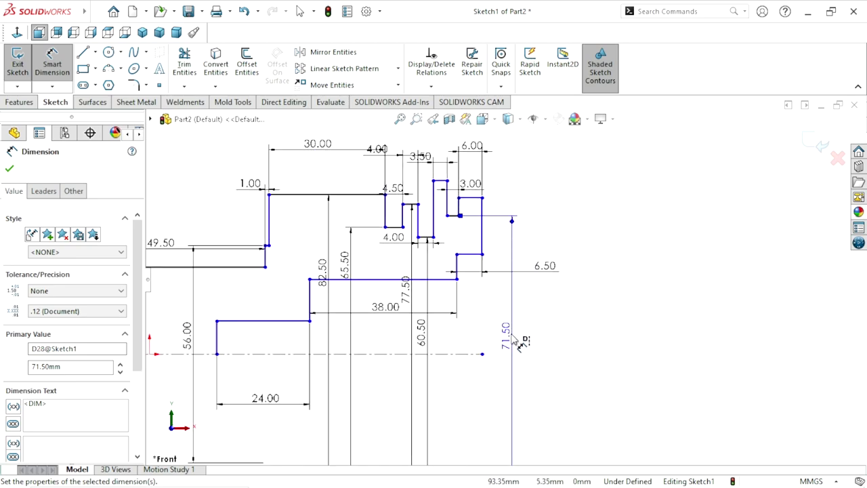
scroll(512, 332, "down", 1)
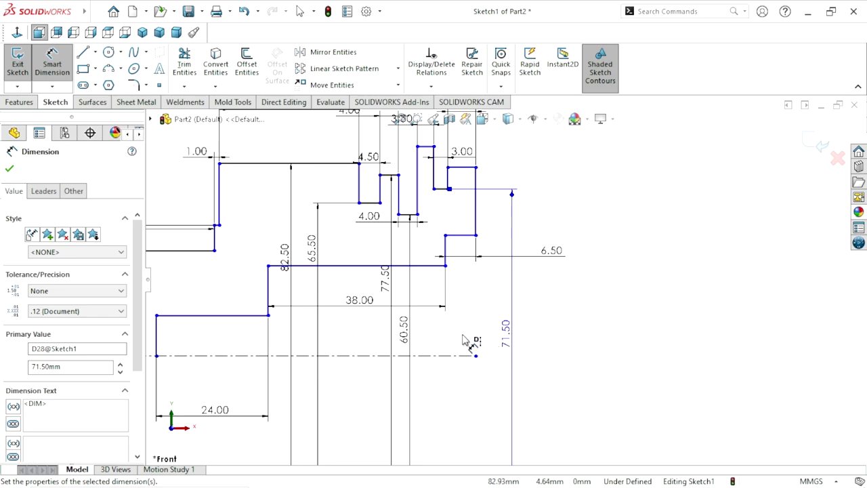
left_click(10, 167)
Make the 6.50 step edge and the 4.00 notch floor collinear.
scroll(487, 258, "down", 1)
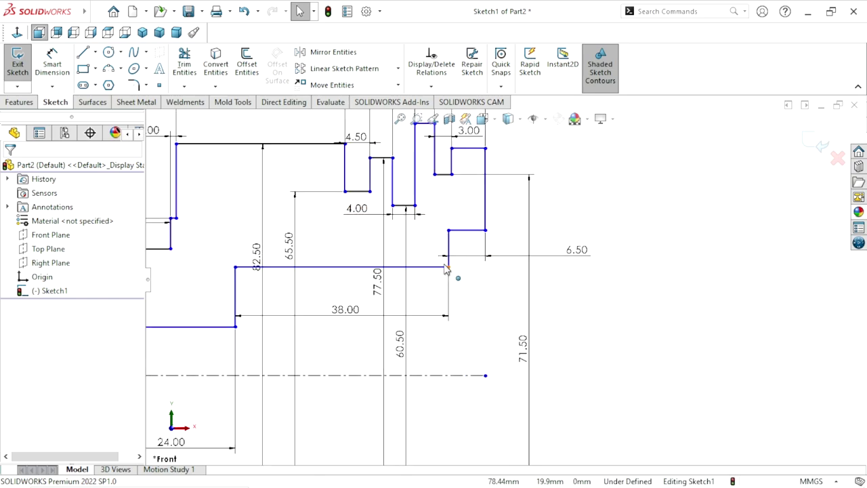
scroll(474, 237, "down", 1)
left_click(473, 232)
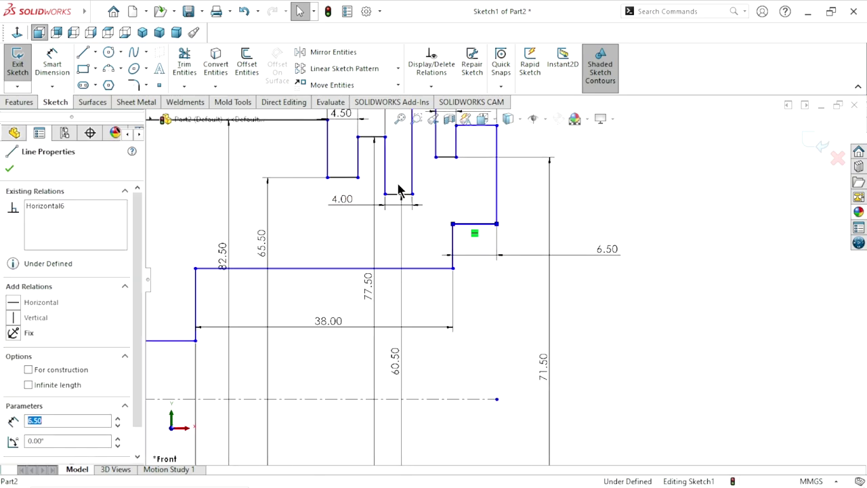
left_click(399, 195, "ctrl")
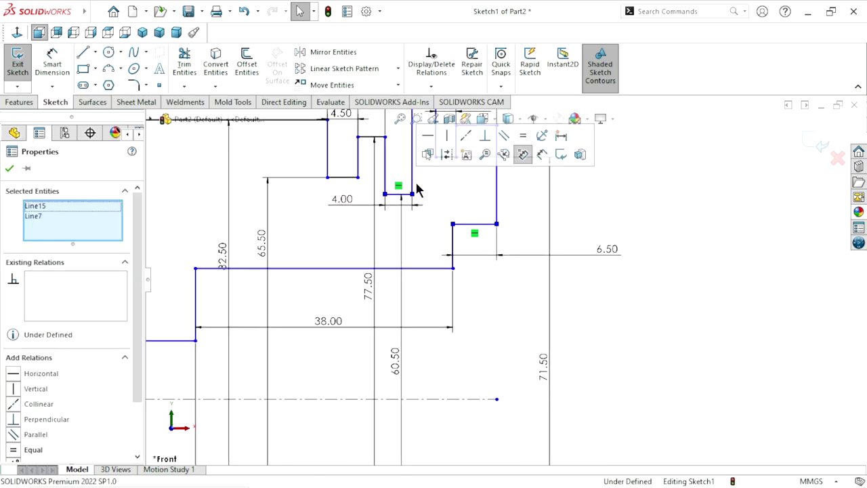
left_click(464, 136)
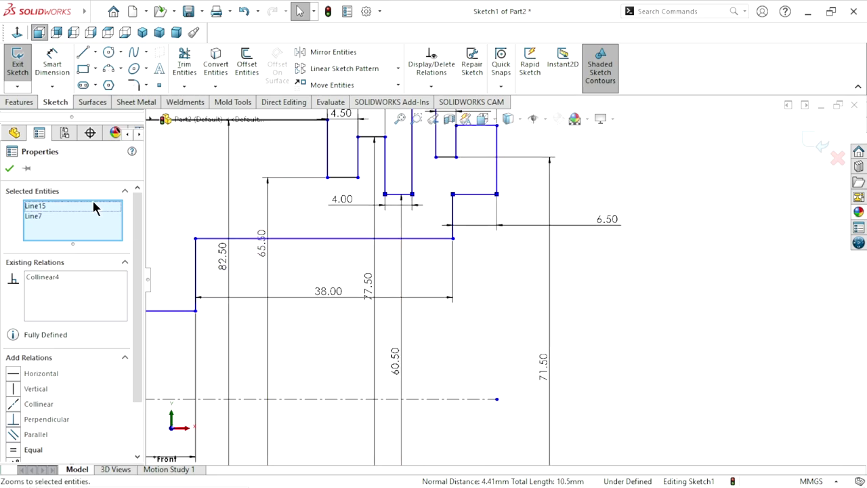
left_click(9, 169)
Make the three short notch top edges collinear so they share one height.
scroll(528, 270, "up", 3)
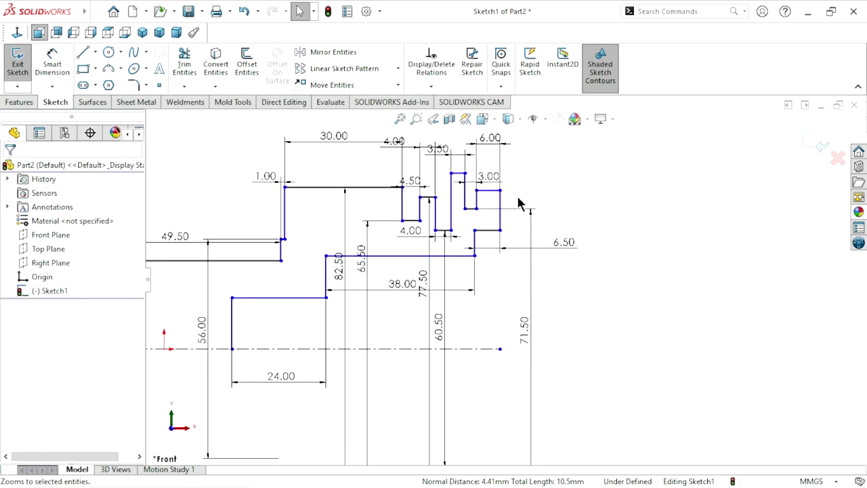
scroll(517, 205, "down", 2)
scroll(516, 206, "up", 1)
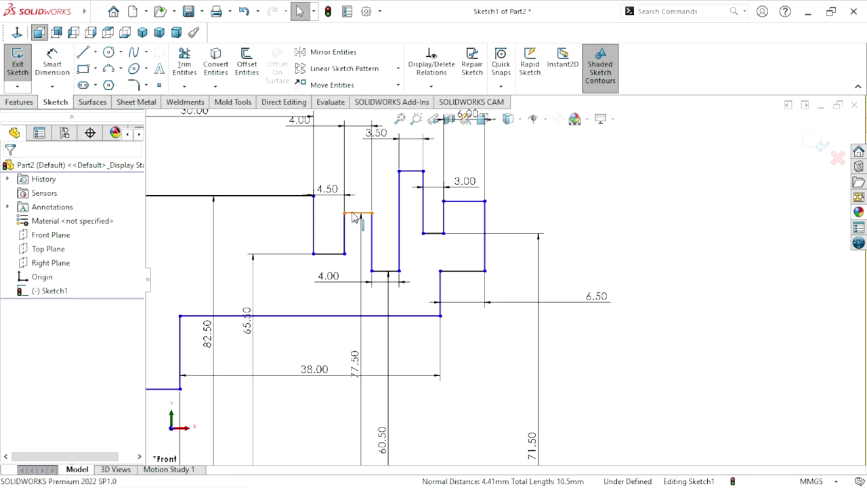
left_click(357, 213)
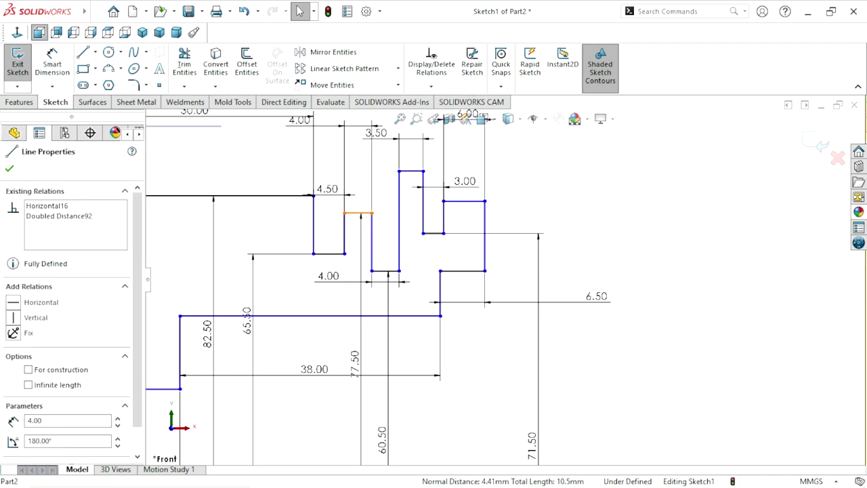
left_click(411, 170, "ctrl")
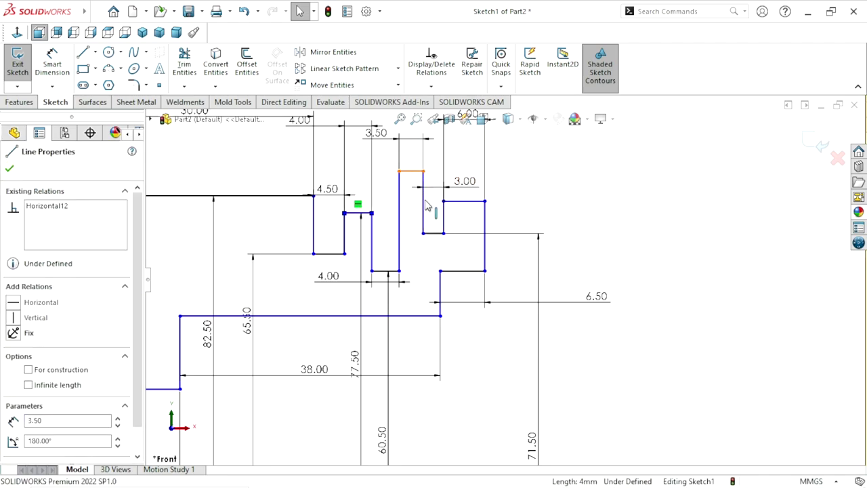
left_click(463, 202, "ctrl")
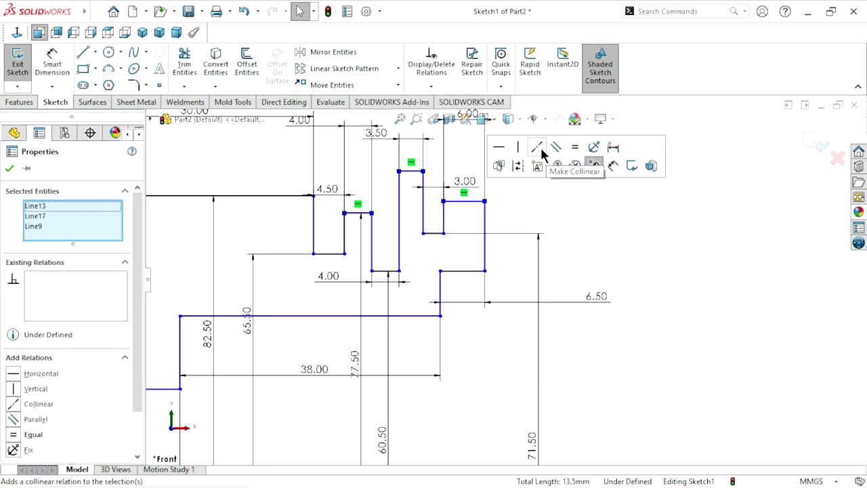
left_click(537, 148)
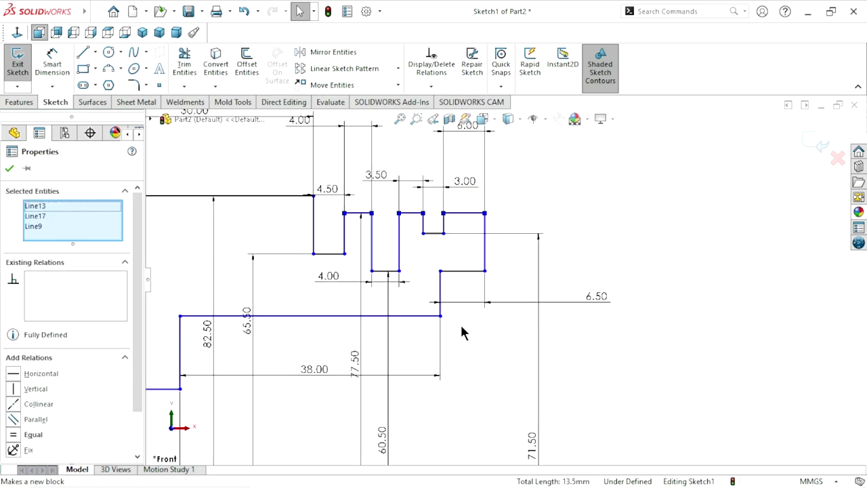
scroll(450, 359, "up", 3)
scroll(455, 407, "up", 2)
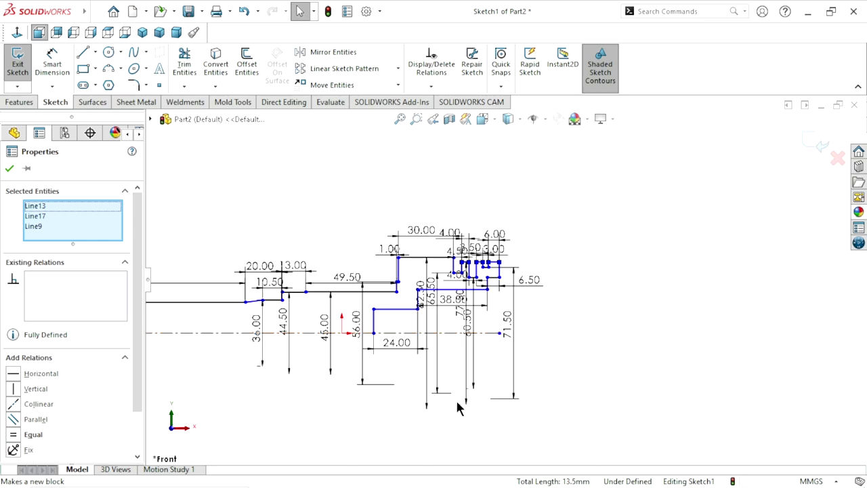
scroll(481, 379, "up", 1)
scroll(466, 304, "down", 2)
scroll(457, 291, "down", 2)
scroll(452, 290, "down", 2)
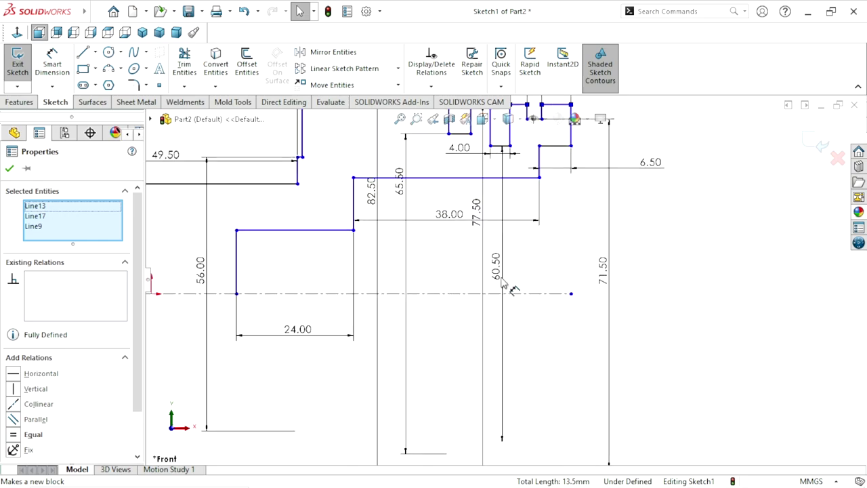
scroll(504, 270, "up", 2)
scroll(575, 213, "down", 1)
Move the 65.50 dimension slightly to the right, out of the way.
left_click(700, 275)
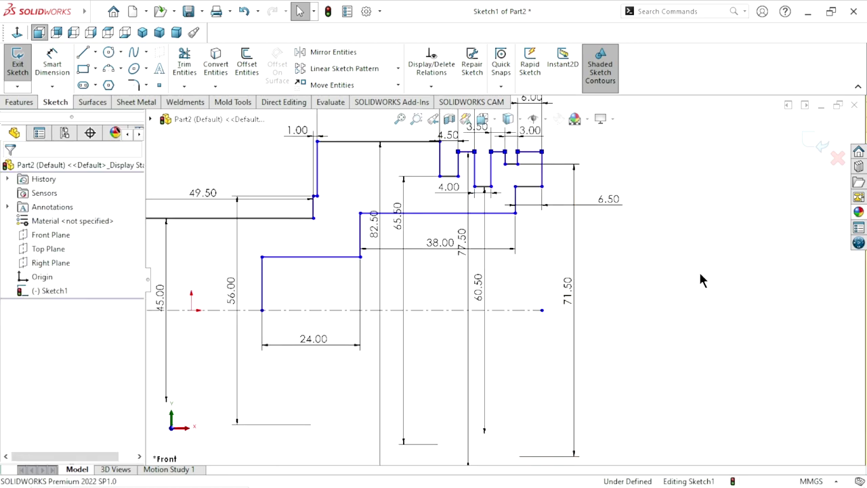
scroll(559, 218, "down", 1)
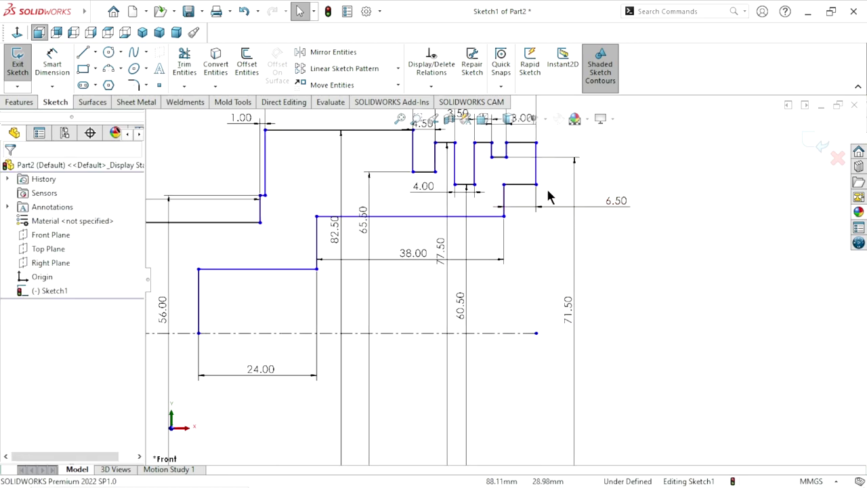
scroll(510, 264, "up", 1)
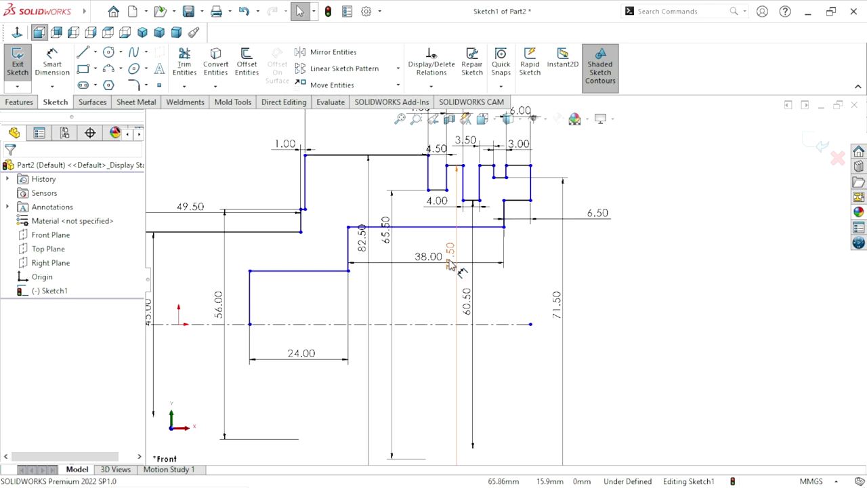
left_click_drag(391, 264, 402, 264)
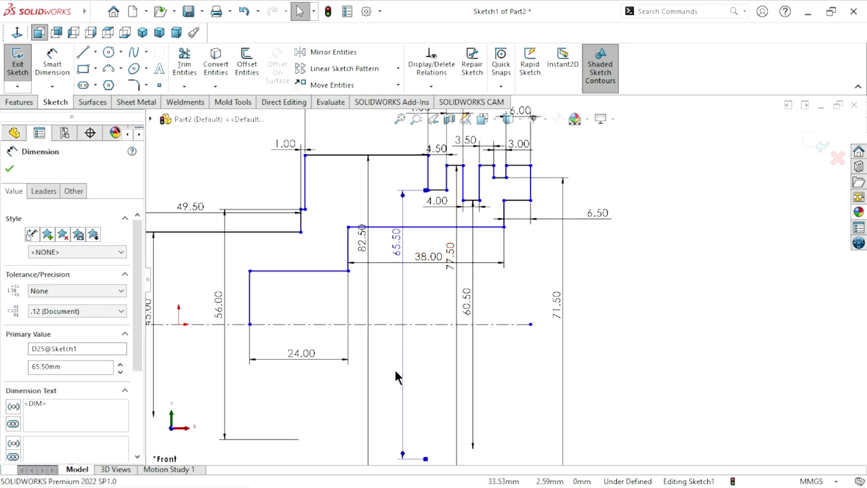
key("z")
scroll(357, 348, "down", 1)
scroll(357, 348, "down", 1)
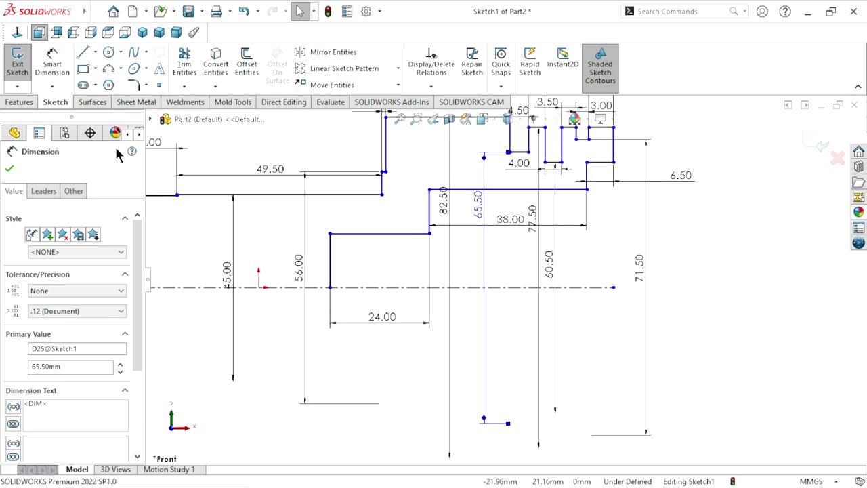
Dimension the 24.00-long step edge 28.50 mm from the centreline.
left_click(47, 64)
left_click(377, 234)
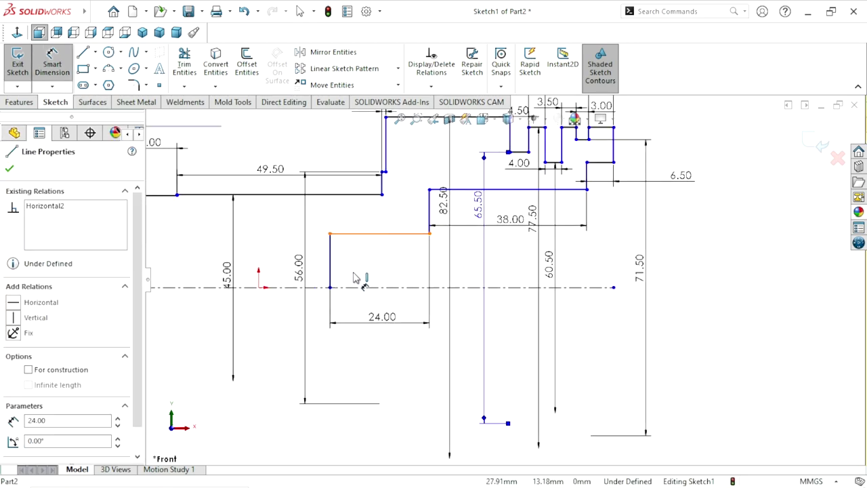
left_click(366, 287)
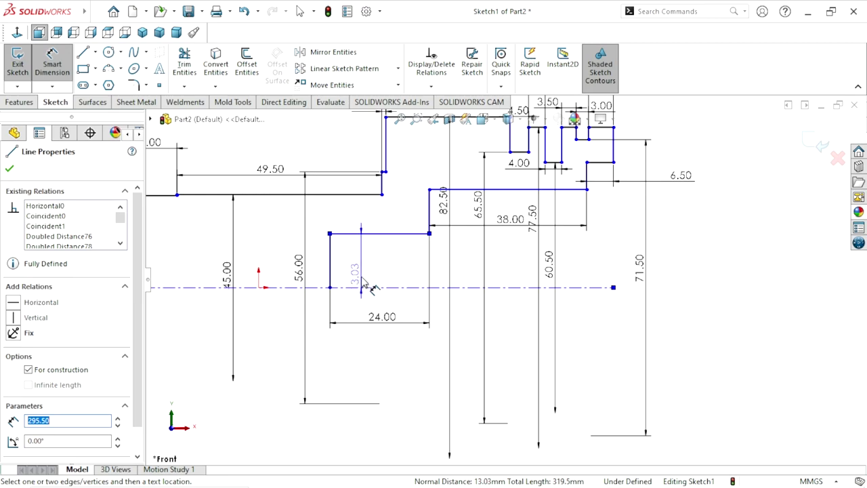
left_click(350, 361)
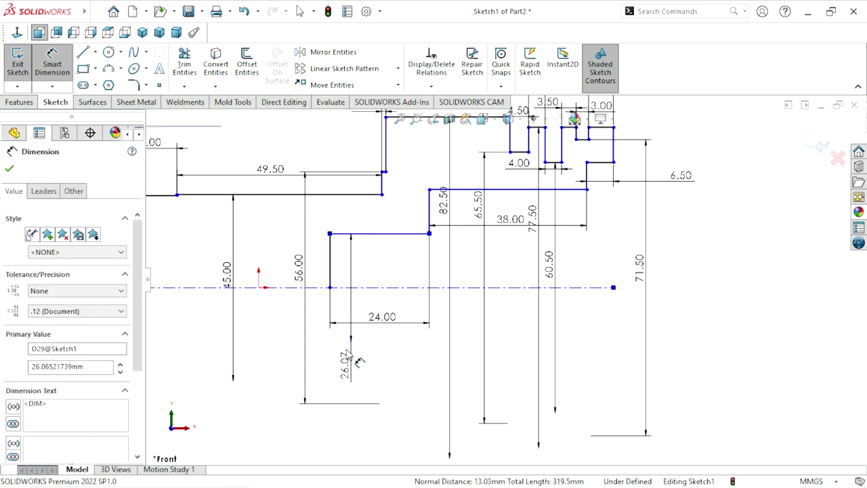
type("28.5")
key("Return")
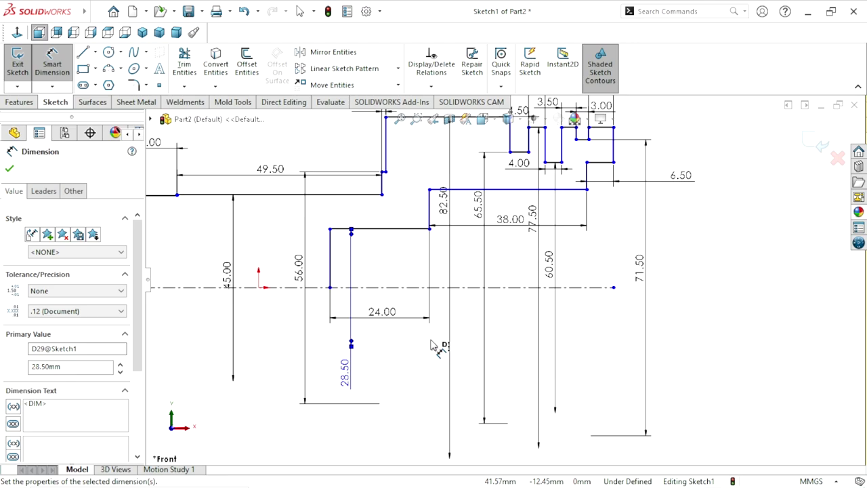
Dimension the 38.00 step edge 48.50 mm from the centreline.
left_click(528, 190)
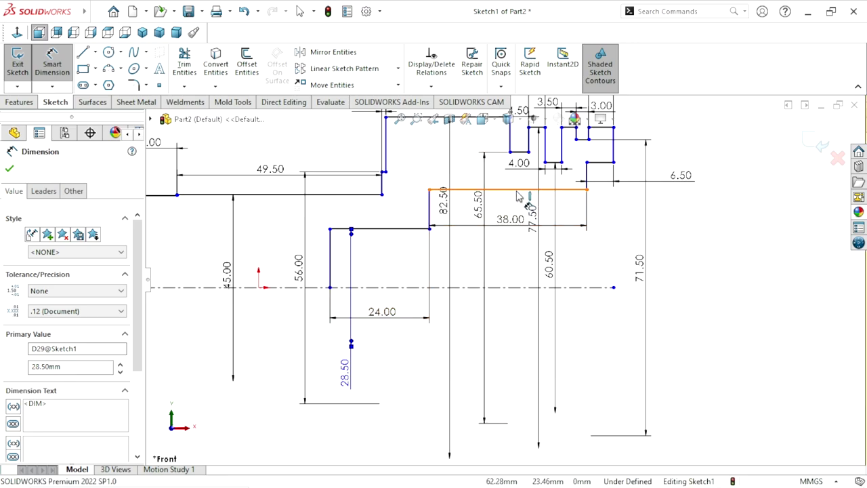
left_click(501, 271)
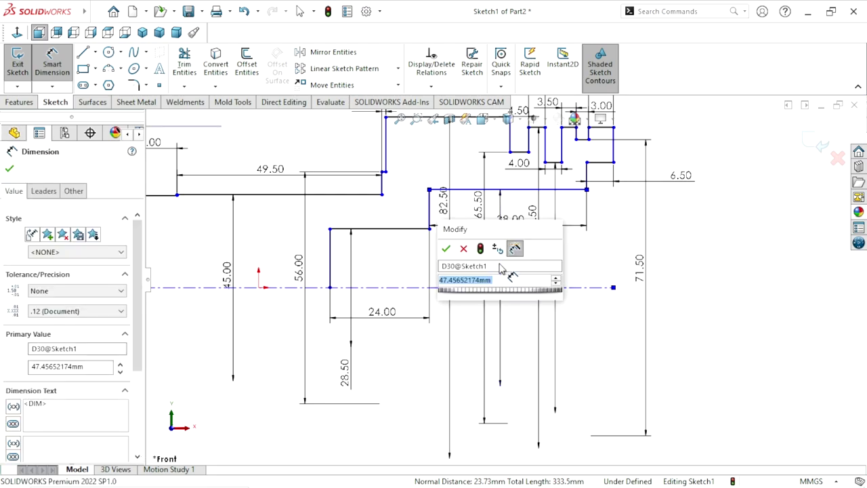
type("48.50")
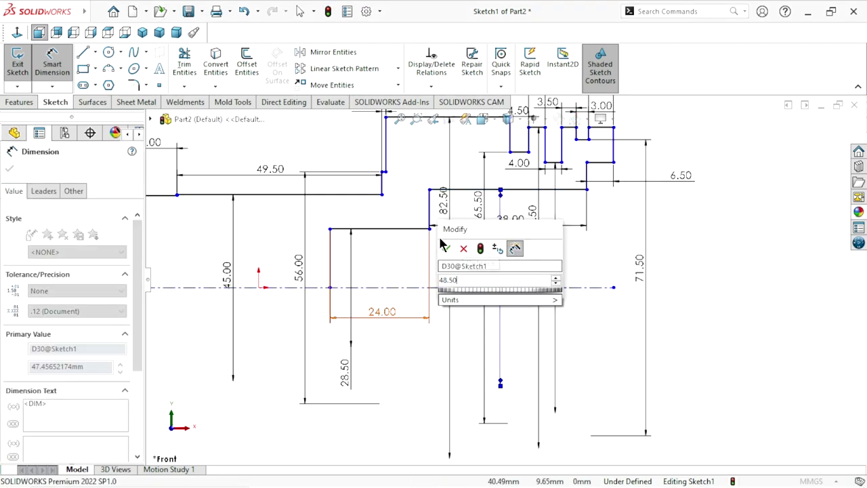
left_click(446, 248)
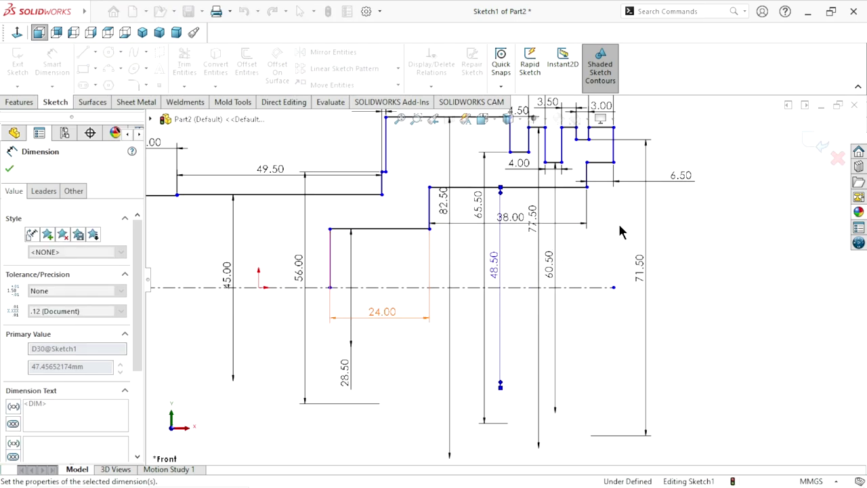
Add a driven 60.50 reference dimension at the profile's right end.
left_click(610, 162)
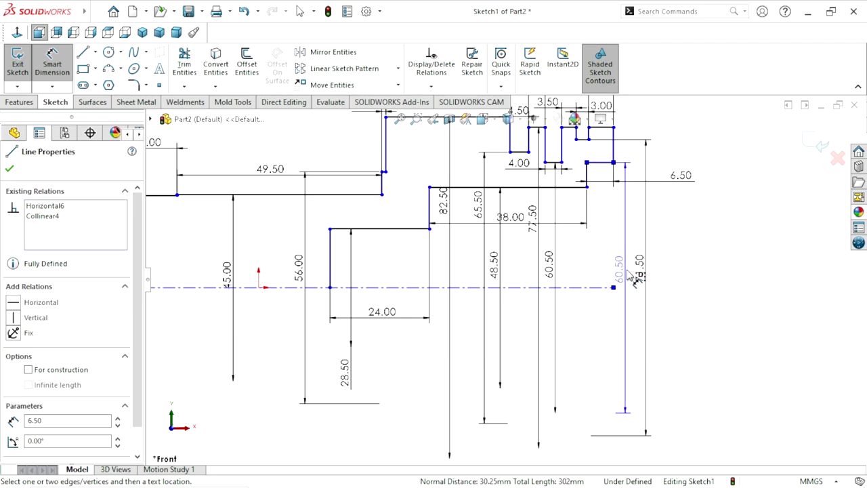
left_click(723, 278)
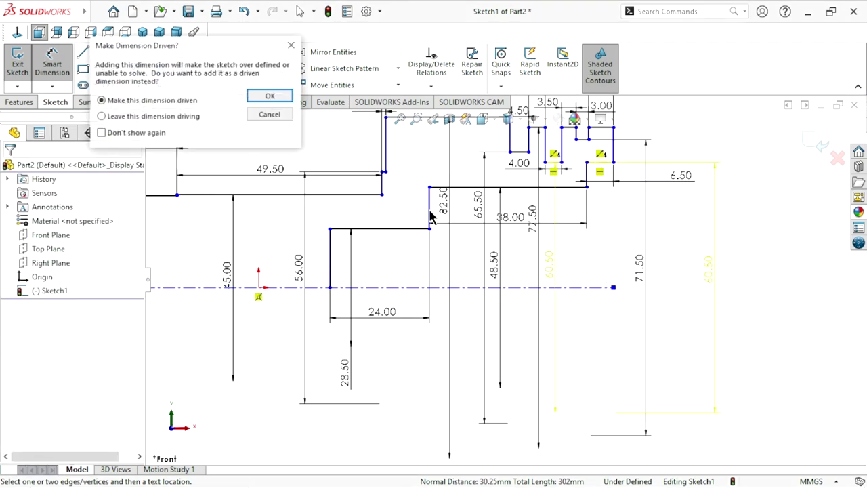
left_click(270, 96)
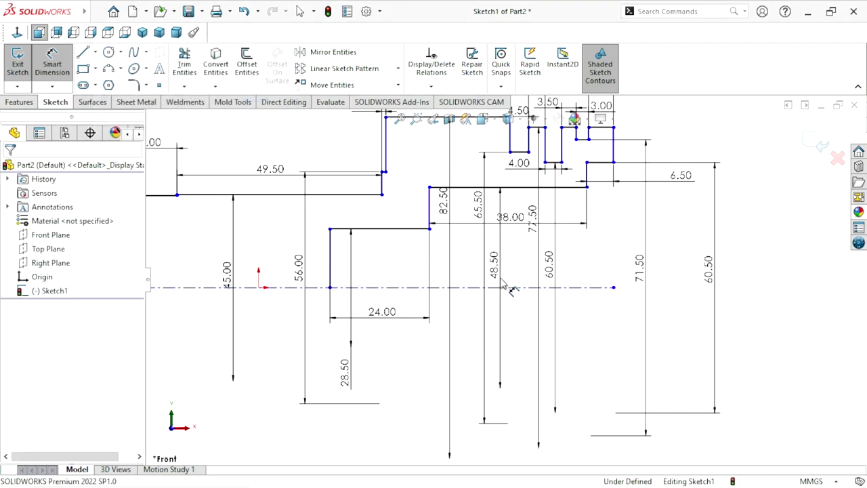
Zoom in on the centreline and sketch origin, briefly selecting each to check it.
scroll(481, 270, "up", 1)
scroll(482, 265, "up", 1)
scroll(483, 261, "up", 1)
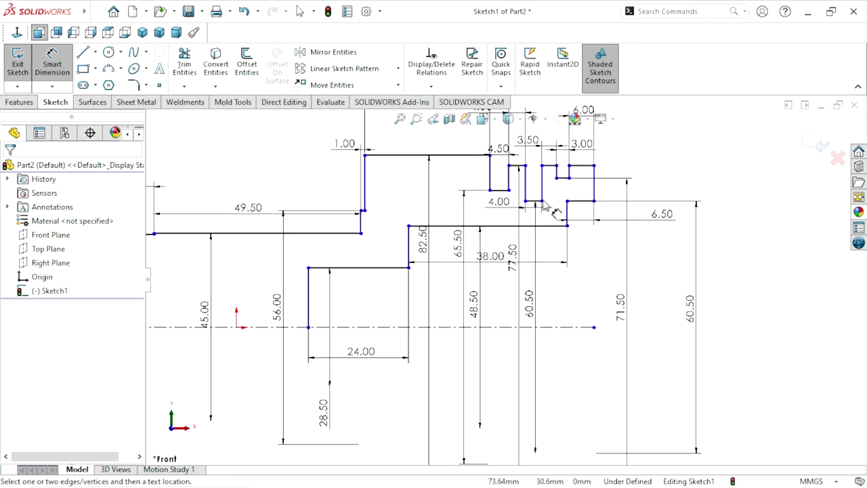
scroll(484, 253, "up", 1)
scroll(467, 266, "up", 1)
scroll(443, 284, "up", 1)
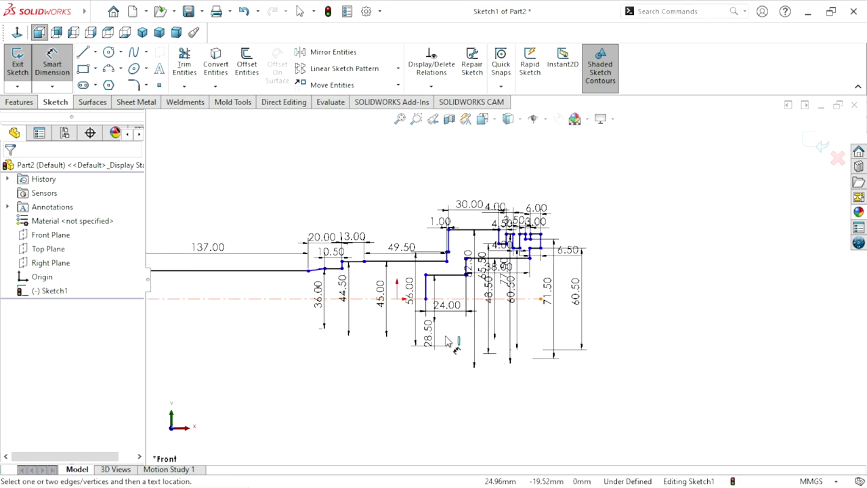
scroll(423, 304, "up", 1)
scroll(416, 312, "down", 1)
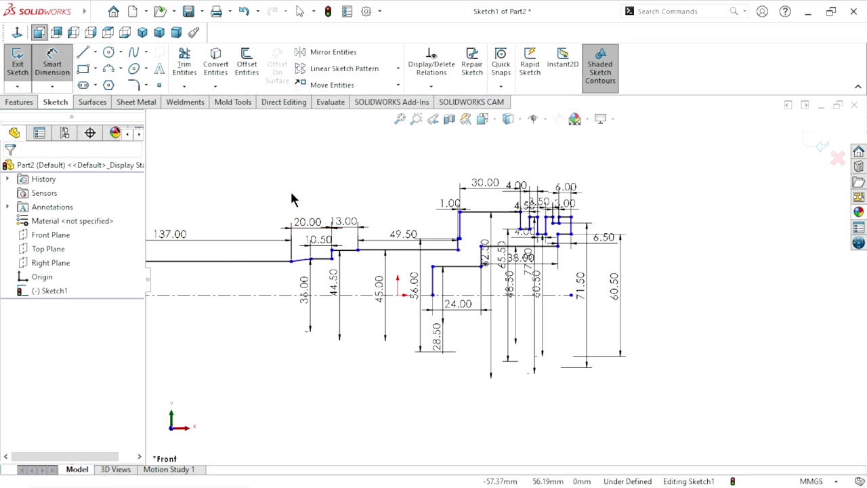
scroll(359, 331, "up", 1)
scroll(376, 318, "down", 1)
scroll(433, 303, "down", 1)
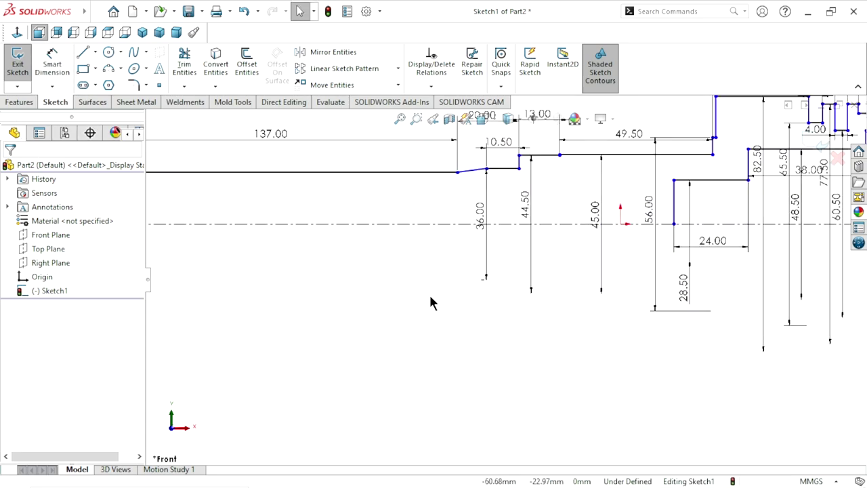
scroll(420, 294, "down", 1)
scroll(416, 292, "up", 1)
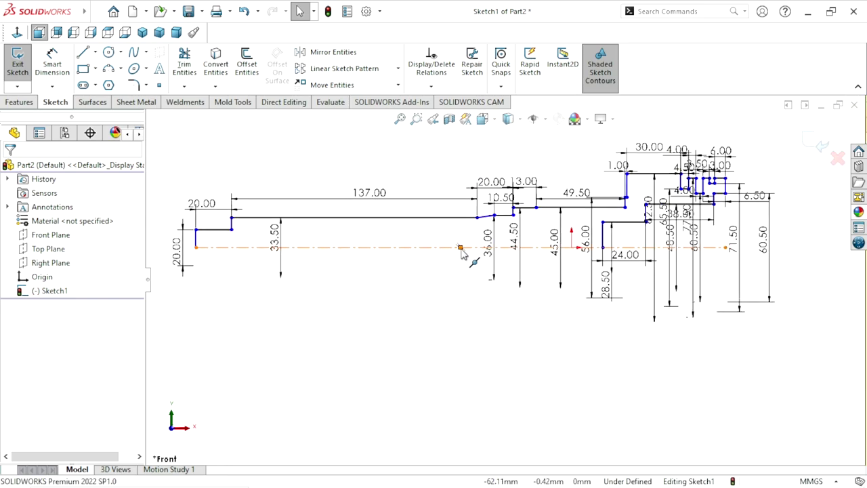
left_click(461, 248)
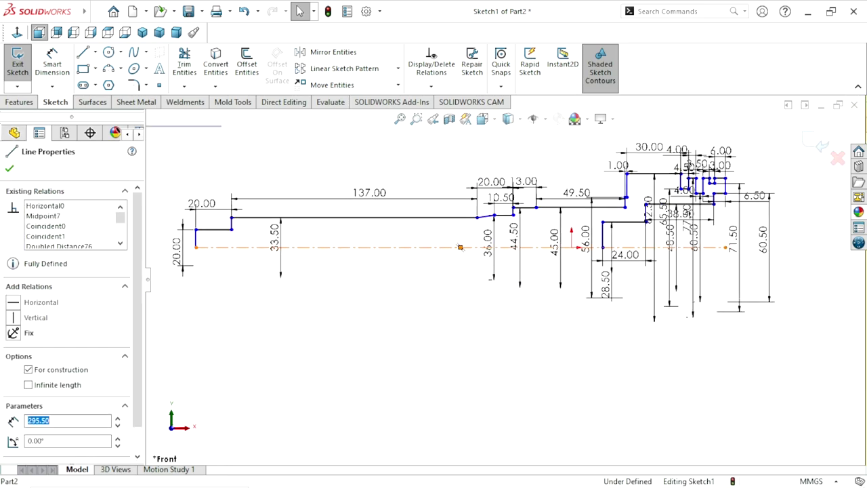
key("Escape")
left_click(571, 247)
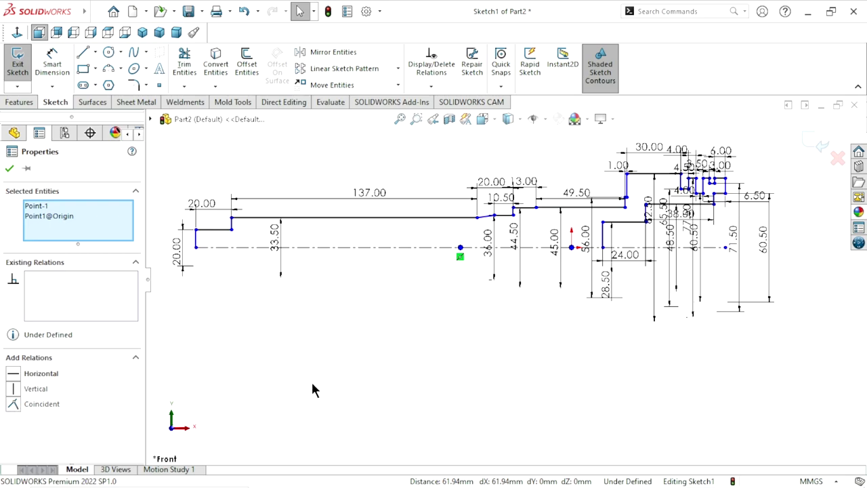
key("Escape")
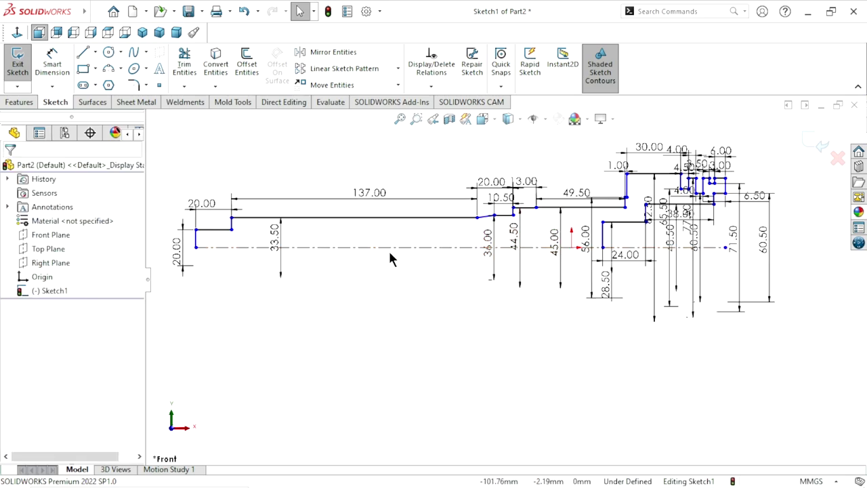
Apply a Midpoint relation so the sketch origin sits at the centreline's midpoint.
left_click(390, 248)
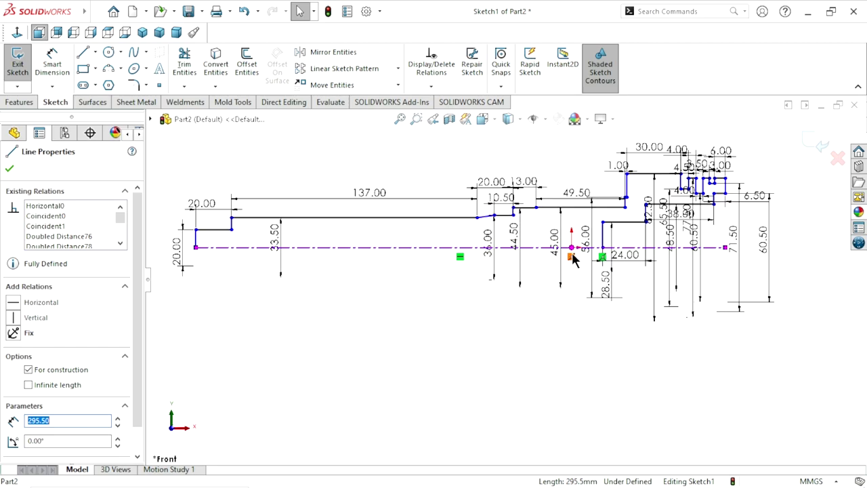
left_click(572, 249, "ctrl")
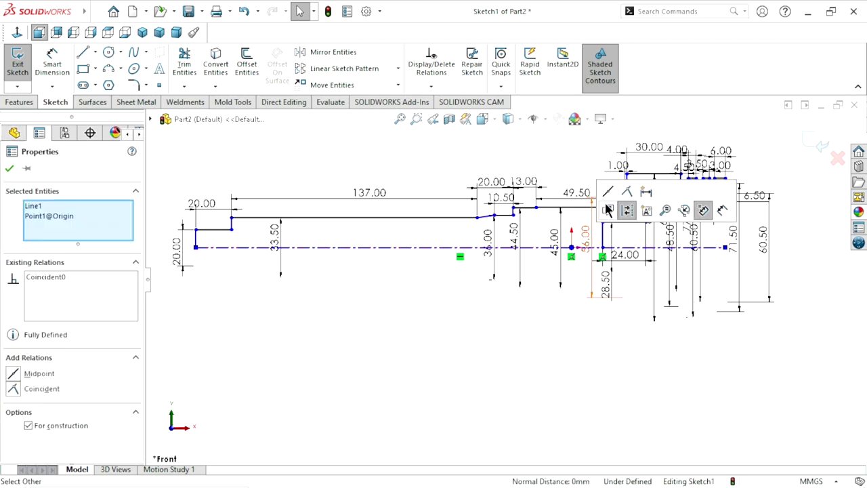
left_click(607, 193)
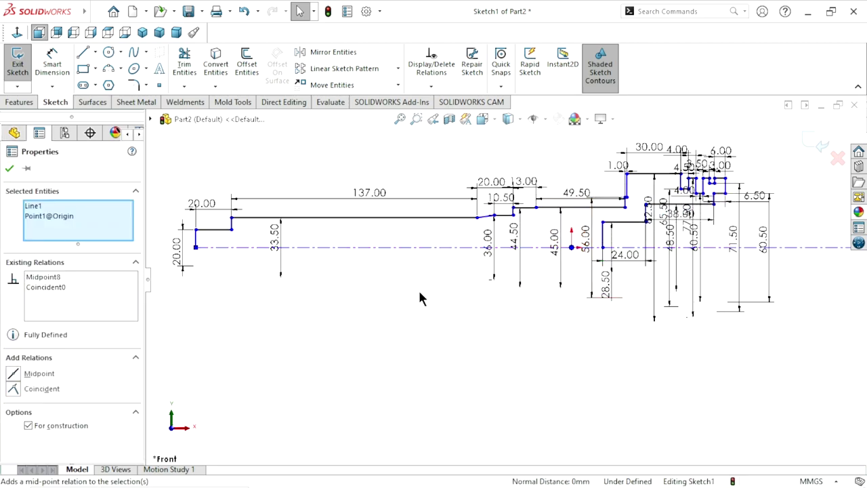
scroll(413, 291, "up", 2)
scroll(474, 312, "up", 2)
scroll(595, 239, "down", 1)
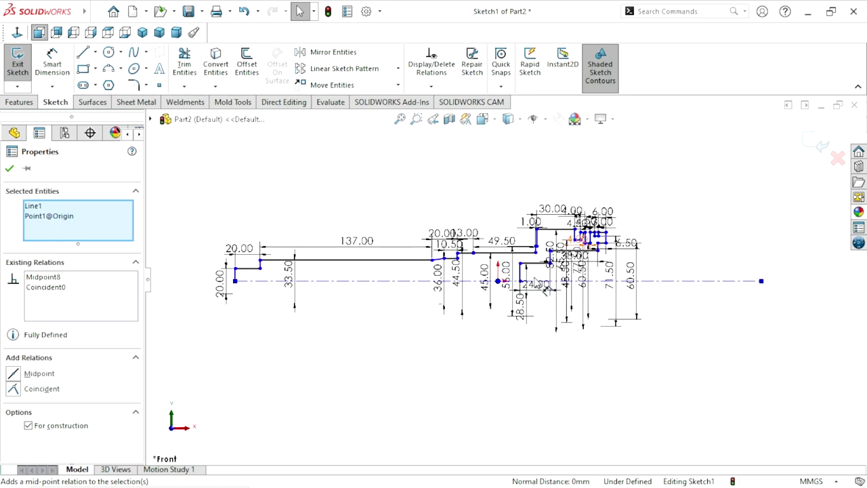
scroll(596, 239, "down", 3)
left_click(417, 372)
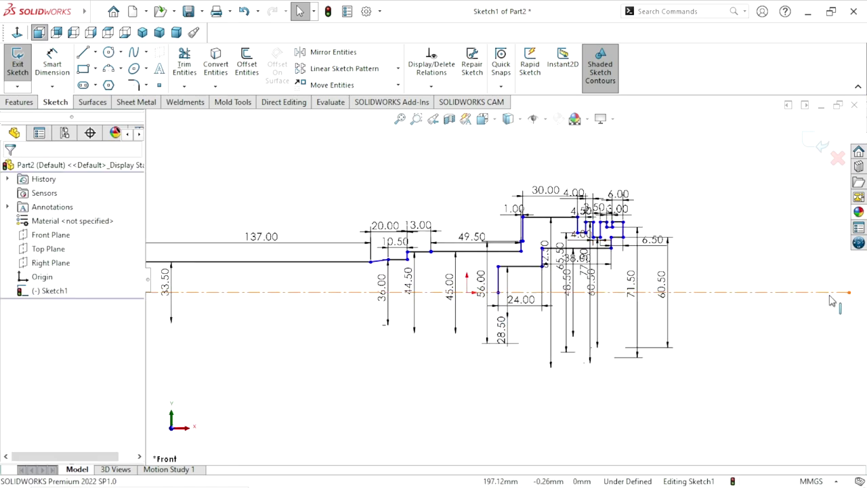
Try a Coincident relation between the centreline's right end and outer corner, then delete it as conflicting.
scroll(737, 342, "up", 1)
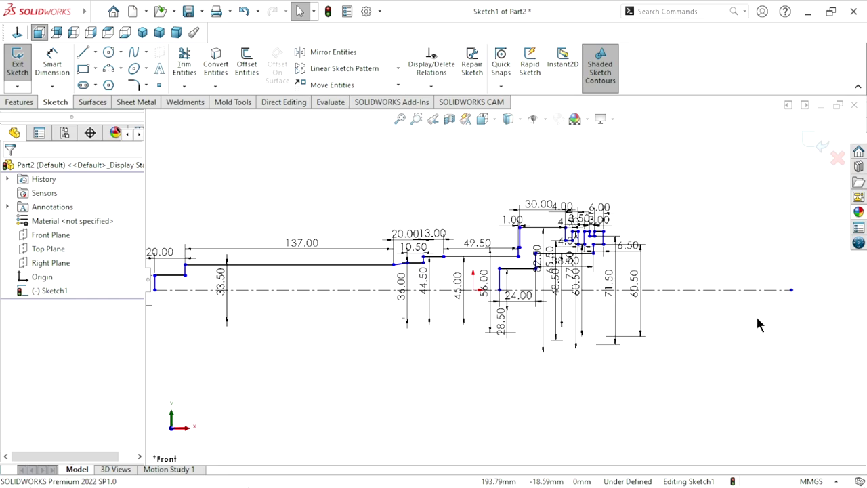
scroll(755, 314, "down", 2)
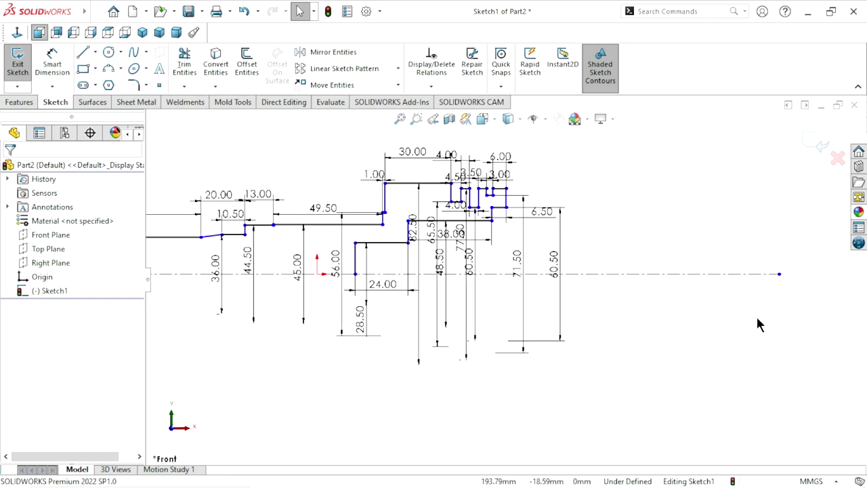
left_click(779, 274)
scroll(532, 234, "down", 2)
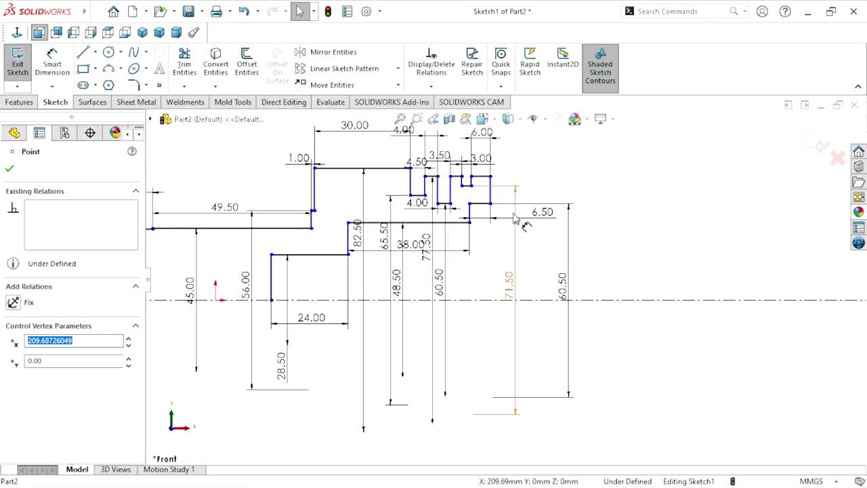
left_click(489, 203, "ctrl")
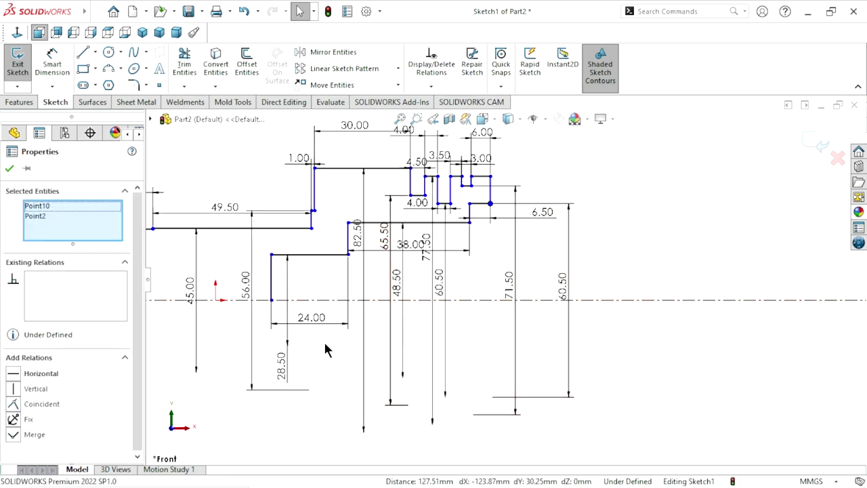
left_click(14, 405)
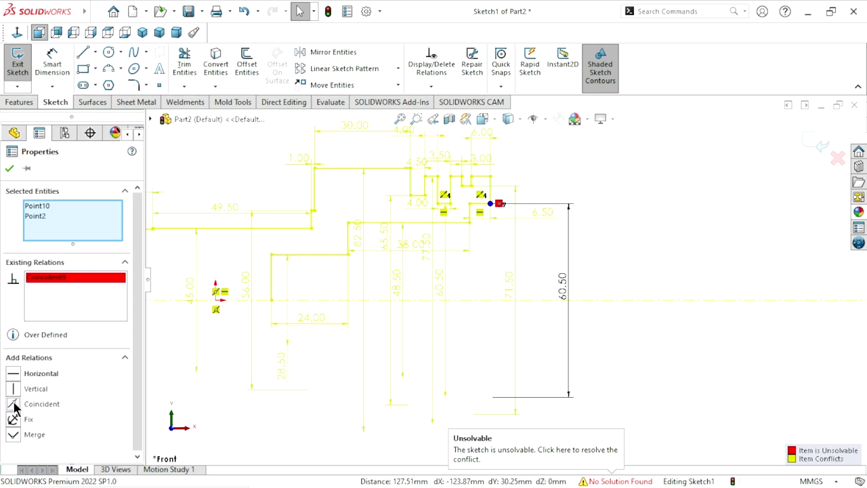
right_click(52, 287)
left_click(81, 293)
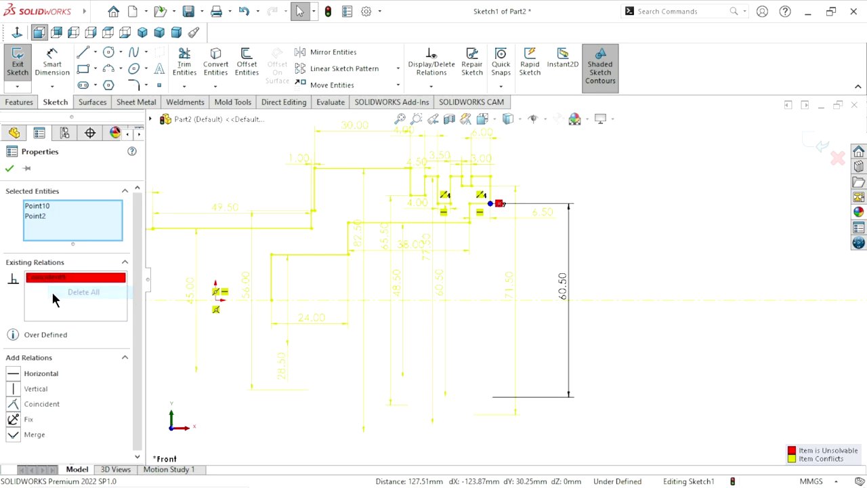
Tie the two points with a Vertical relation instead.
left_click(15, 391)
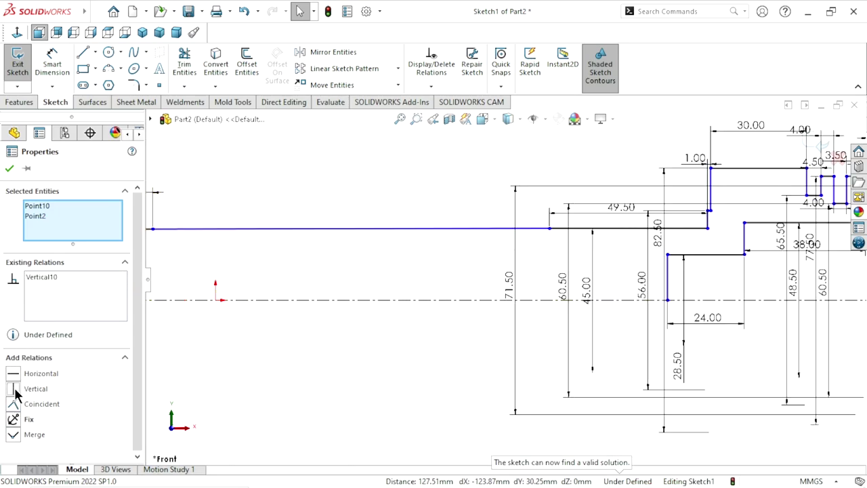
scroll(366, 392, "up", 5)
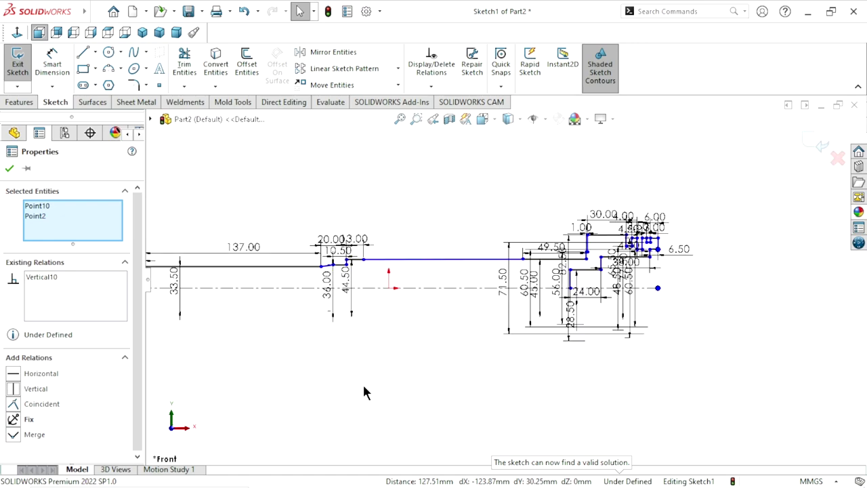
scroll(398, 333, "down", 3)
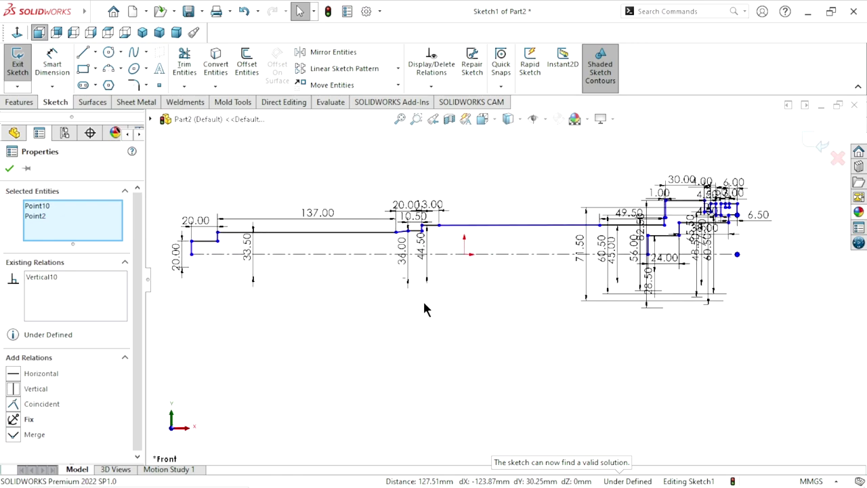
left_click(10, 170)
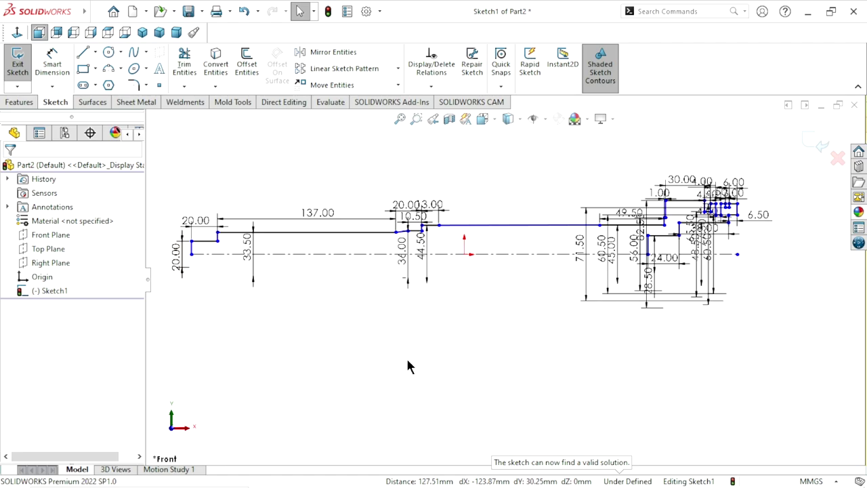
scroll(503, 342, "up", 2)
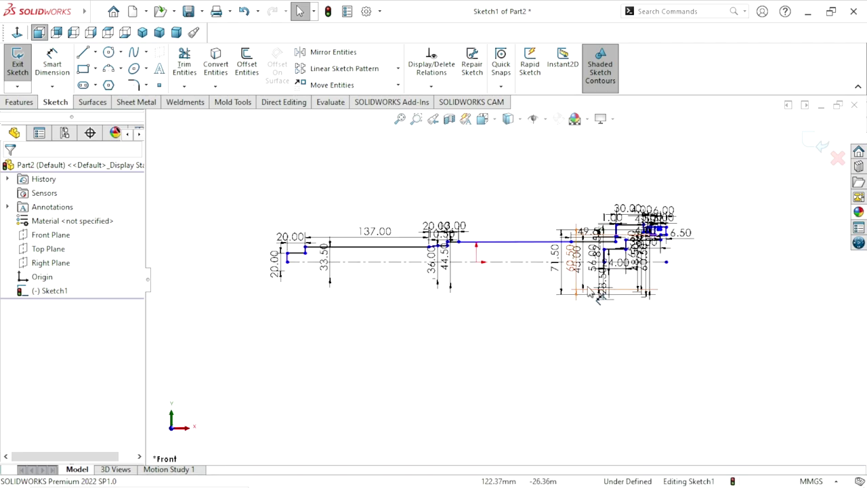
scroll(589, 290, "down", 2)
scroll(589, 288, "down", 3)
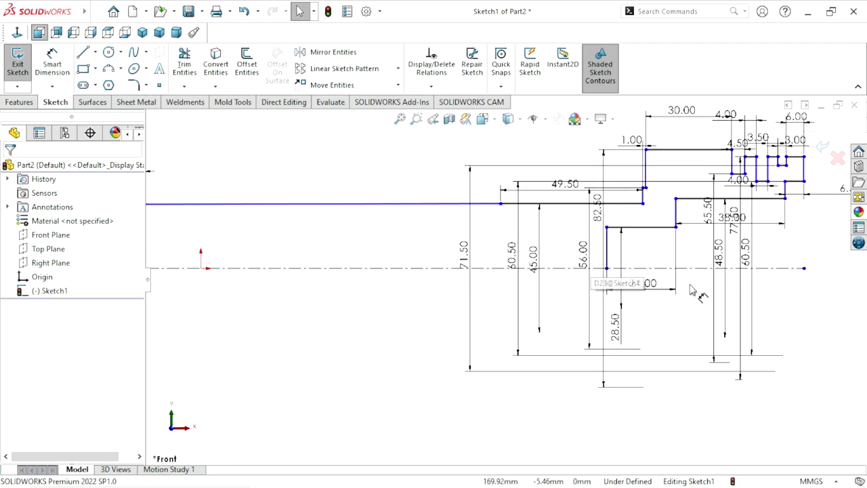
scroll(589, 283, "up", 1)
scroll(763, 264, "up", 1)
scroll(762, 264, "down", 2)
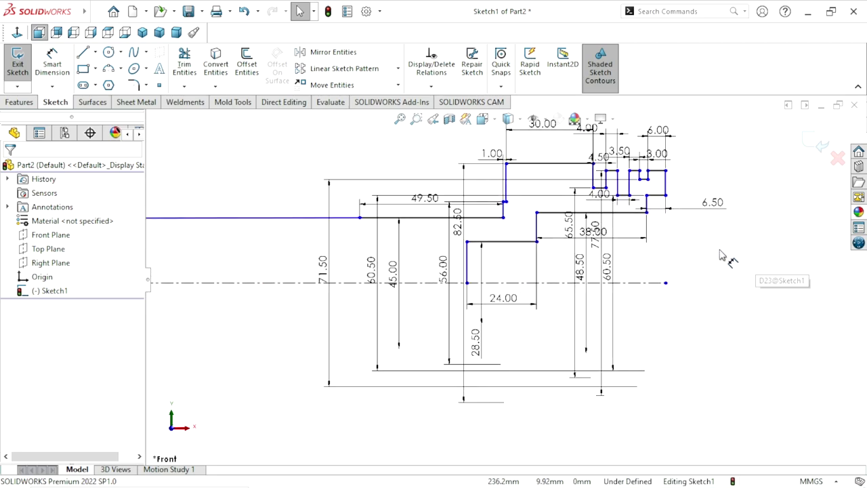
scroll(675, 246, "down", 1)
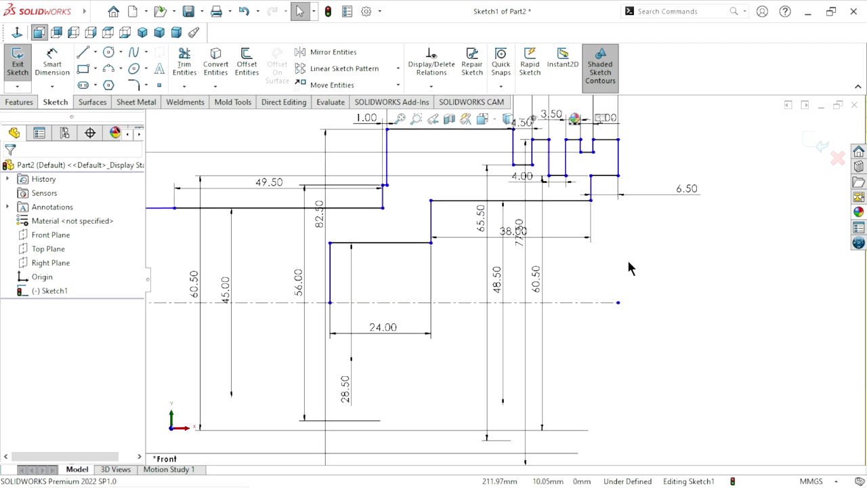
scroll(575, 240, "up", 1)
scroll(509, 197, "up", 1)
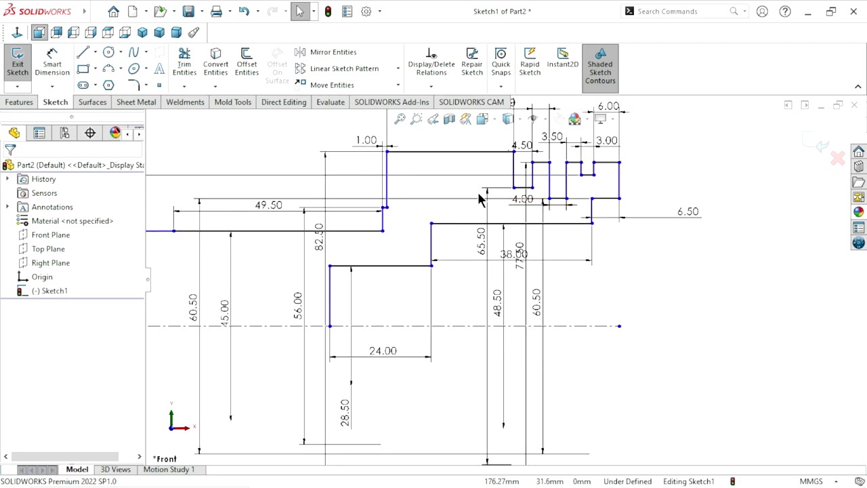
scroll(481, 195, "up", 1)
scroll(493, 207, "up", 1)
scroll(575, 264, "down", 1)
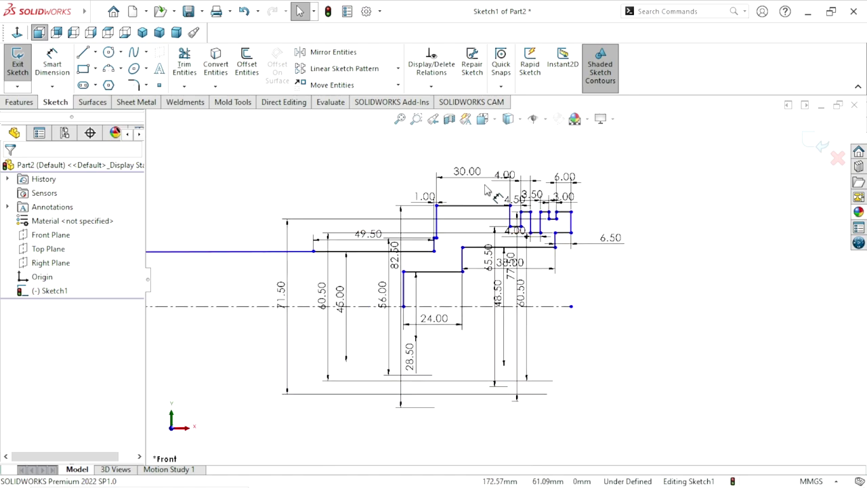
scroll(660, 342, "down", 1)
scroll(516, 312, "up", 1)
scroll(521, 318, "up", 1)
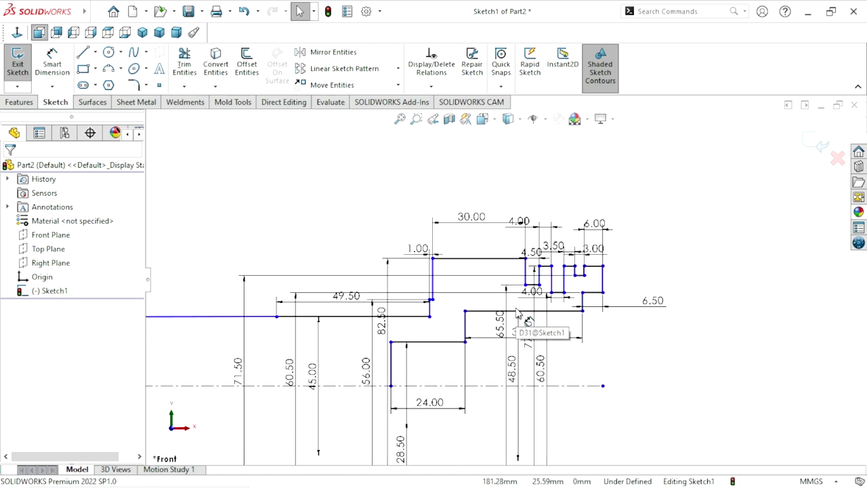
scroll(515, 325, "up", 1)
scroll(507, 339, "up", 1)
scroll(505, 344, "up", 1)
scroll(474, 347, "up", 1)
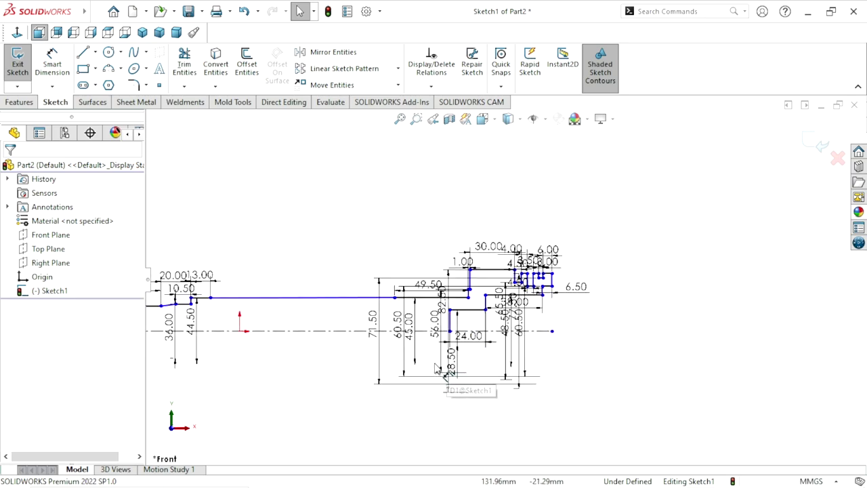
scroll(338, 353, "up", 1)
scroll(298, 358, "up", 1)
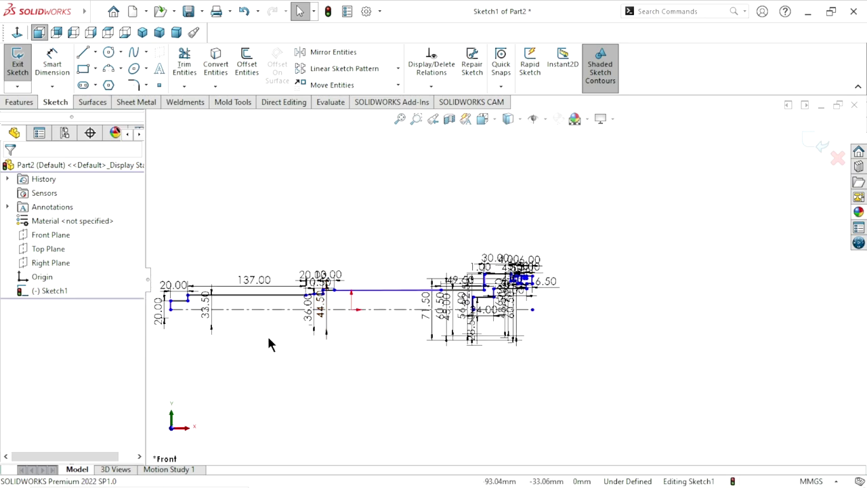
scroll(298, 314, "down", 2)
scroll(426, 291, "down", 1)
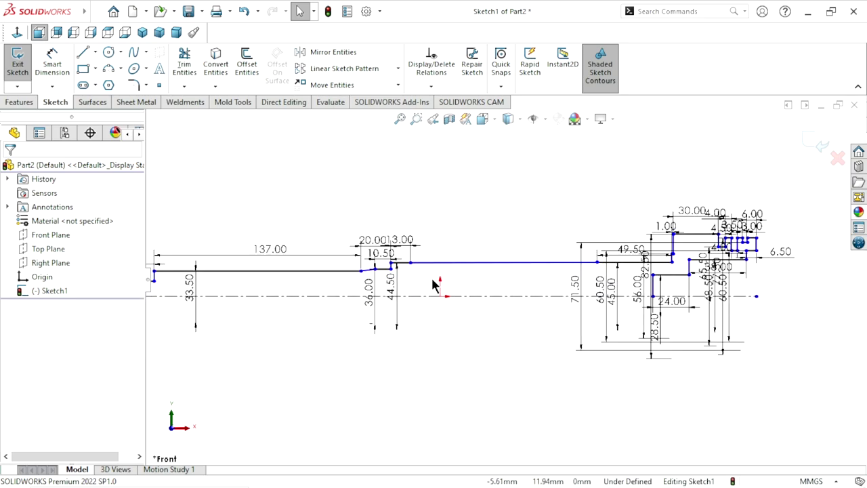
scroll(433, 285, "down", 1)
scroll(437, 286, "down", 1)
scroll(420, 258, "down", 1)
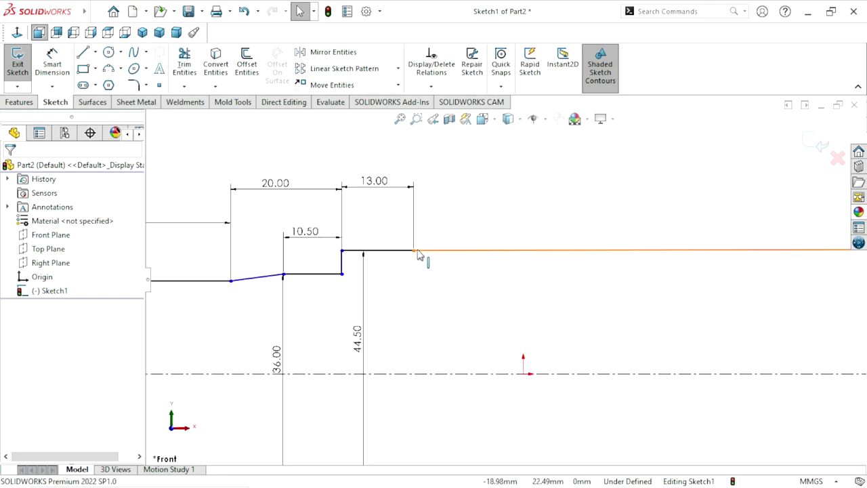
scroll(428, 271, "down", 1)
scroll(433, 273, "down", 1)
scroll(437, 272, "down", 1)
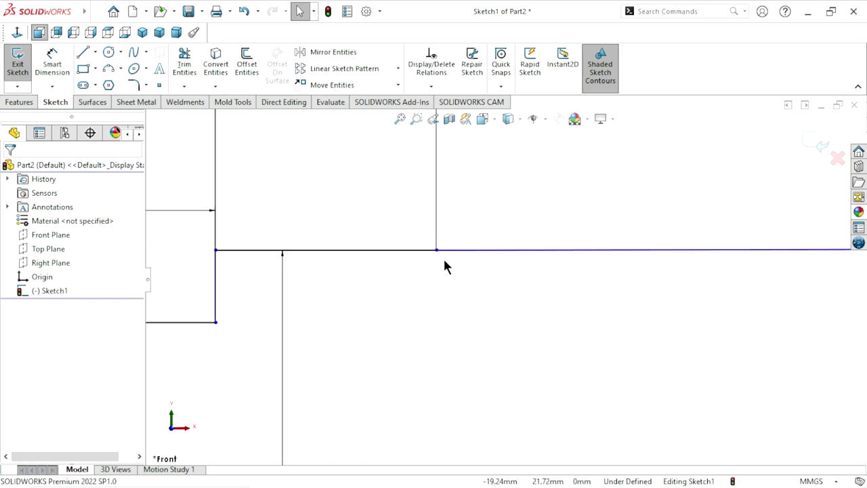
scroll(442, 258, "up", 1)
scroll(442, 258, "up", 3)
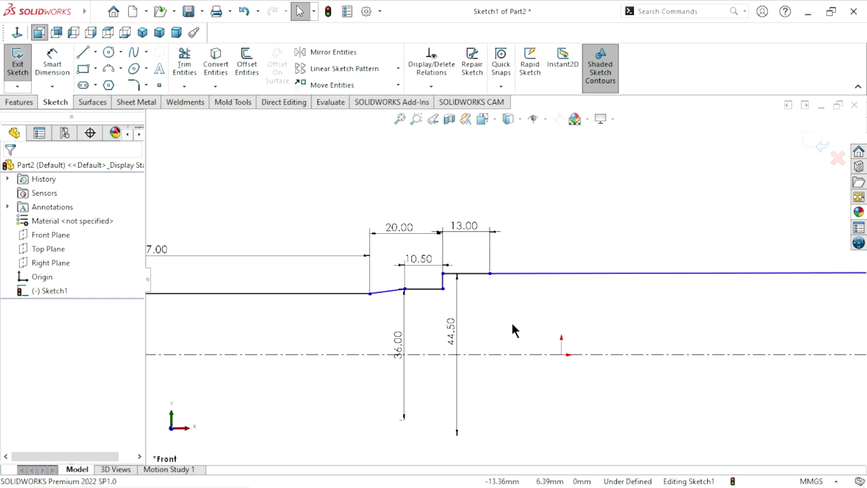
scroll(512, 330, "up", 1)
scroll(697, 346, "up", 1)
scroll(707, 335, "down", 1)
scroll(708, 335, "down", 1)
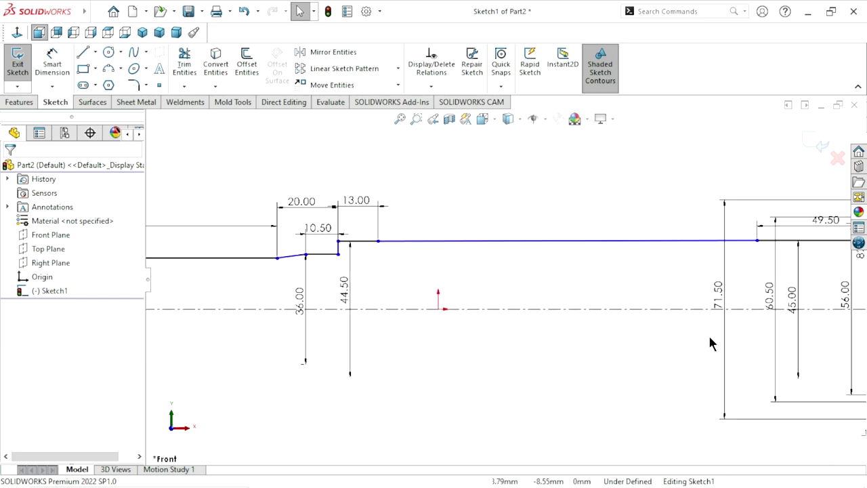
Drag the 71.50 dimension further left, clear of the 60.50 and neighbouring dimensions.
left_click_drag(723, 311, 608, 298)
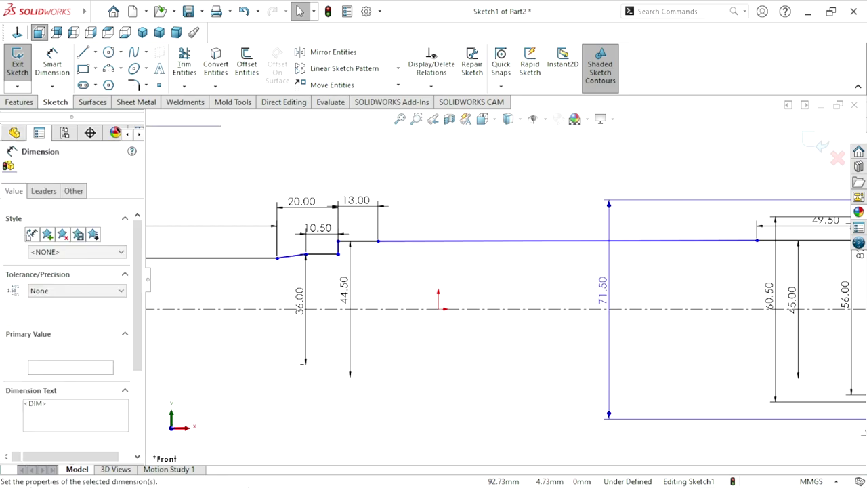
left_click(769, 298)
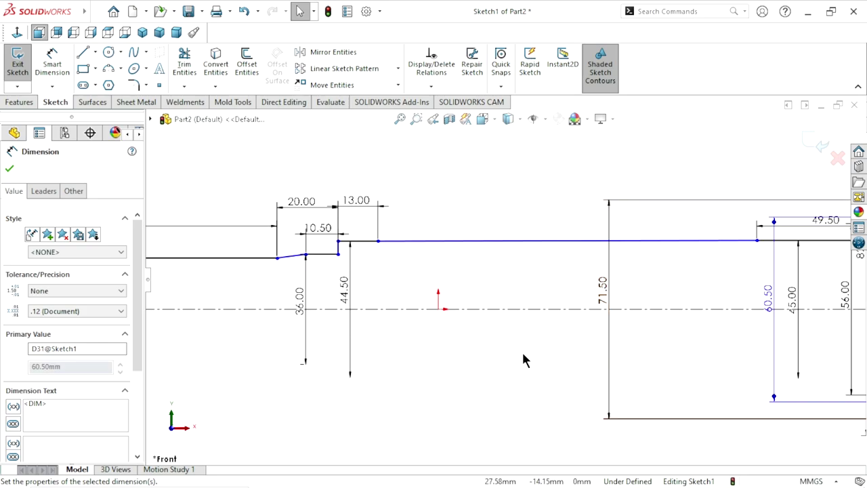
left_click(497, 317)
scroll(498, 316, "up", 3)
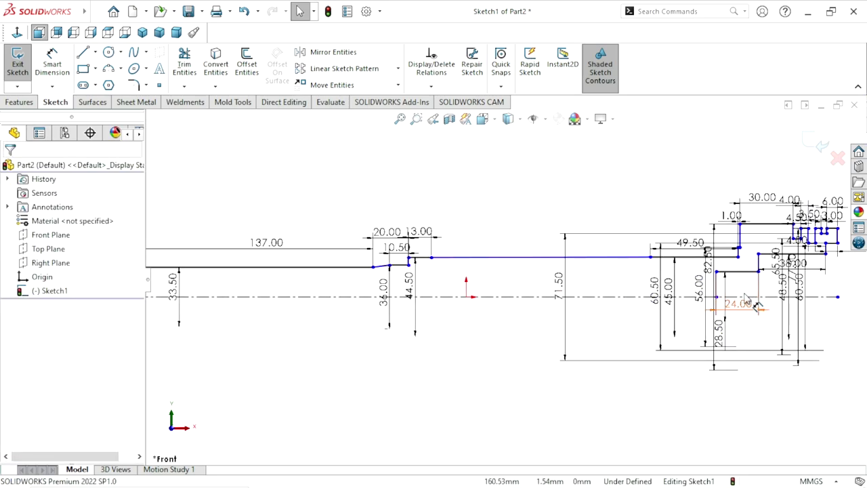
scroll(669, 271, "down", 4)
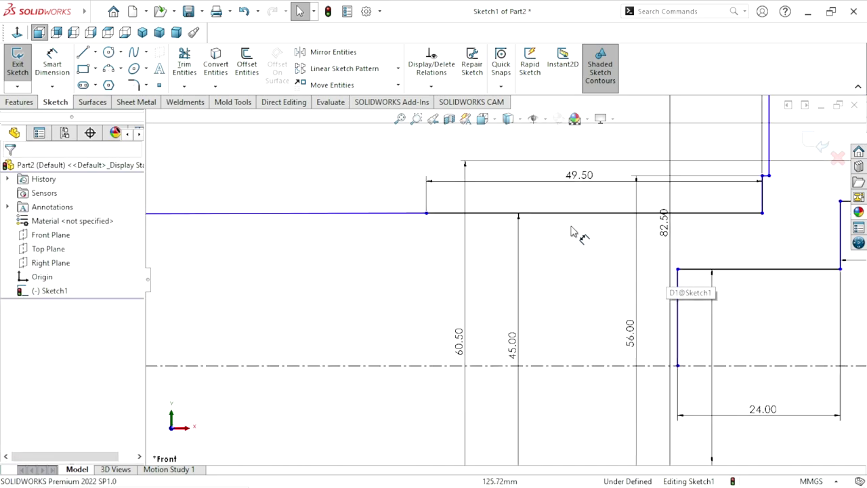
scroll(578, 227, "down", 1)
scroll(533, 241, "up", 2)
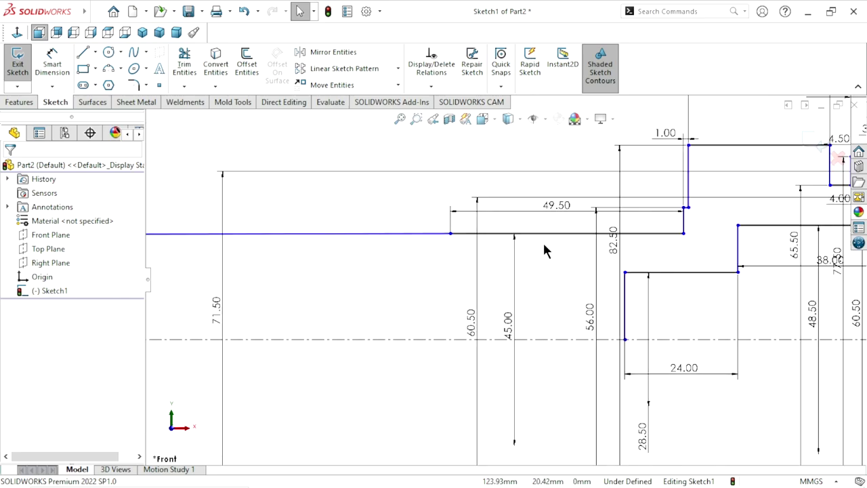
scroll(542, 241, "up", 1)
scroll(563, 246, "down", 1)
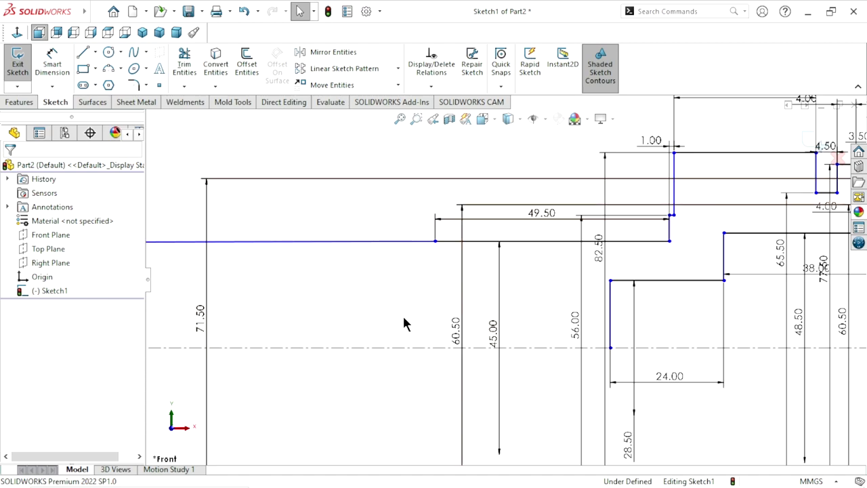
scroll(334, 327, "up", 1)
scroll(334, 325, "up", 2)
Shift the 36.00 diameter dimension to the right.
scroll(334, 325, "up", 3)
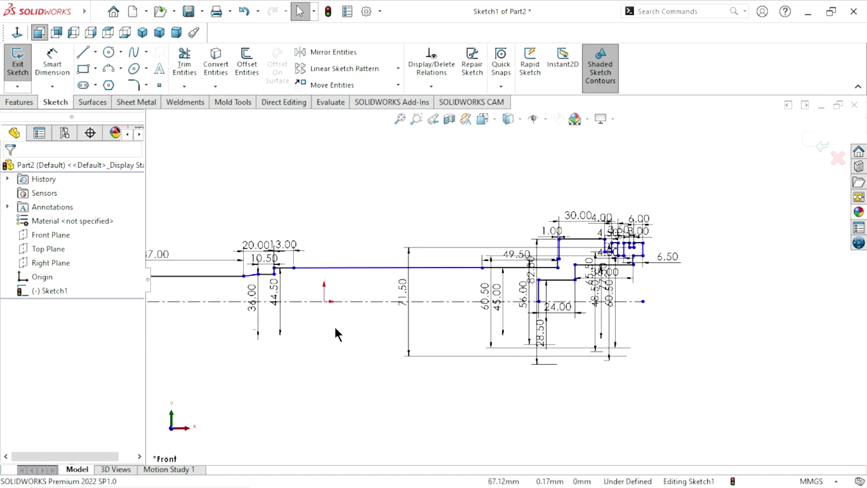
scroll(331, 324, "down", 1)
scroll(298, 315, "down", 1)
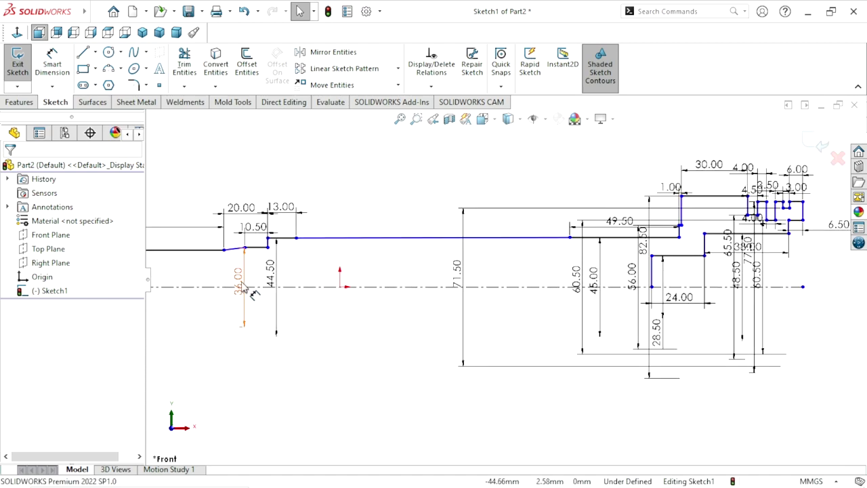
mouse_move(254, 285)
left_mouse_down()
mouse_move(310, 289)
mouse_move(250, 273)
left_mouse_up()
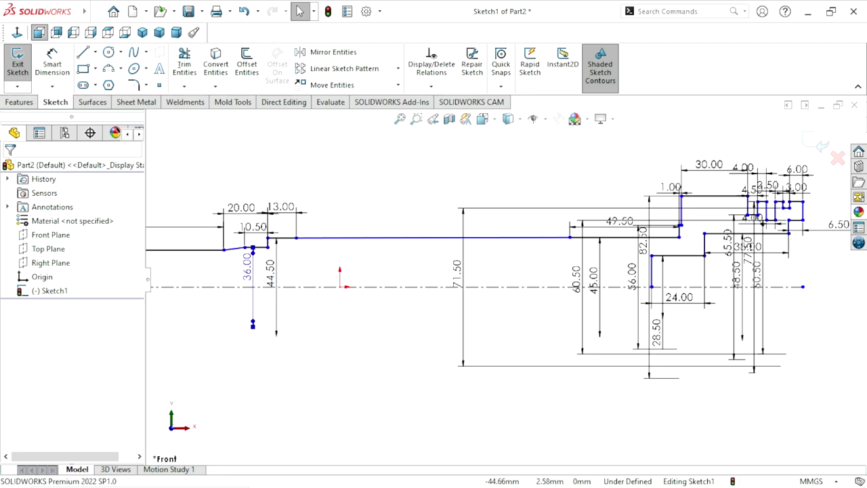
scroll(673, 291, "down", 1)
scroll(674, 291, "down", 1)
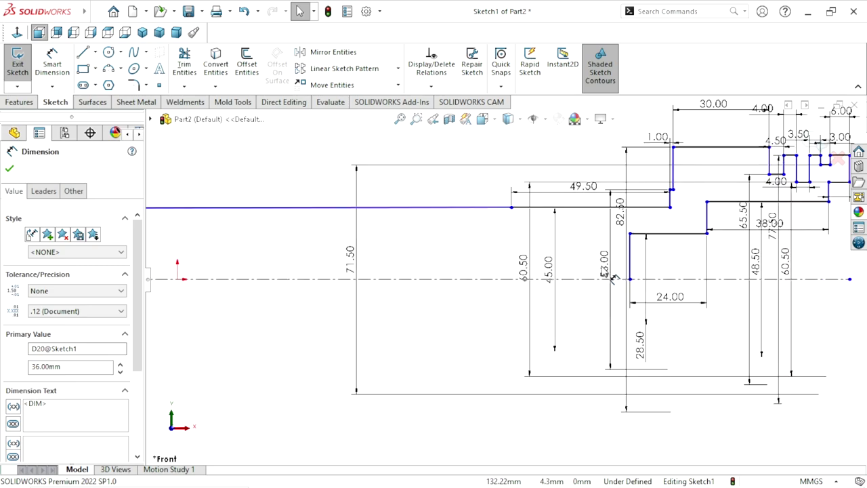
scroll(674, 291, "down", 1)
scroll(572, 270, "up", 1)
scroll(562, 266, "up", 1)
scroll(562, 267, "up", 1)
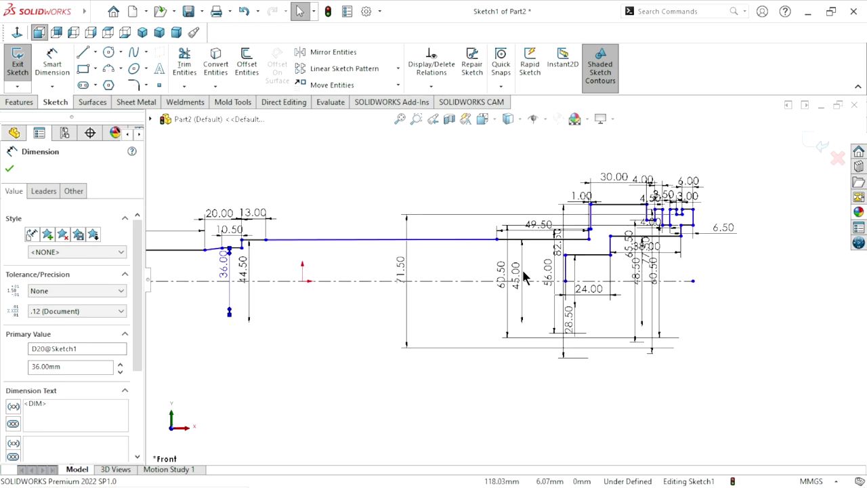
scroll(521, 276, "up", 1)
scroll(522, 276, "down", 1)
scroll(516, 290, "down", 1)
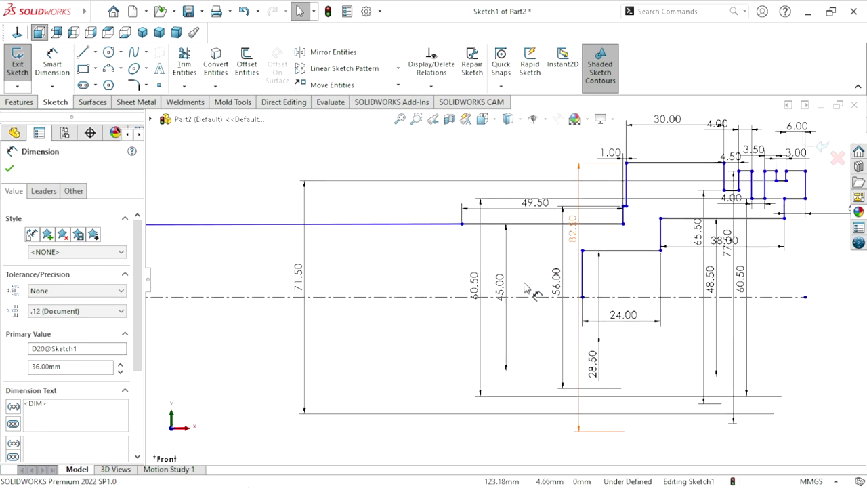
Nudge the 45.00 dimension, then undo so it returns to its original place.
left_click_drag(514, 298, 528, 296)
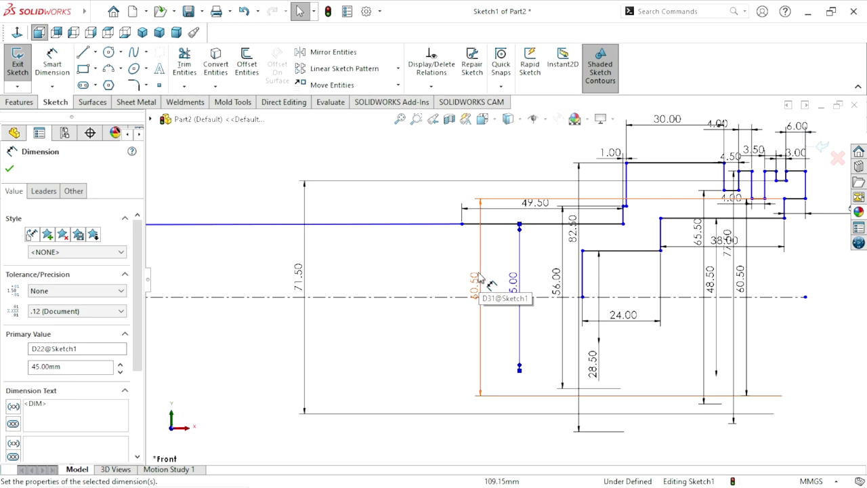
scroll(467, 288, "up", 2)
scroll(467, 288, "up", 2)
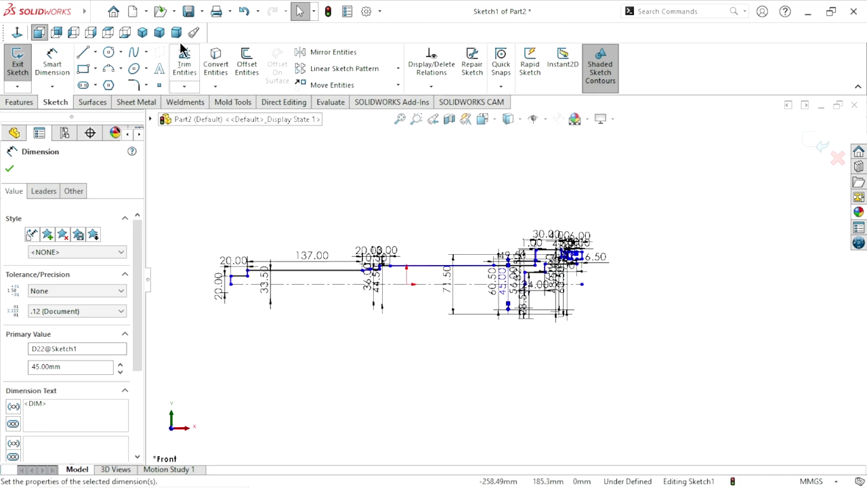
left_click(241, 14)
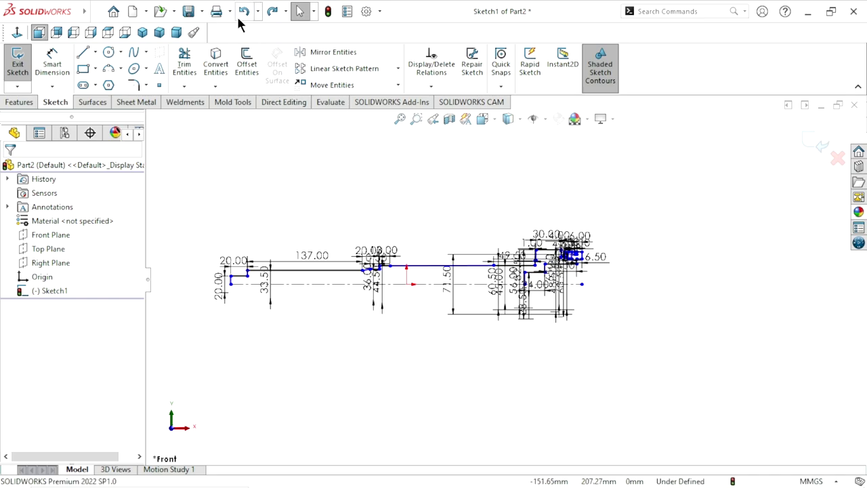
scroll(459, 305, "down", 2)
scroll(397, 293, "down", 1)
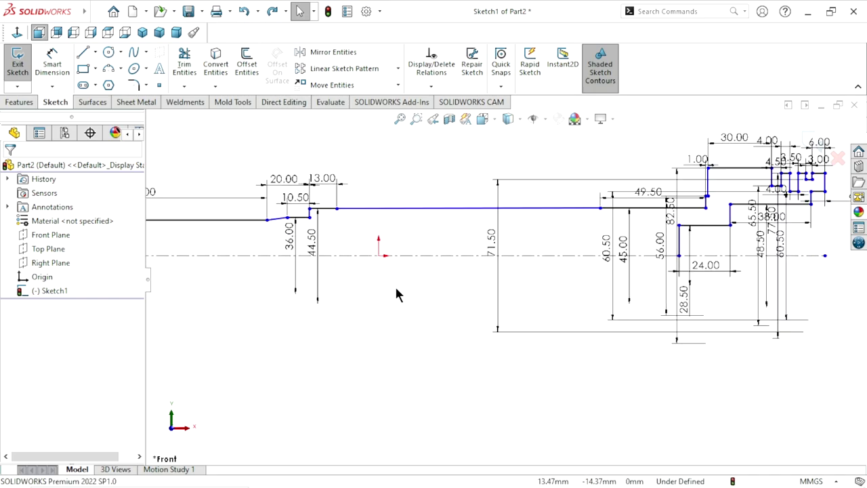
scroll(369, 285, "up", 1)
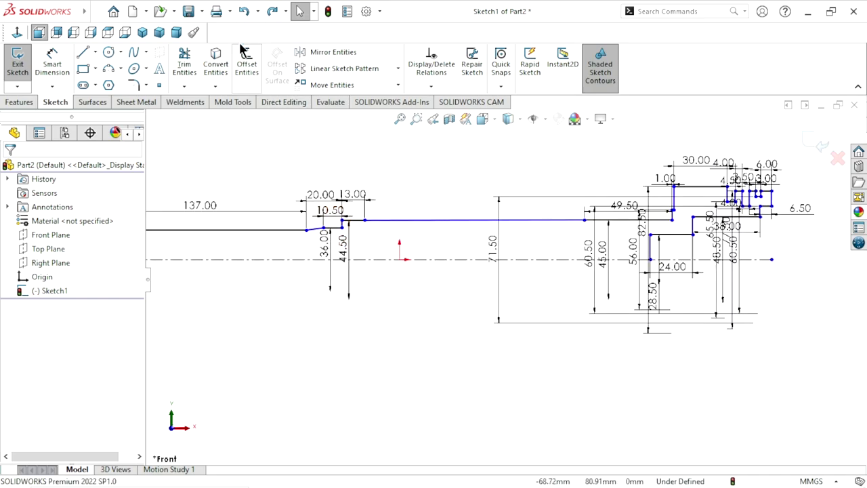
Undo the last four sketch changes and zoom to fit the whole sketch.
left_click(242, 15)
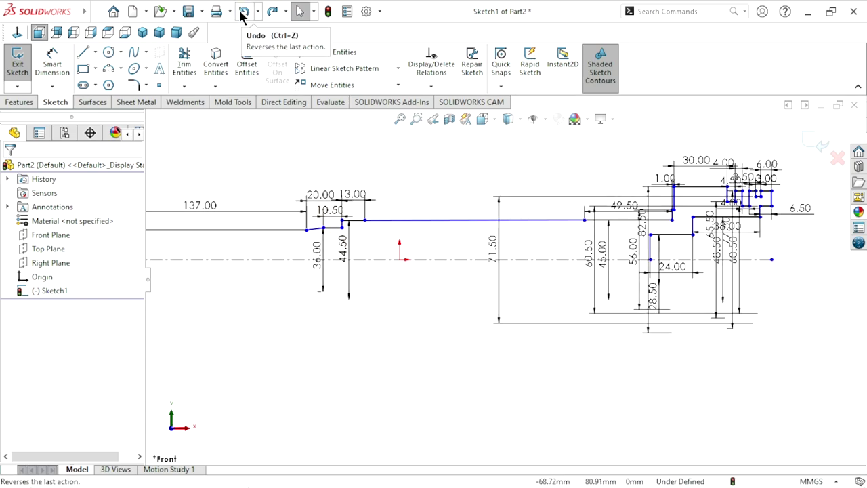
left_click(242, 15)
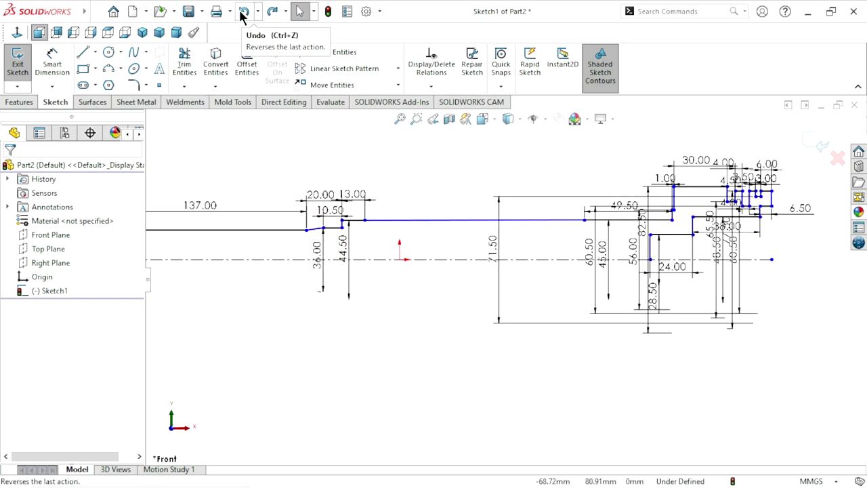
left_click(242, 15)
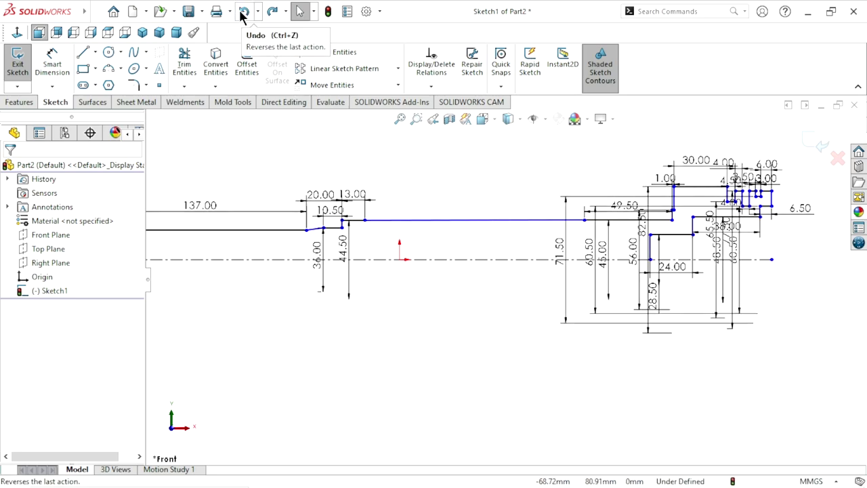
left_click(242, 15)
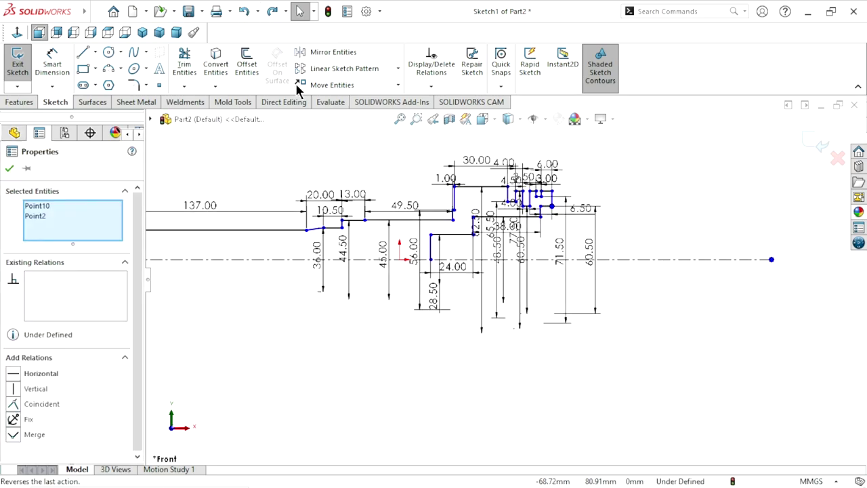
scroll(406, 293, "down", 1)
scroll(406, 269, "down", 1)
scroll(450, 251, "down", 1)
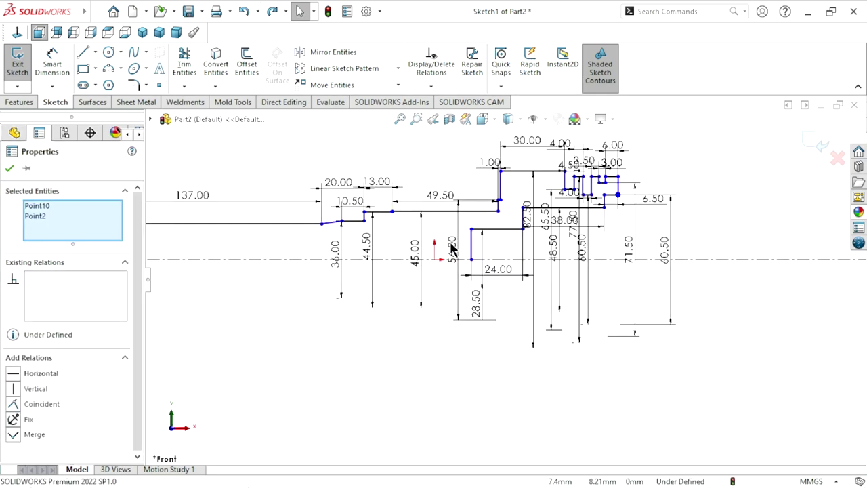
scroll(453, 250, "down", 2)
left_click(318, 379)
key("f")
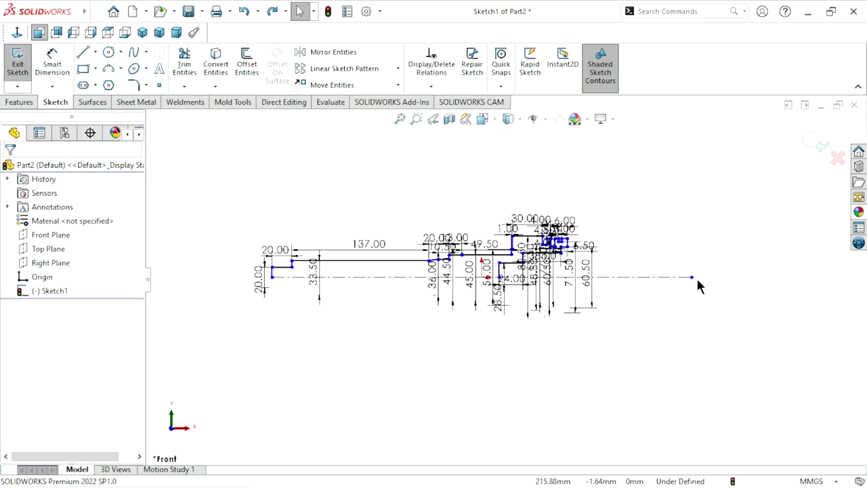
Drag the centreline's right endpoint to about X 147.29 mm, just past the profile's end.
mouse_move(691, 277)
left_mouse_down()
mouse_move(601, 288)
mouse_move(632, 287)
left_mouse_up()
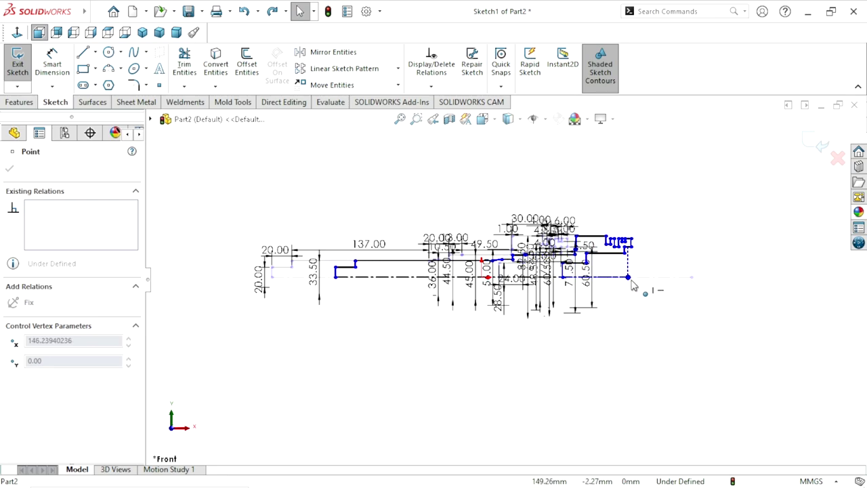
left_click_drag(632, 285, 635, 283)
scroll(635, 281, "down", 2)
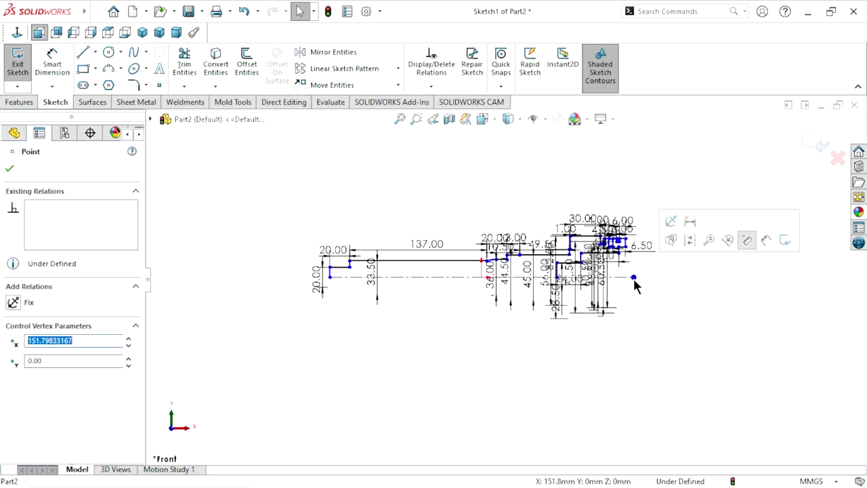
scroll(603, 277, "down", 2)
scroll(597, 273, "down", 2)
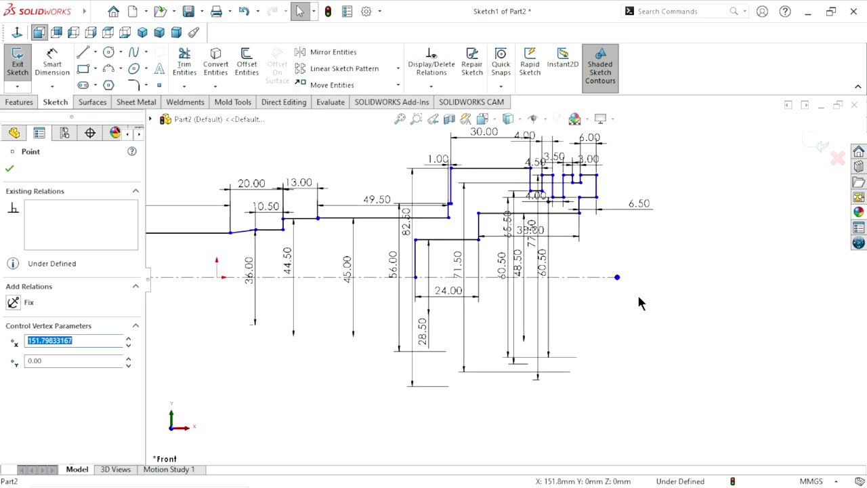
left_click_drag(618, 278, 607, 279)
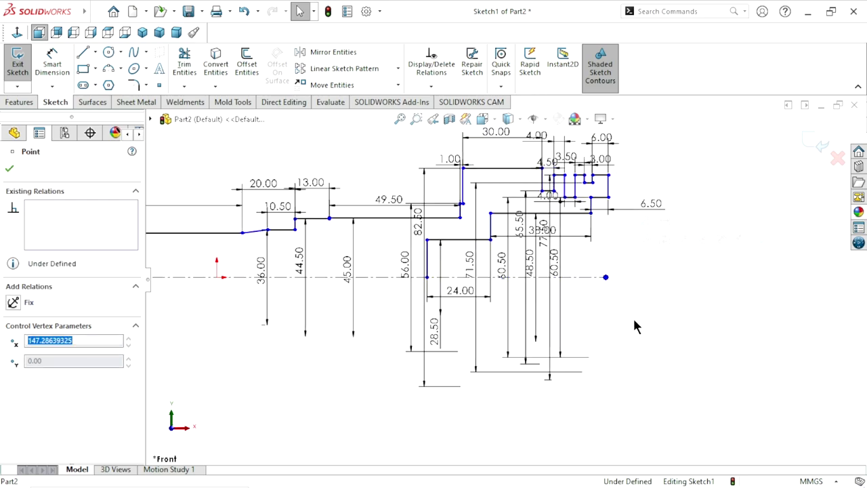
left_click(628, 296)
scroll(609, 228, "down", 3)
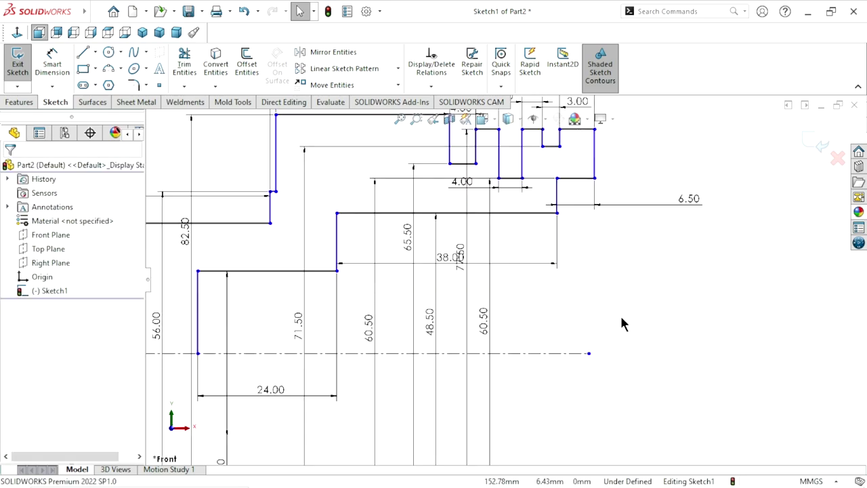
left_click(590, 354)
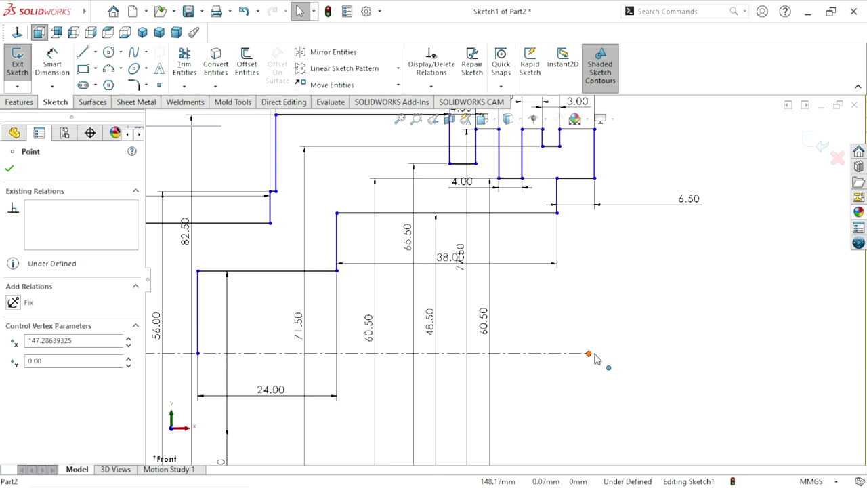
left_click(674, 342)
Draw a vertical line from the profile's last step corner down to the centerline's end.
left_click(82, 53)
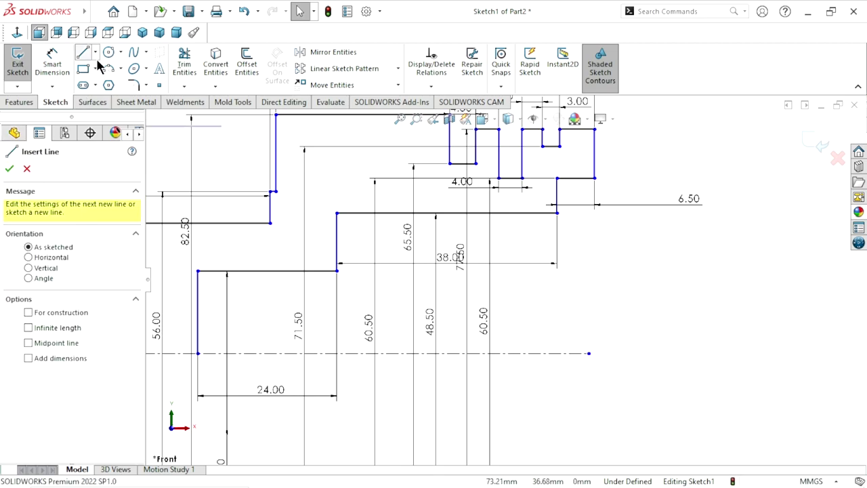
left_click(594, 178)
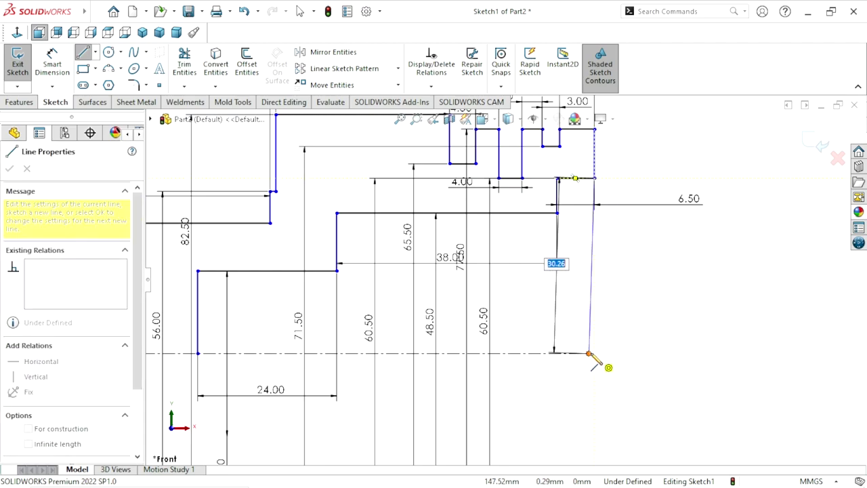
left_click(588, 353)
right_click(659, 322)
left_click(670, 322)
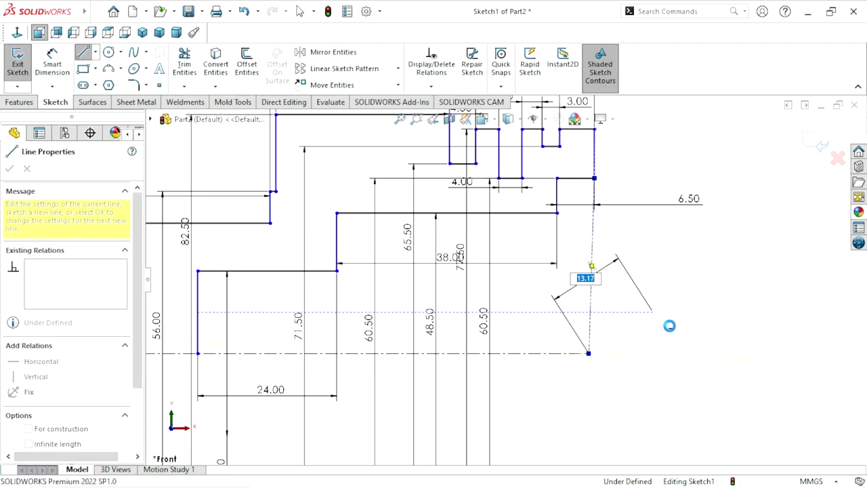
left_click(594, 316)
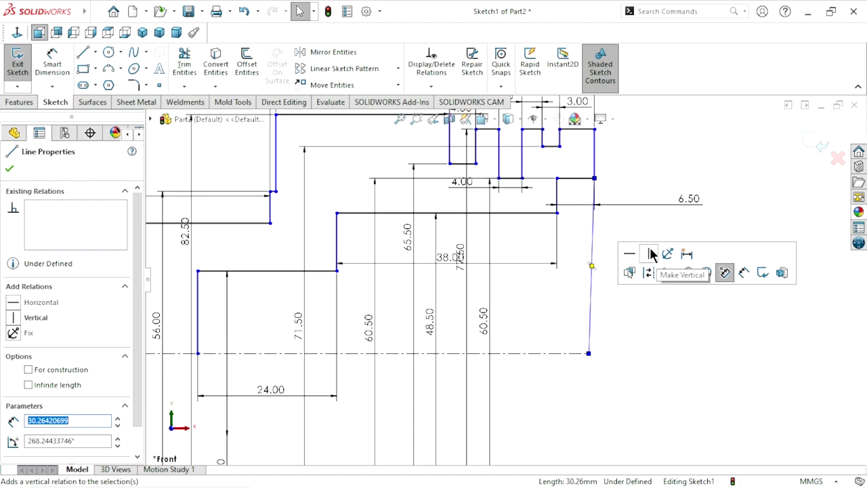
left_click(661, 256)
left_click(640, 371)
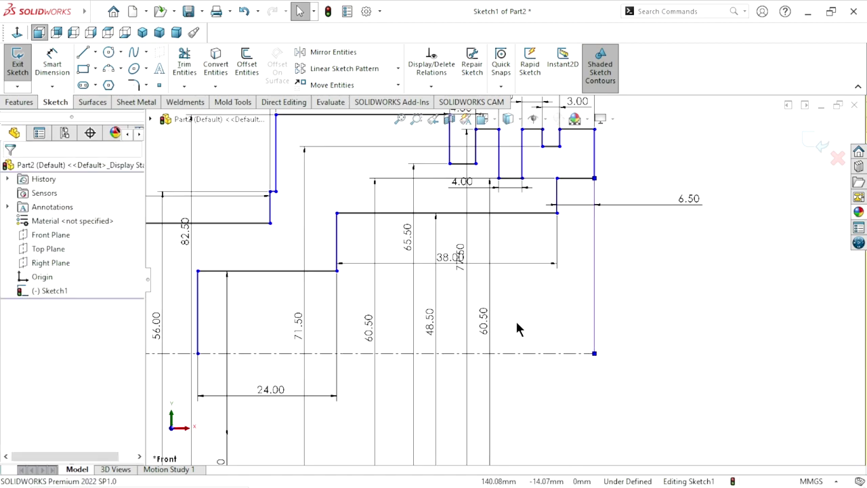
Make the 0.96 mm sloped joint where the 49.50 section begins vertical.
key("z")
key("z")
key("z")
scroll(463, 323, "down", 3)
scroll(467, 291, "down", 3)
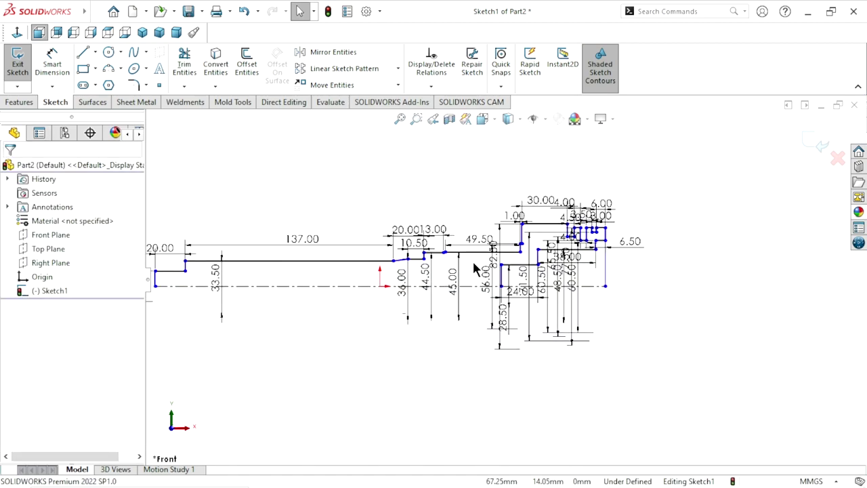
scroll(473, 264, "down", 3)
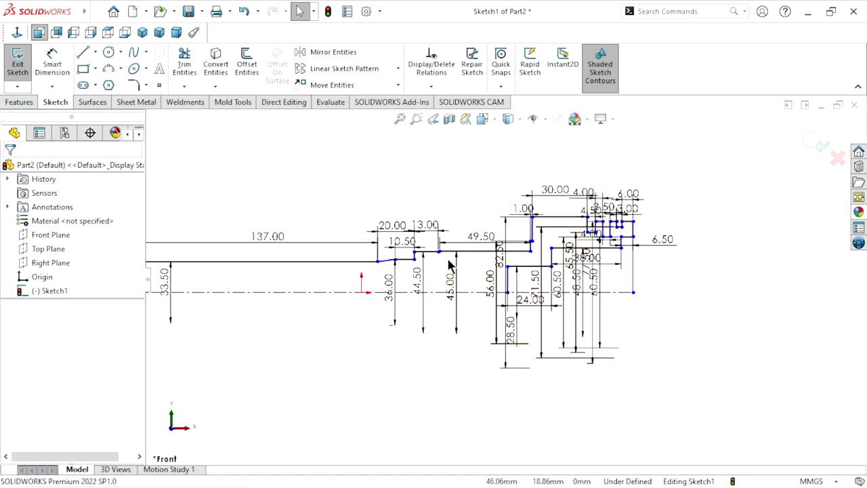
scroll(437, 250, "down", 5)
scroll(457, 257, "down", 2)
scroll(481, 266, "down", 1)
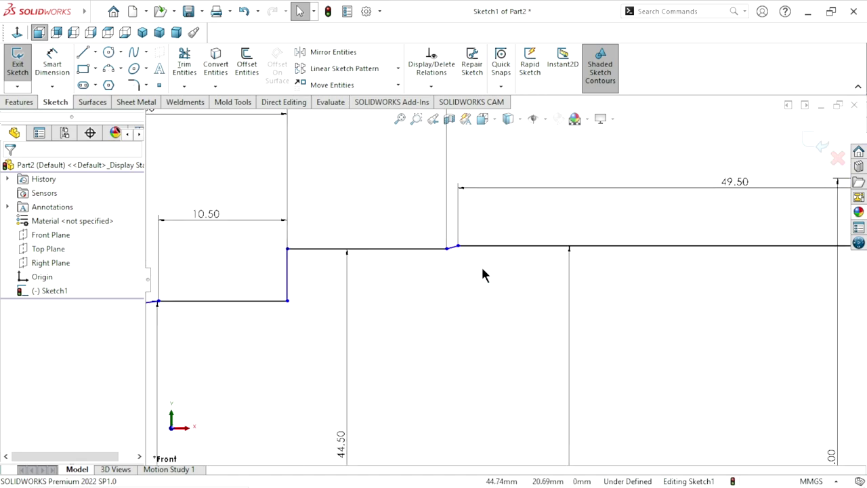
scroll(480, 267, "down", 1)
scroll(410, 292, "up", 3)
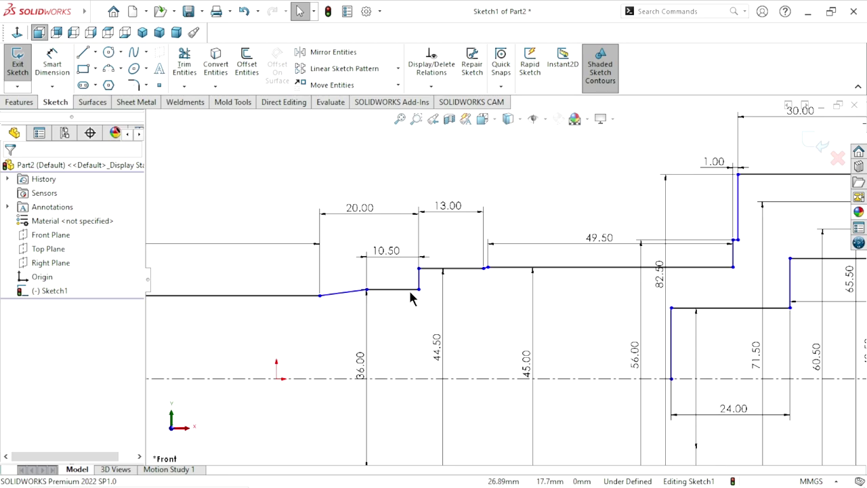
scroll(508, 291, "down", 2)
scroll(507, 289, "down", 2)
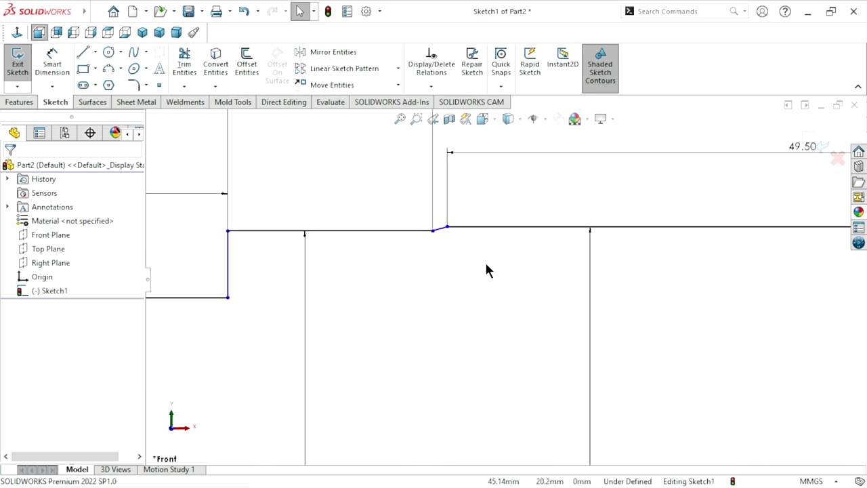
scroll(486, 271, "down", 2)
scroll(451, 236, "down", 1)
scroll(439, 234, "up", 1)
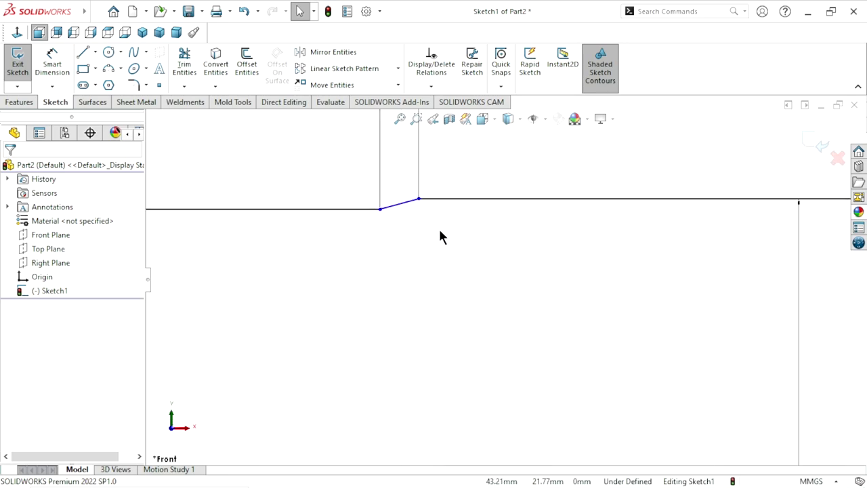
left_click(412, 217)
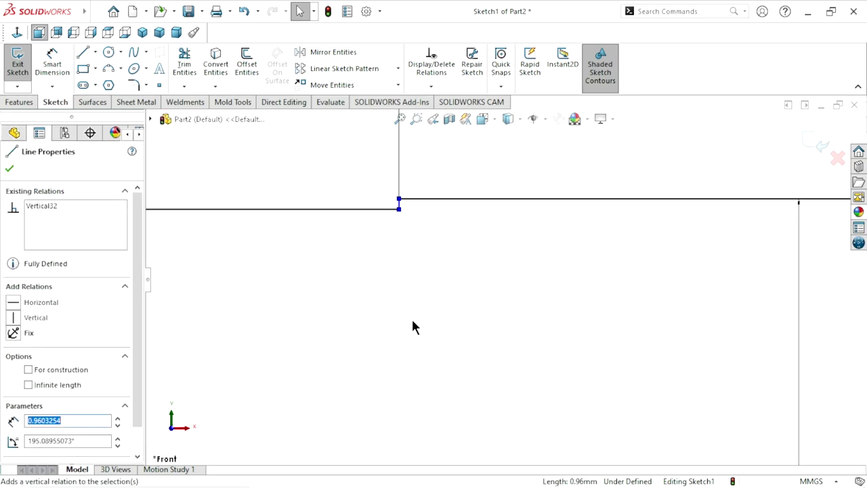
Zoom around the sketch to review the whole shaft profile.
scroll(411, 317, "up", 2)
scroll(409, 319, "up", 2)
scroll(403, 334, "up", 2)
scroll(399, 338, "up", 2)
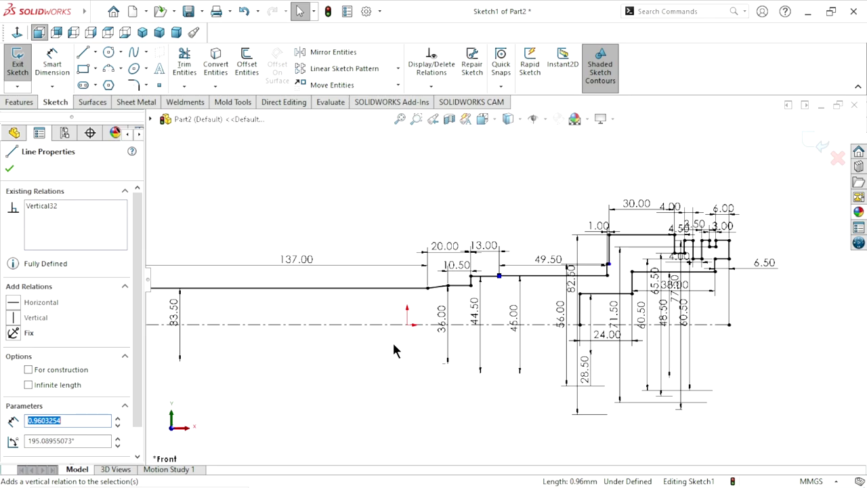
scroll(392, 345, "up", 1)
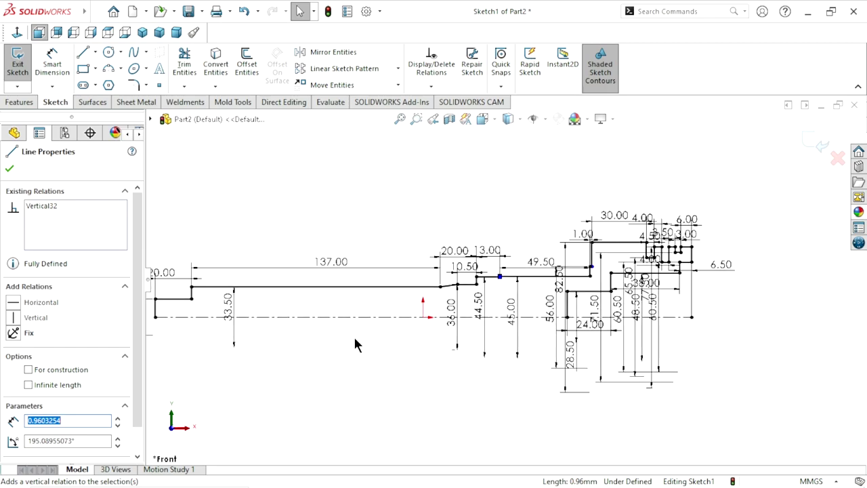
scroll(393, 337, "down", 1)
scroll(522, 287, "down", 3)
scroll(512, 289, "down", 3)
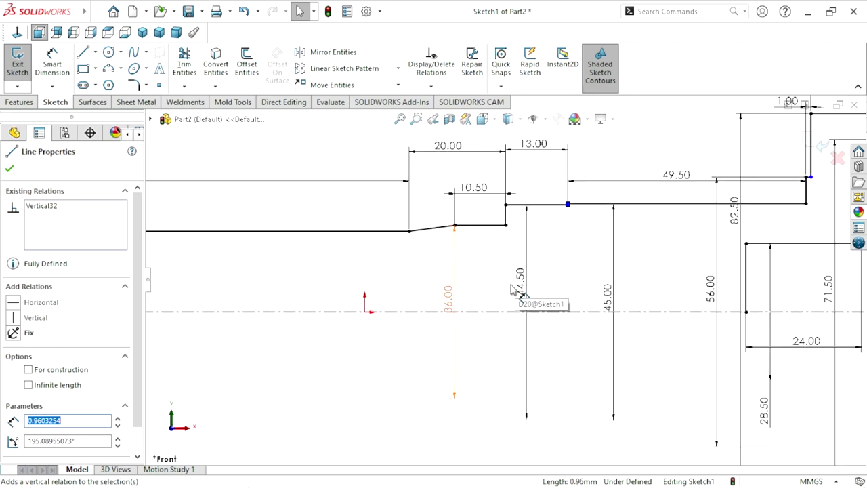
scroll(514, 284, "up", 3)
scroll(766, 196, "down", 4)
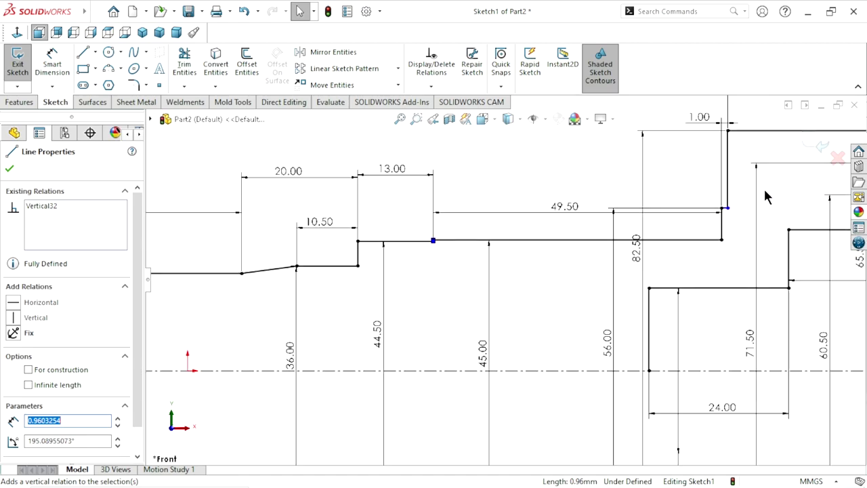
scroll(765, 196, "down", 1)
scroll(474, 261, "up", 5)
scroll(488, 291, "up", 2)
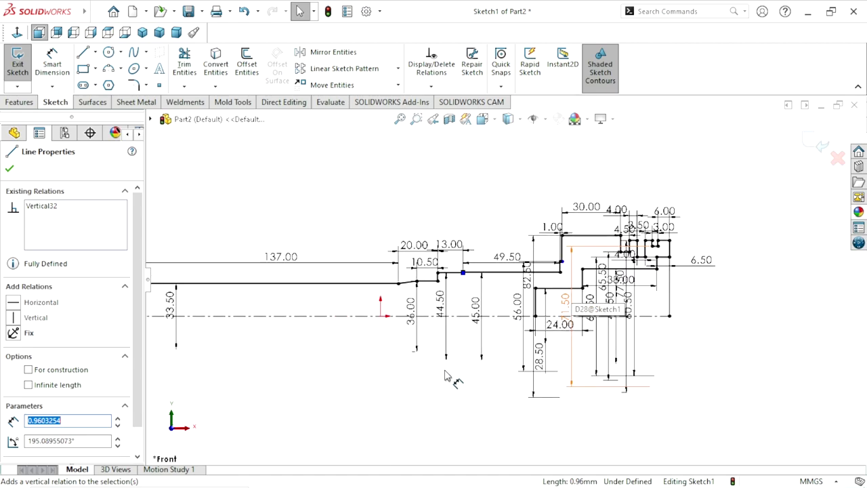
Add a midpoint relation placing the origin at the centerline's middle, then fit the profile in view.
left_click(346, 391)
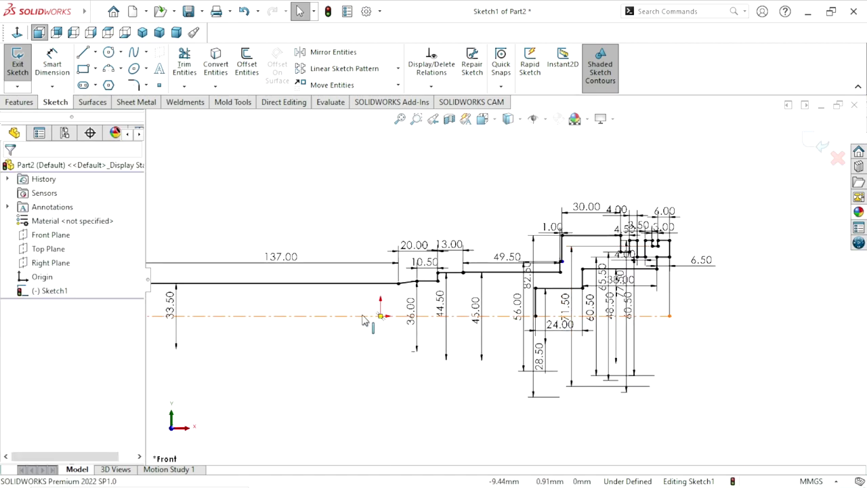
left_click(381, 316)
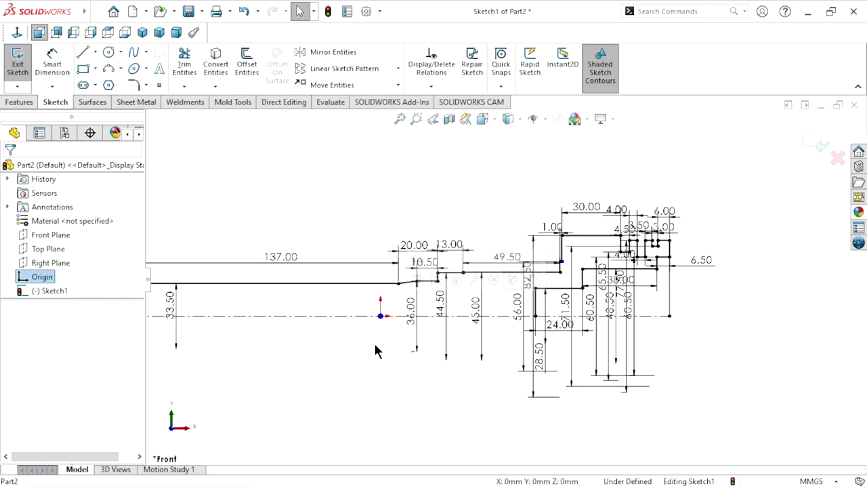
scroll(396, 338, "down", 2)
scroll(393, 349, "down", 1)
left_click(391, 365)
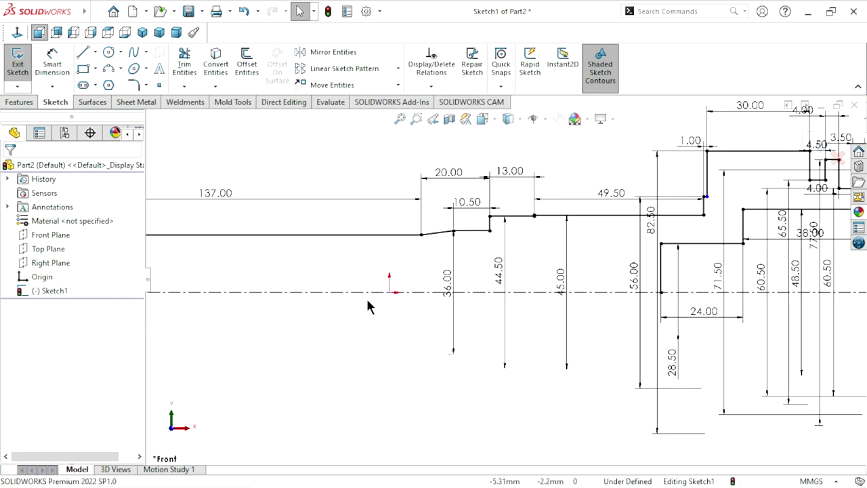
left_click(391, 292)
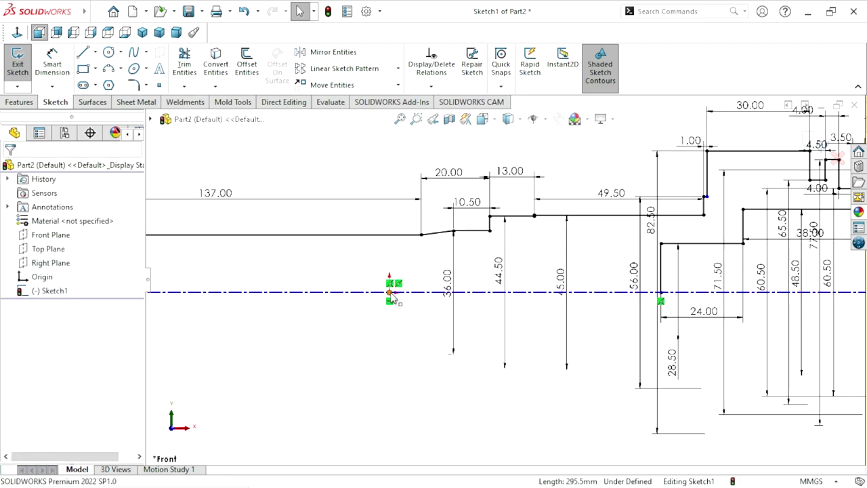
left_click(390, 294, "ctrl")
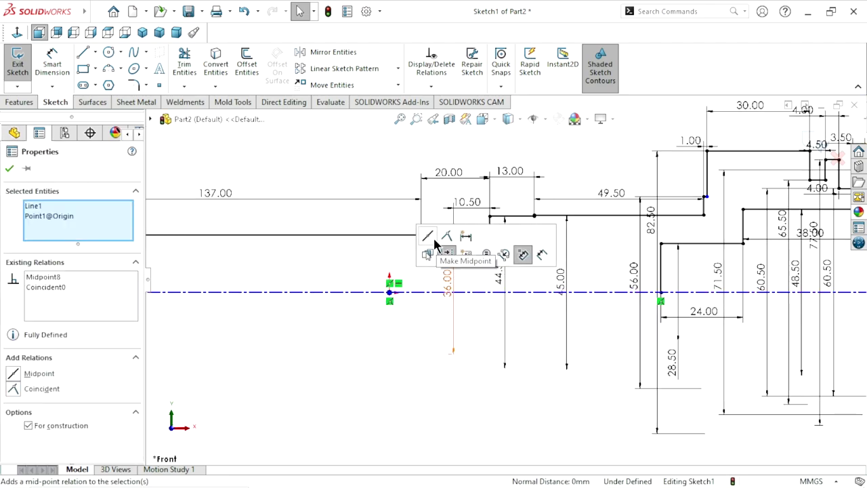
left_click(433, 238)
left_click(10, 170)
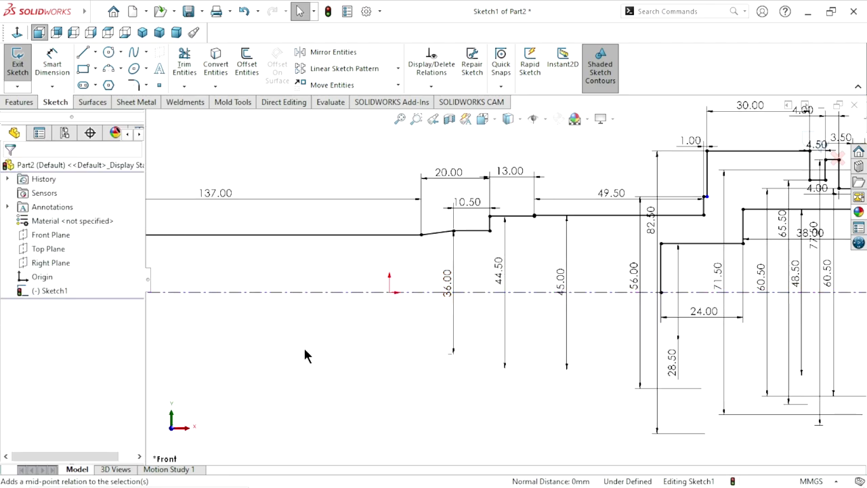
key("f")
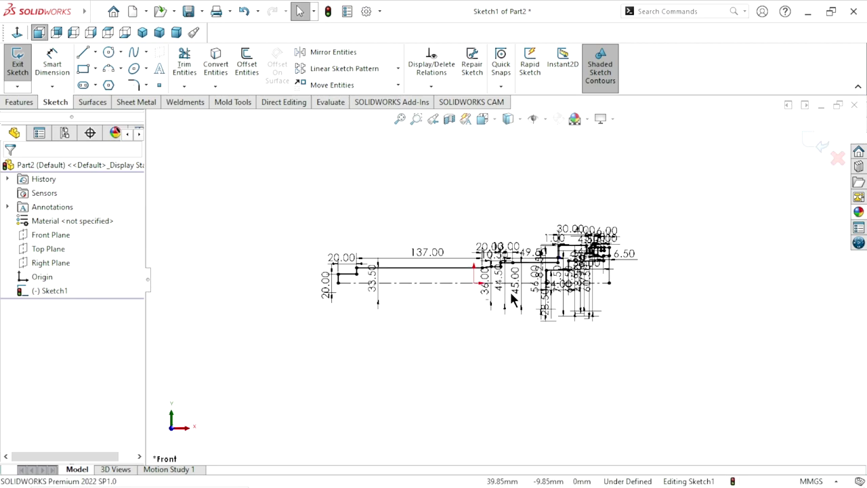
Revolve the profile region 360° Blind about the centerline to create Revolve1.
left_click(26, 101)
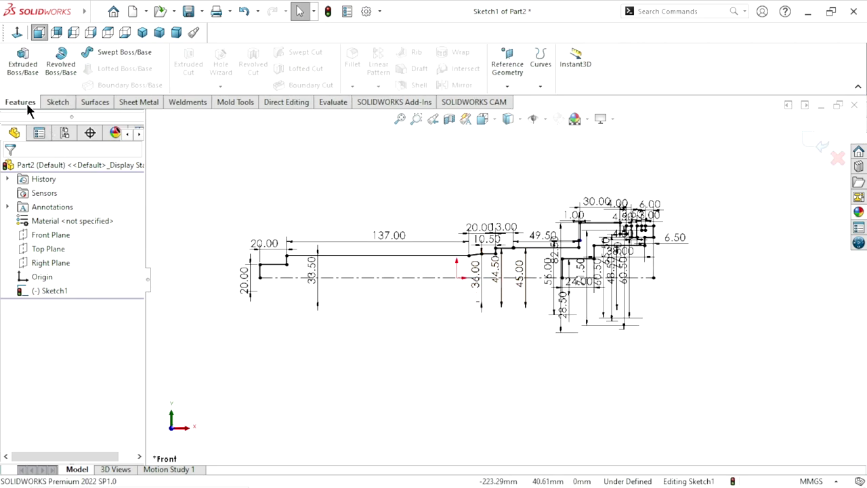
left_click(62, 63)
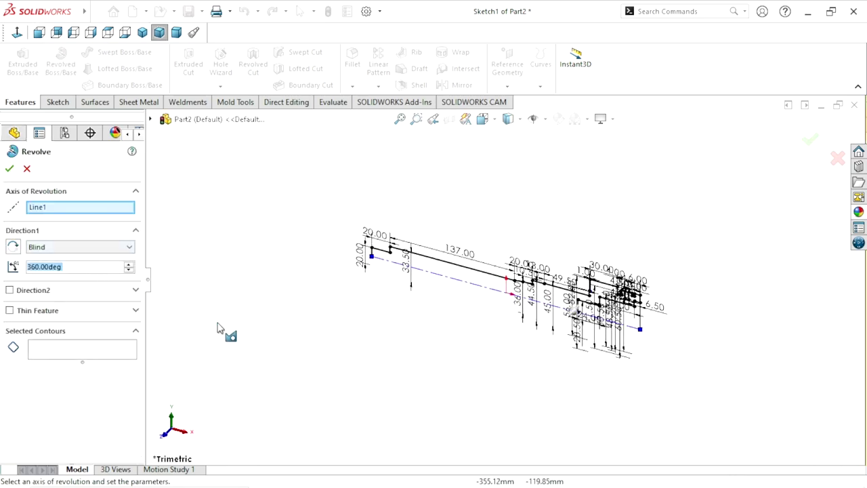
scroll(576, 344, "down", 3)
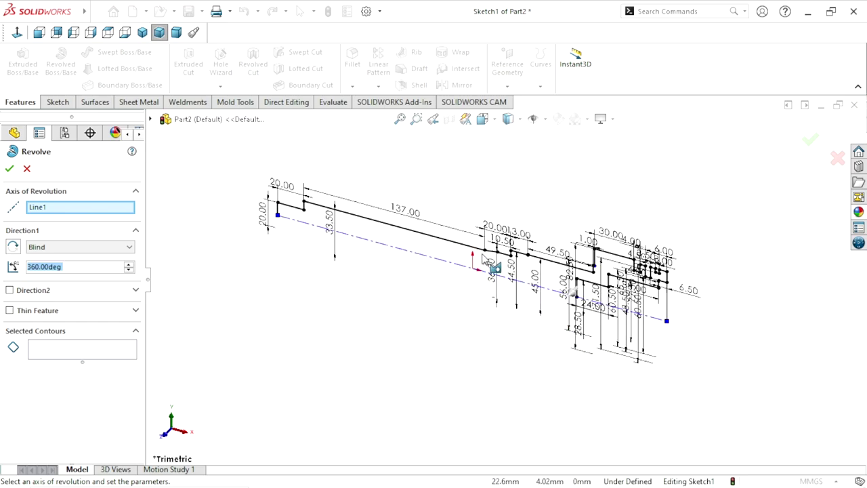
scroll(482, 261, "down", 2)
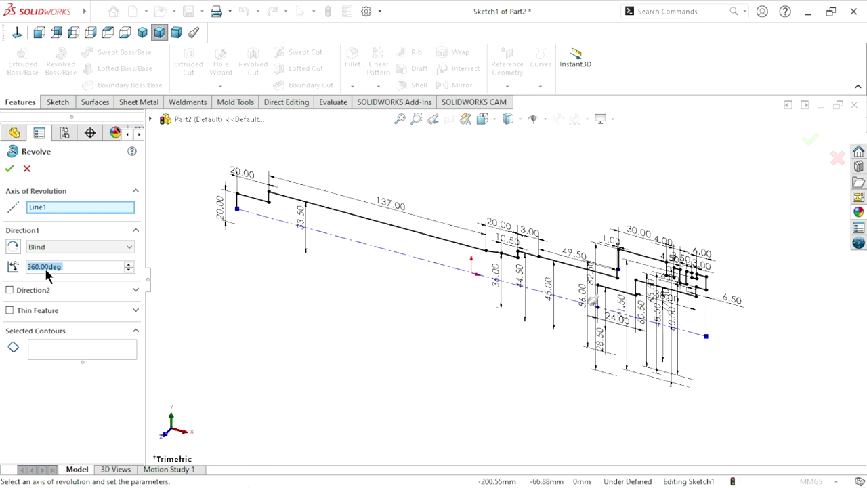
right_click(44, 211)
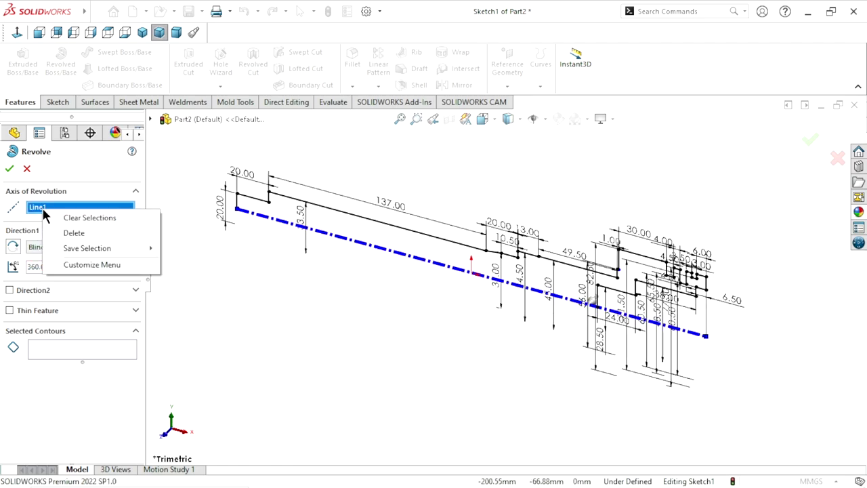
left_click(52, 213)
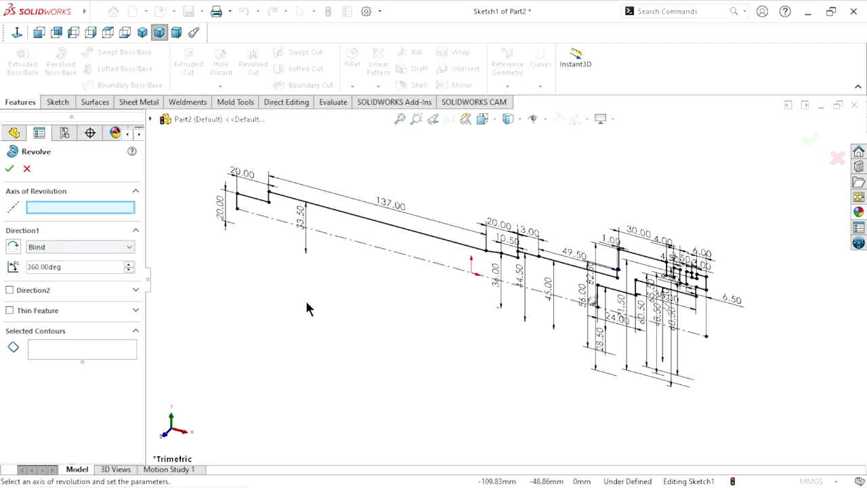
left_click(413, 260)
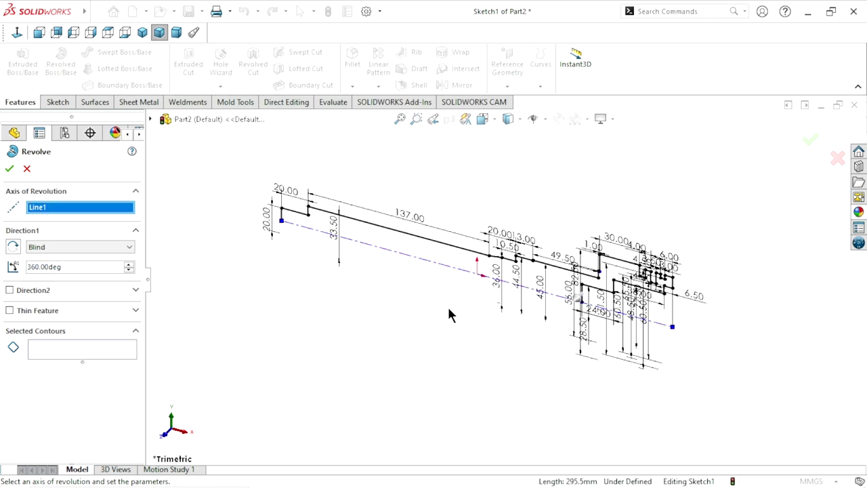
left_click(76, 346)
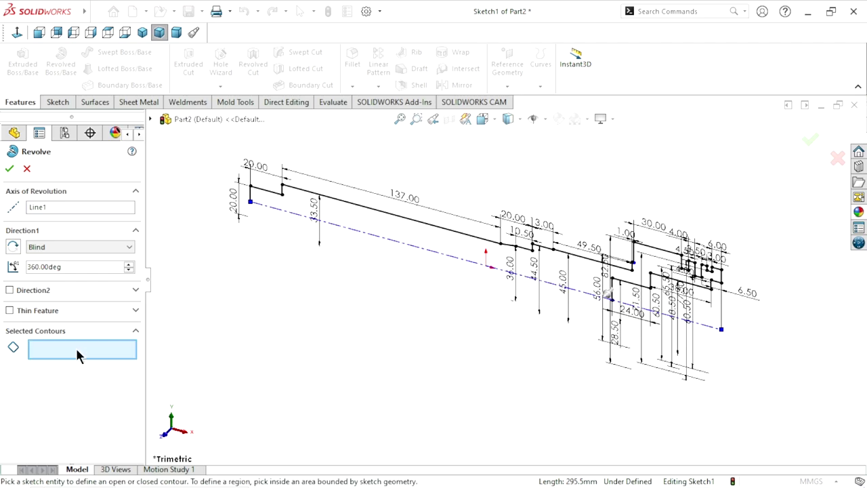
left_click(446, 251)
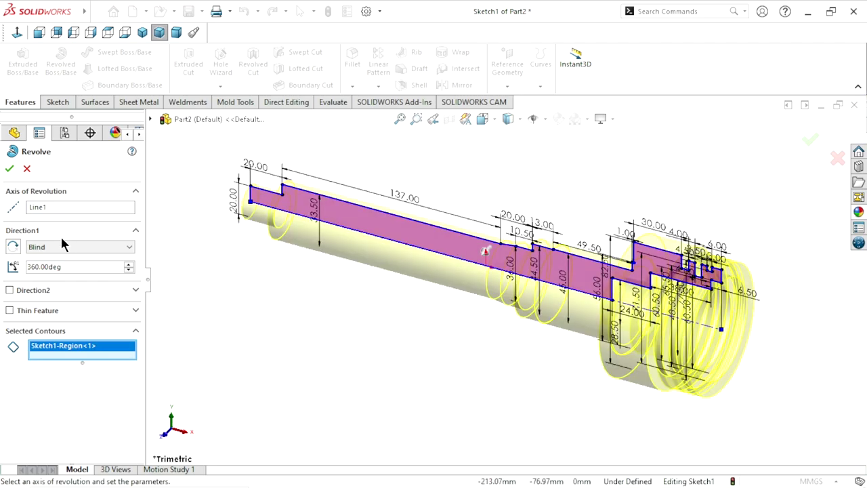
left_click(11, 170)
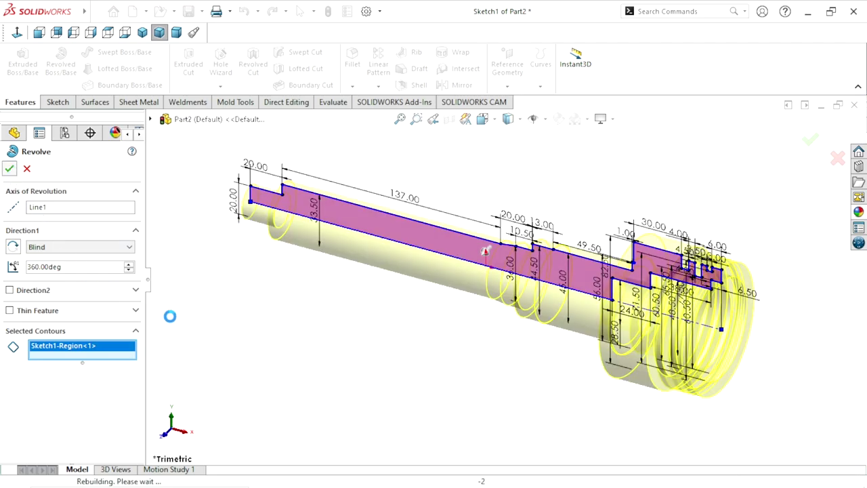
left_click(360, 353)
Orbit and zoom onto the flanged end, then select the flange's front ring face.
scroll(508, 339, "up", 2)
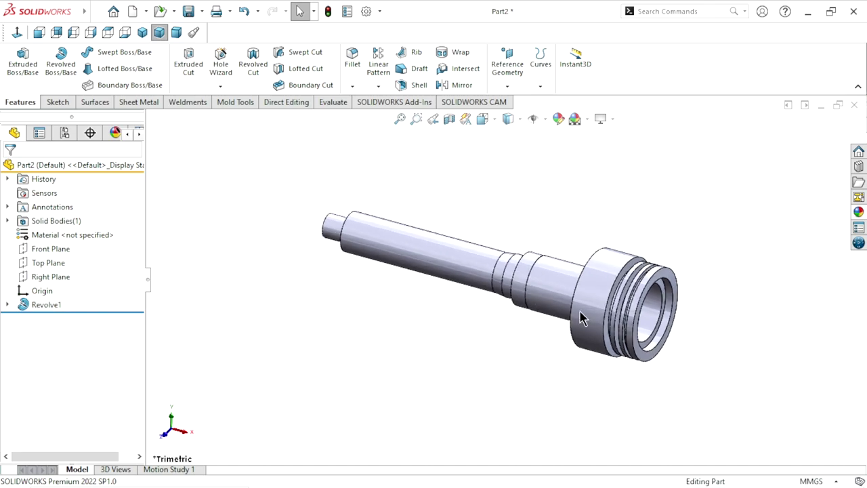
scroll(580, 315, "down", 2)
mouse_move(479, 379)
middle_mouse_down()
mouse_move(535, 241)
mouse_move(469, 230)
mouse_move(490, 275)
middle_mouse_up()
scroll(505, 302, "down", 1)
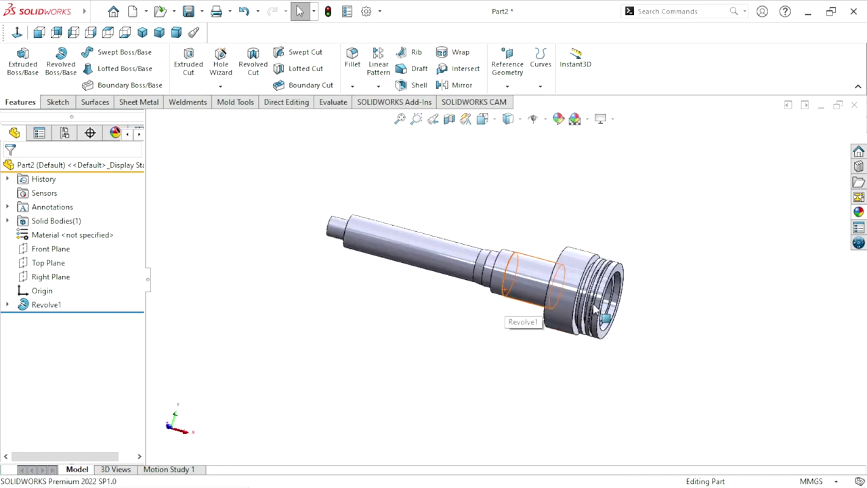
scroll(506, 311, "down", 1)
scroll(507, 312, "down", 1)
mouse_move(506, 316)
middle_mouse_down()
mouse_move(679, 275)
mouse_move(694, 291)
mouse_move(682, 310)
mouse_move(652, 305)
mouse_move(634, 291)
mouse_move(654, 356)
mouse_move(540, 348)
middle_mouse_up()
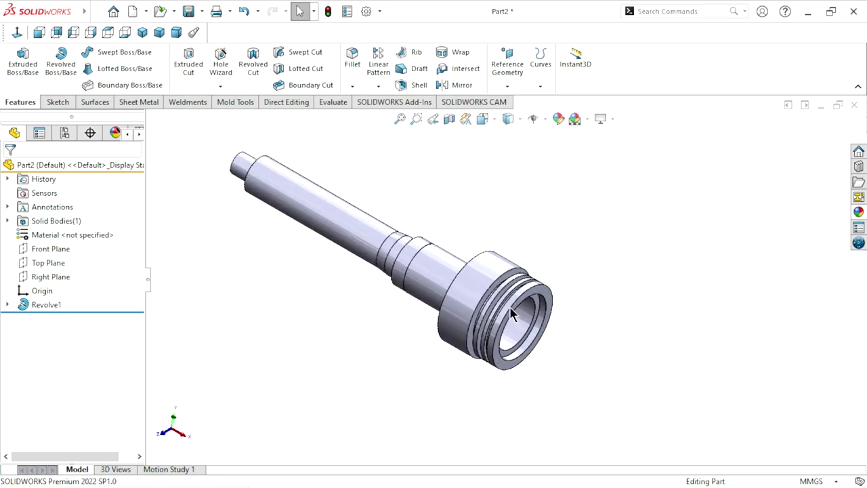
scroll(512, 311, "down", 2)
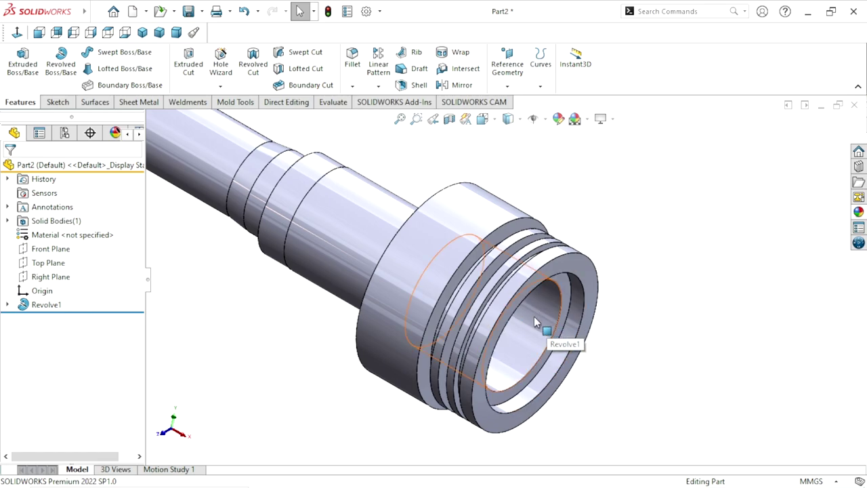
middle_click_drag(457, 316, 484, 293)
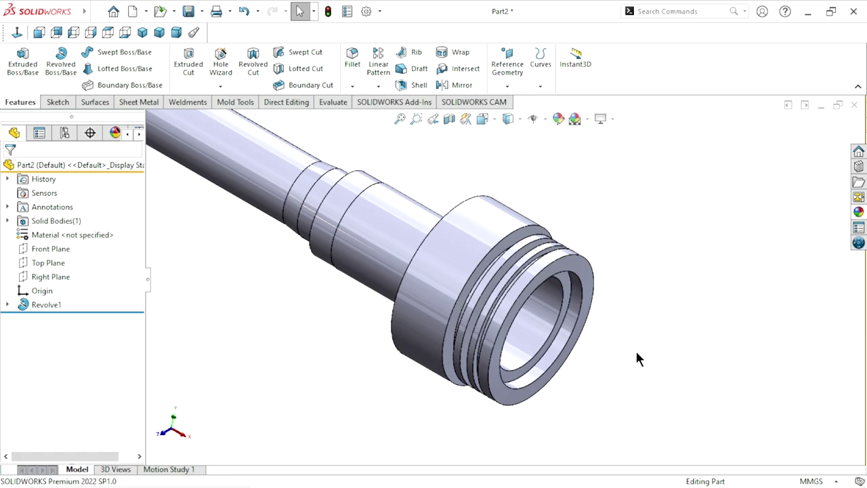
scroll(589, 349, "up", 3)
scroll(582, 345, "down", 3)
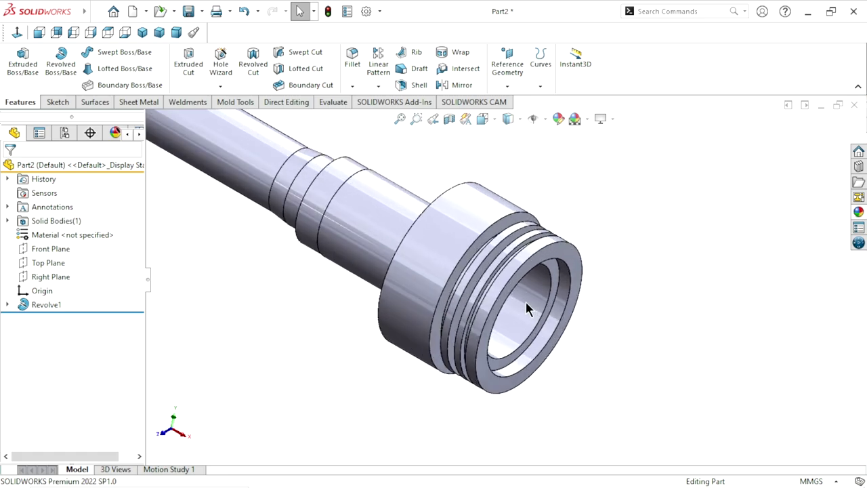
left_click(574, 269)
Start a sketch on the flange face and draw a circle above the shaft end.
left_click(621, 218)
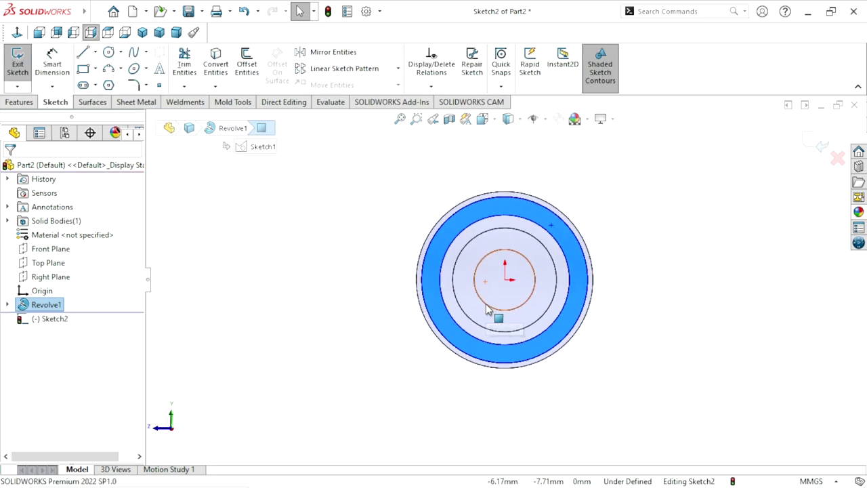
scroll(532, 209, "down", 3)
scroll(489, 271, "up", 5)
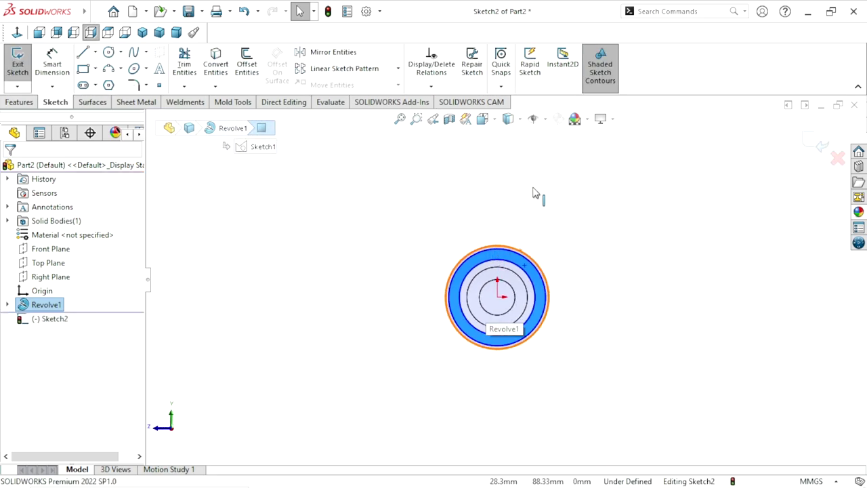
scroll(521, 203, "up", 2)
scroll(503, 172, "down", 2)
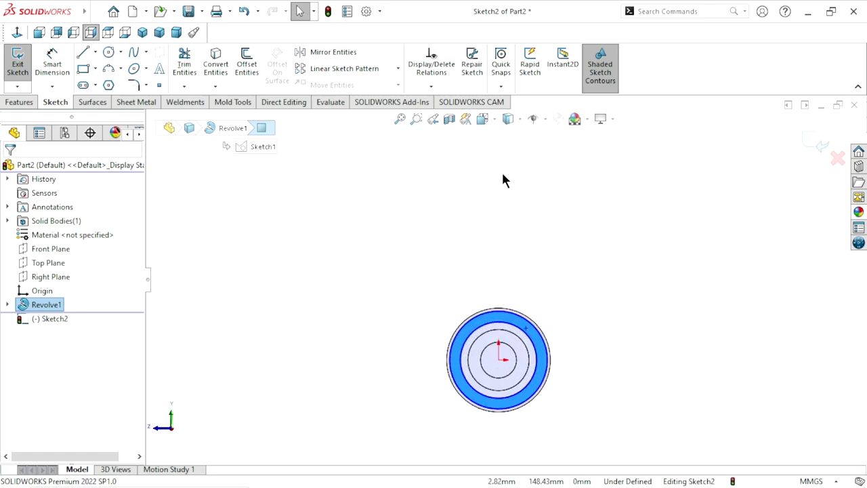
left_click(108, 53)
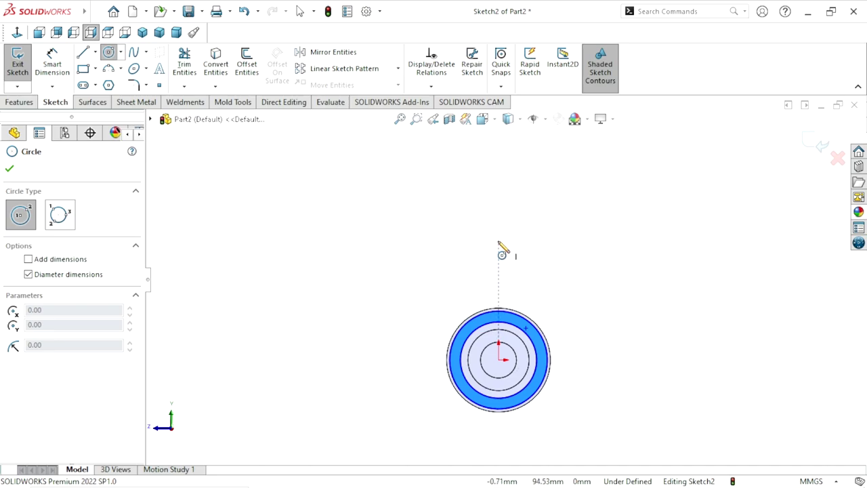
left_click(497, 212)
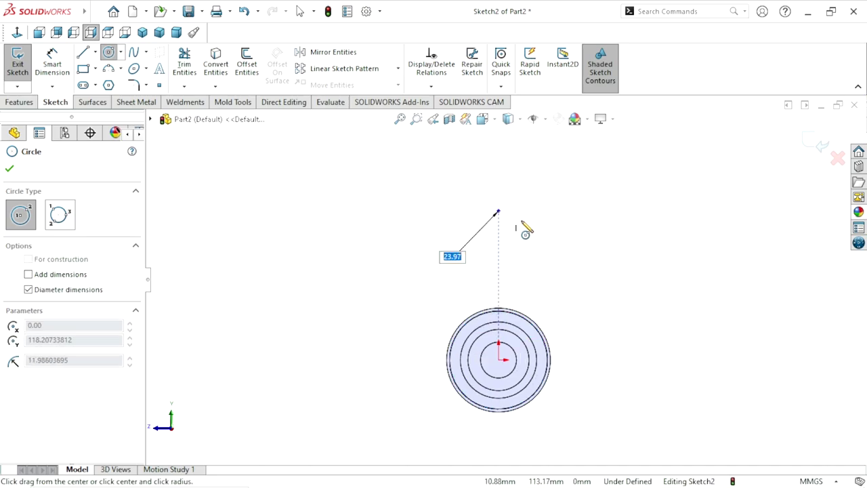
left_click(579, 243)
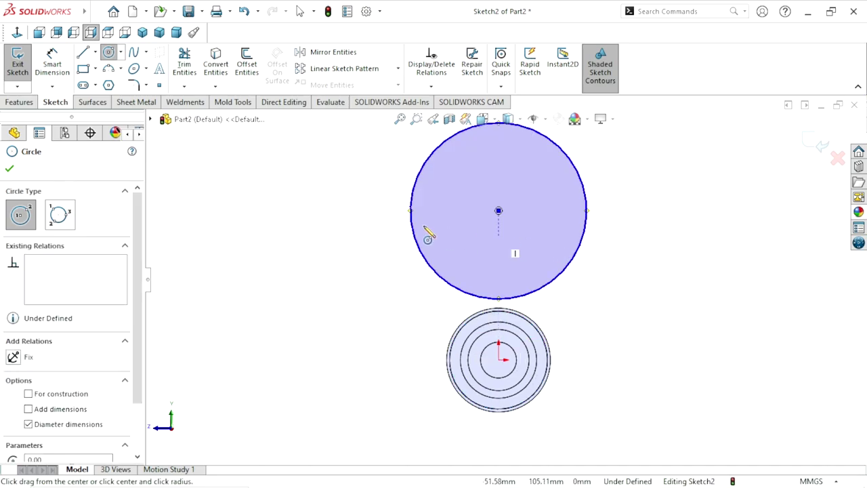
key("Escape")
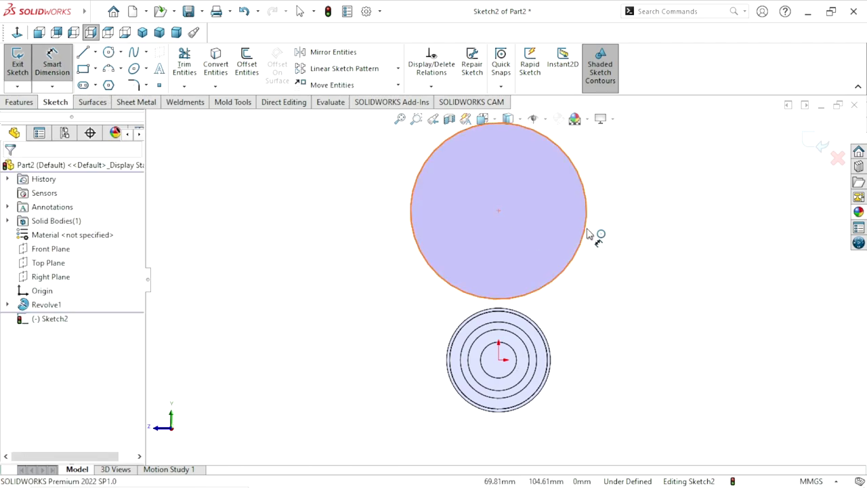
Dimension the circle's diameter as 220 mm.
left_click(591, 235)
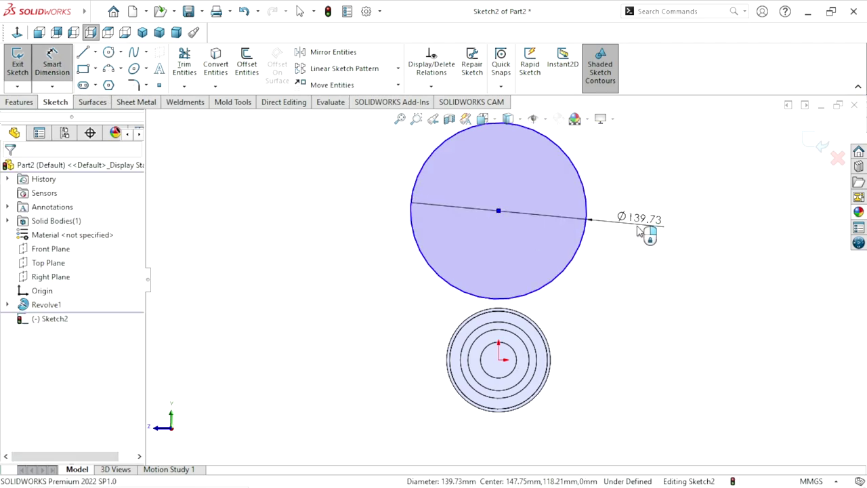
left_click(638, 231)
type("22")
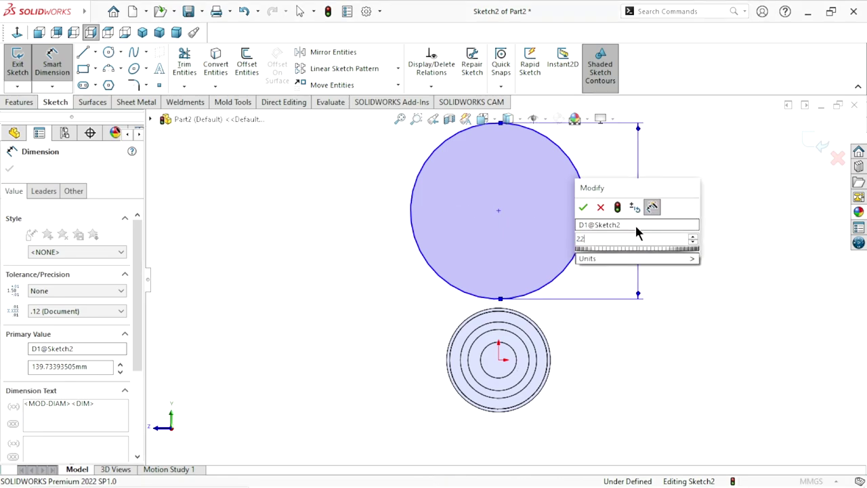
type("0")
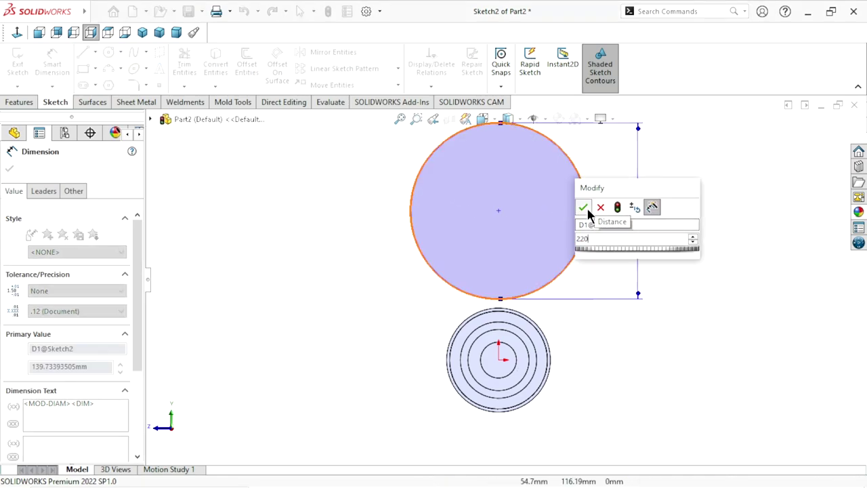
key("Escape")
key("f")
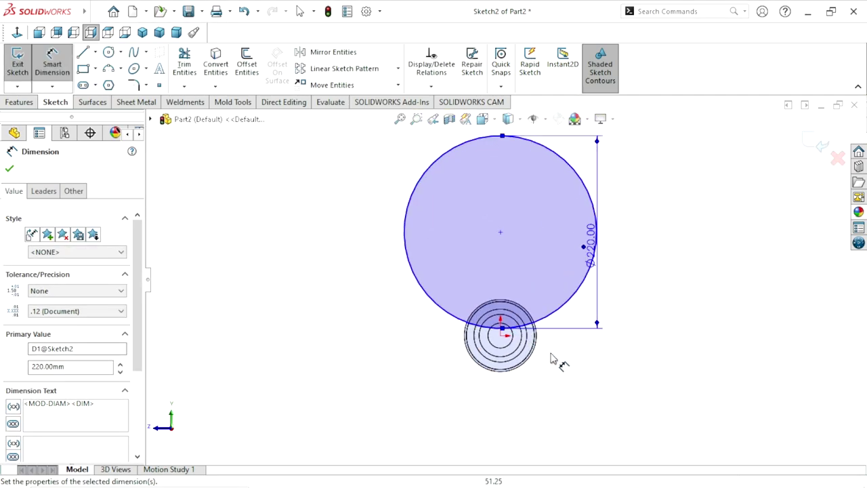
left_click(9, 168)
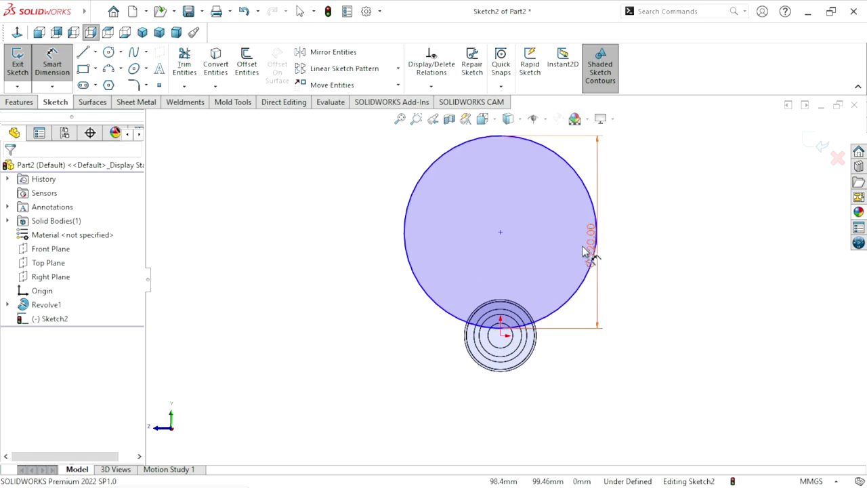
Drag the Ø220 circle's centre upward.
left_click(501, 231)
left_click_drag(501, 231, 500, 203)
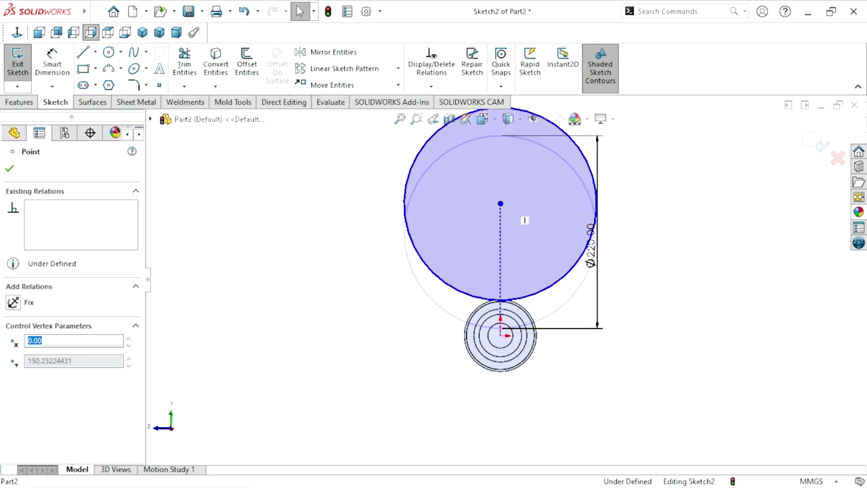
left_click(292, 276)
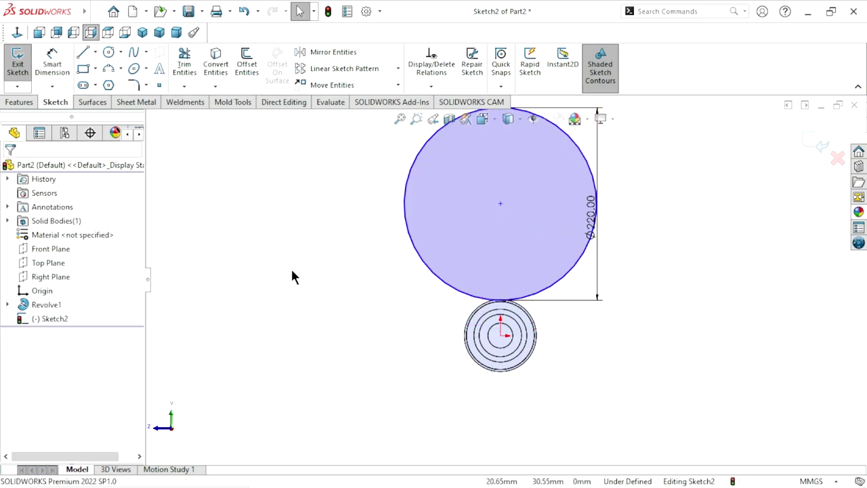
Dimension the origin to the circle's lower edge as 32.5 mm.
left_click(52, 62)
left_click(500, 204)
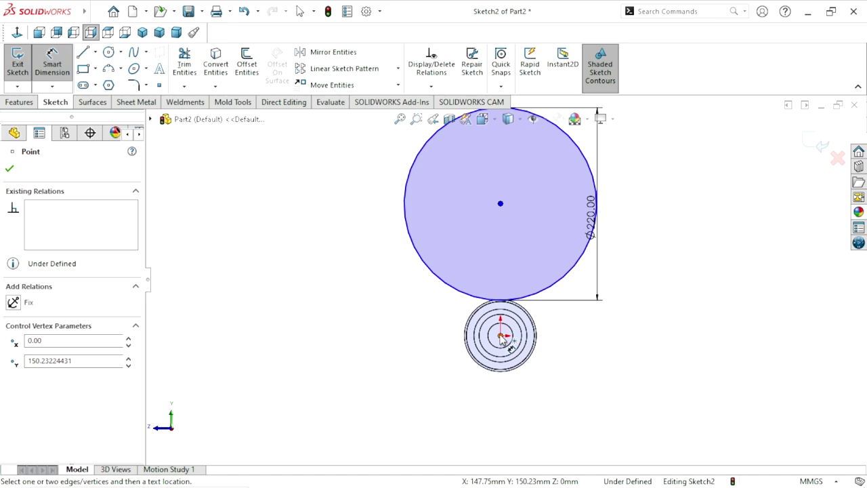
key("Escape")
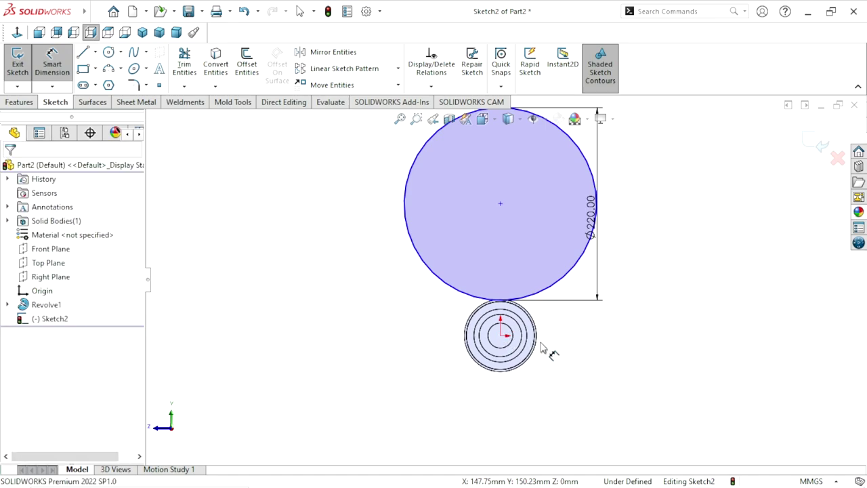
scroll(547, 352, "down", 2)
scroll(535, 332, "down", 2)
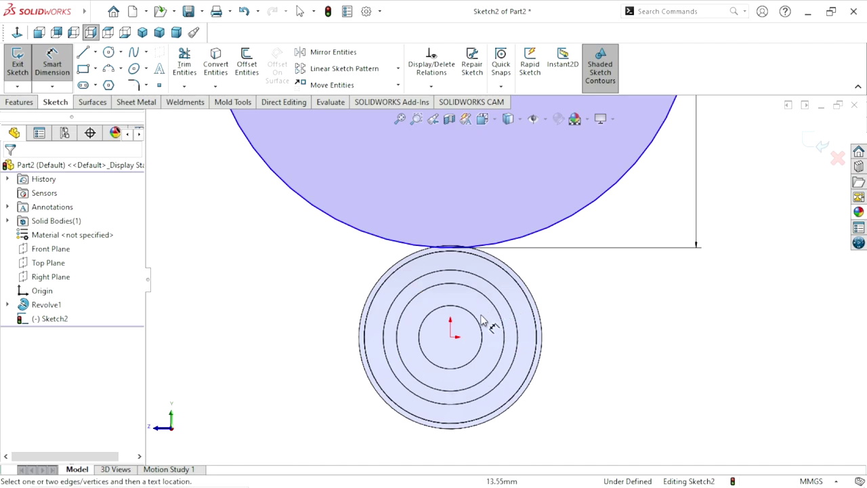
left_click(451, 337)
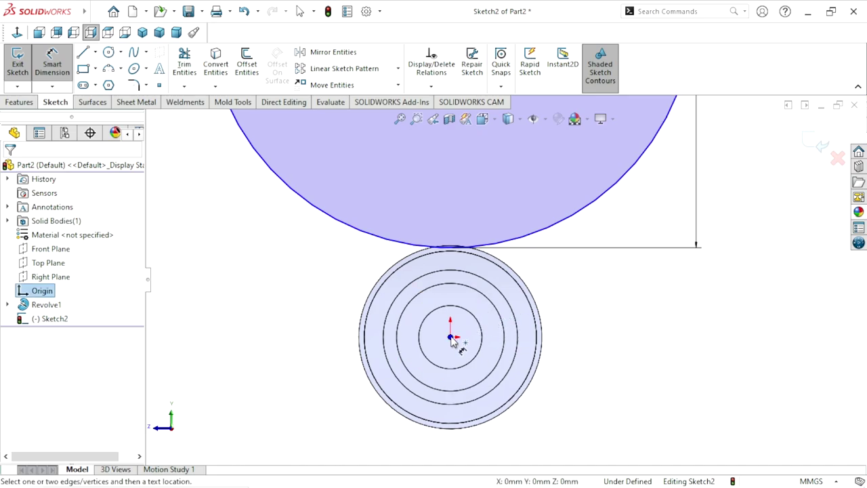
left_click(424, 248)
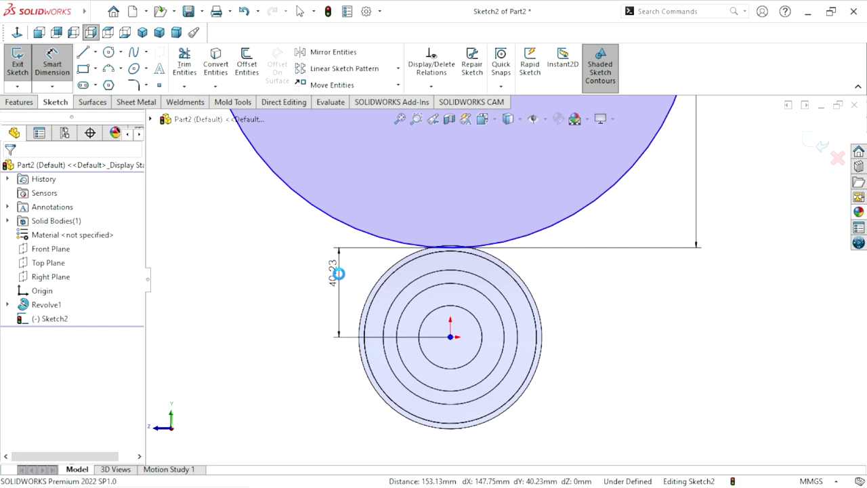
left_click(339, 273)
type("32.5")
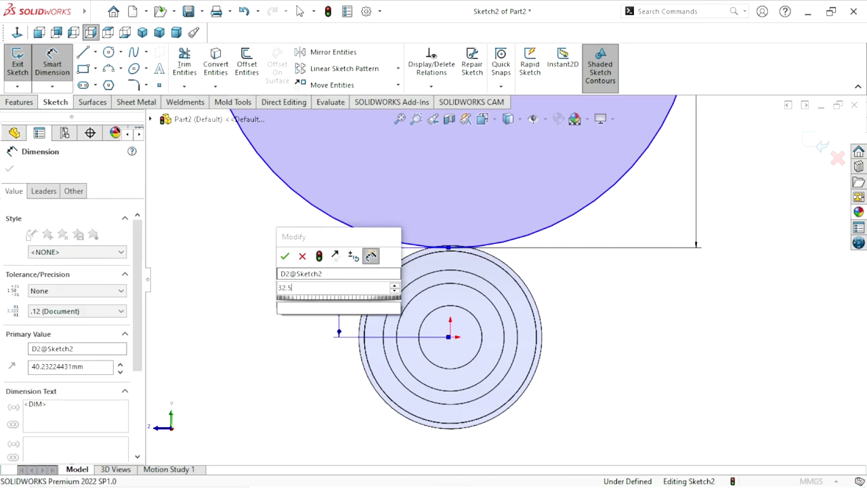
left_click(286, 256)
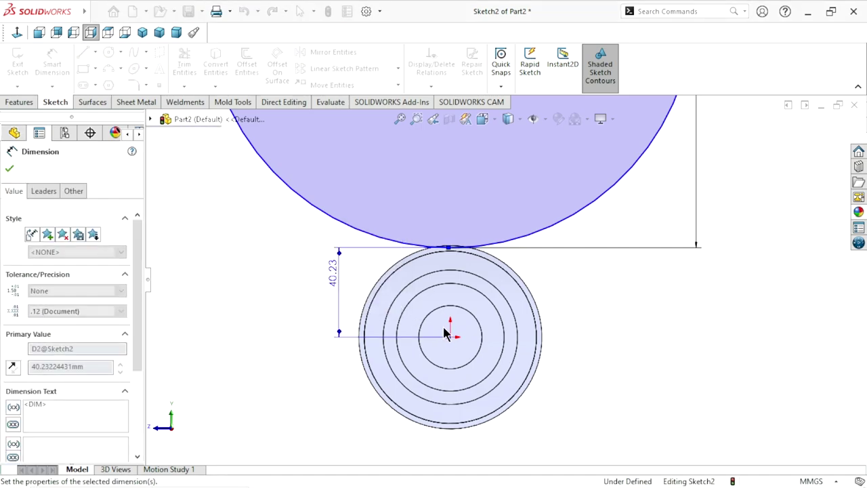
scroll(465, 318, "up", 4)
scroll(515, 291, "up", 1)
scroll(554, 274, "up", 1)
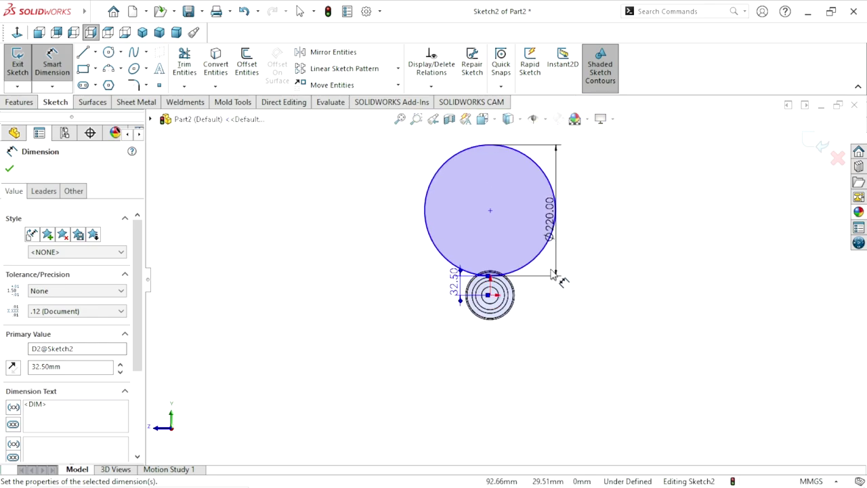
scroll(559, 203, "down", 1)
left_click(3, 166)
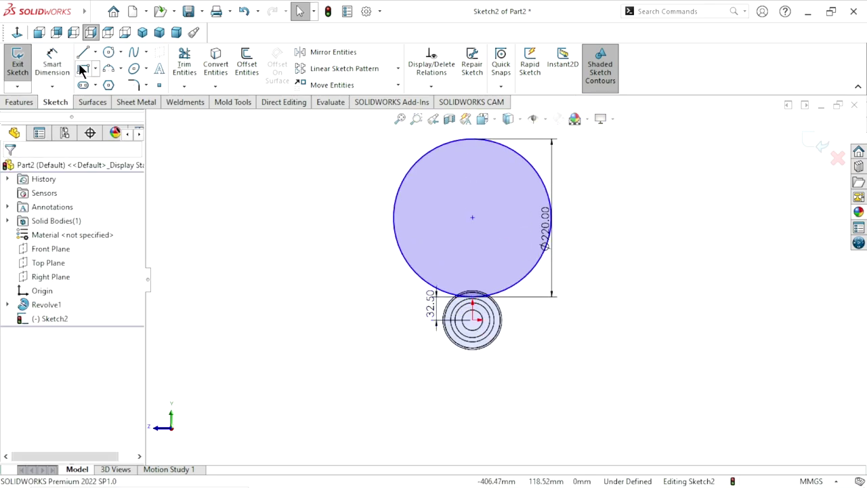
Draw a vertical centreline from the circle's centre down to the origin.
left_click(96, 51)
left_click(94, 84)
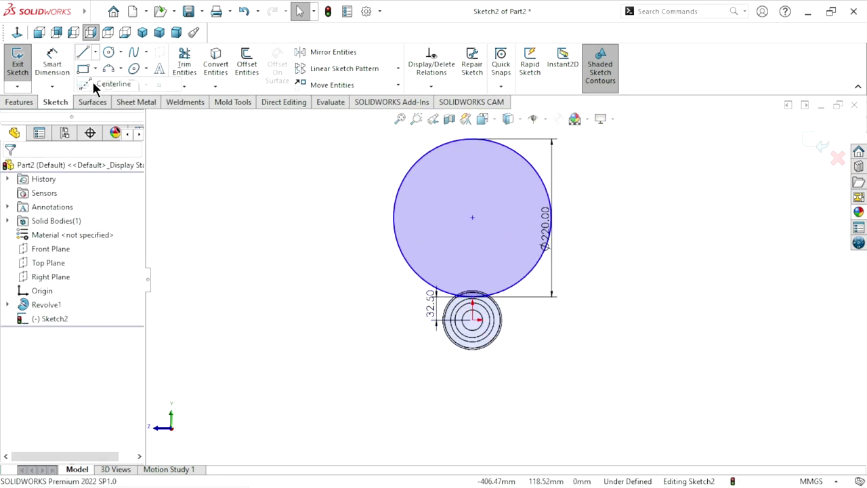
left_click(472, 218)
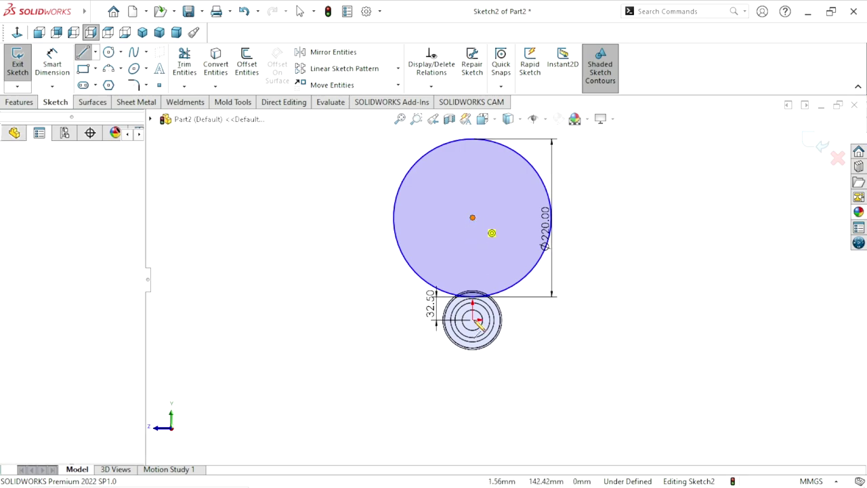
left_click(472, 319)
right_click(575, 332)
left_click(572, 333)
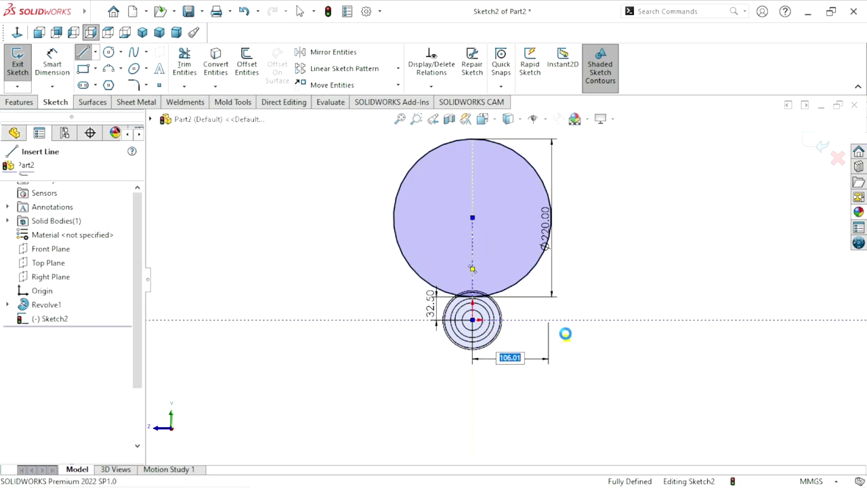
scroll(503, 283, "down", 2)
left_click(452, 253)
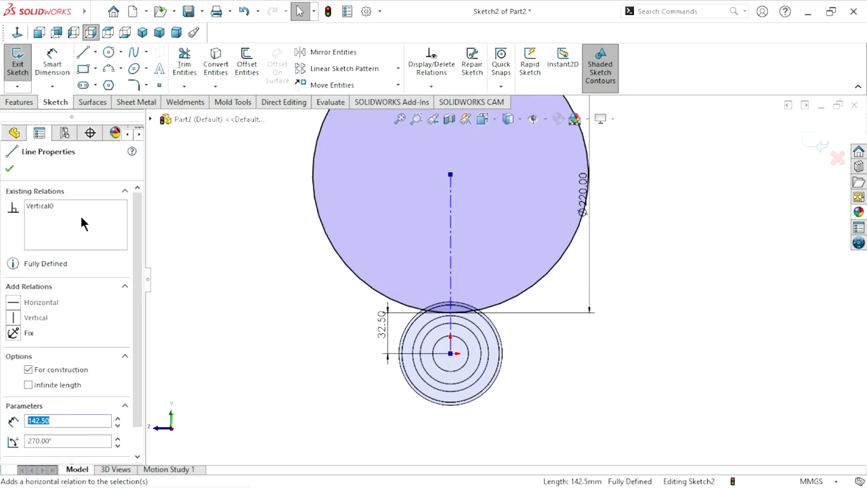
left_click(9, 169)
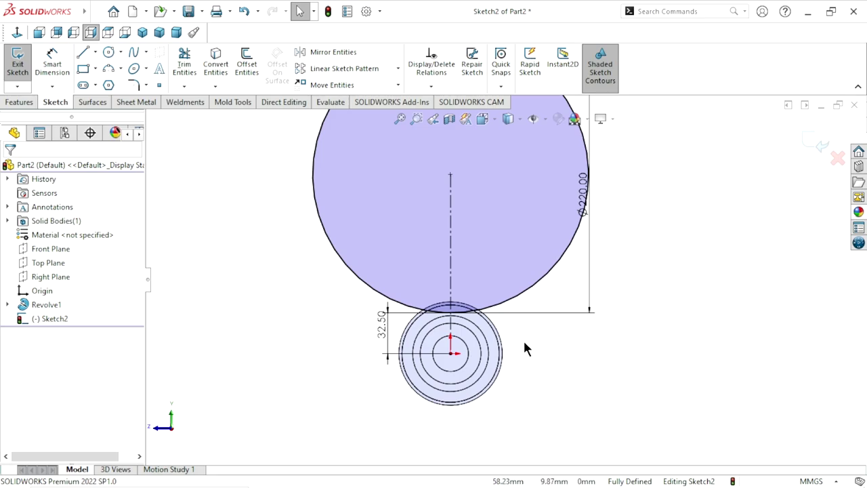
scroll(526, 329, "up", 3)
Start a cut-extrude and try the Up To Next end condition, orbiting to check it.
left_click(22, 103)
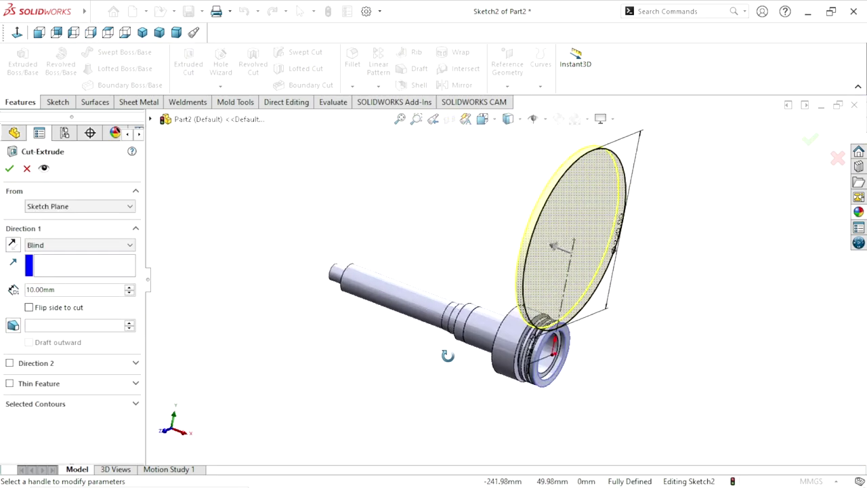
scroll(553, 334, "down", 2)
scroll(541, 319, "down", 3)
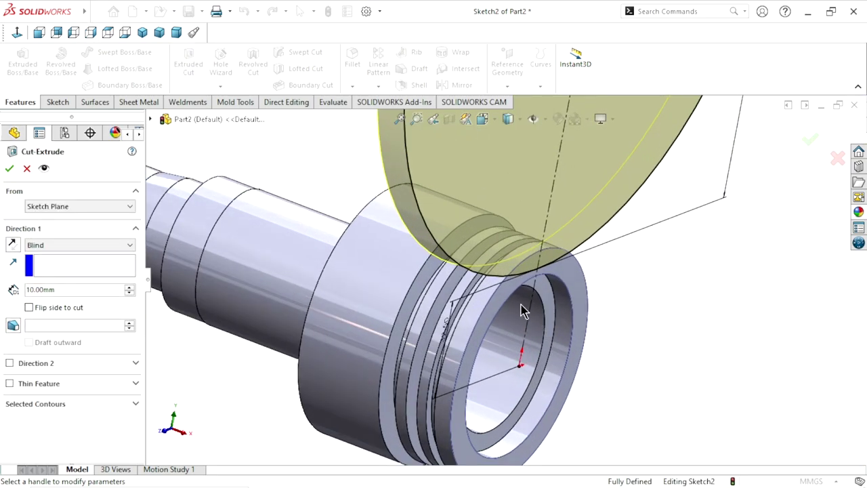
scroll(497, 311, "up", 1)
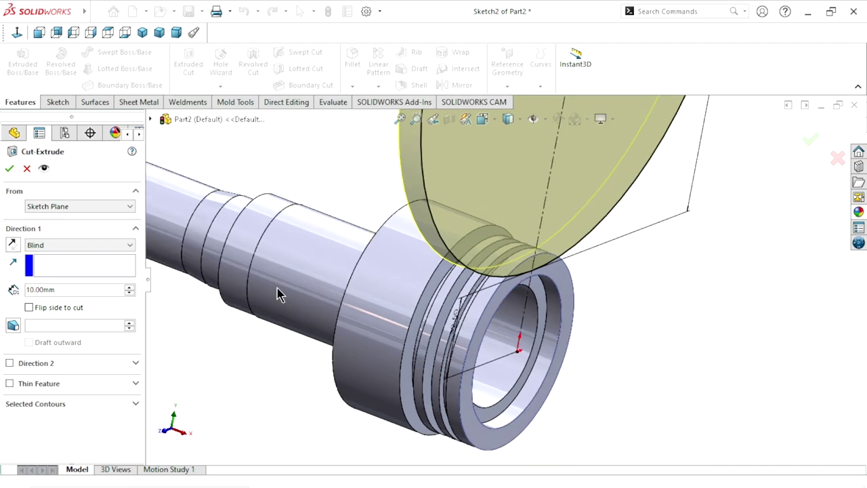
left_click(76, 245)
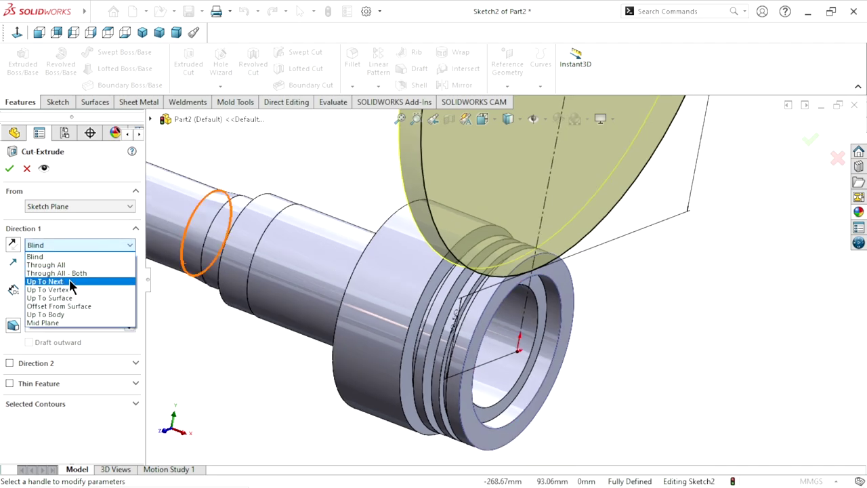
left_click(69, 280)
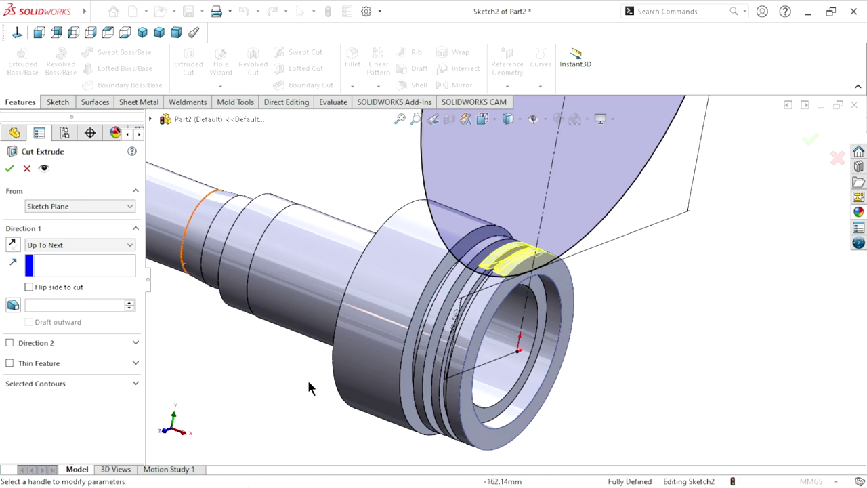
middle_click_drag(308, 382, 533, 402)
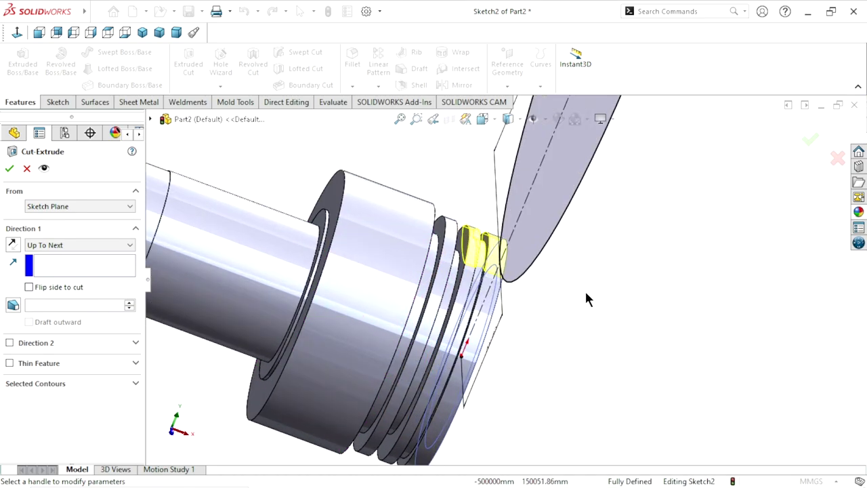
scroll(497, 276, "down", 2)
scroll(496, 276, "down", 2)
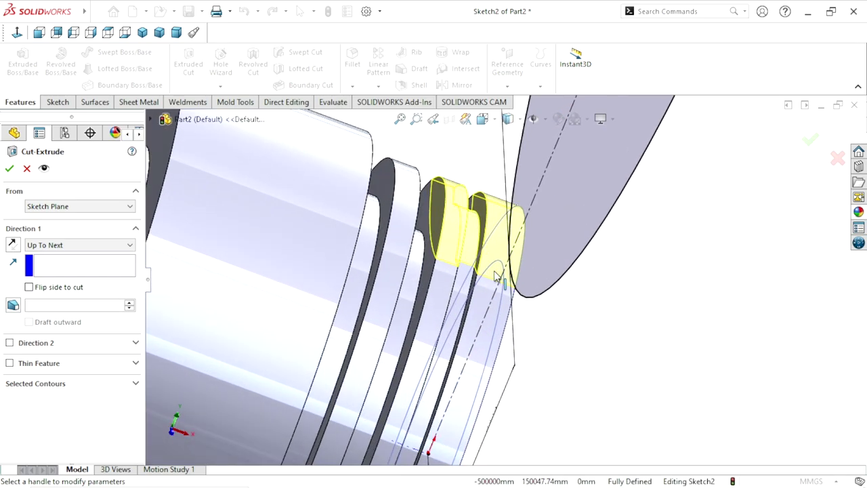
scroll(505, 254, "down", 1)
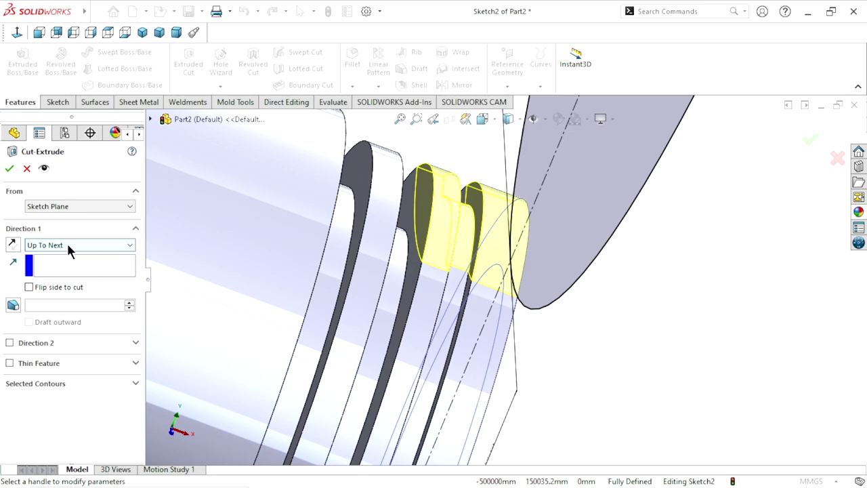
Set the cut to end Up To Surface at the slot face and confirm Cut-Extrude1.
left_click(123, 247)
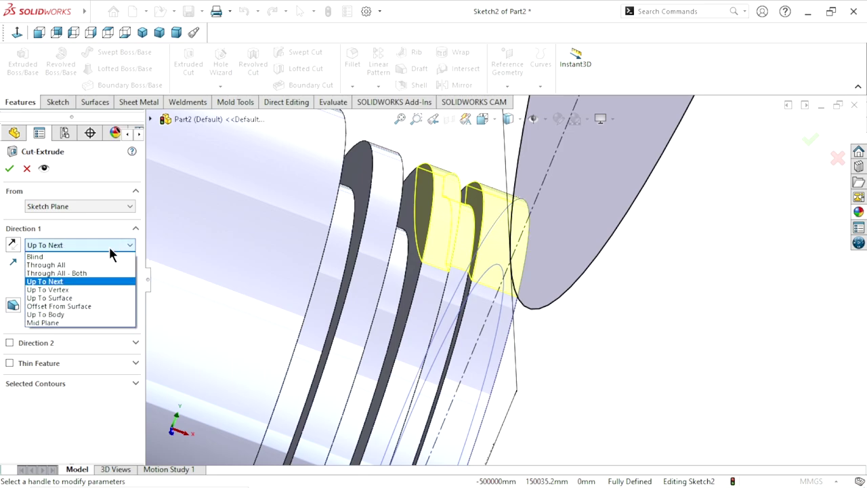
left_click(68, 298)
left_click(477, 197)
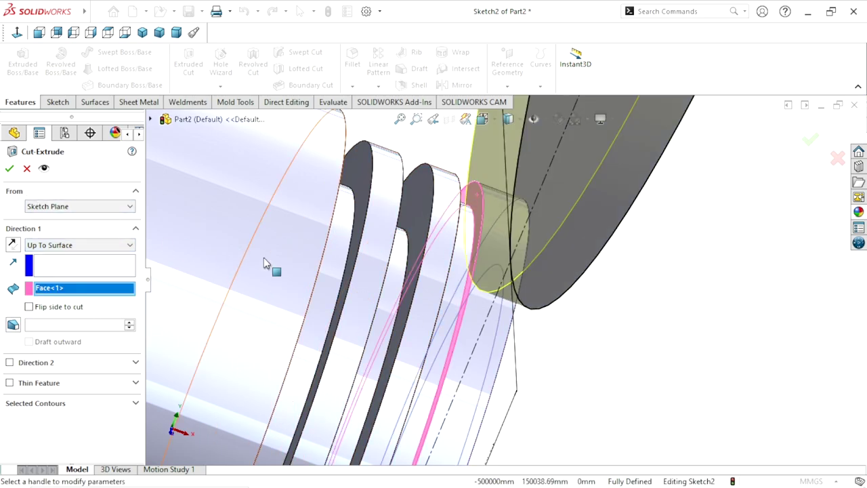
scroll(406, 264, "up", 2)
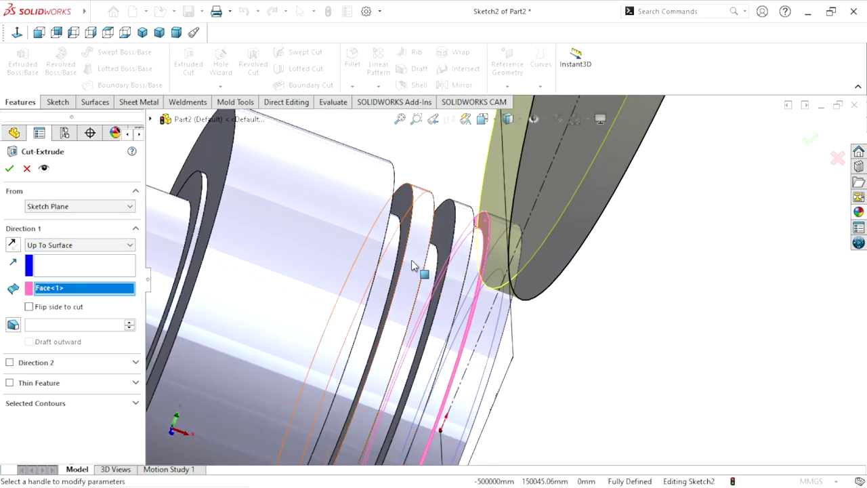
left_click(403, 198)
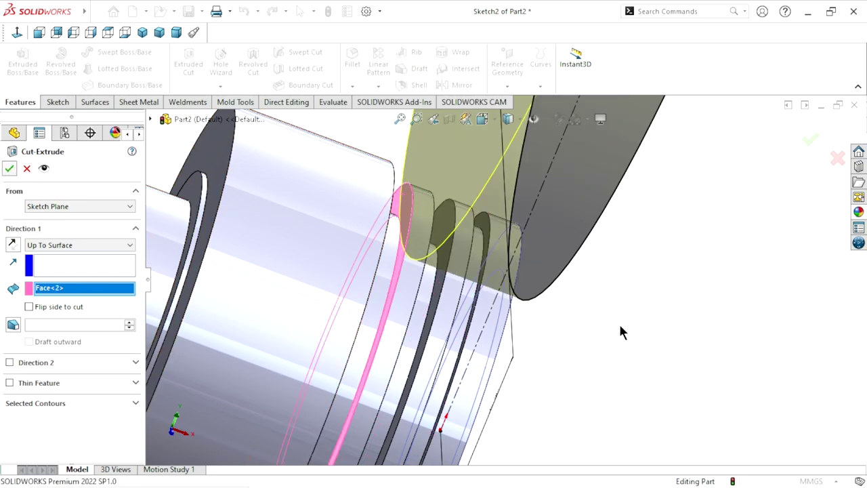
key("Return")
mouse_move(607, 332)
middle_mouse_down()
mouse_move(553, 285)
mouse_move(530, 329)
middle_mouse_up()
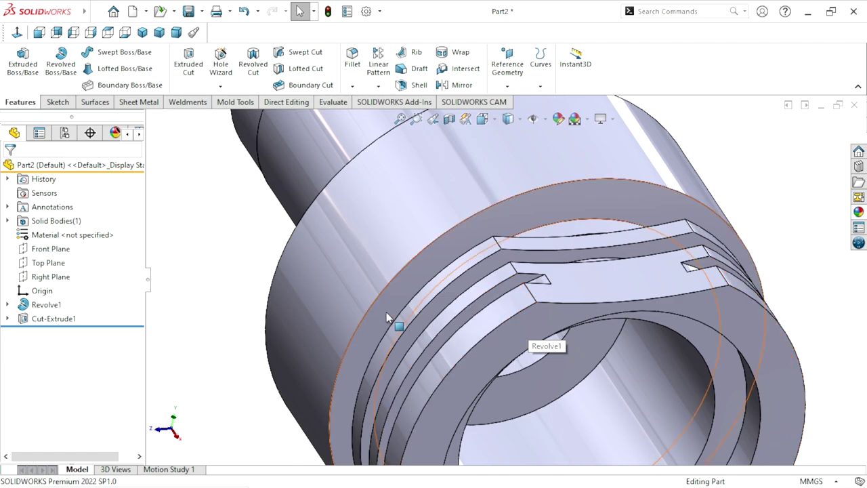
Start a new sketch on the flange's front ring face.
scroll(386, 315, "up", 2)
middle_click_drag(388, 318, 637, 306)
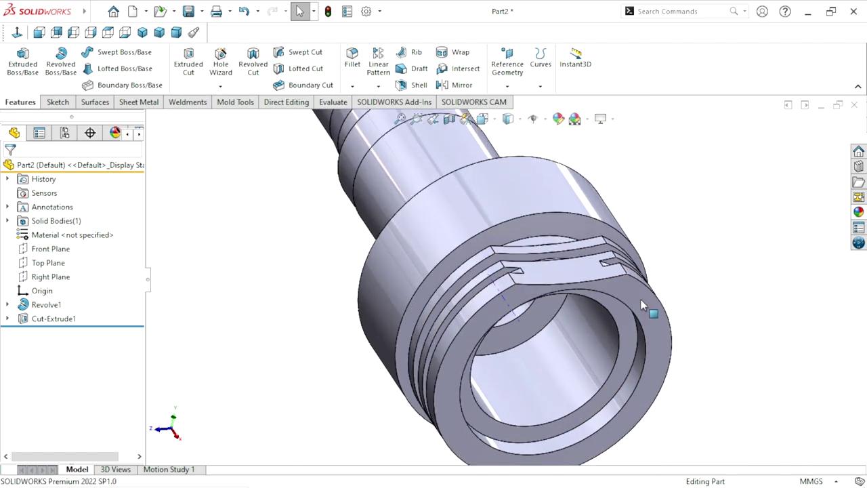
left_click(506, 306)
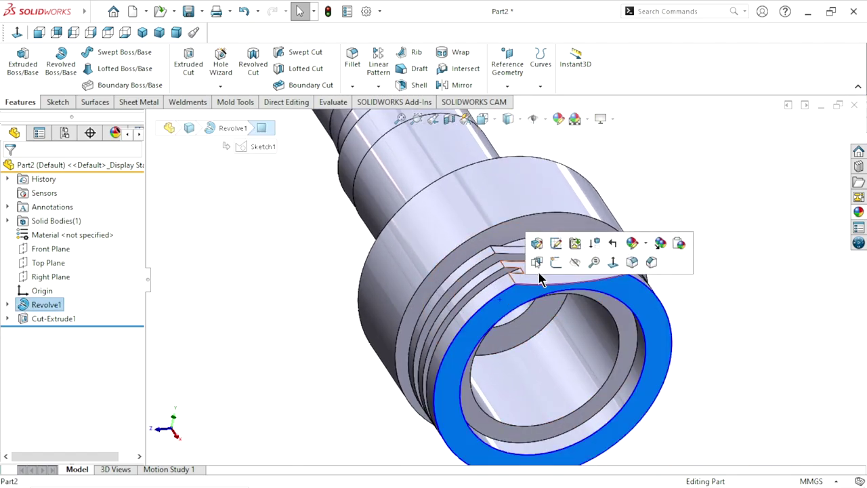
left_click(555, 263)
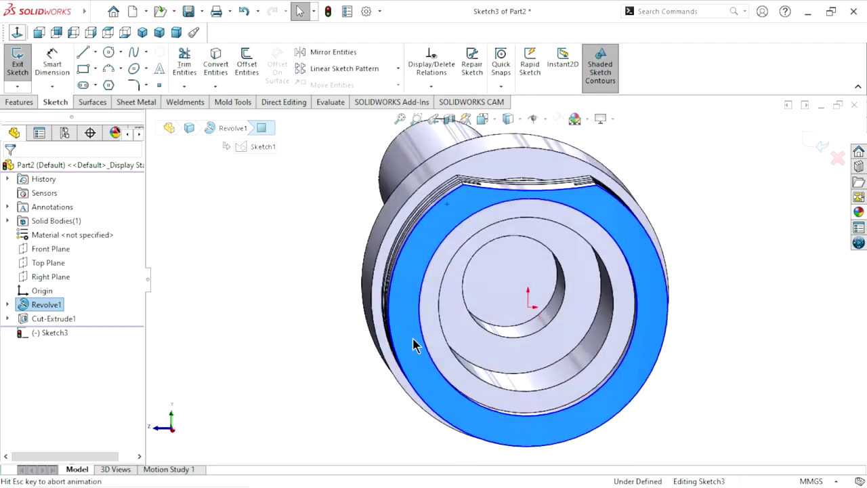
Project the ring's outer circular edge into the sketch with Convert Entities.
scroll(522, 278, "down", 3)
scroll(522, 278, "down", 2)
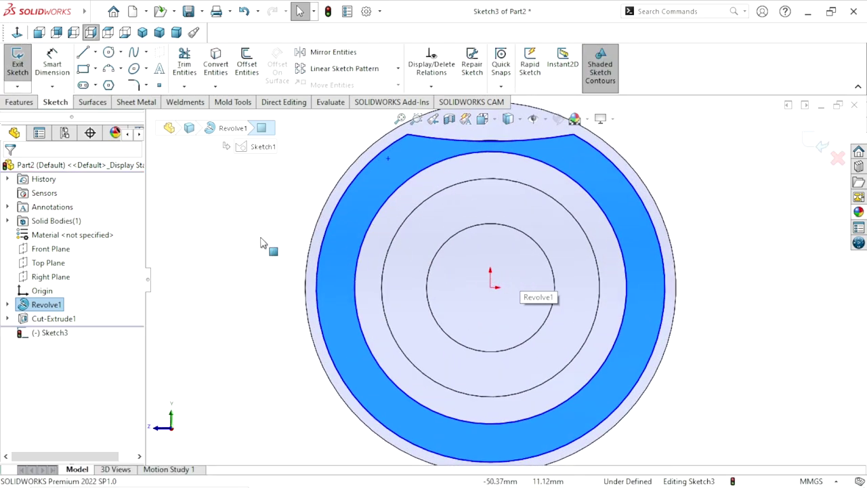
left_click(292, 246)
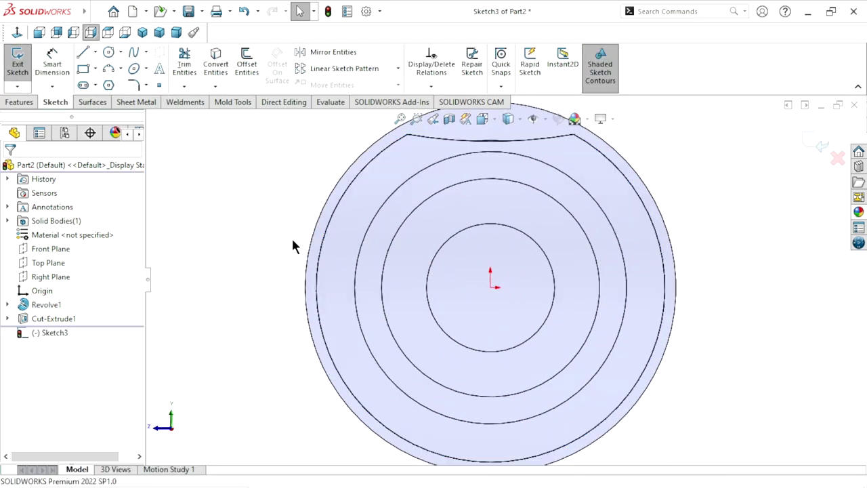
left_click(354, 185)
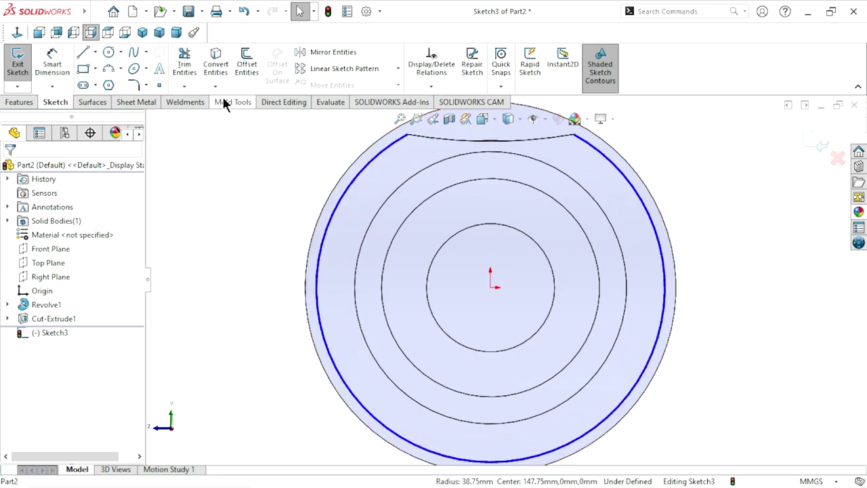
left_click(219, 73)
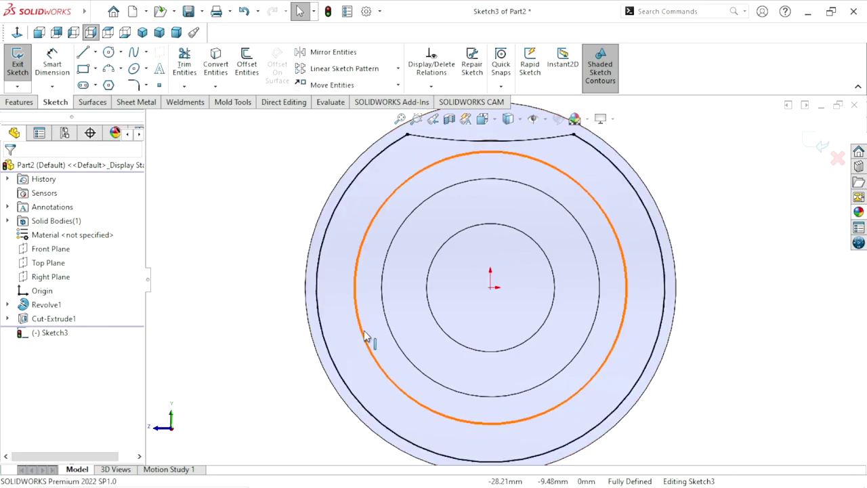
scroll(425, 342, "up", 2)
scroll(521, 322, "down", 1)
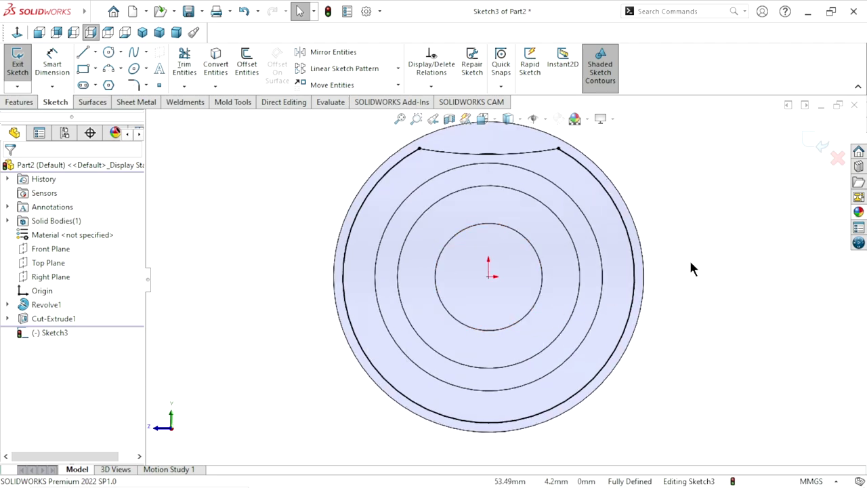
scroll(576, 308, "up", 1)
scroll(562, 288, "down", 1)
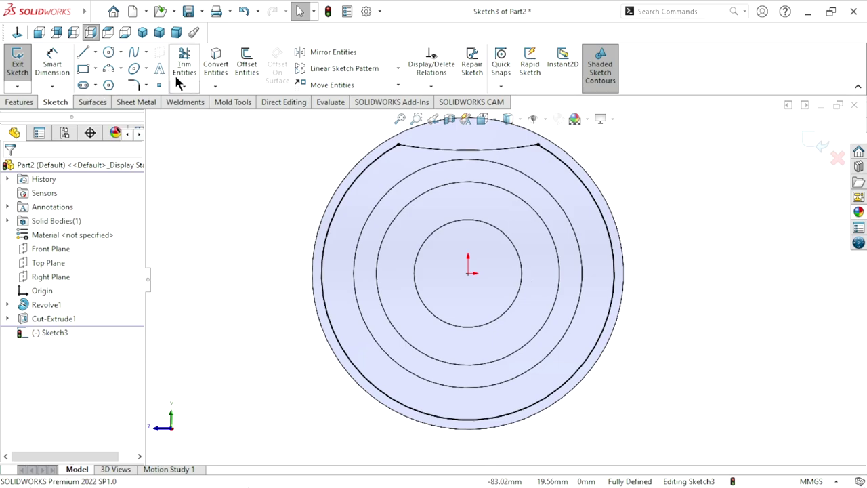
Offset the projected outer arc 2 mm inward to form a narrow ring band.
left_click(253, 65)
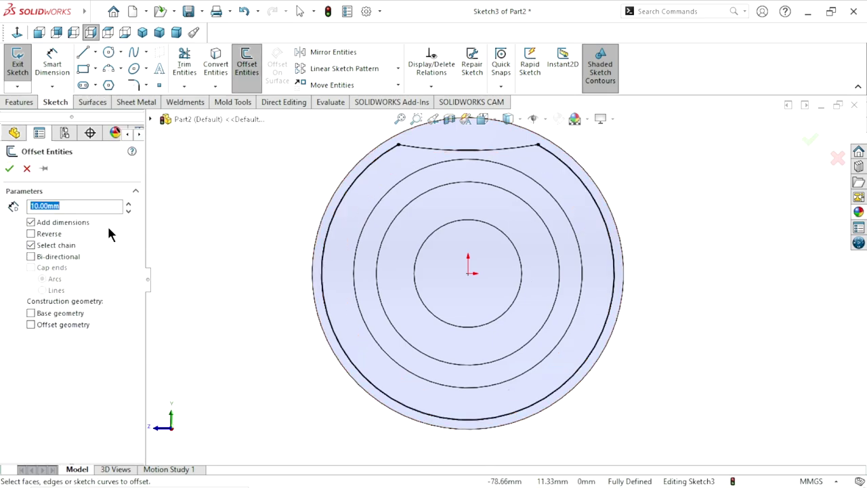
type("2")
left_click(357, 176)
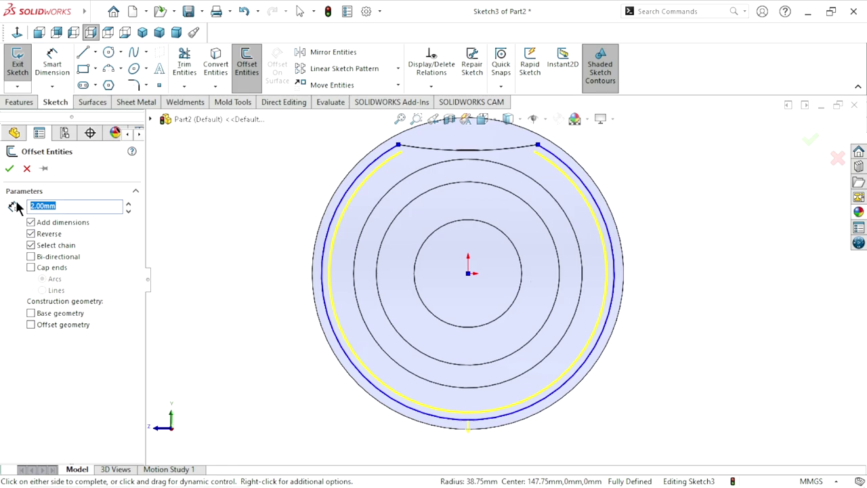
left_click(9, 169)
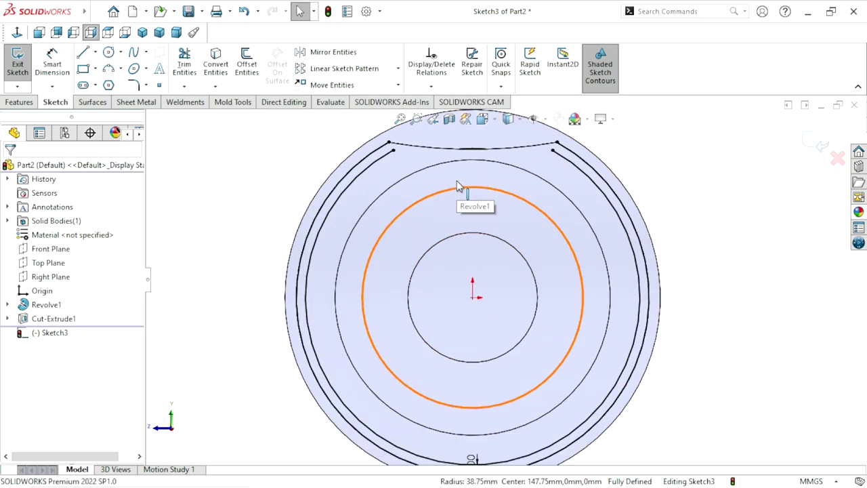
scroll(460, 209, "down", 1)
scroll(464, 240, "down", 1)
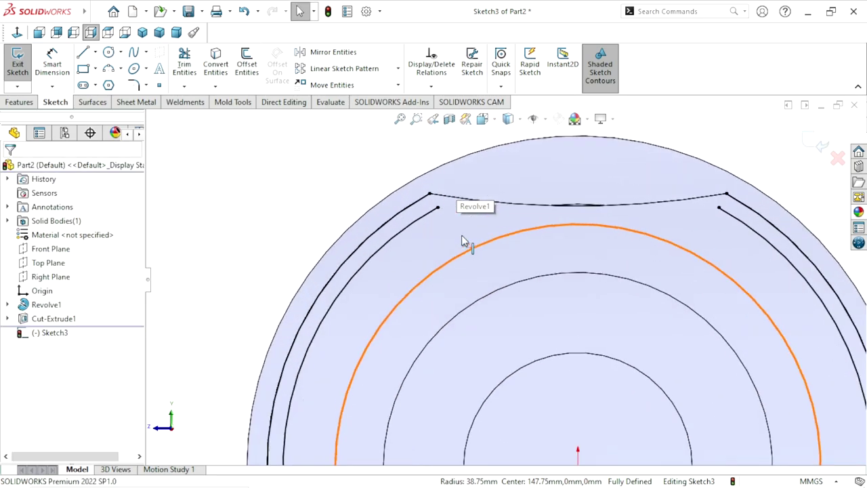
scroll(460, 235, "down", 1)
scroll(460, 239, "down", 1)
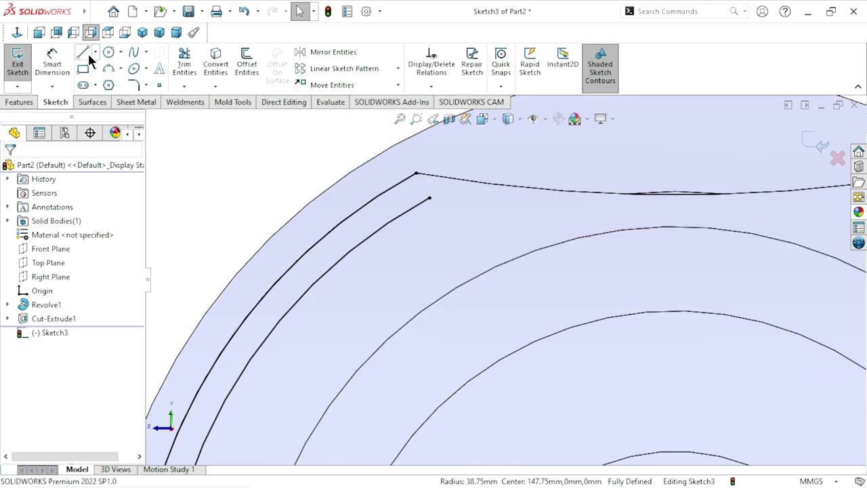
Draw two short lines bridging the outer arc and the inner offset arc.
key("l")
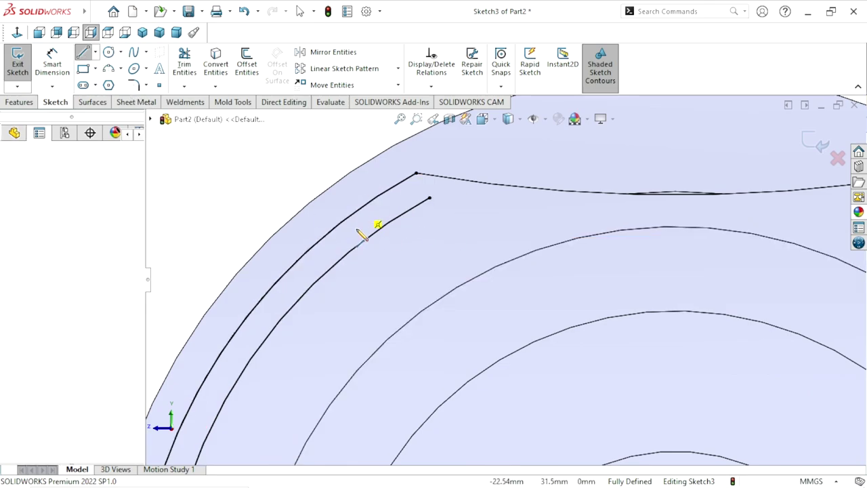
left_click(361, 240)
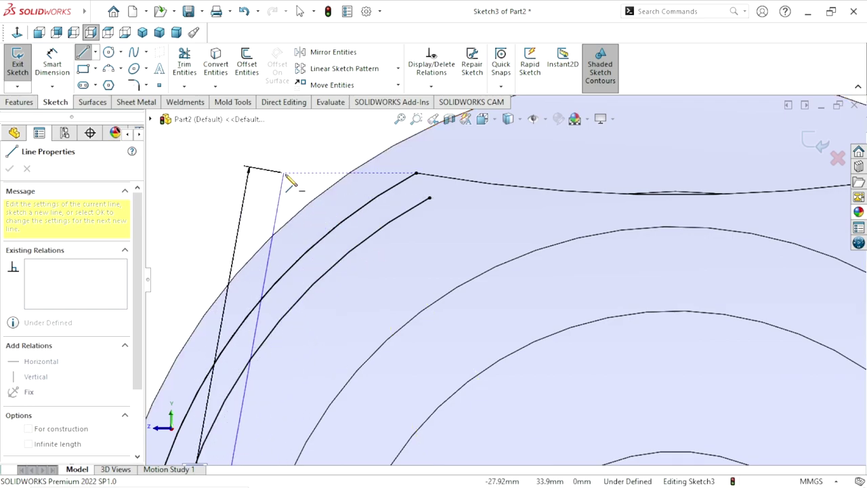
key("Escape")
key("Escape")
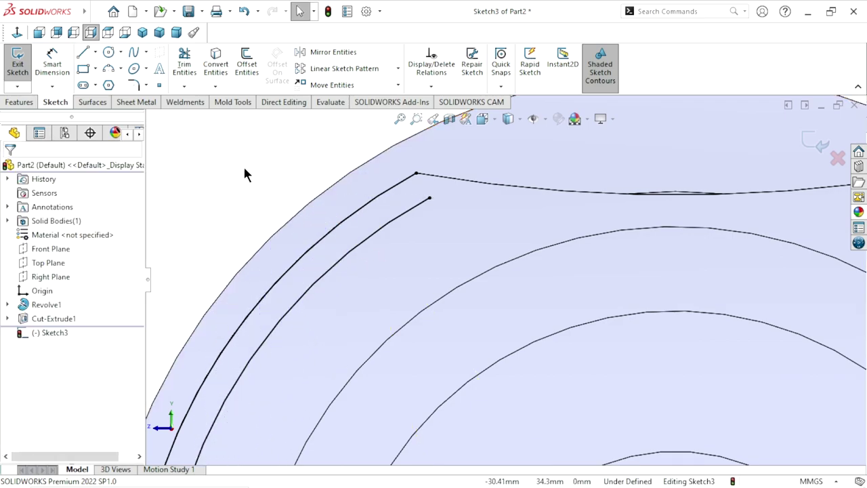
key("l")
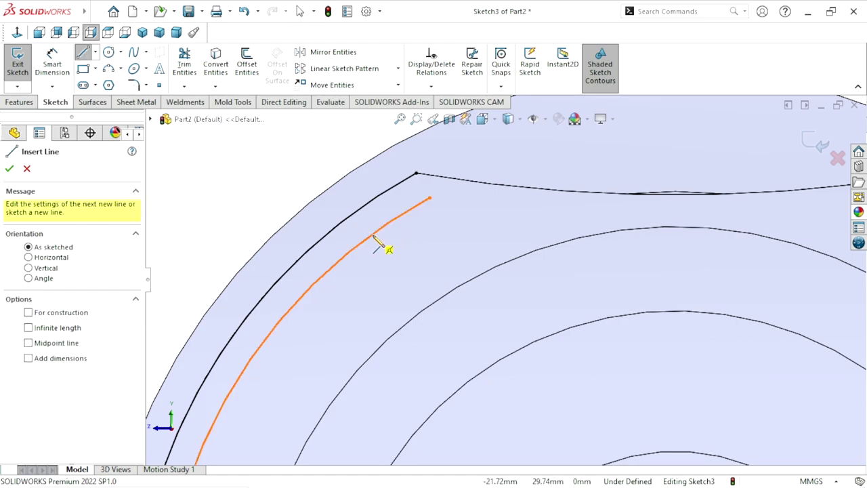
left_click(373, 234)
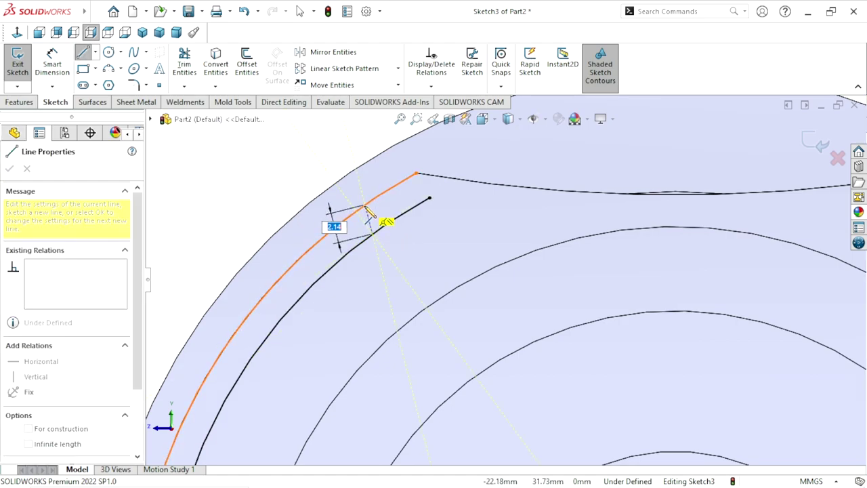
left_click(365, 205)
right_click(298, 166)
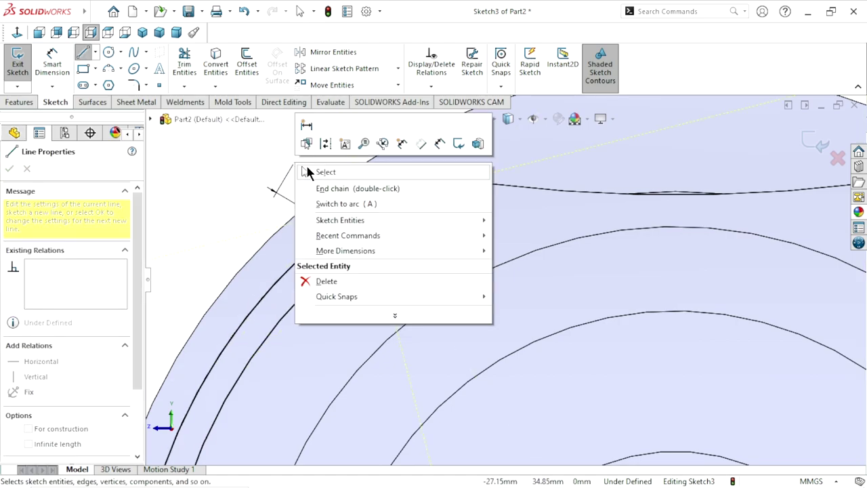
left_click(313, 170)
key("Escape")
left_click(82, 54)
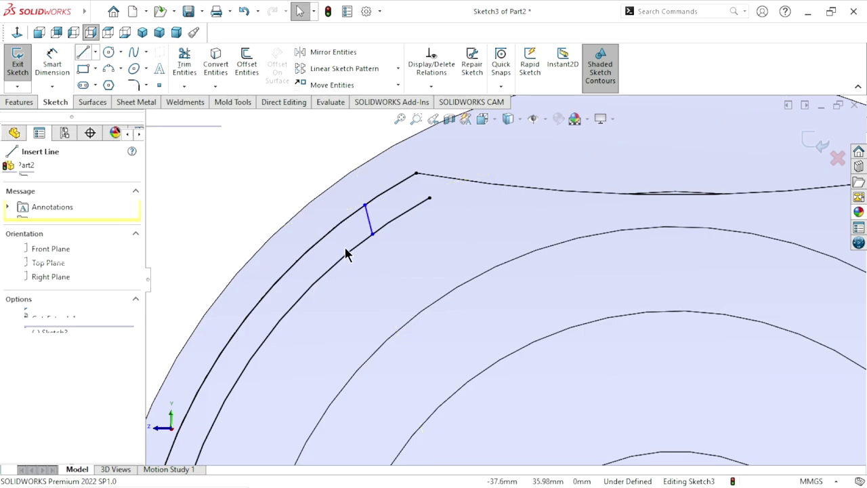
left_click(351, 253)
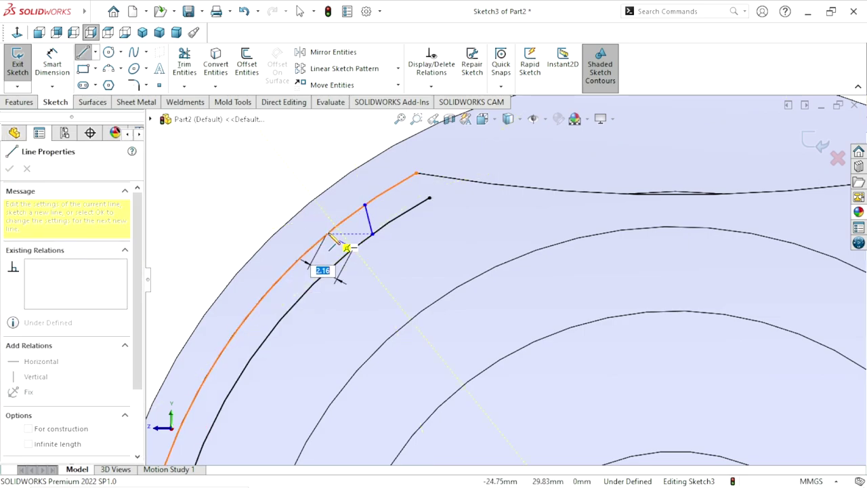
left_click(327, 235)
right_click(232, 199)
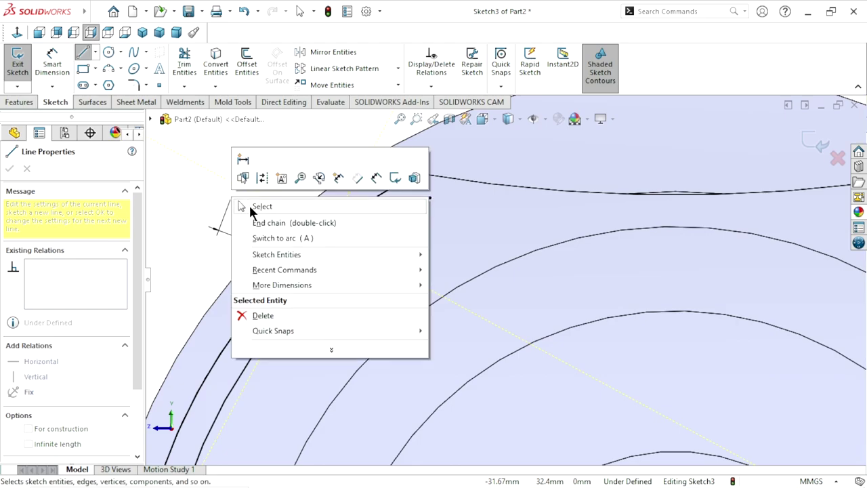
left_click(248, 204)
scroll(349, 247, "down", 2)
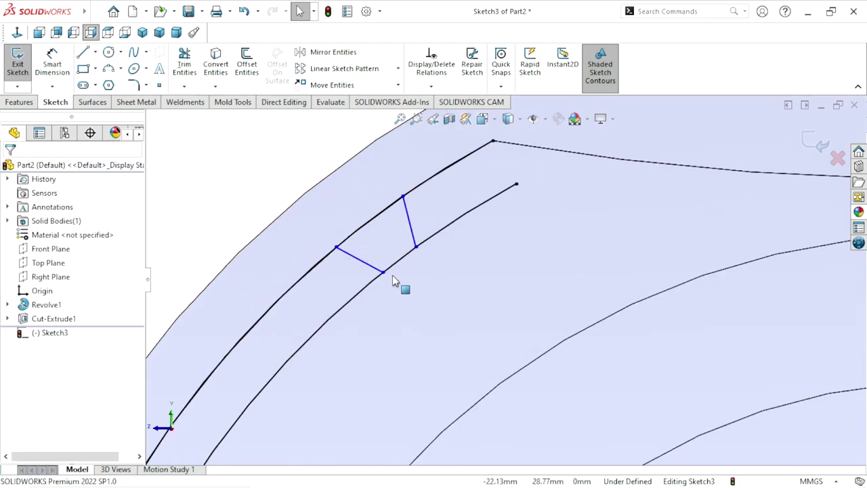
Add an Equal relation so the two bridging lines match in length.
left_click(386, 250)
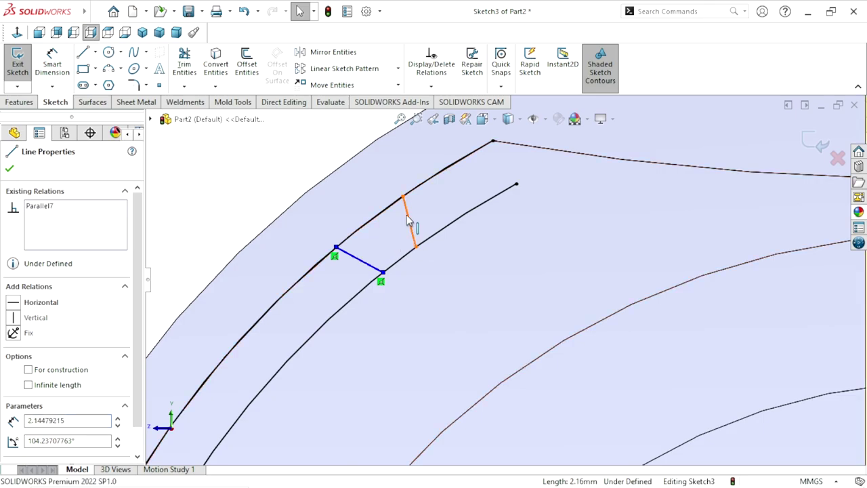
left_click(409, 224, "ctrl")
left_click(538, 167)
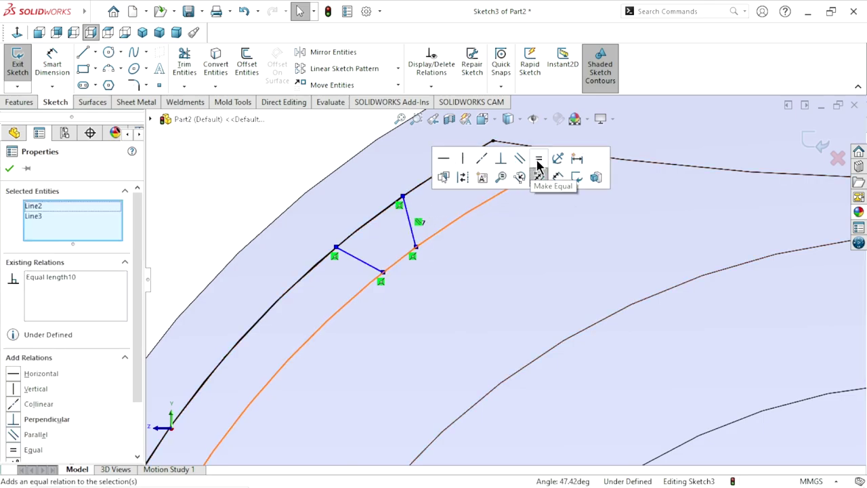
left_click(270, 177)
Dimension the notch's outer edge to 6 mm and its inner edge to 4 mm.
left_click(63, 74)
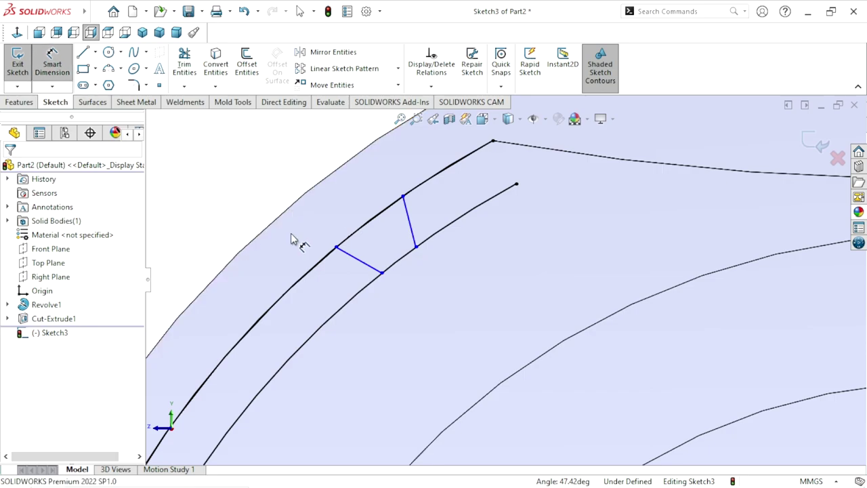
left_click(337, 248)
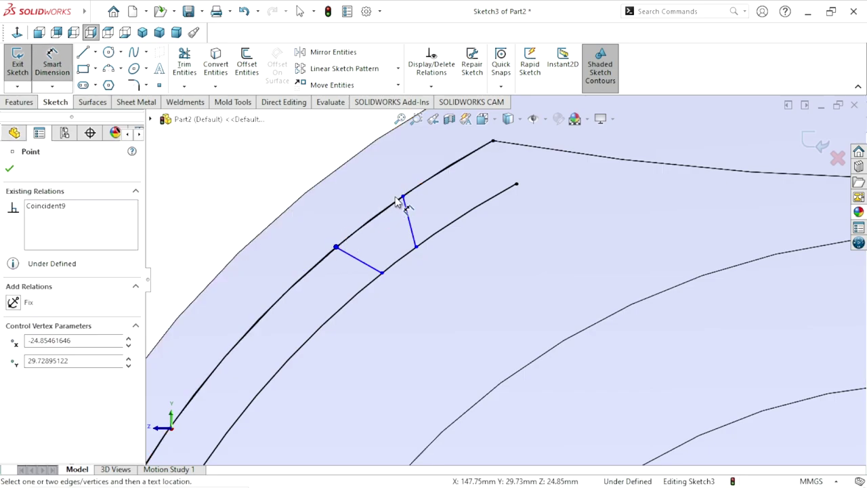
left_click(402, 196)
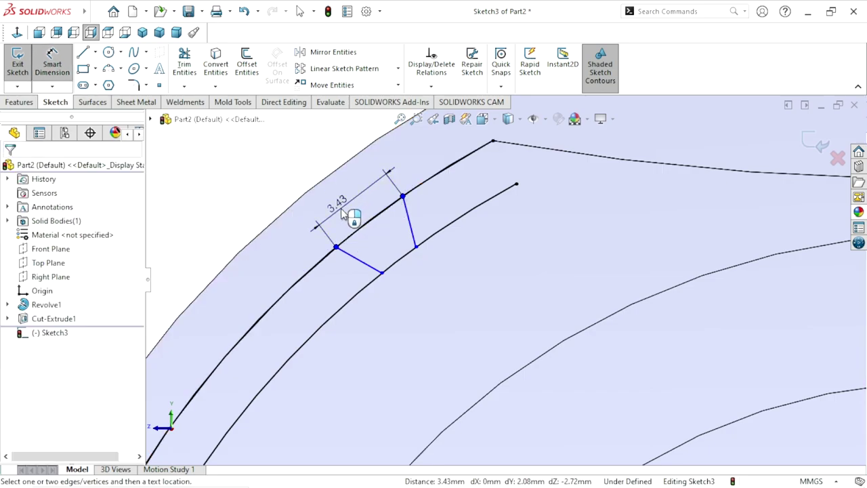
left_click(342, 215)
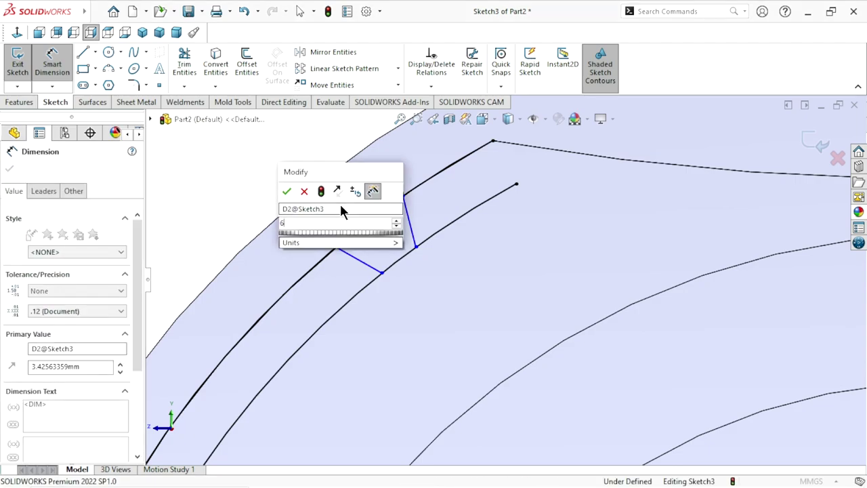
type("6")
left_click(286, 194)
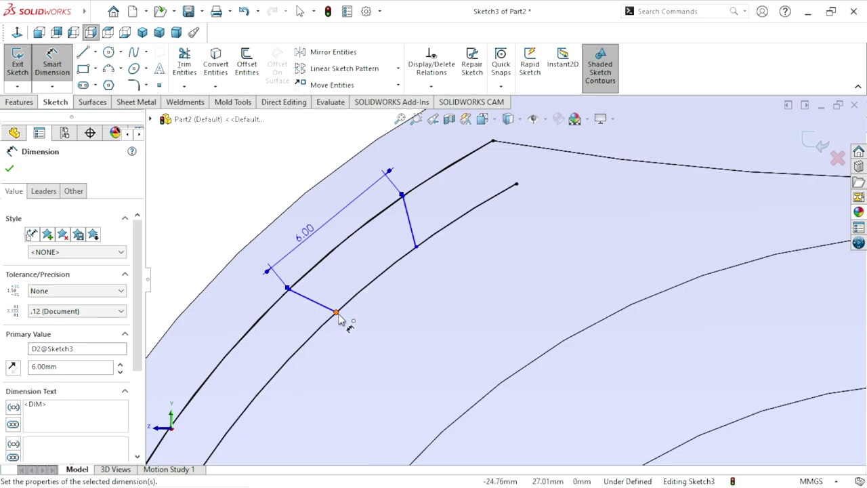
left_click(337, 312)
left_click(416, 246)
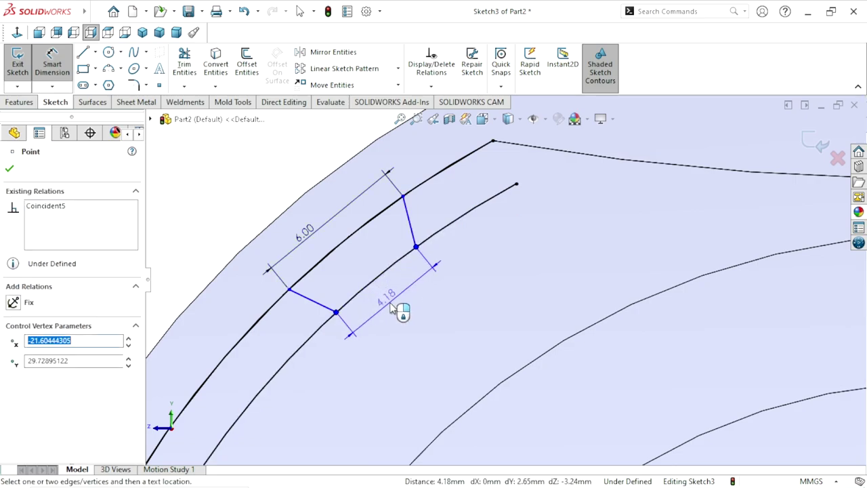
left_click(391, 306)
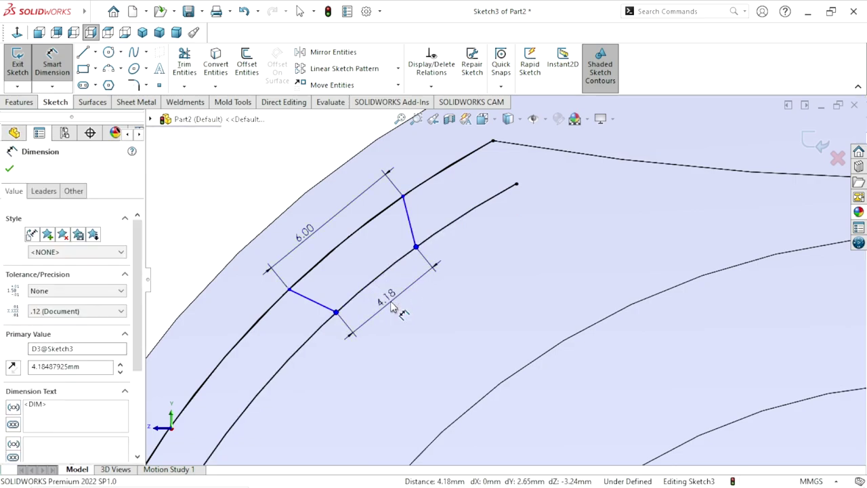
type("4")
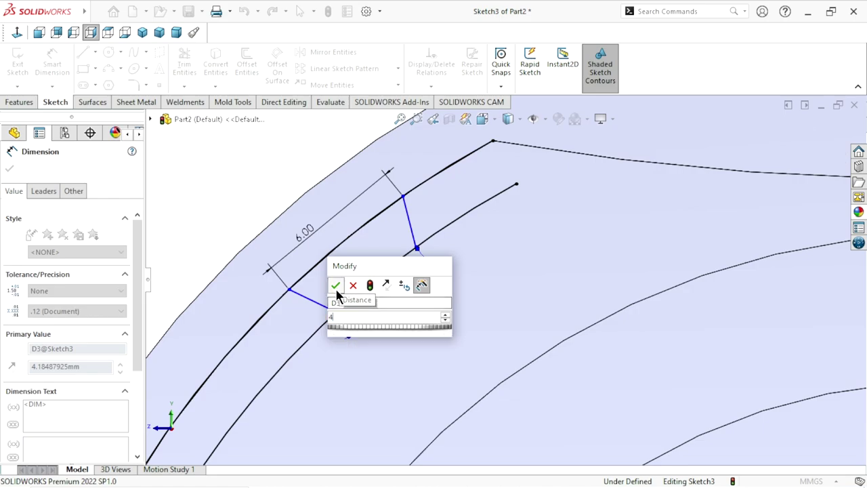
left_click(336, 285)
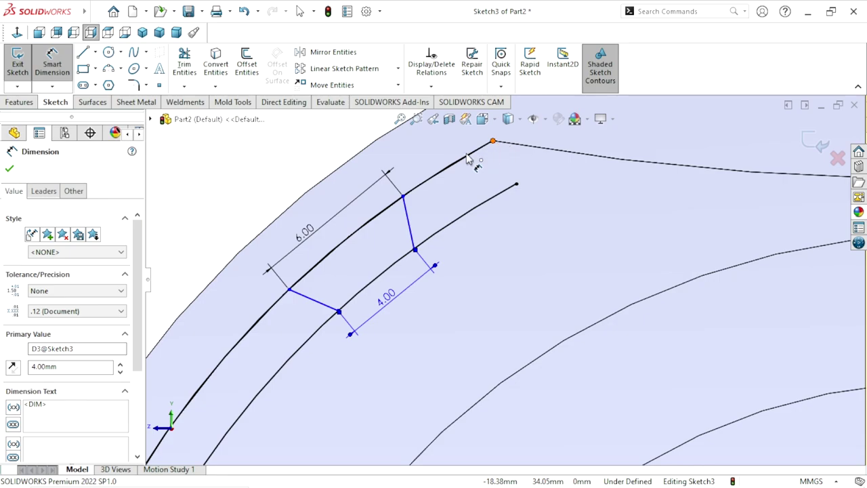
Set the distance from the outer arc's end to the notch corner to 6 mm.
left_click(492, 140)
left_click(403, 197)
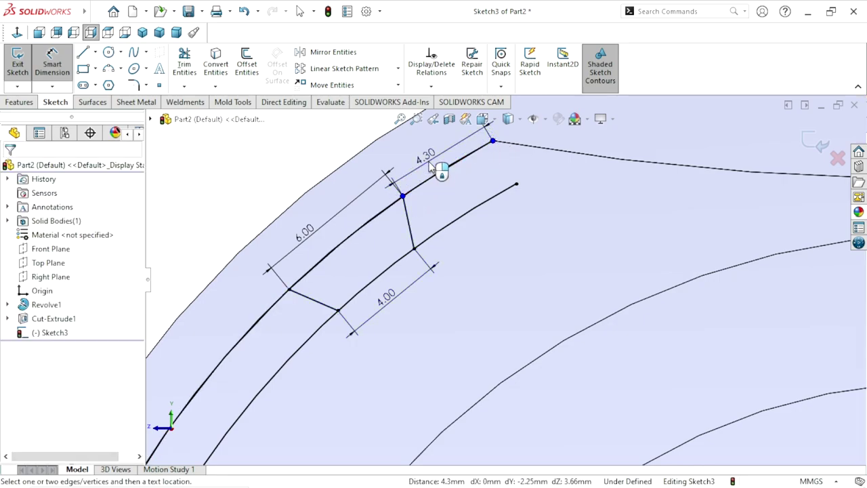
left_click(432, 169)
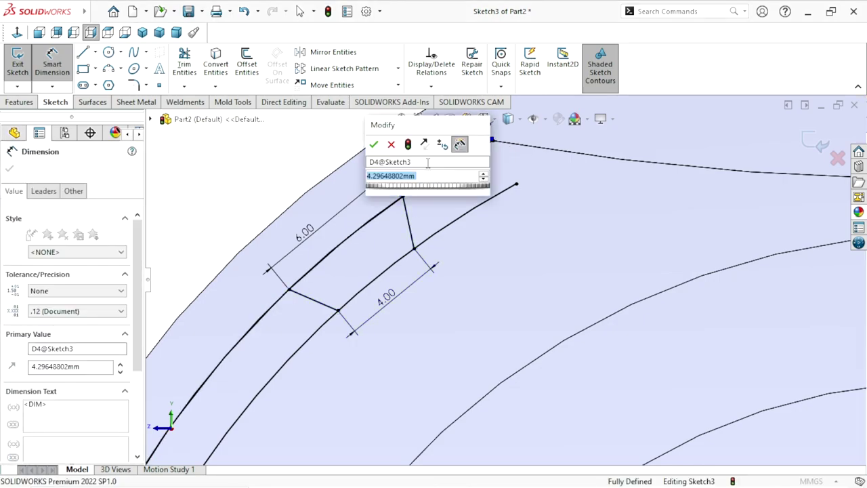
type("6")
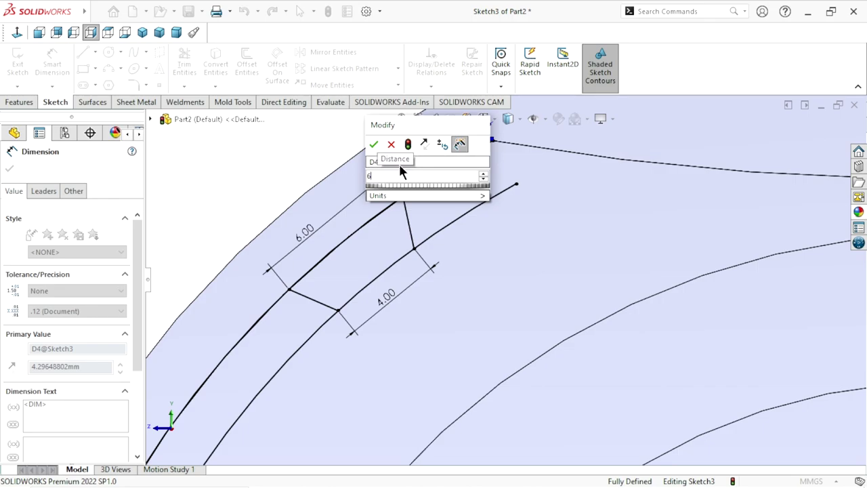
left_click(375, 147)
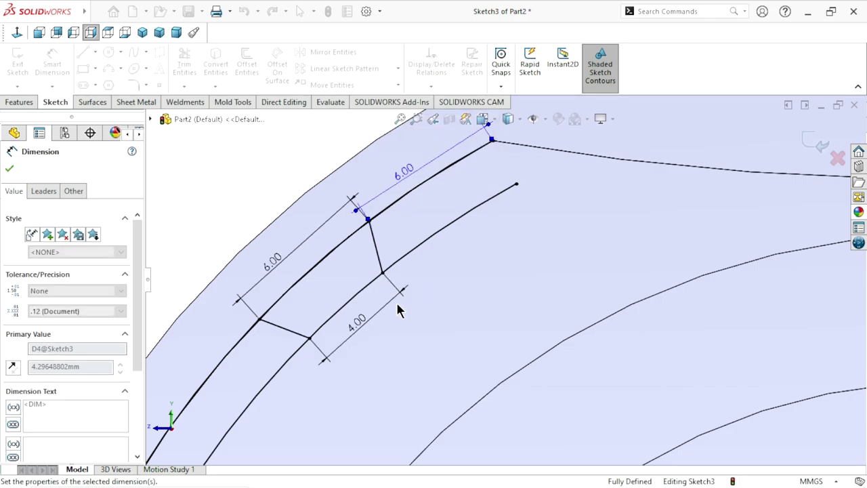
scroll(458, 322, "up", 3)
scroll(458, 322, "down", 2)
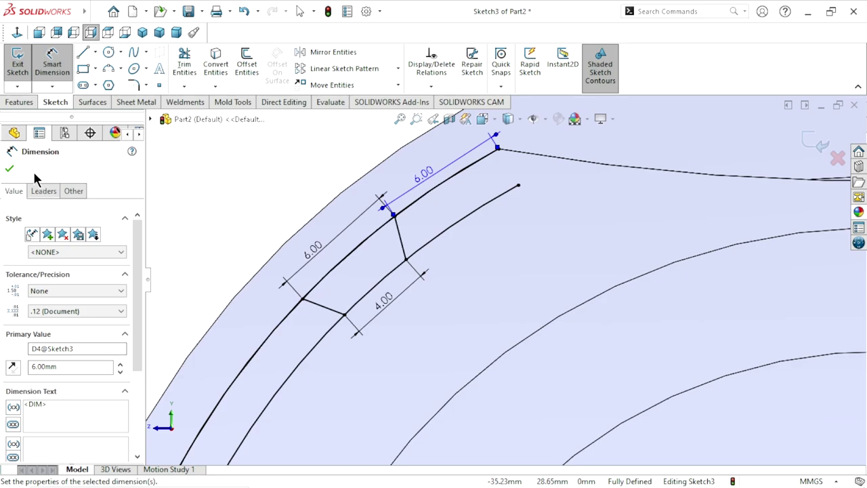
left_click(9, 168)
Power-trim the extra offset lines and arcs, leaving only the closed trapezoid notch profile.
left_click(186, 72)
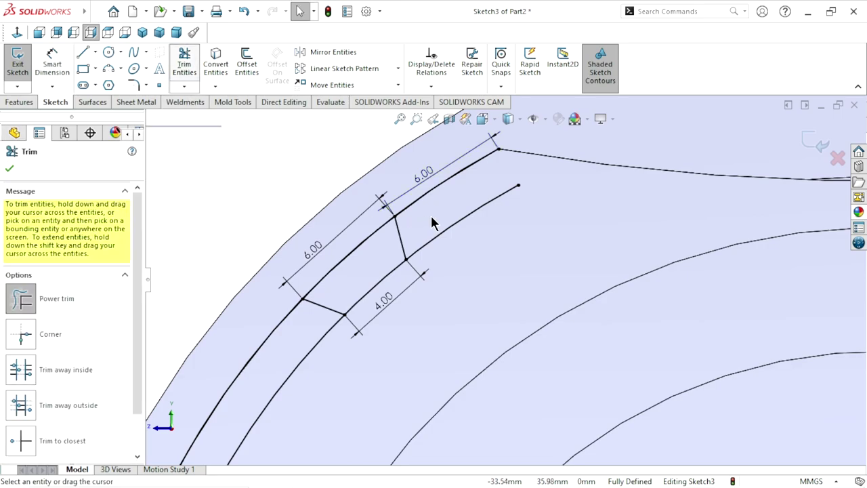
left_click_drag(422, 187, 441, 240)
left_click_drag(210, 327, 310, 390)
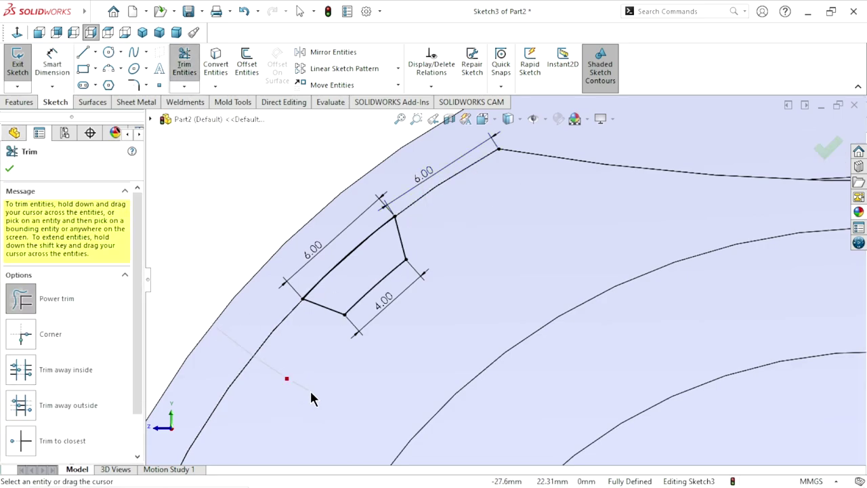
scroll(402, 365, "up", 4)
scroll(501, 366, "up", 3)
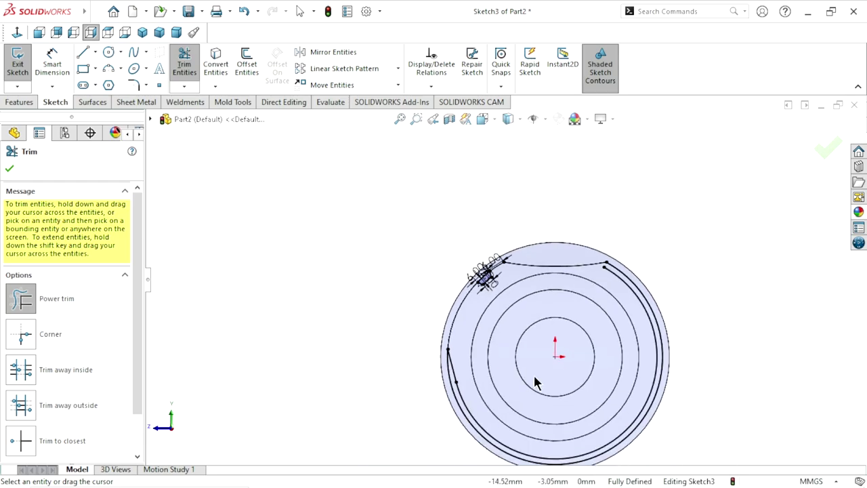
scroll(536, 381, "down", 1)
scroll(518, 404, "down", 2)
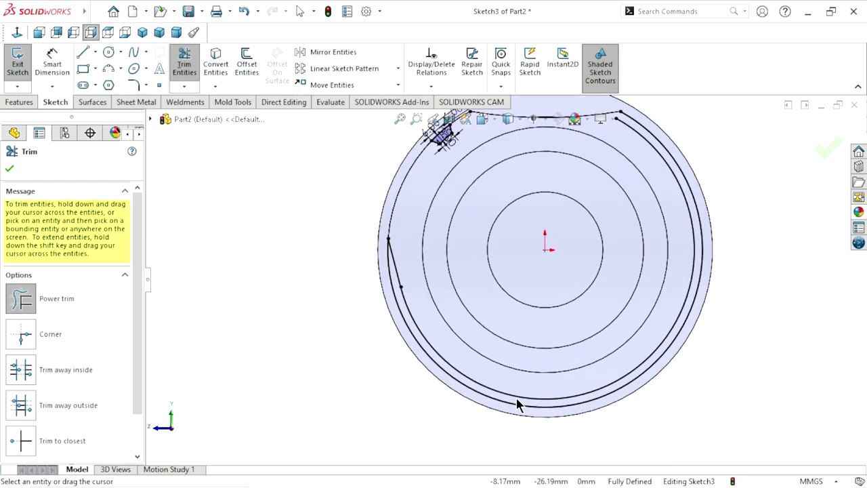
left_click_drag(463, 329, 408, 362)
left_click_drag(394, 273, 406, 340)
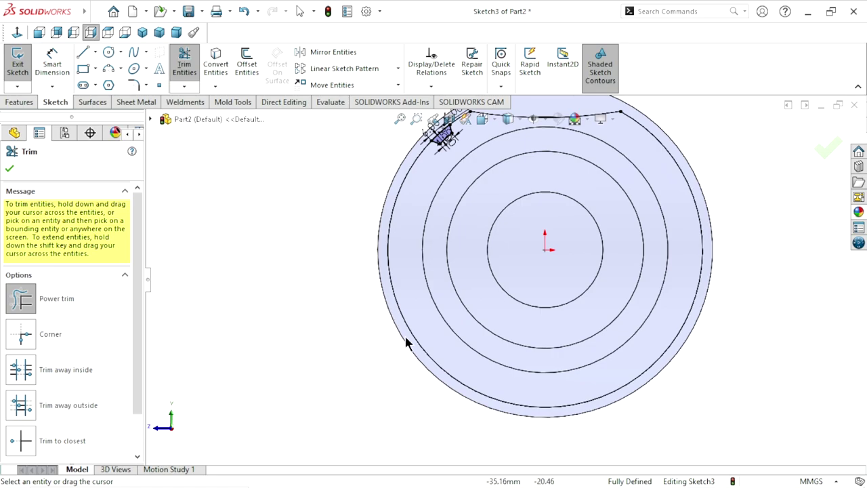
scroll(393, 347, "up", 3)
scroll(616, 213, "down", 2)
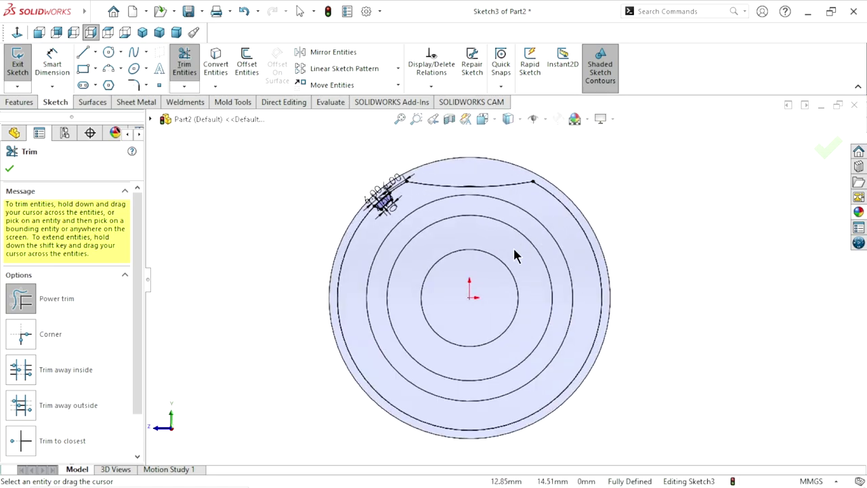
scroll(386, 217, "down", 3)
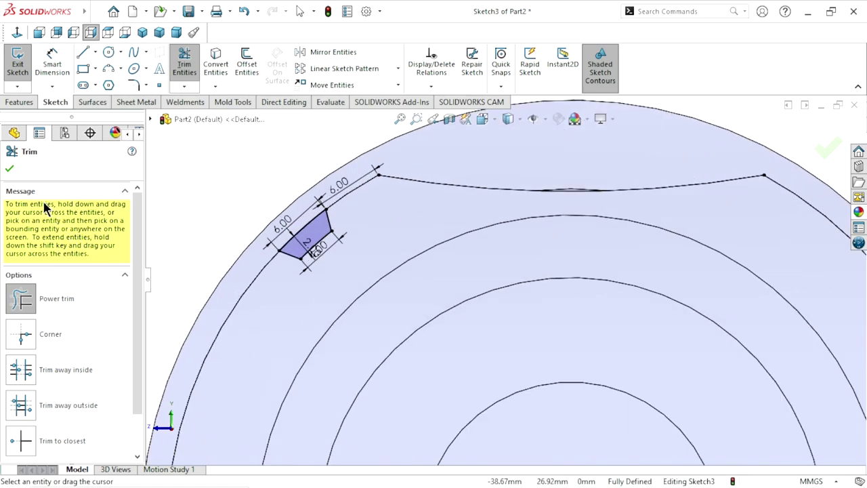
left_click(9, 169)
scroll(298, 332, "down", 1)
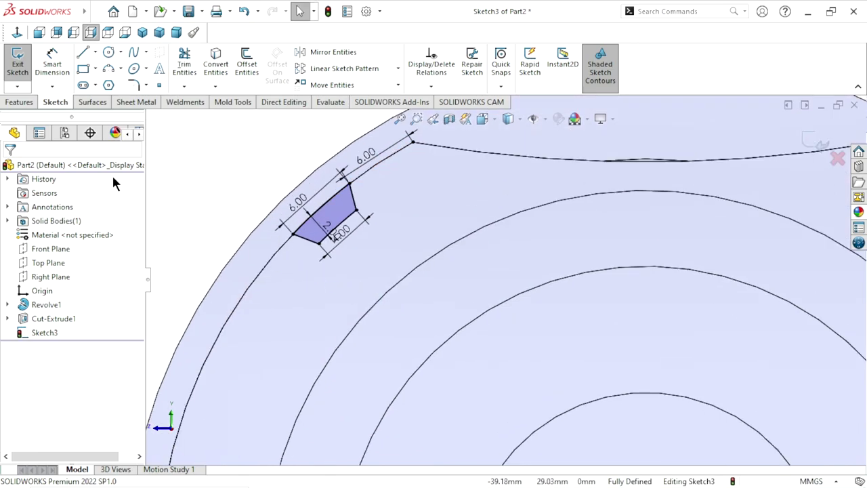
left_click(28, 109)
Cut the trapezoid notch profile into the flange with an Up To Next extruded cut.
left_click(183, 68)
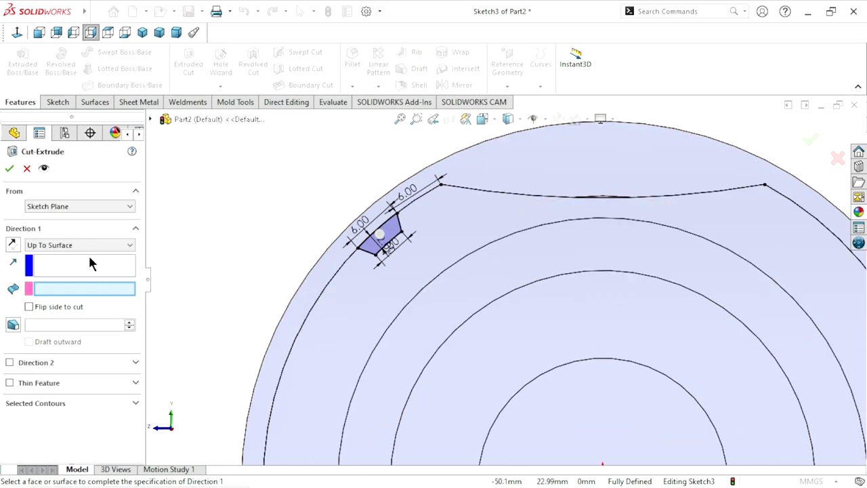
left_click(84, 245)
left_click(73, 278)
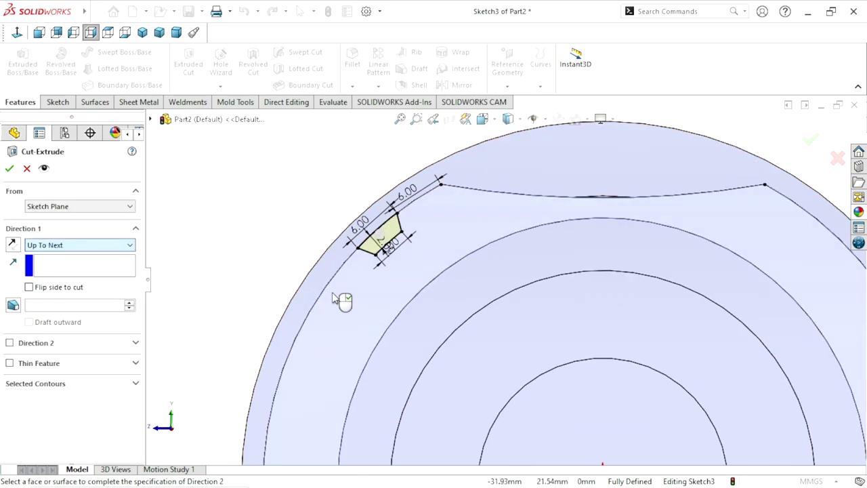
middle_click_drag(332, 292, 387, 318)
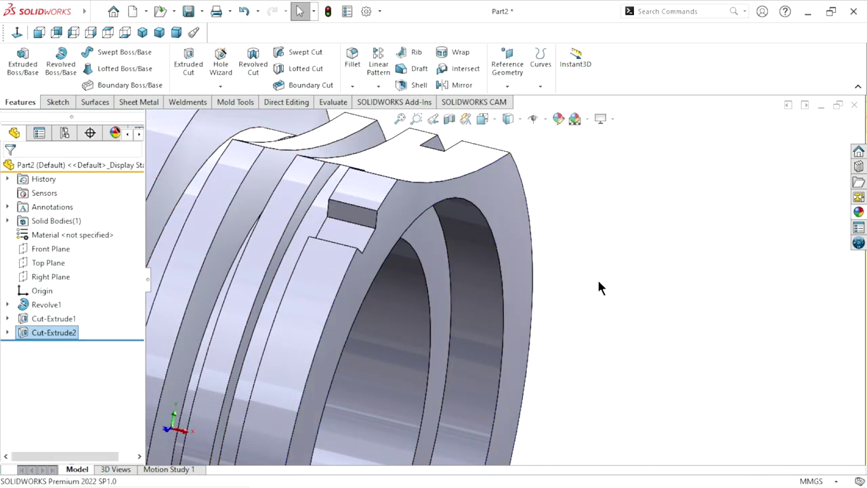
mouse_move(382, 296)
middle_mouse_down()
mouse_move(445, 300)
mouse_move(412, 277)
mouse_move(332, 304)
mouse_move(390, 287)
middle_mouse_up()
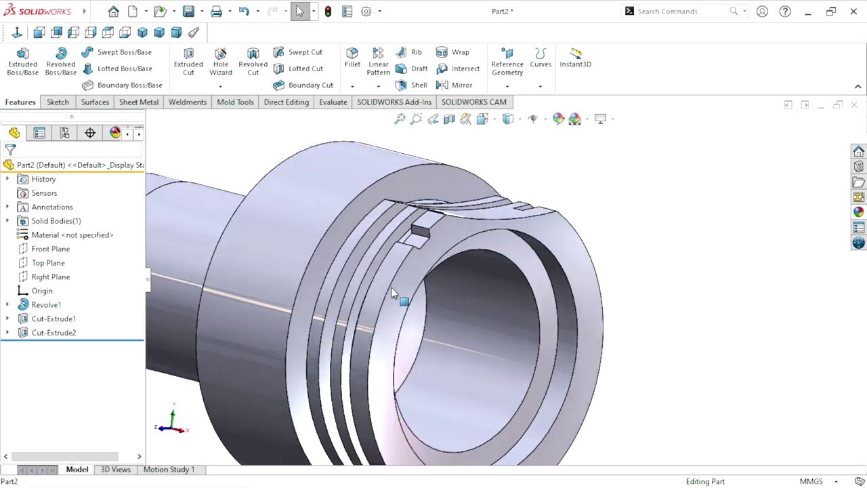
left_click(352, 87)
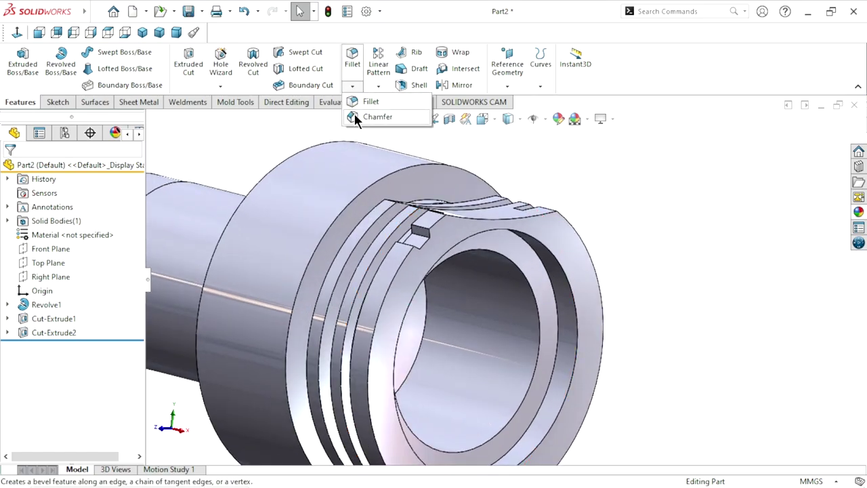
Start a circular pattern using the flange's ring face as the rotation reference.
left_click(379, 87)
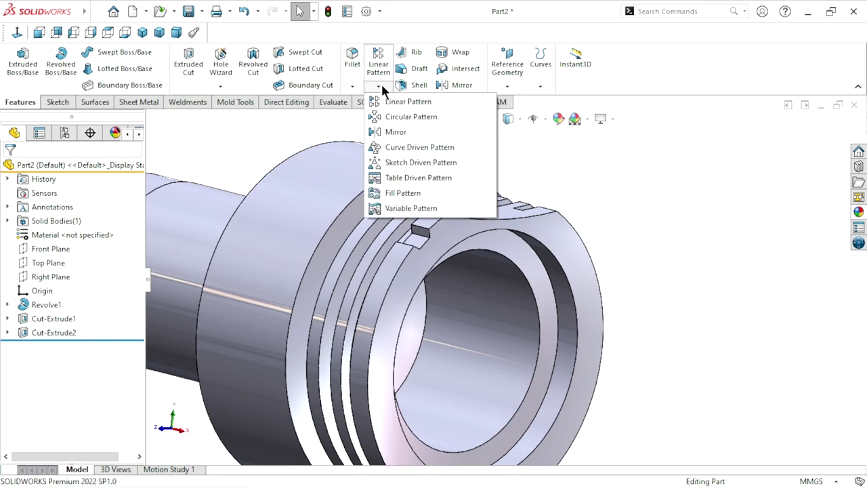
left_click(389, 116)
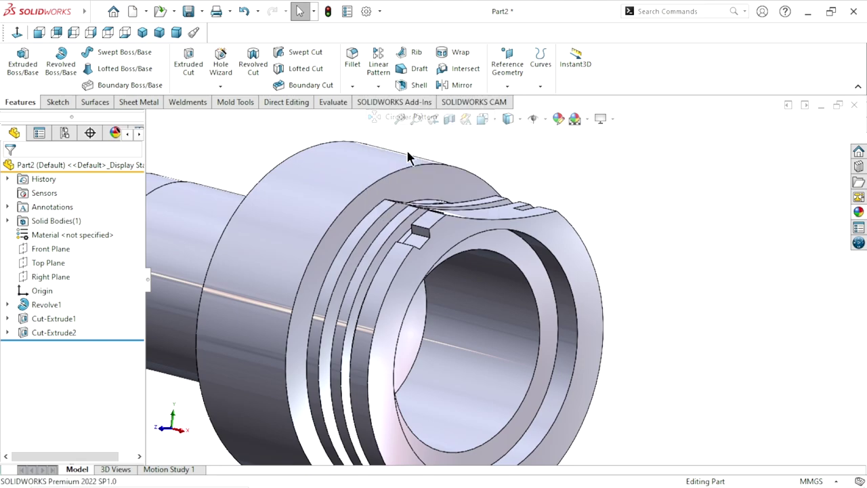
left_click(423, 212)
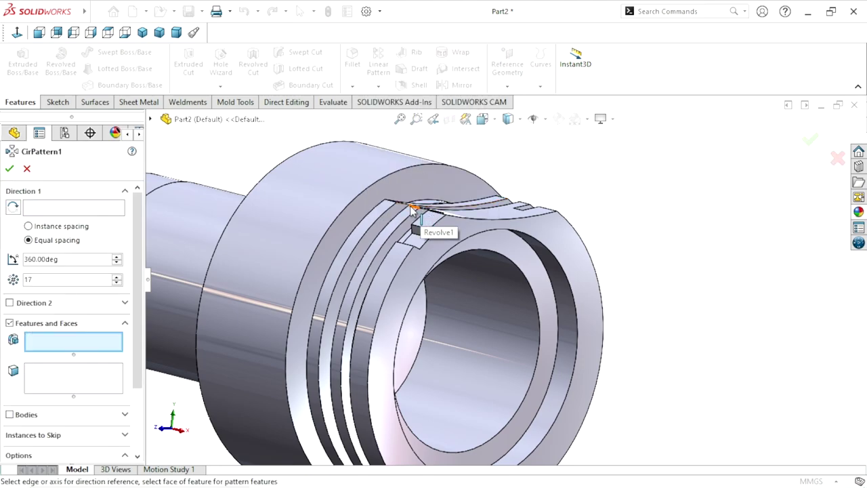
scroll(382, 287, "up", 3)
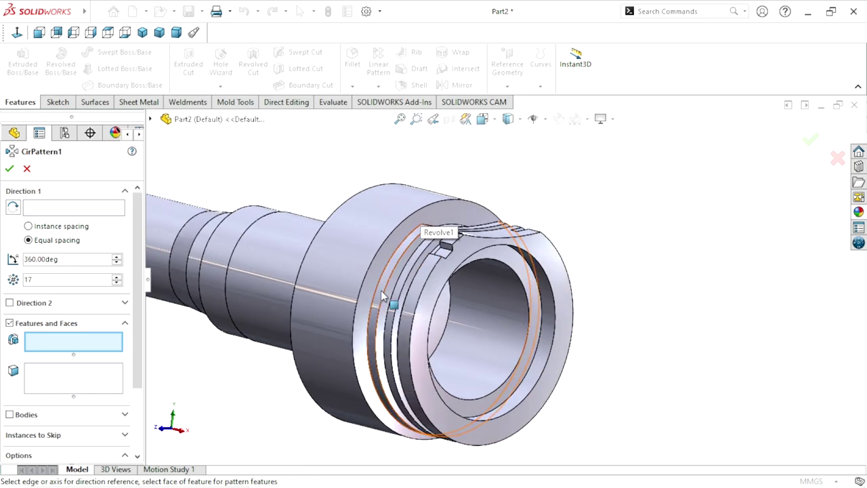
scroll(459, 288, "down", 2)
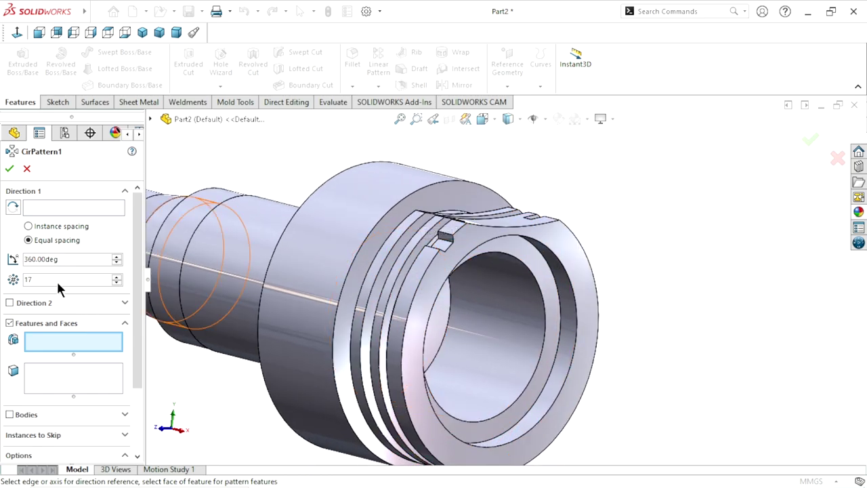
left_click(51, 210)
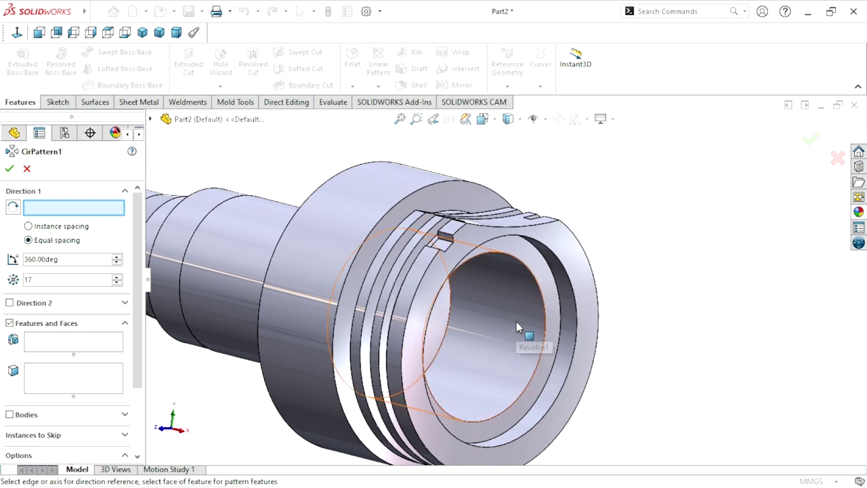
left_click(403, 319)
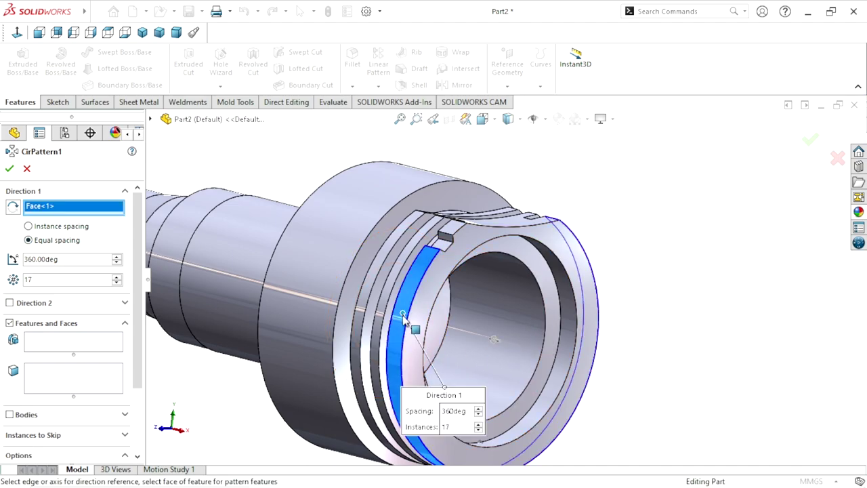
Pattern Cut-Extrude2 as 25 instances equally spaced over 360°.
left_click(42, 346)
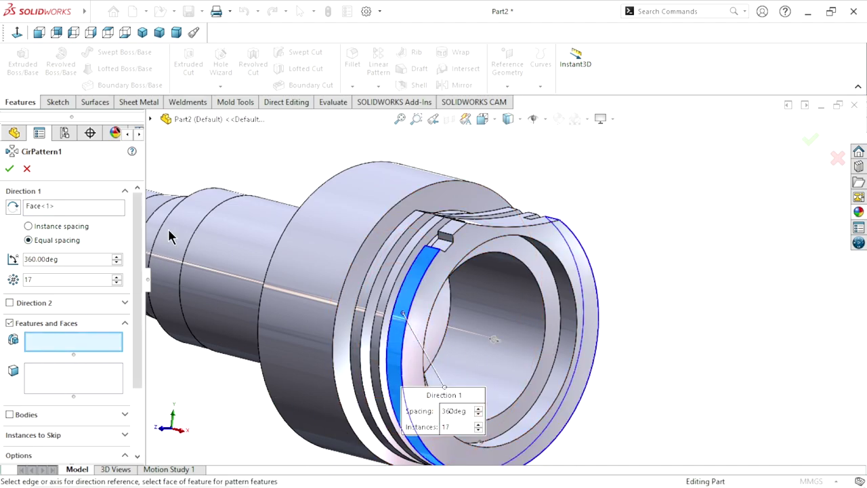
left_click(150, 119)
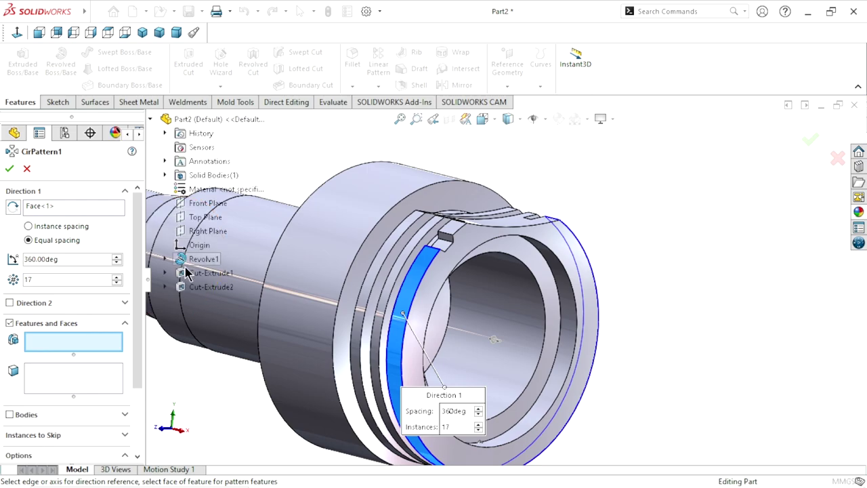
left_click(187, 291)
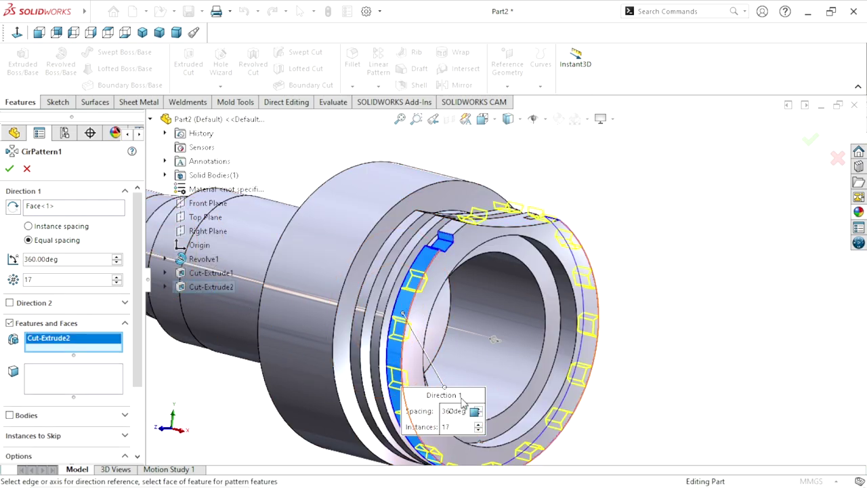
double_click(45, 278)
type("25")
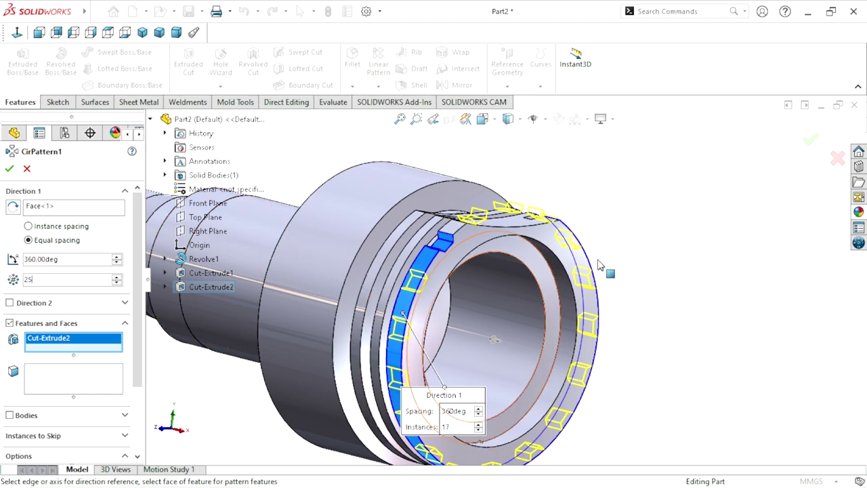
mouse_move(635, 332)
middle_mouse_down()
mouse_move(584, 282)
mouse_move(532, 309)
mouse_move(537, 315)
middle_mouse_up()
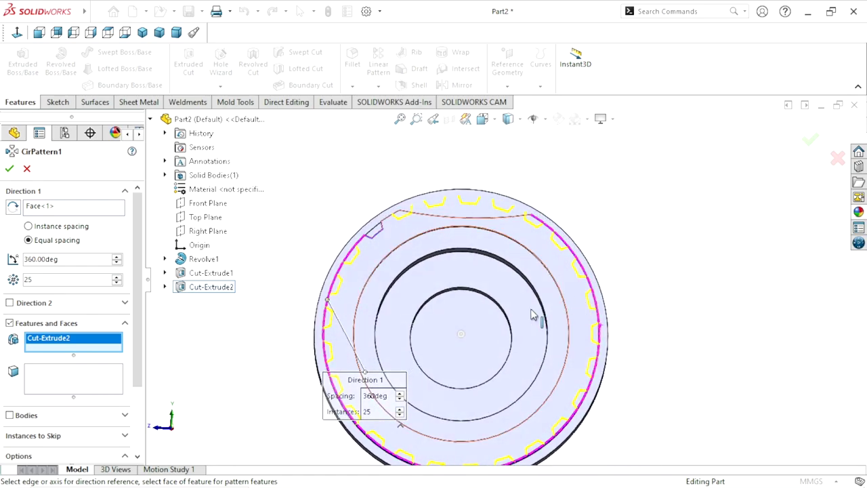
left_click(9, 169)
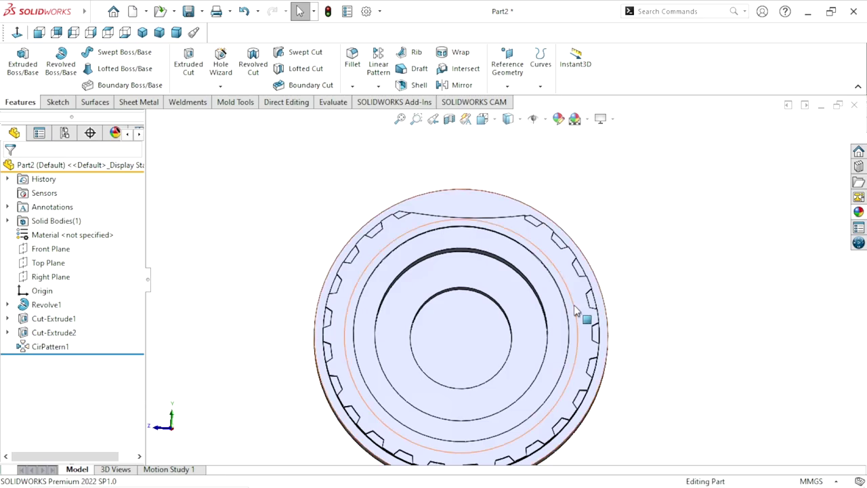
Orbit and zoom into a tilted view to inspect the 25 notches around the flange.
mouse_move(437, 248)
middle_mouse_down()
mouse_move(433, 322)
mouse_move(434, 304)
mouse_move(447, 294)
mouse_move(414, 178)
mouse_move(427, 225)
mouse_move(464, 251)
mouse_move(479, 246)
mouse_move(445, 354)
mouse_move(474, 296)
middle_mouse_up()
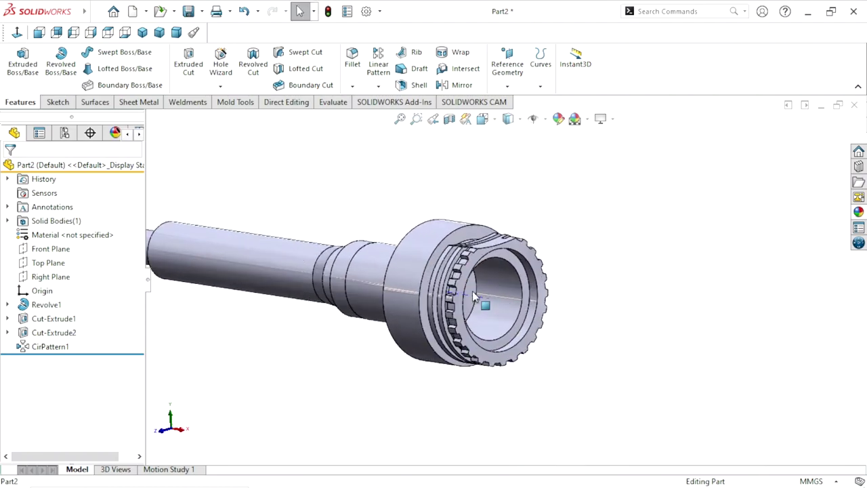
scroll(474, 296, "down", 2)
scroll(547, 303, "down", 2)
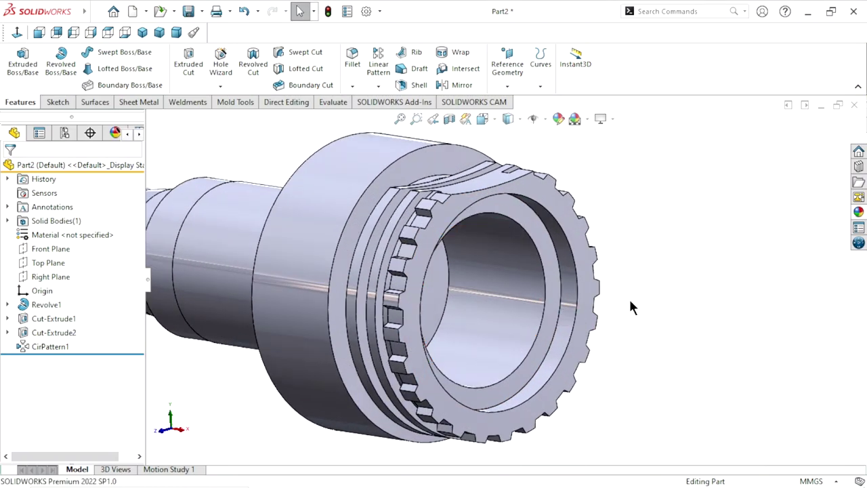
scroll(630, 307, "up", 1)
scroll(619, 305, "up", 1)
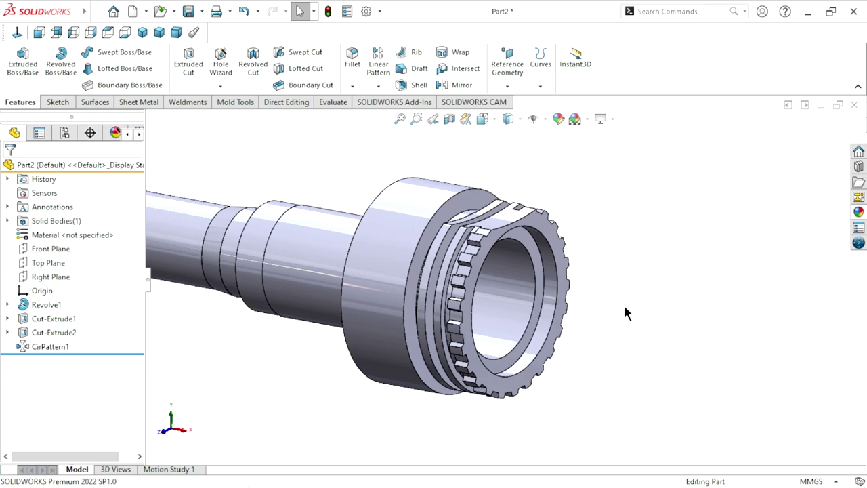
scroll(366, 336, "up", 1)
scroll(464, 311, "down", 1)
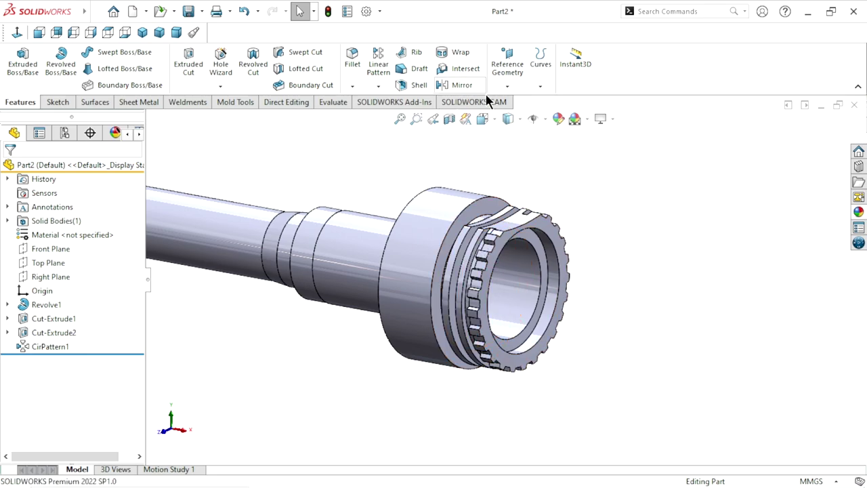
Create Plane1 as a mid plane between the flange's two opposite faces.
left_click(509, 87)
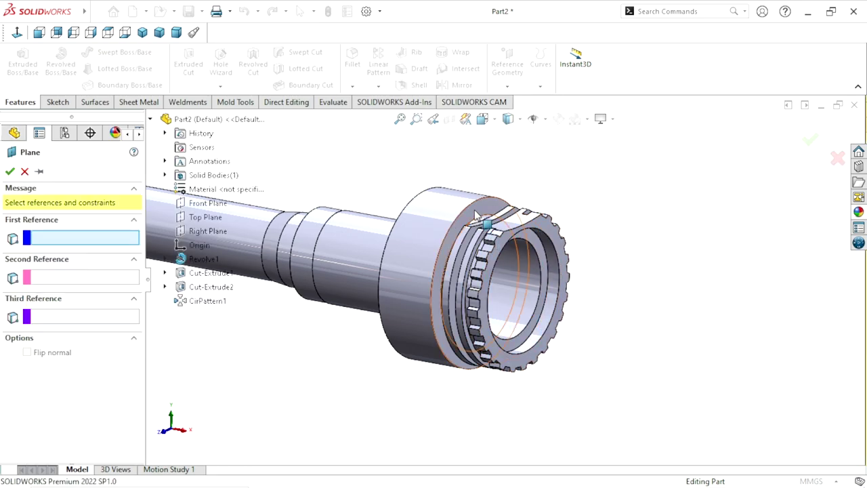
left_click(402, 233)
middle_click_drag(402, 233, 451, 216)
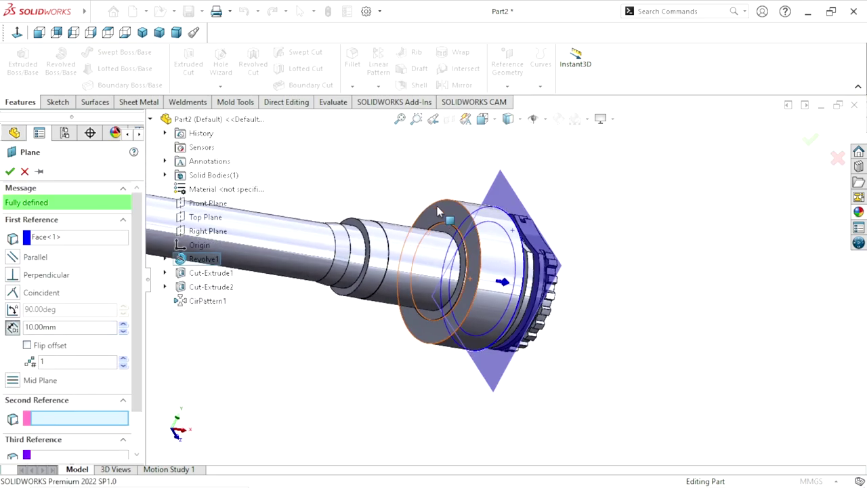
left_click(451, 217)
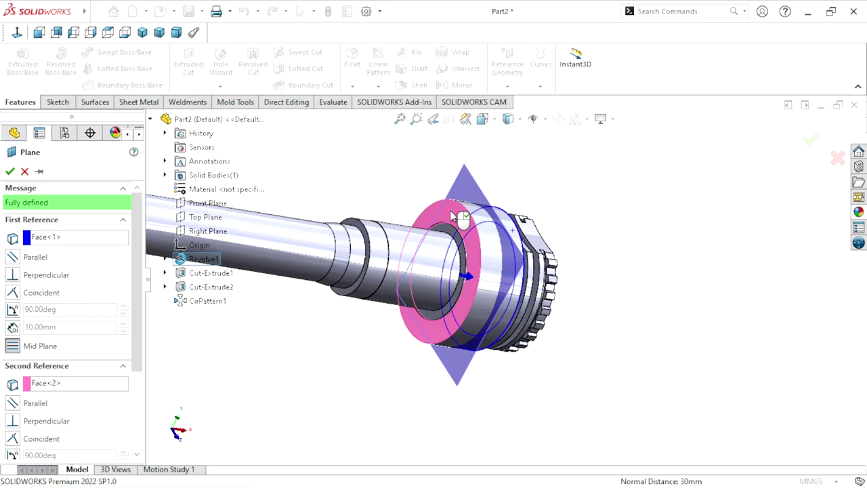
left_click(8, 172)
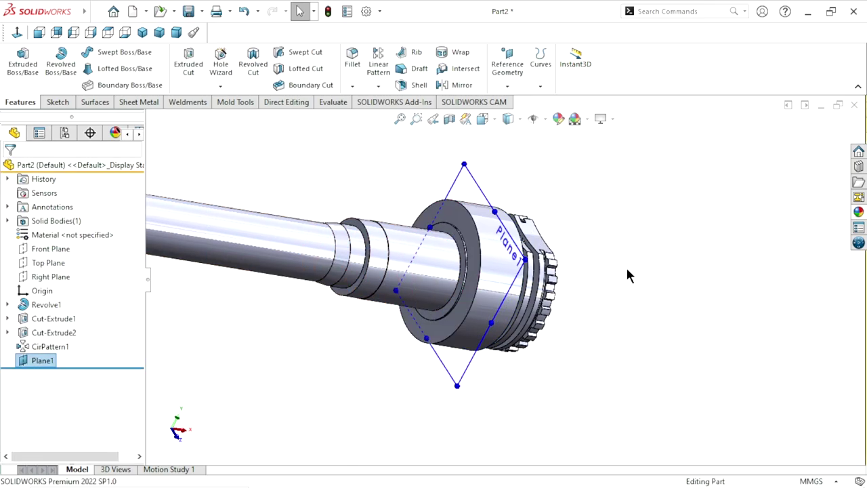
mouse_move(625, 280)
middle_mouse_down()
mouse_move(493, 216)
mouse_move(503, 273)
mouse_move(357, 308)
middle_mouse_up()
scroll(357, 308, "up", 2)
scroll(443, 315, "down", 3)
scroll(453, 247, "down", 2)
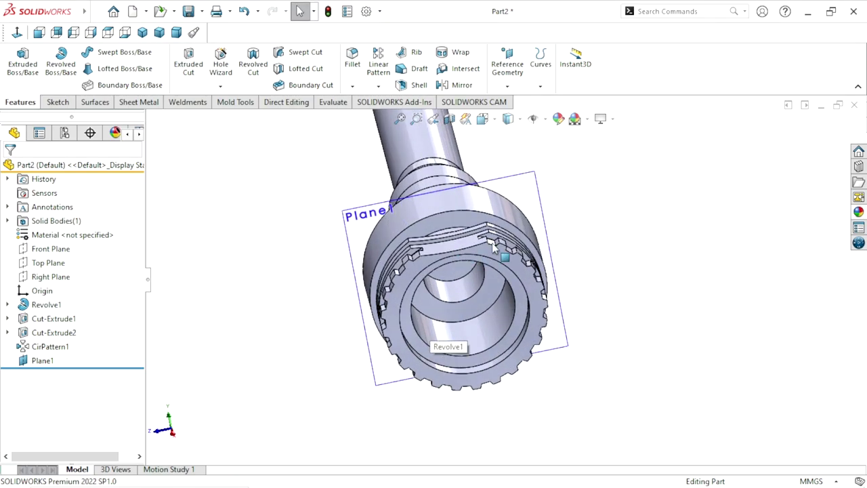
Start a sketch on Plane1 and hide the plane from view.
left_click(520, 190)
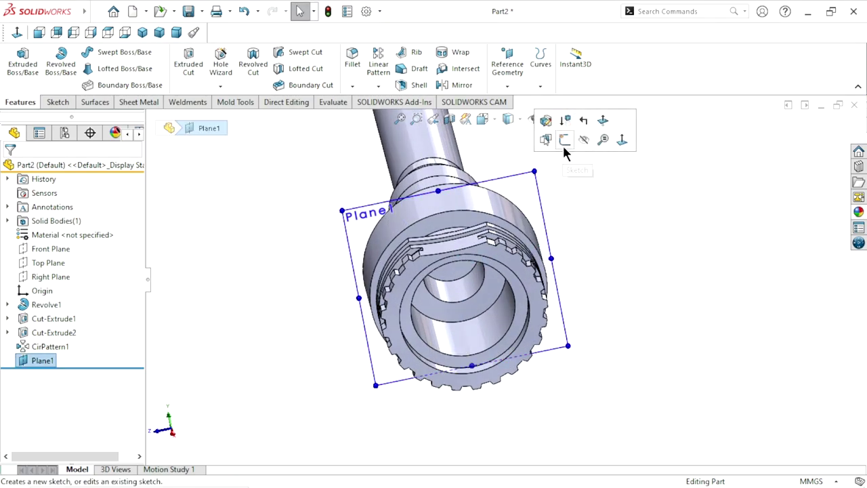
left_click(562, 143)
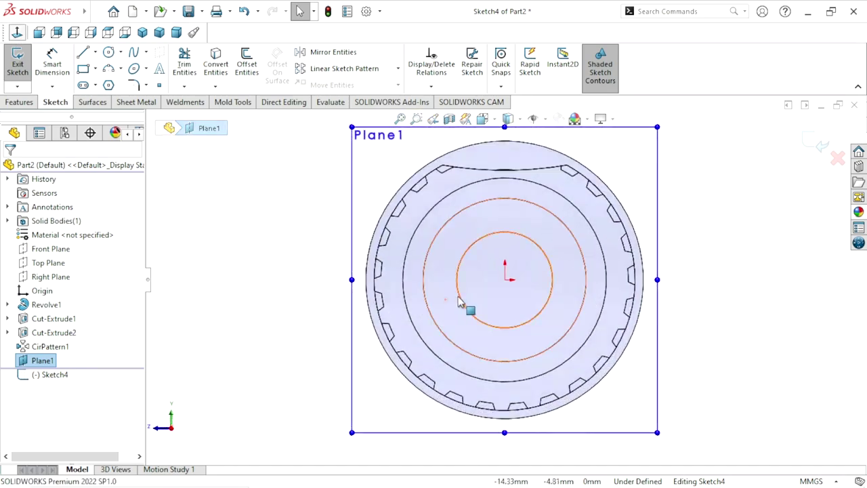
left_click(662, 291)
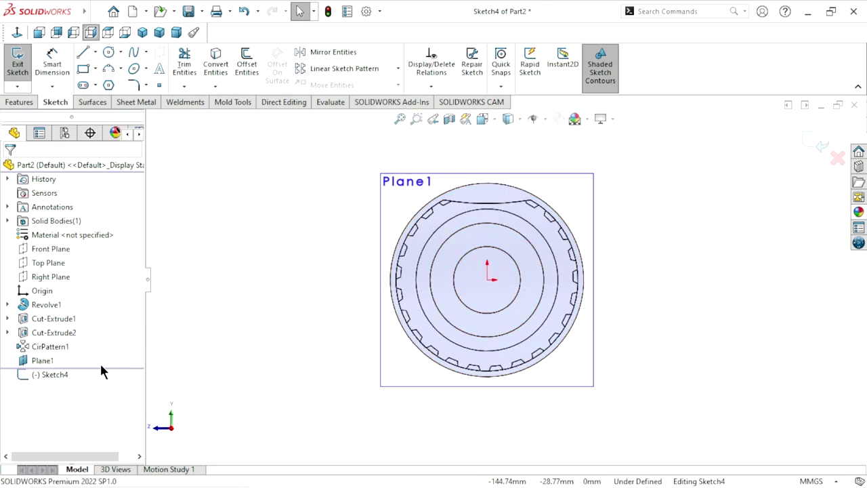
left_click(48, 361)
left_click(77, 341)
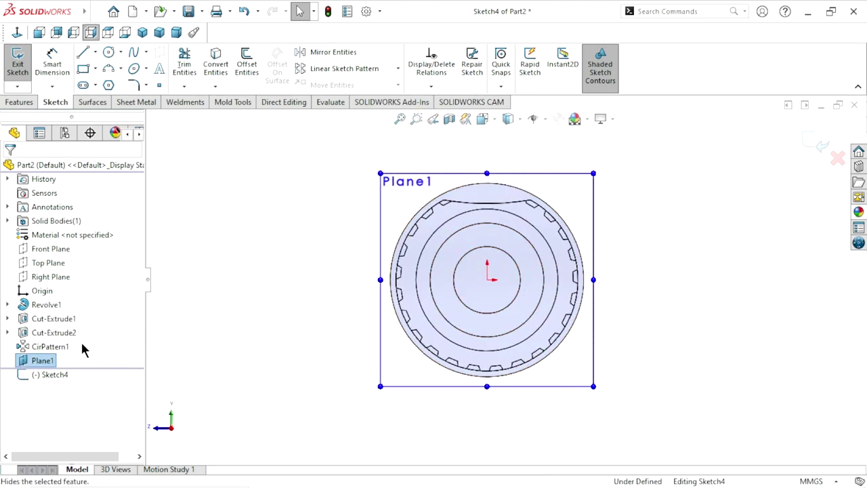
scroll(546, 263, "down", 2)
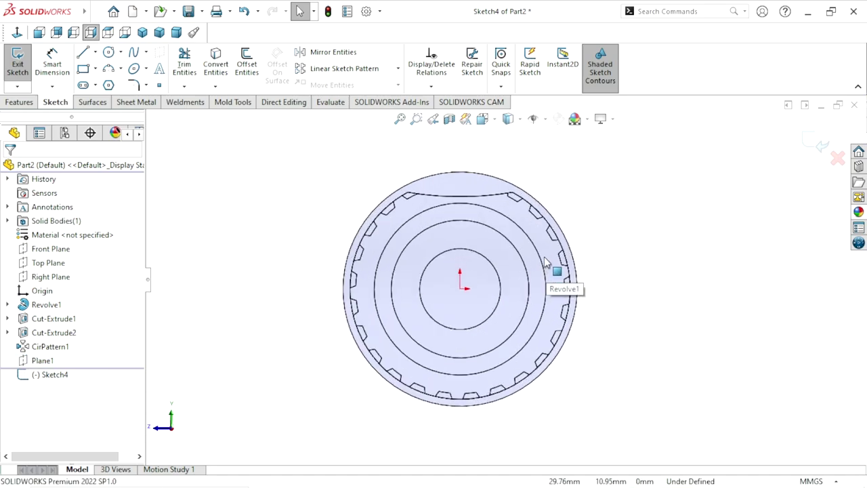
Draw a vertical centerline from the origin up to the flange's top edge.
left_click(97, 52)
left_click(112, 81)
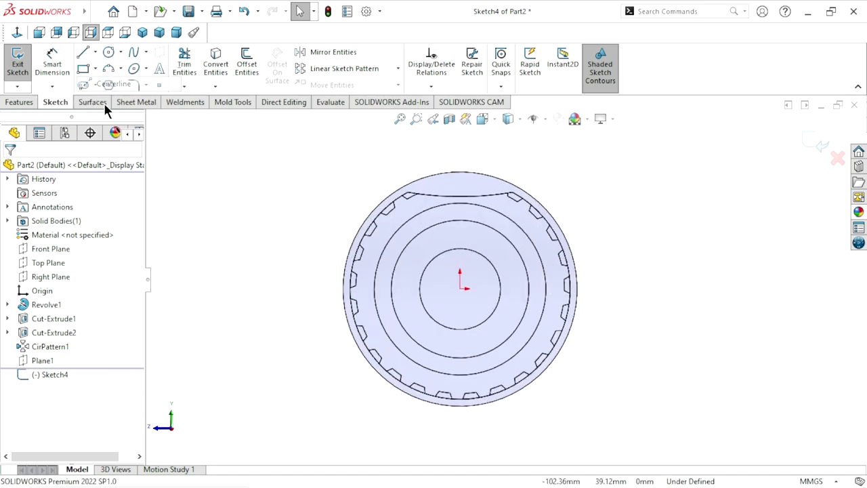
left_click(460, 289)
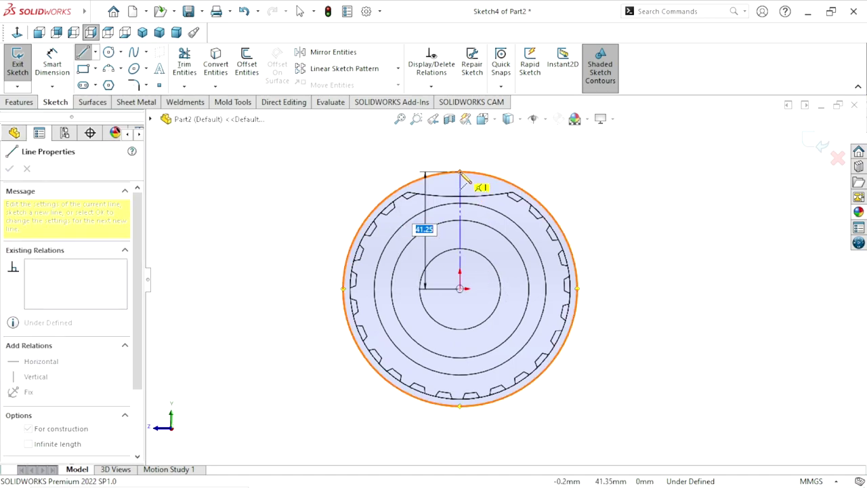
left_click(459, 173)
right_click(600, 197)
left_click(630, 213)
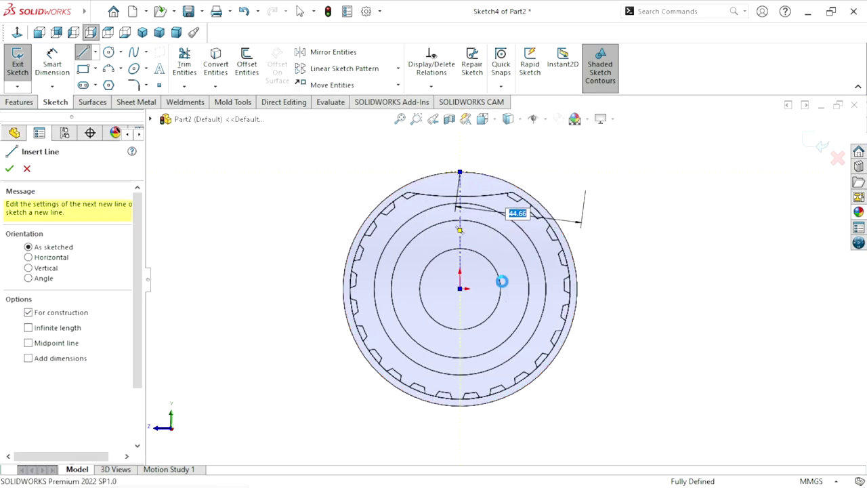
key("Escape")
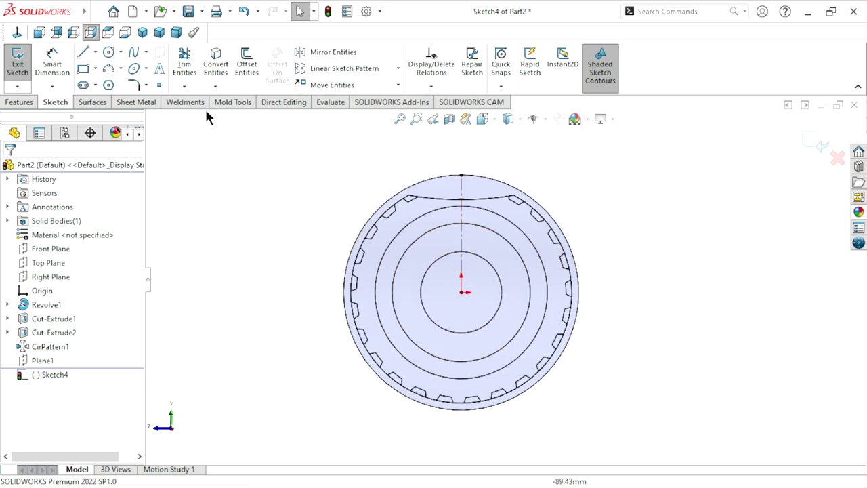
Draw a circle centred on the origin, just larger than the flange's outer edge, in Sketch4.
left_click(108, 52)
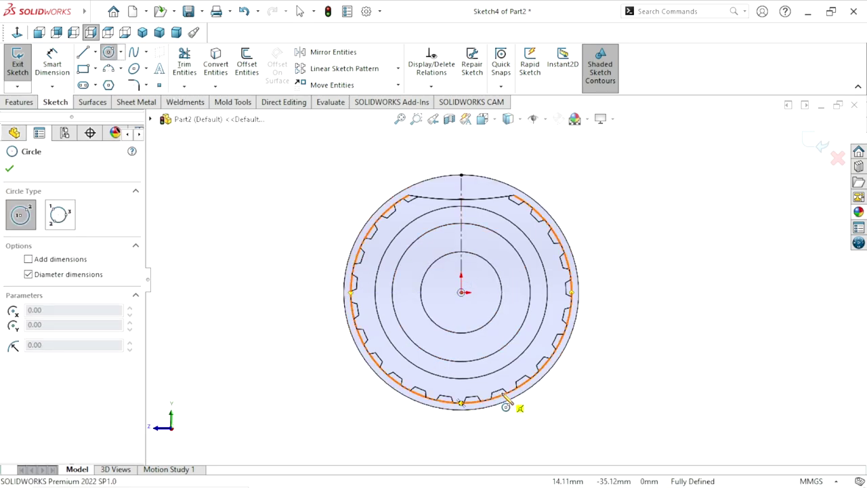
left_click(461, 292)
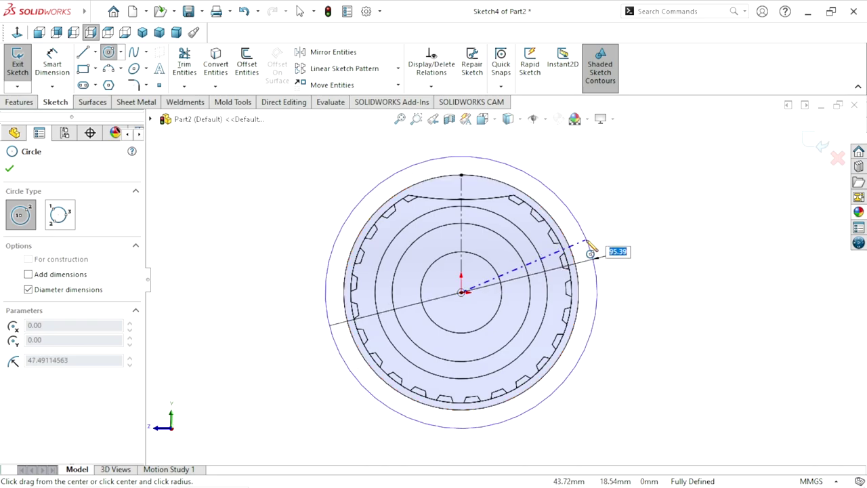
left_click(586, 256)
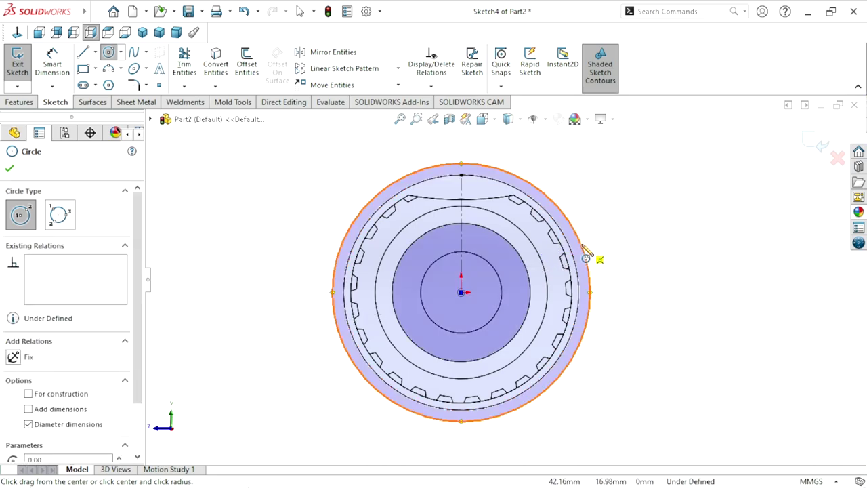
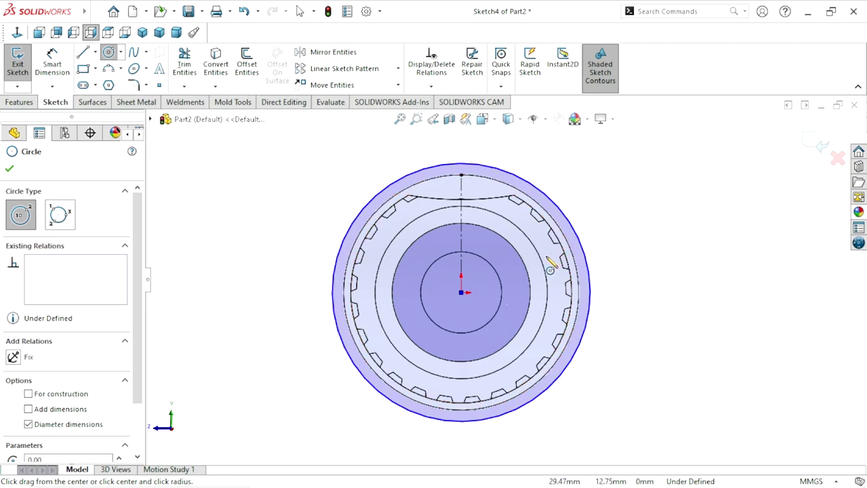
Give the outer circle of Sketch4 an 87 mm diameter dimension, fully defining the sketch.
left_click(11, 169)
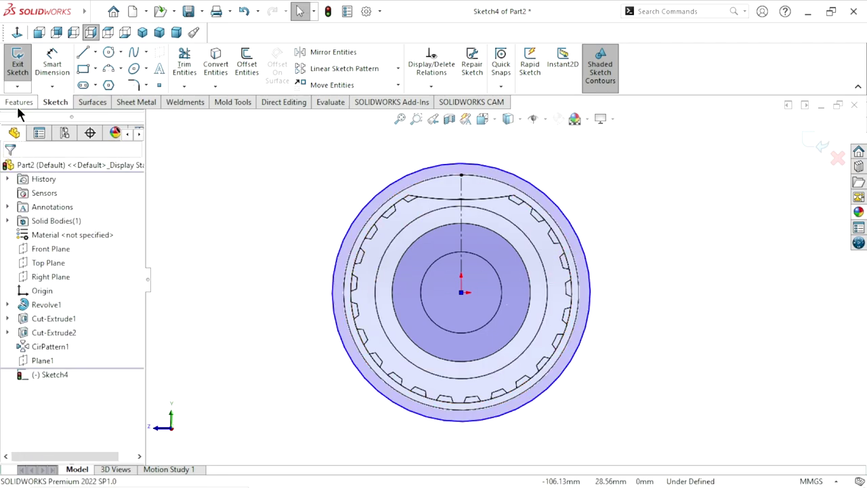
left_click(51, 68)
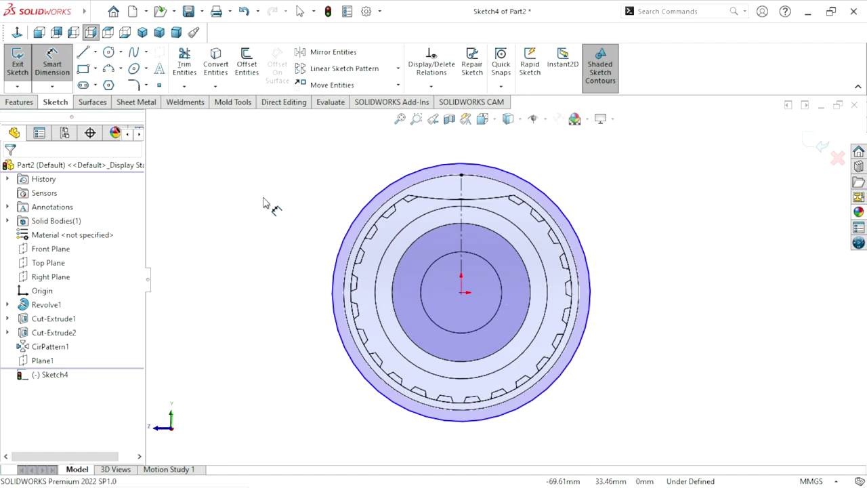
left_click(590, 277)
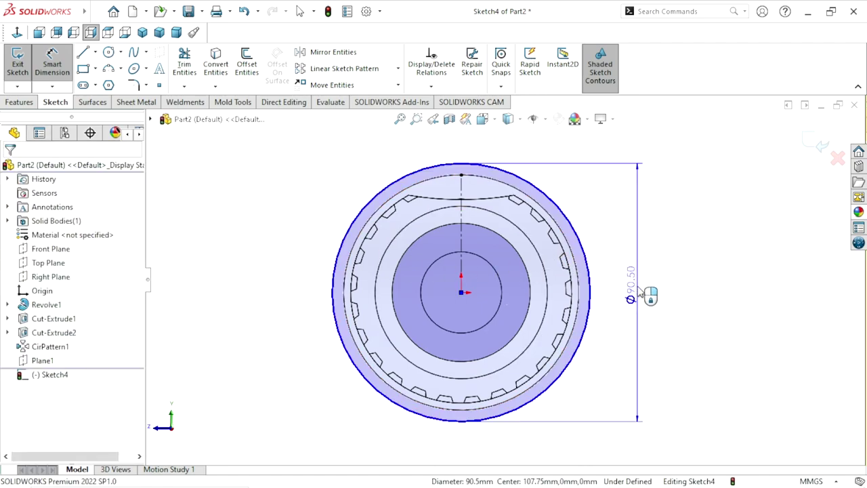
left_click(638, 292)
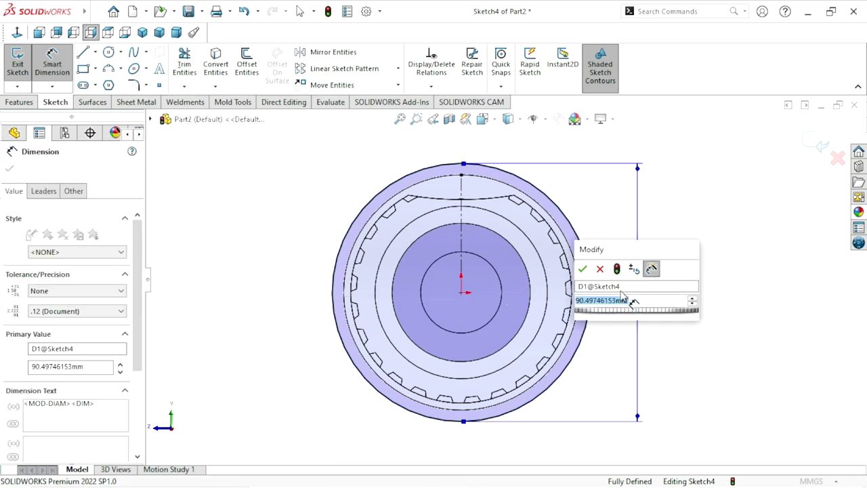
left_click(585, 267)
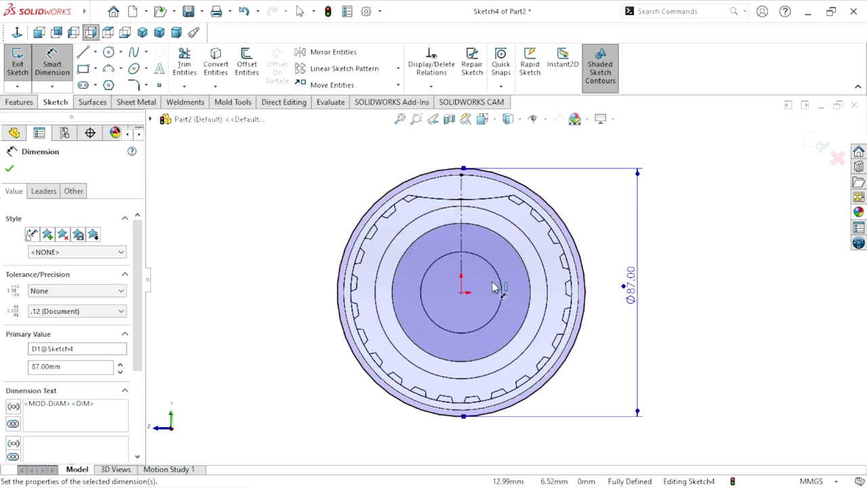
scroll(528, 315, "down", 1)
scroll(529, 316, "down", 1)
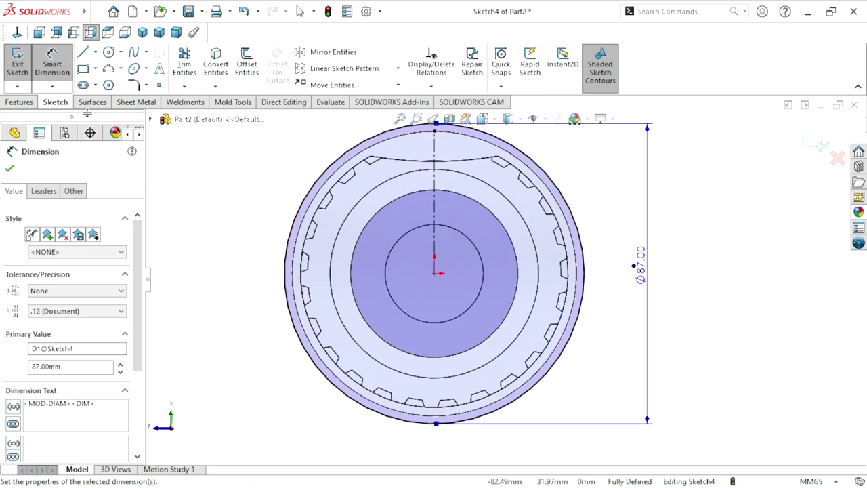
left_click(108, 53)
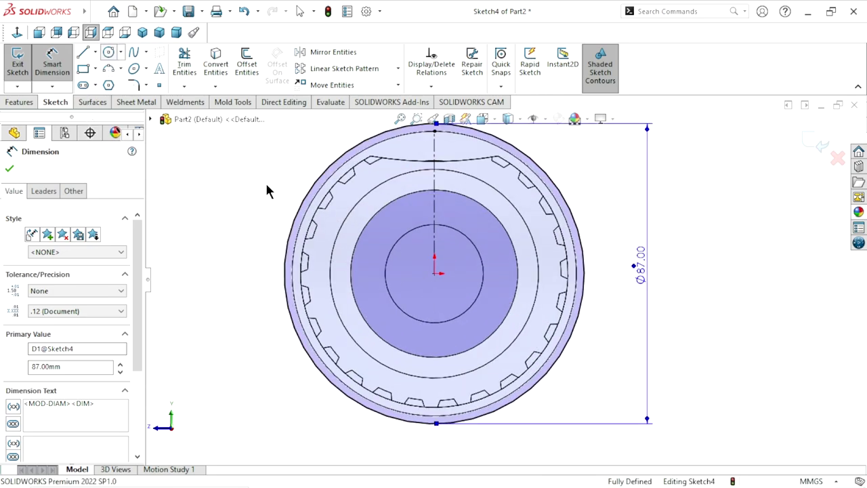
Draw a second circle centred on the origin, sized just inside the teeth.
left_click(435, 274)
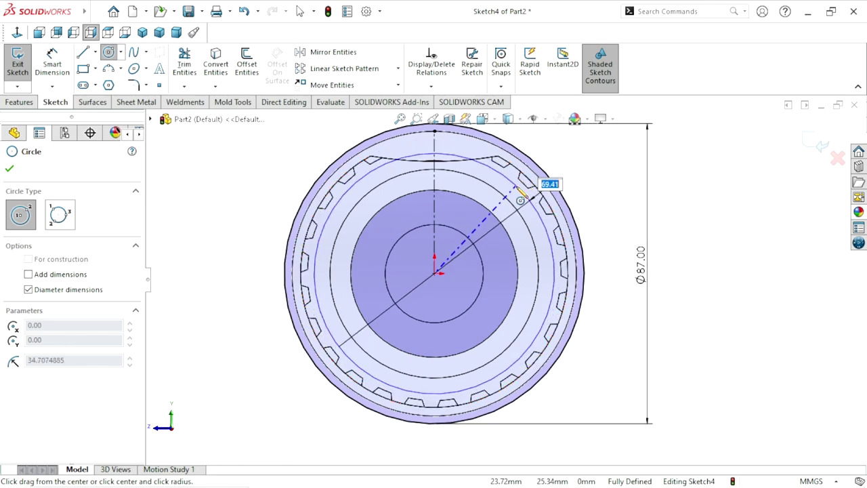
left_click(519, 192)
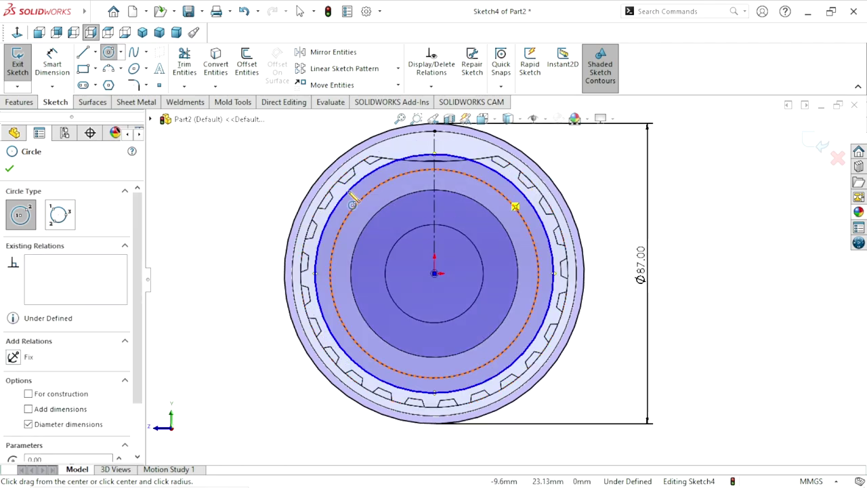
left_click(10, 169)
Dimension the new circle's diameter to 66.10 mm.
left_click(51, 66)
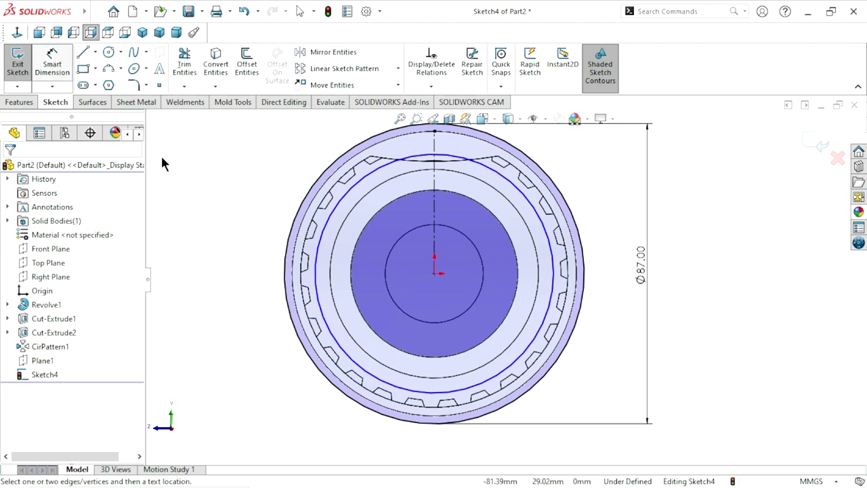
left_click(552, 240)
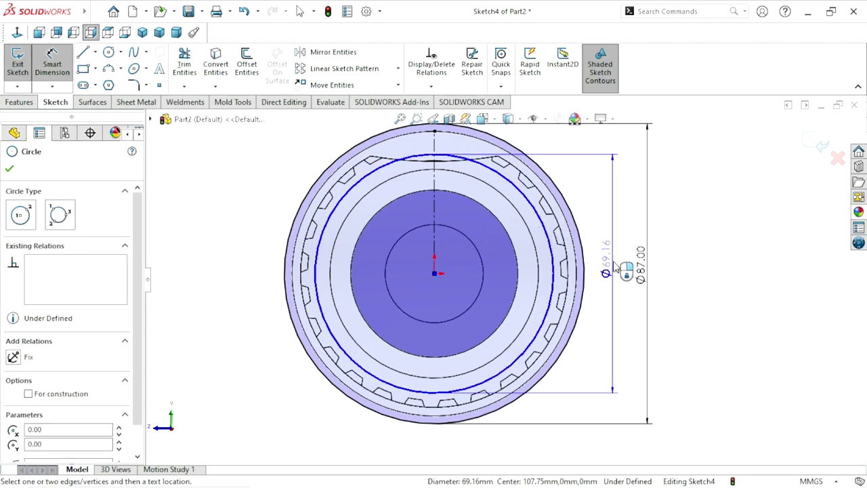
left_click(614, 267)
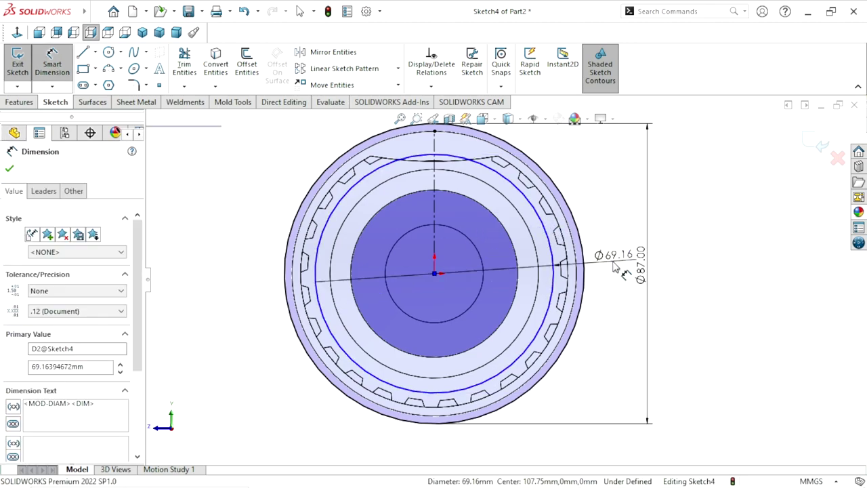
type("66.1")
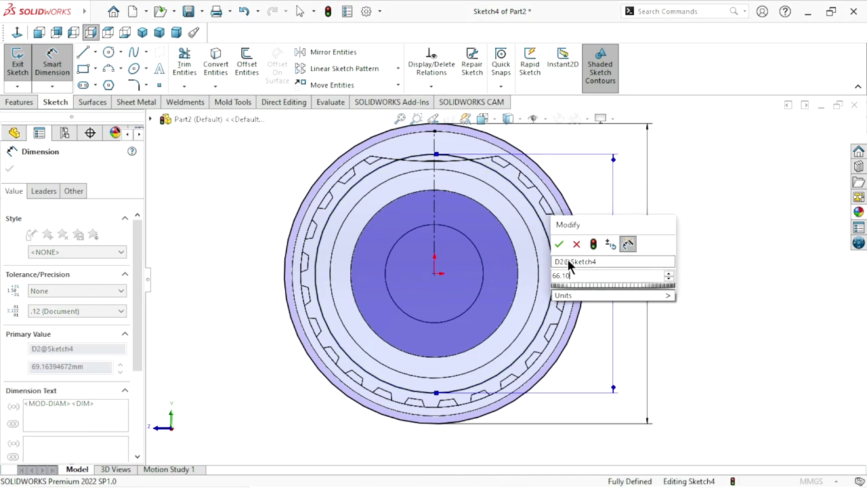
left_click(558, 244)
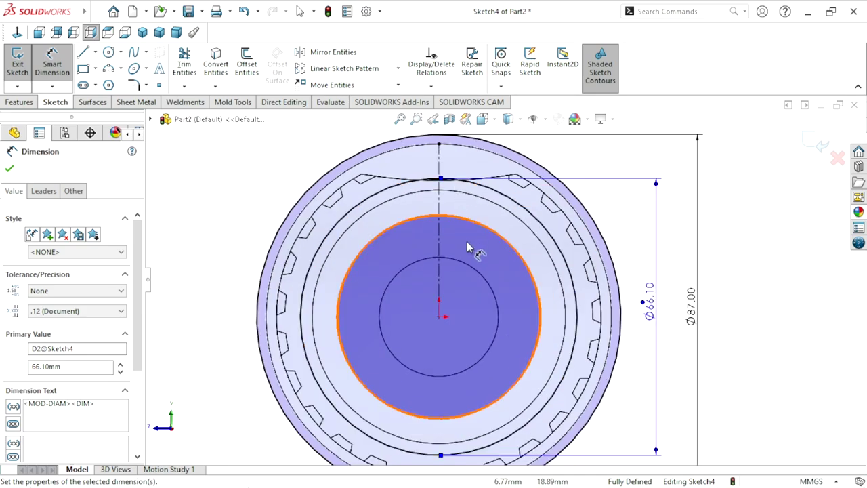
scroll(471, 189, "down", 2)
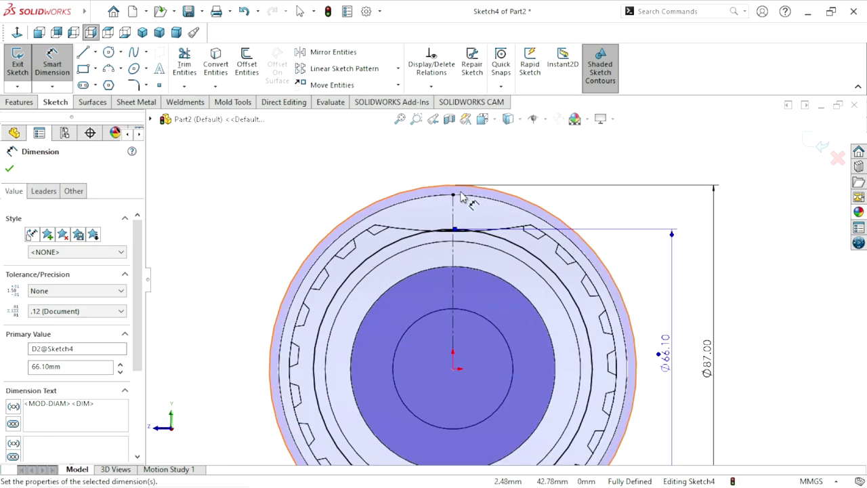
left_click(9, 169)
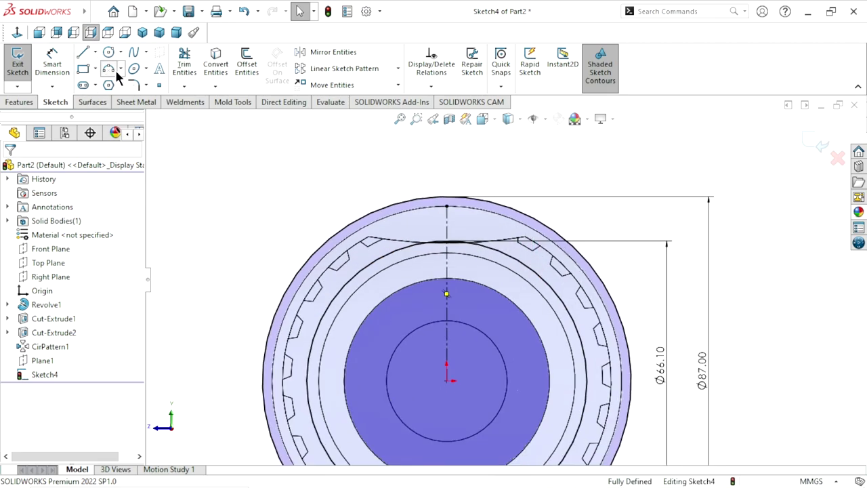
Draw a three-point arc starting near the top of the collar.
left_click(109, 68)
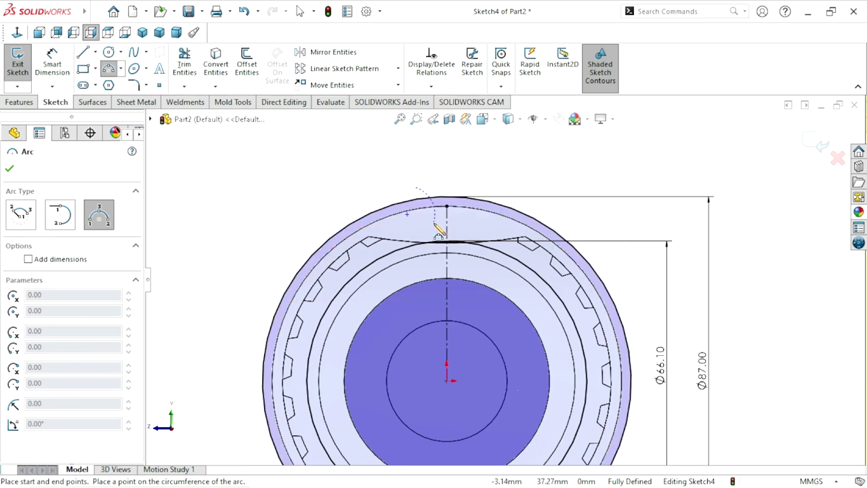
left_click(437, 231)
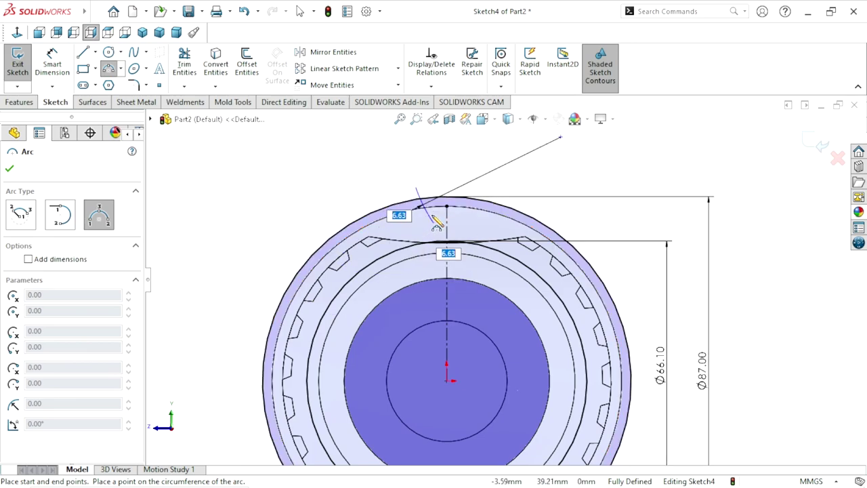
scroll(437, 223, "down", 1)
scroll(441, 233, "down", 1)
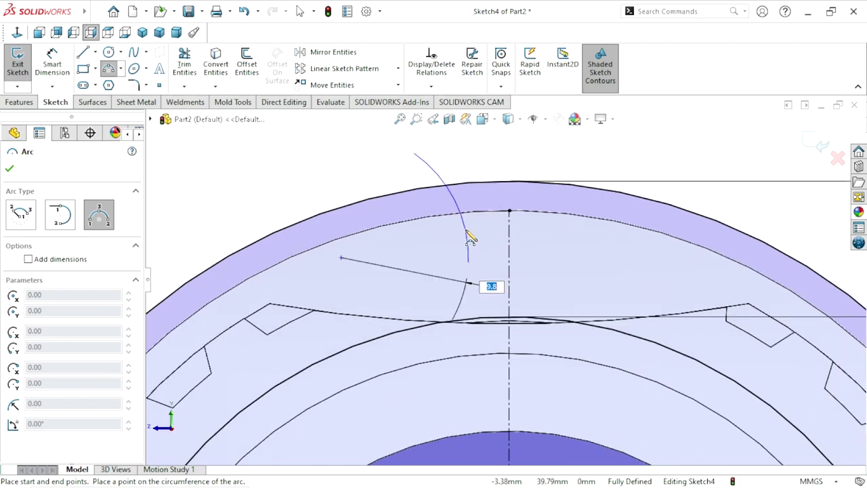
left_click(470, 234)
Make the arc's lower endpoint lie on the inner 66.10 mm circle.
right_click(327, 174)
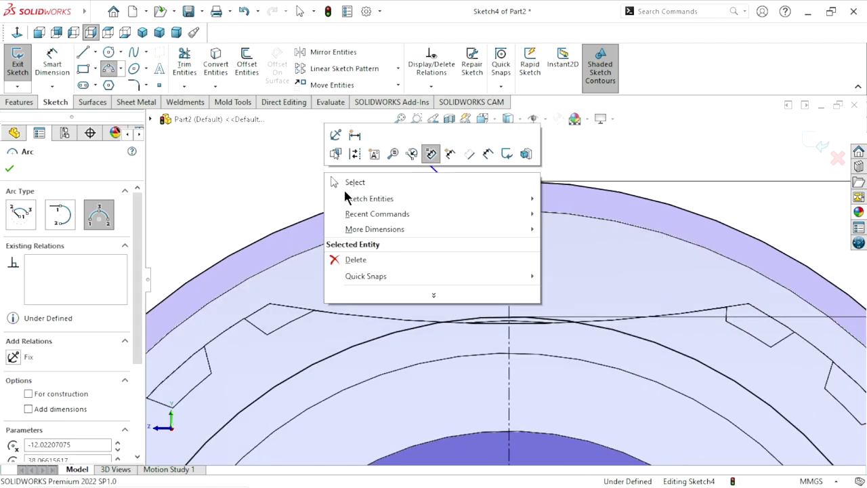
left_click(354, 182)
scroll(514, 317, "up", 2)
scroll(515, 319, "down", 2)
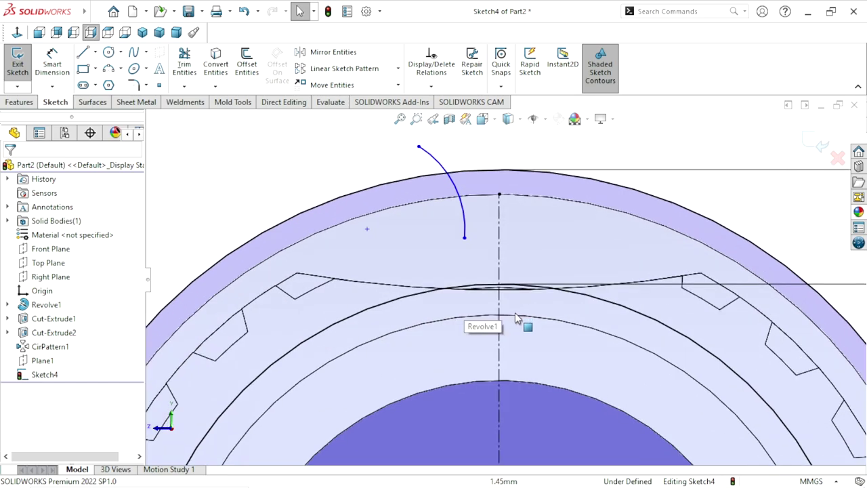
scroll(515, 315, "up", 2)
scroll(516, 325, "down", 2)
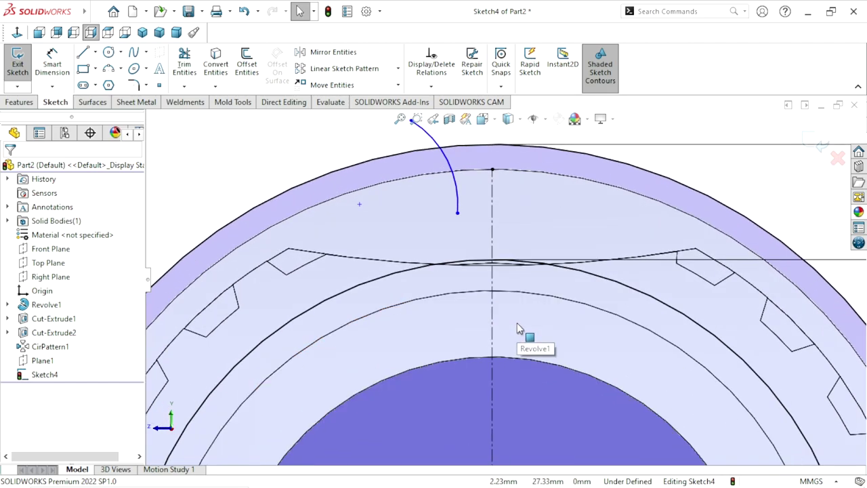
scroll(484, 293, "up", 2)
scroll(578, 287, "down", 2)
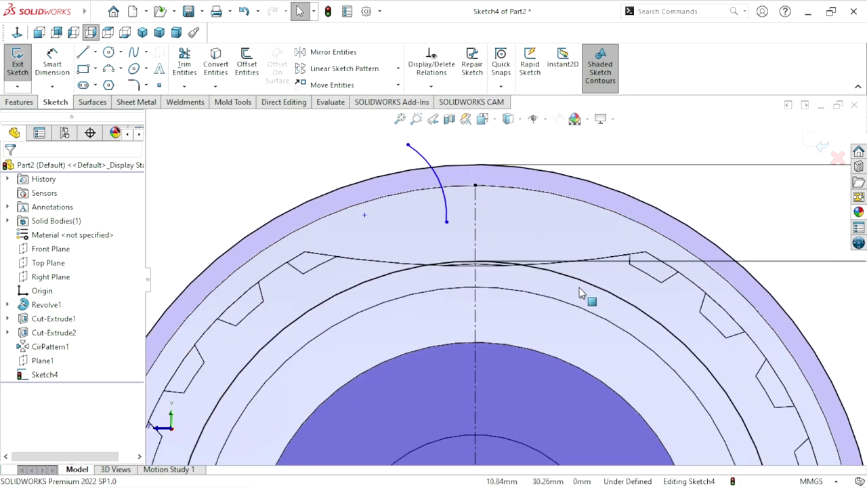
left_click(447, 223)
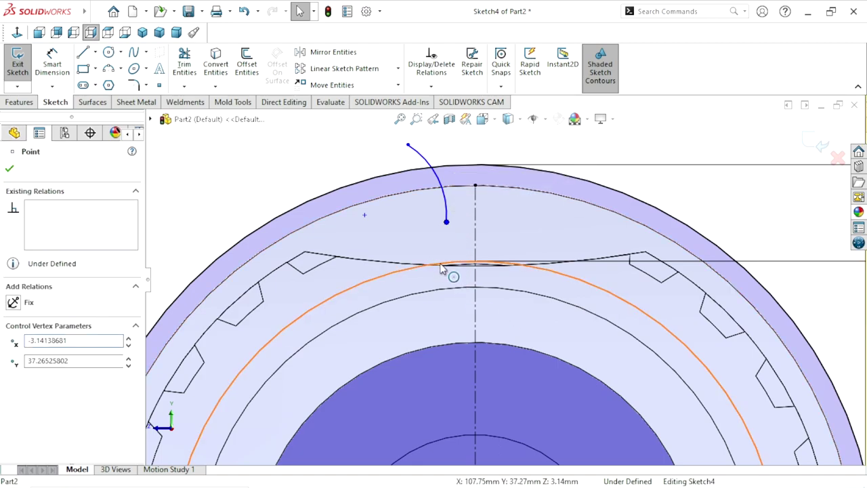
left_click(442, 266)
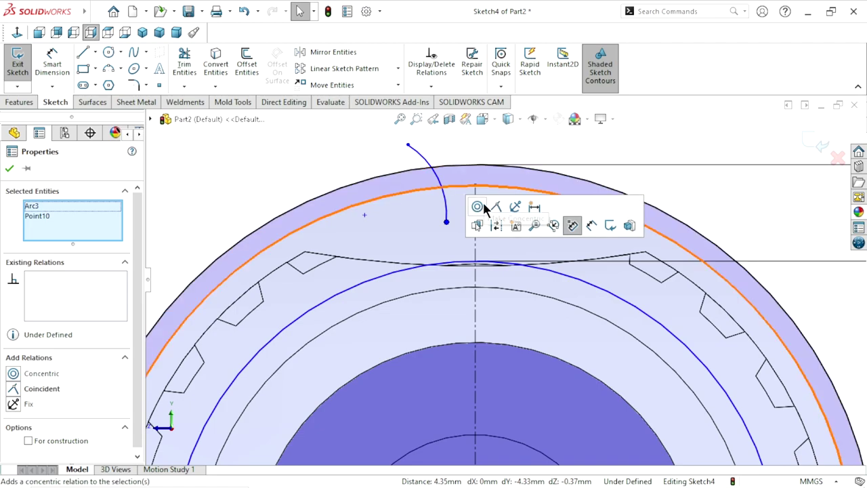
left_click(497, 205)
Reshape the flank arc so it bends and snaps to a midpoint relation.
scroll(510, 279, "up", 1)
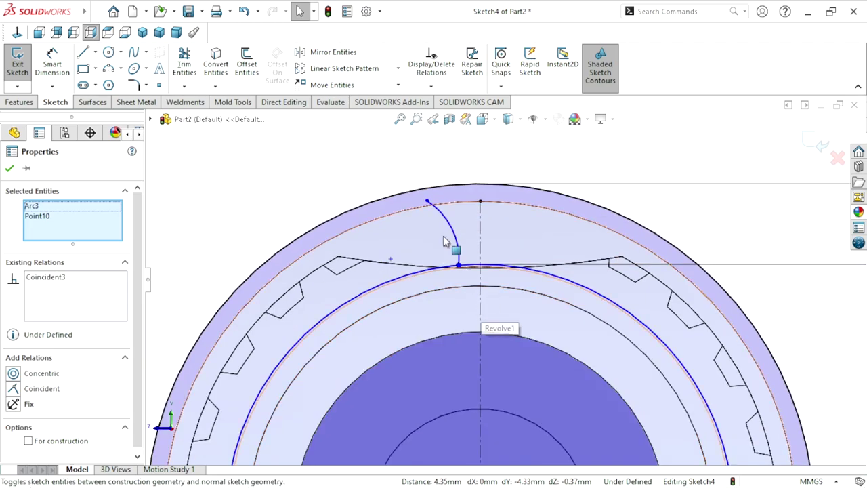
left_click_drag(427, 202, 415, 173)
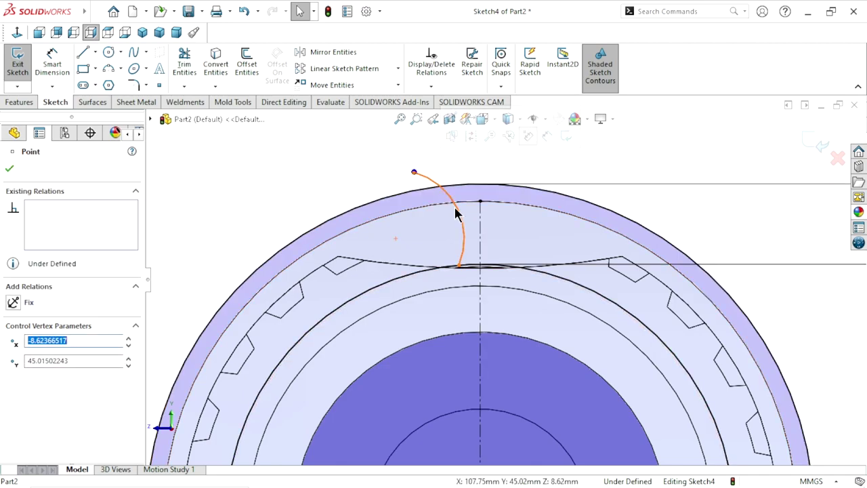
left_click(457, 212)
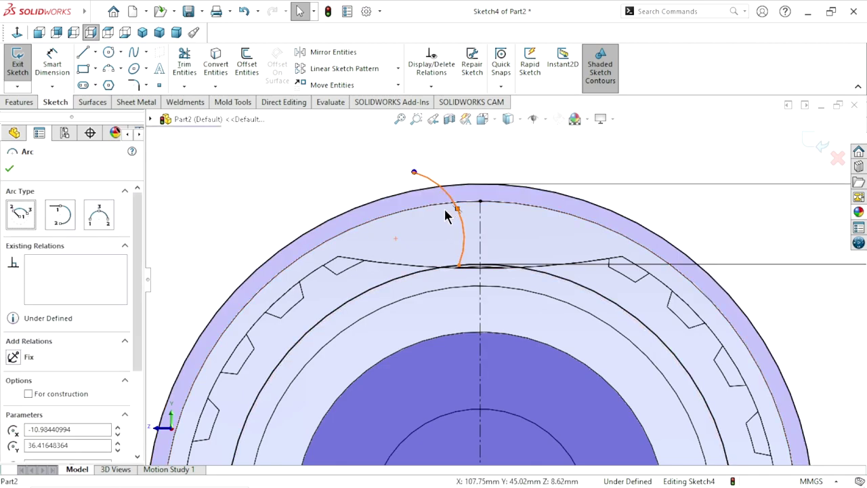
left_click_drag(448, 211, 440, 222)
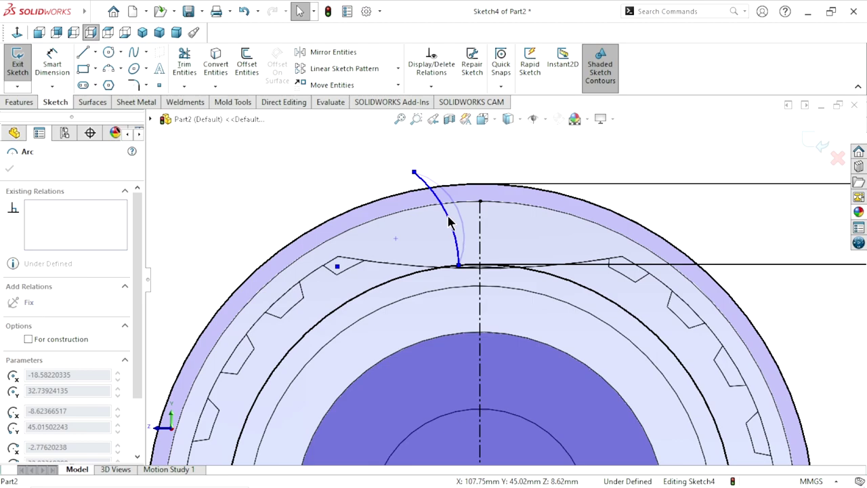
left_click_drag(440, 222, 447, 212)
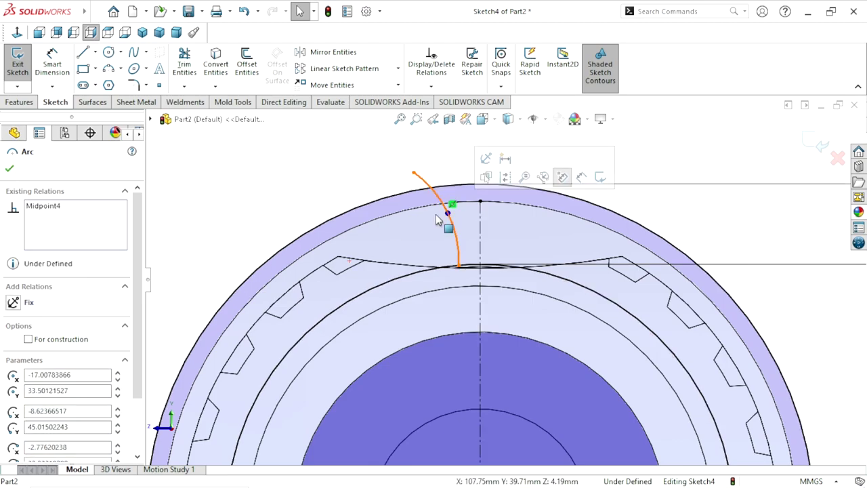
left_click(13, 170)
scroll(476, 300, "up", 2)
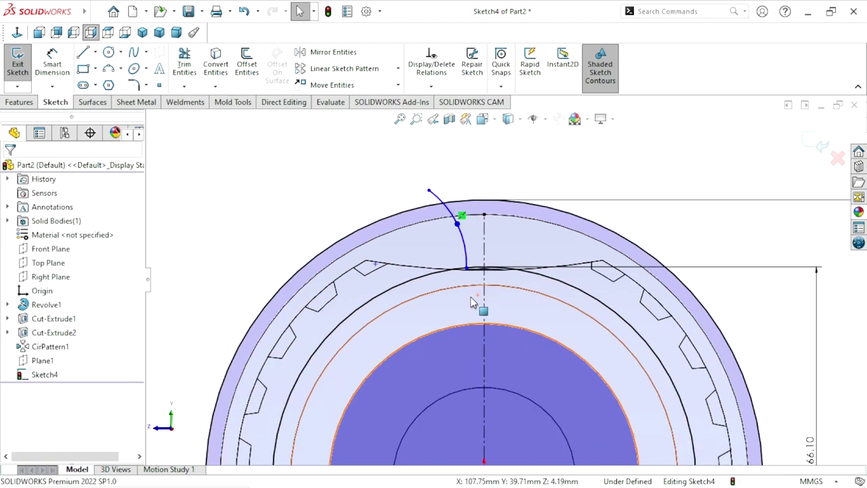
scroll(492, 286, "down", 2)
scroll(492, 286, "down", 2)
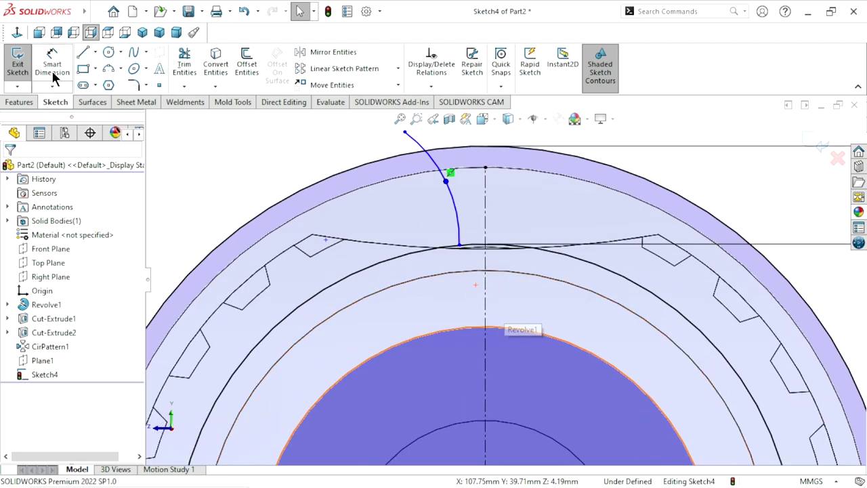
Dimension the flank arc to a 10 mm radius.
left_click(52, 64)
left_click(453, 192)
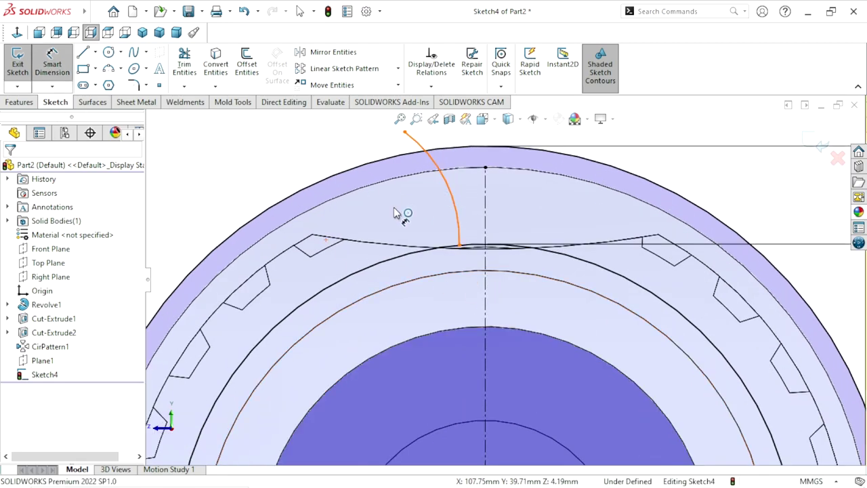
left_click(383, 215)
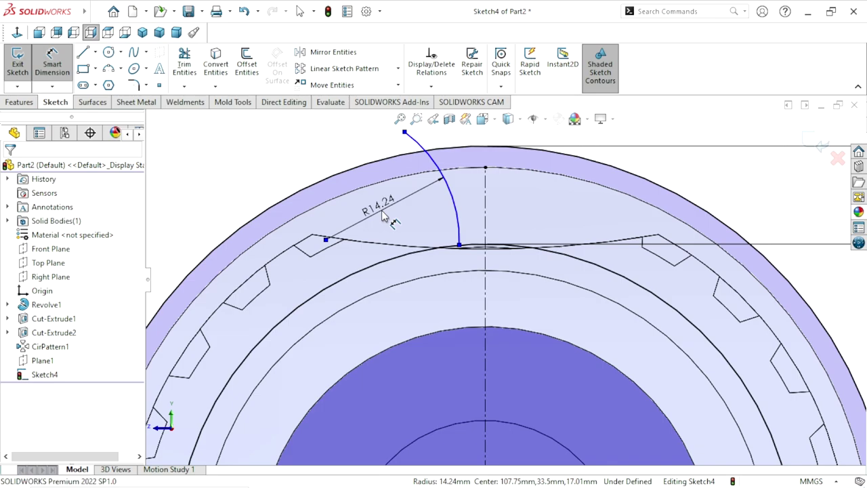
key("BackSpace")
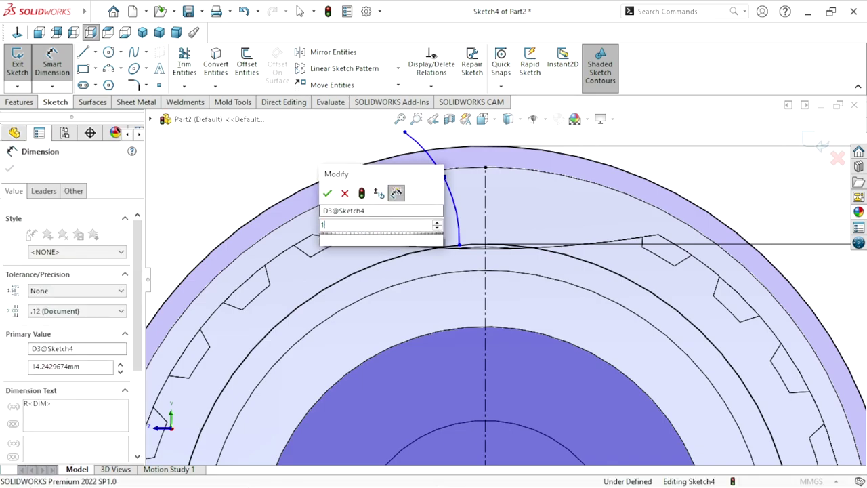
type("10")
key("Return")
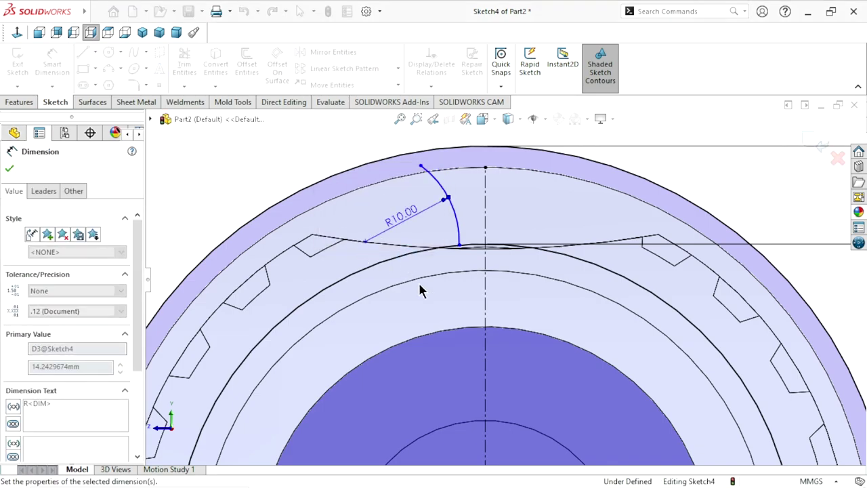
scroll(462, 257, "up", 3)
scroll(486, 170, "down", 2)
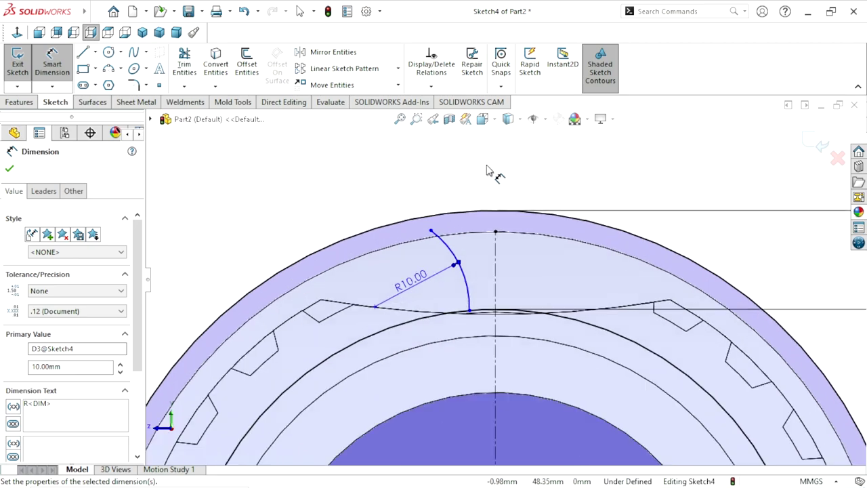
Drag the arc's upper endpoint outward beyond the collar rim.
left_click(432, 231)
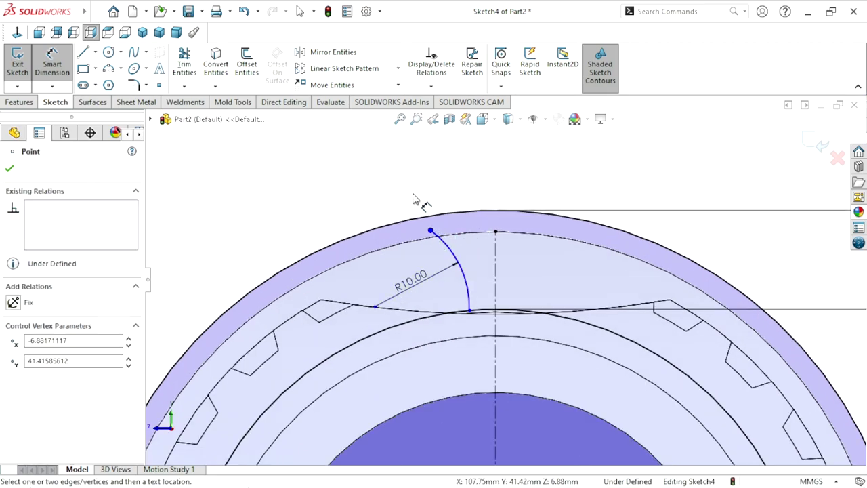
left_click(9, 170)
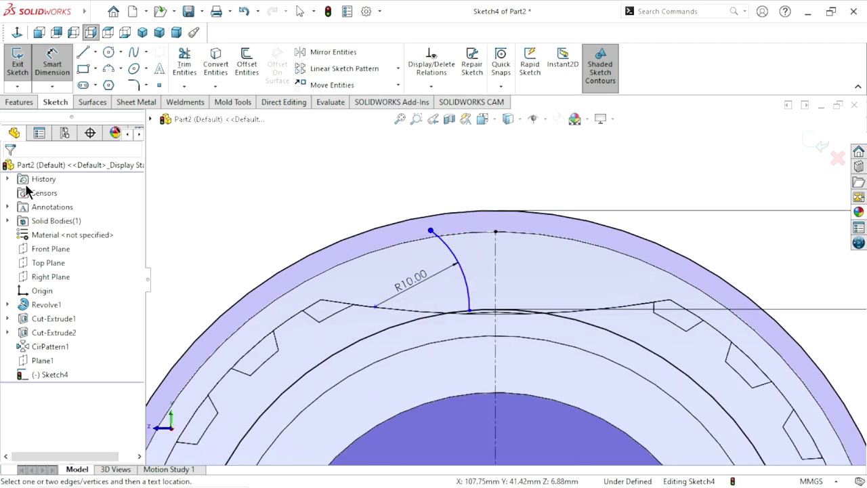
left_click(430, 230)
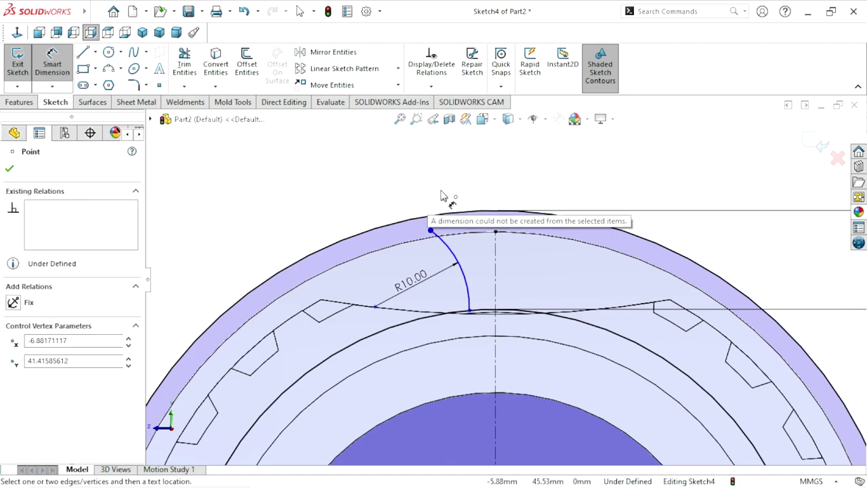
left_click(350, 218)
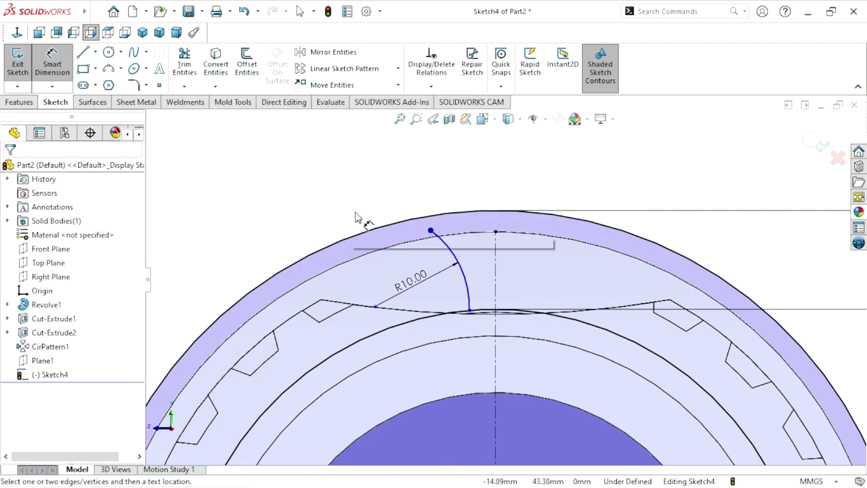
key("Escape")
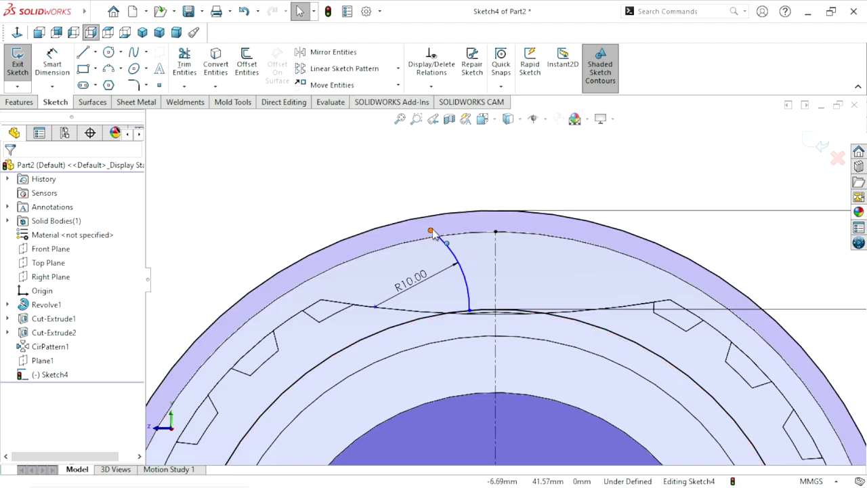
mouse_move(430, 231)
left_mouse_down()
mouse_move(430, 204)
mouse_move(408, 208)
mouse_move(409, 197)
left_mouse_up()
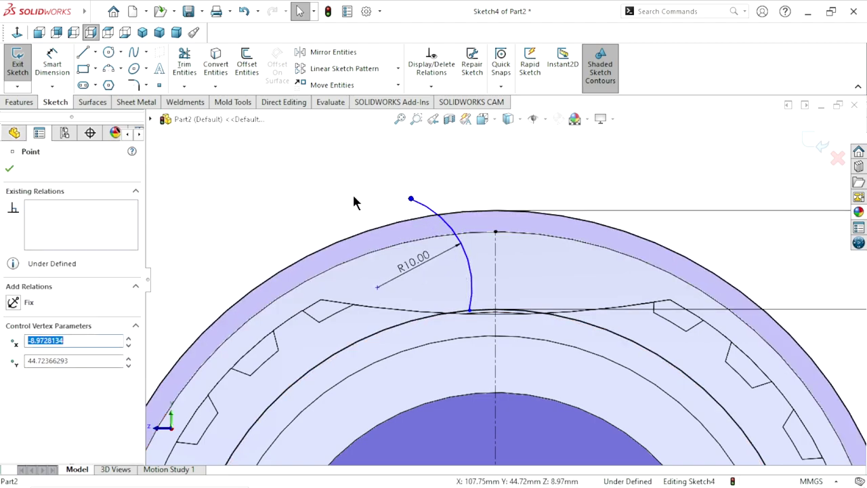
left_click(353, 192)
scroll(516, 352, "up", 3)
scroll(514, 303, "down", 3)
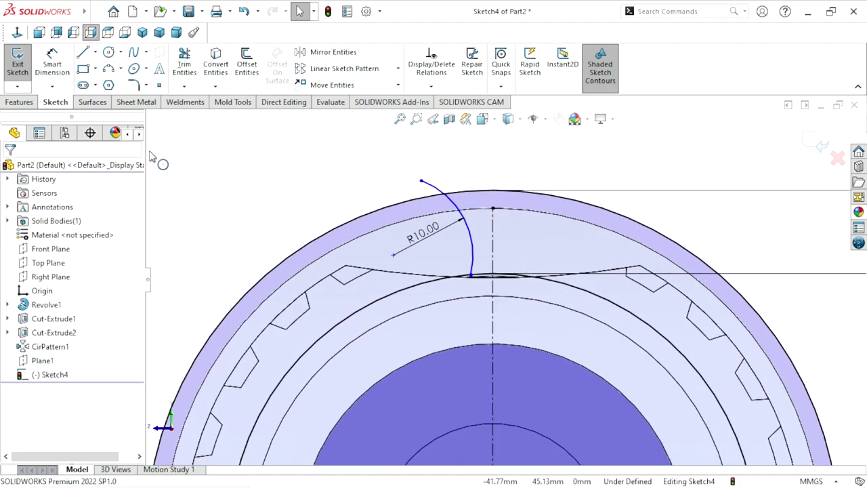
Mirror Arc4 about the vertical centerline Line1 to form the opposite flank.
left_click(345, 53)
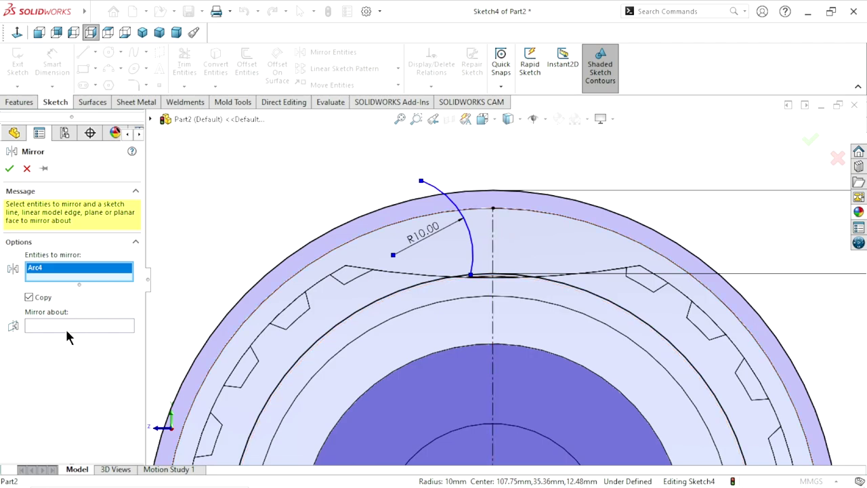
left_click(48, 327)
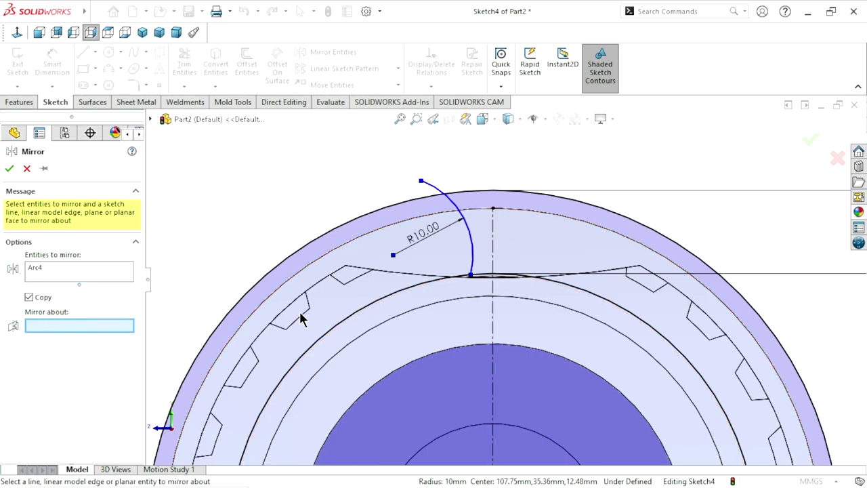
left_click(493, 258)
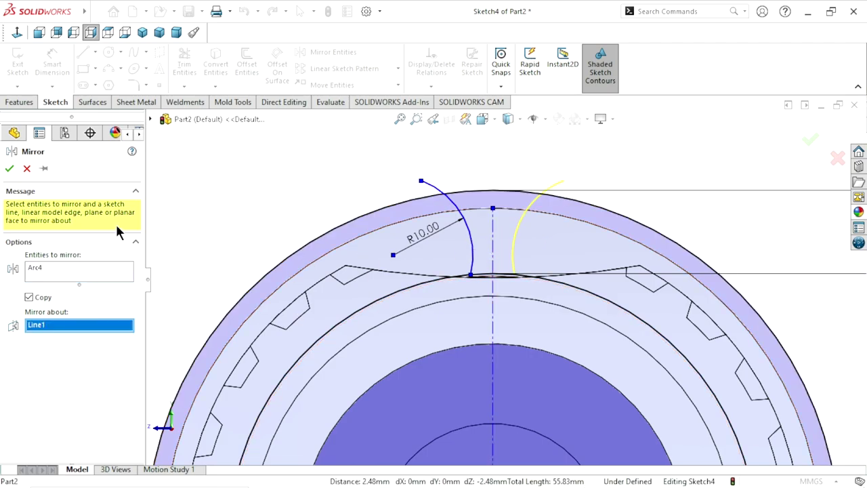
left_click(10, 169)
scroll(451, 304, "up", 2)
scroll(474, 305, "down", 2)
scroll(499, 306, "down", 1)
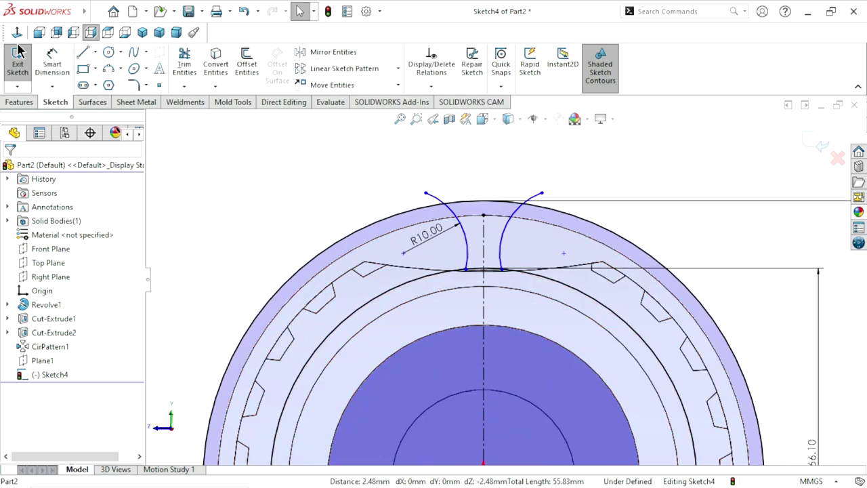
left_click(185, 62)
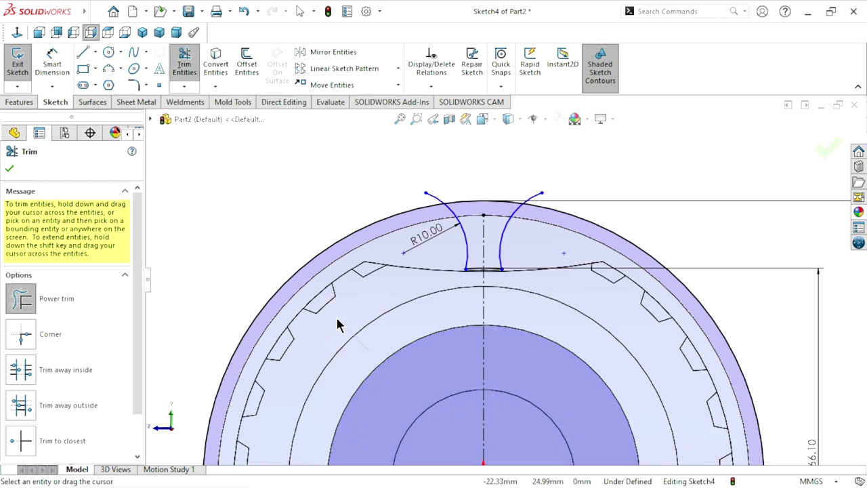
scroll(460, 351, "up", 2)
scroll(470, 329, "up", 1)
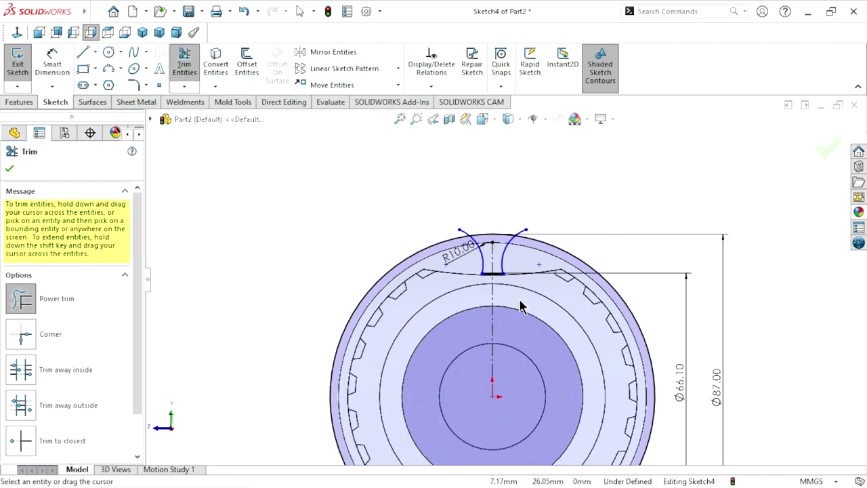
scroll(501, 306, "down", 1)
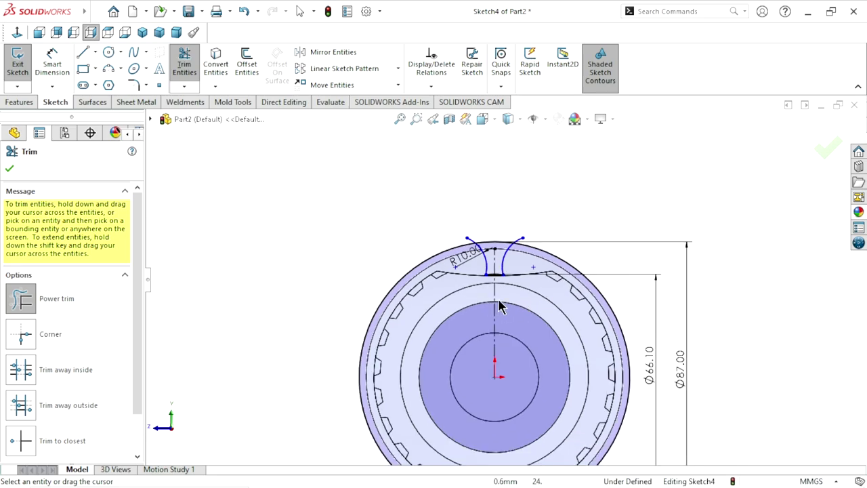
scroll(515, 301, "down", 1)
scroll(506, 268, "down", 1)
scroll(498, 283, "up", 1)
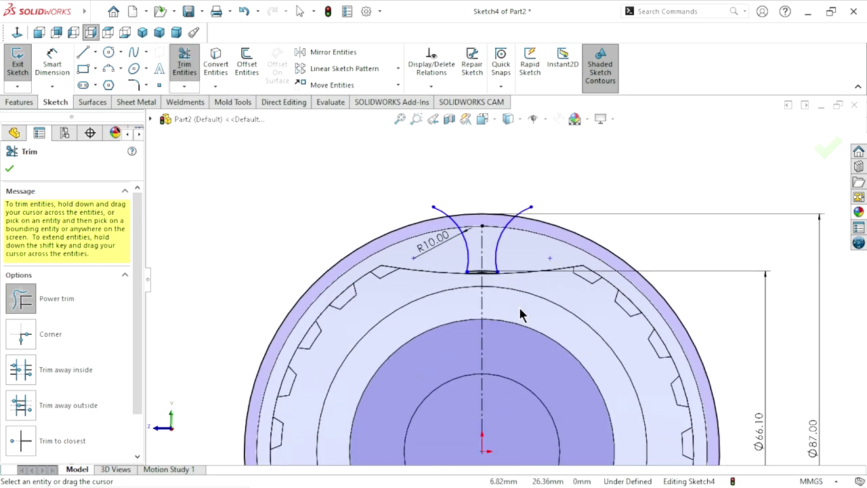
scroll(340, 298, "down", 2)
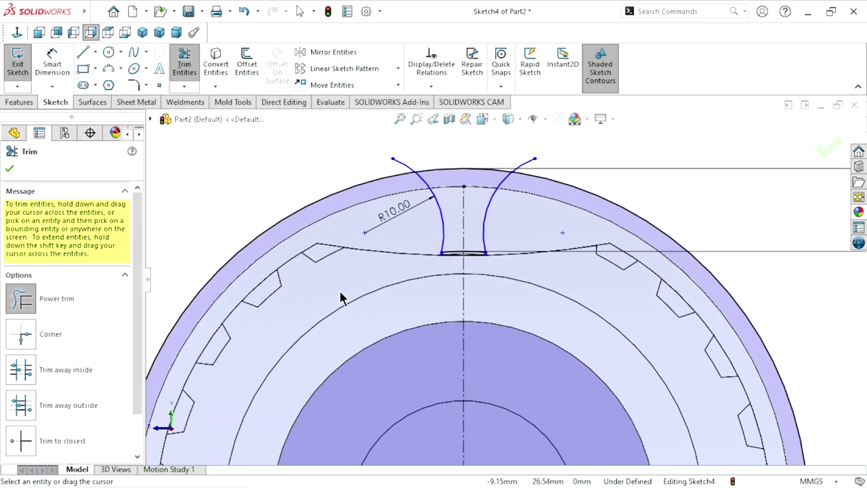
left_click(10, 168)
Draw a construction centerline from the tooth gap's bottom to the origin.
left_click(98, 48)
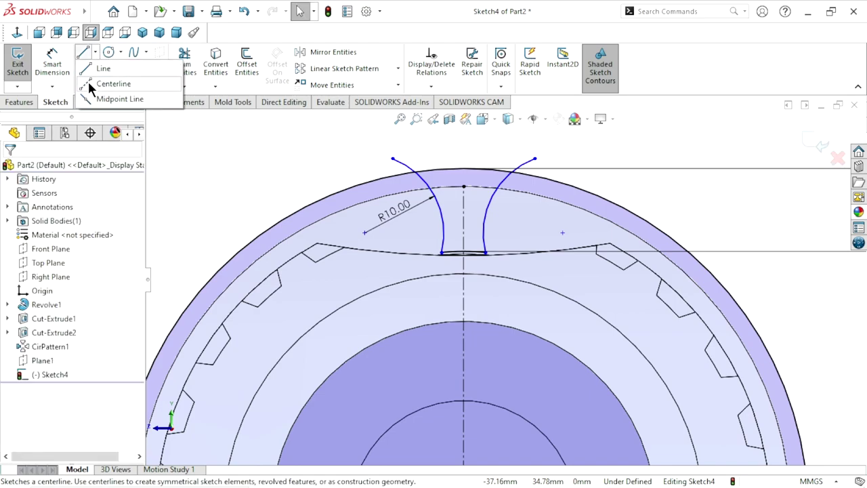
left_click(113, 85)
left_click(455, 257)
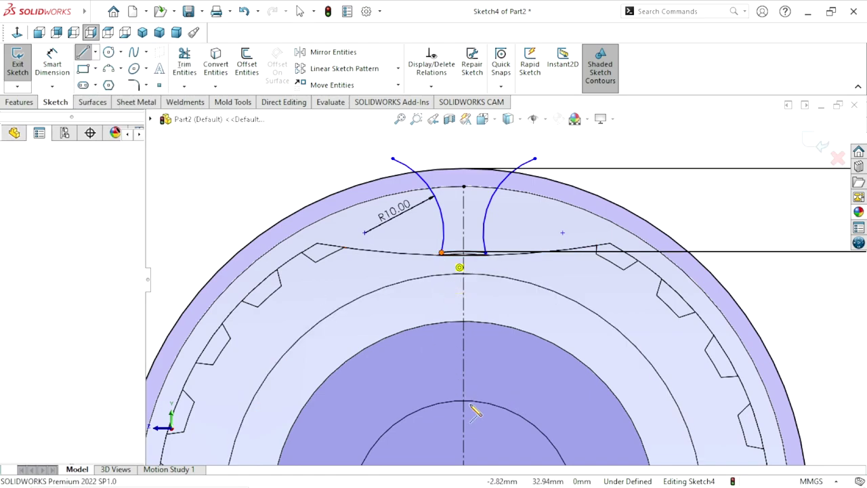
scroll(460, 261, "up", 3)
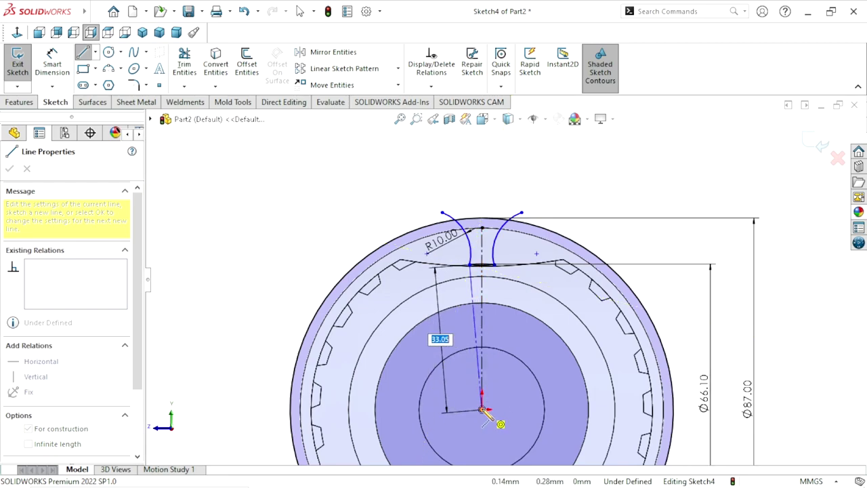
left_click(482, 409)
right_click(323, 216)
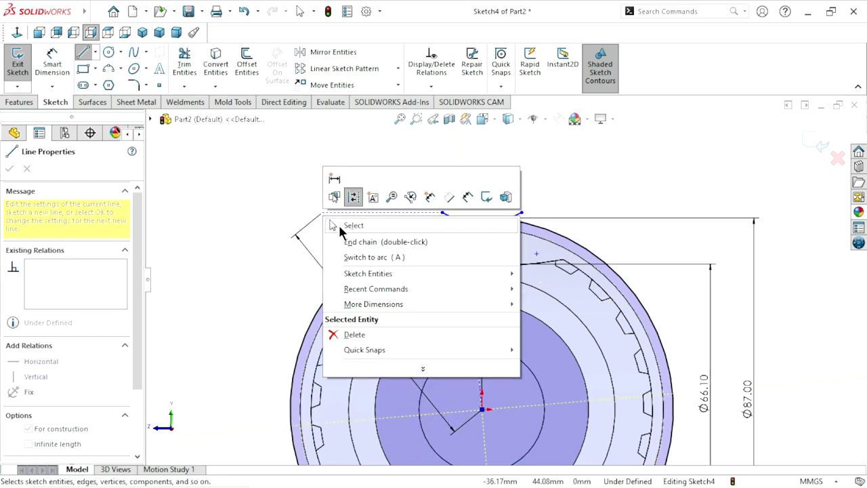
left_click(366, 240)
key("Escape")
Mirror the slanted centerline about the vertical centerline Line1.
left_click(349, 56)
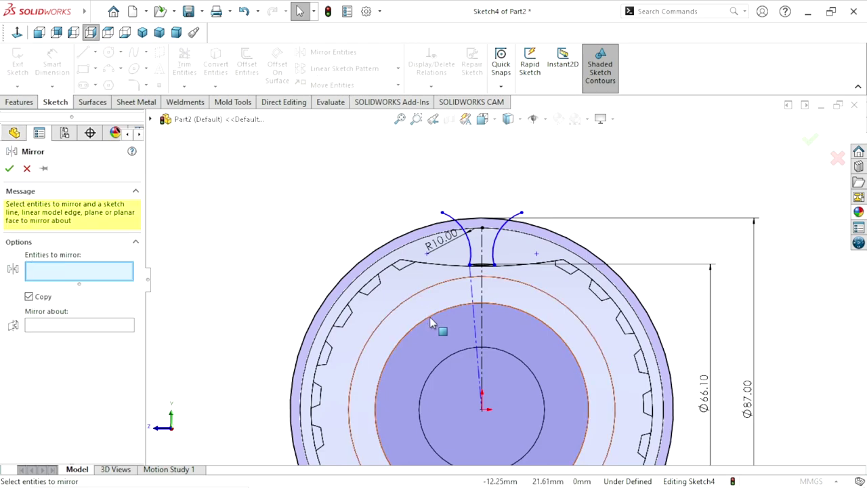
left_click(471, 318)
left_click(56, 327)
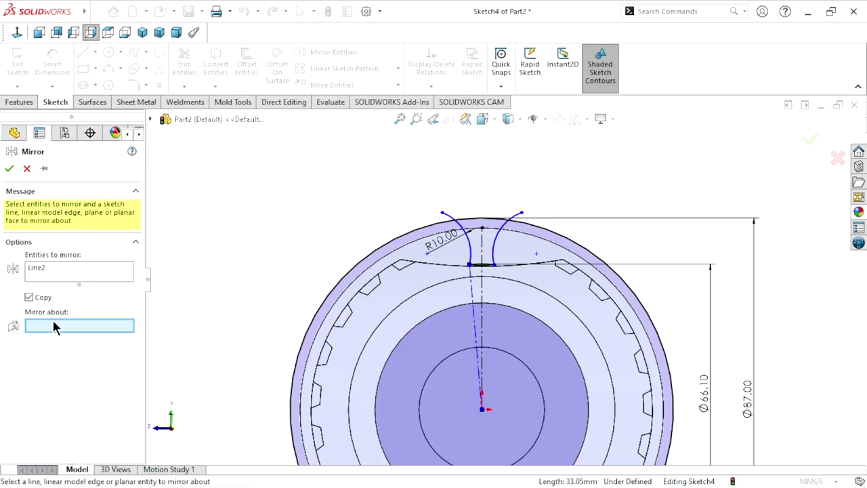
left_click(483, 325)
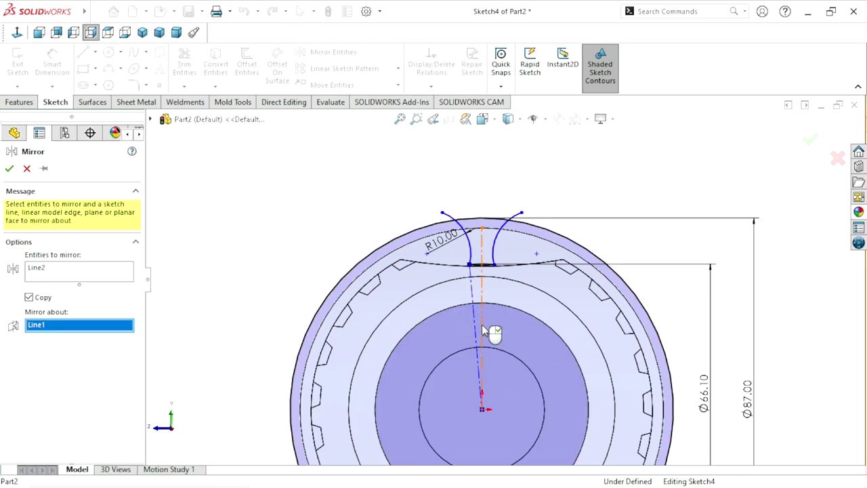
left_click(9, 168)
Make the left flank arc tangent to its construction centerline.
scroll(535, 294, "down", 3)
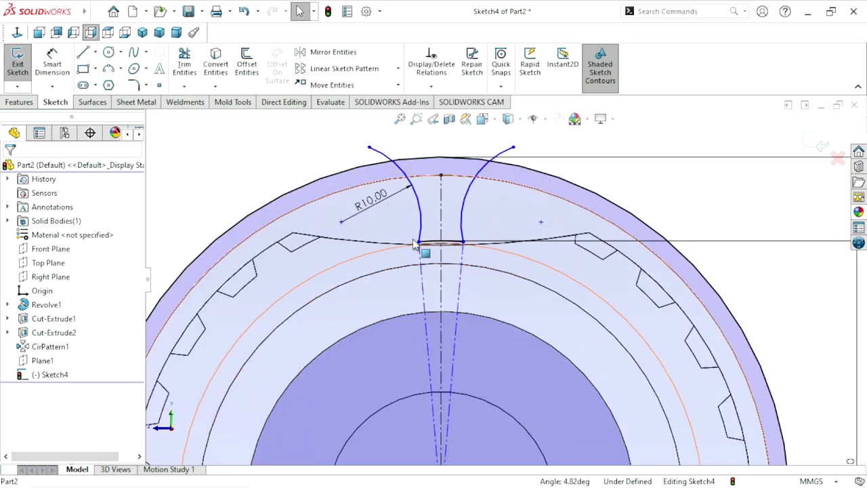
left_click(421, 233)
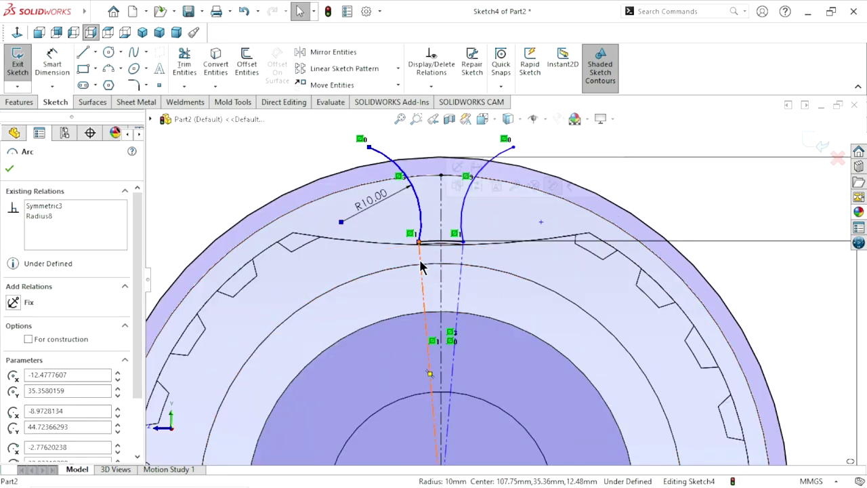
left_click(429, 263, "ctrl")
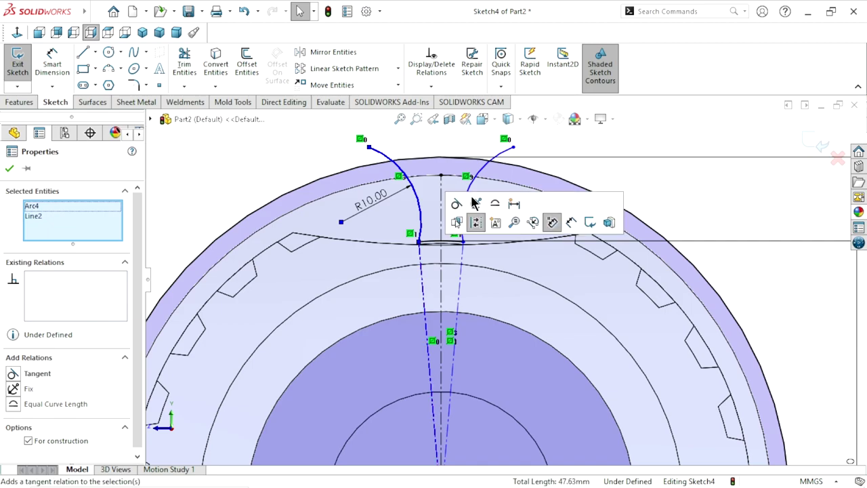
left_click(455, 204)
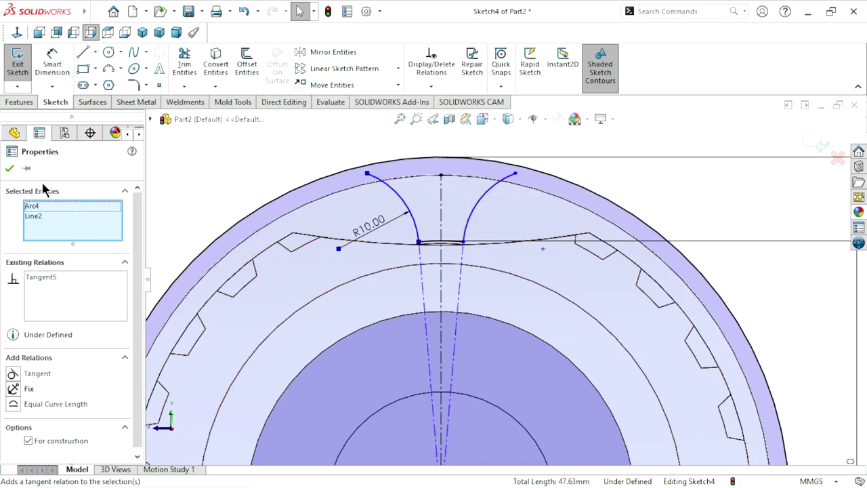
left_click(9, 169)
Snap the arc's outer endpoint onto the outer circle with a coincident relation.
scroll(435, 314, "up", 2)
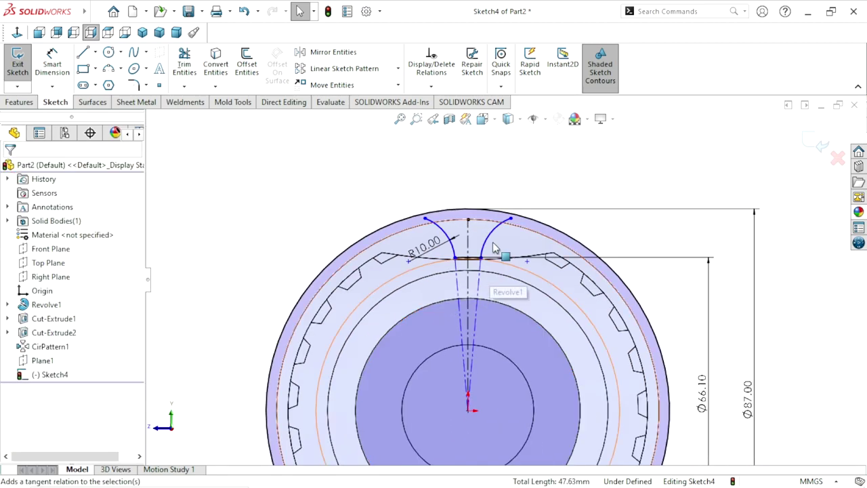
scroll(383, 225, "down", 2)
mouse_move(396, 214)
left_mouse_down()
mouse_move(386, 198)
mouse_move(397, 205)
left_mouse_up()
left_click(344, 181)
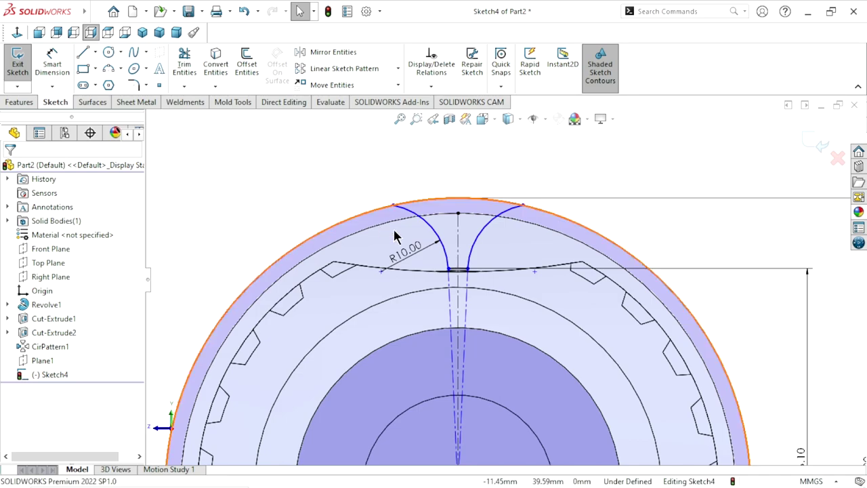
left_click(394, 204)
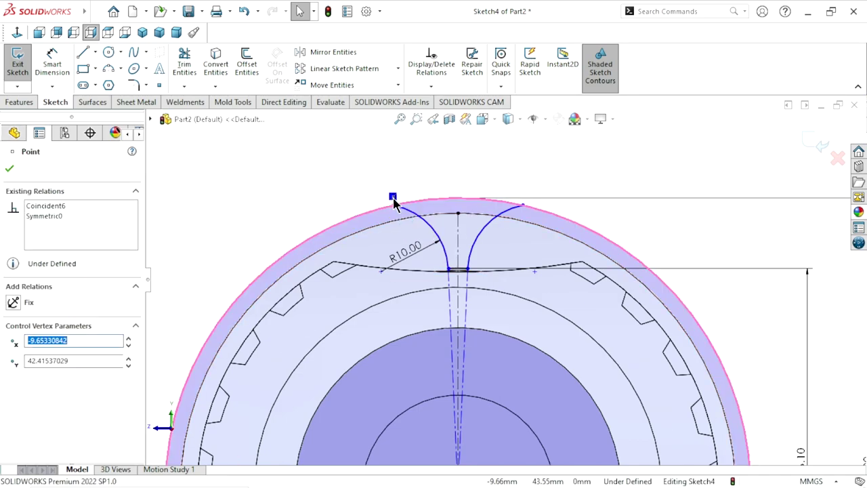
left_click(310, 205)
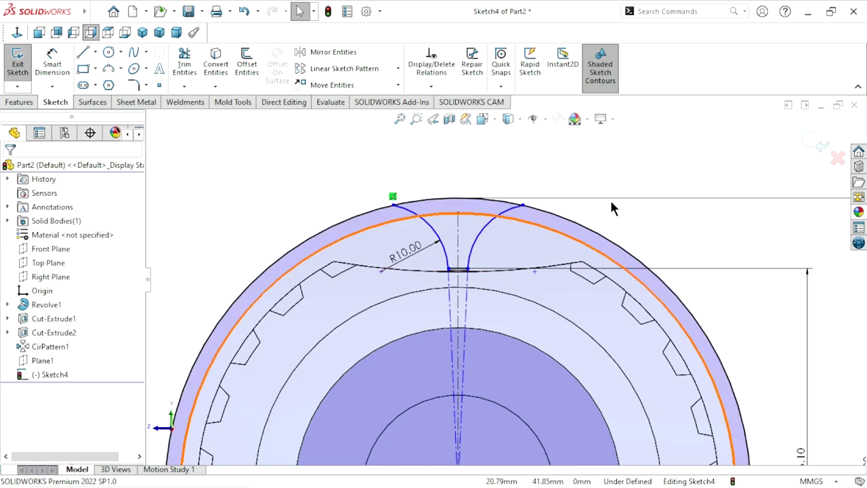
Dimension the tooth gap's root width between the arc endpoints, changing 2.91 to 4 mm.
left_click(801, 453)
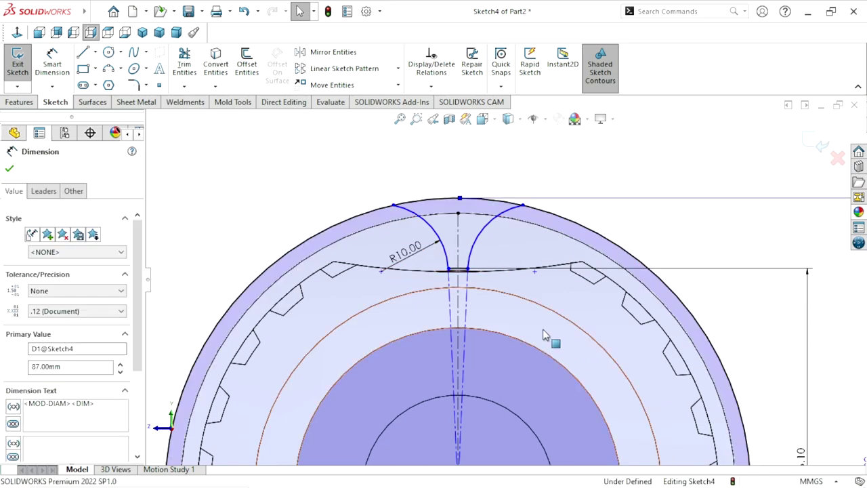
scroll(508, 308, "down", 4)
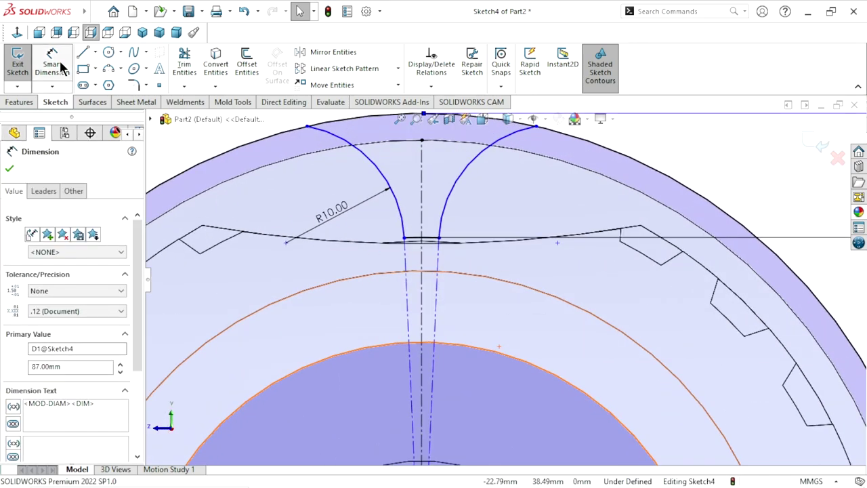
left_click(60, 67)
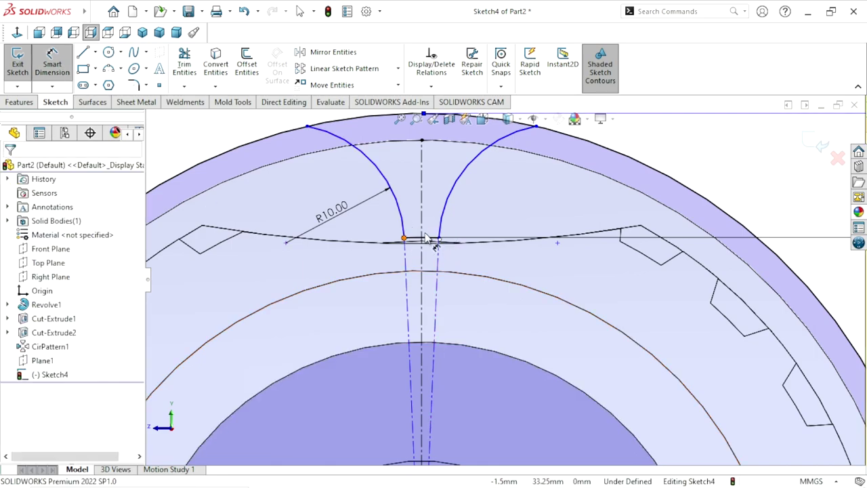
left_click(425, 236)
left_click(438, 239)
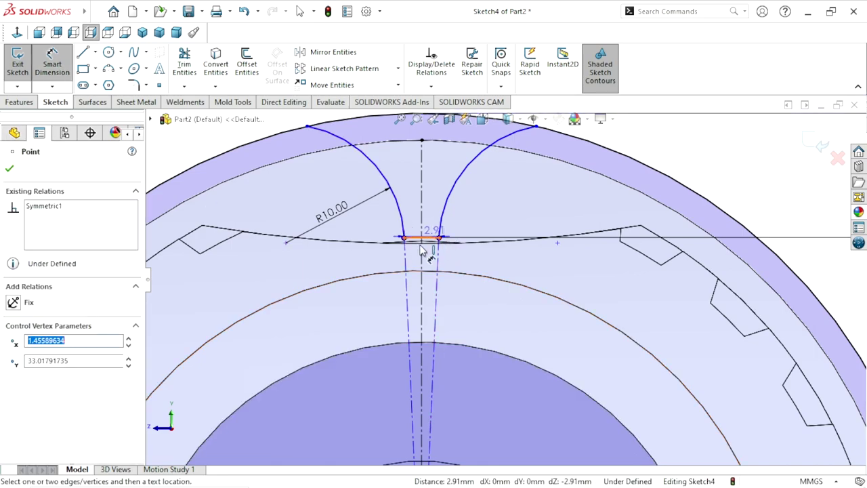
left_click(349, 266)
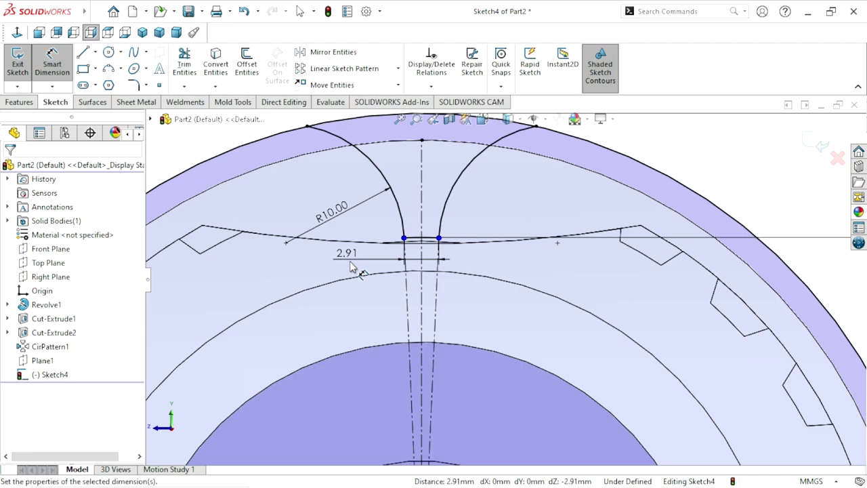
left_click(294, 239)
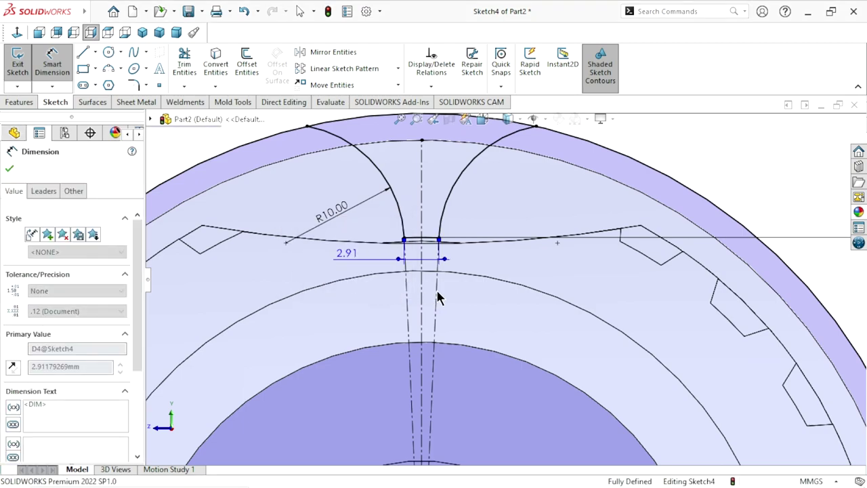
type("4")
key("Return")
Add a 20.70 driven reference width across the two tooth tip endpoints.
scroll(426, 292, "up", 3)
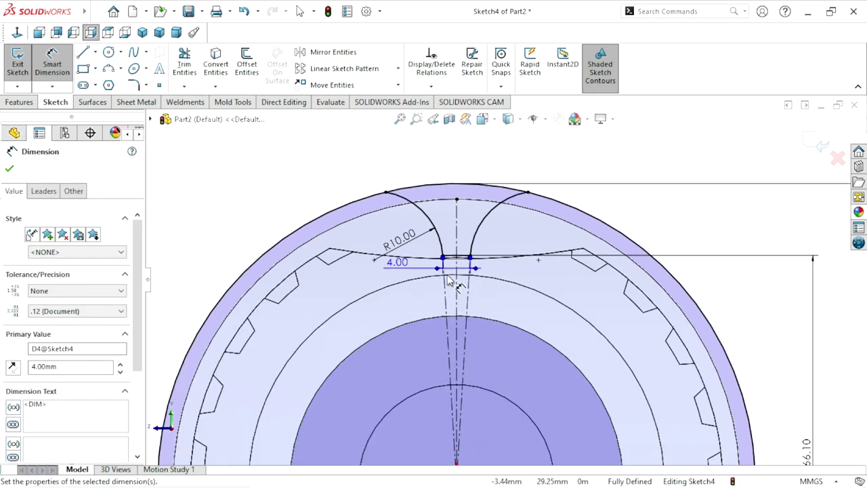
scroll(534, 184, "down", 2)
scroll(535, 183, "down", 1)
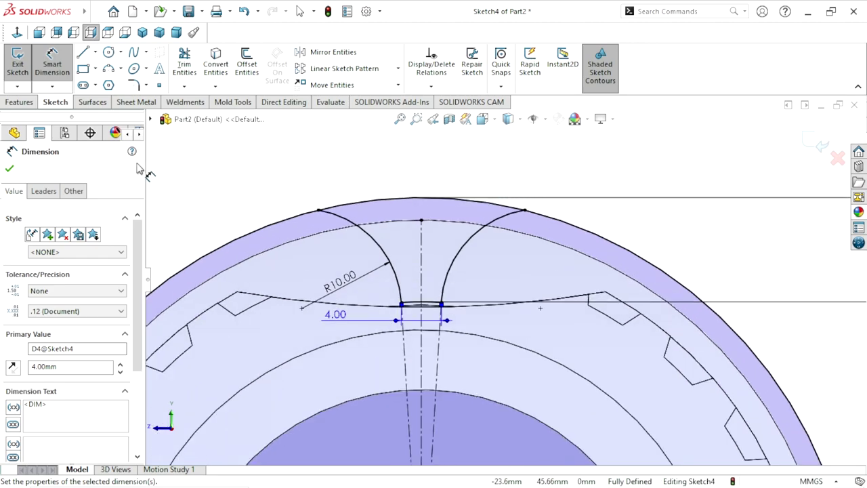
left_click(318, 211)
left_click(525, 210)
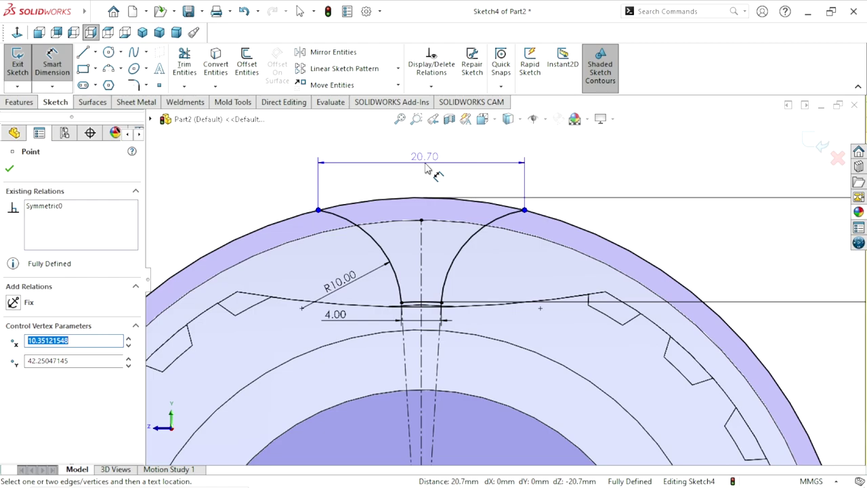
left_click(427, 168)
left_click(268, 99)
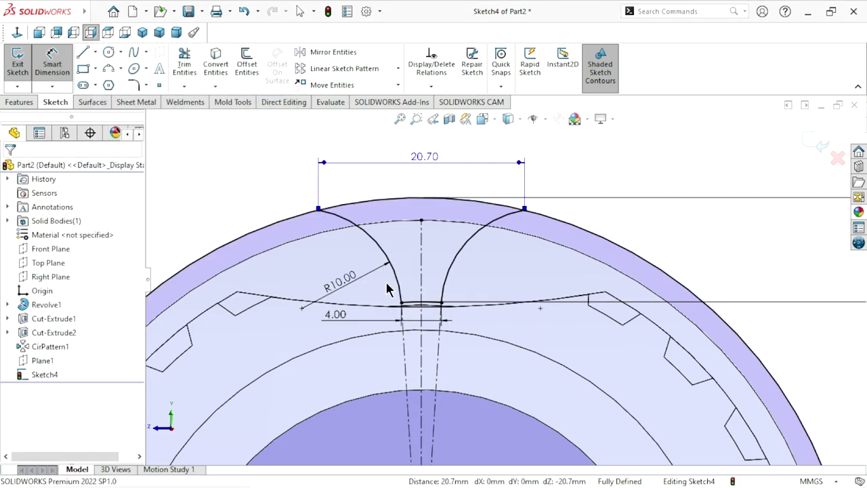
scroll(419, 322, "up", 3)
scroll(413, 322, "down", 3)
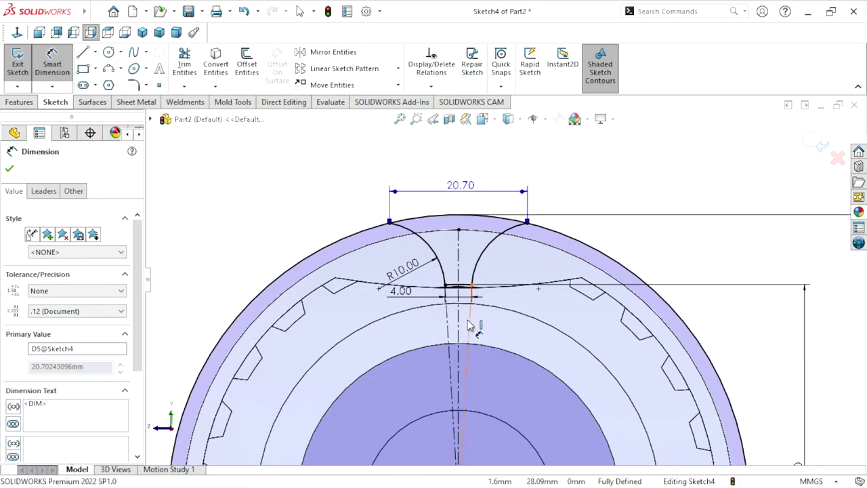
Exit Sketch4 without trimming anything.
left_click(182, 67)
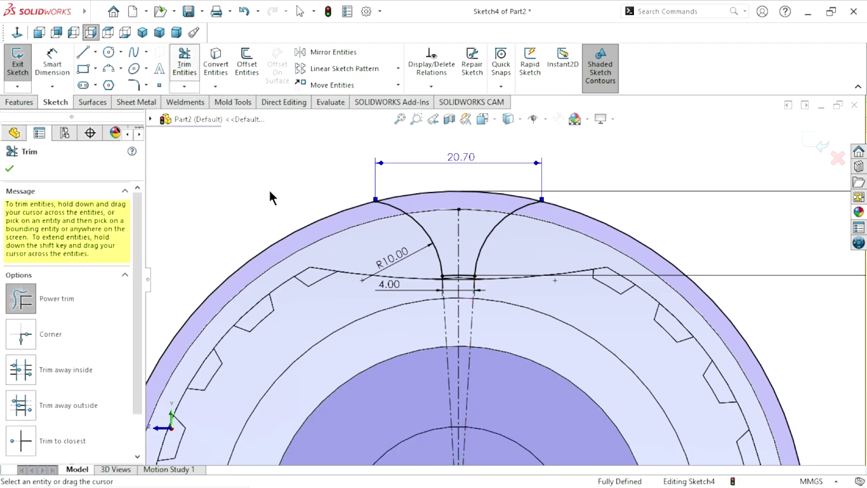
scroll(298, 234, "up", 1)
scroll(415, 329, "up", 2)
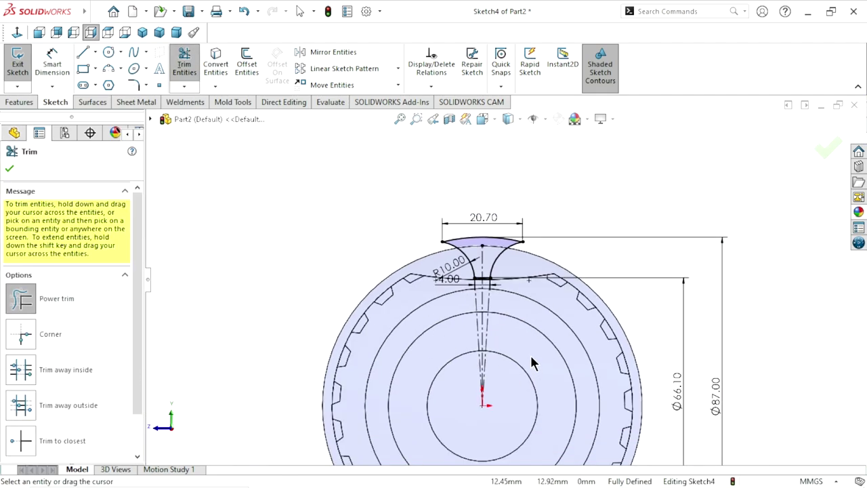
scroll(534, 359, "down", 2)
left_click(9, 169)
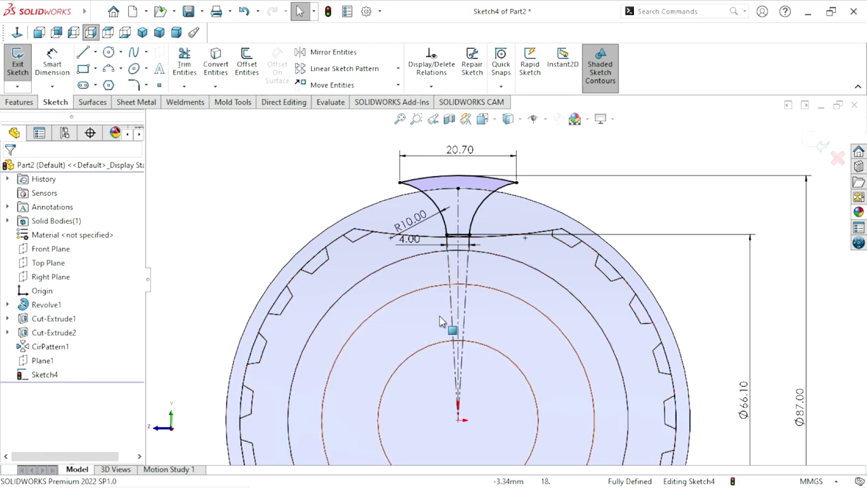
scroll(449, 329, "up", 2)
scroll(565, 320, "down", 1)
left_click(823, 147)
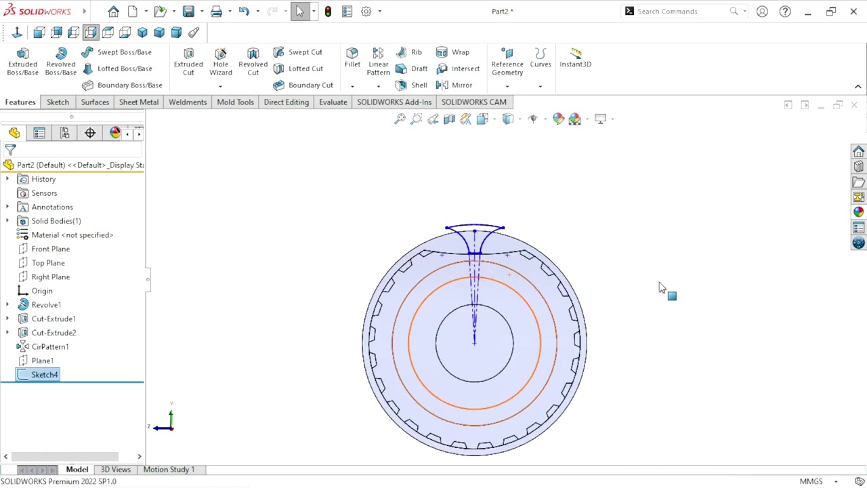
left_click(663, 286)
Orbit to a 3D view of the toothed collar and select Top Plane.
middle_click_drag(646, 275, 556, 329)
scroll(557, 329, "up", 3)
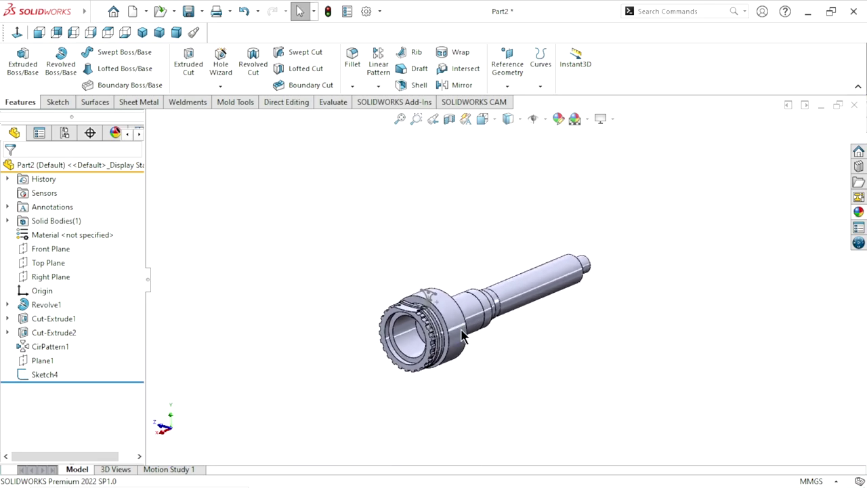
scroll(514, 325, "down", 2)
scroll(486, 322, "down", 2)
scroll(519, 369, "up", 3)
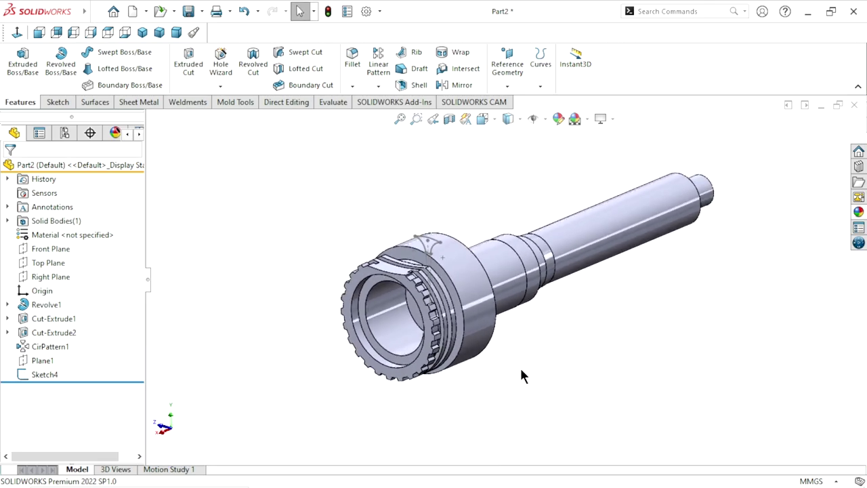
scroll(483, 313, "down", 2)
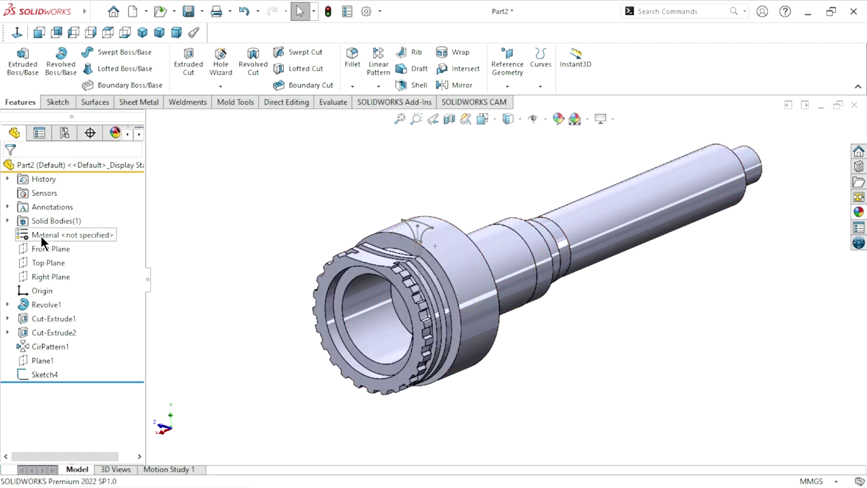
left_click(50, 264)
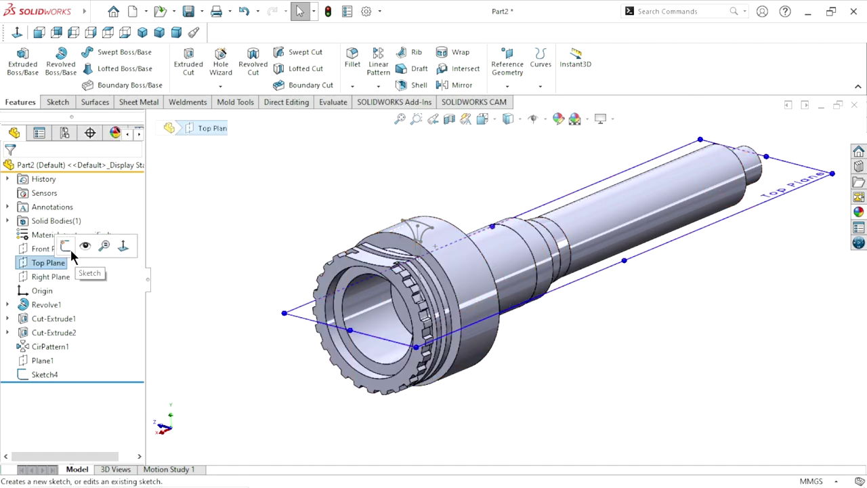
Start a new sketch on the Top Plane and view it face-on.
left_click(68, 248)
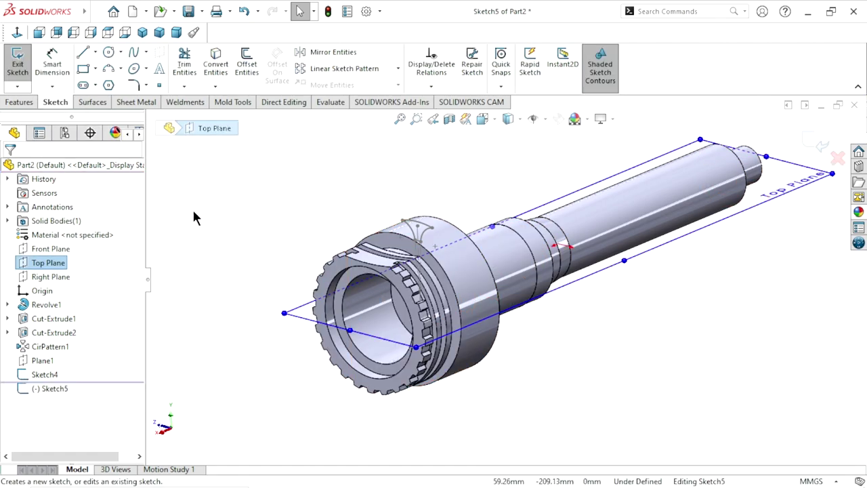
left_click(17, 32)
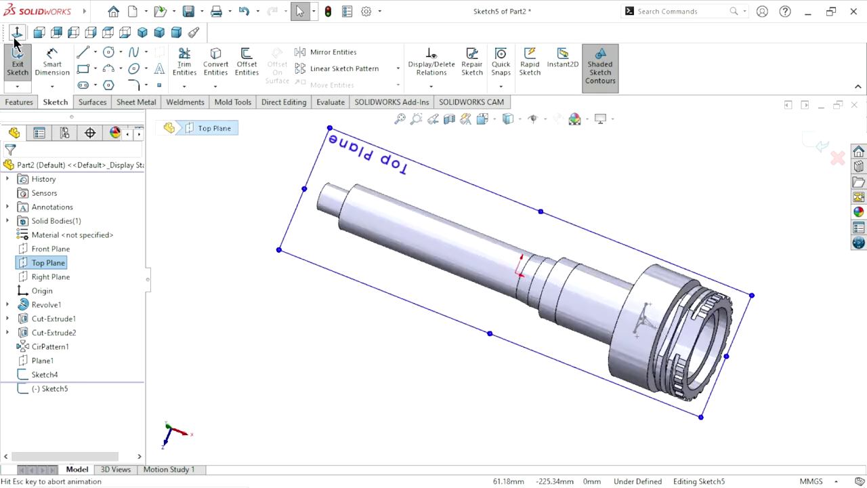
scroll(611, 277, "up", 3)
scroll(687, 310, "down", 3)
scroll(652, 287, "down", 1)
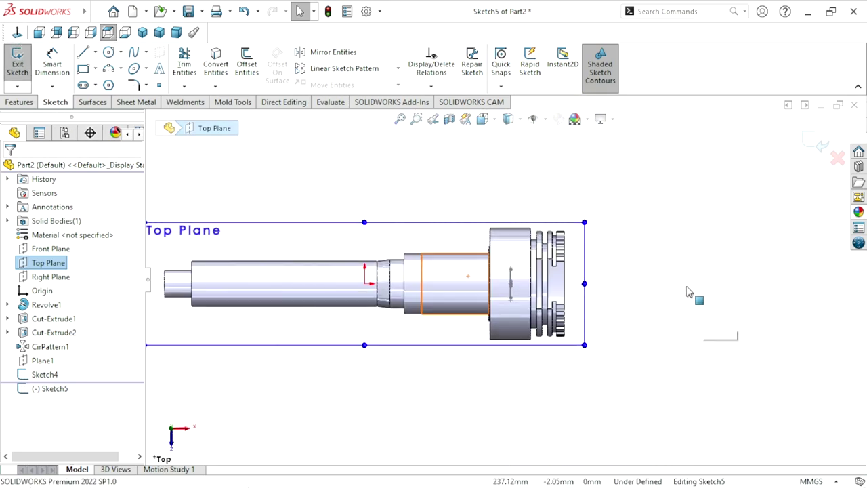
left_click(691, 292)
scroll(600, 313, "down", 3)
scroll(534, 271, "down", 2)
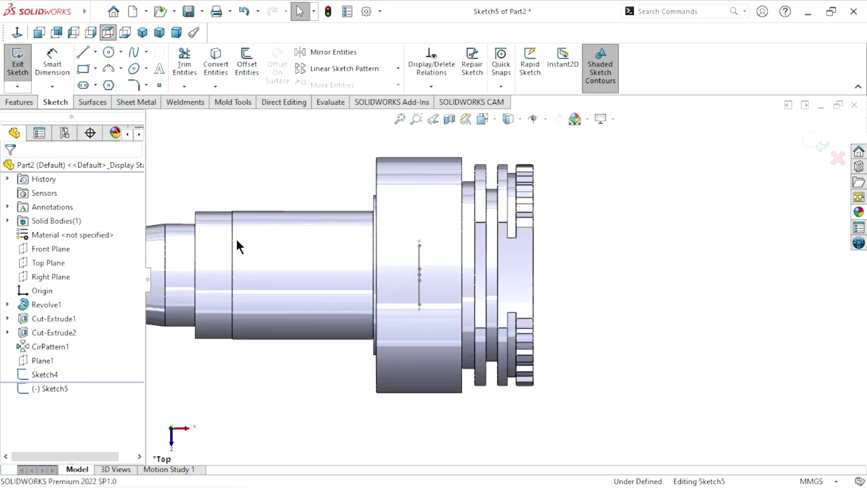
Draw a horizontal centerline from the collar's left edge to its right edge.
left_click(94, 53)
left_click(98, 80)
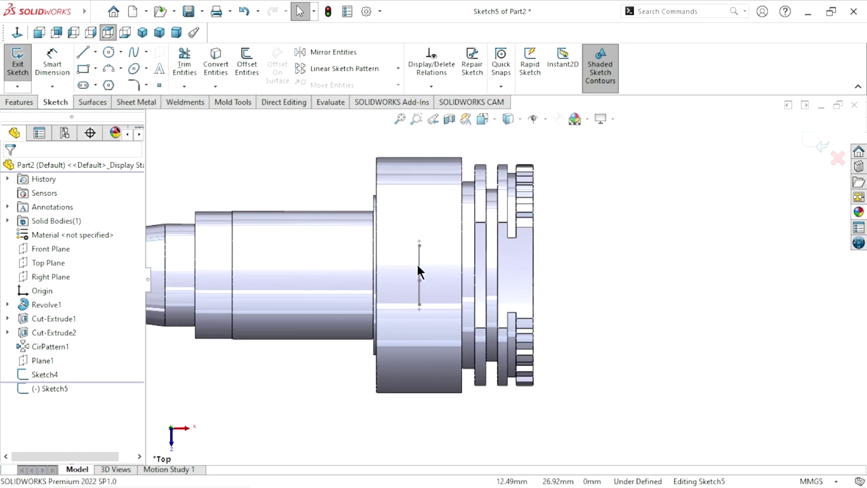
left_click(377, 274)
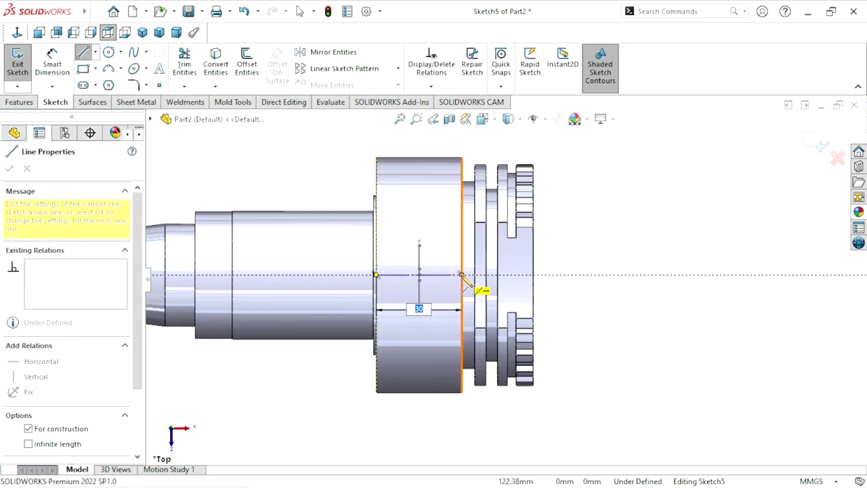
left_click(461, 274)
right_click(581, 225)
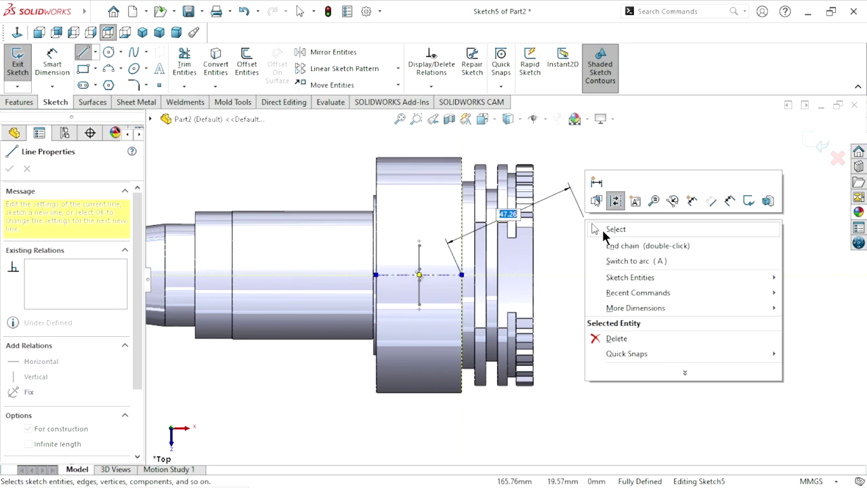
left_click(606, 232)
scroll(502, 291, "up", 2)
scroll(467, 308, "down", 1)
scroll(467, 275, "down", 1)
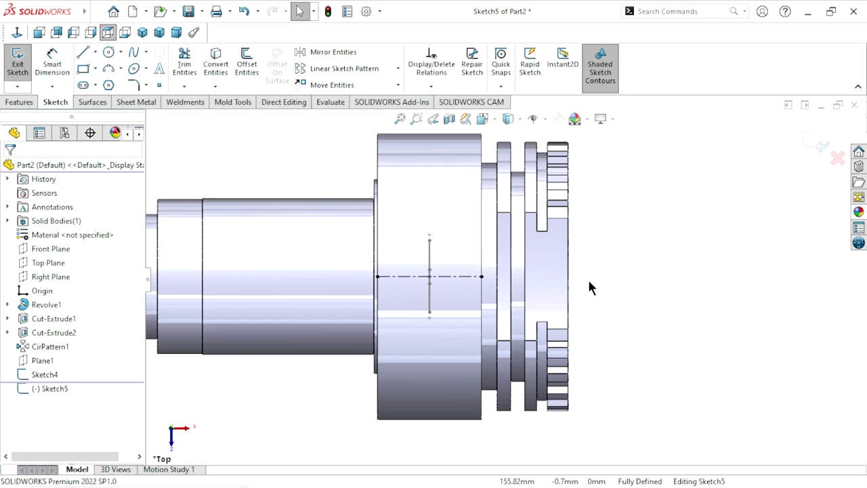
scroll(516, 274, "down", 1)
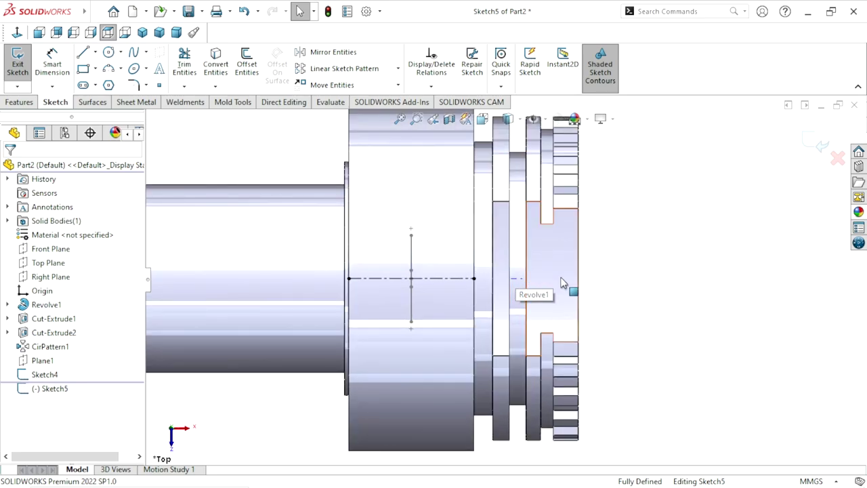
scroll(491, 283, "up", 1)
scroll(456, 278, "down", 1)
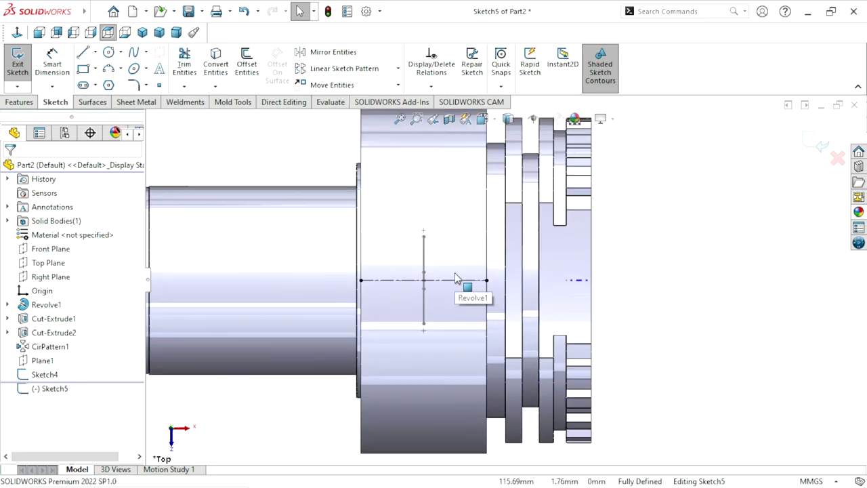
scroll(456, 278, "down", 1)
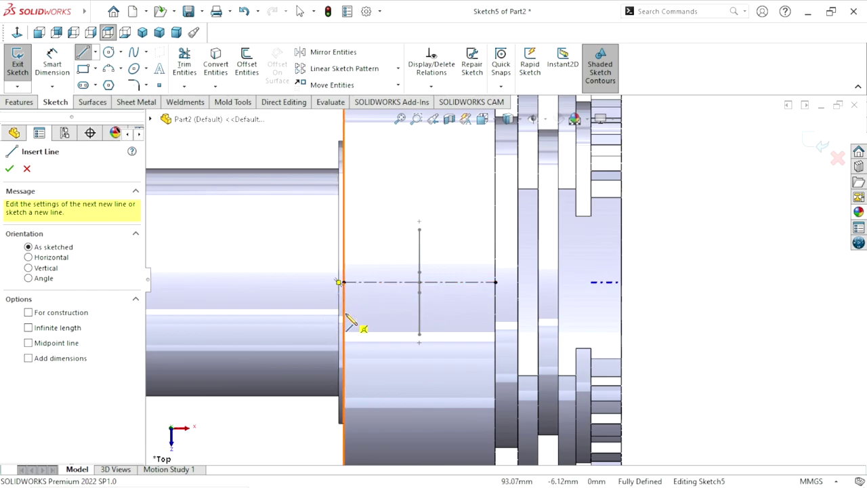
Draw a slanted line across the collar, crossing the centerline at its midpoint.
left_click(344, 314)
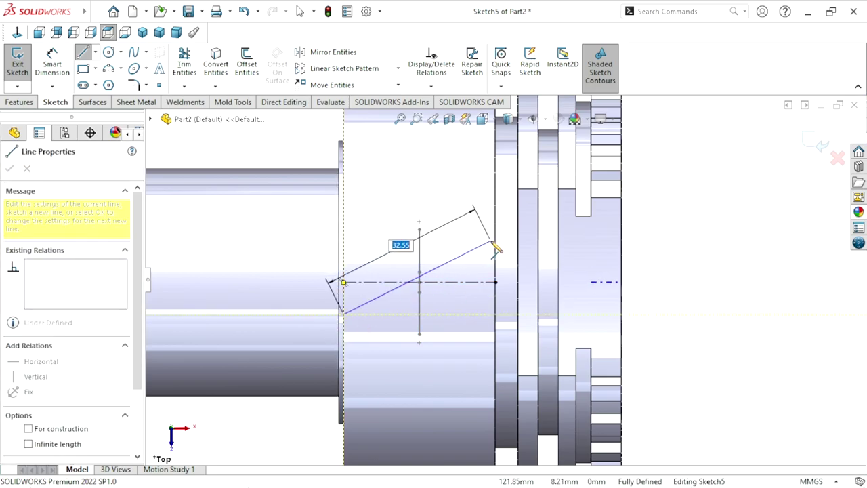
left_click(495, 236)
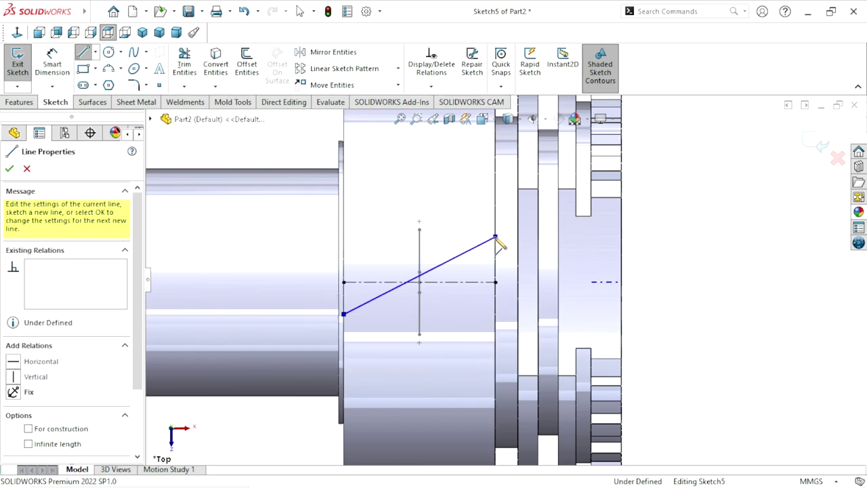
right_click(655, 229)
left_click(672, 226)
scroll(499, 343, "down", 1)
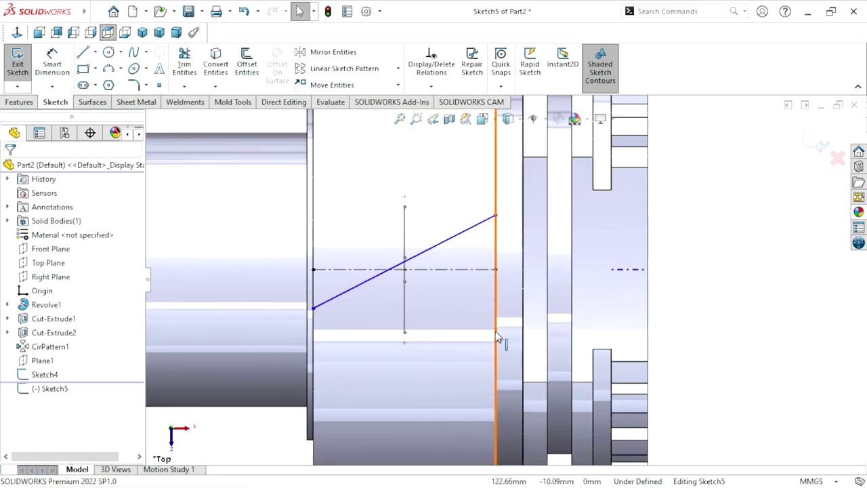
scroll(498, 344, "down", 1)
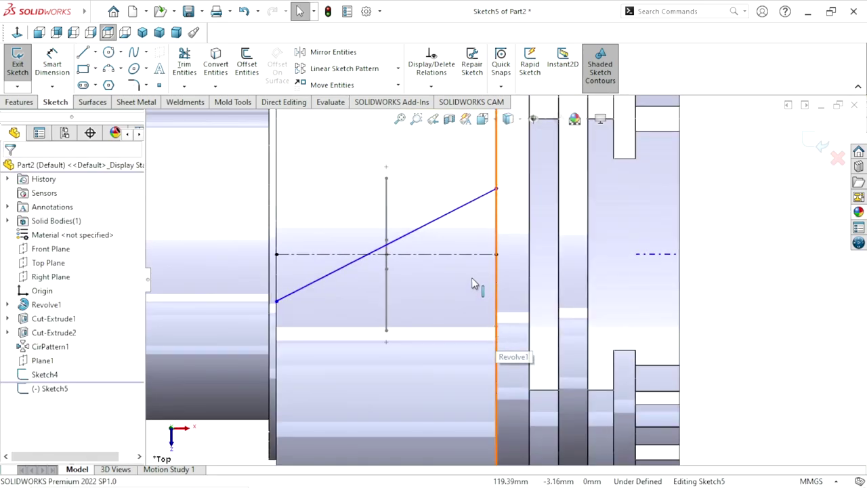
left_click(394, 244)
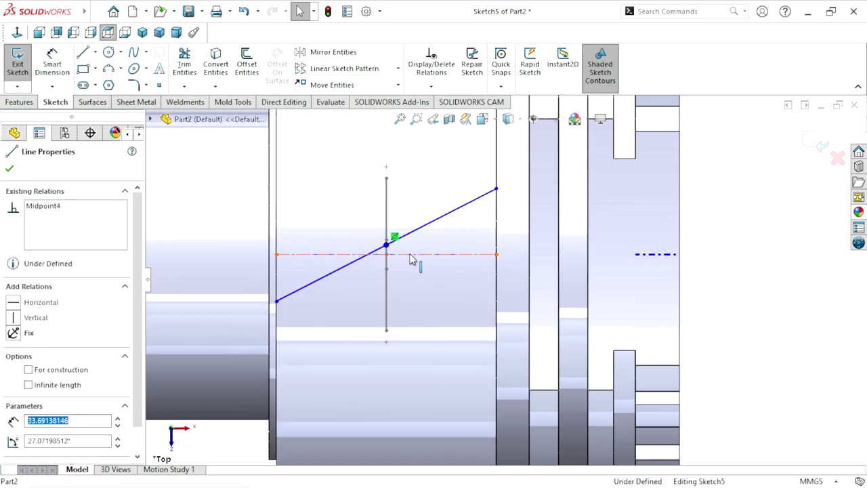
left_click(411, 260, "ctrl")
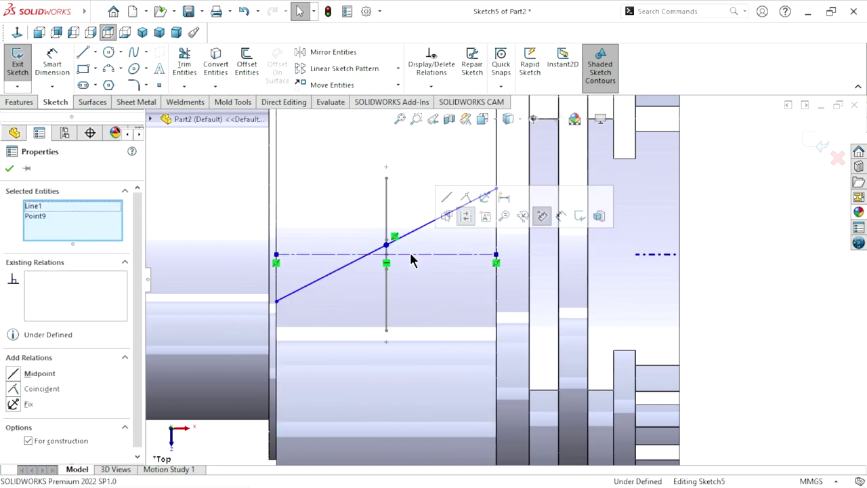
left_click(447, 199)
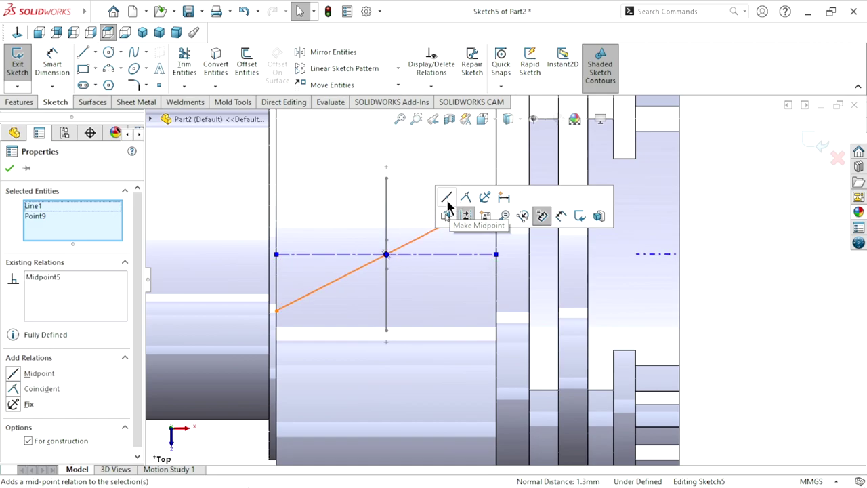
left_click(10, 169)
Dimension the slanted line at 25° to the centerline.
left_click(55, 61)
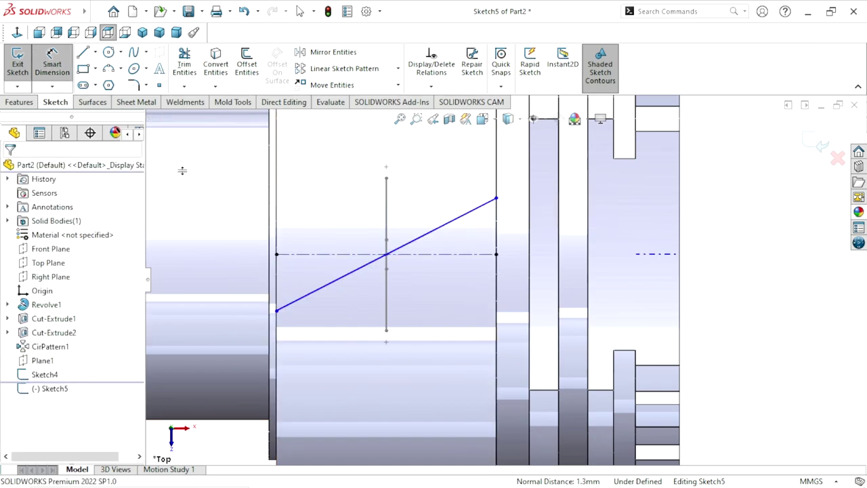
left_click(447, 227)
left_click(460, 253)
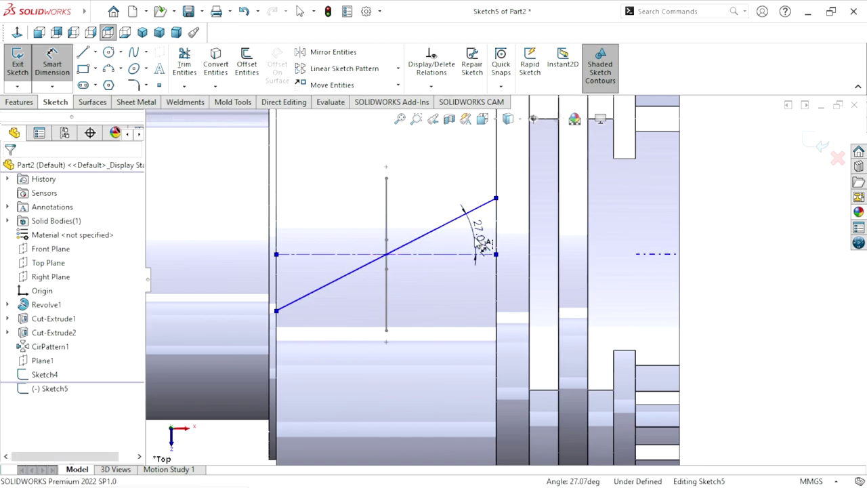
left_click(482, 244)
type("25")
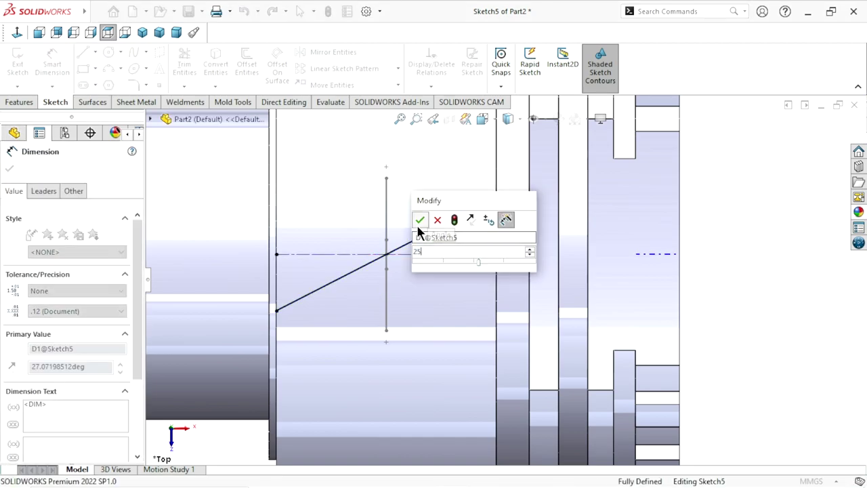
left_click(419, 223)
scroll(443, 329, "up", 2)
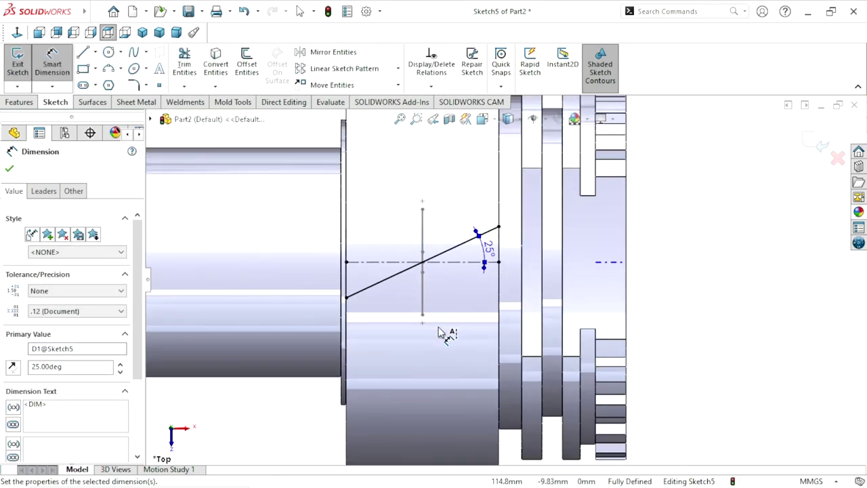
scroll(480, 272, "down", 2)
left_click(10, 169)
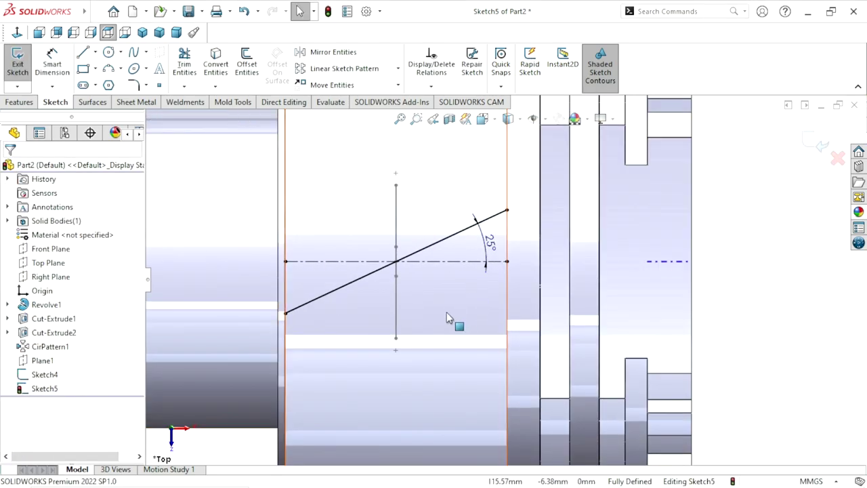
Exit Sketch5 and hide Sketch4.
left_click(820, 139)
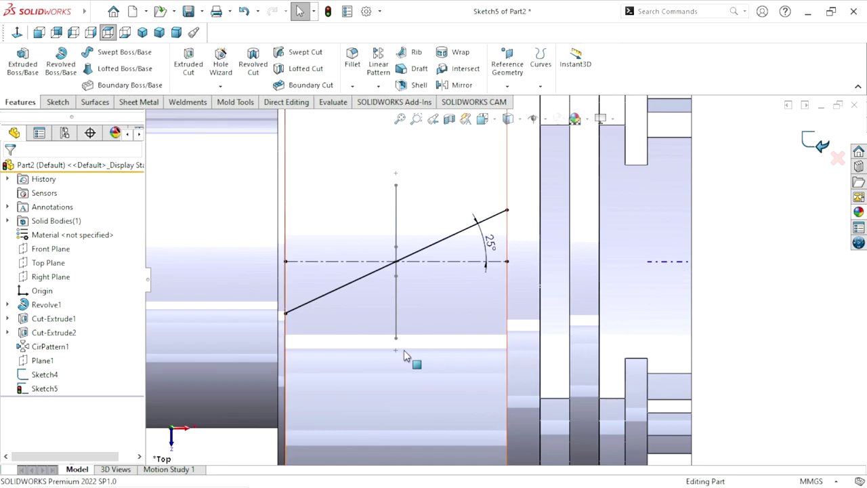
mouse_move(406, 354)
middle_mouse_down()
mouse_move(377, 348)
mouse_move(457, 325)
mouse_move(369, 199)
middle_mouse_up()
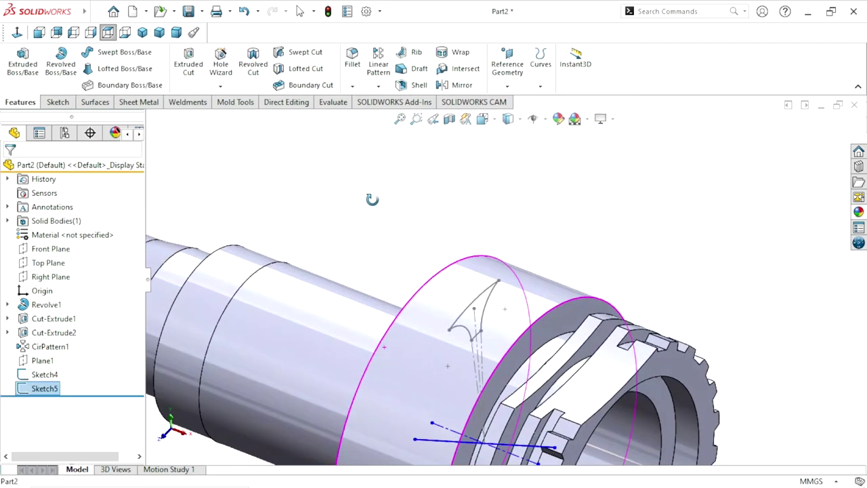
left_click(55, 376)
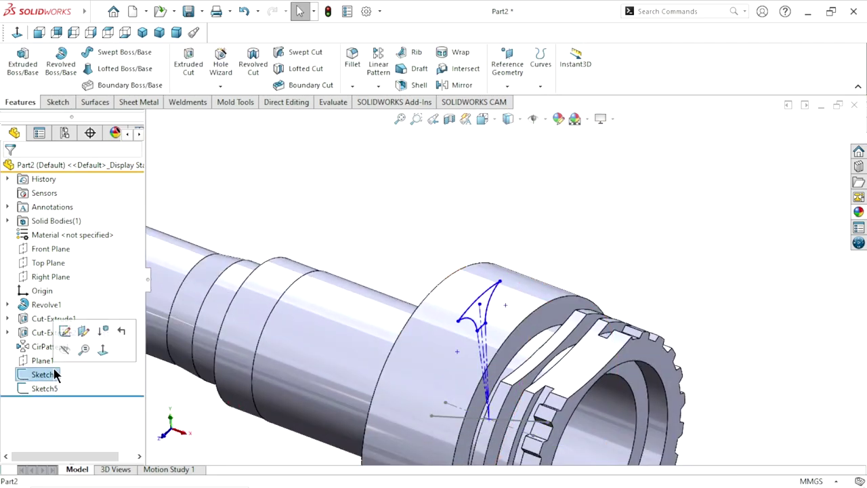
left_click(64, 348)
scroll(392, 355, "up", 5)
scroll(527, 337, "down", 3)
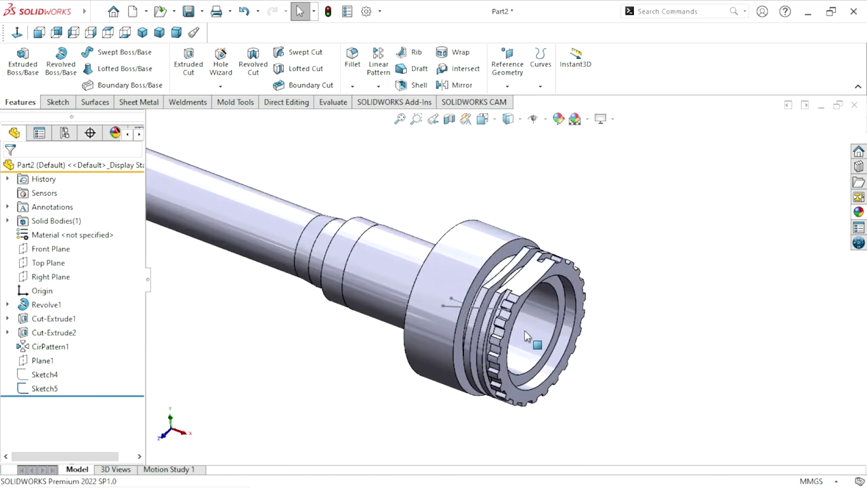
Project Sketch5 onto the collar's cylindrical face to create Curve1.
left_click(546, 76)
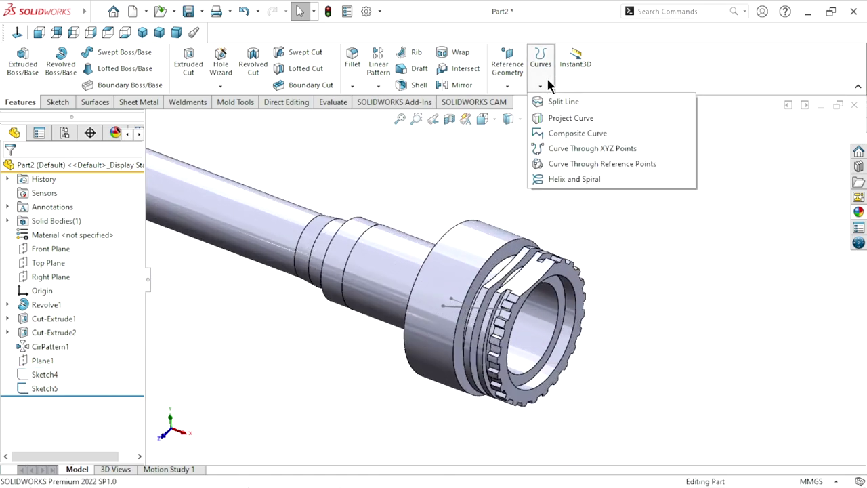
left_click(551, 112)
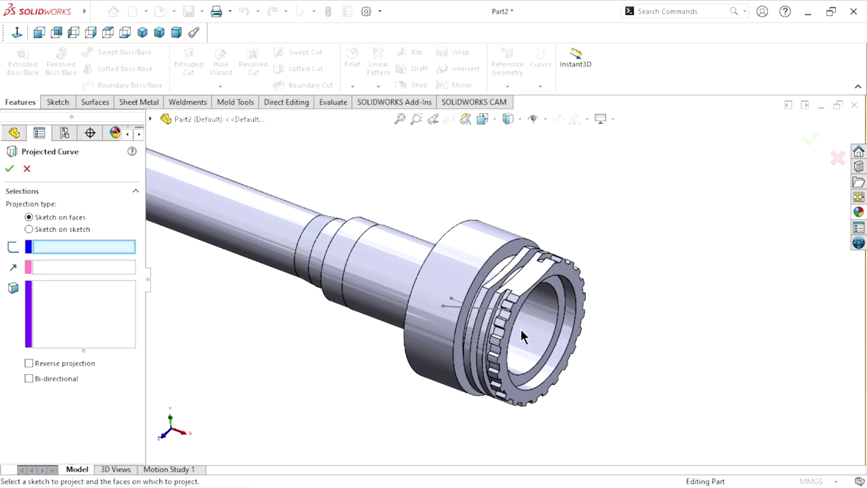
scroll(489, 347, "down", 2)
left_click(425, 270)
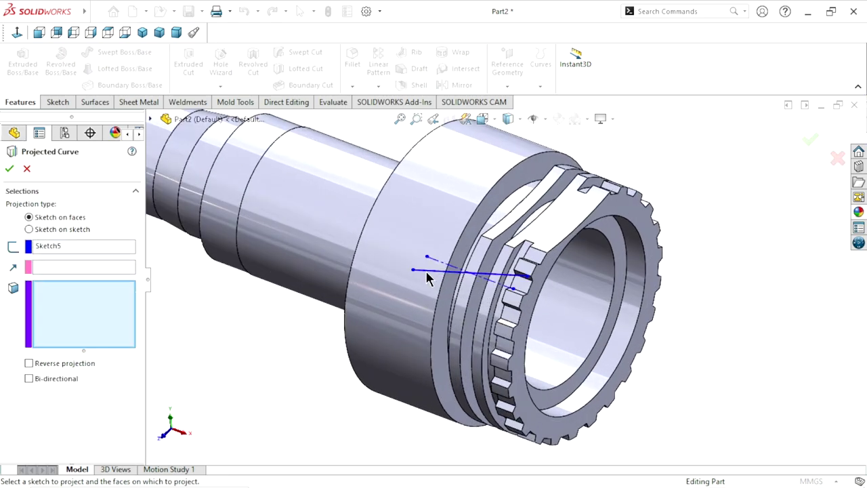
left_click(457, 197)
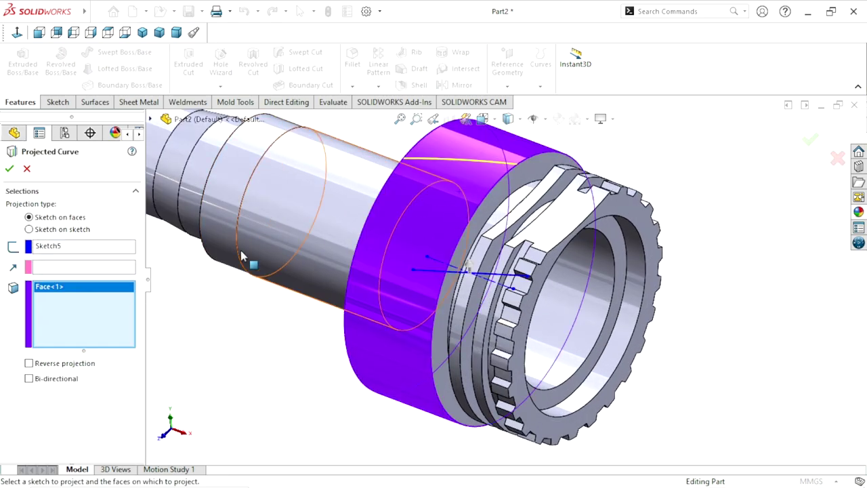
left_click(7, 167)
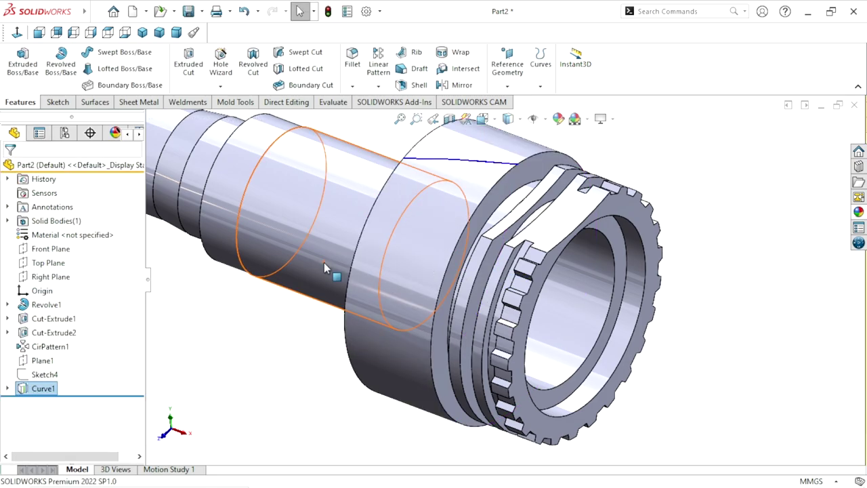
scroll(323, 263, "up", 3)
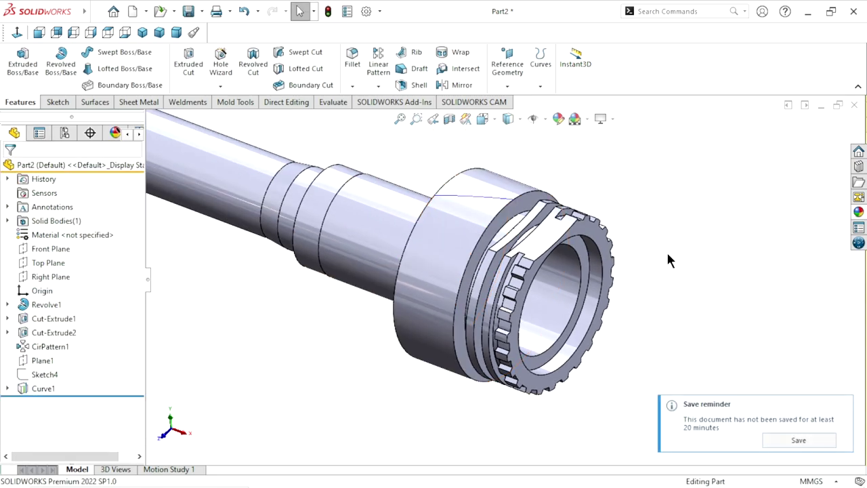
Dismiss the save reminder, then select Sketch4 plus the collar's ring face and open the Insert menu.
mouse_move(667, 257)
middle_mouse_down()
mouse_move(644, 240)
mouse_move(568, 256)
mouse_move(815, 372)
middle_mouse_up()
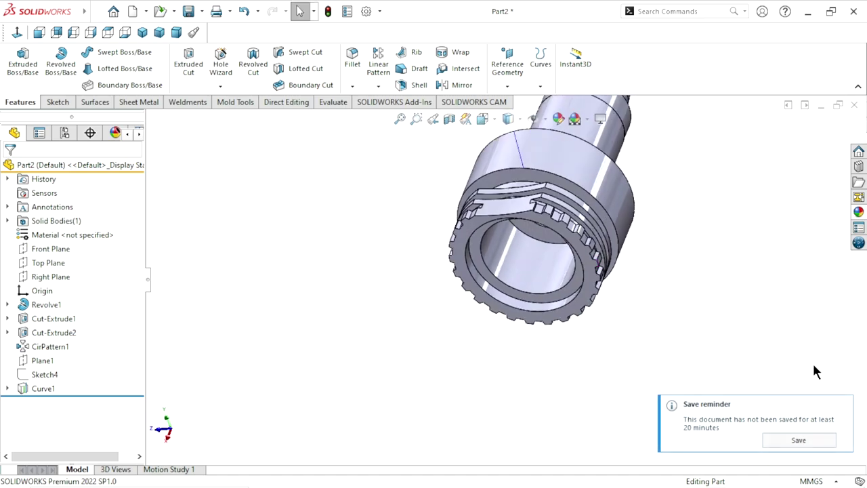
left_click(842, 406)
scroll(466, 307, "up", 2)
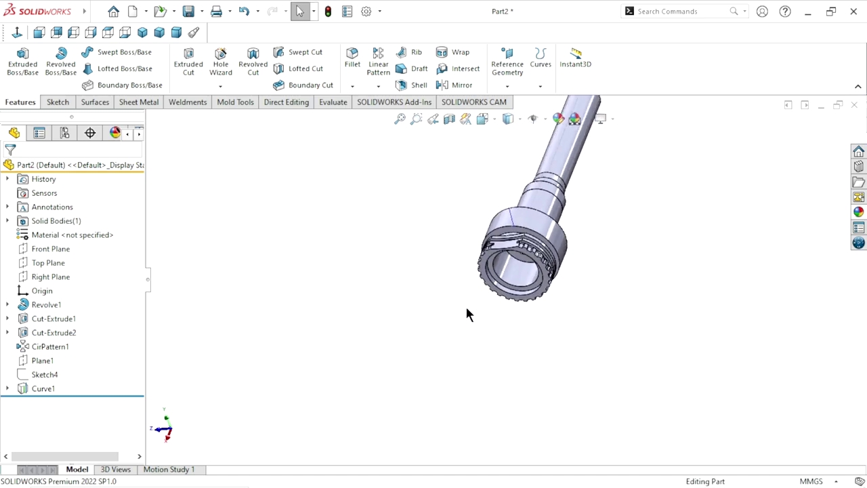
scroll(612, 206, "down", 2)
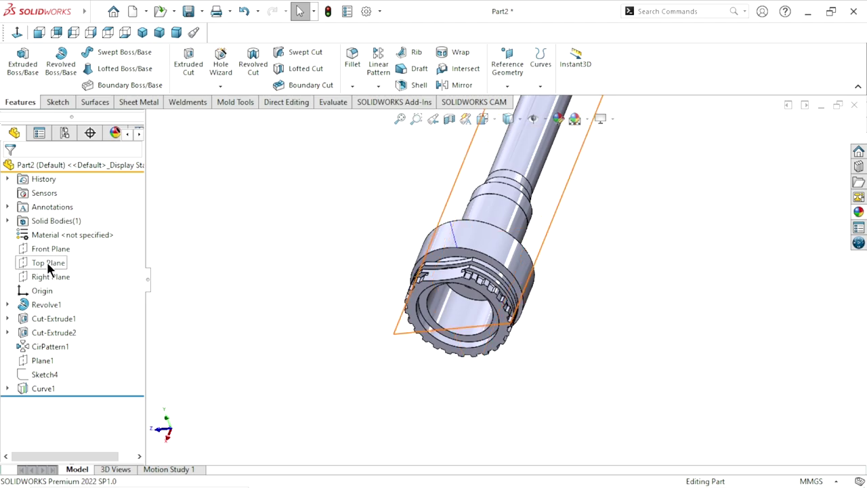
mouse_move(319, 342)
middle_mouse_down()
mouse_move(289, 259)
mouse_move(291, 323)
middle_mouse_up()
key("Escape")
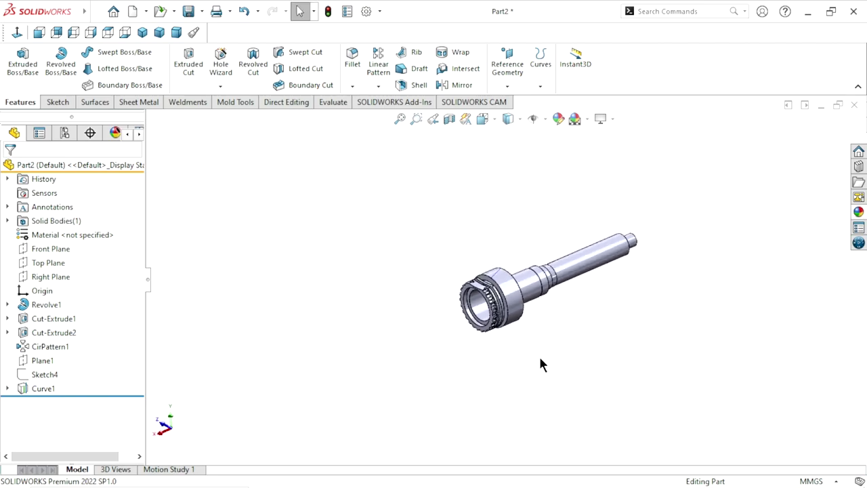
scroll(529, 332, "down", 2)
scroll(516, 264, "down", 1)
scroll(516, 259, "down", 2)
scroll(514, 260, "down", 3)
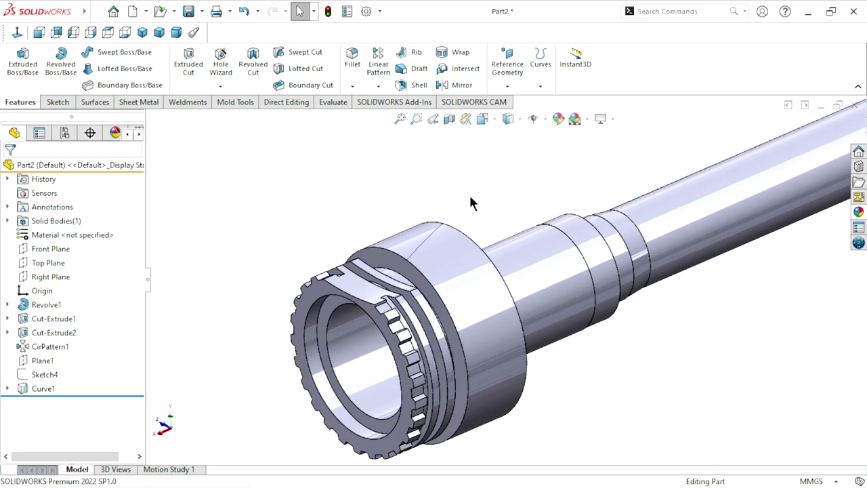
left_click(53, 374)
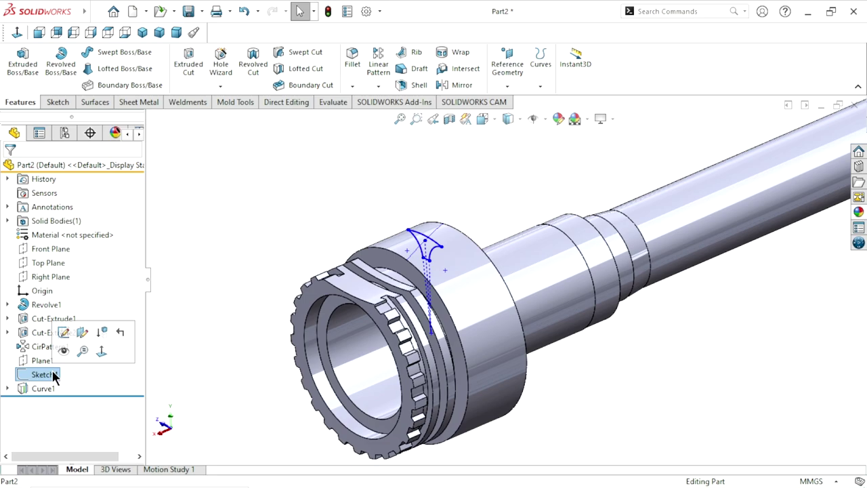
left_click(410, 269)
left_click(96, 12)
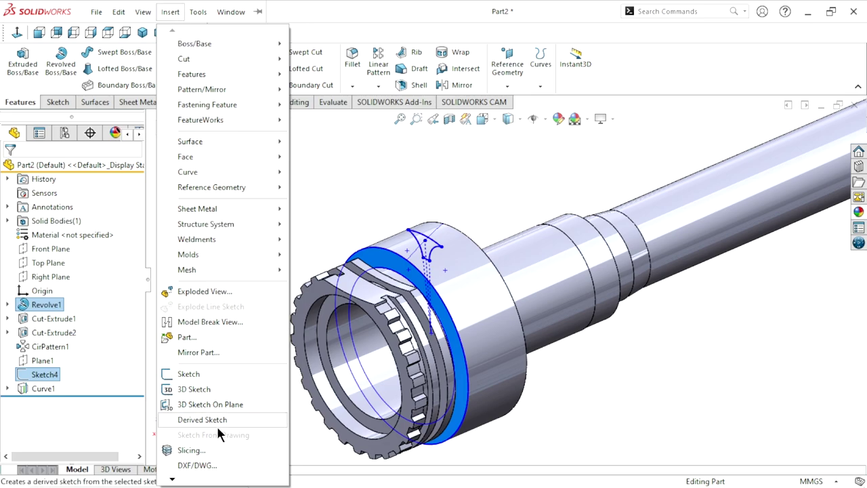
Create Sketch6 as a derived copy of Sketch4 on the ring face and exit it.
left_click(220, 421)
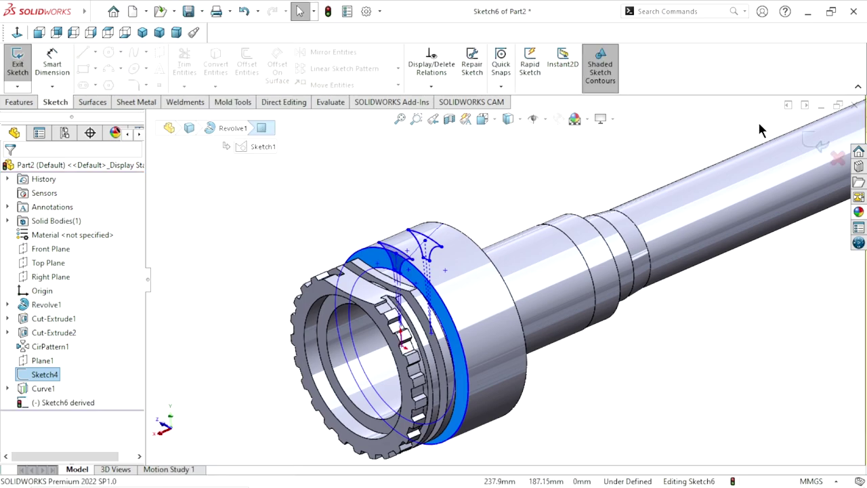
left_click(812, 145)
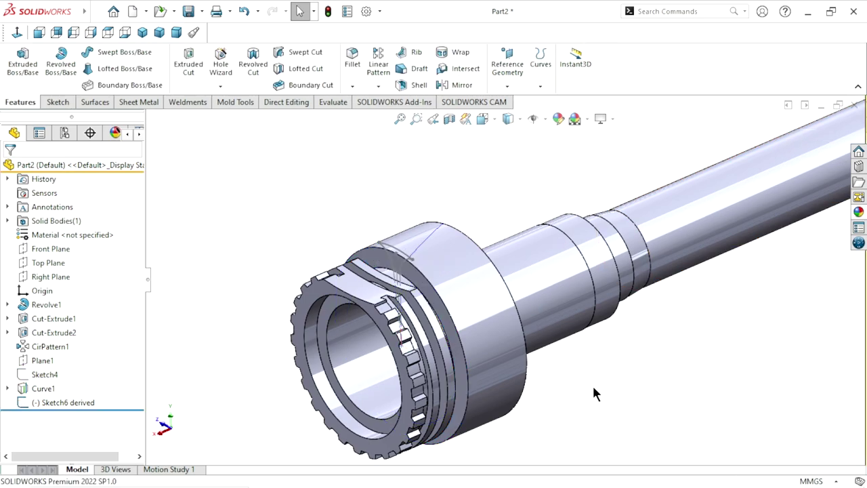
scroll(594, 391, "up", 3)
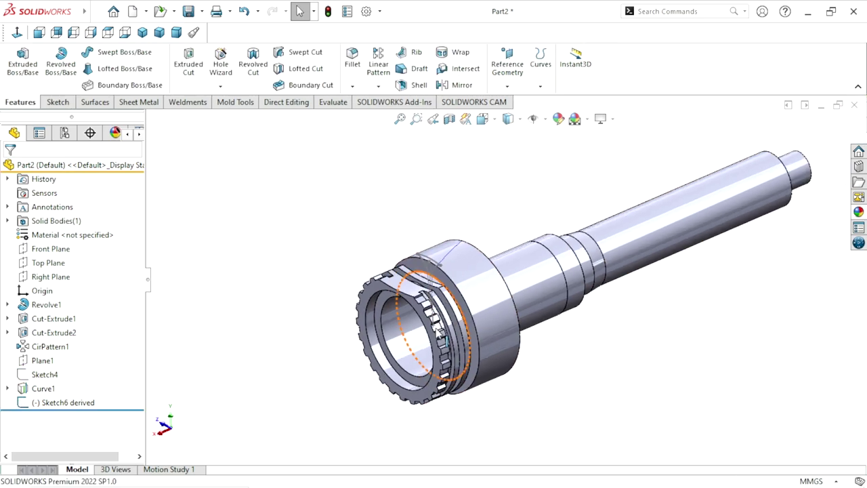
Select Sketch4 together with the collar's flat hub face.
left_click(47, 375)
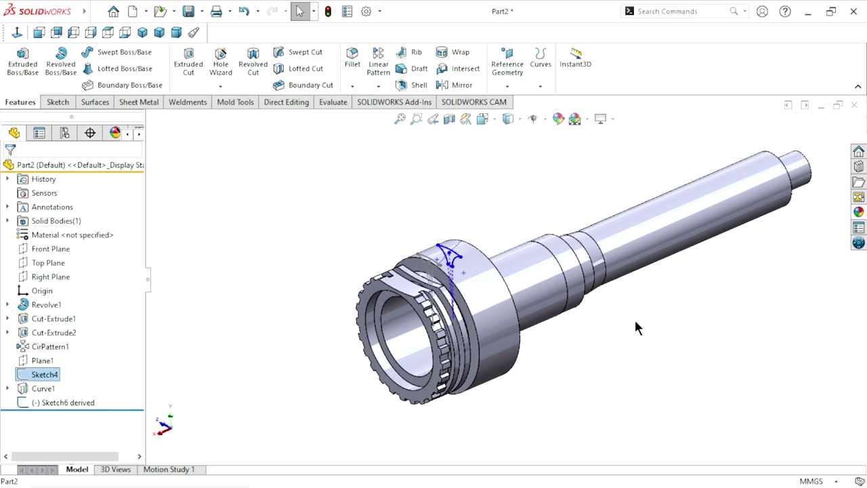
mouse_move(634, 318)
middle_mouse_down()
mouse_move(550, 362)
mouse_move(555, 389)
mouse_move(507, 260)
middle_mouse_up()
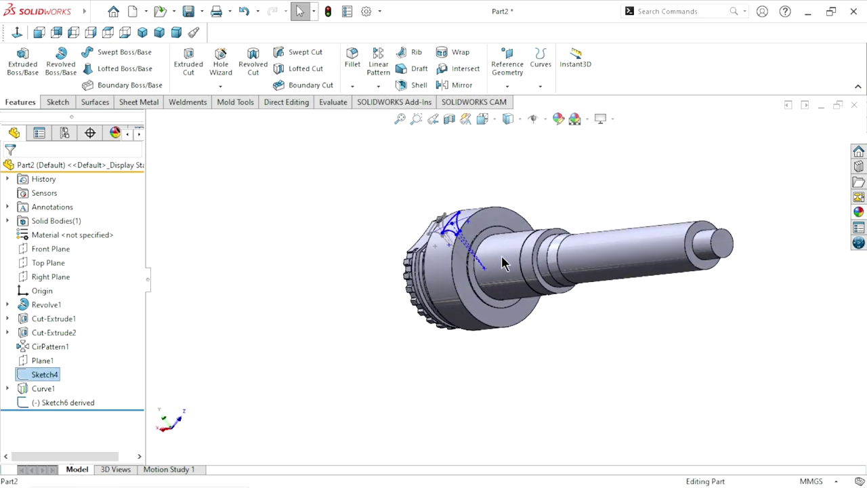
left_click(490, 220, "ctrl")
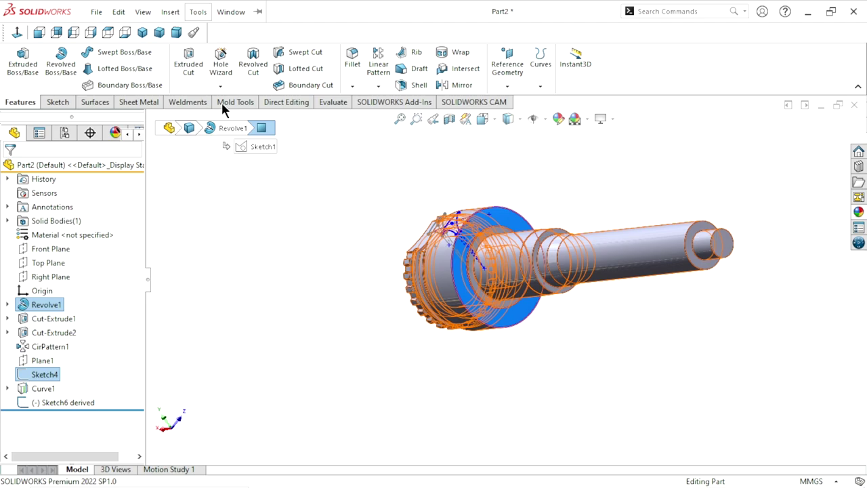
Insert a derived copy of Sketch4 on the hub face as Sketch7, check it, and exit.
left_click(170, 12)
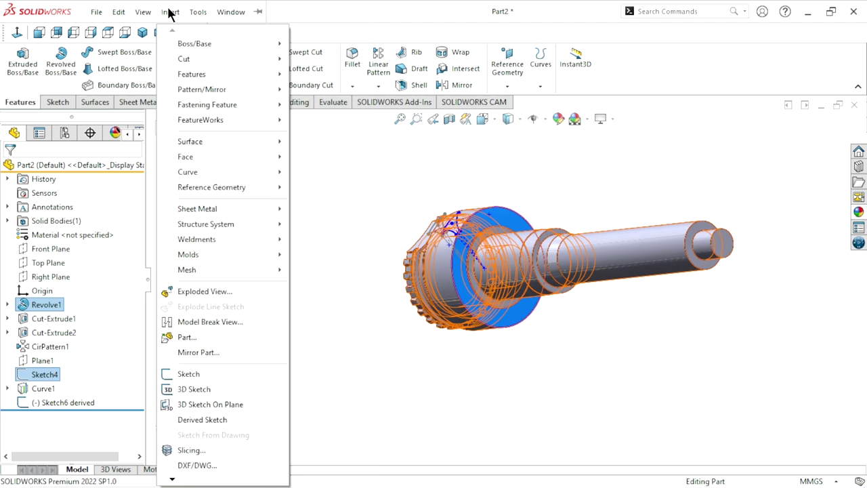
left_click(202, 419)
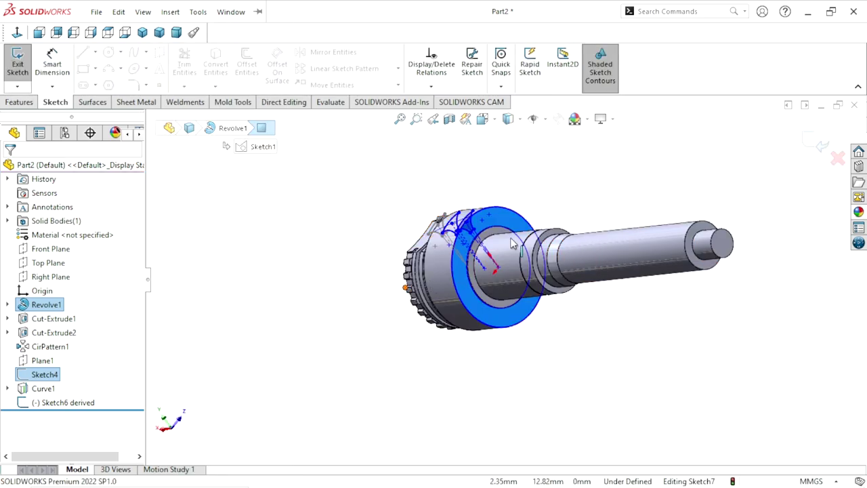
scroll(513, 244, "down", 3)
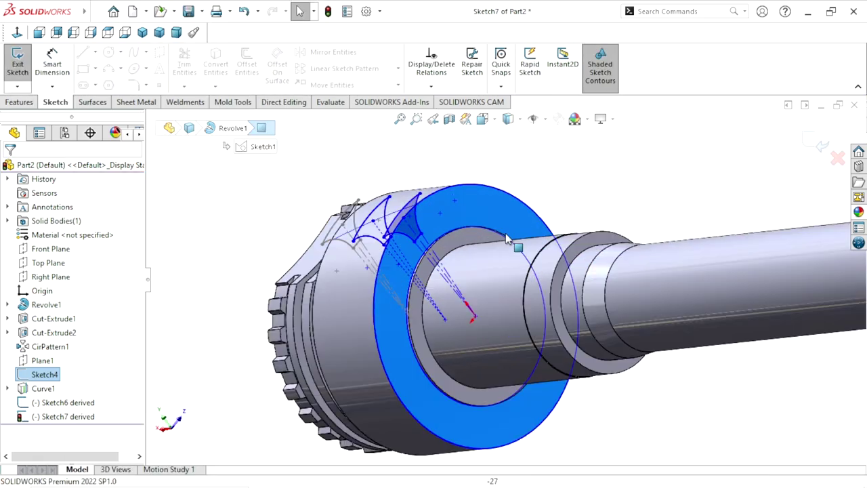
left_click(255, 216)
scroll(379, 373, "up", 3)
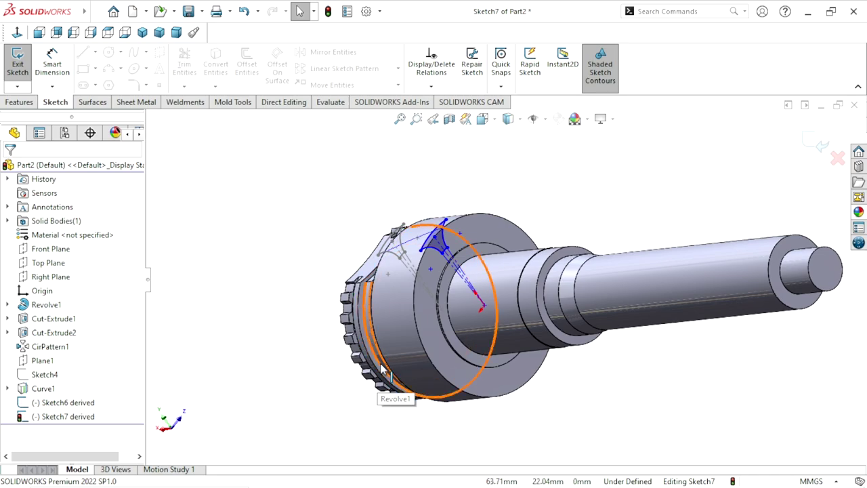
middle_click_drag(412, 372, 417, 338)
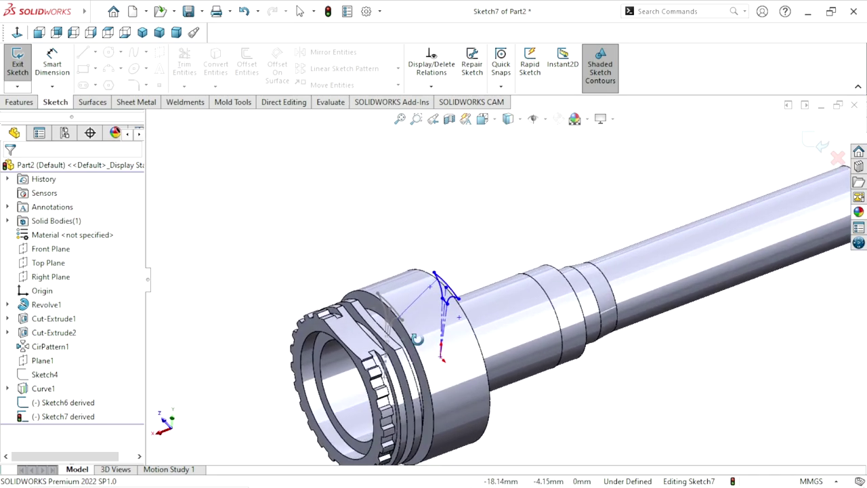
scroll(609, 257, "up", 1)
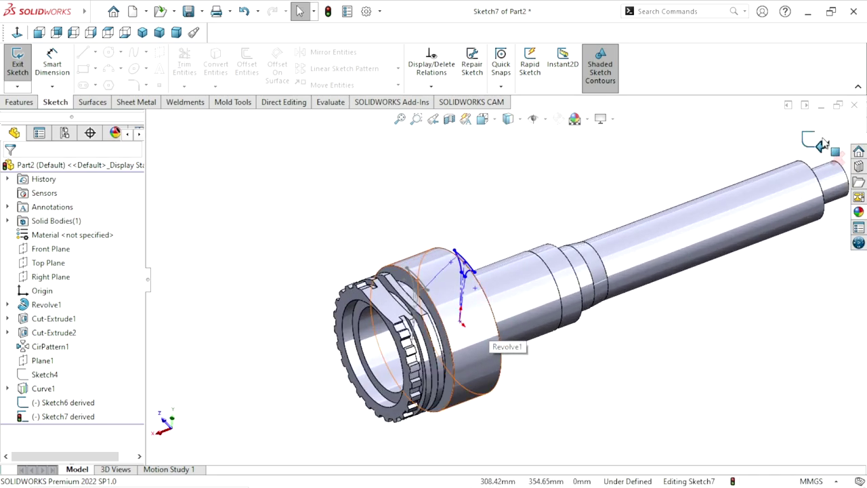
left_click(822, 145)
scroll(501, 332, "down", 1)
scroll(501, 331, "down", 1)
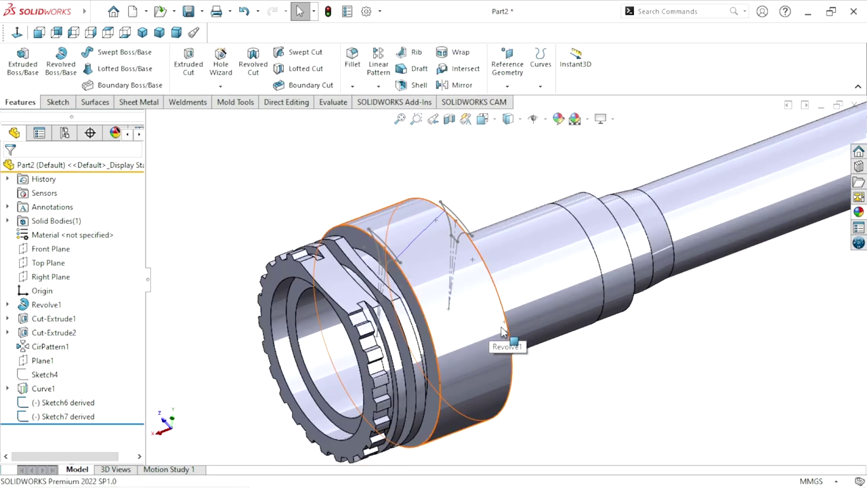
left_click(43, 376)
Hide Curve1 on the collar and select Sketch6 derived in the tree.
left_click(625, 381)
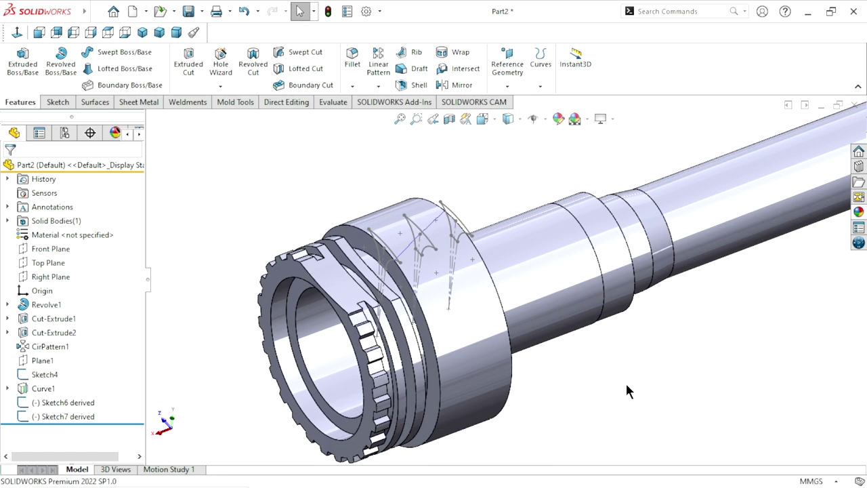
scroll(474, 274, "down", 1)
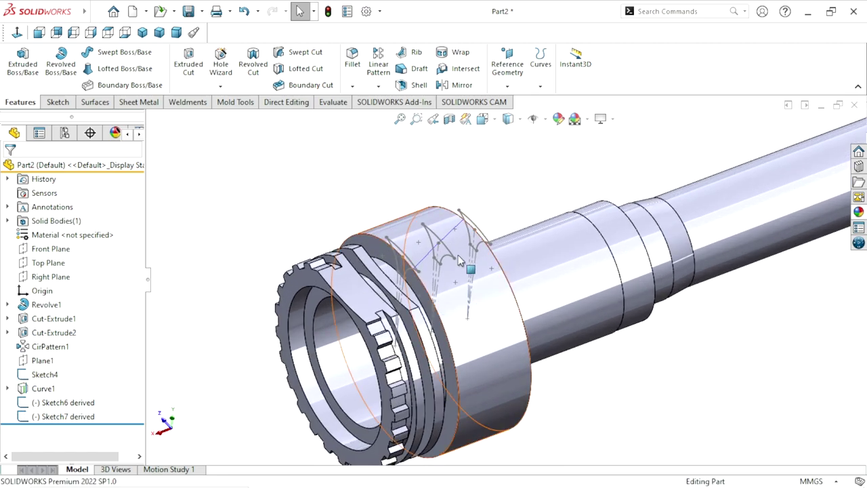
scroll(458, 261, "down", 1)
left_click(457, 227)
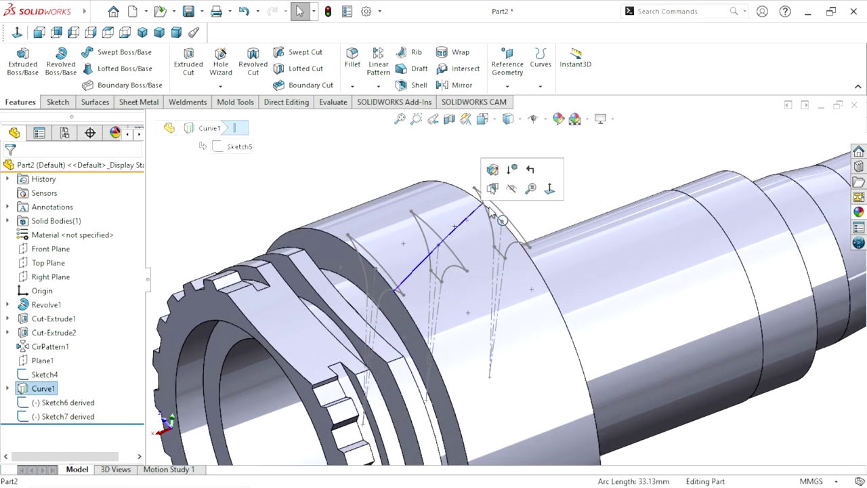
left_click(511, 189)
scroll(454, 304, "up", 2)
scroll(454, 304, "down", 1)
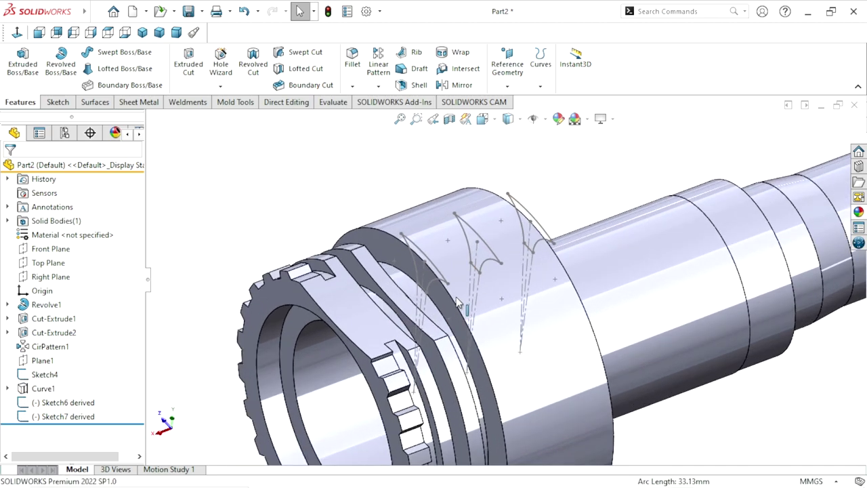
scroll(454, 307, "up", 1)
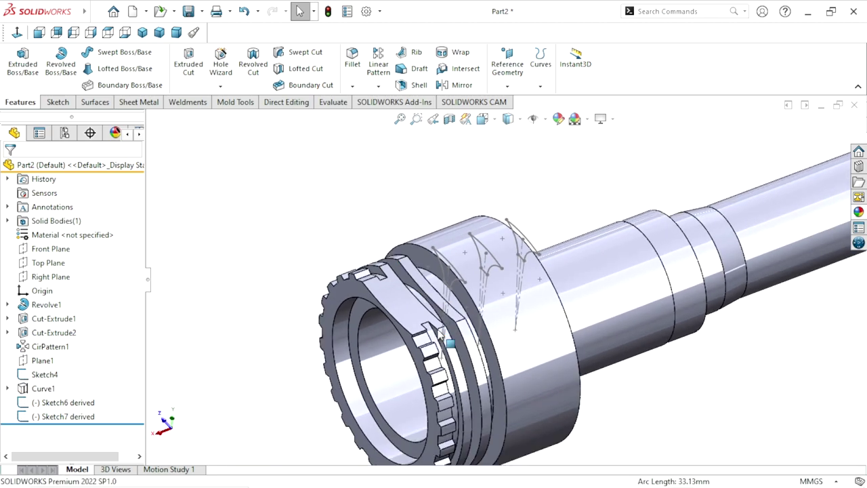
left_click(86, 407)
Edit Sketch6 derived face-on and test moving its tooth profile, undoing the rotation.
left_click(95, 368)
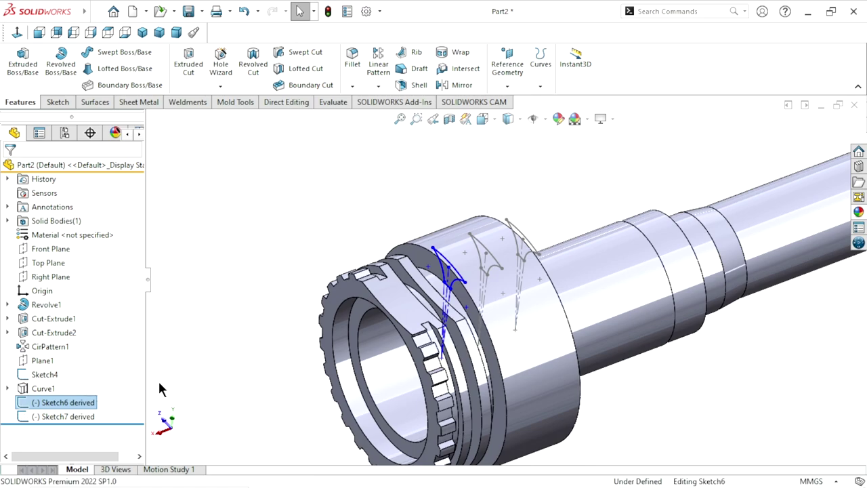
left_click(13, 37)
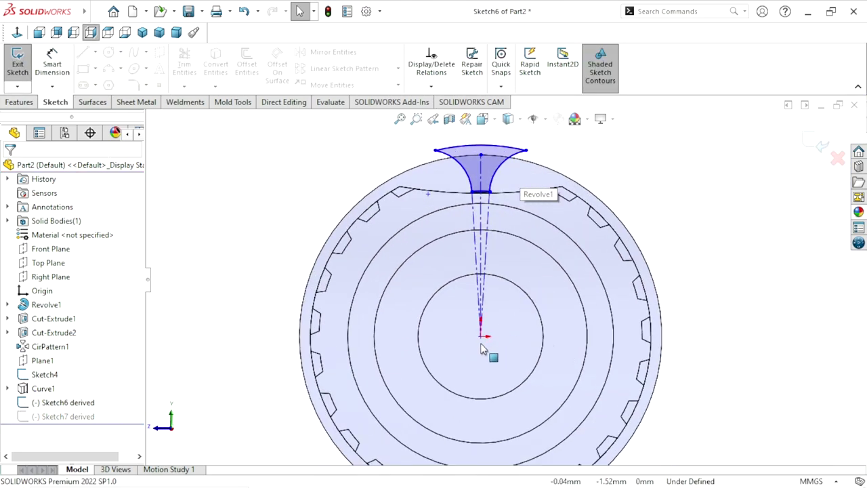
left_click_drag(481, 336, 441, 341)
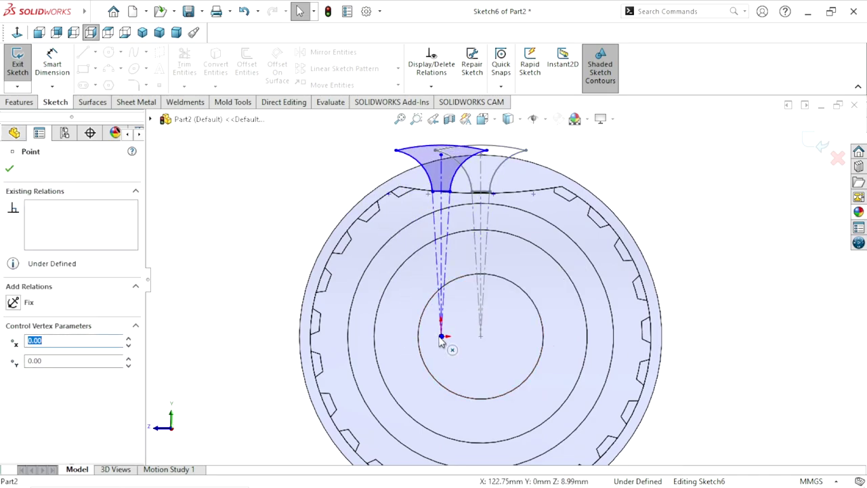
left_click_drag(440, 338, 480, 336)
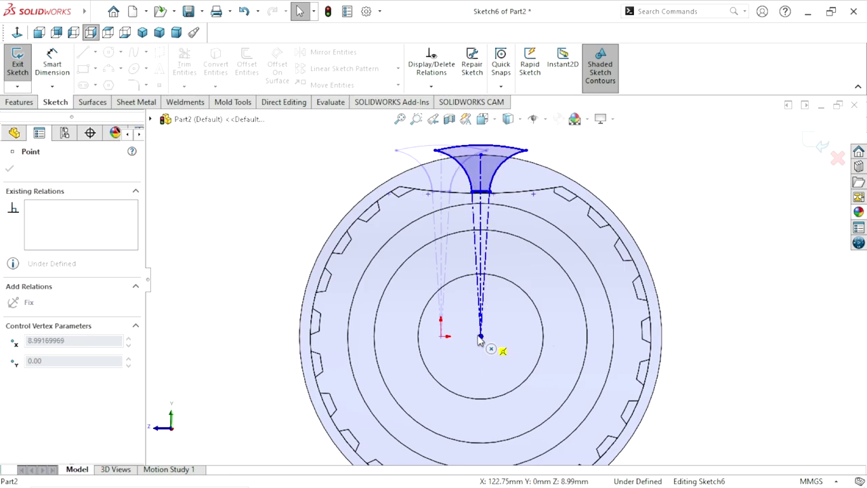
scroll(480, 359, "down", 1)
scroll(470, 238, "down", 2)
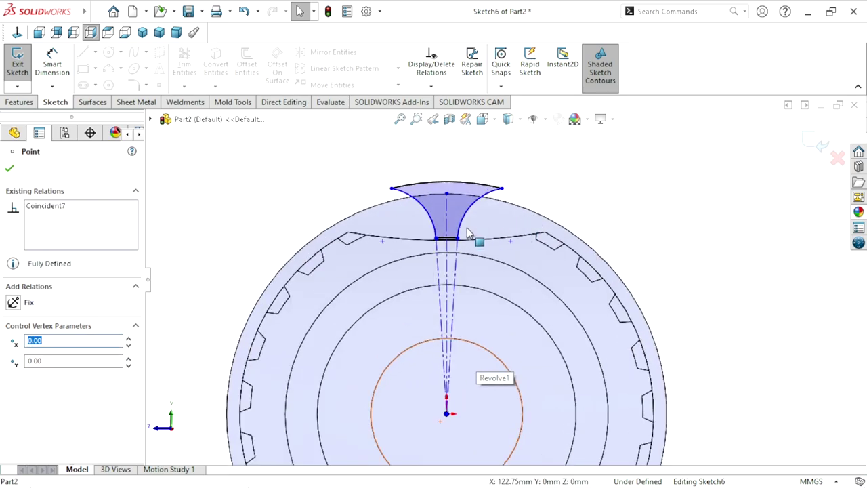
left_click_drag(447, 195, 393, 220)
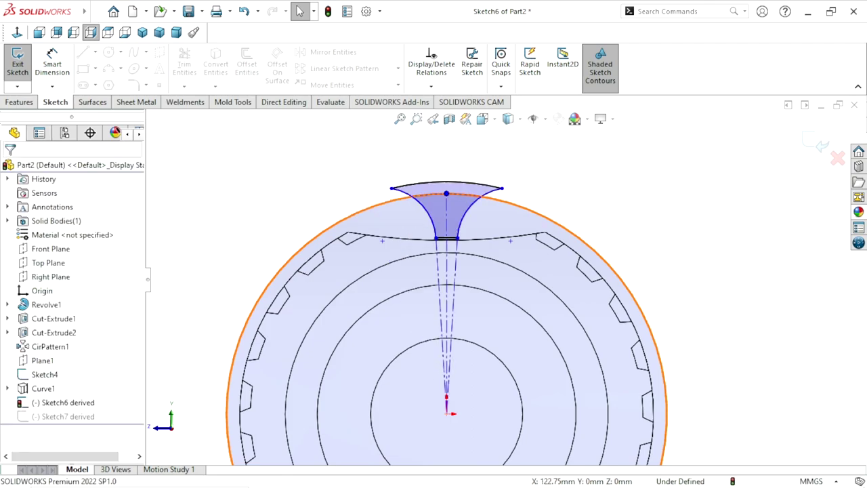
key("ctrl+z")
middle_click_drag(593, 199, 515, 241)
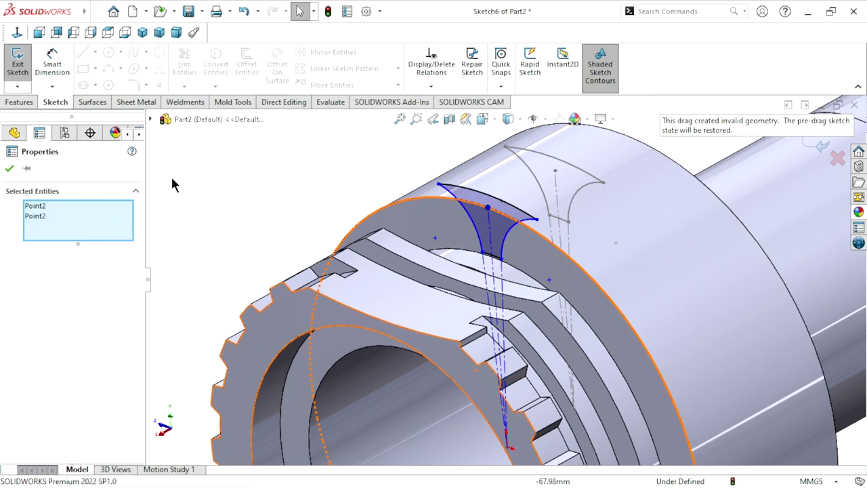
left_click(151, 119)
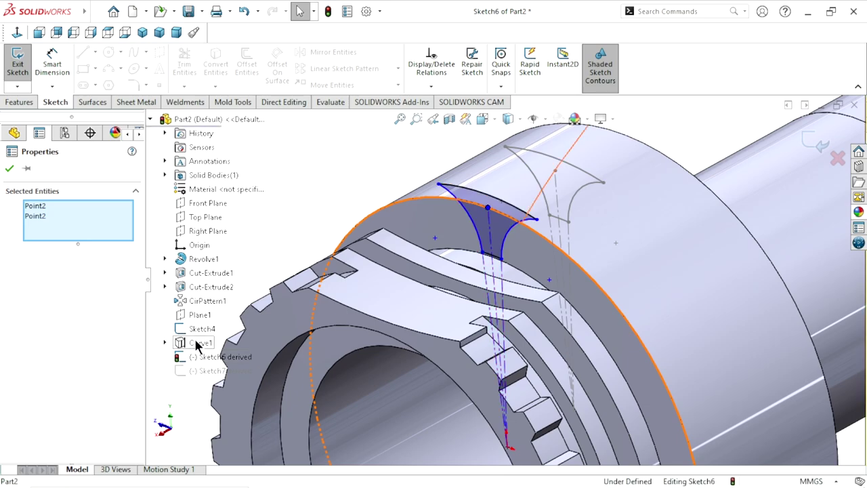
Pierce the tooth profile's top point onto helix Curve1, then exit Sketch6.
left_click(196, 344)
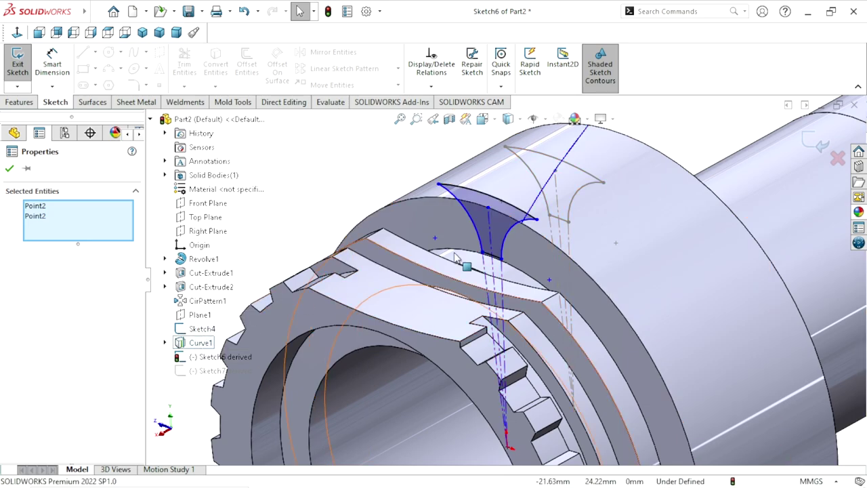
scroll(552, 224, "down", 2)
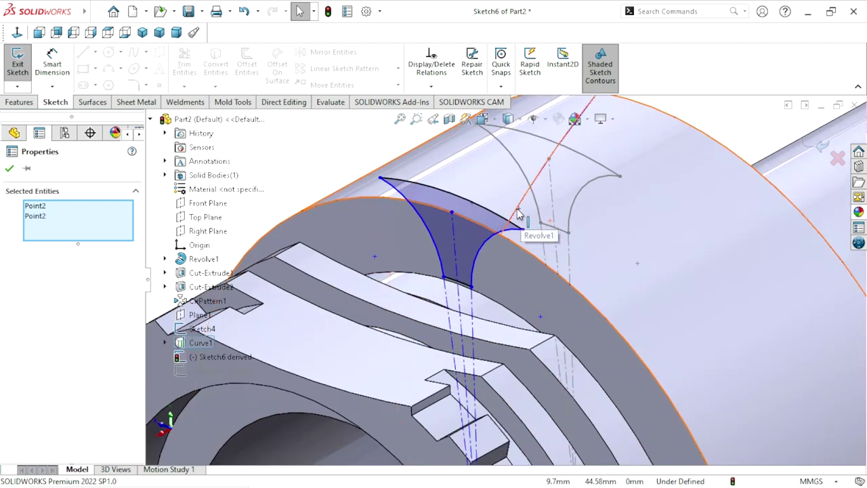
right_click(120, 220)
left_click(139, 223)
left_click(432, 240)
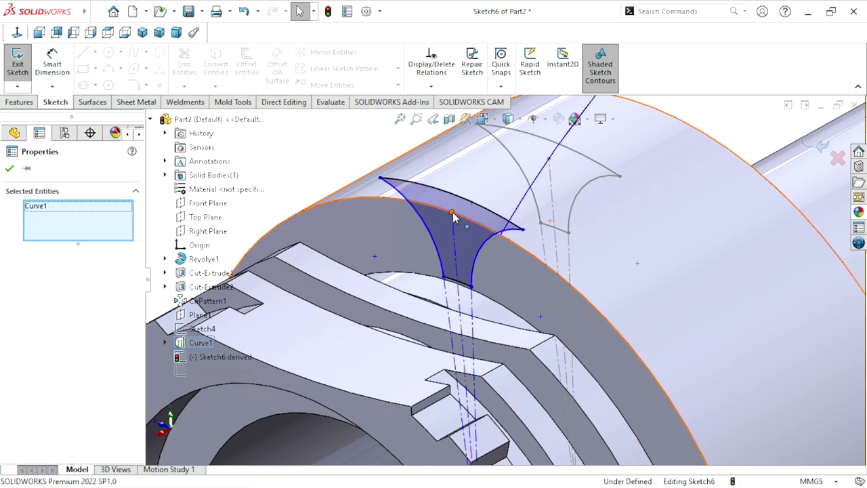
left_click(451, 212)
key("Escape")
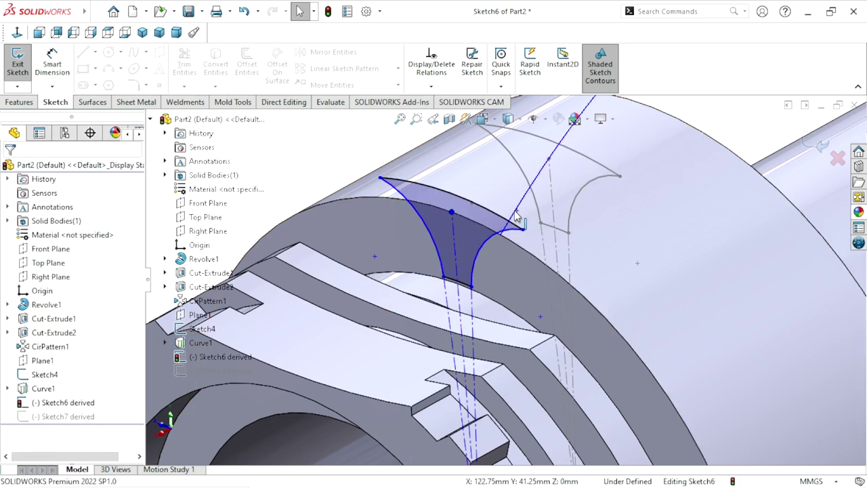
left_click(516, 216)
left_click(522, 228, "ctrl")
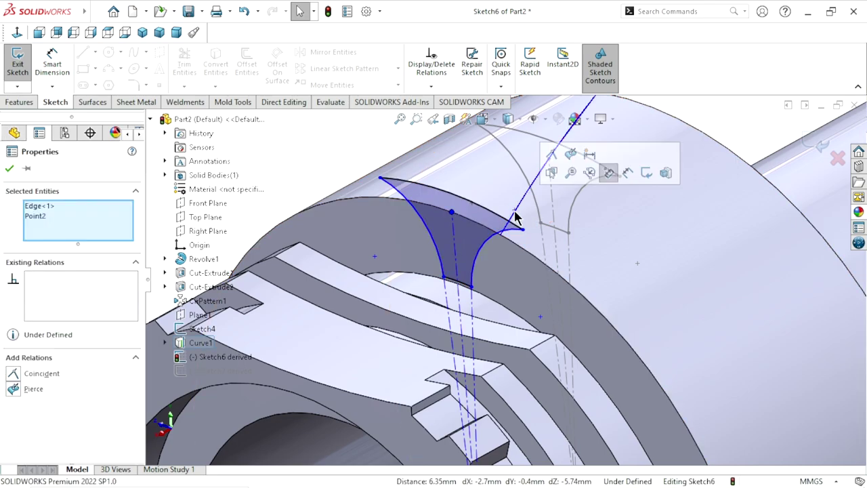
left_click(570, 154)
left_click(10, 169)
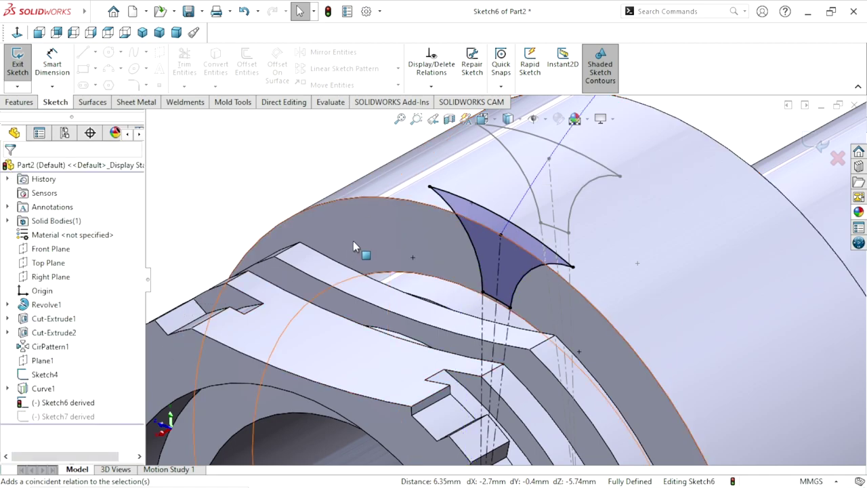
scroll(358, 247, "up", 2)
scroll(338, 286, "up", 2)
scroll(339, 287, "up", 2)
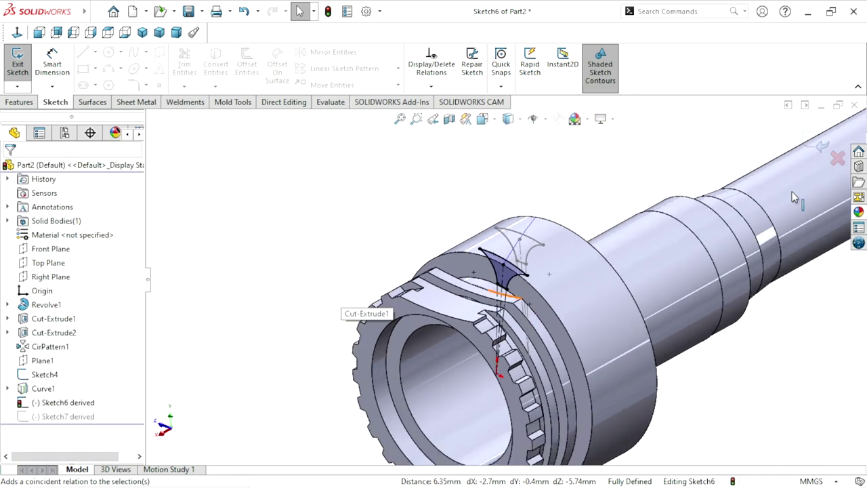
left_click(820, 146)
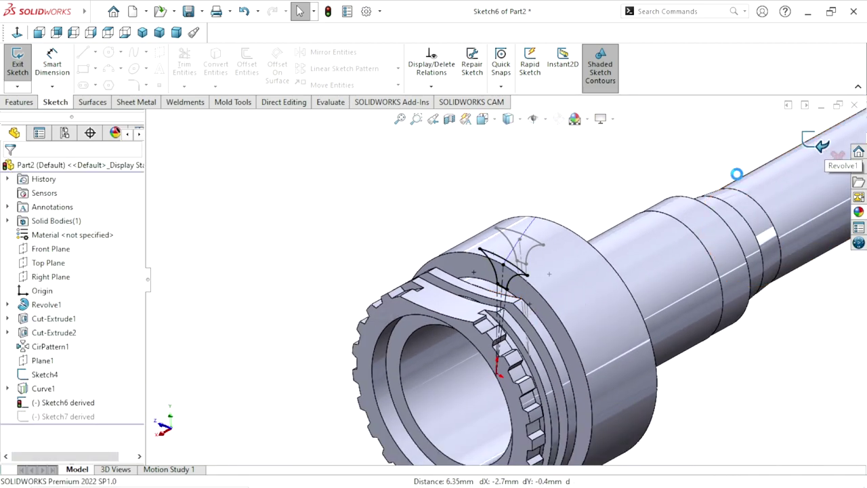
Edit Sketch7 derived face-on and snap the profile's lower endpoint onto the centre.
left_click(64, 415)
left_click(77, 379)
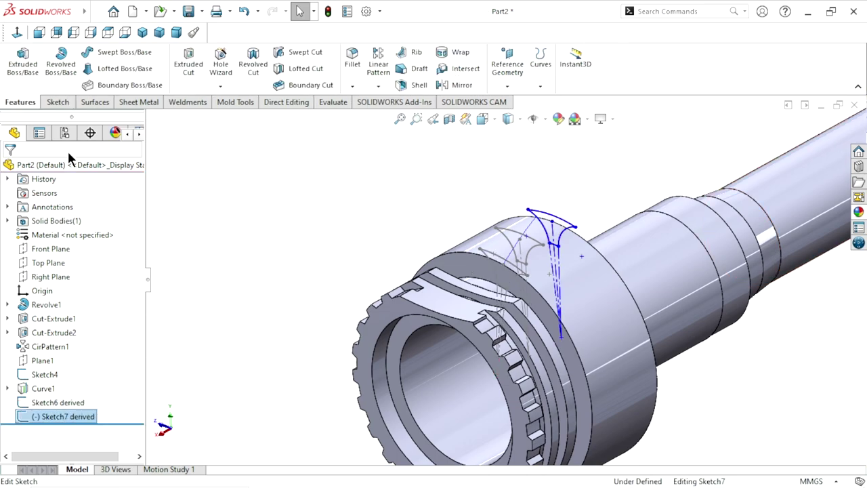
middle_click_drag(371, 240, 542, 292)
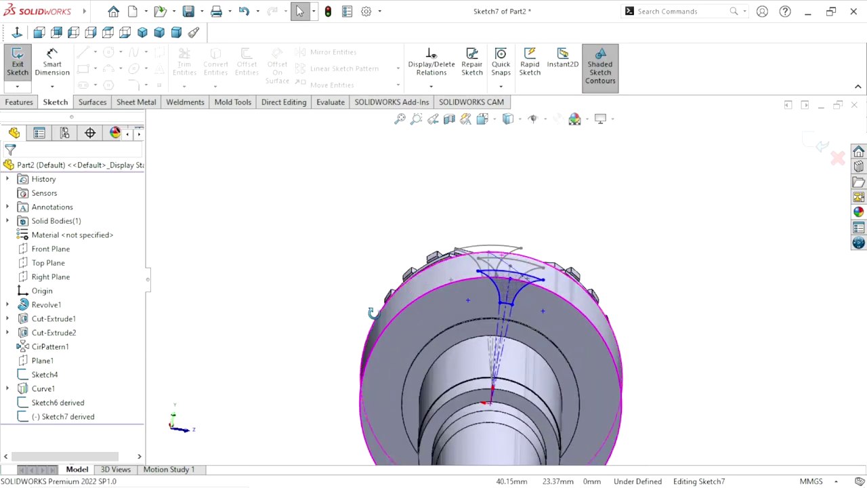
left_click(16, 33)
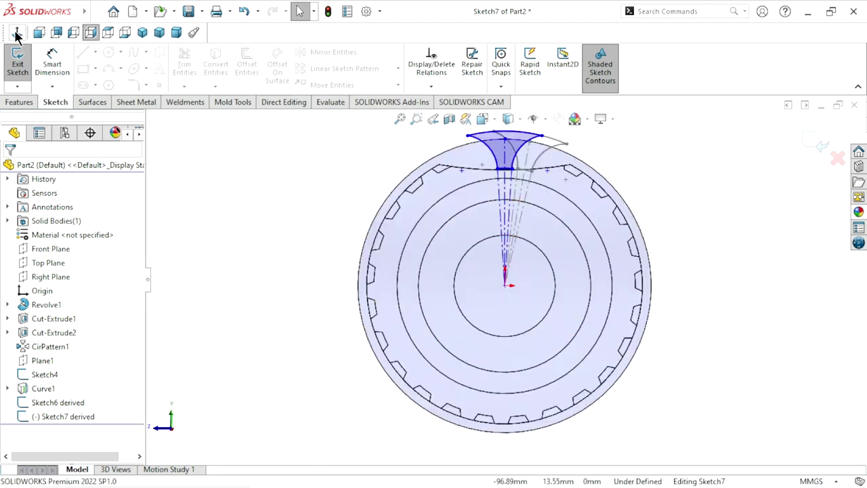
left_click(17, 33)
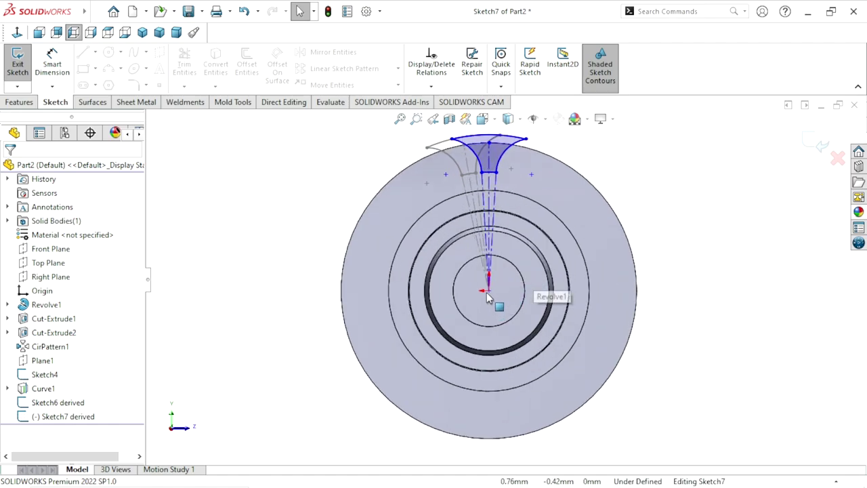
mouse_move(519, 290)
left_mouse_down()
mouse_move(525, 283)
mouse_move(509, 292)
left_mouse_up()
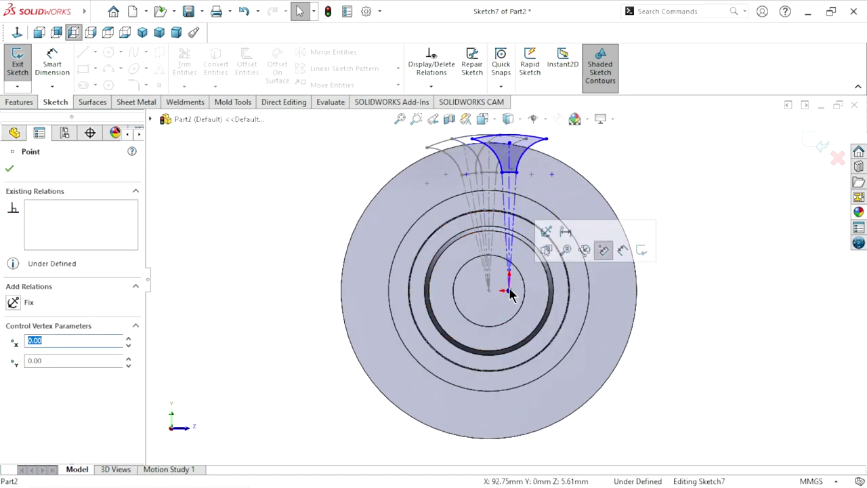
left_click_drag(510, 292, 487, 294)
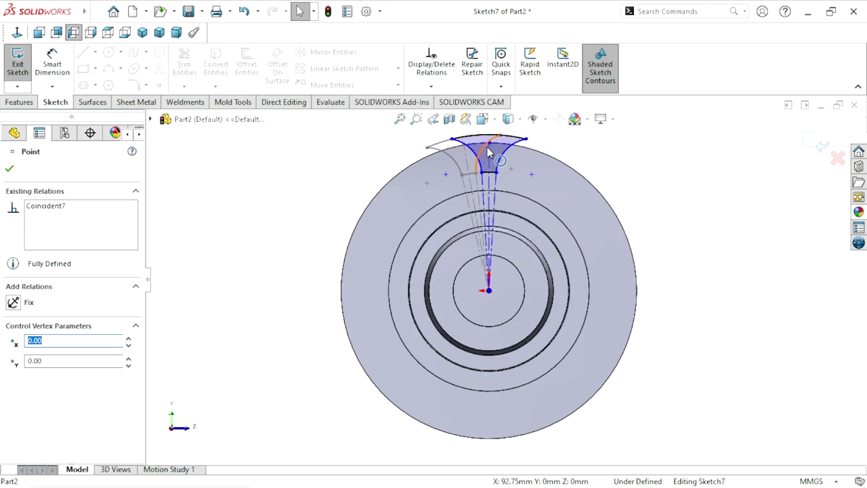
left_click_drag(489, 148, 559, 162)
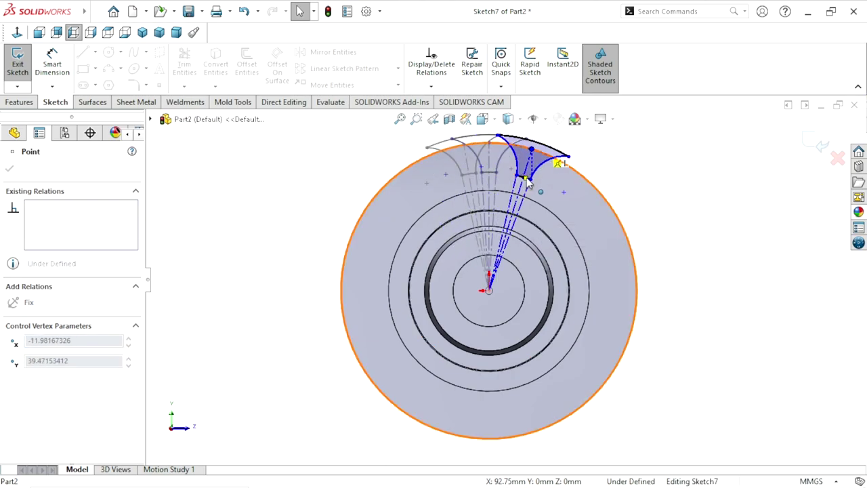
Pierce the Sketch7 profile's top point onto helix Curve1, then exit the sketch.
middle_click_drag(512, 226, 522, 265)
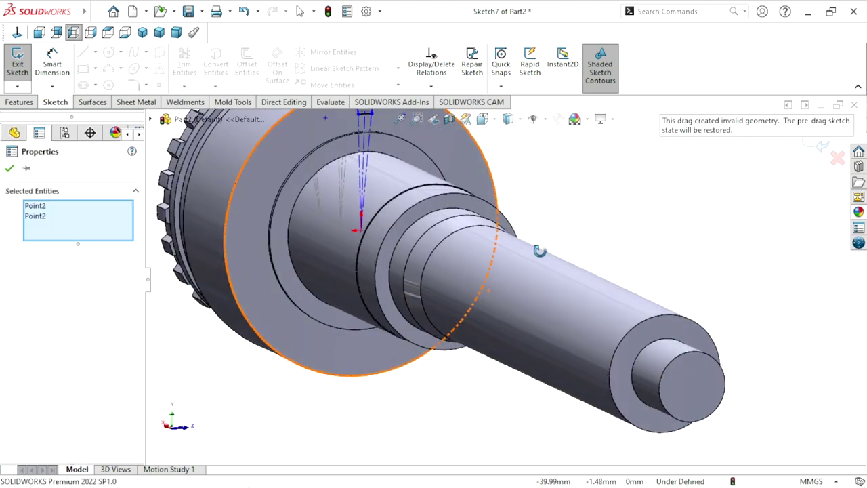
scroll(521, 266, "up", 3)
scroll(439, 226, "down", 2)
scroll(439, 226, "down", 3)
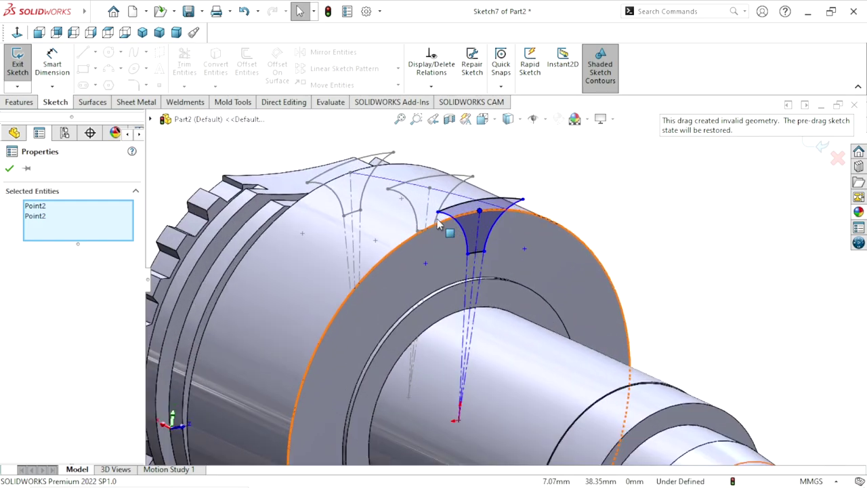
right_click(61, 229)
left_click(68, 233)
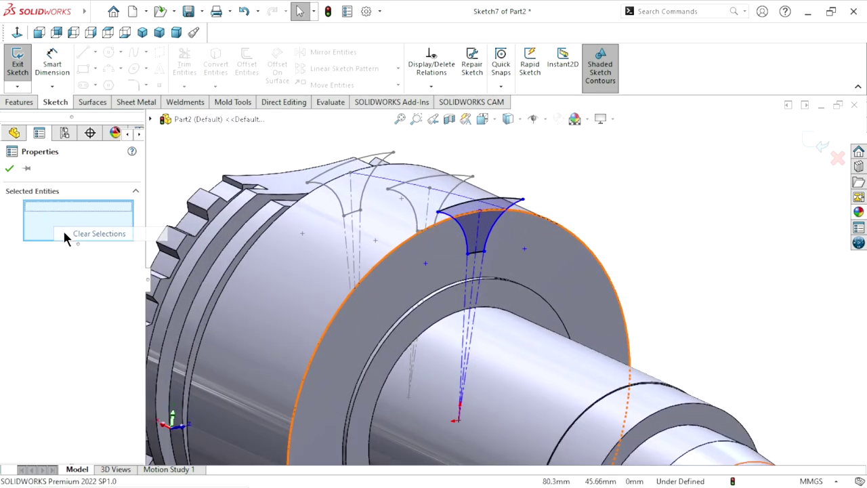
scroll(489, 221, "down", 2)
left_click(484, 209)
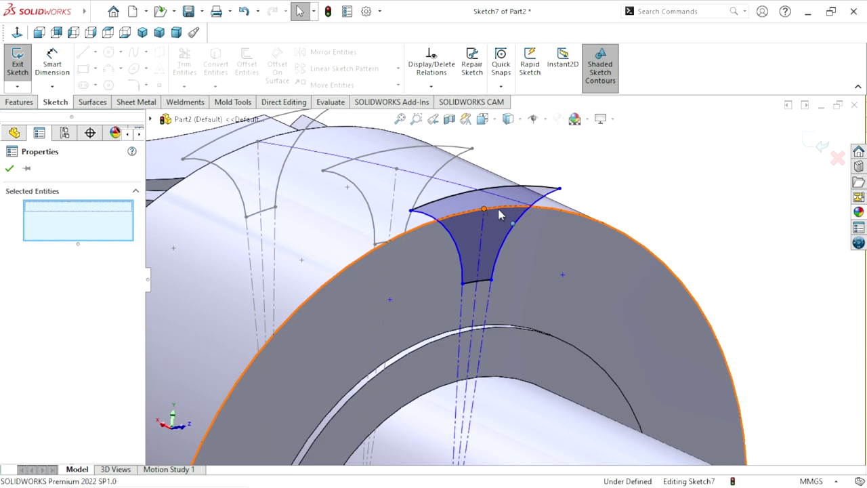
left_click(458, 191, "ctrl")
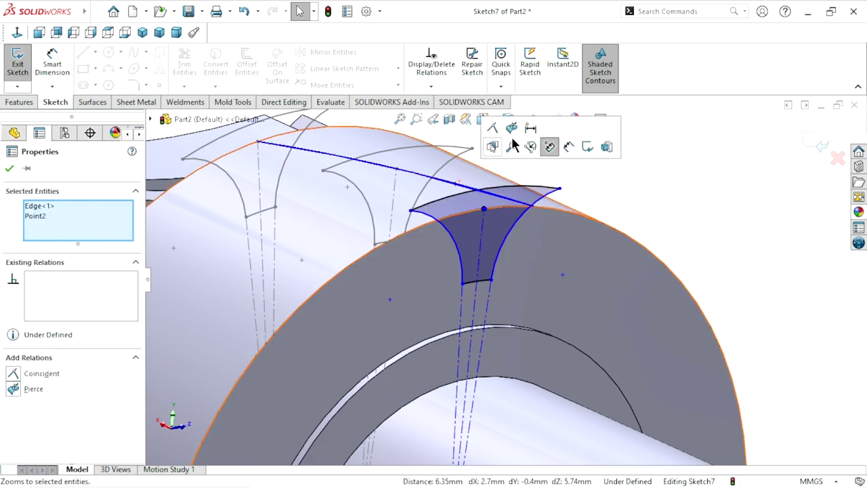
left_click(549, 146)
middle_click_drag(452, 293, 183, 295)
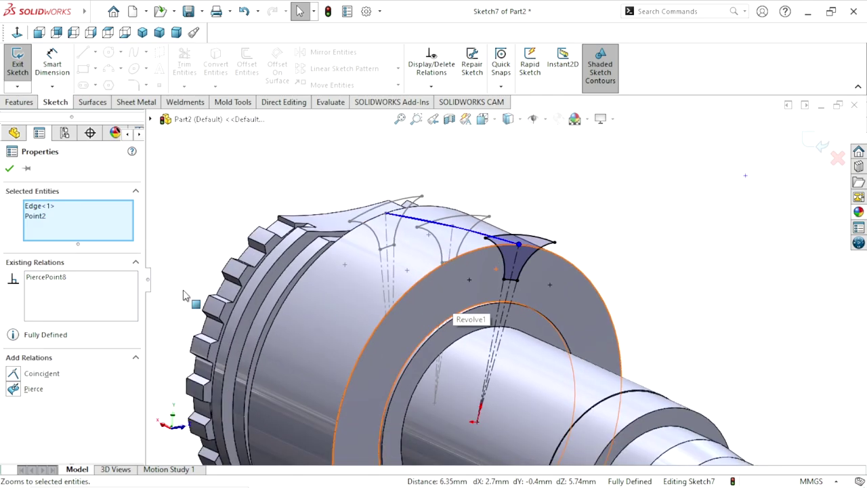
left_click(10, 168)
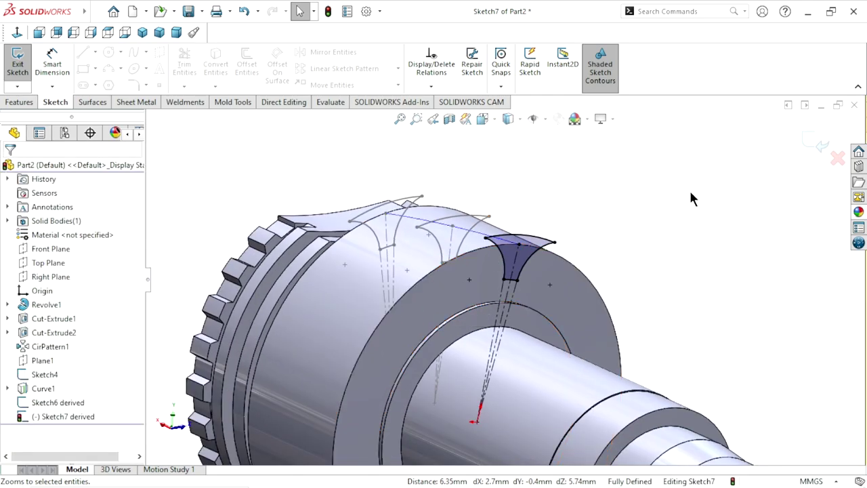
left_click(821, 146)
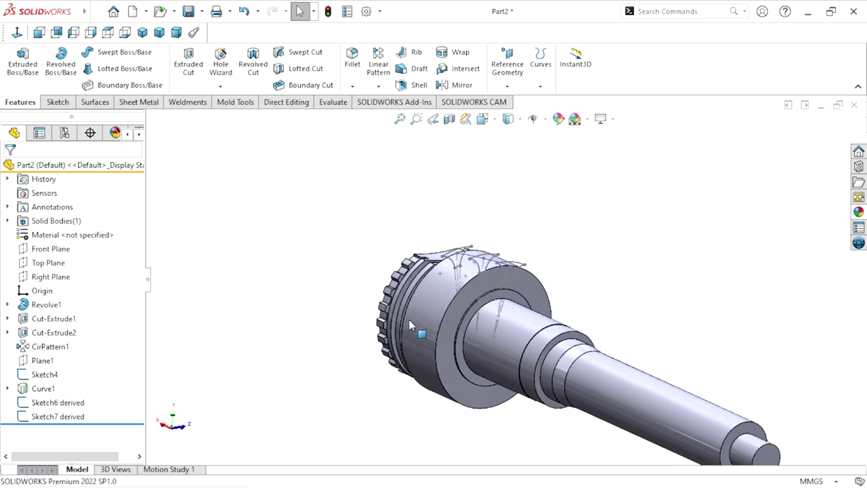
Hide the Curve1 helix and zoom toward the collar's tooth sketches.
middle_click_drag(409, 319, 449, 345)
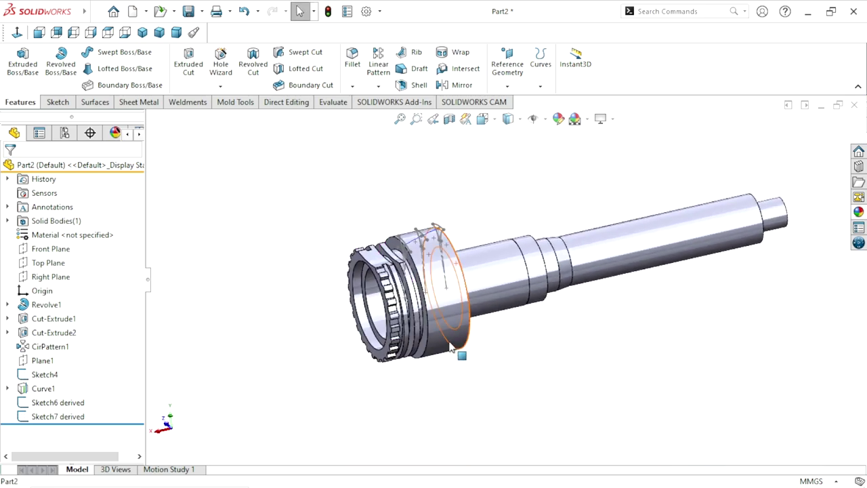
scroll(451, 277, "down", 3)
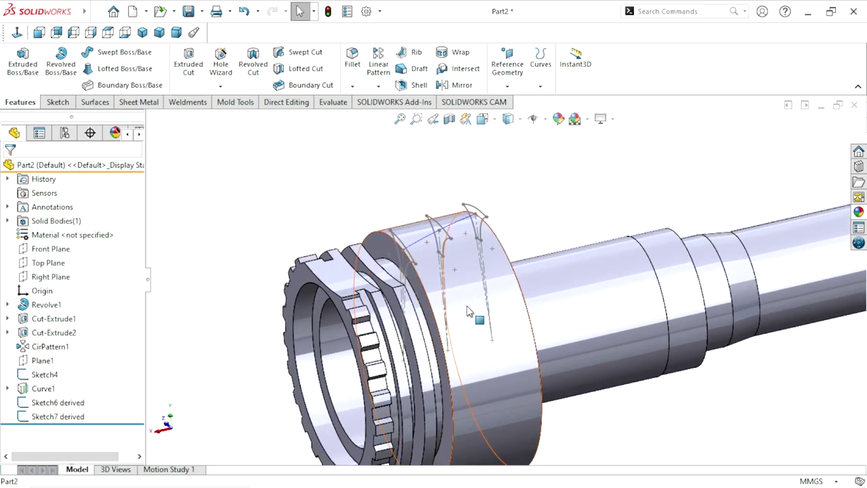
middle_click_drag(468, 311, 489, 317)
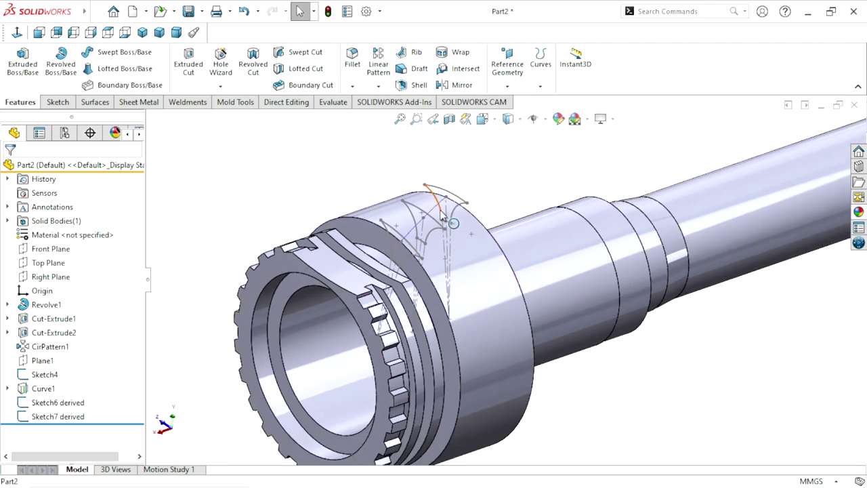
left_click(437, 213)
left_click(488, 174)
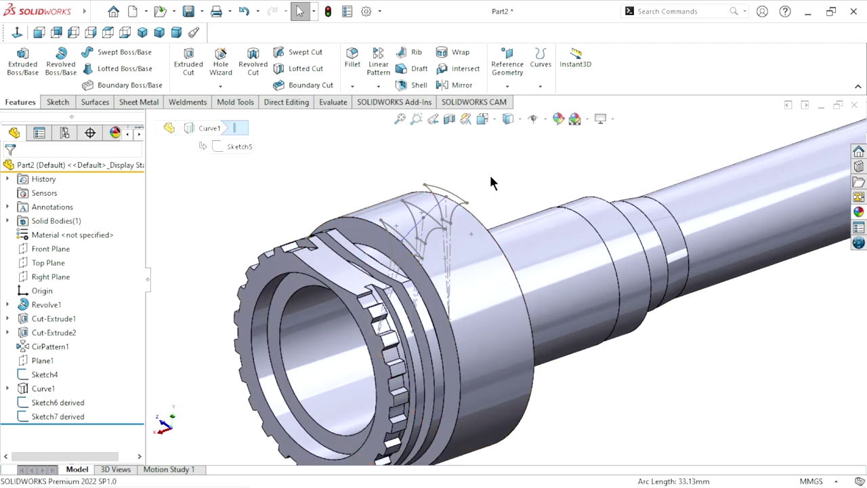
scroll(436, 283, "down", 2)
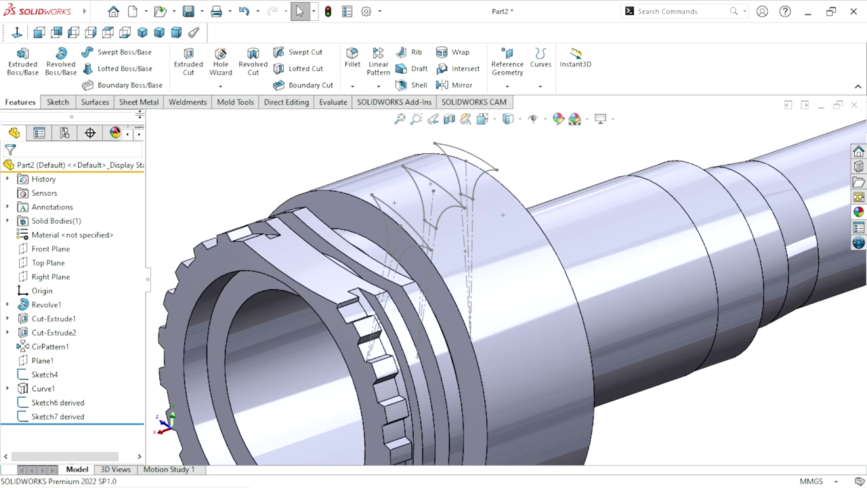
Create a lofted cut through Sketch6, Sketch4 and Sketch7 to remove one slanted tooth gap.
left_click(302, 71)
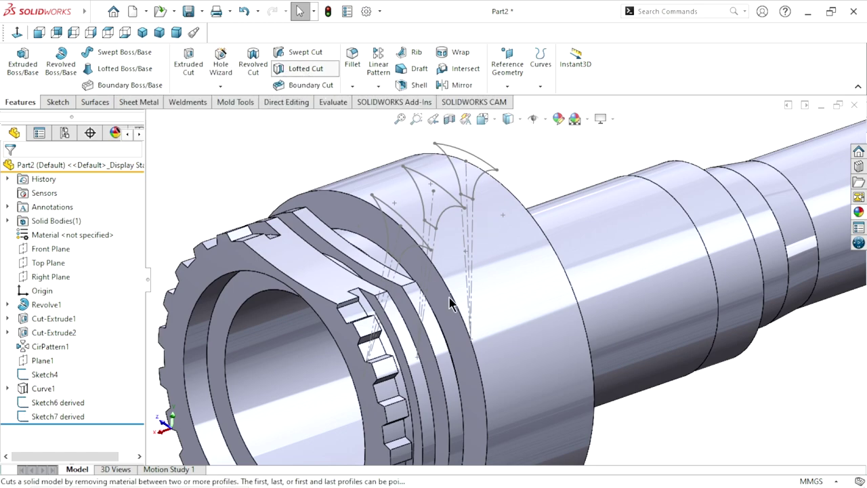
scroll(451, 264, "down", 4)
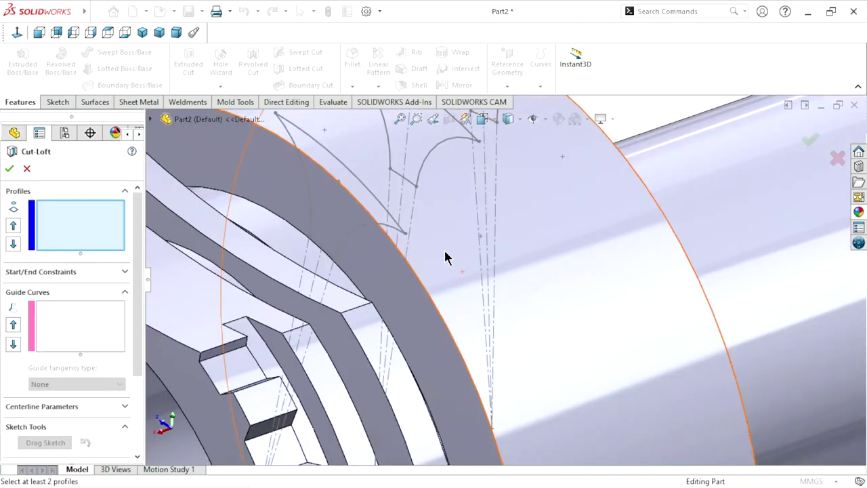
left_click(400, 235)
scroll(458, 249, "up", 4)
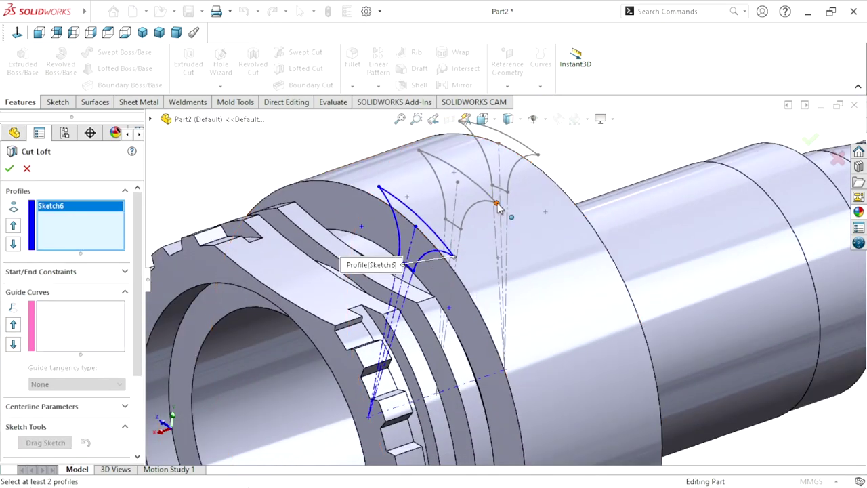
left_click(484, 221)
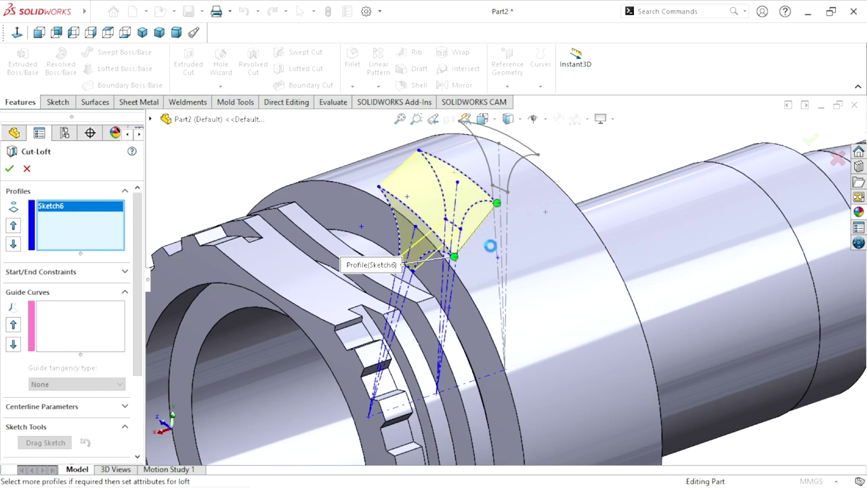
left_click(538, 157)
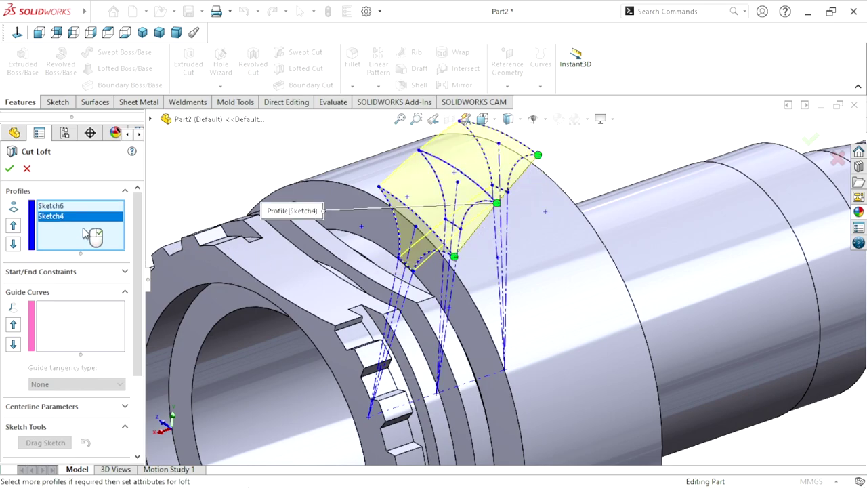
left_click(10, 169)
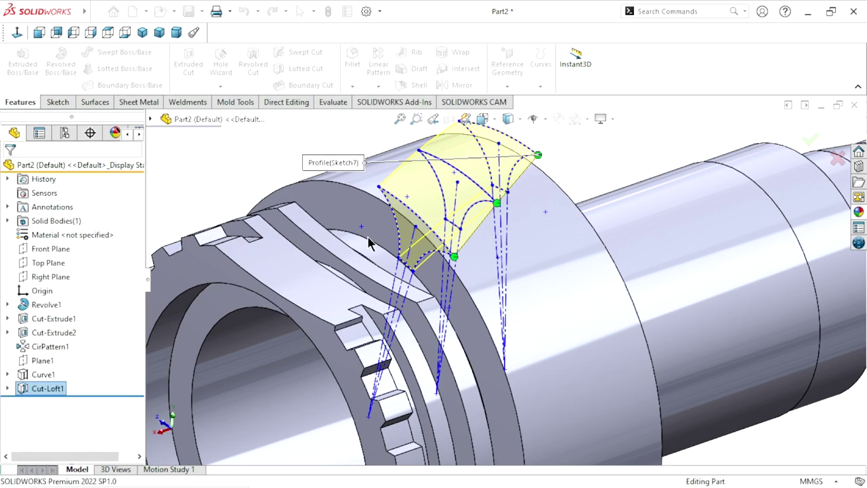
scroll(475, 291, "down", 1)
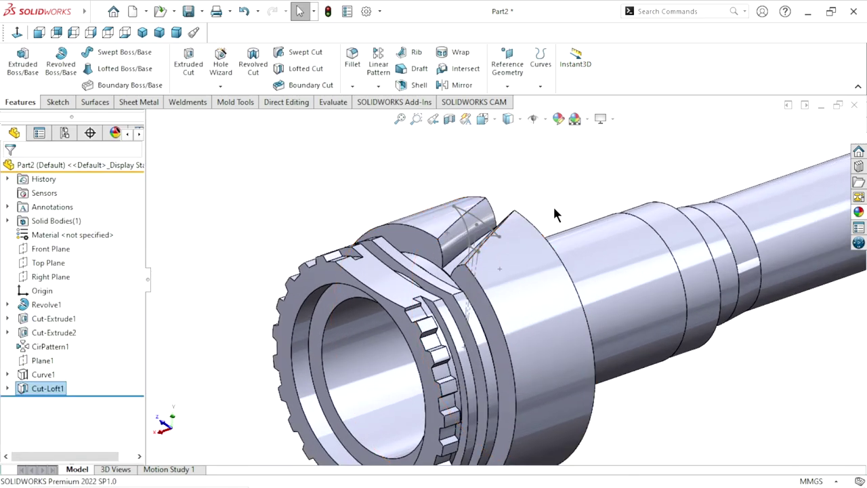
Hide the leftover tooth-profile sketch arc above the Cut-Loft1 gap.
middle_click_drag(571, 194, 559, 213)
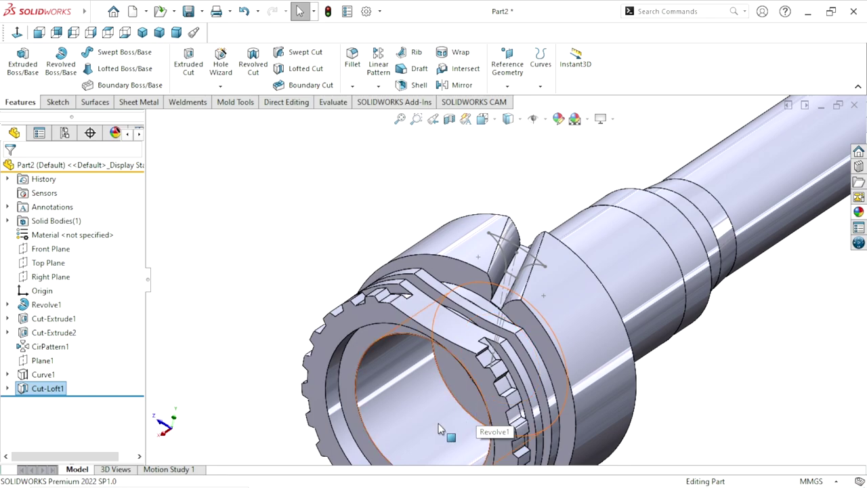
scroll(438, 428, "up", 3)
scroll(515, 293, "down", 5)
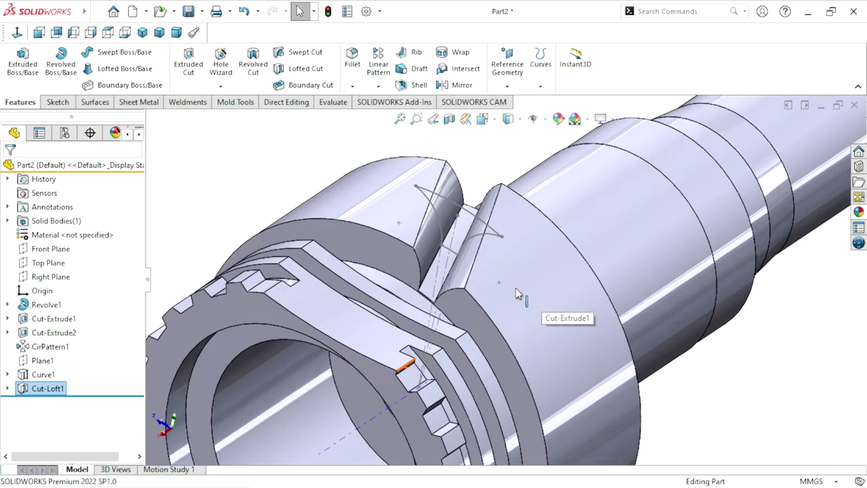
left_click(463, 212)
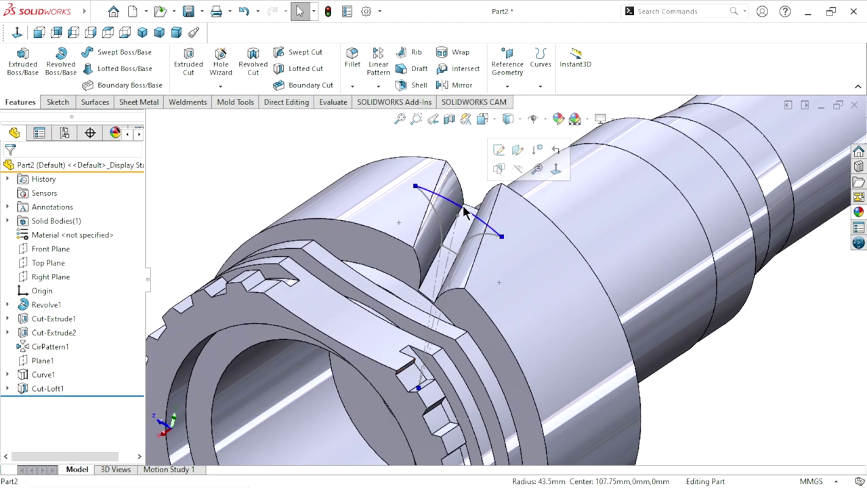
left_click(518, 167)
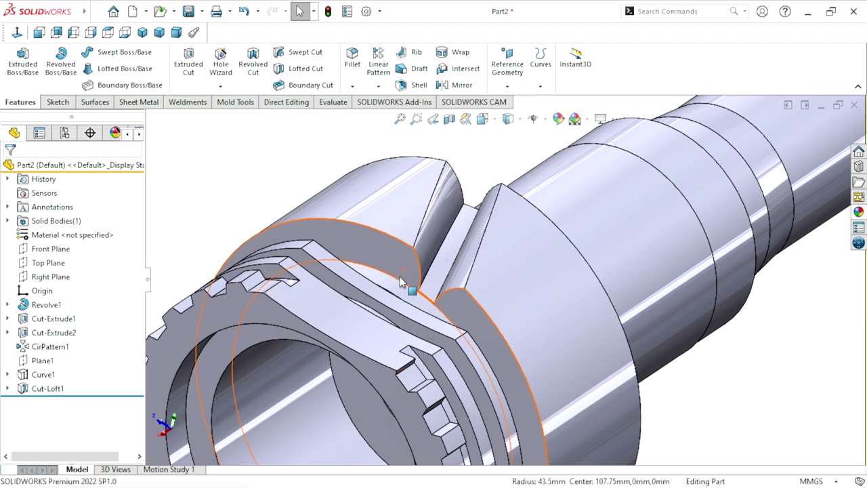
scroll(419, 292, "up", 3)
scroll(495, 293, "down", 2)
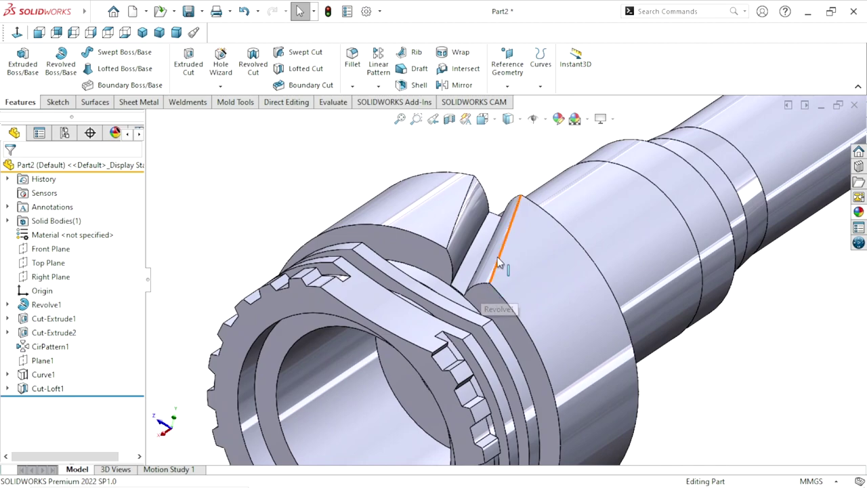
scroll(497, 257, "down", 2)
scroll(501, 290, "up", 1)
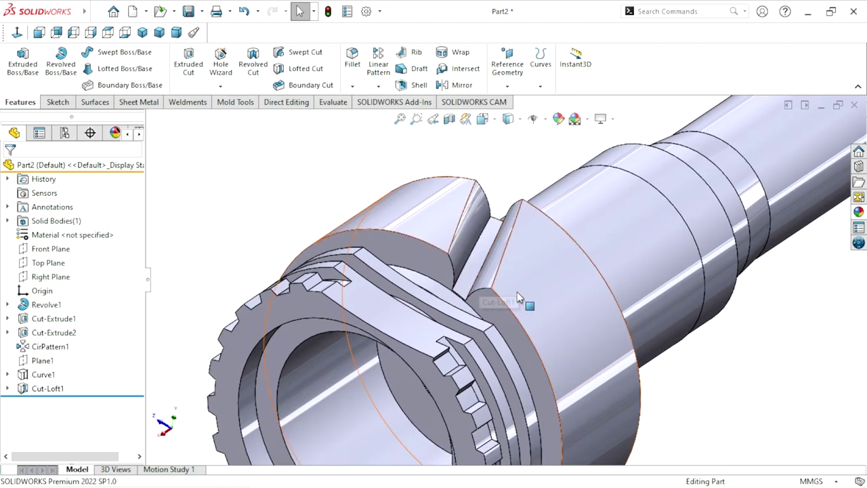
Start a circular pattern about the collar's conical face, repeating Cut-Loft1.
left_click(378, 87)
key("Escape")
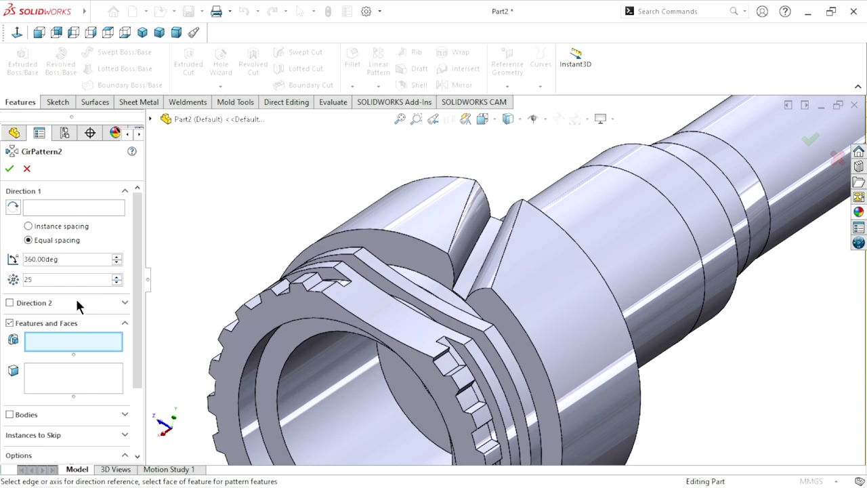
left_click(45, 205)
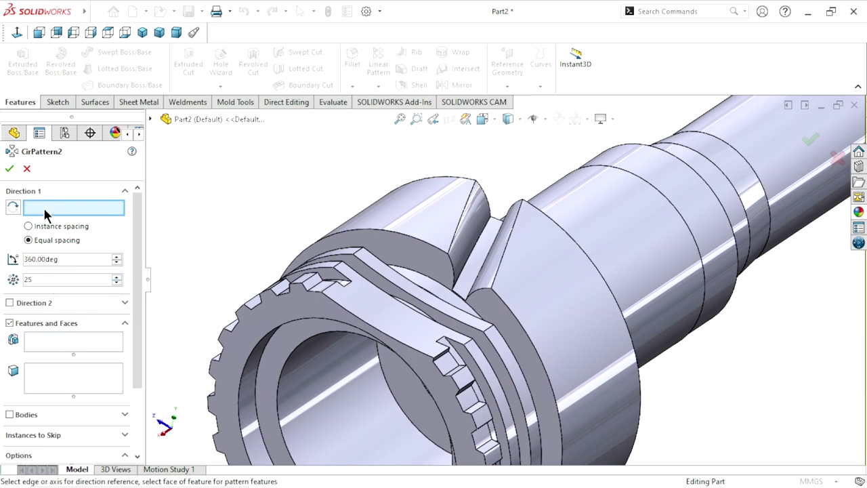
left_click(585, 345)
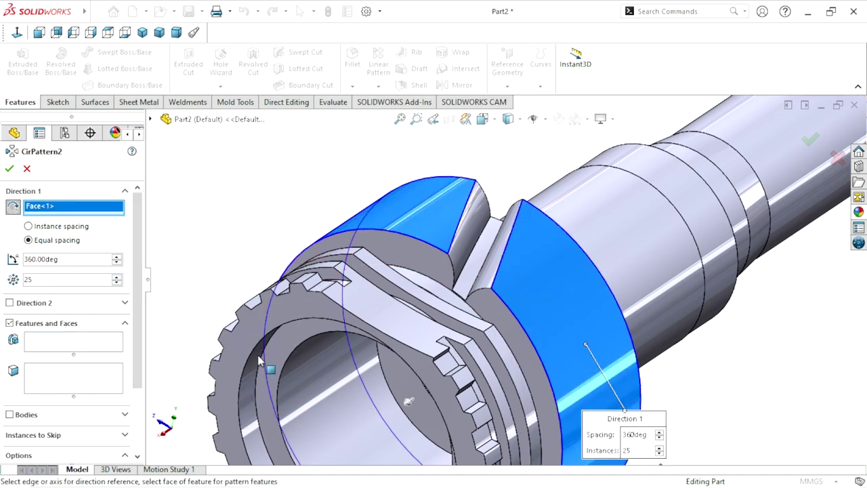
left_click(49, 345)
left_click(150, 119)
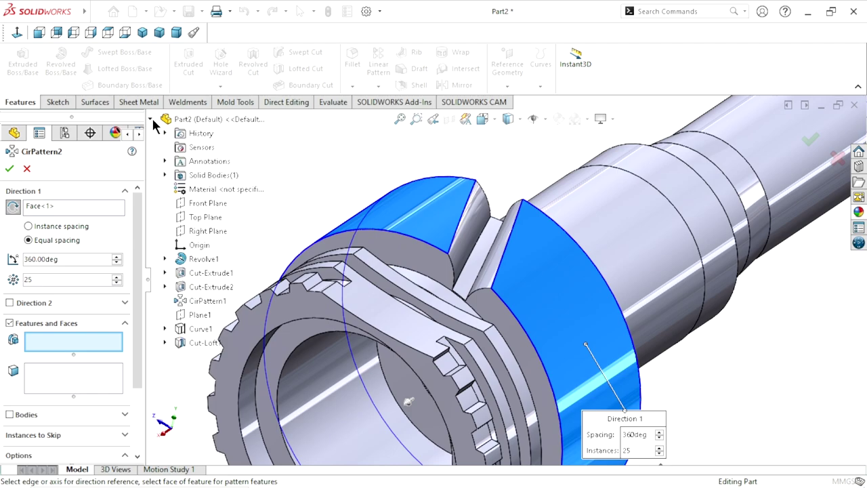
left_click(184, 342)
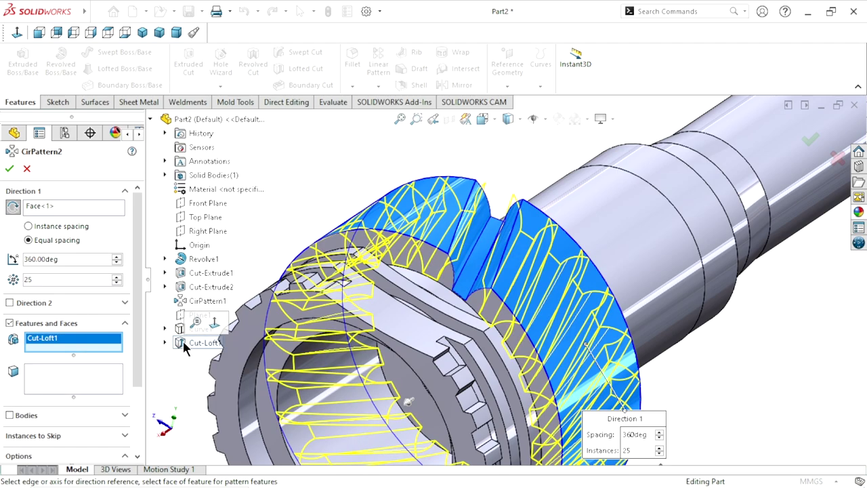
Set the pattern to 17 instances over 360° and confirm it.
double_click(39, 278)
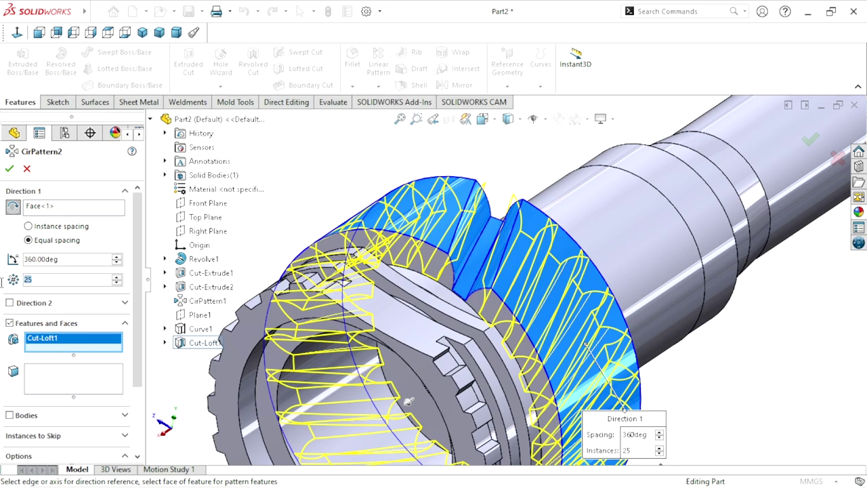
type("17")
middle_click_drag(388, 367, 433, 352)
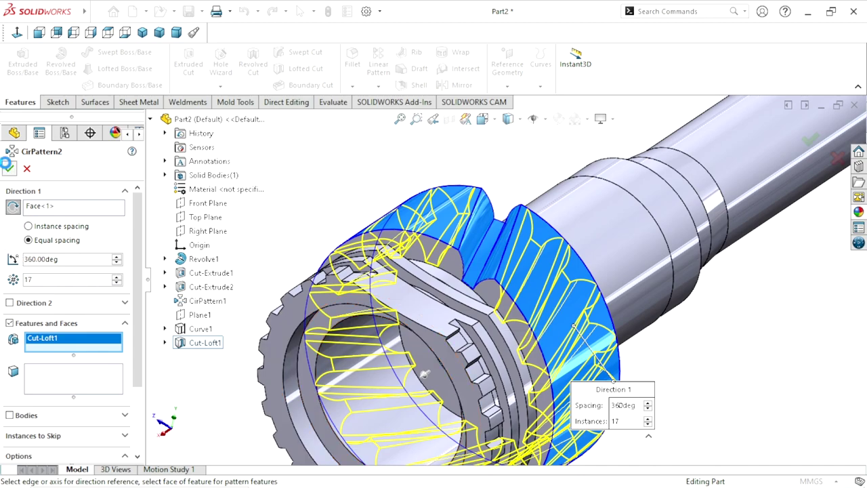
key("Return")
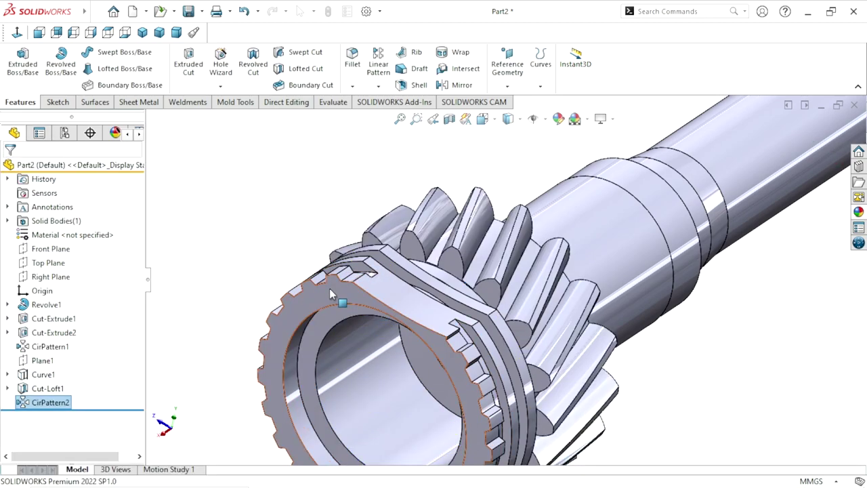
mouse_move(605, 327)
middle_mouse_down()
mouse_move(517, 371)
mouse_move(588, 318)
mouse_move(556, 326)
middle_mouse_up()
scroll(525, 302, "up", 4)
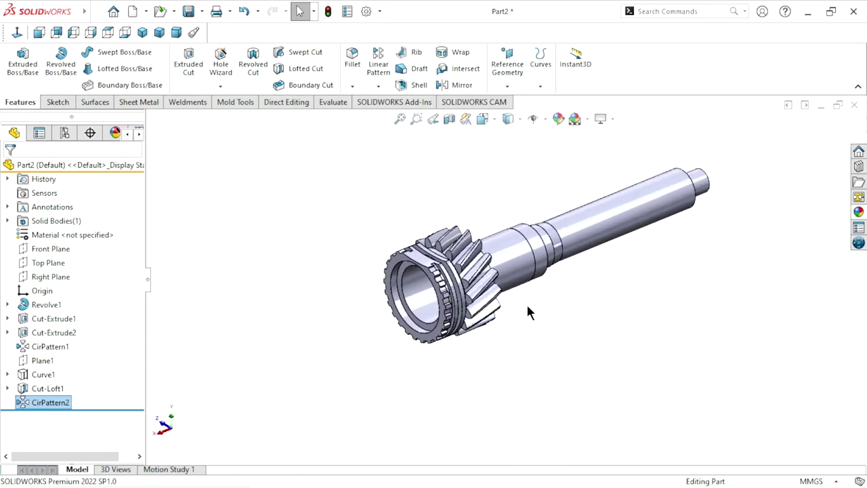
scroll(527, 302, "down", 3)
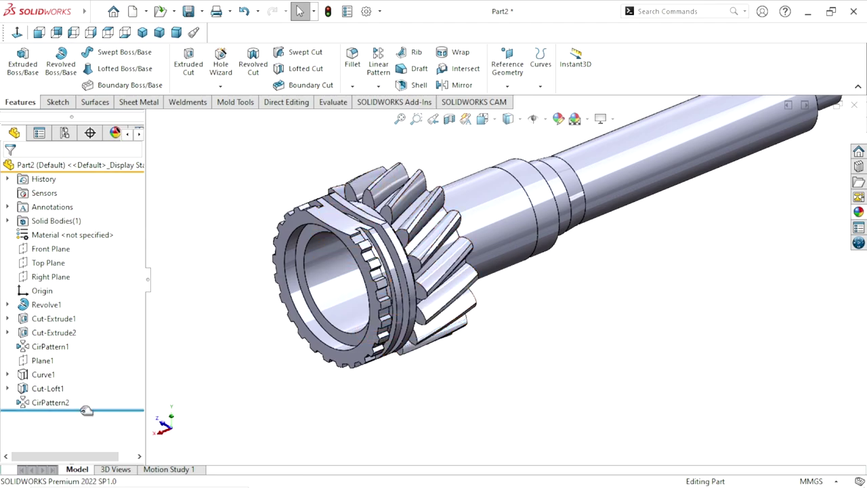
Roll back to just after CirPattern1 and start a chamfer with 2 mm distance.
left_click_drag(86, 410, 92, 357)
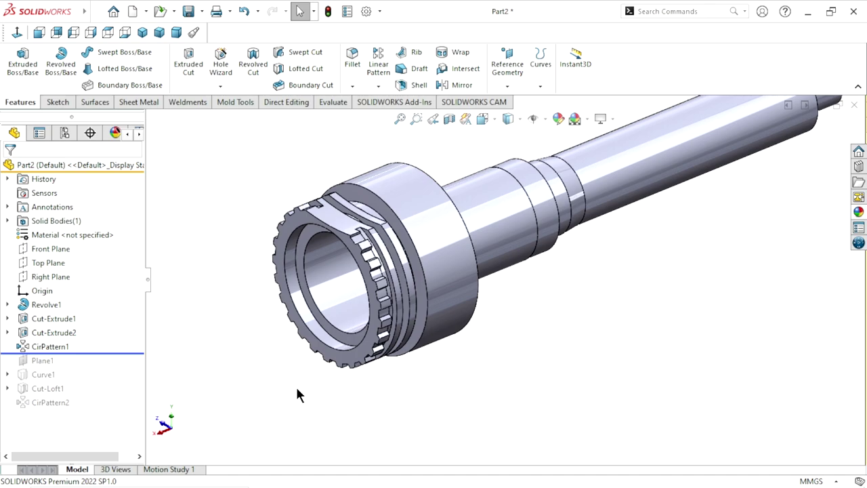
left_click(353, 87)
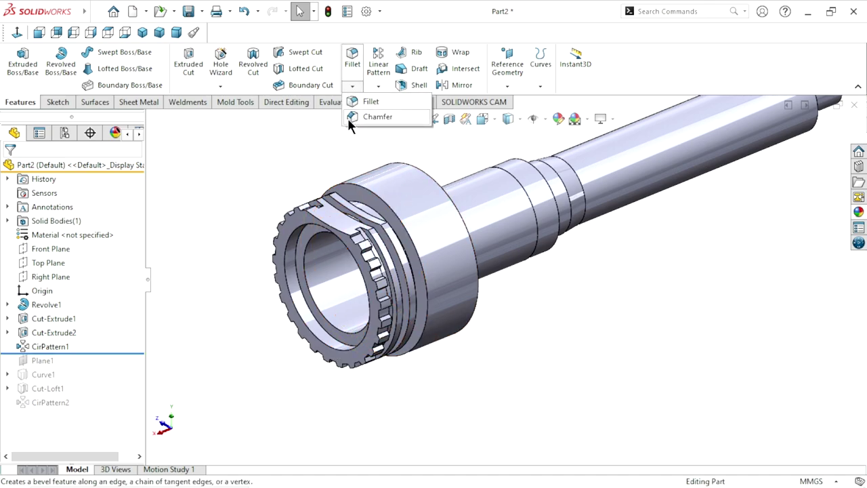
left_click(349, 117)
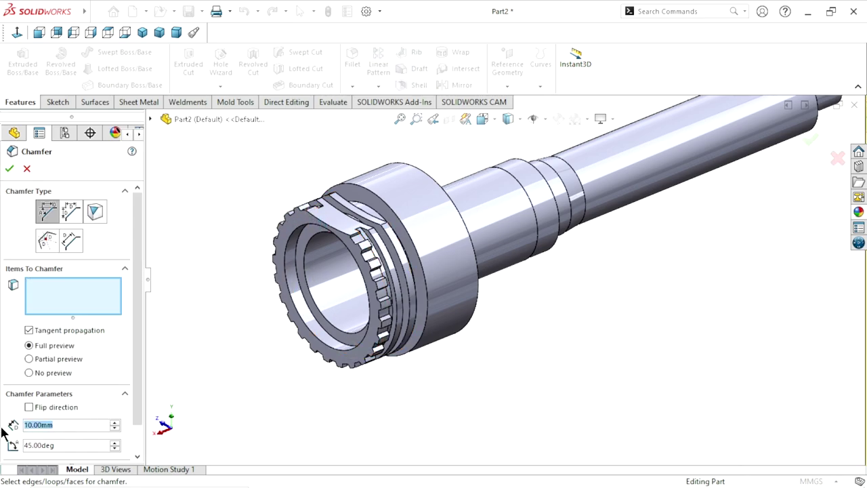
type("2")
key("Return")
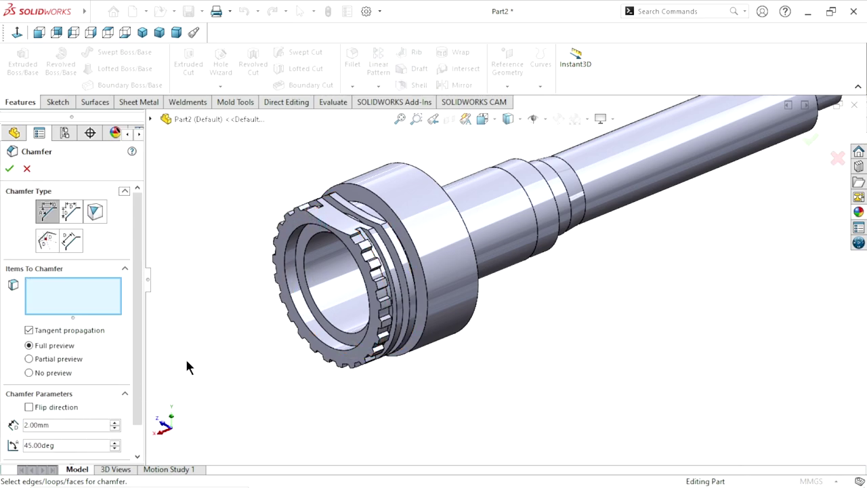
Apply the 2 mm × 45° chamfer to both collar edges and restore all later features.
left_click(387, 211)
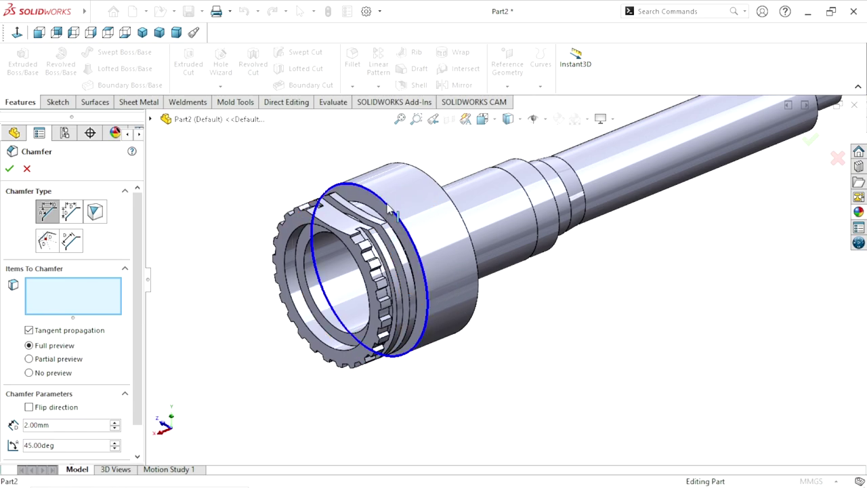
left_click(445, 193)
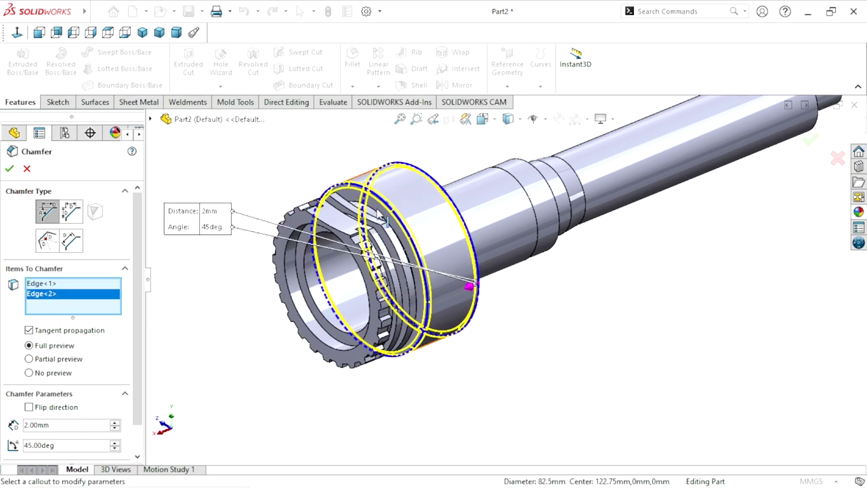
left_click(9, 170)
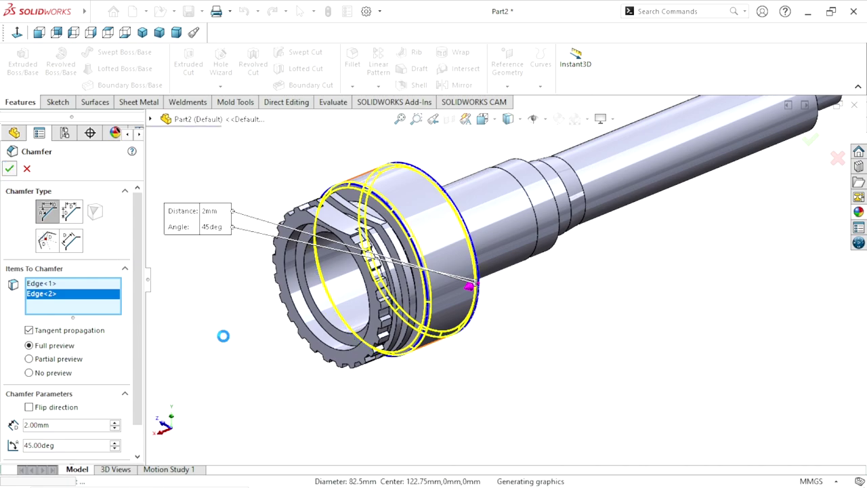
left_click_drag(118, 365, 93, 422)
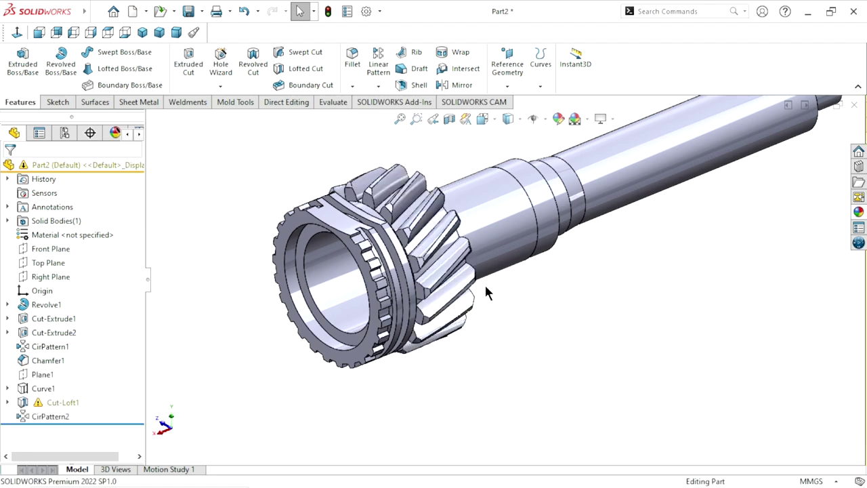
Fillet all connected gear tooth edges with a 1 mm radius.
mouse_move(486, 288)
middle_mouse_down()
mouse_move(422, 341)
mouse_move(500, 330)
mouse_move(474, 314)
middle_mouse_up()
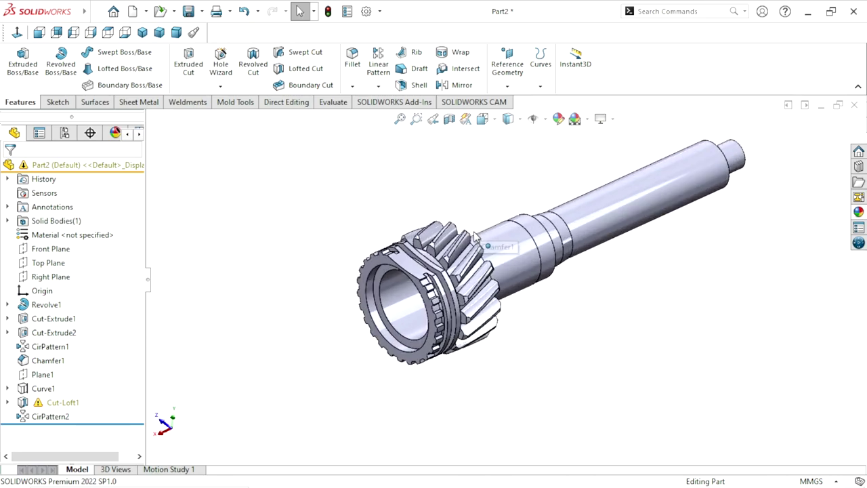
scroll(474, 314, "down", 2)
scroll(474, 314, "down", 2)
scroll(501, 260, "down", 2)
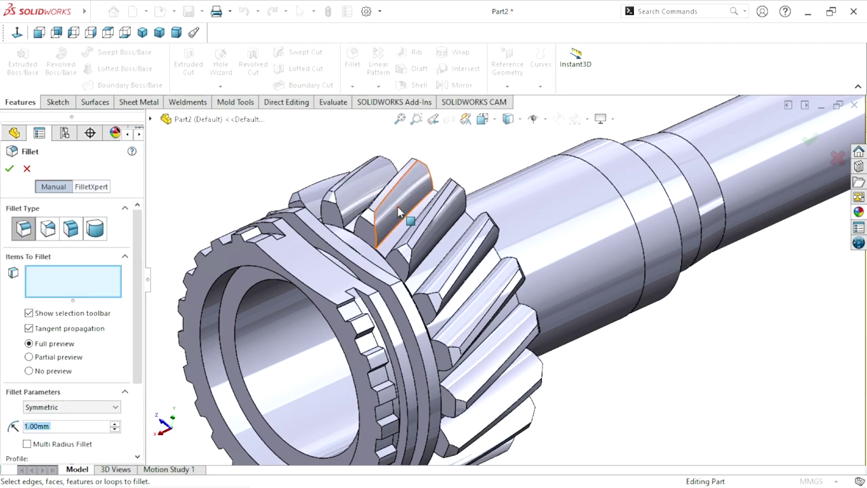
type("1")
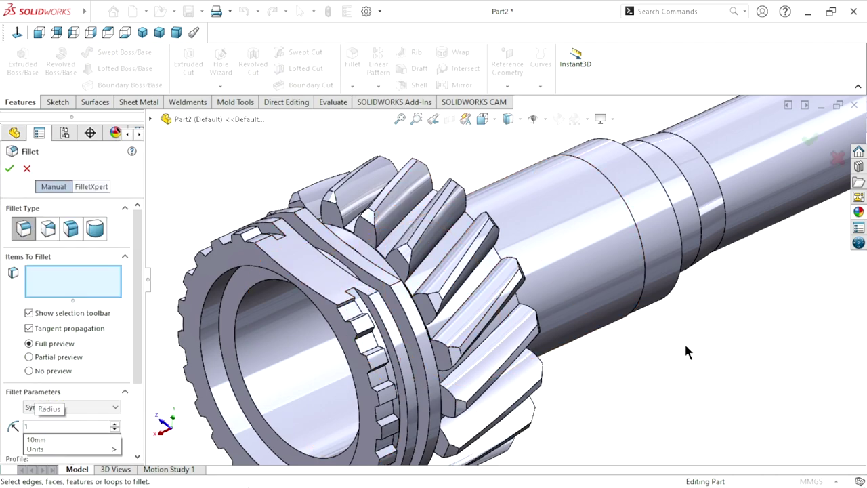
key("Return")
scroll(401, 258, "down", 3)
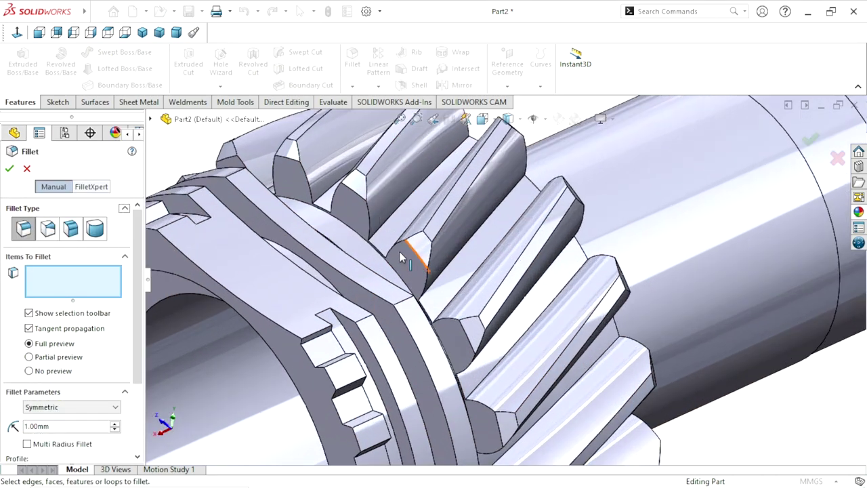
left_click(402, 211)
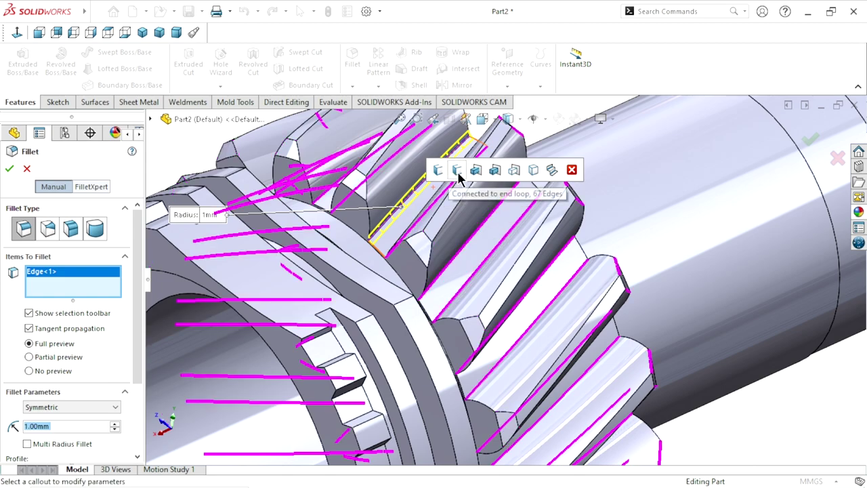
left_click(458, 174)
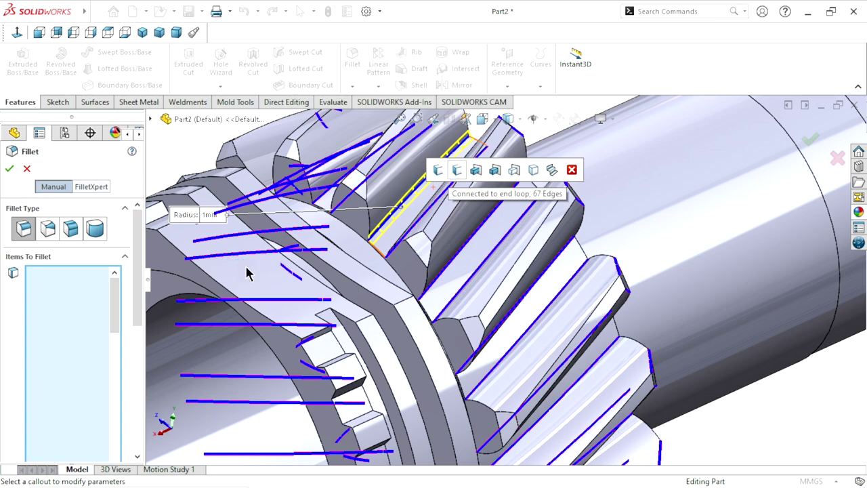
left_click(11, 168)
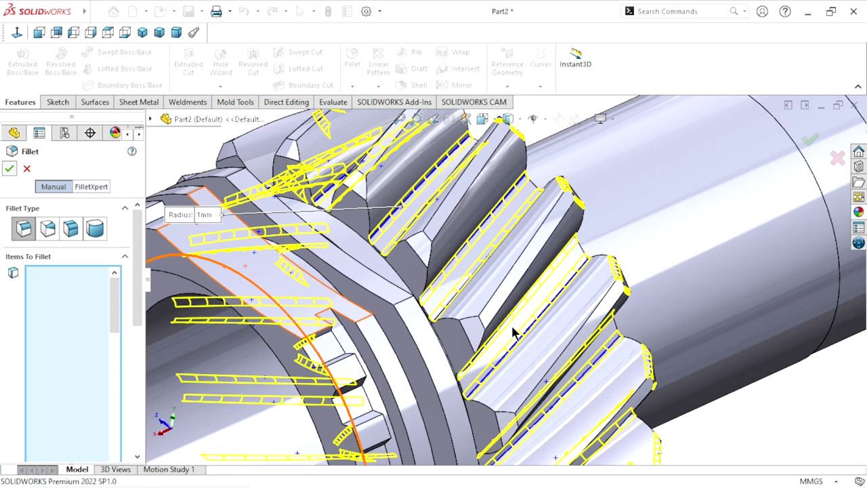
Orbit and zoom to inspect the filleted gear from its ring end.
scroll(461, 302, "up", 5)
mouse_move(462, 303)
middle_mouse_down()
mouse_move(490, 340)
mouse_move(522, 304)
mouse_move(575, 197)
mouse_move(533, 254)
mouse_move(447, 300)
mouse_move(393, 244)
mouse_move(366, 197)
mouse_move(377, 278)
mouse_move(404, 270)
mouse_move(352, 251)
mouse_move(373, 286)
middle_mouse_up()
scroll(373, 286, "up", 5)
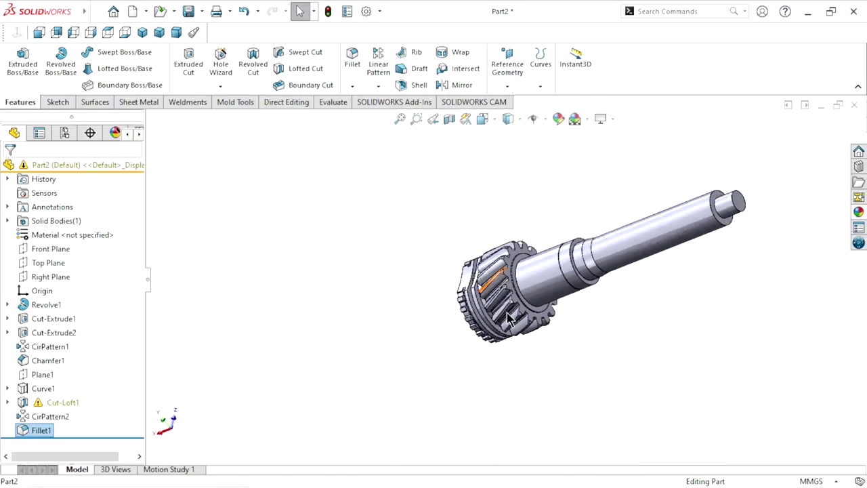
scroll(433, 271, "down", 5)
scroll(486, 261, "down", 2)
scroll(467, 254, "up", 2)
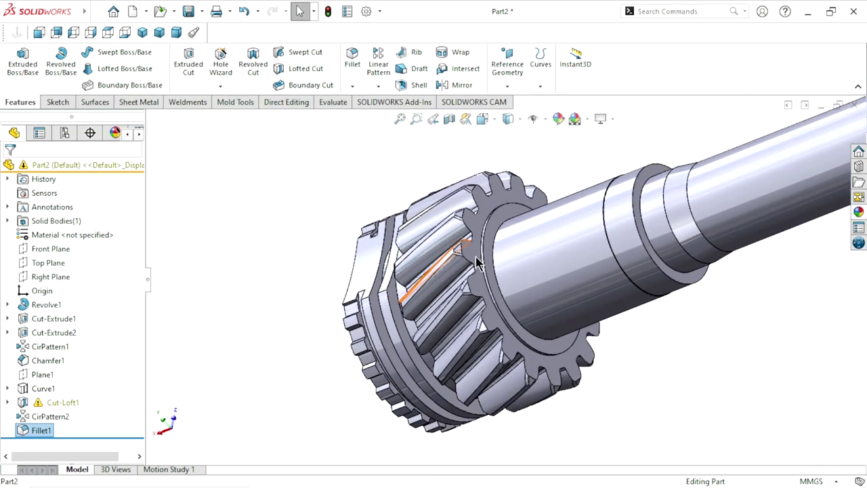
scroll(466, 257, "down", 3)
scroll(462, 271, "down", 3)
scroll(459, 279, "down", 2)
scroll(458, 275, "up", 2)
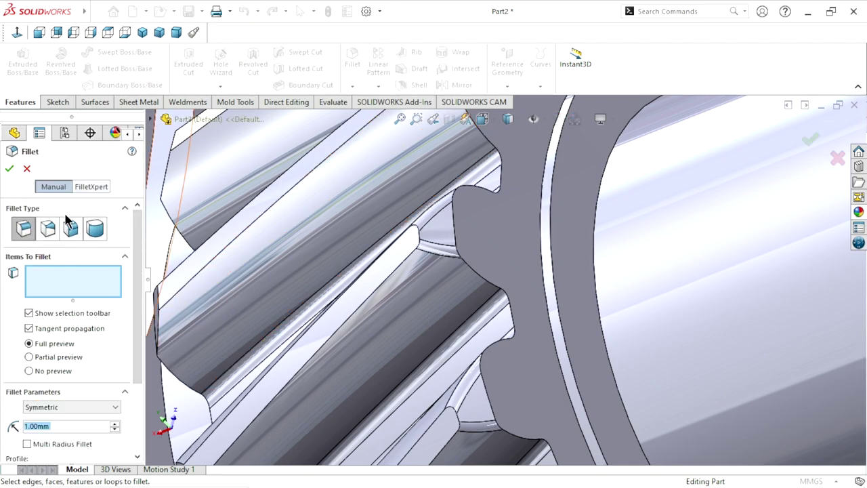
Switch FilletXpert to Change mode and clear the initially picked fillet faces.
left_click(89, 188)
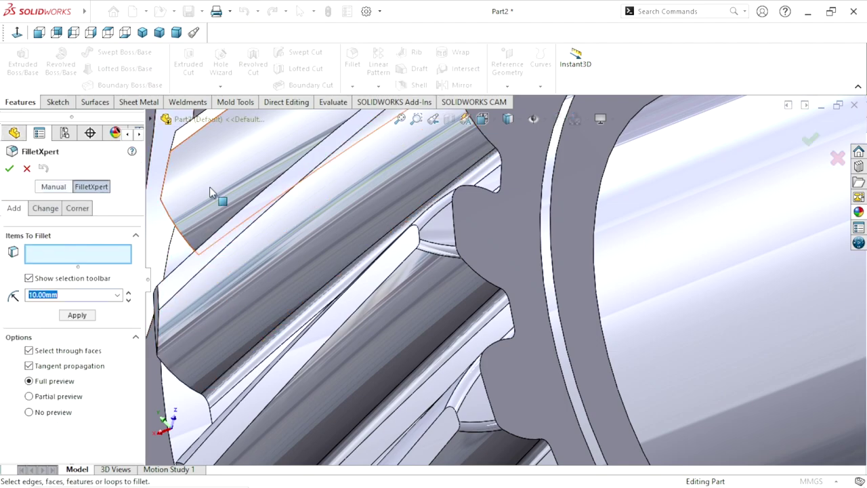
left_click(54, 214)
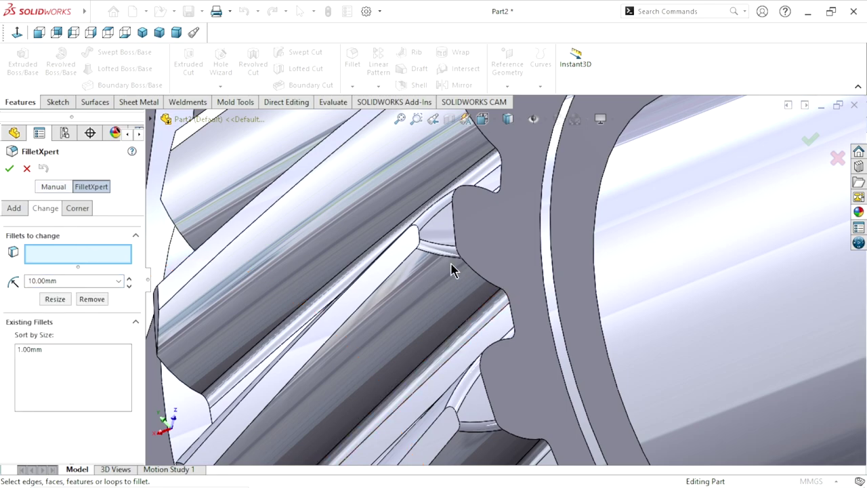
left_click(426, 238)
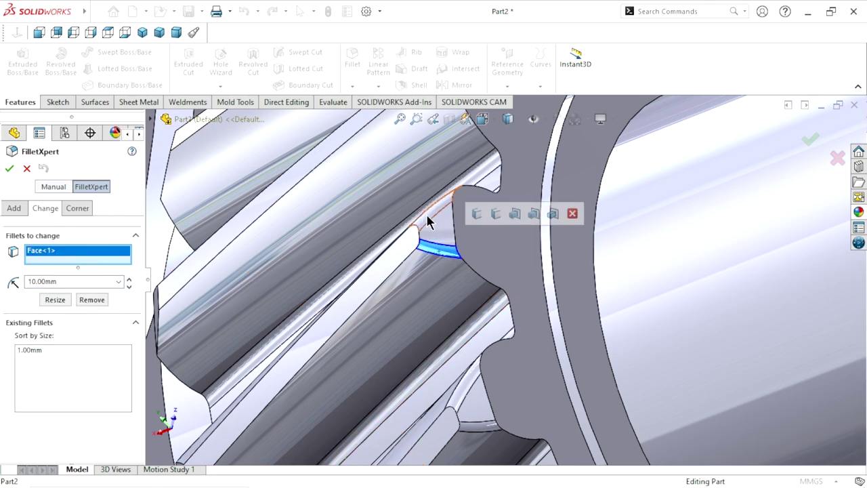
left_click(427, 227)
scroll(458, 306, "up", 4)
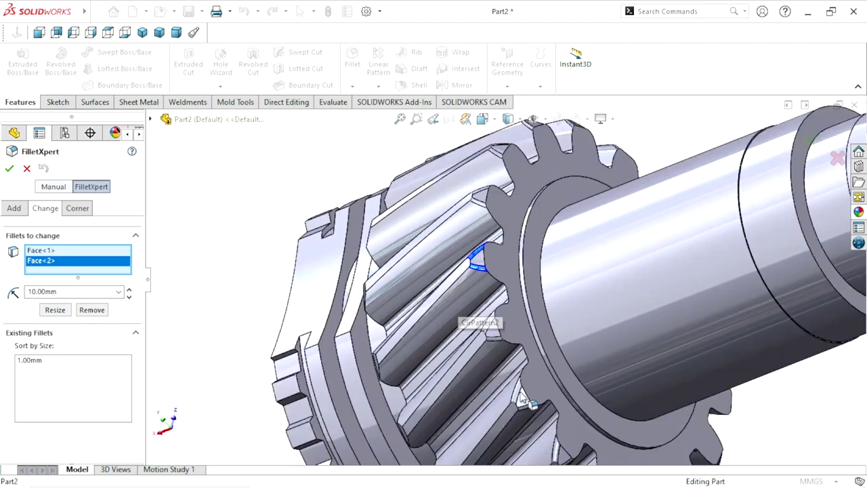
scroll(528, 342, "down", 5)
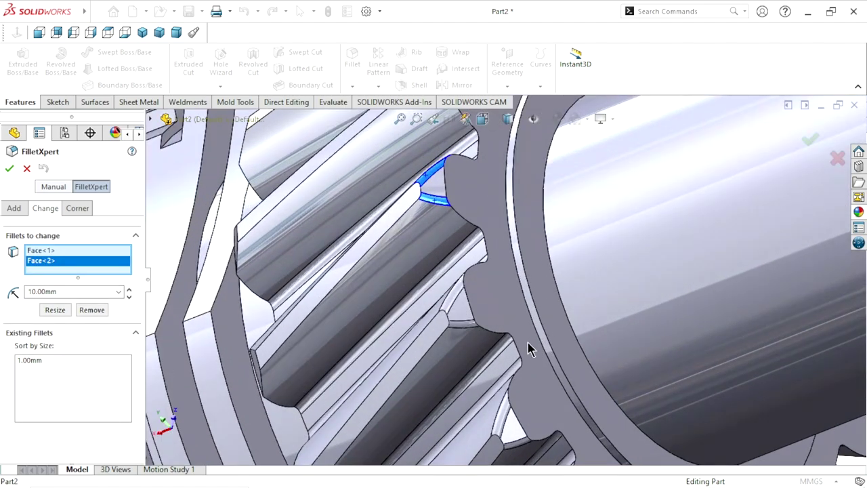
right_click(84, 266)
left_click(103, 275)
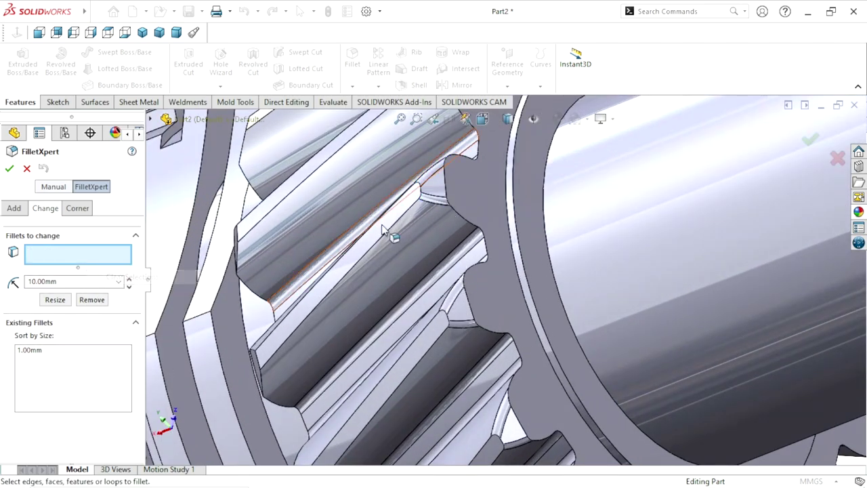
Select all tooth-root fillet faces around the gear and remove the 1 mm fillets.
left_click(429, 201)
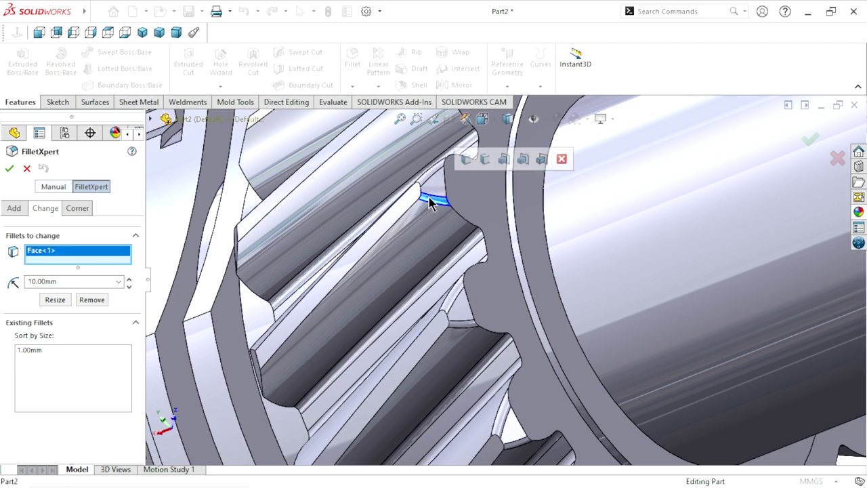
left_click(505, 168)
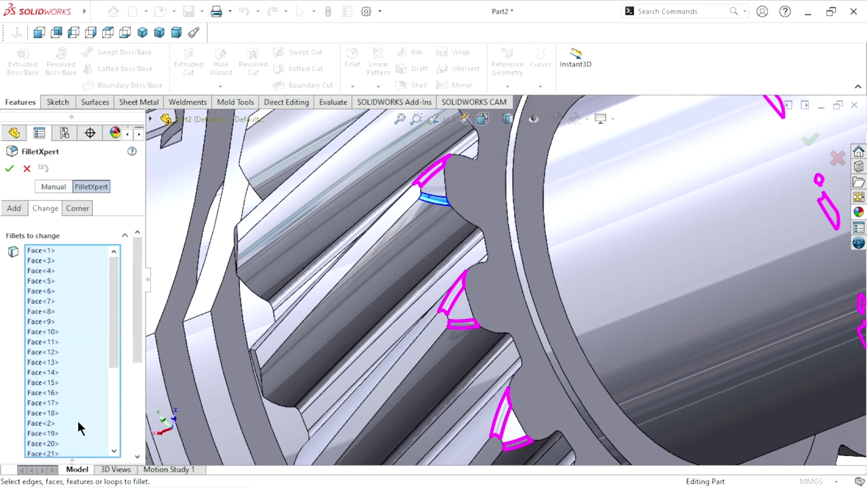
left_click_drag(138, 320, 139, 406)
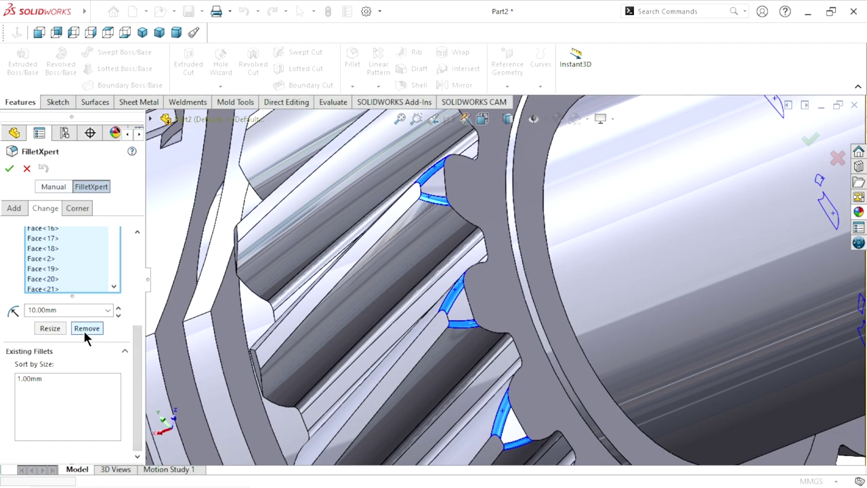
left_click(85, 331)
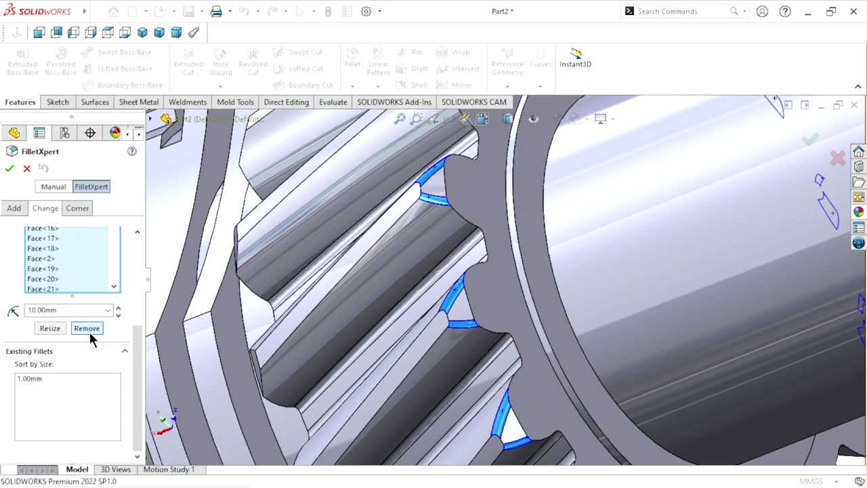
left_click(89, 330)
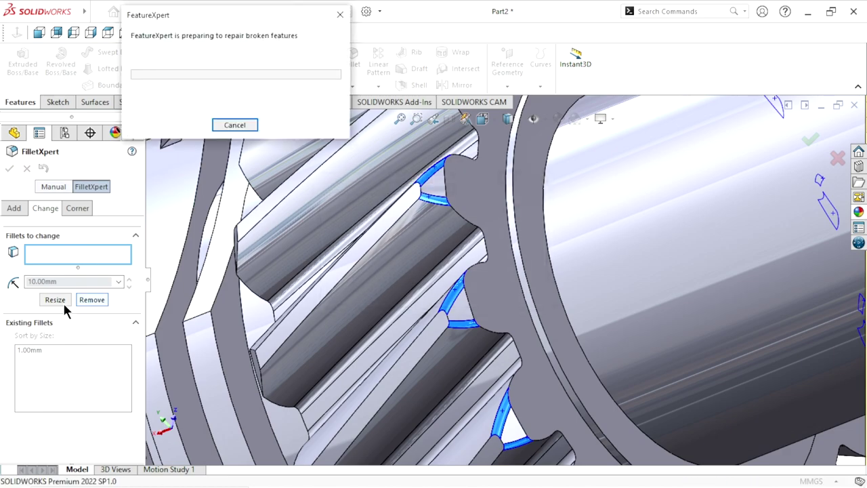
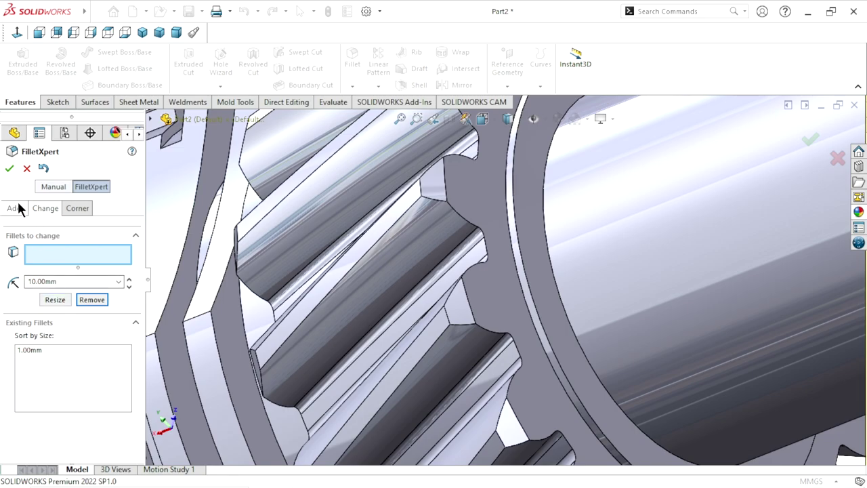
Exit the FilletXpert without changes and return the part to the isometric view.
left_click(9, 168)
scroll(373, 234, "up", 5)
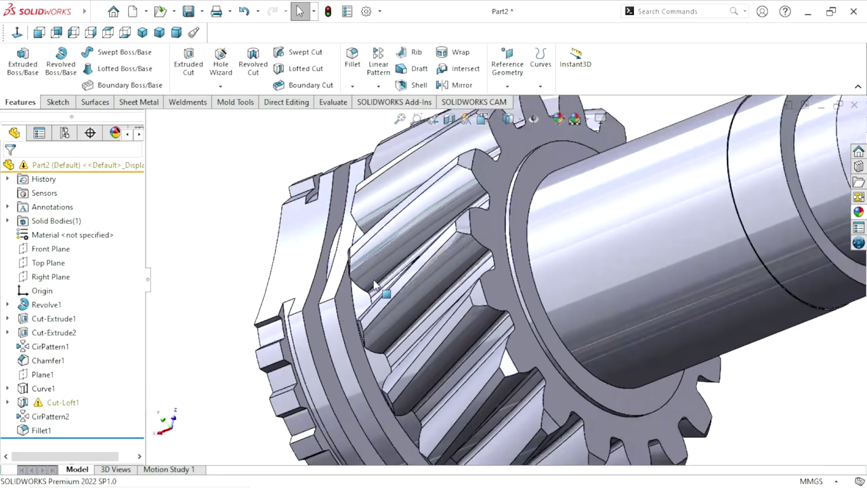
mouse_move(380, 298)
middle_mouse_down()
mouse_move(440, 308)
mouse_move(478, 271)
mouse_move(536, 339)
mouse_move(600, 210)
mouse_move(640, 245)
mouse_move(491, 266)
mouse_move(507, 314)
mouse_move(463, 303)
middle_mouse_up()
scroll(463, 303, "down", 2)
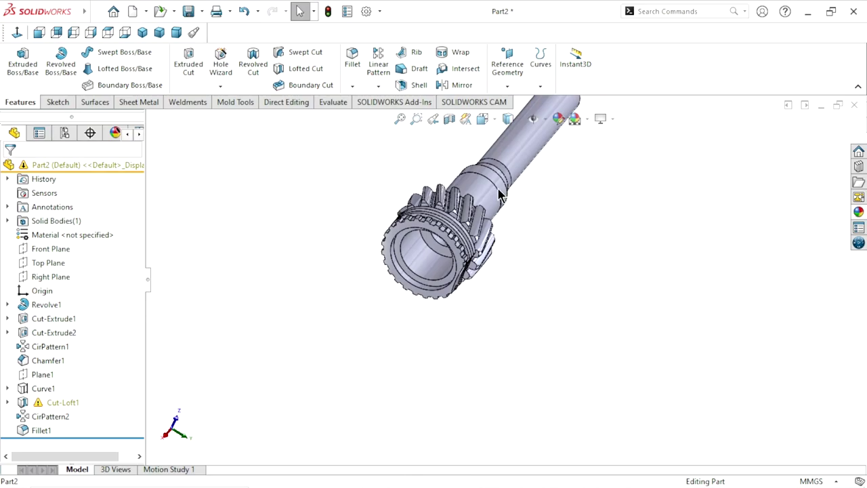
scroll(595, 300, "down", 3)
scroll(556, 306, "down", 2)
scroll(495, 231, "down", 1)
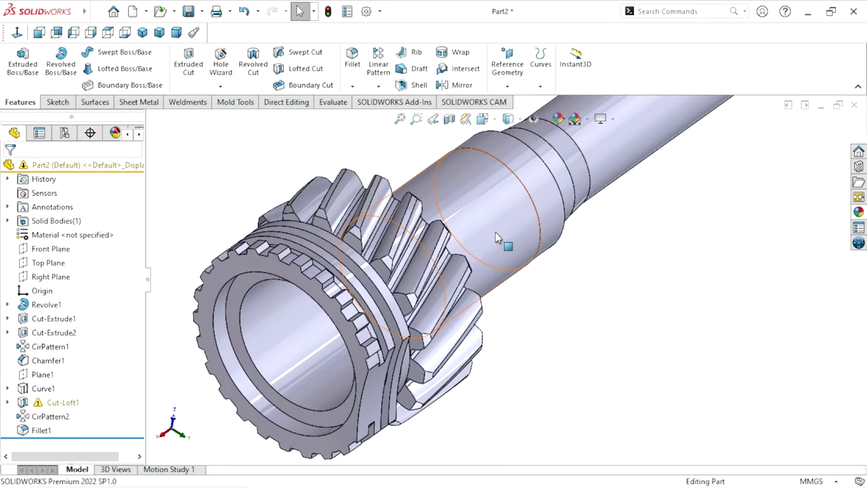
scroll(483, 285, "down", 1)
scroll(458, 332, "down", 2)
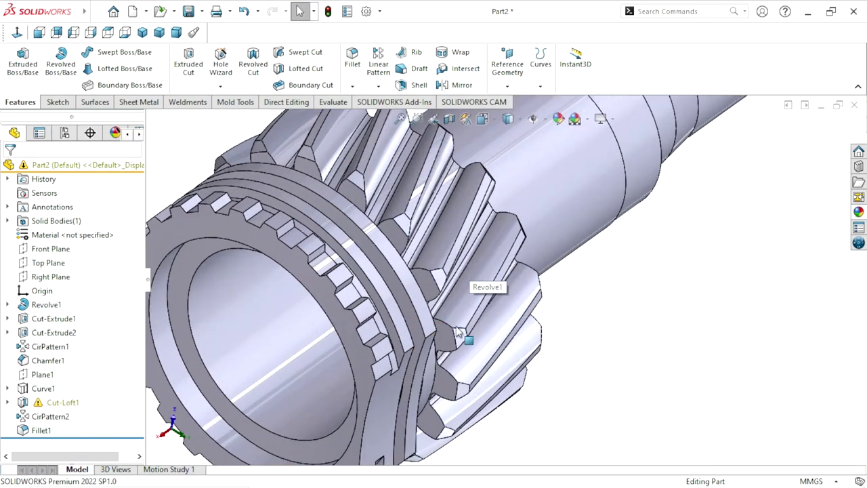
left_click(143, 33)
scroll(605, 307, "down", 2)
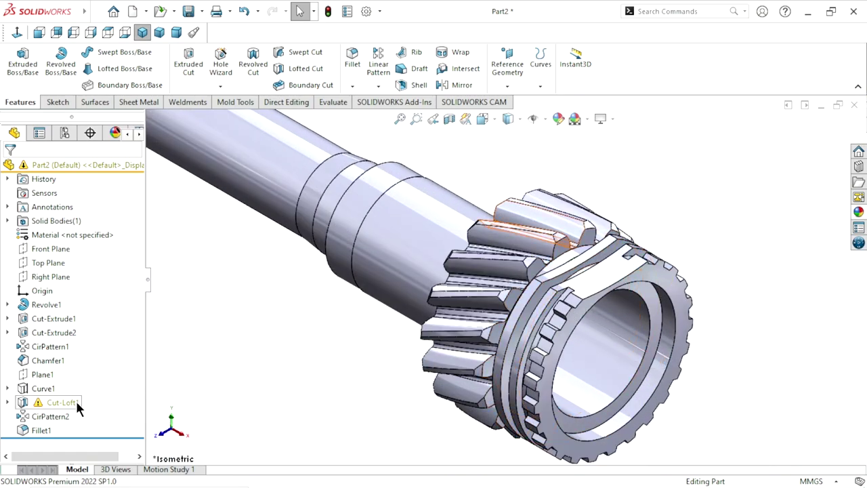
Expand Cut-Loft1 and highlight Sketch6 and the loft cut on the gear teeth.
left_click(7, 403)
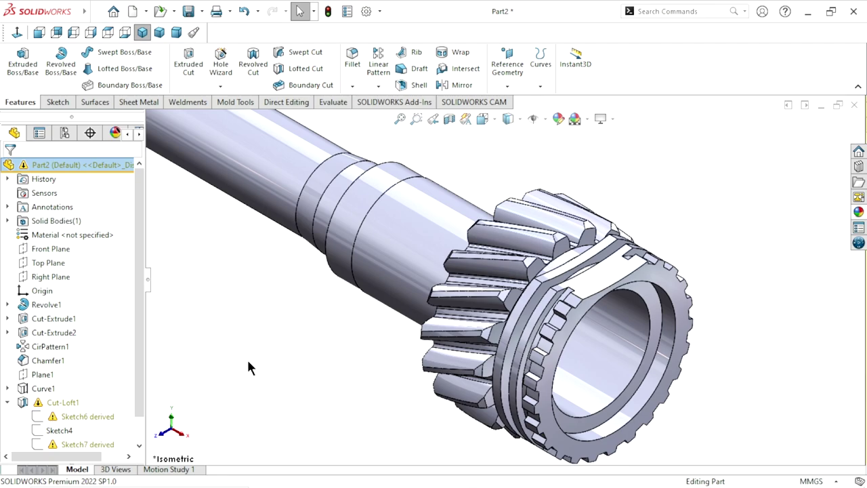
left_click(100, 419)
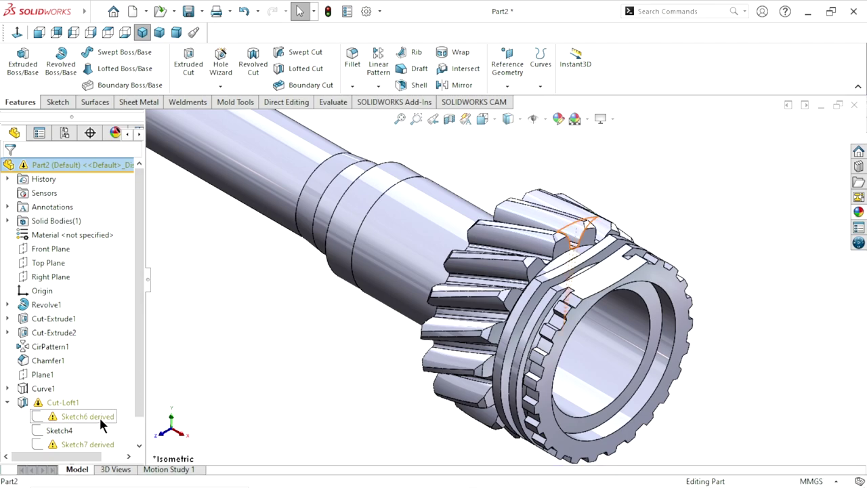
left_click(267, 368)
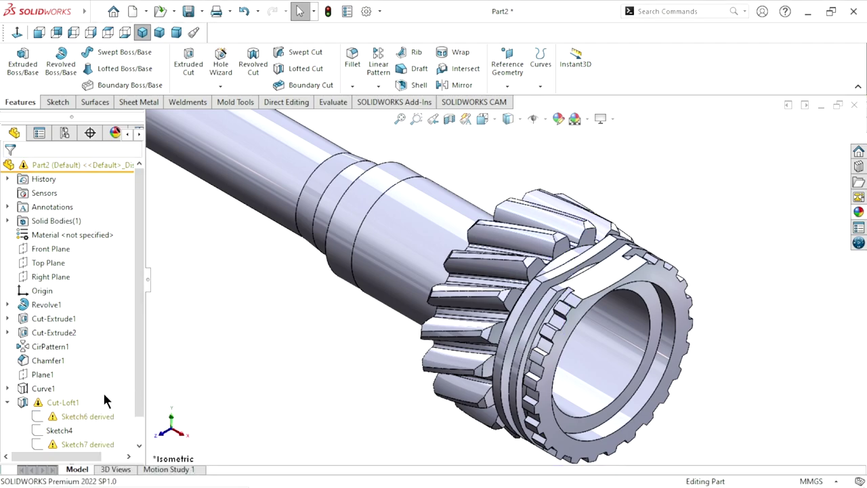
left_click(37, 398)
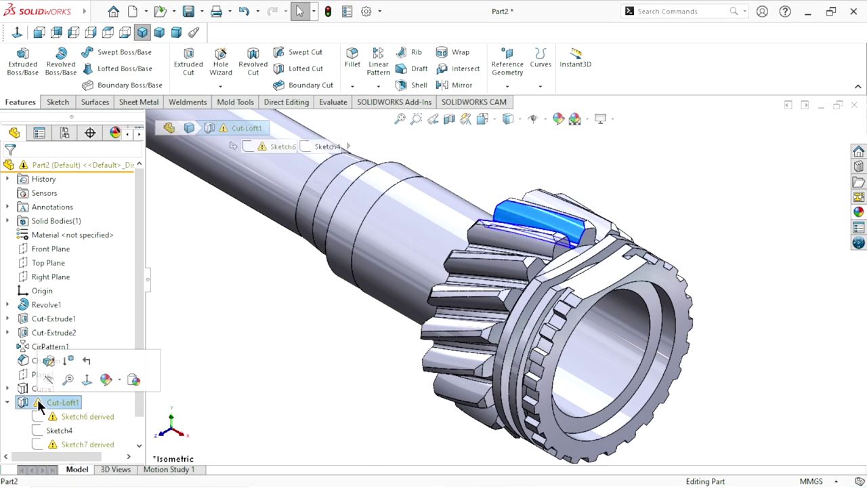
left_click(254, 357)
scroll(138, 377, "down", 1)
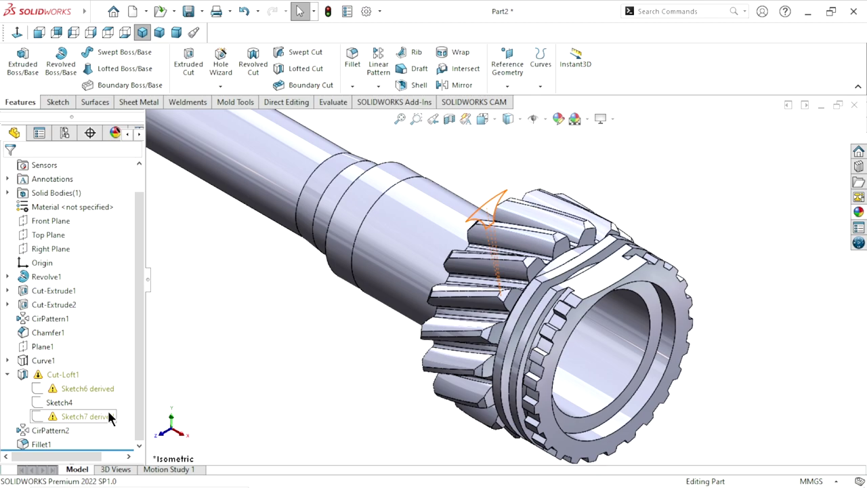
scroll(474, 217, "down", 2)
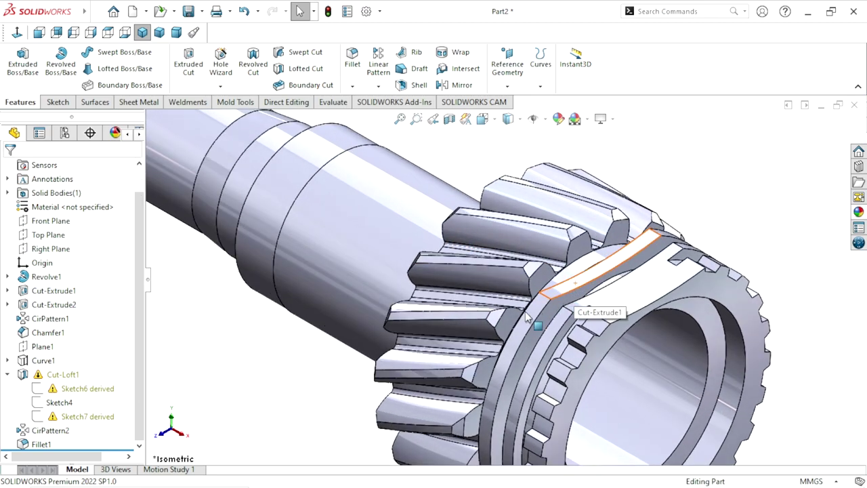
scroll(535, 319, "up", 1)
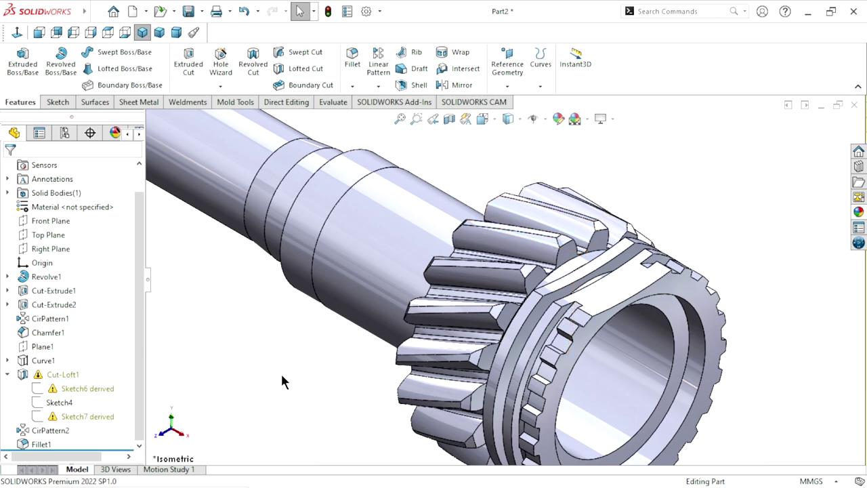
scroll(449, 305, "down", 2)
mouse_move(449, 306)
middle_mouse_down()
mouse_move(497, 373)
mouse_move(251, 371)
middle_mouse_up()
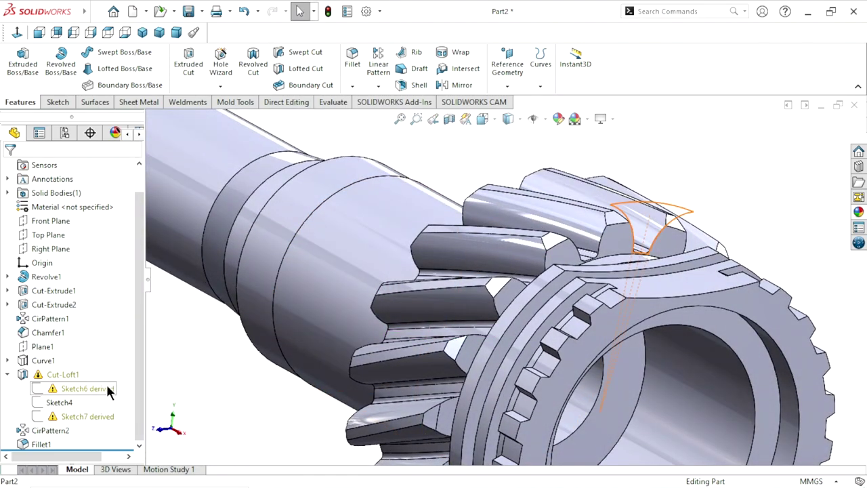
left_click(61, 373)
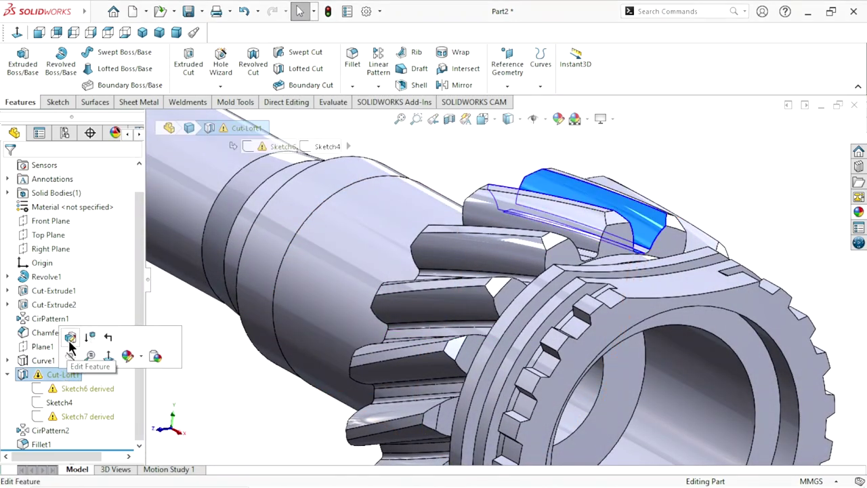
left_click(70, 340)
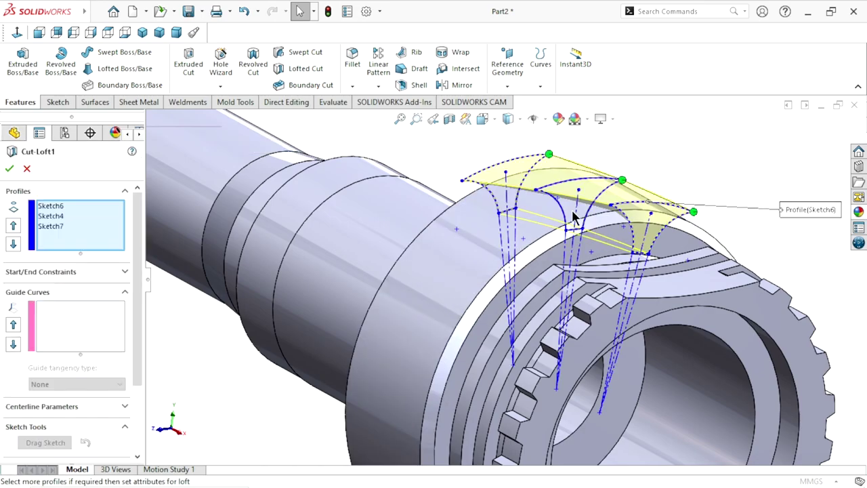
mouse_move(577, 216)
middle_mouse_down()
mouse_move(434, 213)
mouse_move(586, 305)
middle_mouse_up()
scroll(587, 305, "down", 2)
scroll(586, 305, "down", 3)
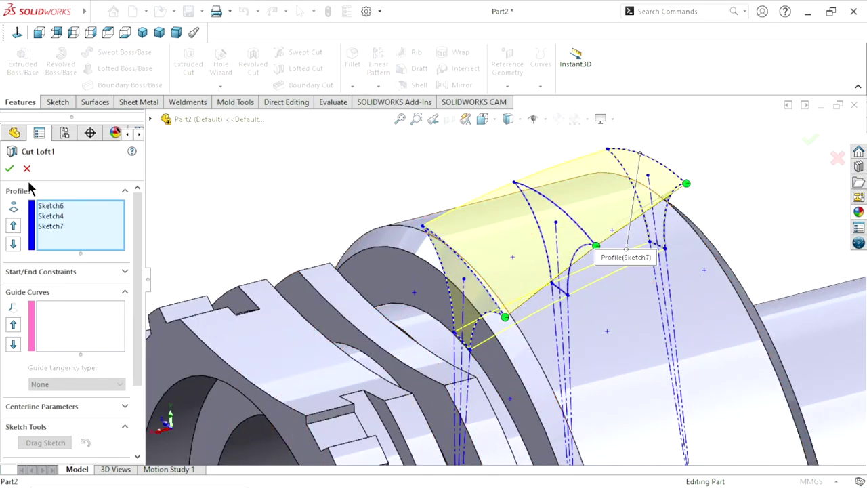
left_click(10, 170)
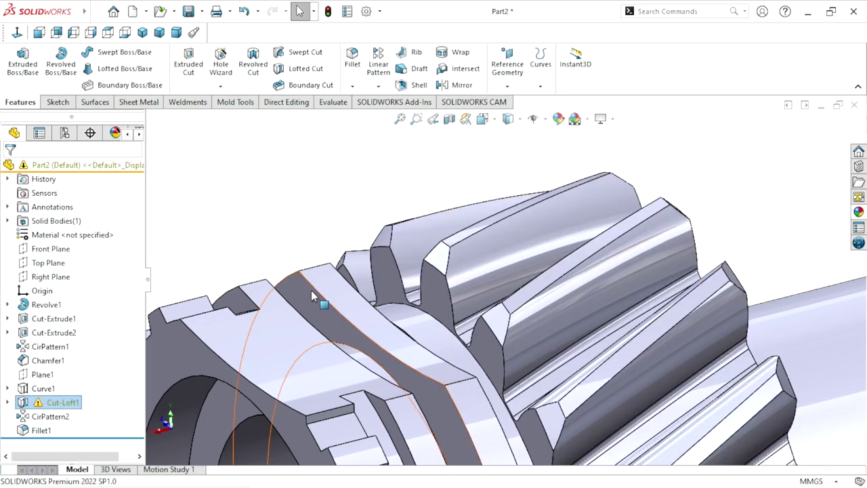
scroll(441, 358, "up", 2)
scroll(420, 357, "up", 1)
scroll(540, 375, "up", 1)
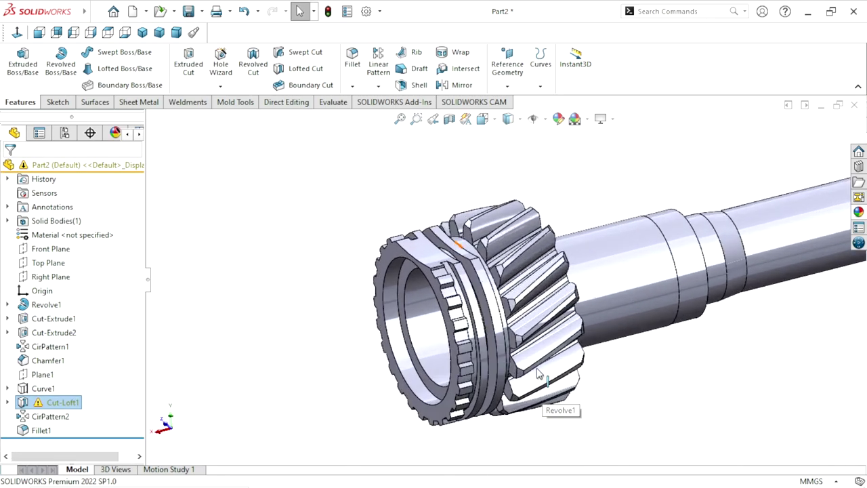
mouse_move(635, 335)
middle_mouse_down()
mouse_move(621, 330)
mouse_move(664, 357)
middle_mouse_up()
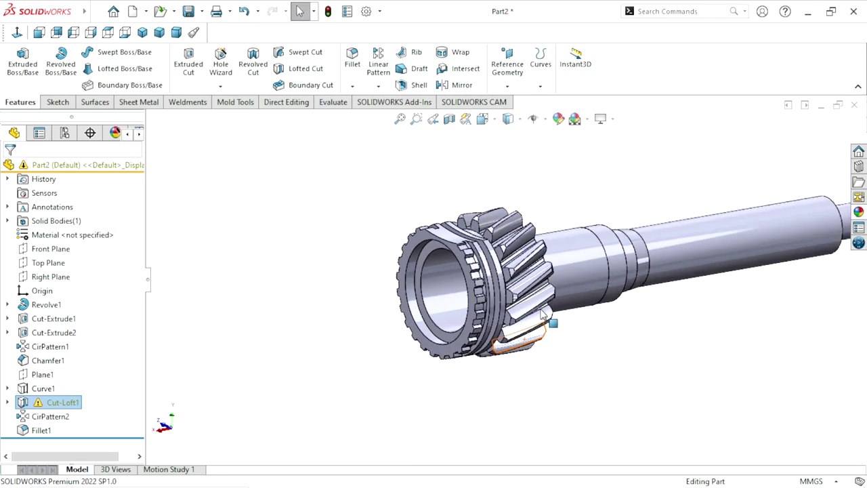
scroll(542, 314, "down", 2)
right_click(48, 430)
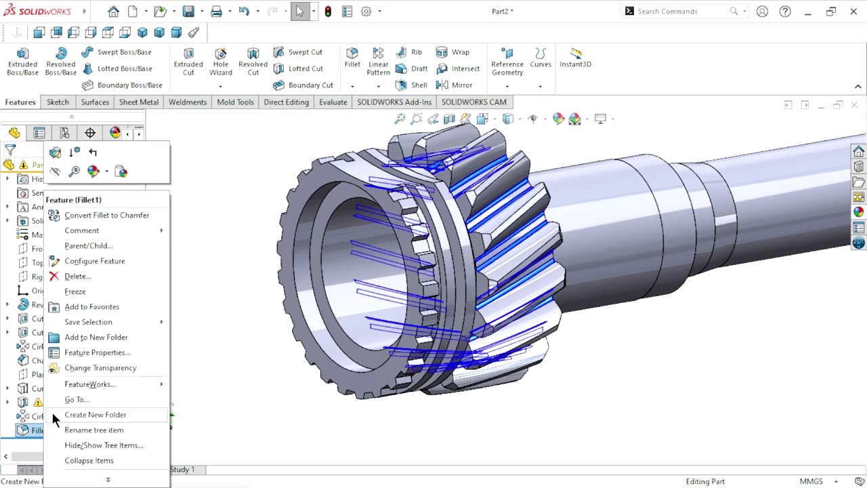
left_click(78, 276)
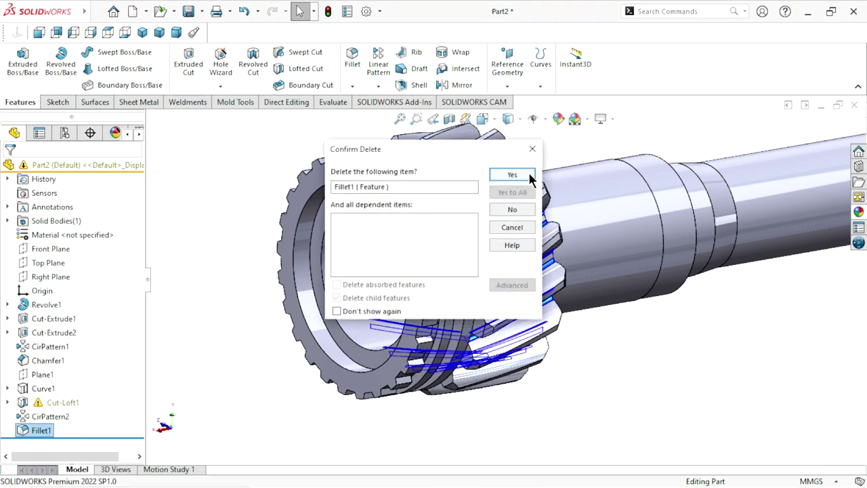
left_click(512, 174)
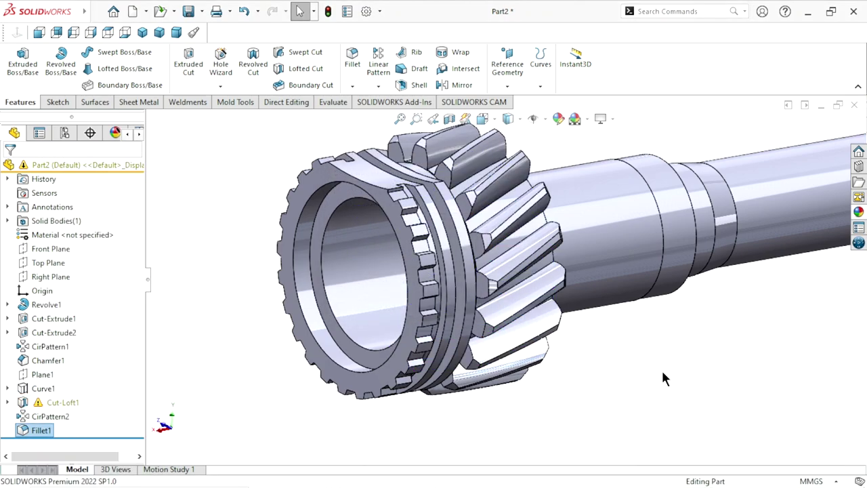
left_click(328, 11)
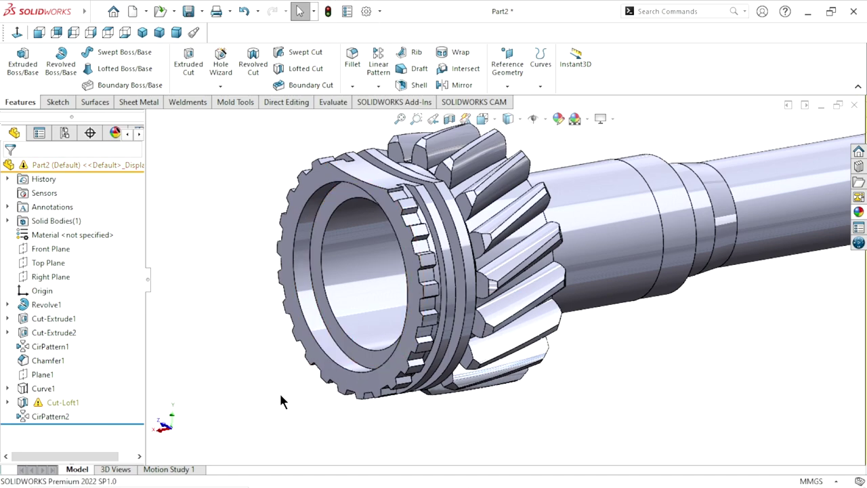
left_click(243, 11)
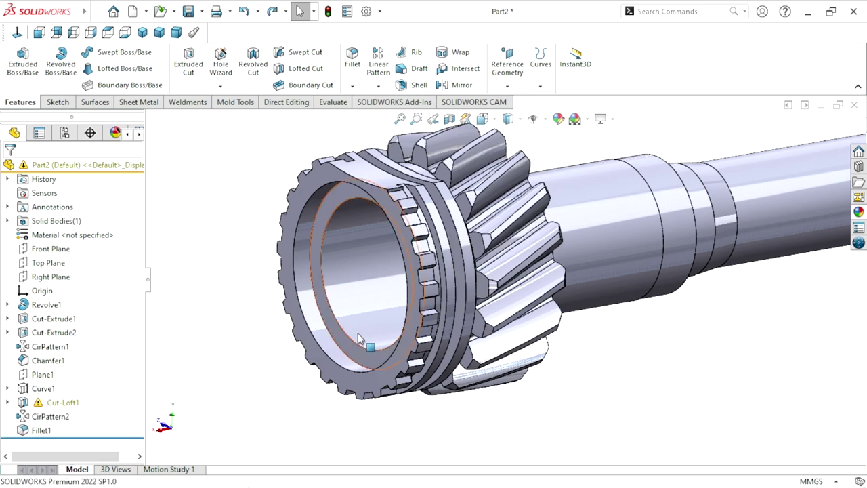
key("z")
scroll(602, 304, "up", 3)
middle_click_drag(686, 300, 586, 369)
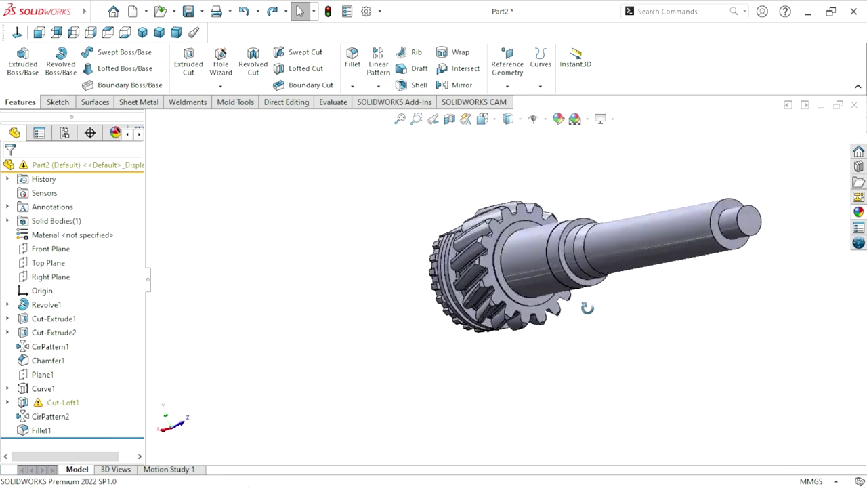
middle_click_drag(641, 340, 660, 343)
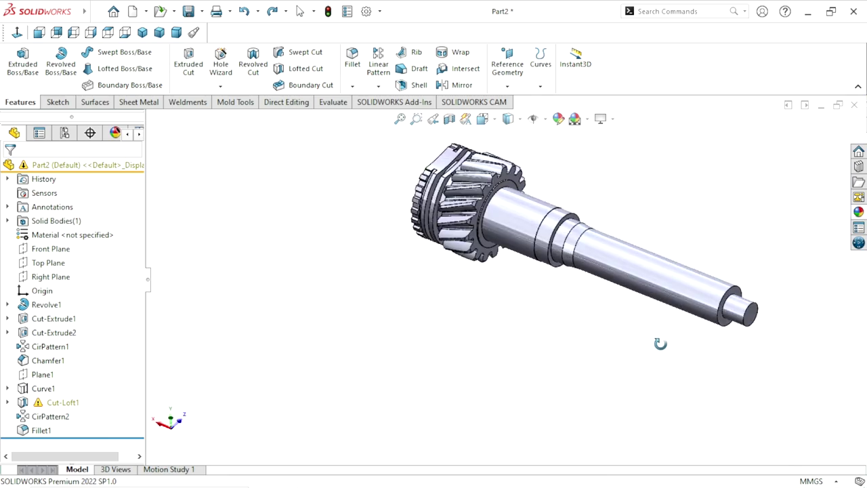
scroll(560, 248, "down", 5)
scroll(583, 244, "up", 2)
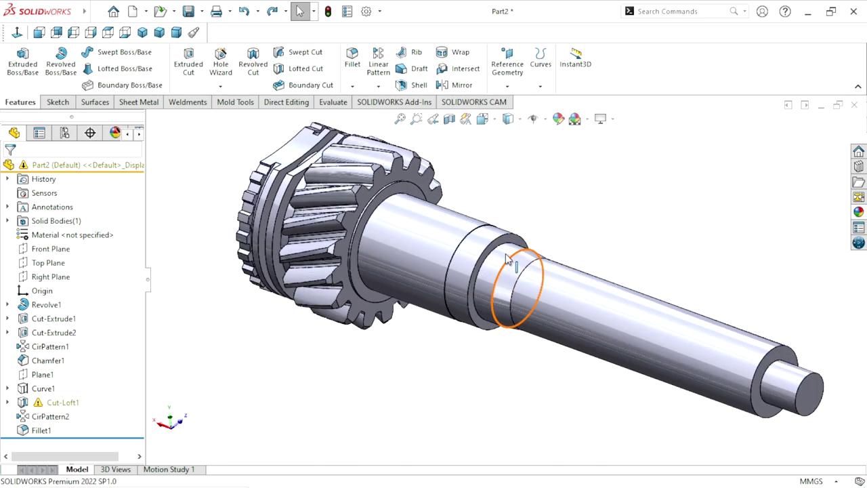
scroll(547, 255, "down", 2)
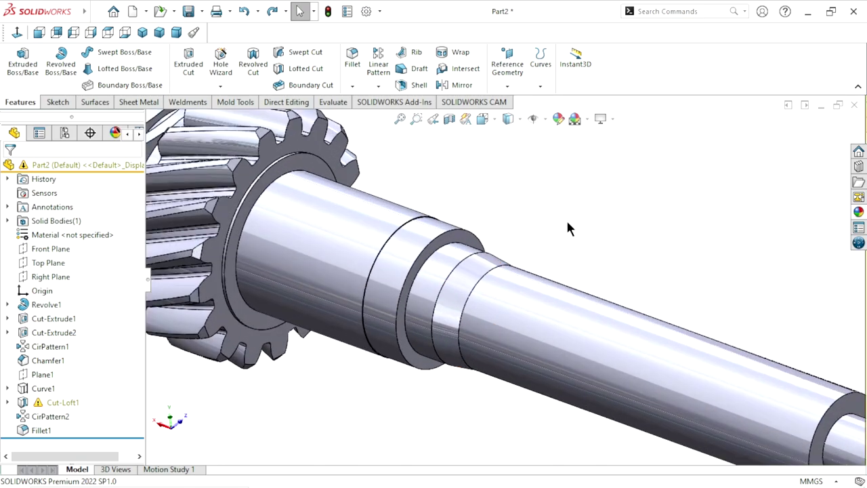
left_click(219, 87)
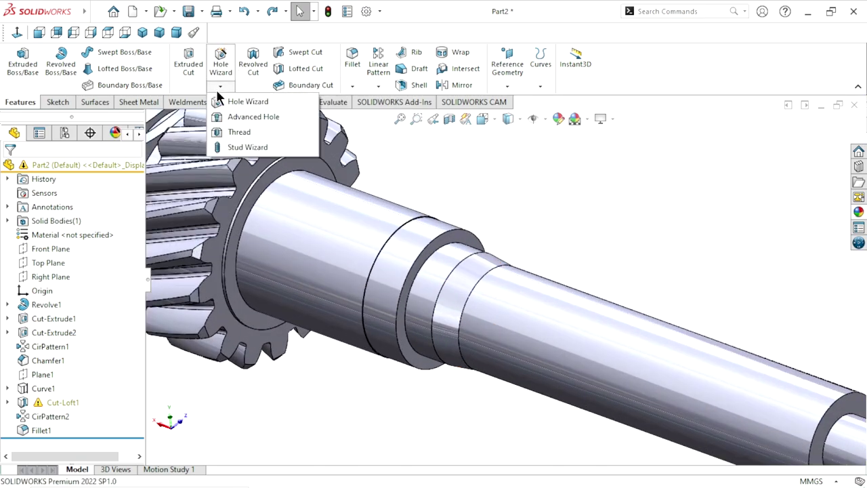
left_click(227, 134)
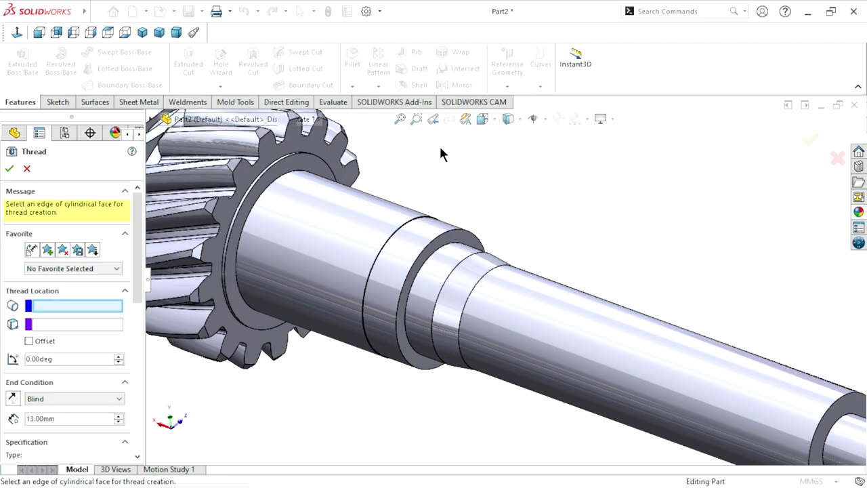
scroll(435, 252, "down", 2)
scroll(436, 251, "down", 2)
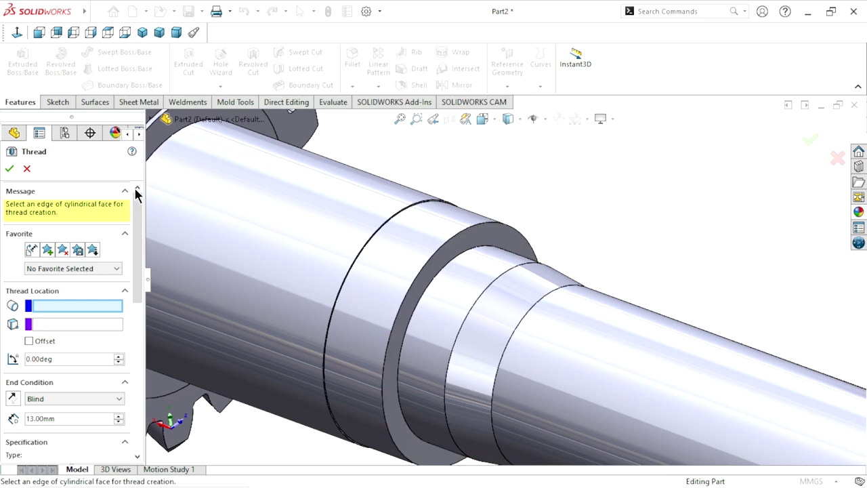
left_click(24, 168)
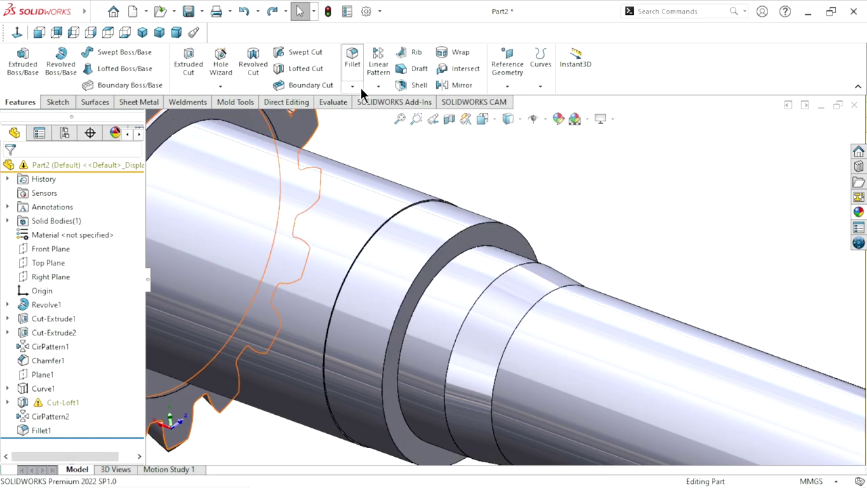
left_click(353, 86)
Chamfer the shaft's circular shoulder edge at 1 mm × 45° as Chamfer2.
left_click(376, 116)
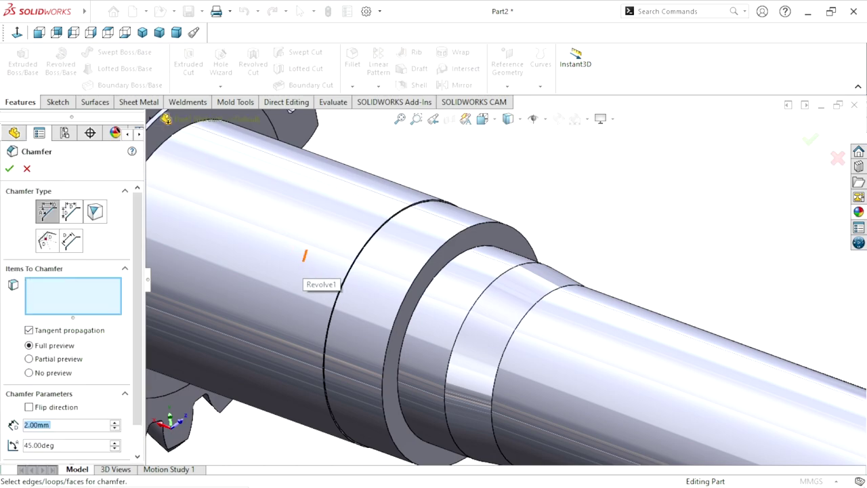
type("1")
key("Return")
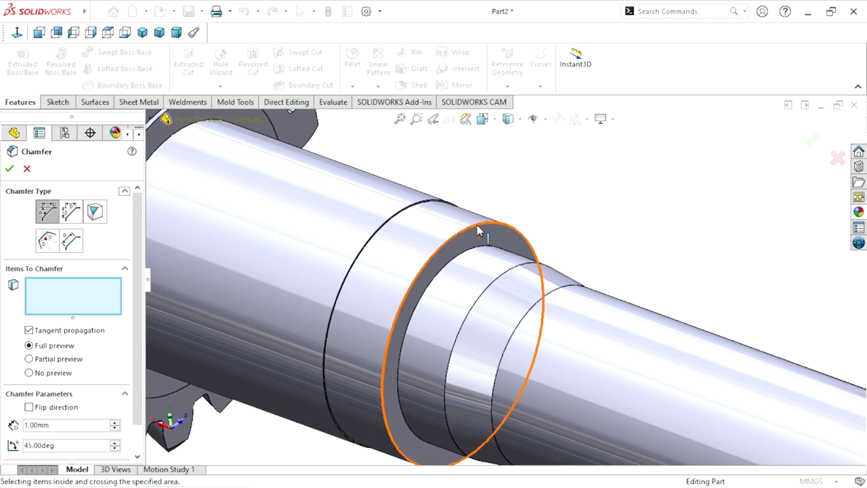
left_click(477, 225)
left_click(10, 170)
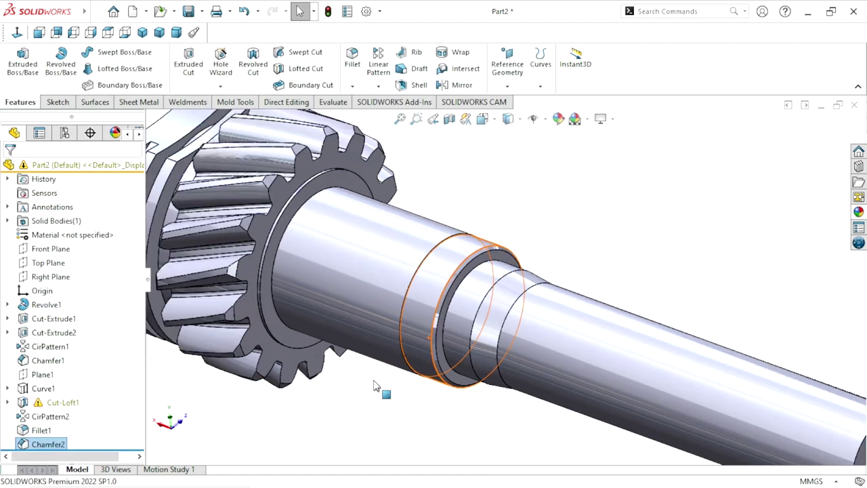
scroll(384, 386, "up", 3)
scroll(546, 246, "down", 2)
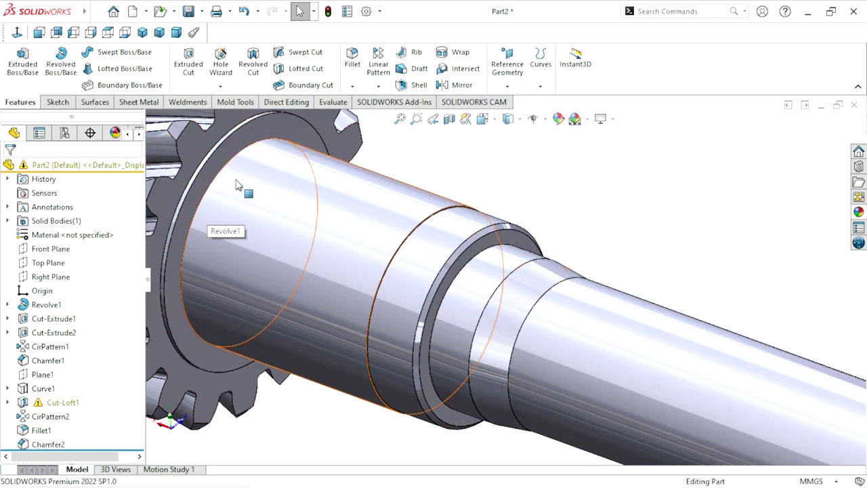
Start a thread on the step's circular edge and the raised ring face.
left_click(223, 86)
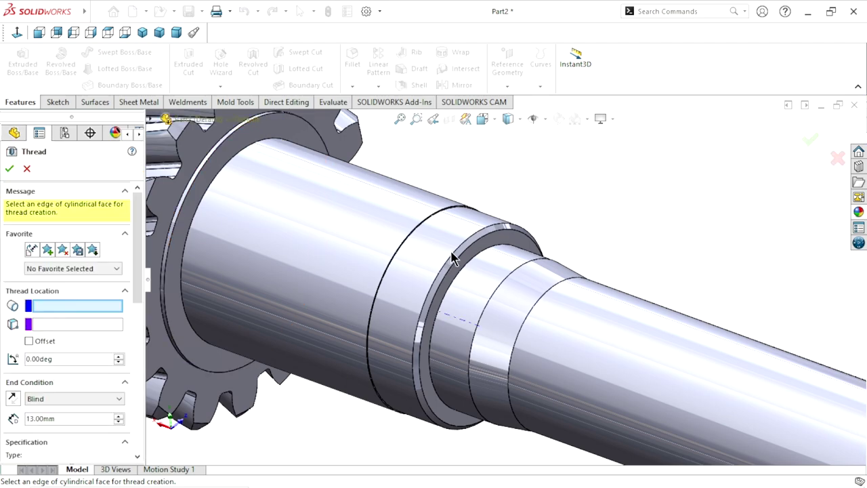
left_click(452, 256)
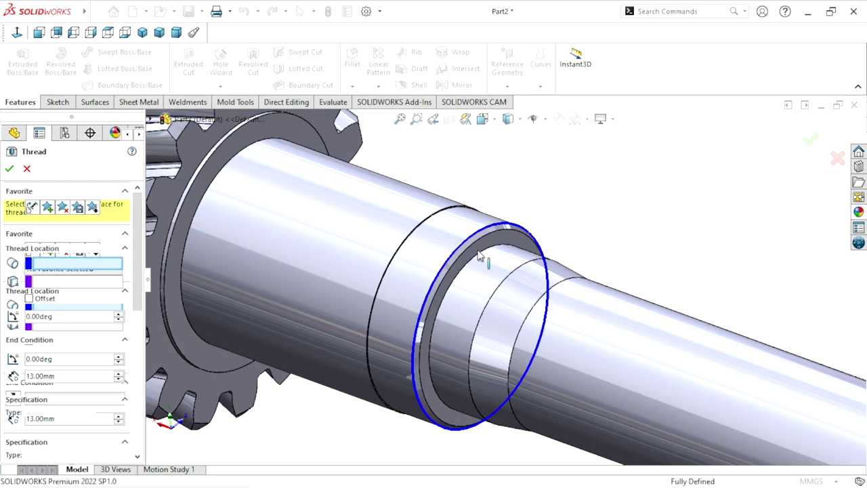
left_click(43, 281)
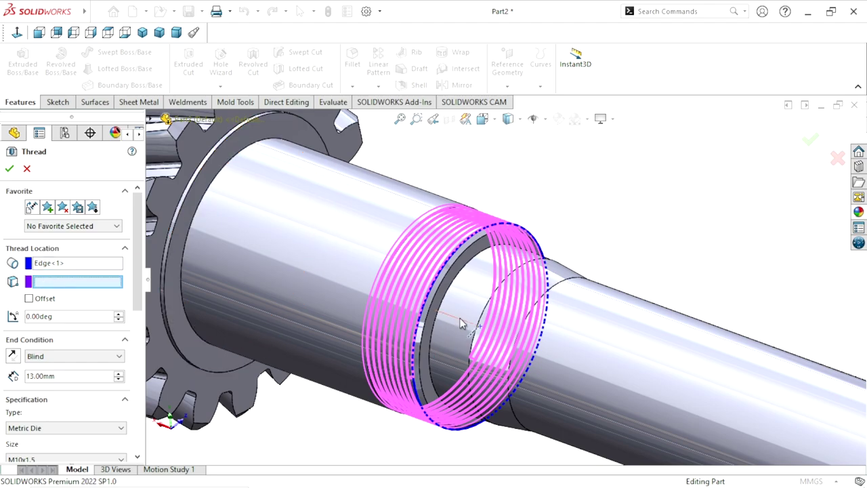
left_click(473, 275)
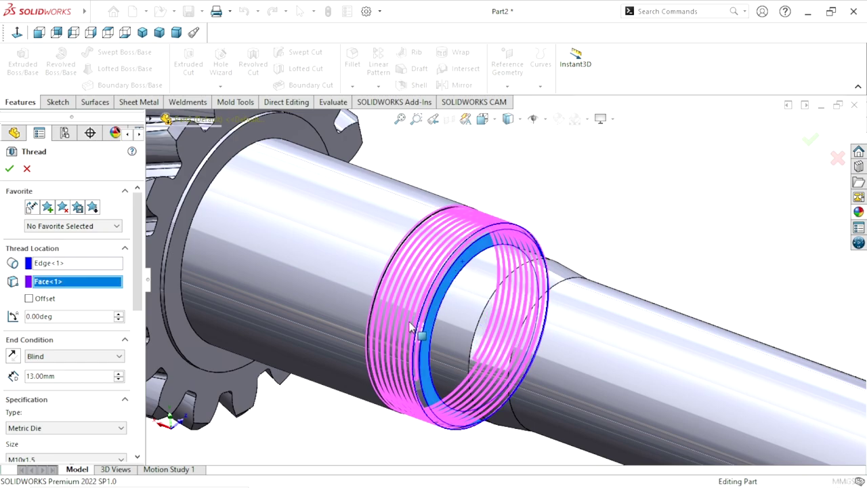
Offset the thread 1 mm in reverse, keep its length, trim at the end face, make it left-hand.
left_click(28, 298)
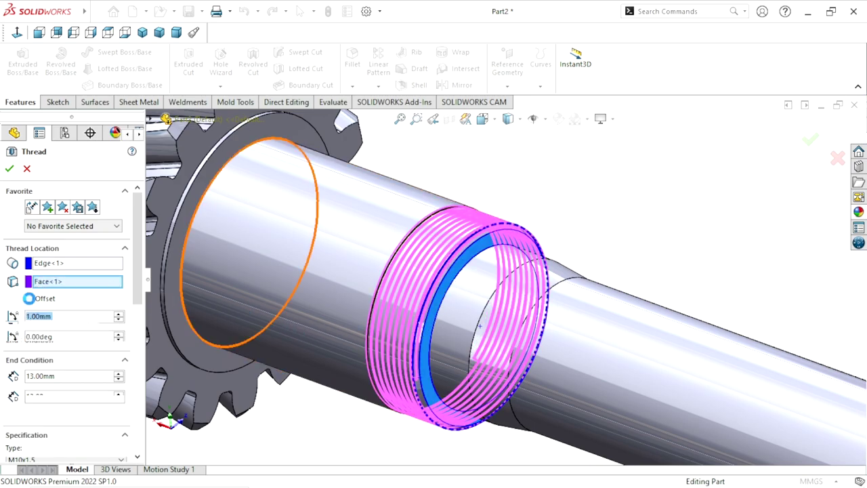
left_click(67, 317)
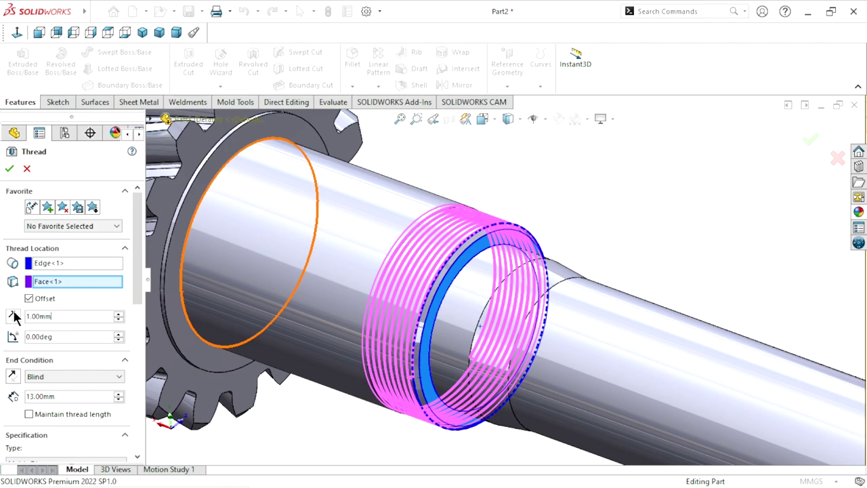
left_click(13, 315)
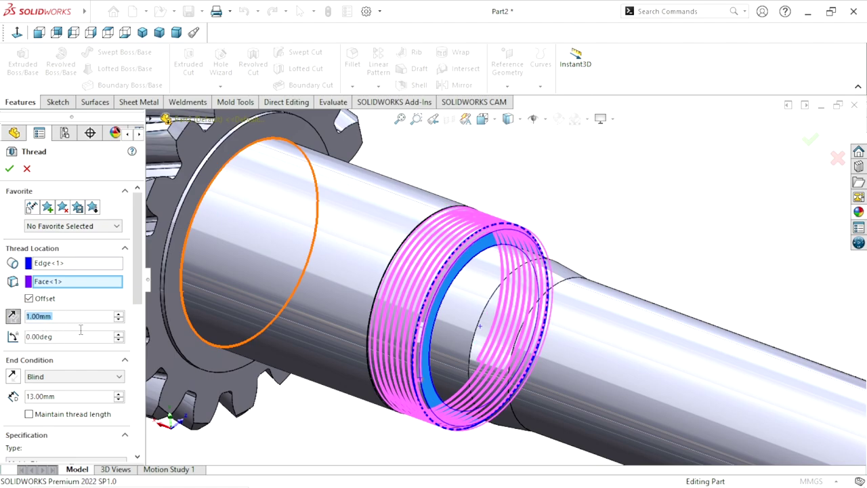
left_click_drag(132, 295, 134, 354)
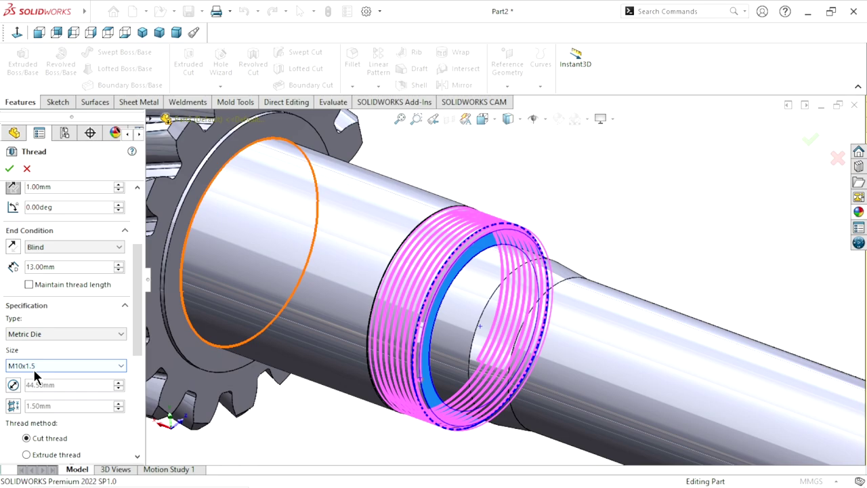
left_click(30, 284)
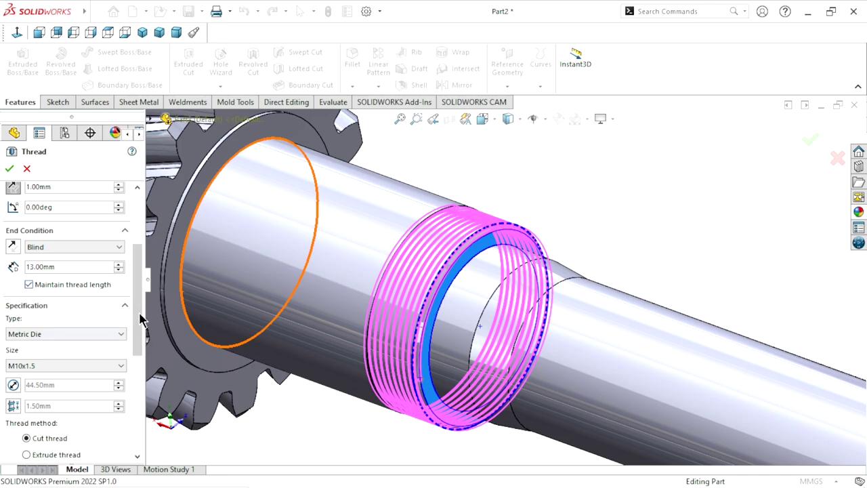
left_click_drag(138, 315, 139, 411)
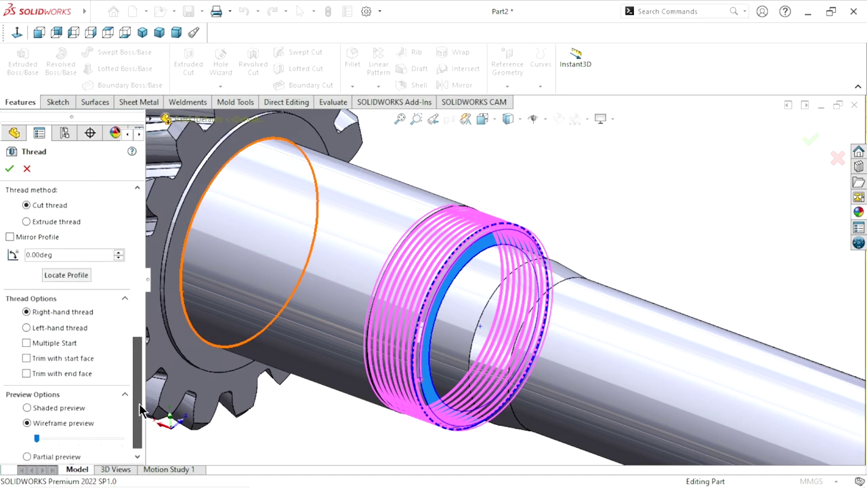
left_click(27, 367)
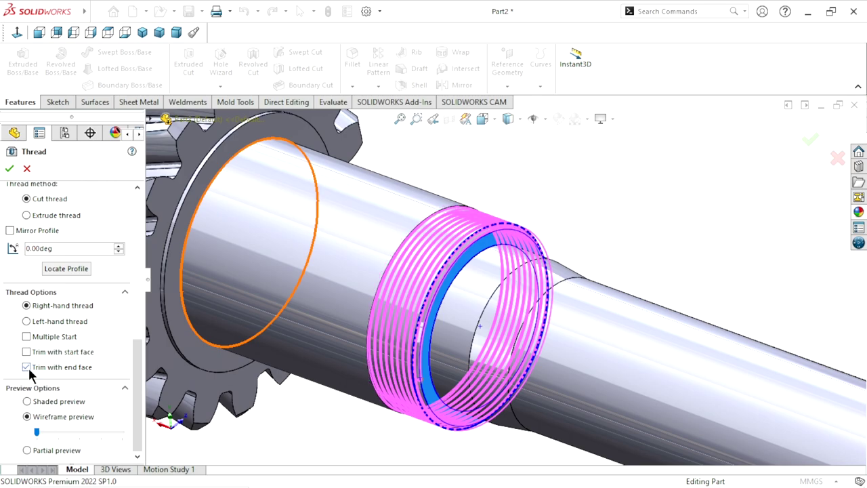
left_click(27, 321)
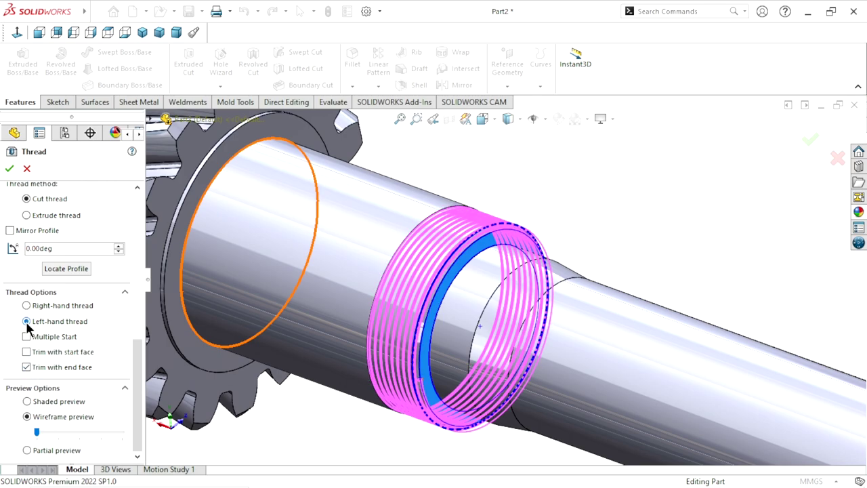
left_click(9, 168)
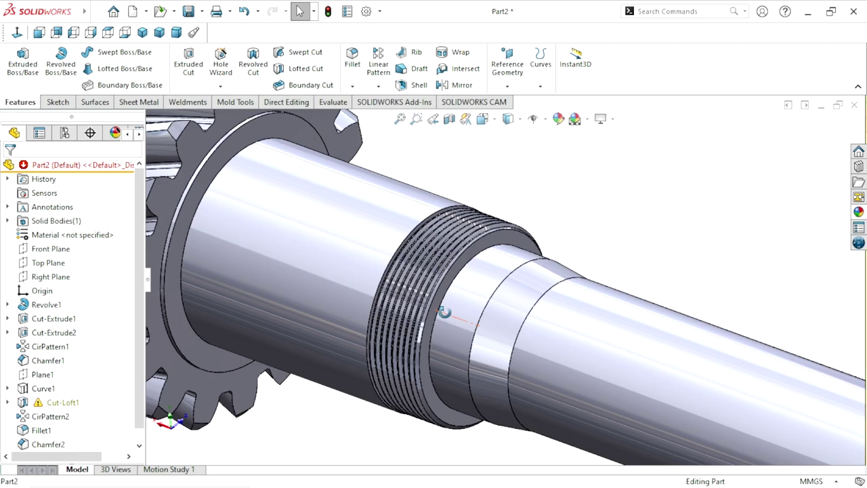
Start a chamfer on the thread's outer circular edge.
middle_click_drag(443, 310, 447, 295)
scroll(447, 295, "up", 3)
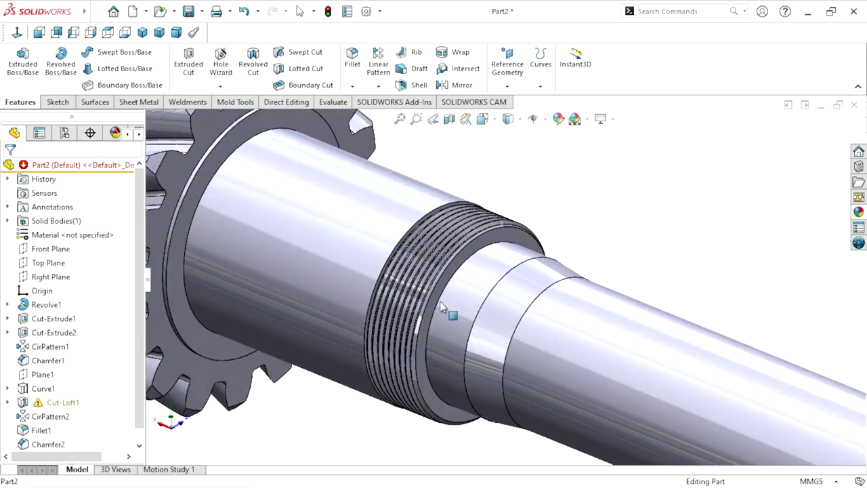
scroll(451, 315, "up", 2)
scroll(440, 280, "down", 5)
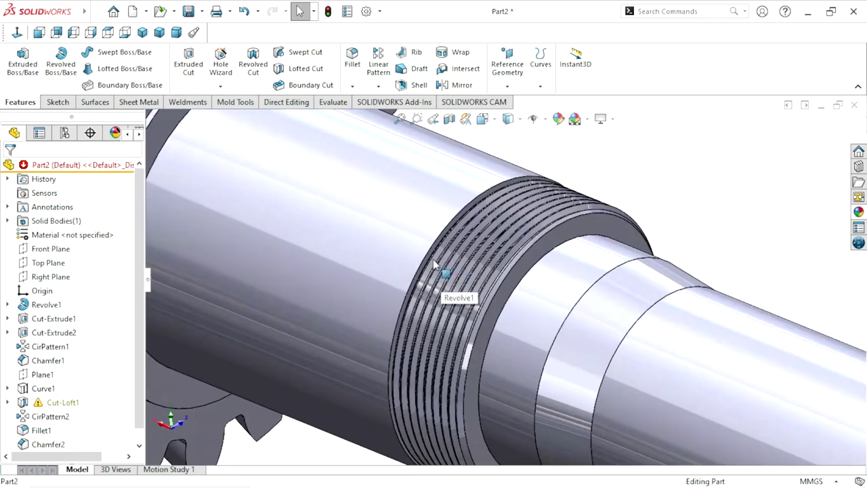
left_click(351, 85)
left_click(348, 112)
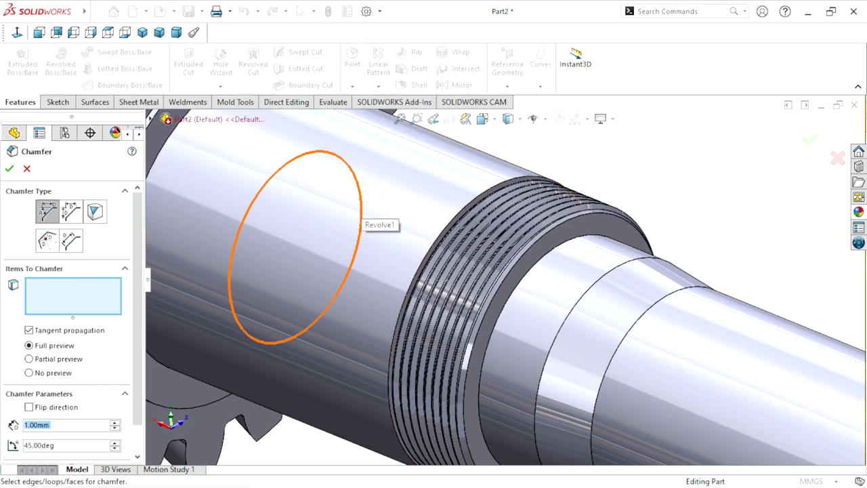
type("0.3")
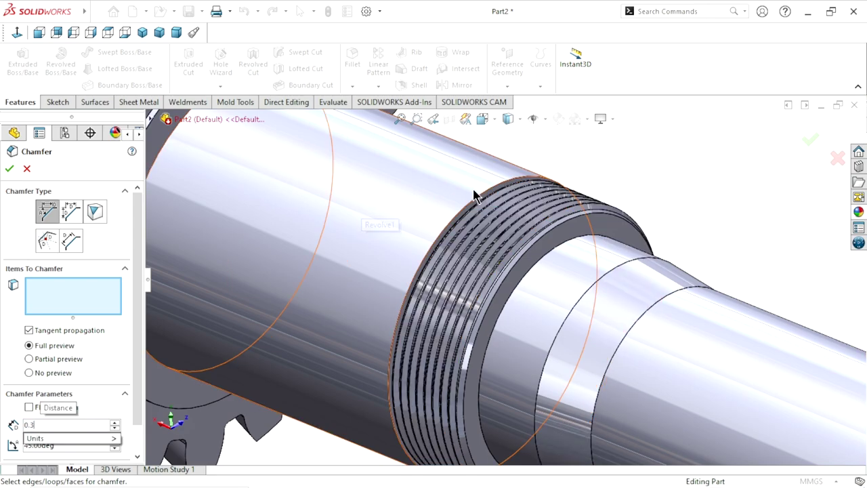
left_click(472, 198)
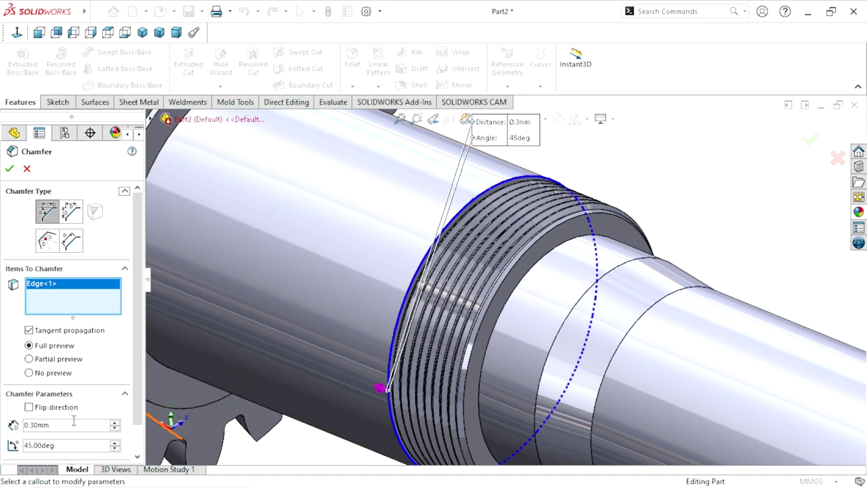
Correct the chamfer distance to 0.2 mm at 45° and apply it.
left_click_drag(59, 424, 2, 424)
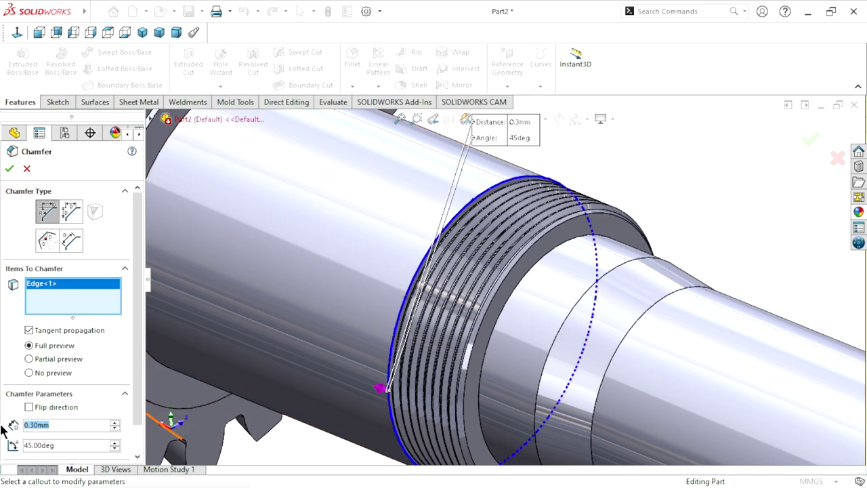
type("0")
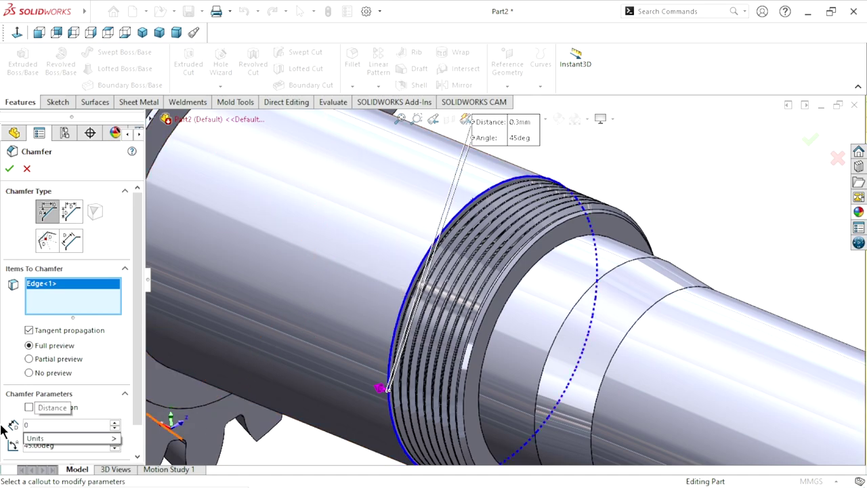
key("BackSpace")
type("2")
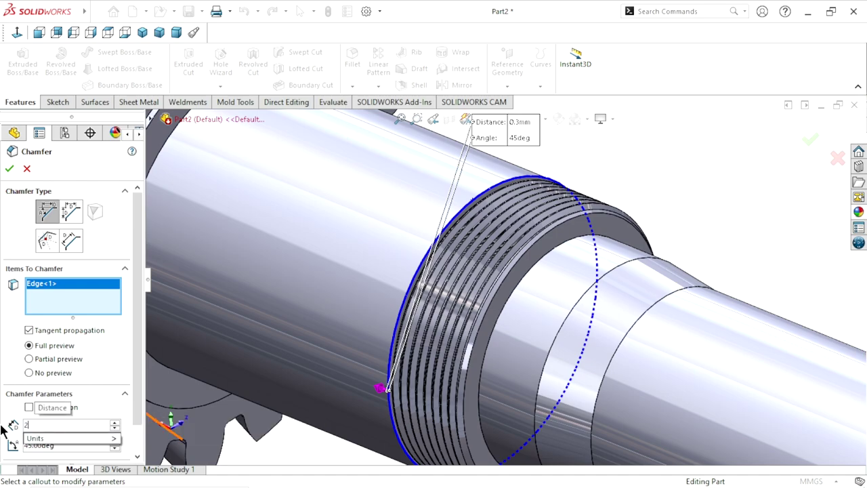
key("BackSpace")
type("0.2")
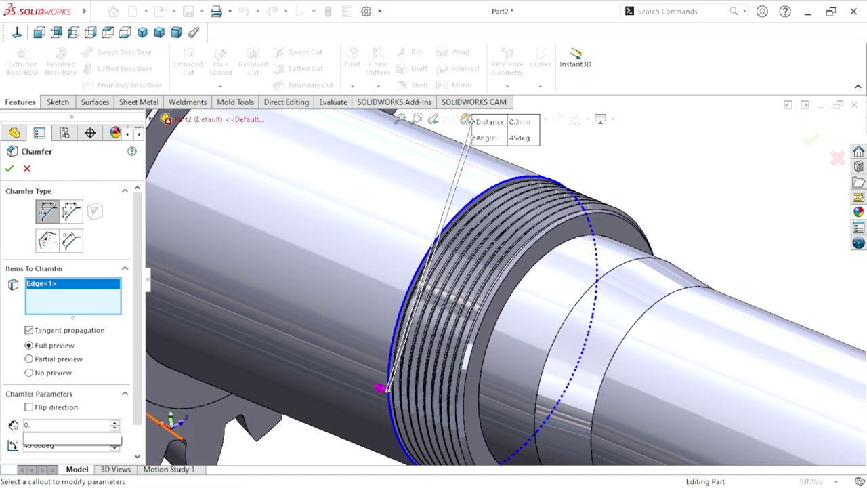
key("Return")
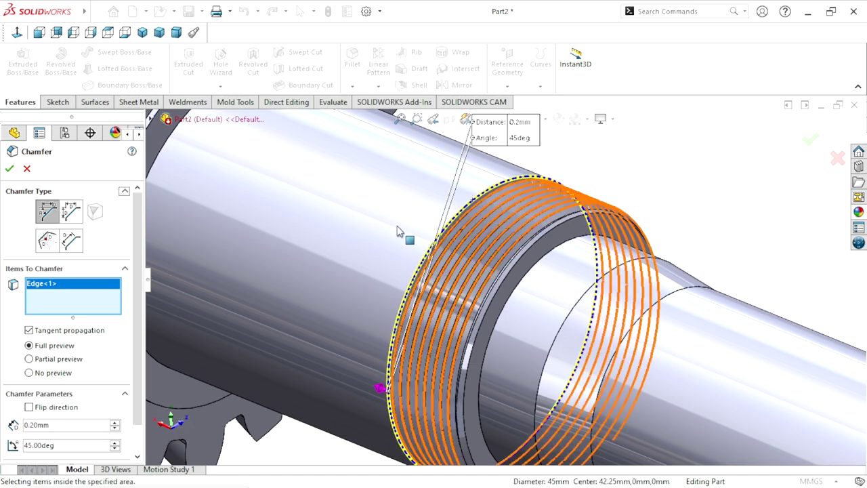
scroll(442, 250, "down", 3)
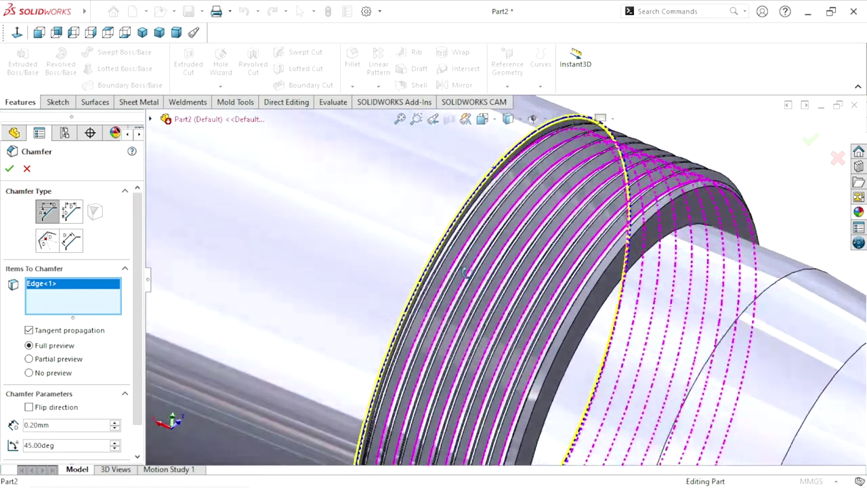
scroll(468, 260, "down", 2)
mouse_move(471, 263)
middle_mouse_down()
mouse_move(484, 247)
mouse_move(467, 257)
middle_mouse_up()
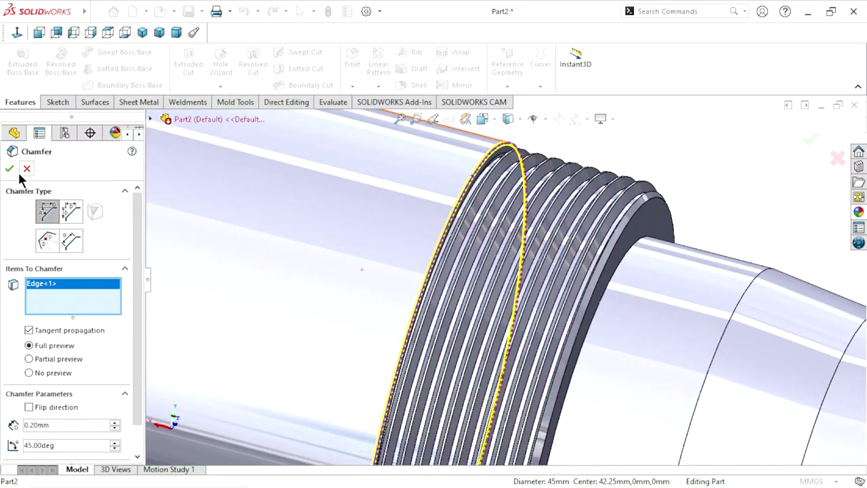
left_click(9, 169)
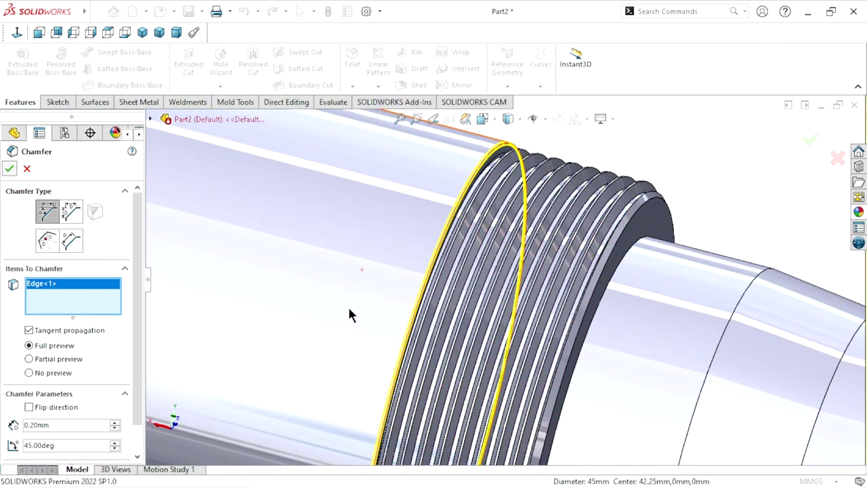
scroll(340, 309, "up", 3)
Chamfer the circular edge where the shaft meets the gear hub at 1 mm × 45°.
scroll(322, 289, "up", 1)
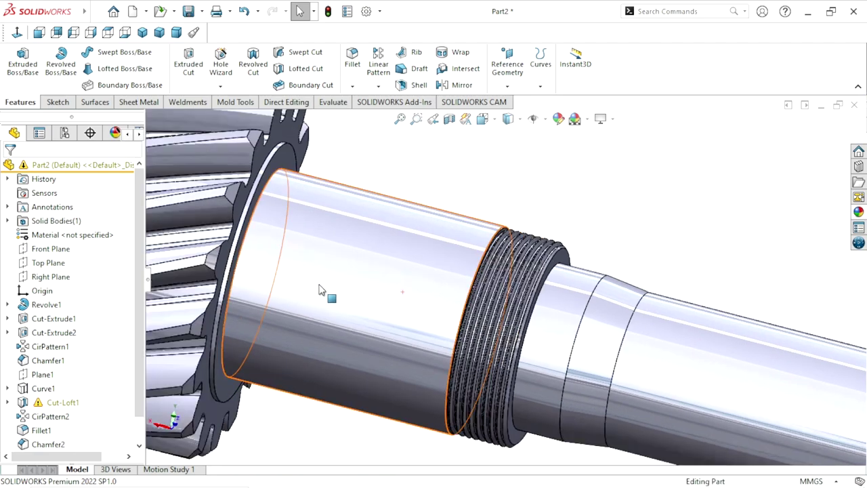
scroll(339, 223, "down", 2)
scroll(333, 203, "down", 2)
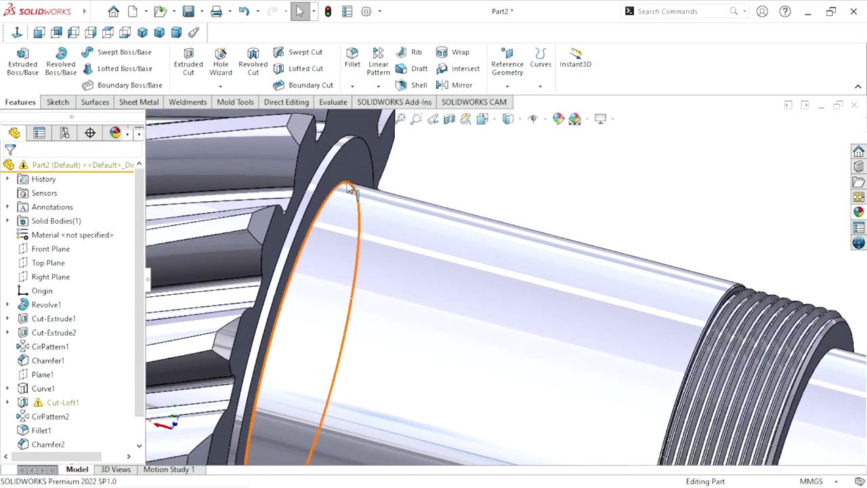
left_click(352, 86)
left_click(369, 117)
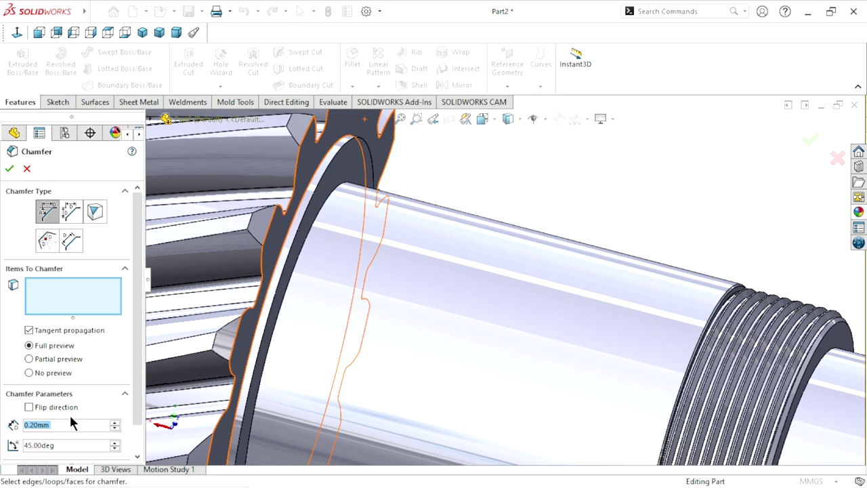
type("1")
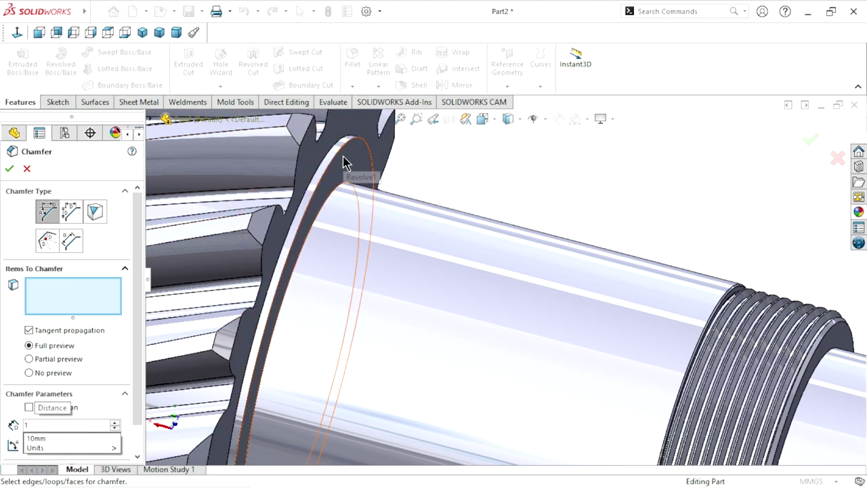
left_click(343, 164)
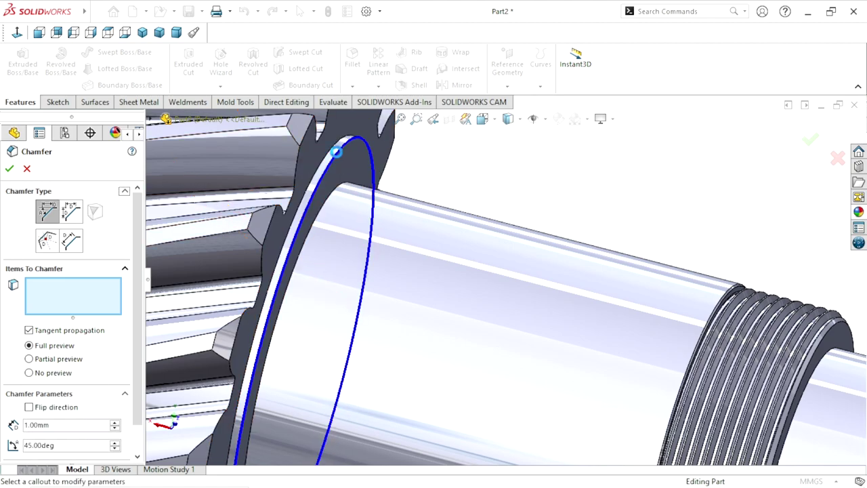
left_click(9, 168)
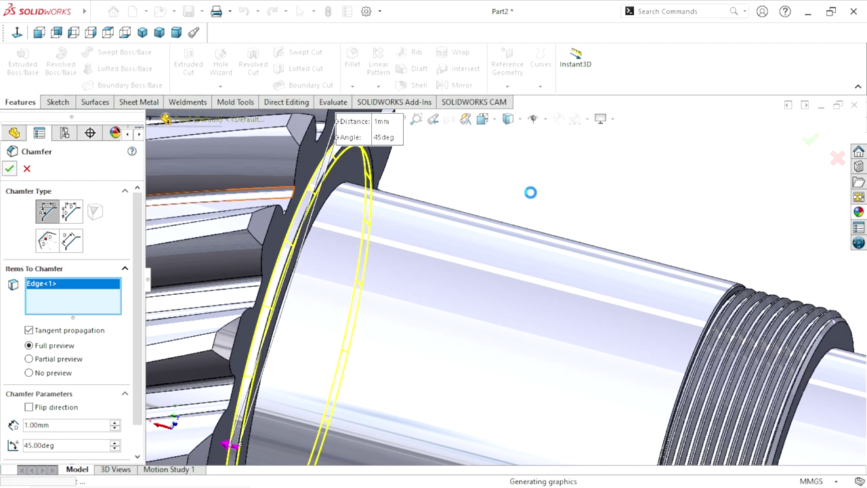
scroll(333, 321, "up", 5)
Round the three circular edges inside the gear's bore end with a 1 mm fillet.
scroll(432, 303, "down", 2)
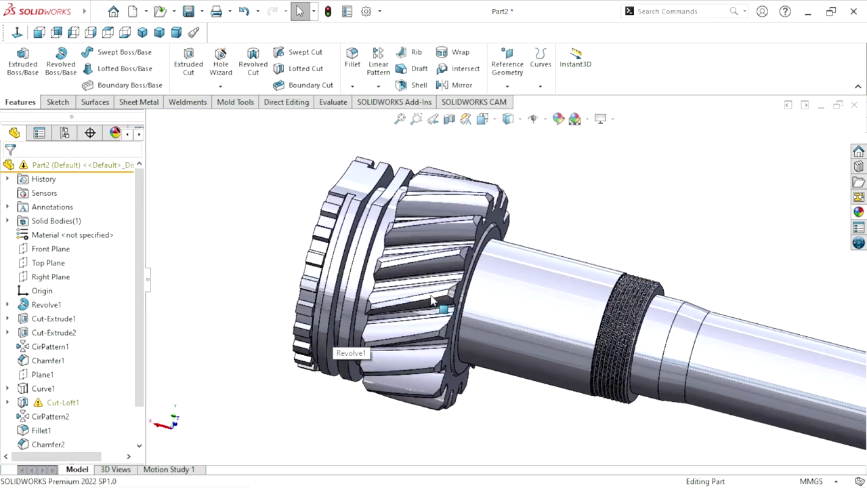
middle_click_drag(509, 241, 577, 321)
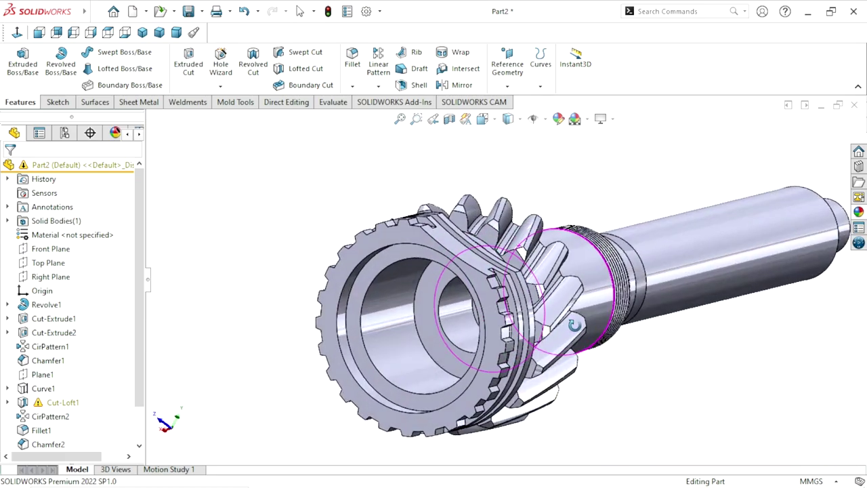
scroll(534, 350, "down", 2)
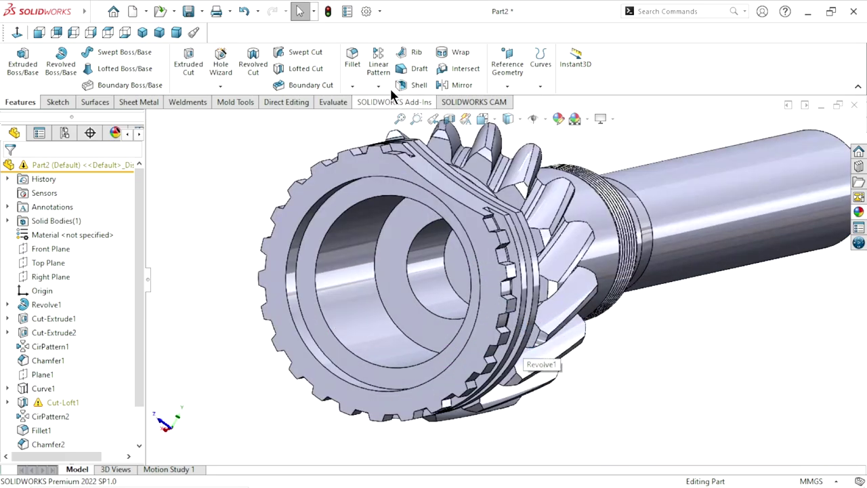
left_click(352, 59)
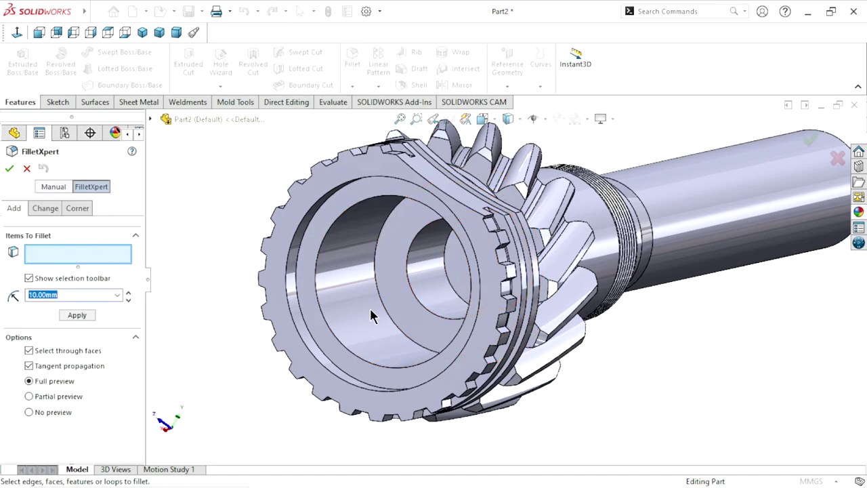
type("1")
key("Return")
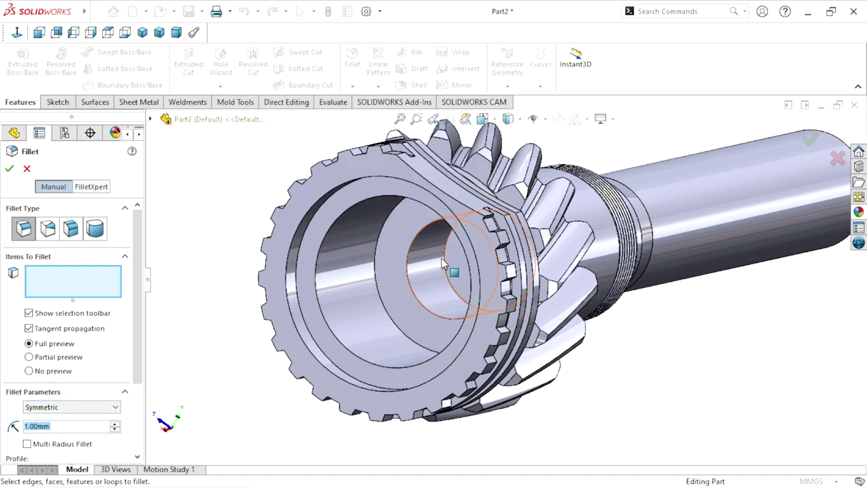
left_click(451, 286)
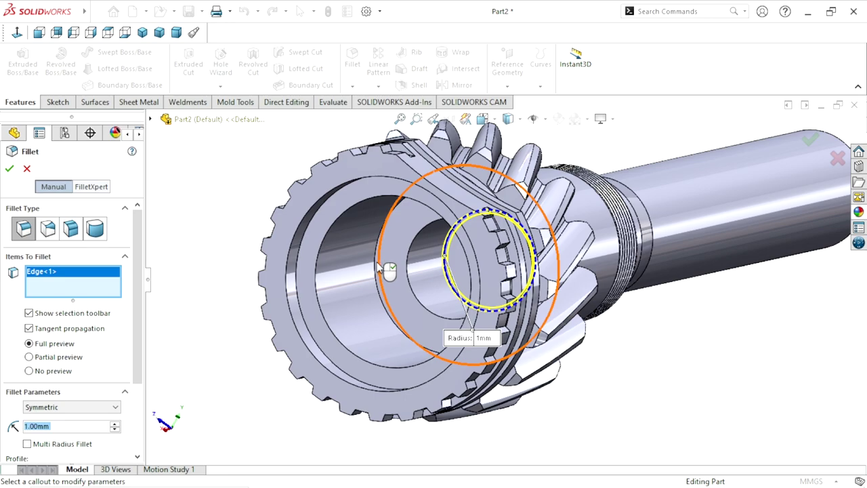
left_click(388, 270)
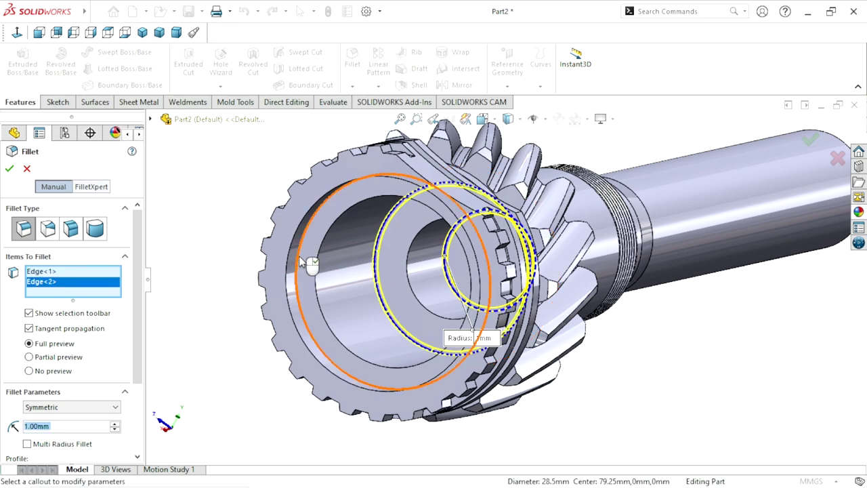
left_click(303, 263)
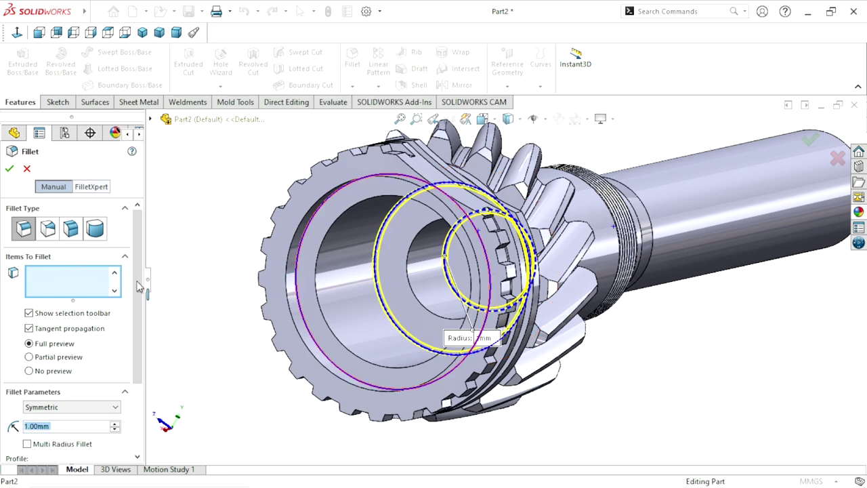
left_click(15, 172)
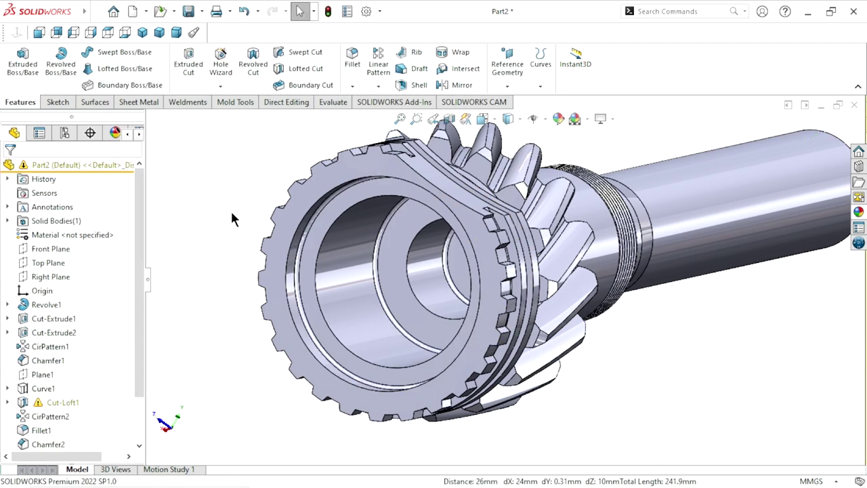
Select the outer and two inner gear-end edges for a 1 mm × 45° chamfer.
left_click(353, 87)
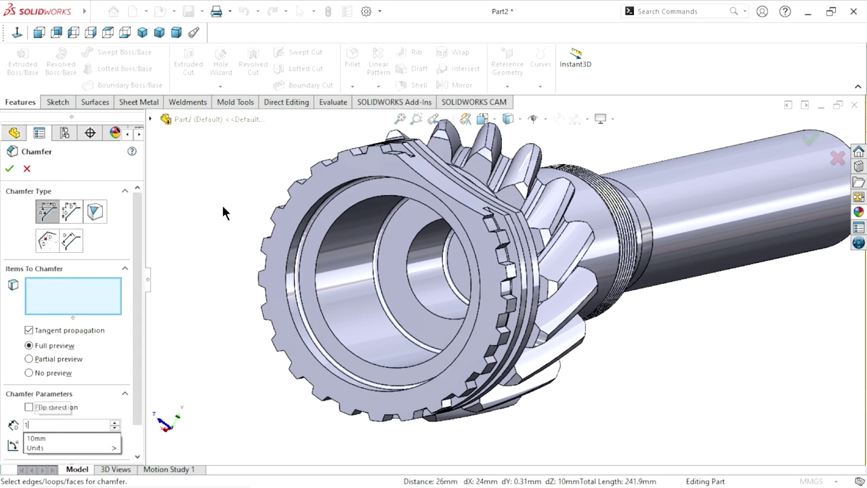
left_click(299, 231)
left_click(61, 423)
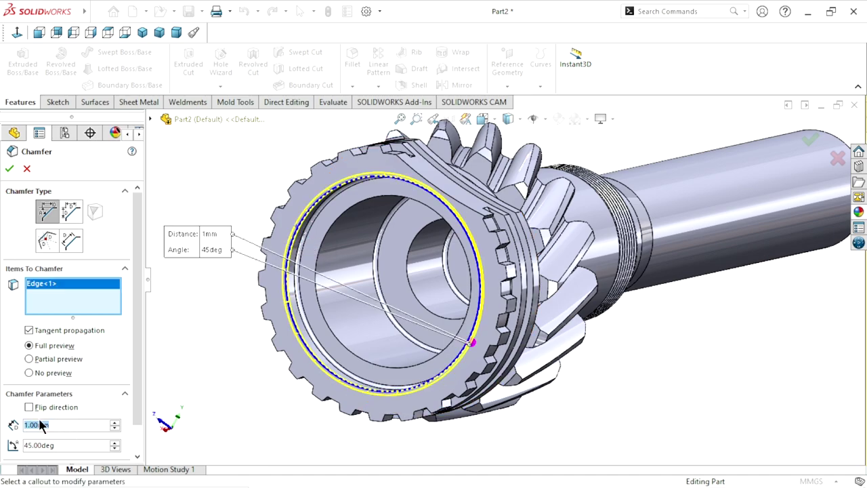
left_click(326, 245)
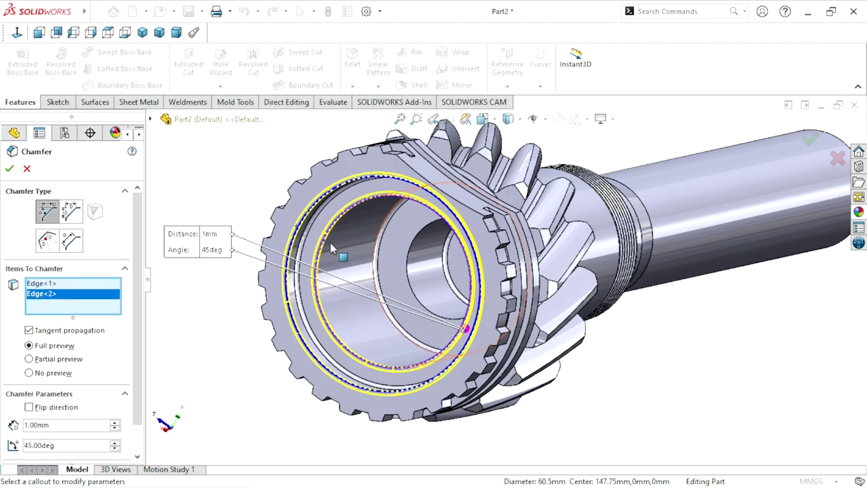
left_click(408, 273)
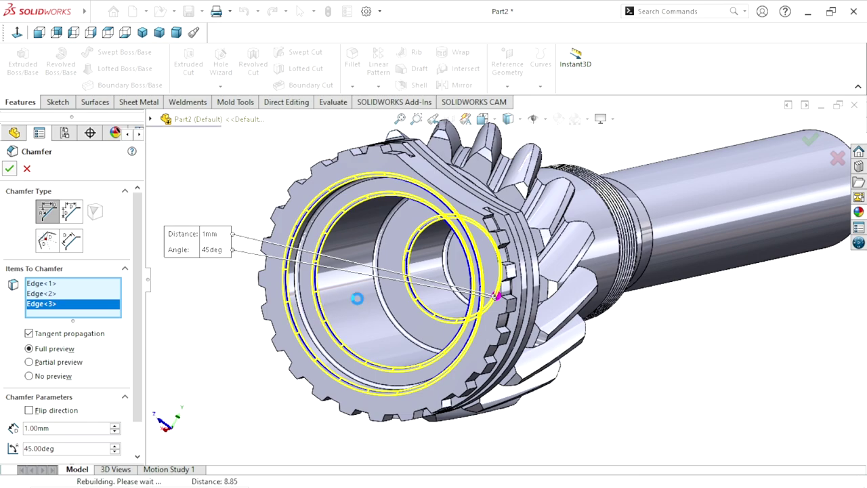
Apply the 1 mm chamfer to the three gear-end edges.
key("f")
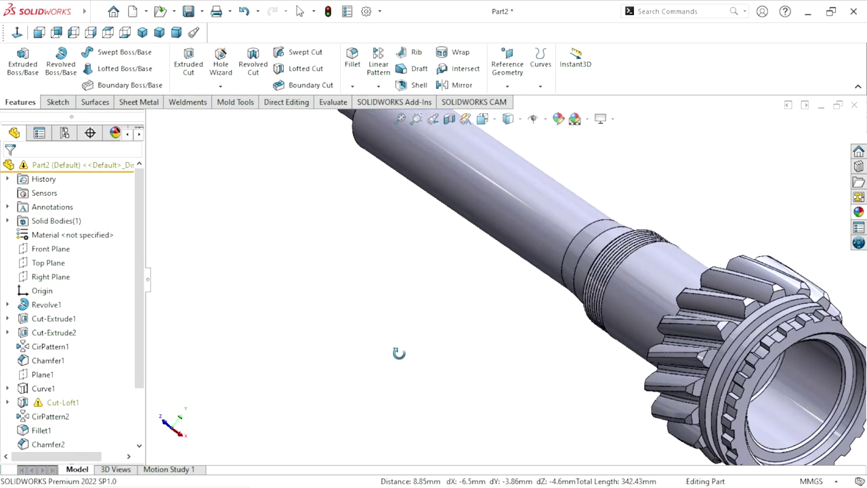
scroll(514, 323, "up", 3)
scroll(562, 312, "down", 2)
middle_click_drag(662, 321, 567, 287)
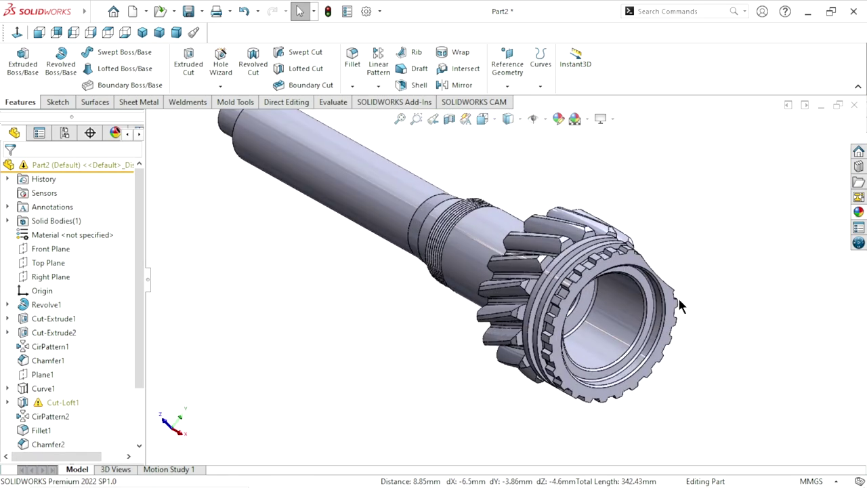
scroll(592, 308, "down", 1)
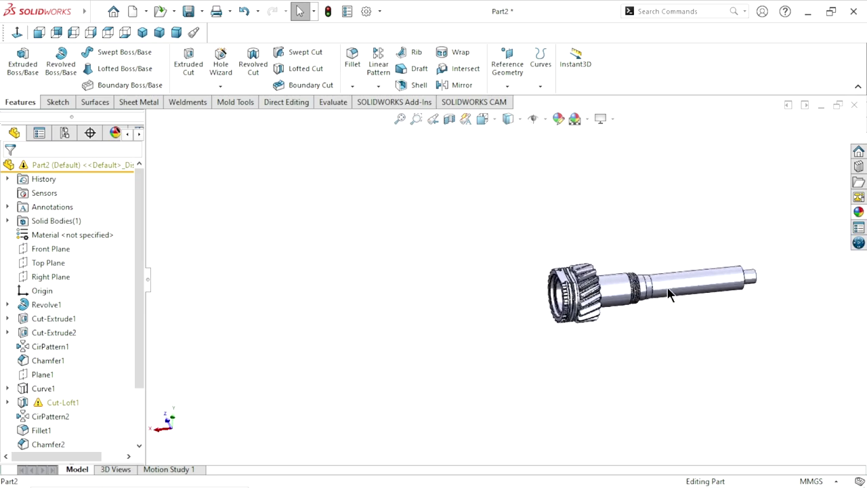
scroll(623, 293, "down", 1)
scroll(617, 302, "down", 2)
scroll(494, 357, "up", 2)
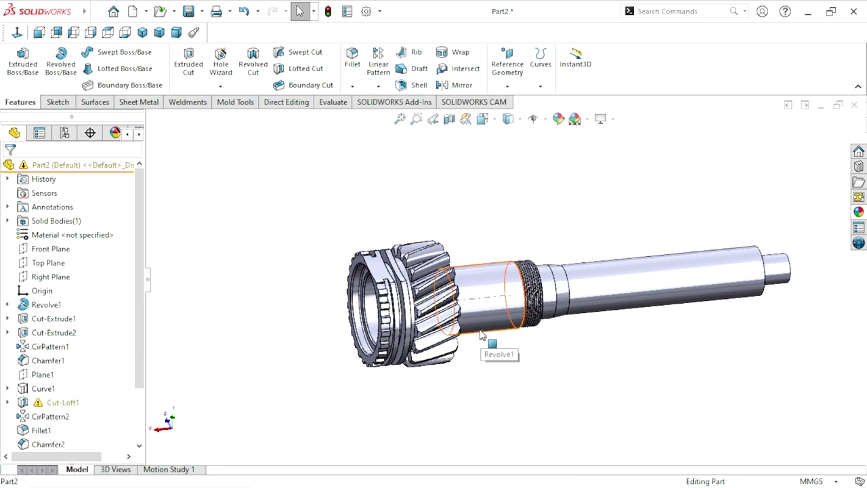
scroll(499, 328, "up", 2)
Open a new sketch, Sketch10, on the ring face beside the thread.
middle_click_drag(499, 328, 489, 372)
scroll(542, 245, "down", 2)
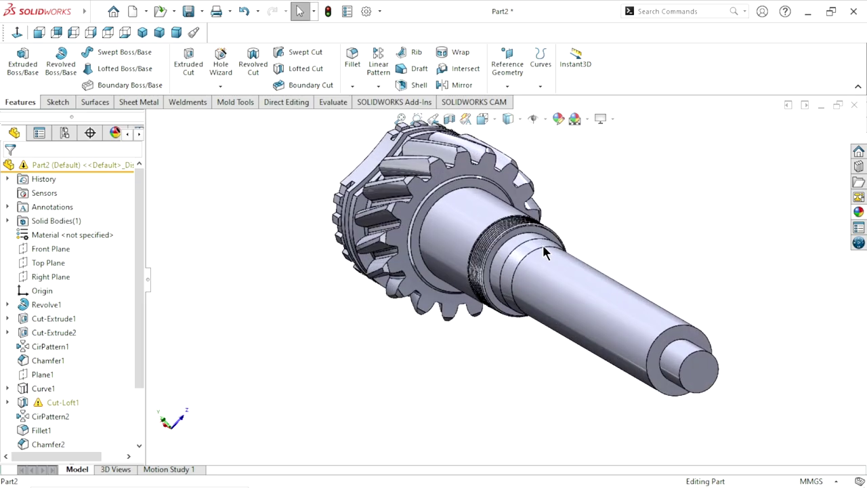
scroll(519, 241, "down", 3)
left_click(495, 232)
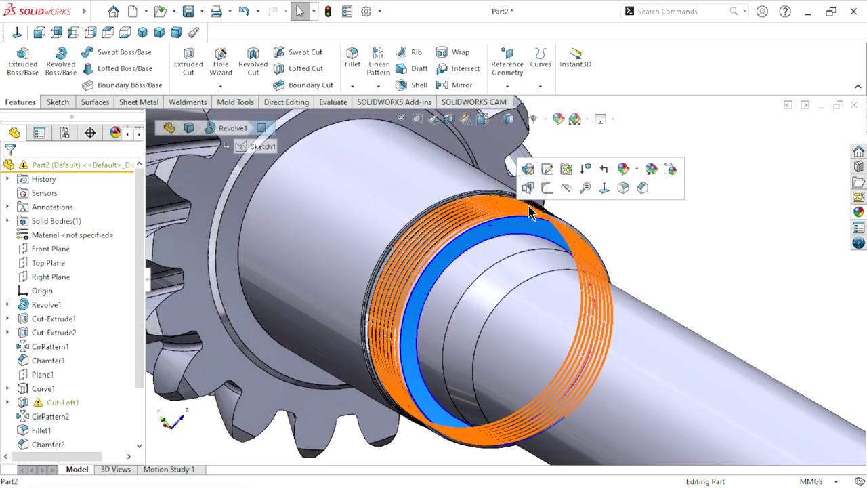
left_click(546, 190)
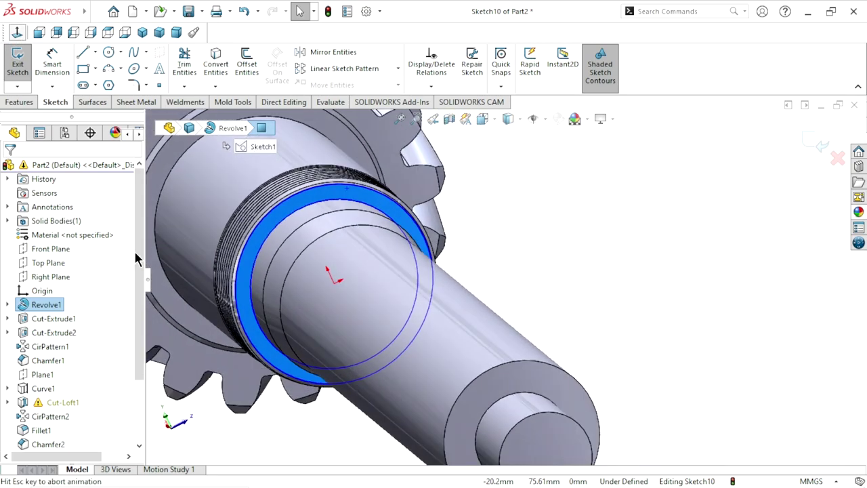
Draw a roughly 11.5 mm square rectangle above-left of the gear in Sketch10.
scroll(542, 260, "down", 2)
scroll(522, 242, "down", 2)
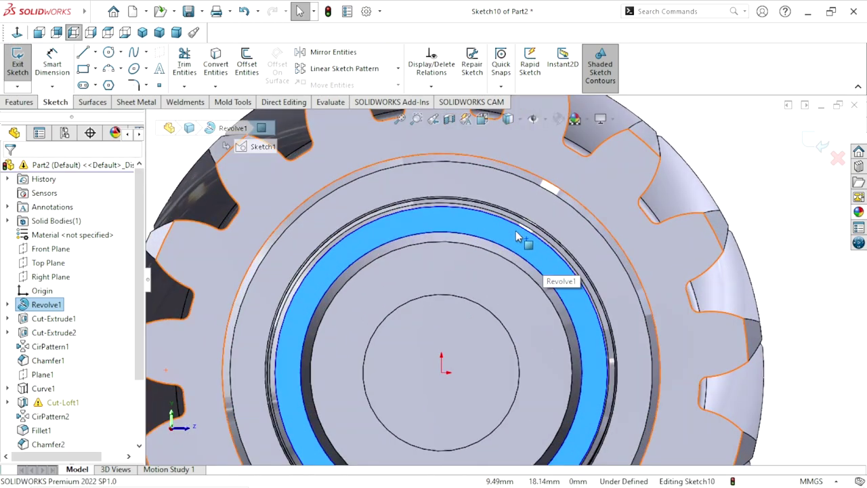
scroll(522, 241, "down", 2)
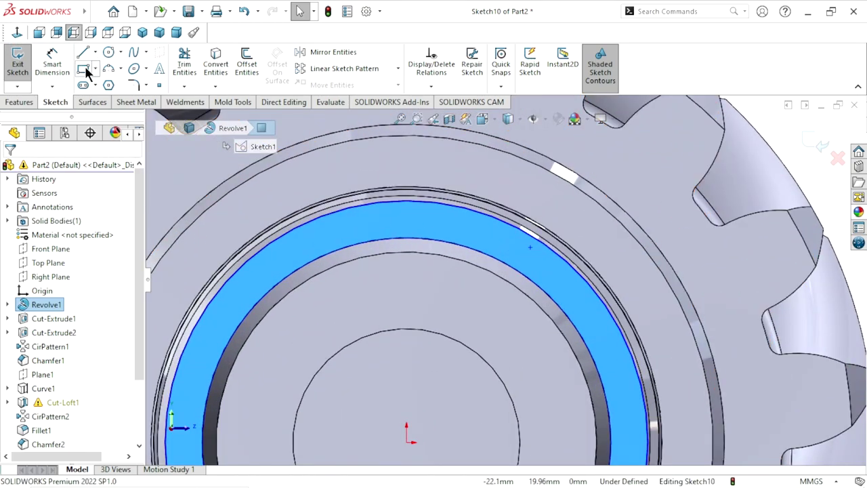
key("r")
scroll(406, 240, "up", 4)
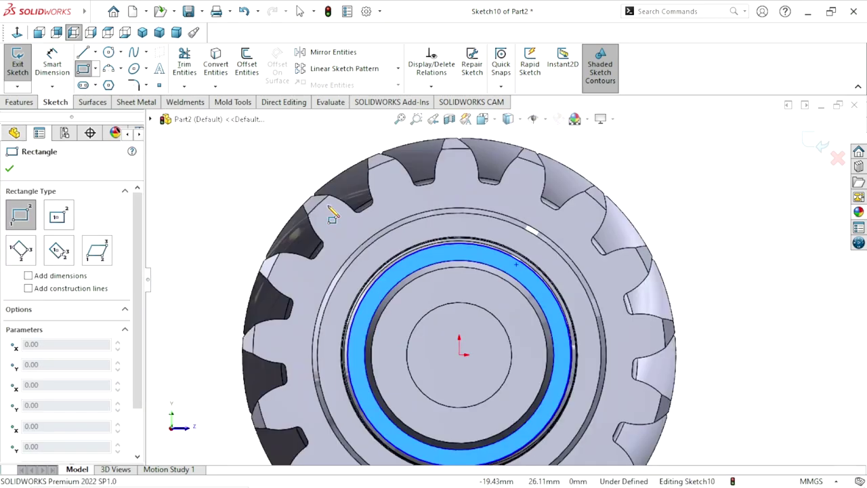
scroll(413, 249, "up", 3)
left_click(309, 186)
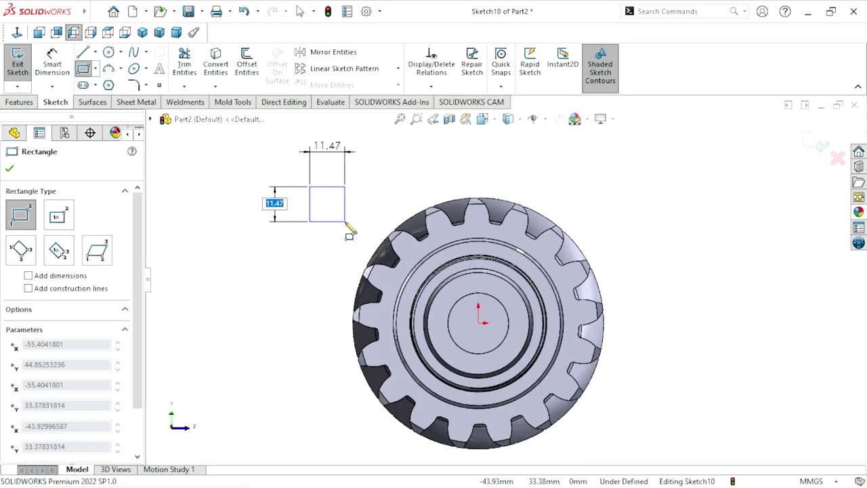
left_click(345, 222)
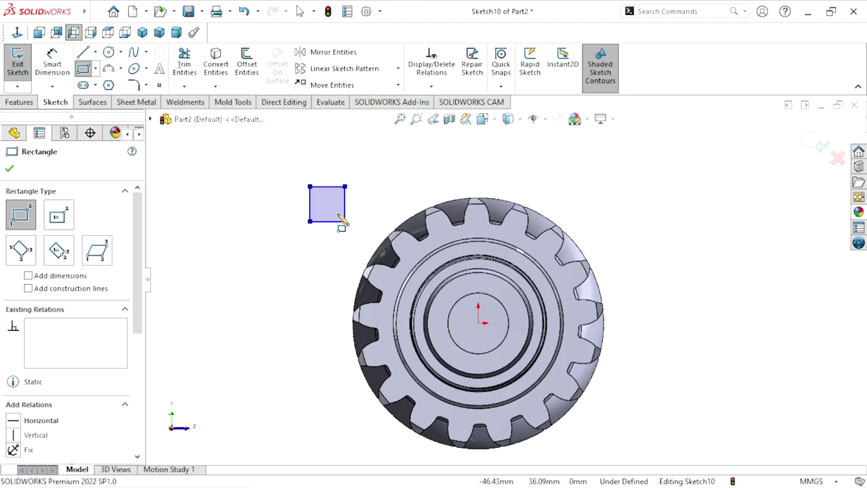
scroll(306, 258, "up", 2)
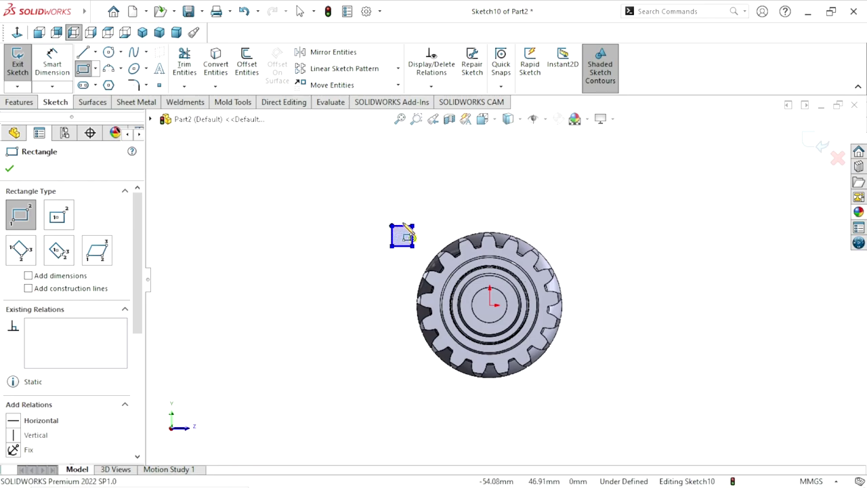
left_click(402, 225)
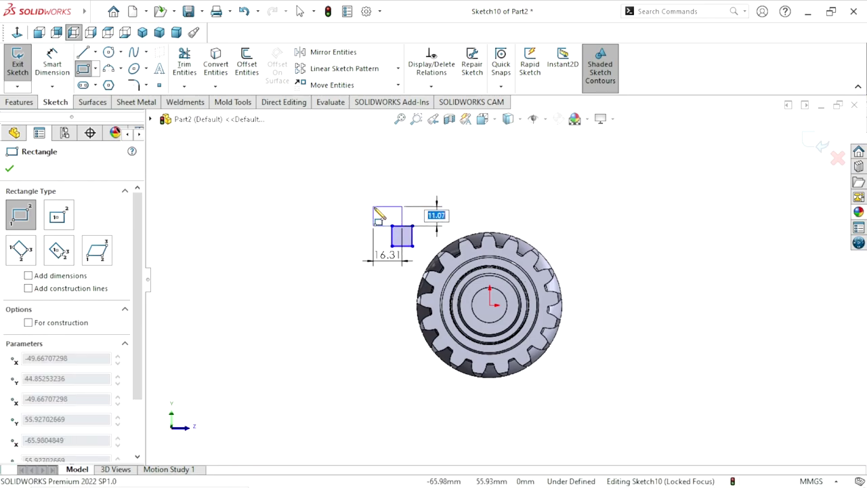
key("Escape")
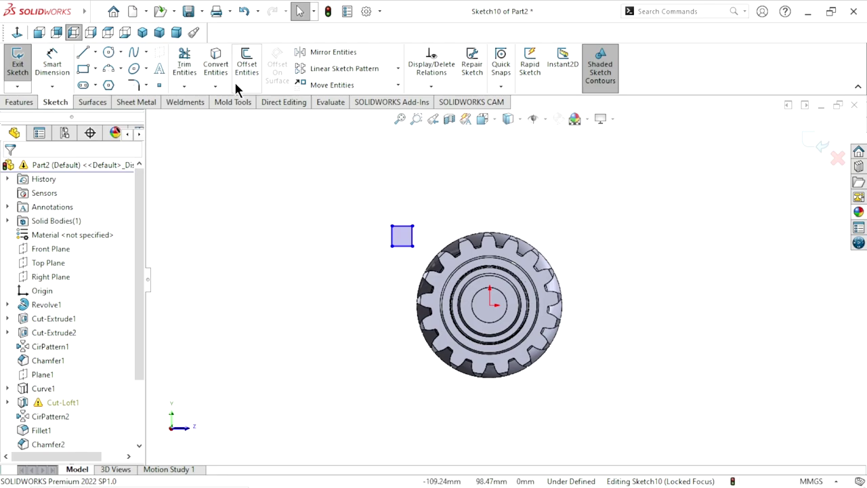
Dimension the square's top edge to 8 mm and add its 8.00 mm height as driven.
left_click(52, 66)
scroll(400, 230, "down", 2)
scroll(399, 230, "down", 2)
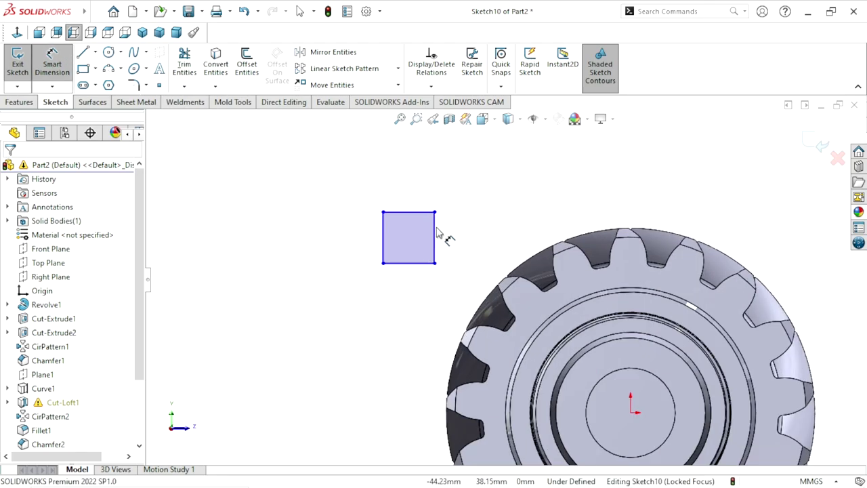
left_click(406, 212)
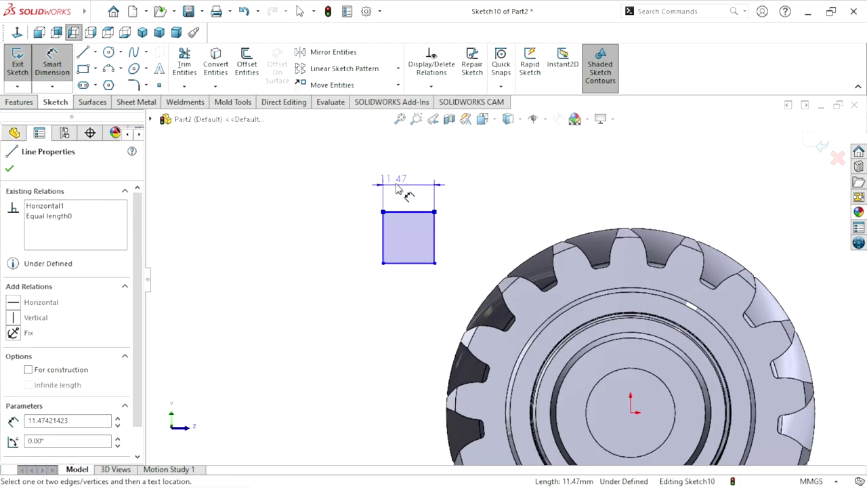
left_click(411, 179)
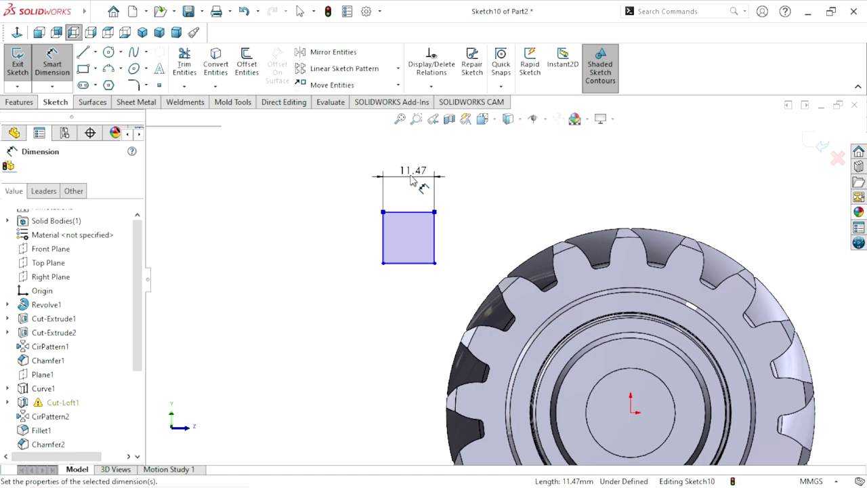
type("8")
key("Return")
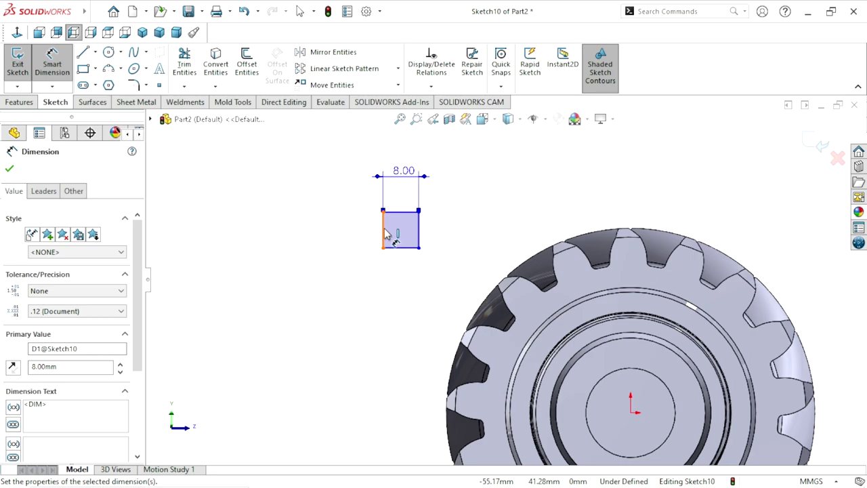
left_click(383, 234)
left_click(350, 234)
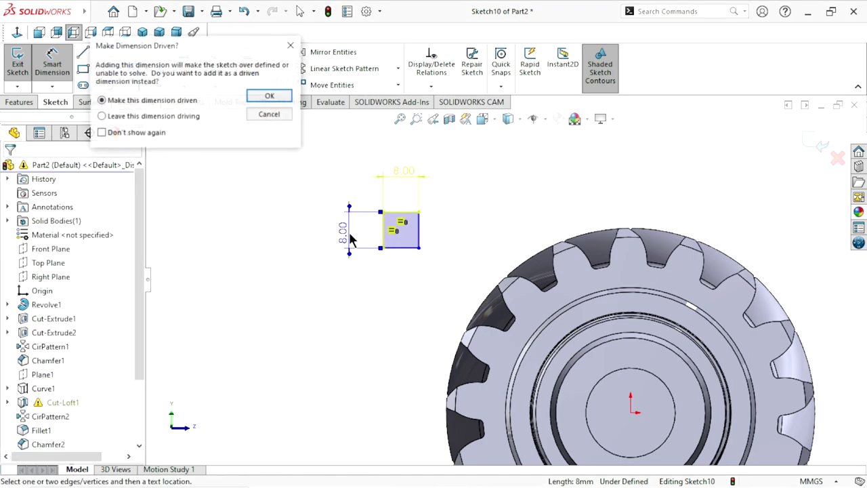
left_click(273, 100)
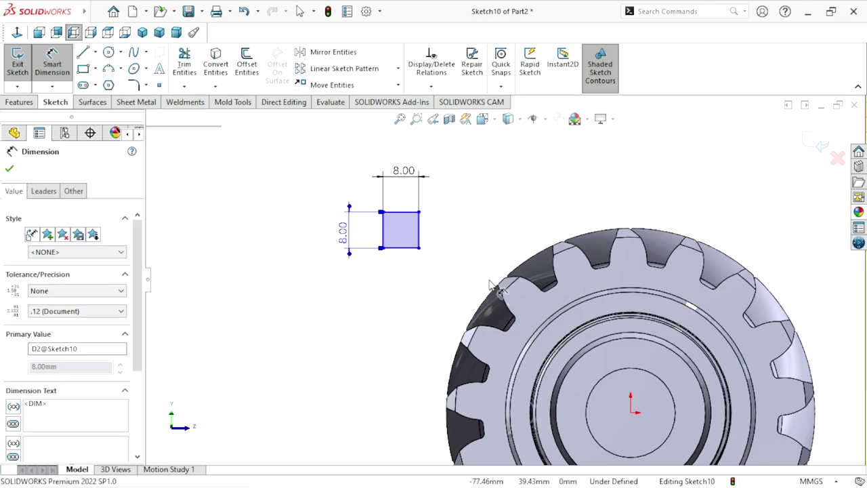
scroll(487, 283, "up", 3)
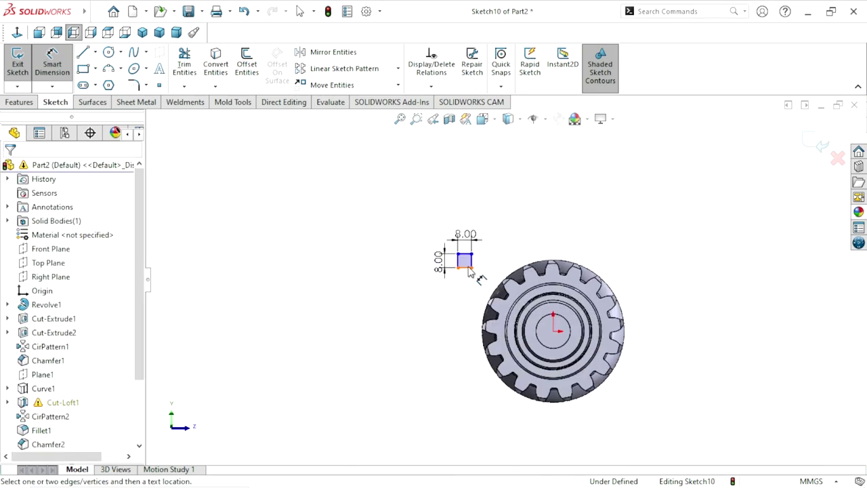
Draw a construction centerline from the gear's centre to a point above the gear.
left_click(95, 53)
left_click(102, 83)
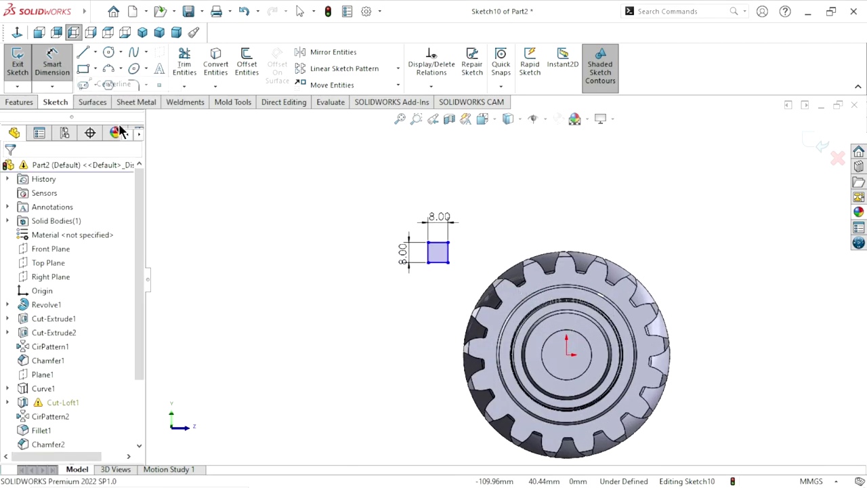
left_click(566, 354)
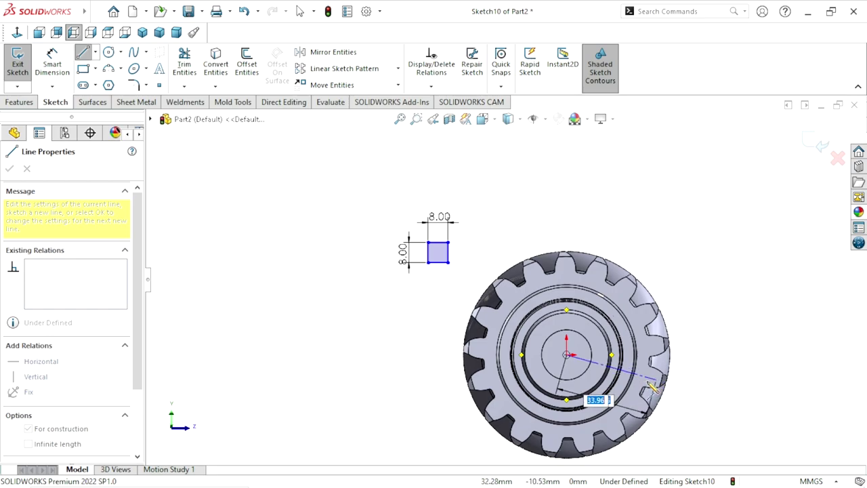
scroll(650, 378, "up", 3)
scroll(576, 337, "down", 1)
scroll(576, 337, "down", 3)
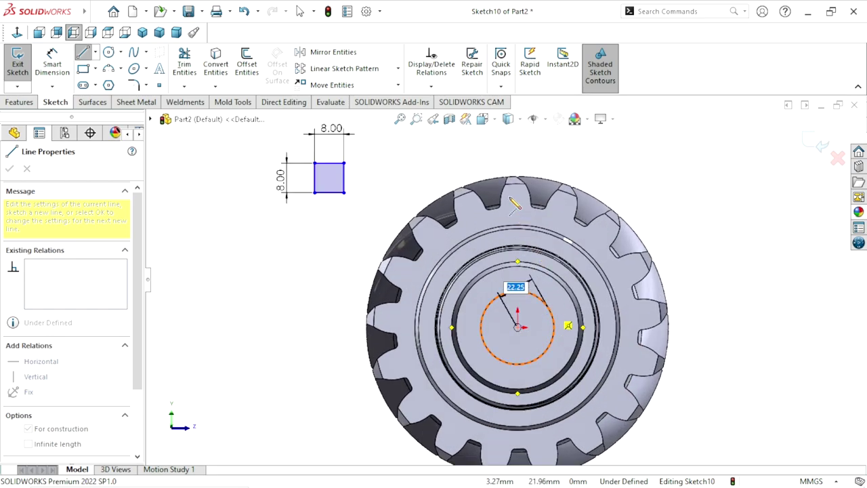
left_click(512, 154)
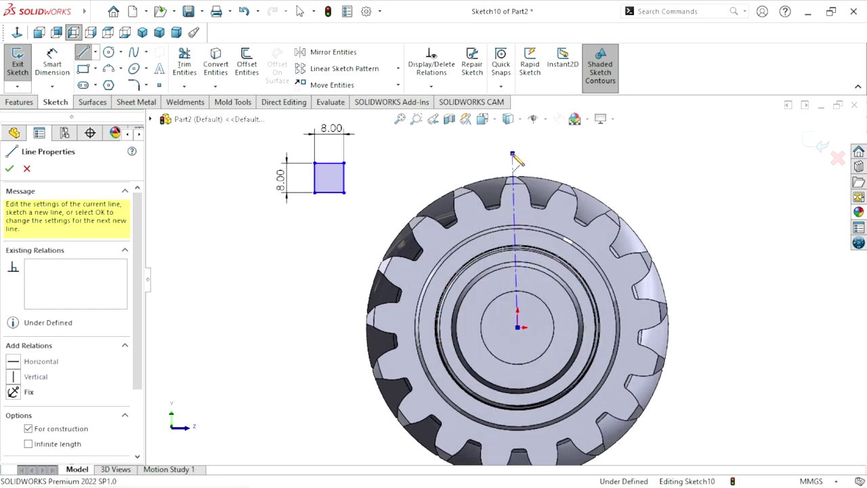
right_click(605, 172)
left_click(613, 178)
Make the centerline vertical and drag its top end onto the circular edge 27 mm up.
scroll(538, 234, "down", 3)
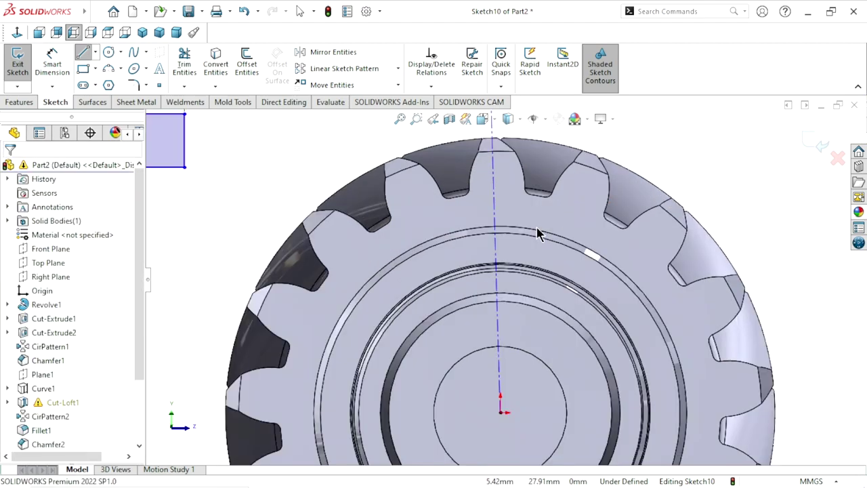
left_click(496, 218)
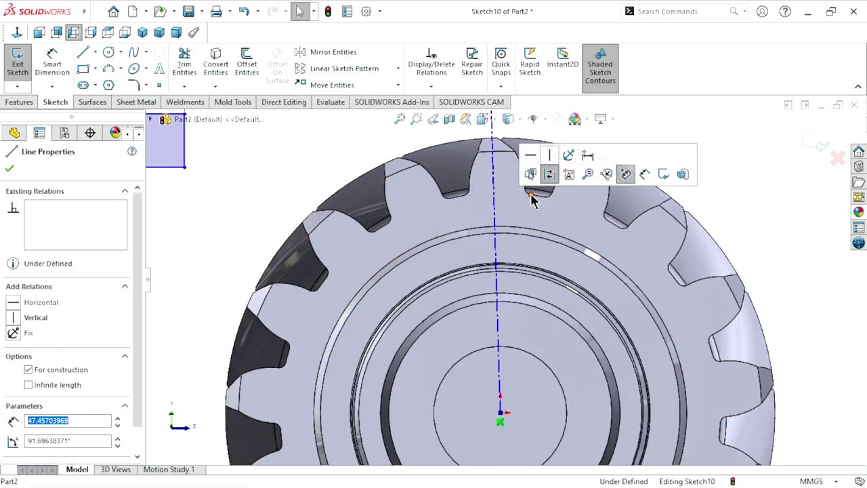
left_click(550, 157)
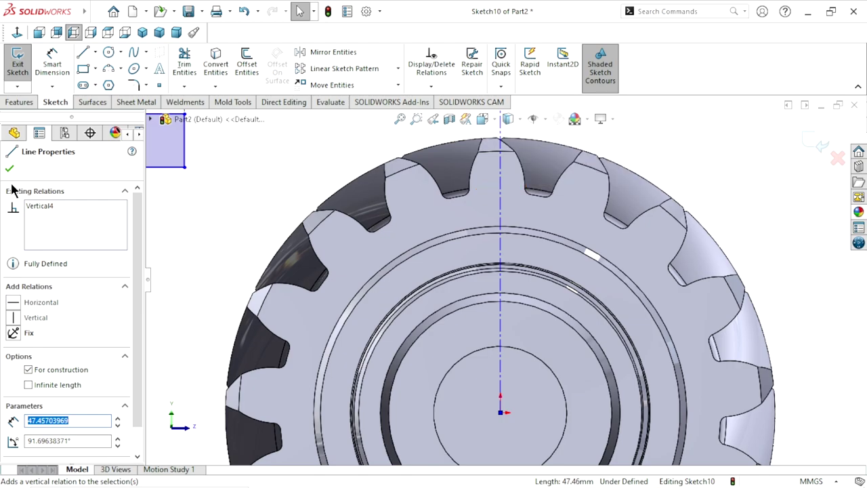
key("Escape")
scroll(473, 323, "up", 2)
scroll(483, 332, "down", 2)
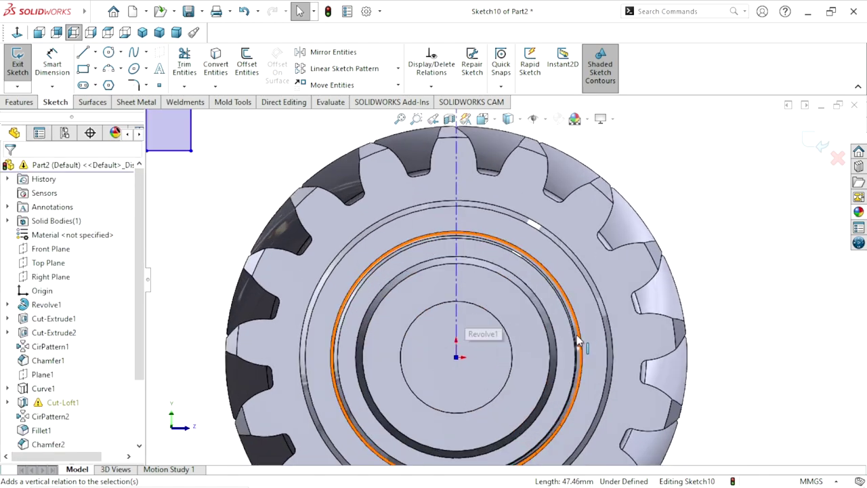
scroll(314, 265, "up", 1)
scroll(518, 281, "down", 1)
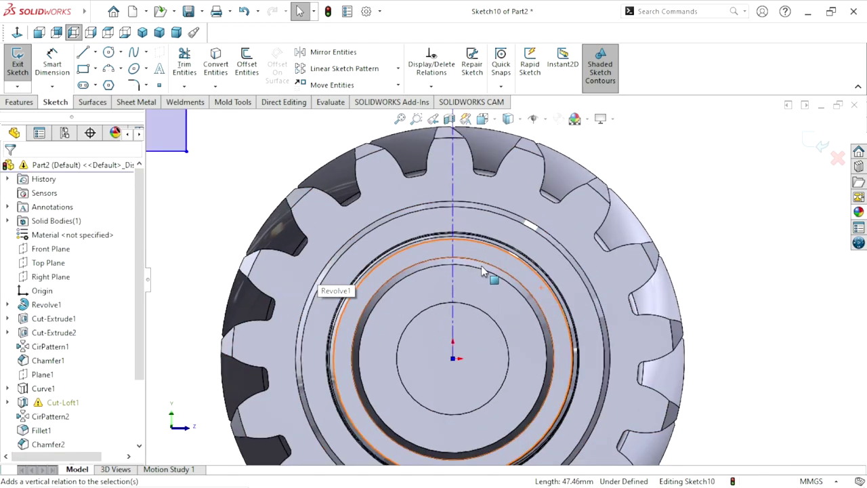
scroll(482, 271, "down", 1)
scroll(470, 260, "up", 1)
scroll(493, 215, "up", 2)
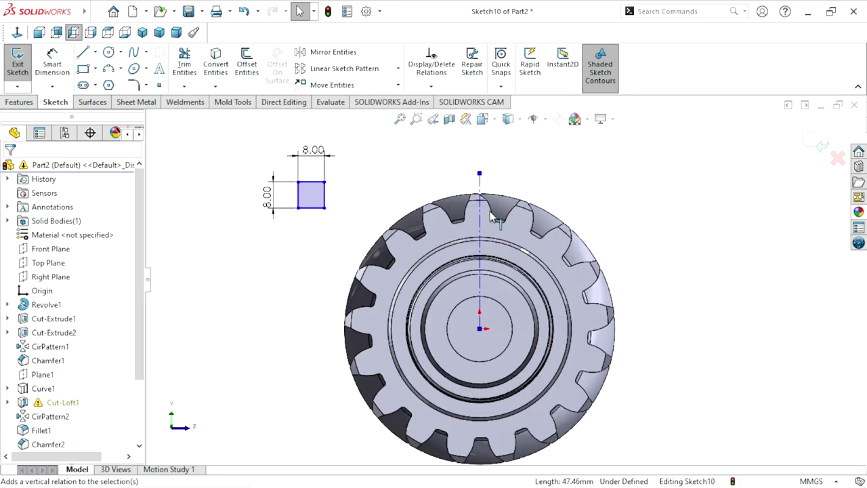
scroll(512, 286, "down", 2)
scroll(512, 287, "up", 1)
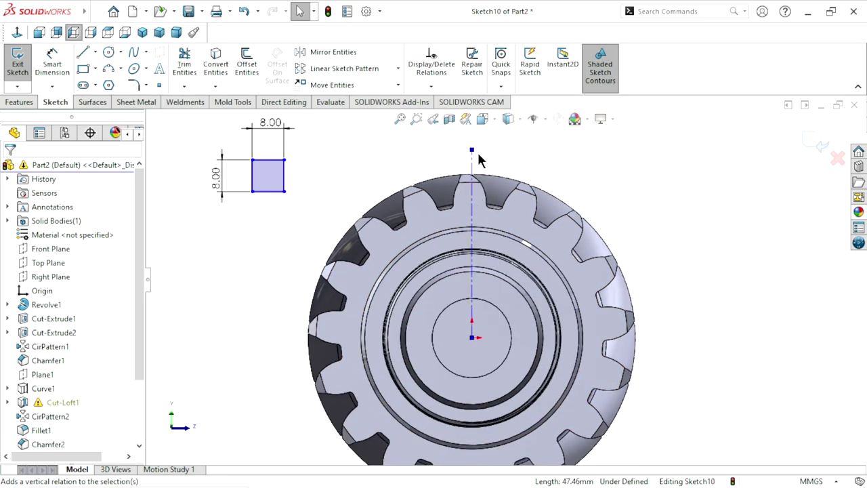
mouse_move(472, 175)
left_mouse_down()
mouse_move(477, 287)
mouse_move(472, 236)
left_mouse_up()
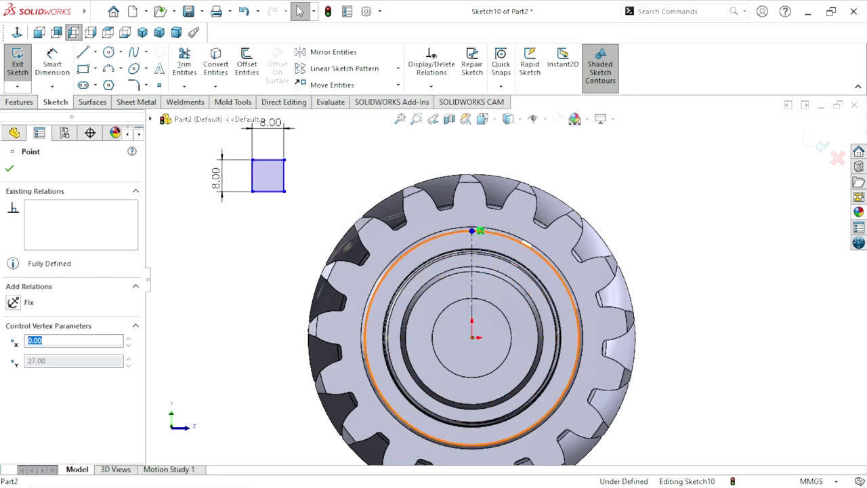
Paste the 8 mm keyway rectangle over the vertical centreline.
left_click(671, 247)
scroll(506, 302, "up", 1)
scroll(506, 282, "down", 2)
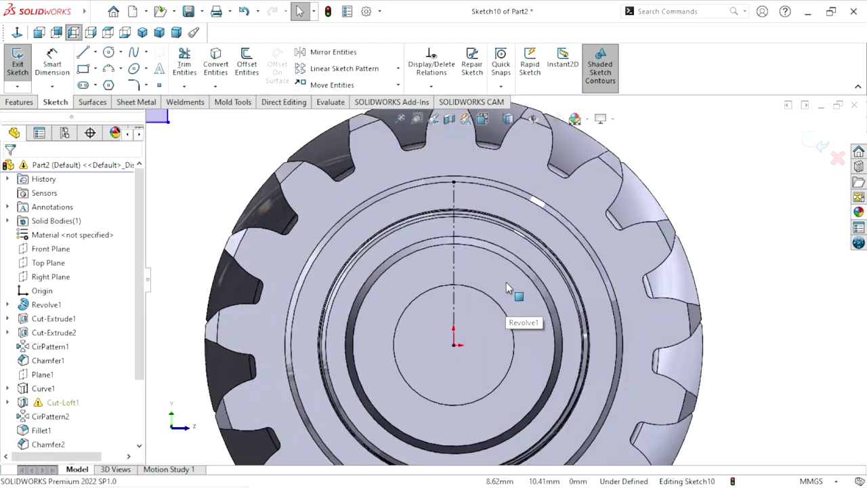
scroll(505, 281, "up", 1)
key("ctrl+v")
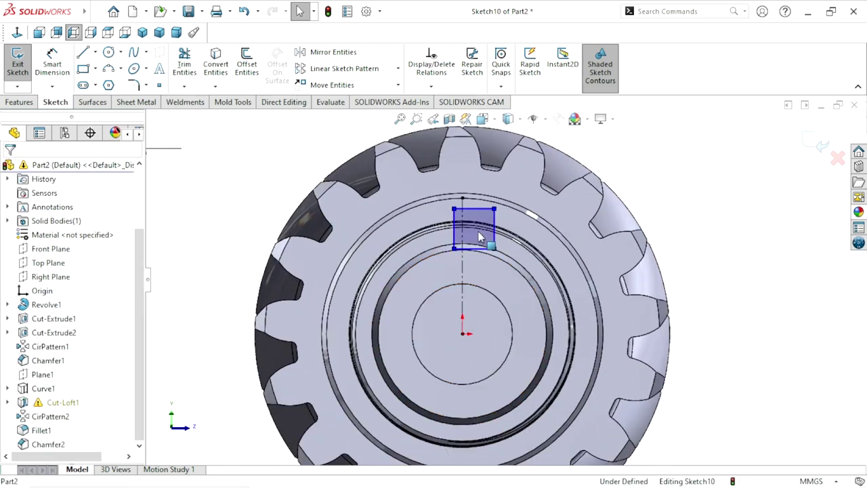
scroll(498, 277, "down", 3)
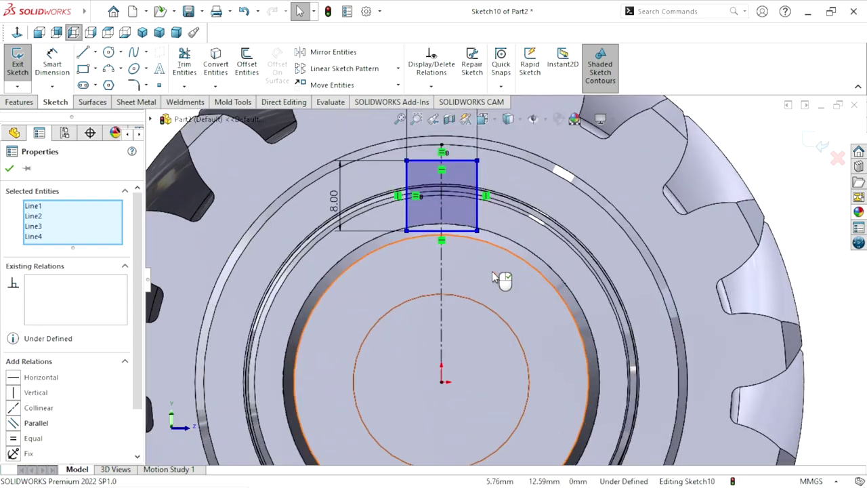
Make the rectangle's two vertical sides symmetric about the centreline.
left_click(764, 168)
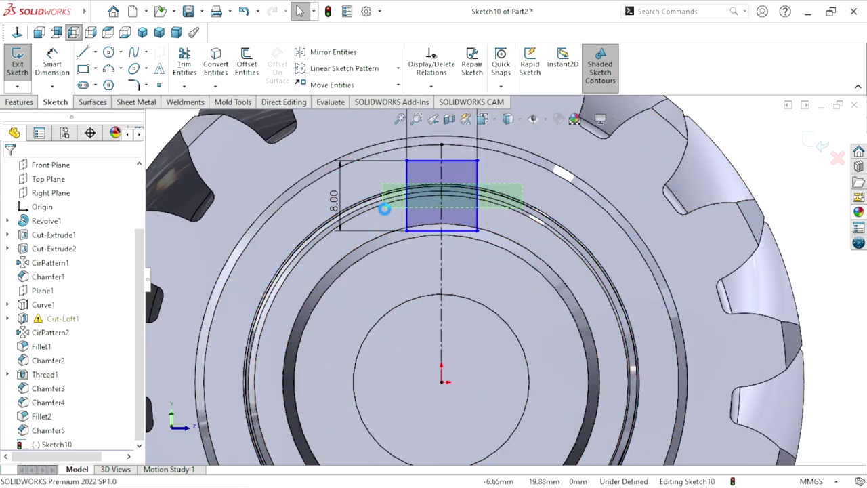
left_click(406, 203)
left_click(478, 203, "ctrl")
left_click(441, 284, "ctrl")
left_click(517, 155)
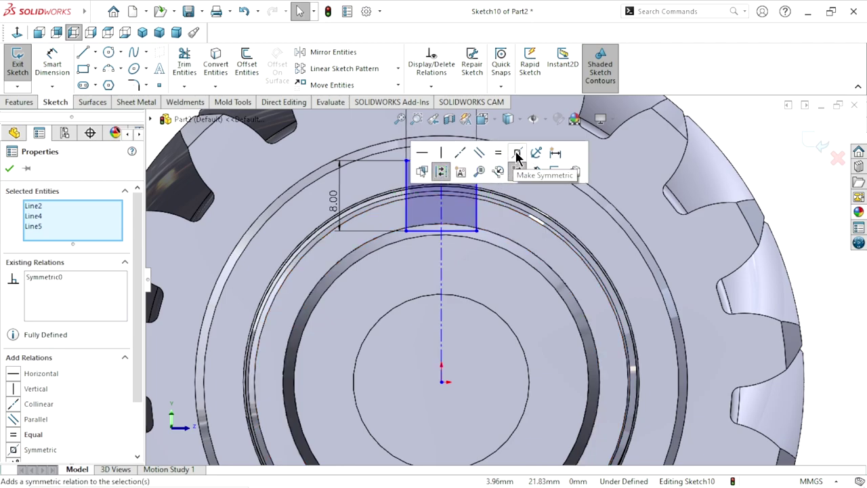
left_click(6, 169)
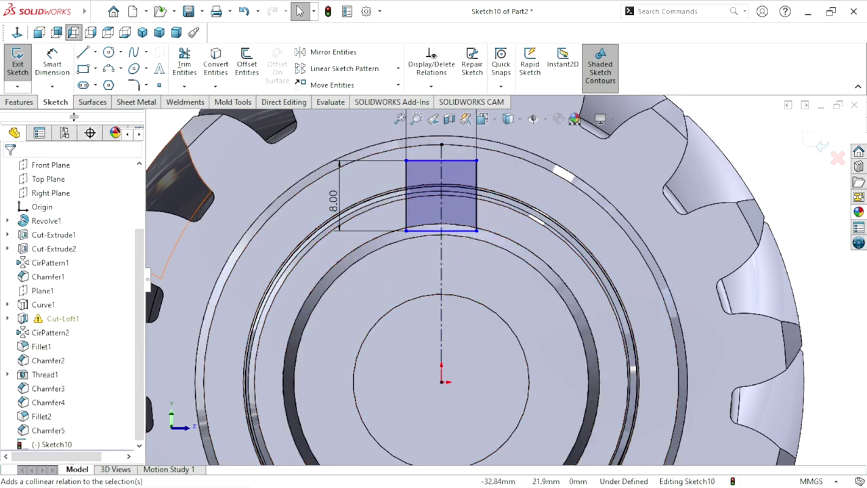
left_click(50, 71)
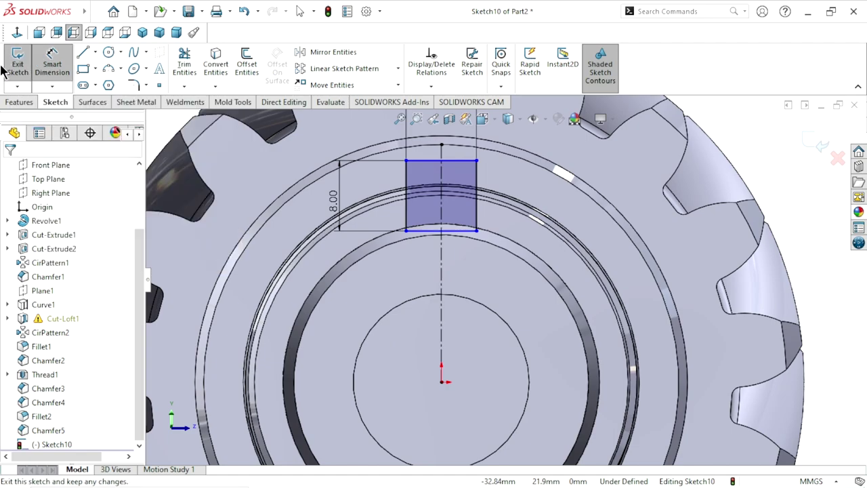
Dimension the rectangle's bottom edge 20 mm above the origin, fully defining Sketch10.
left_click(441, 383)
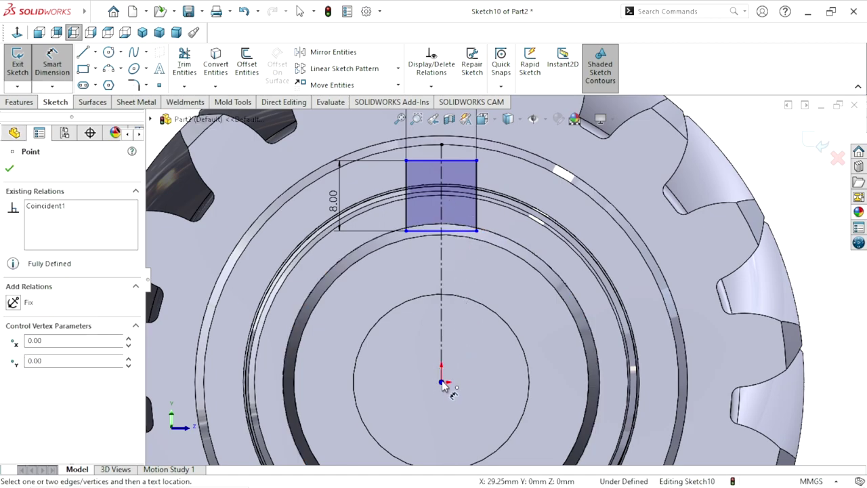
left_click(465, 231)
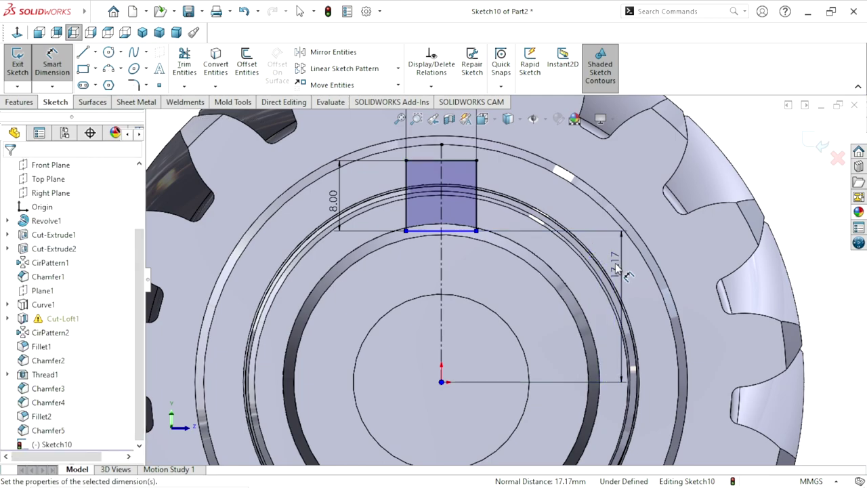
left_click(617, 270)
type("20")
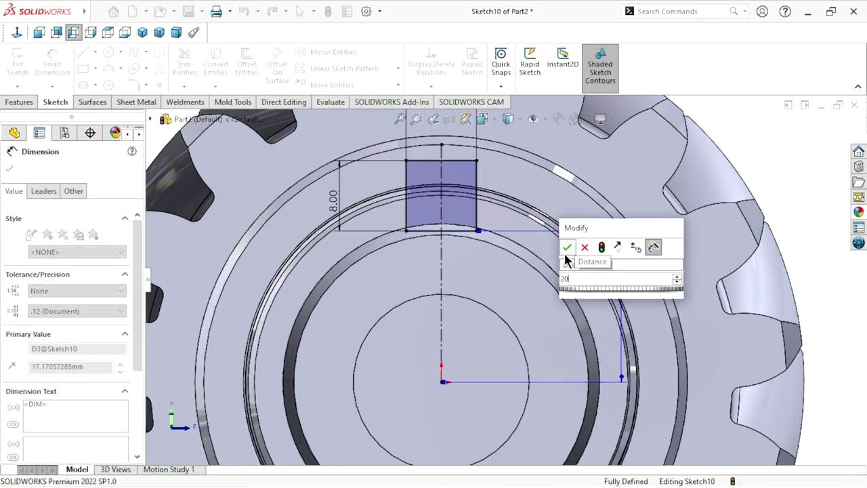
left_click(566, 247)
scroll(437, 372, "down", 3)
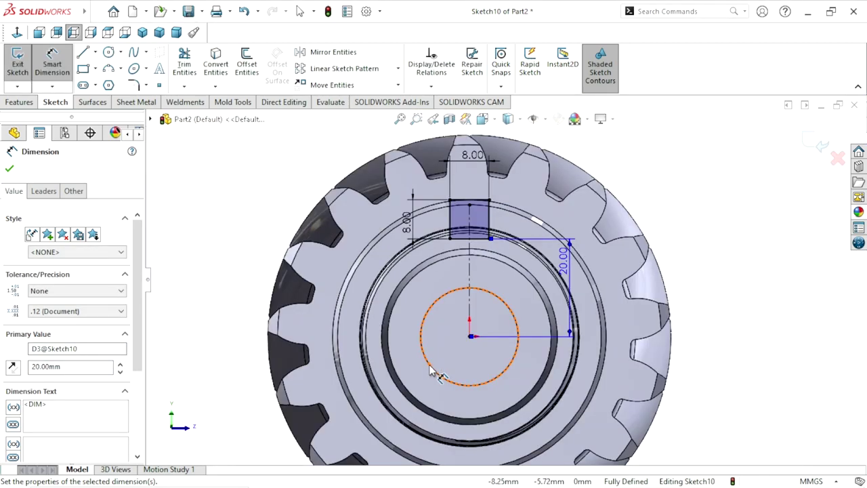
left_click(10, 170)
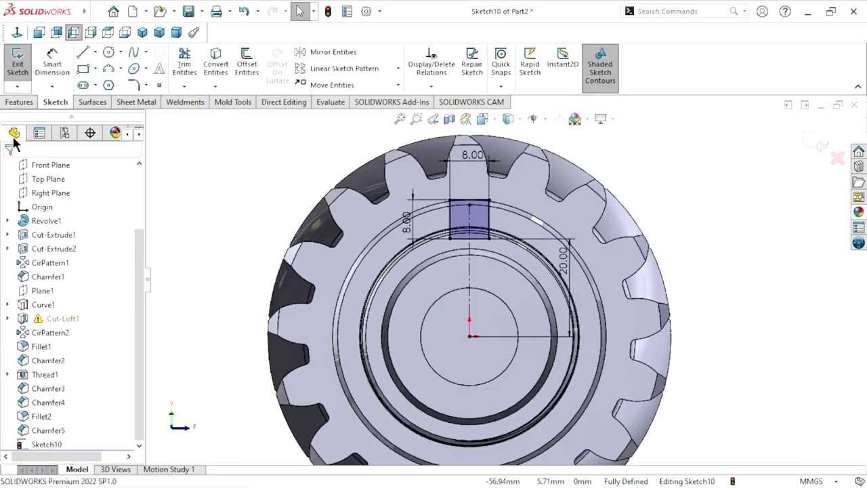
Extrude-cut the keyway Blind to 27 mm depth, creating Cut-Extrude3.
left_click(19, 104)
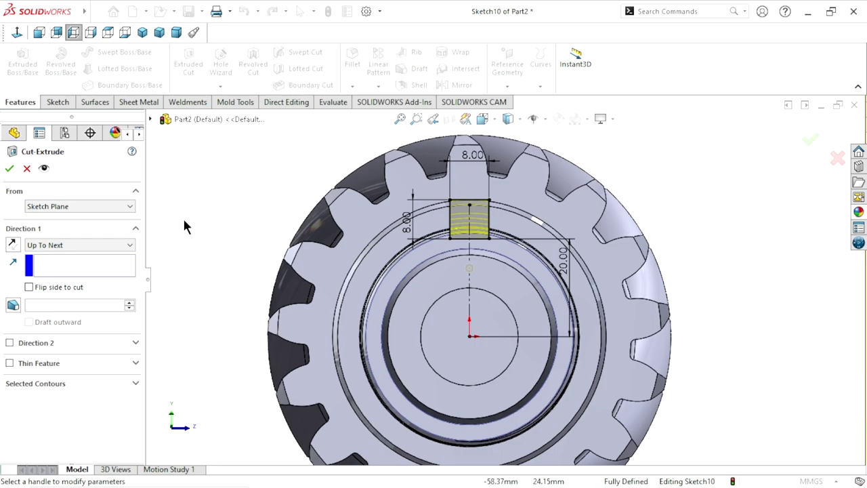
left_click(61, 242)
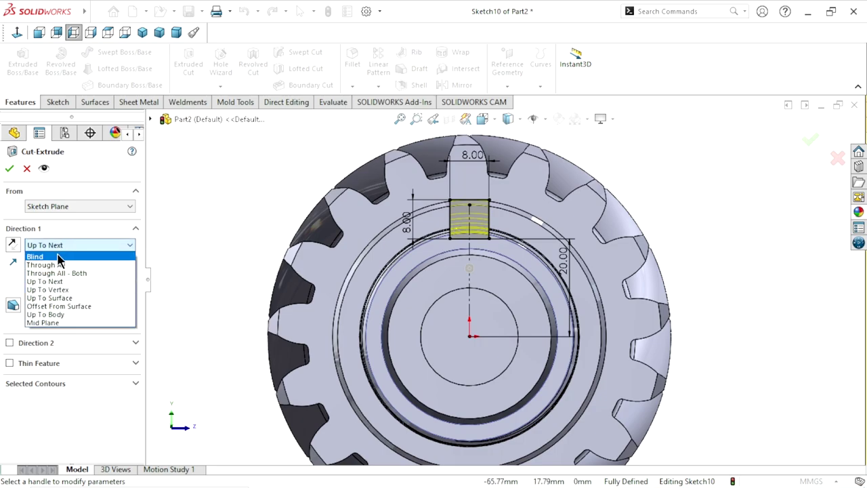
left_click(58, 252)
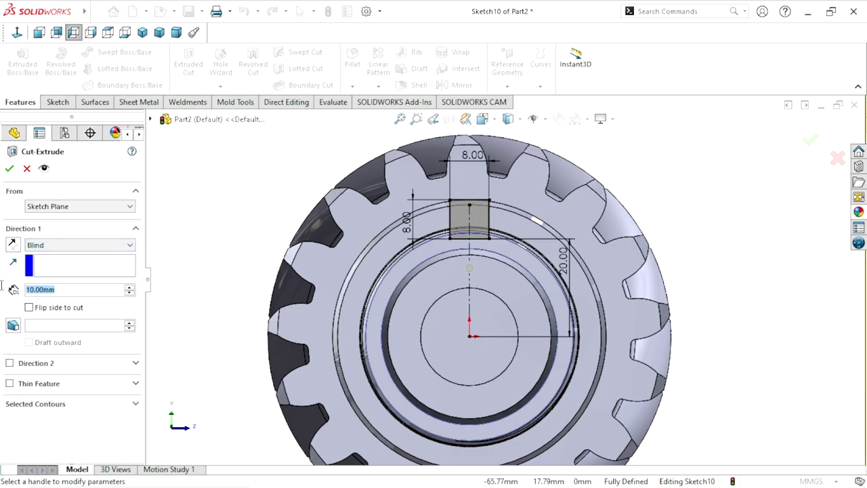
type("27")
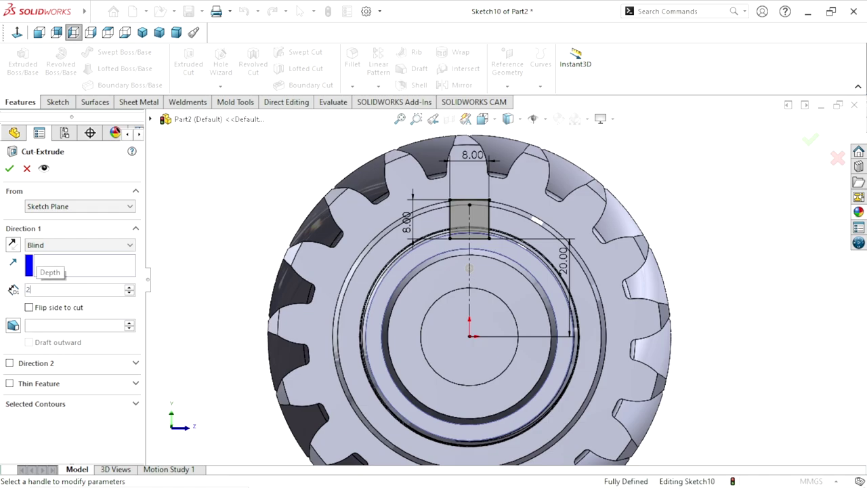
key("Return")
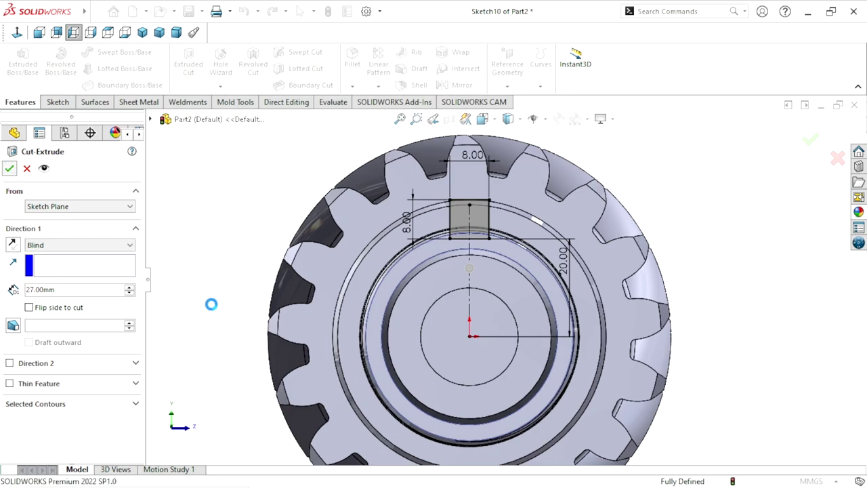
key("Return")
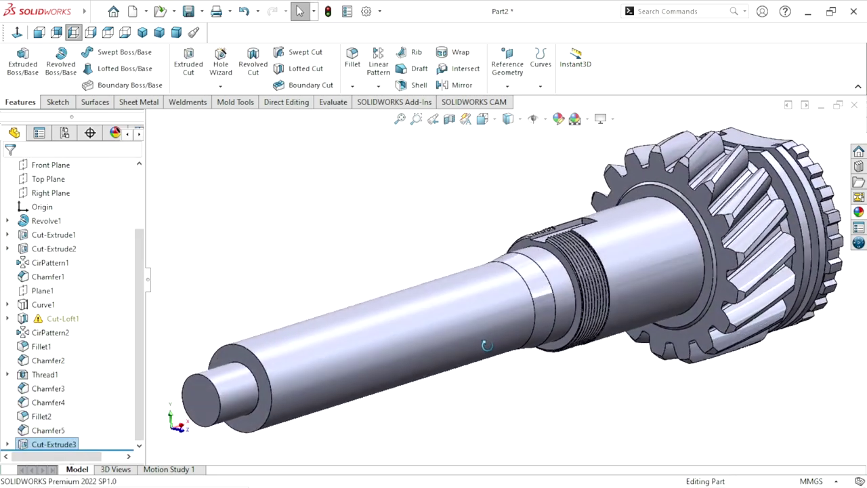
Zoom in on the keyway slot beside the thread.
scroll(629, 207, "down", 3)
scroll(605, 229, "down", 3)
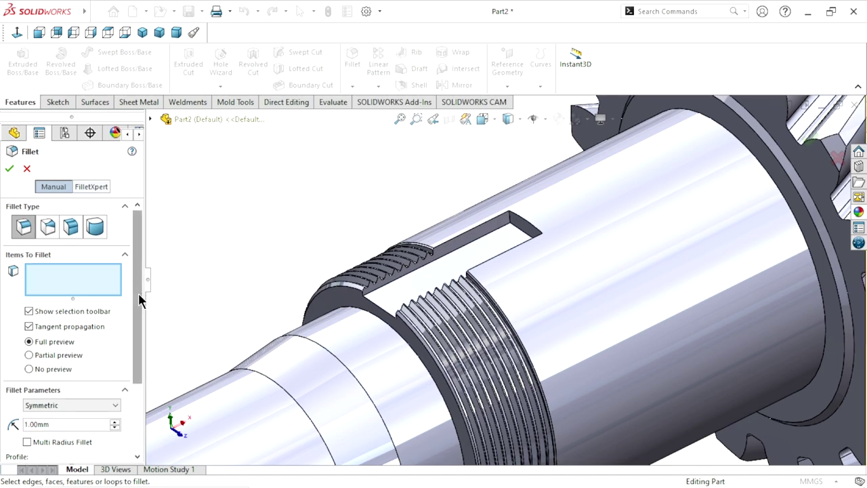
Fillet the keyway's end edge asymmetrically with distances 10 mm and 3 mm.
scroll(139, 291, "down", 3)
left_click(105, 332)
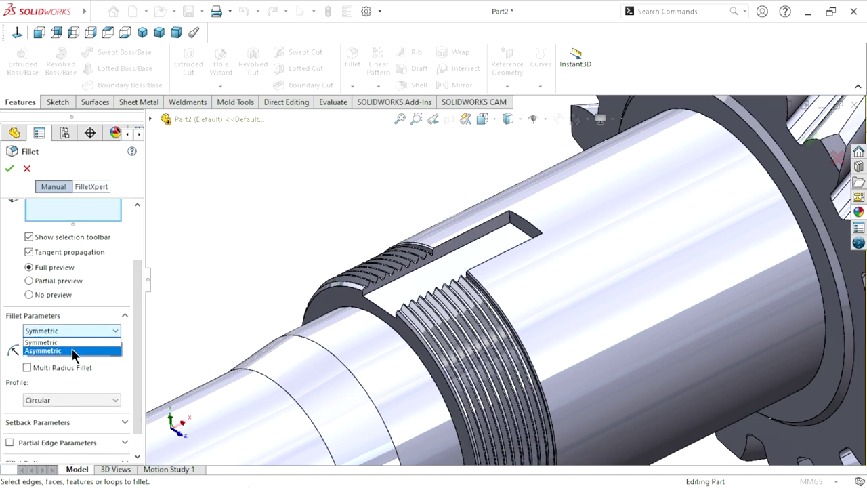
left_click(54, 351)
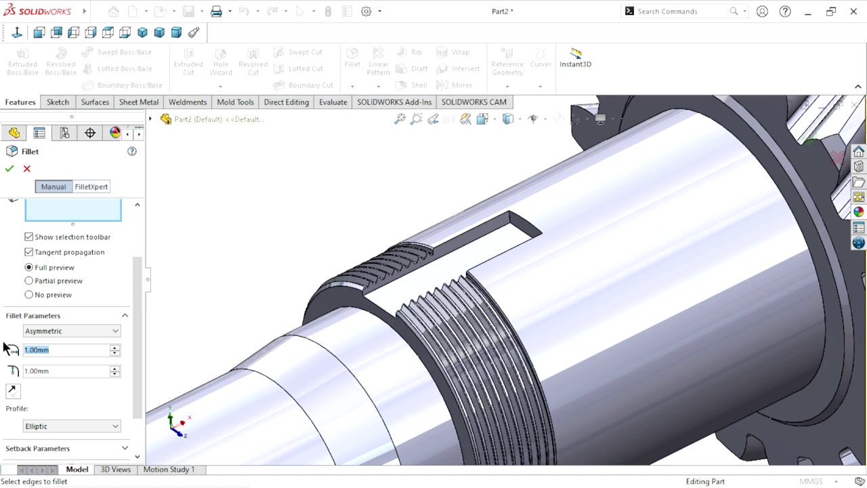
type("10")
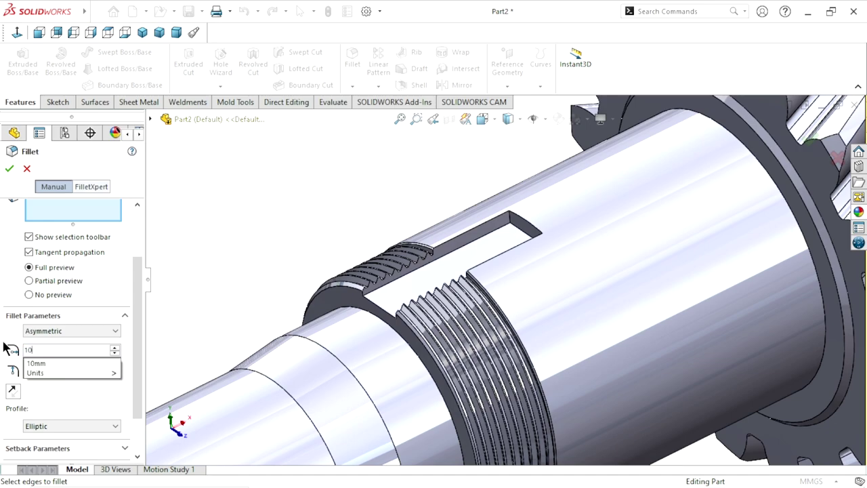
key("Return")
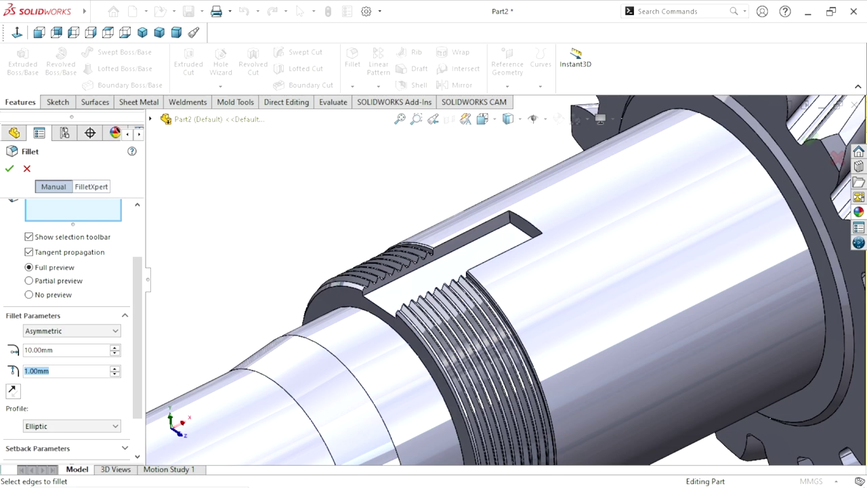
type("3")
key("Return")
scroll(514, 285, "down", 3)
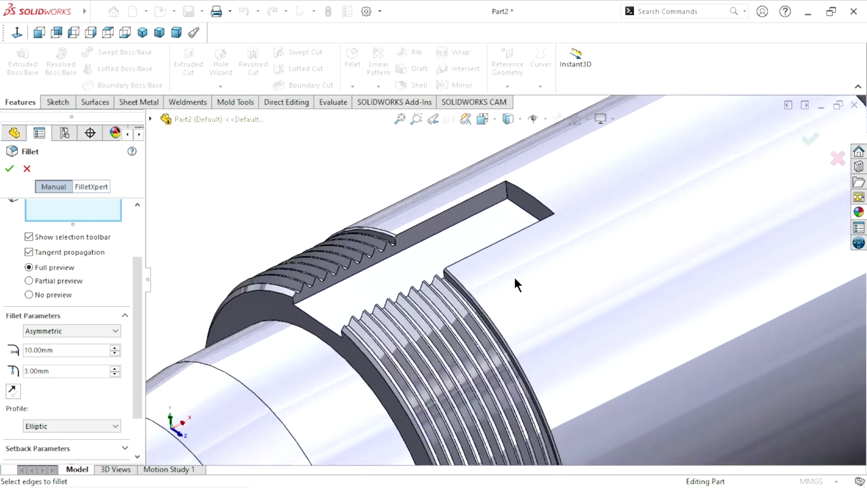
left_click(537, 209)
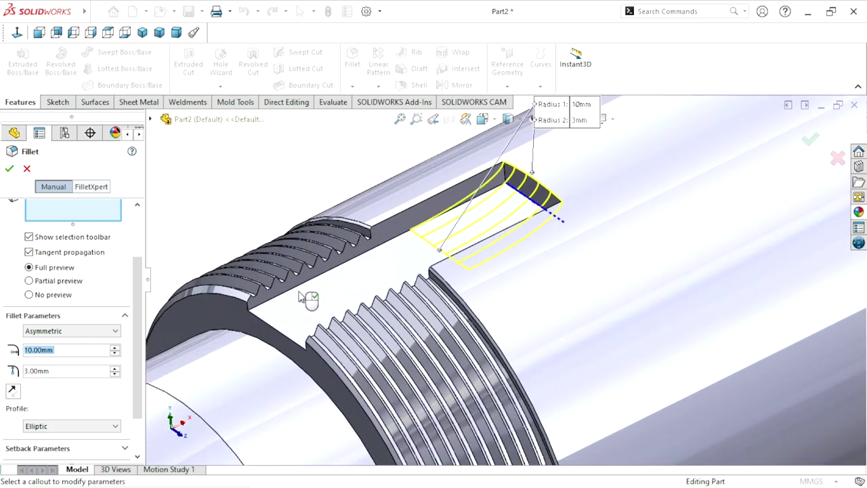
left_click(10, 169)
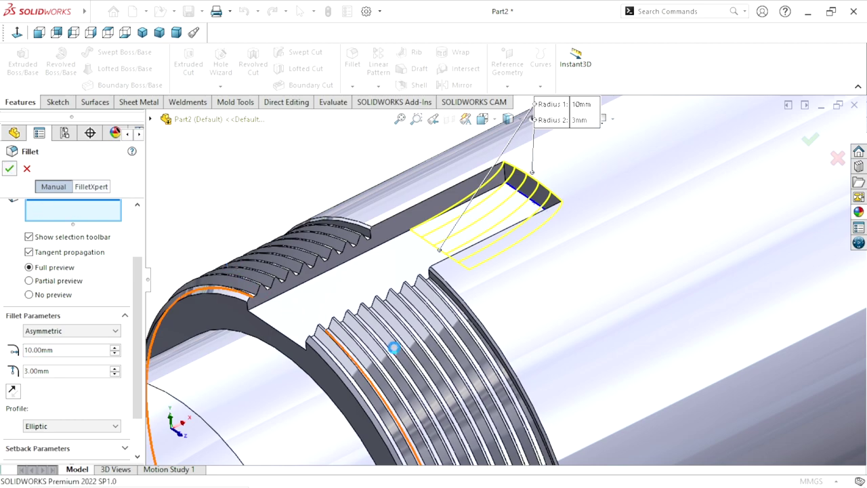
Orbit to view the gear face, then open Sketch11 on the Front Plane.
scroll(340, 270, "up", 5)
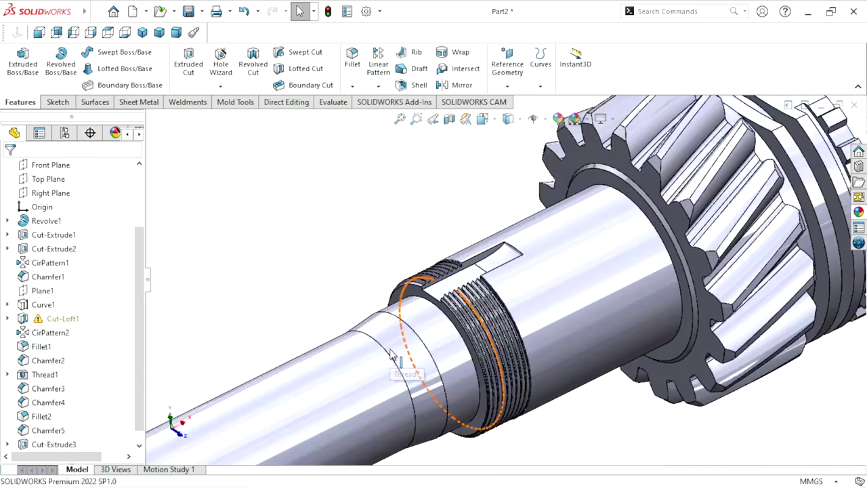
mouse_move(319, 319)
middle_mouse_down()
mouse_move(340, 348)
mouse_move(359, 348)
mouse_move(351, 300)
mouse_move(309, 264)
mouse_move(264, 302)
mouse_move(271, 350)
mouse_move(281, 319)
mouse_move(520, 337)
mouse_move(499, 332)
mouse_move(499, 342)
middle_mouse_up()
scroll(520, 337, "up", 3)
scroll(532, 325, "down", 3)
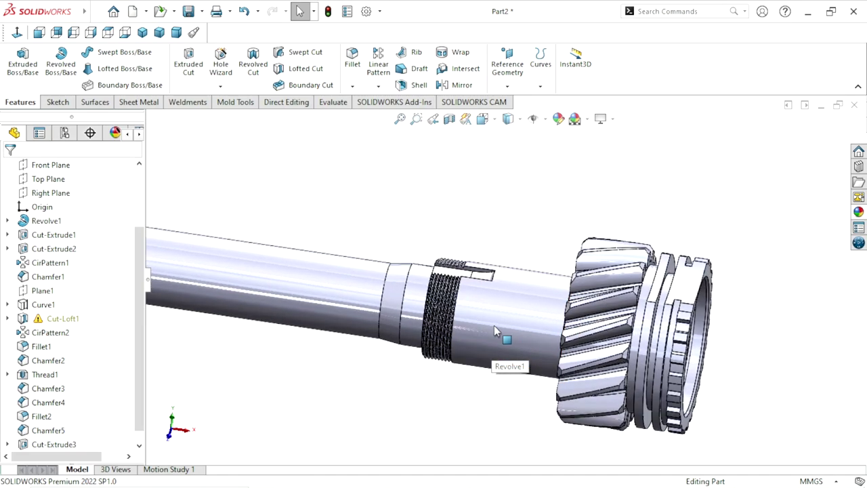
left_click(48, 276)
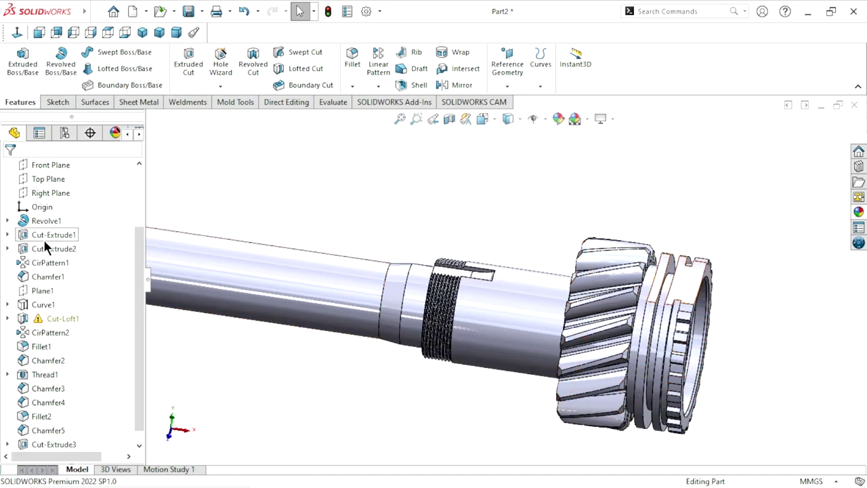
left_click(46, 164)
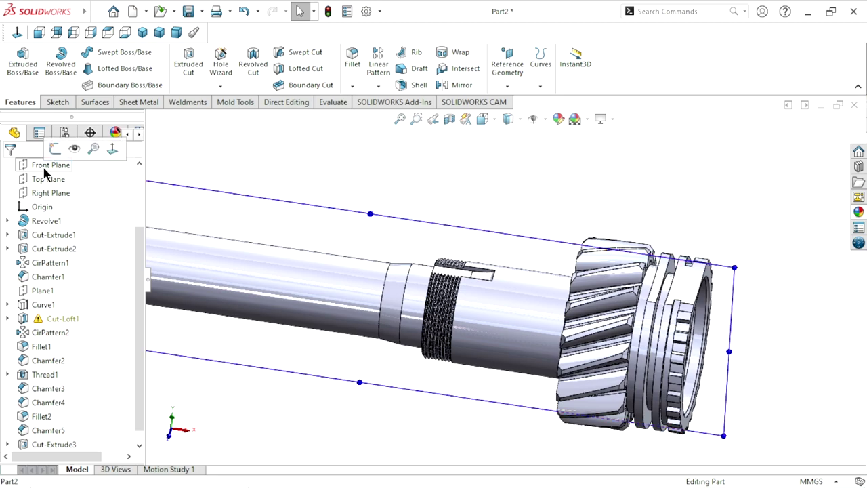
left_click(55, 149)
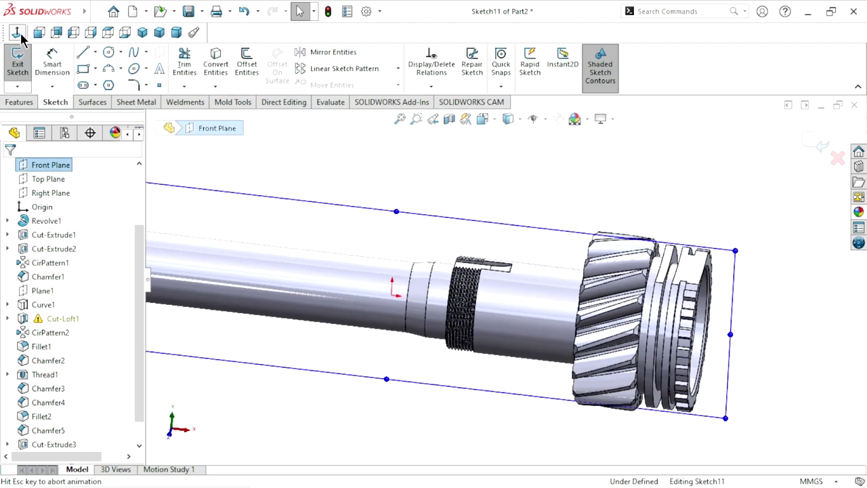
In front view, draw a vertical centerline from the shaft's bottom edge to its top edge.
key("ctrl+1")
left_click(582, 183)
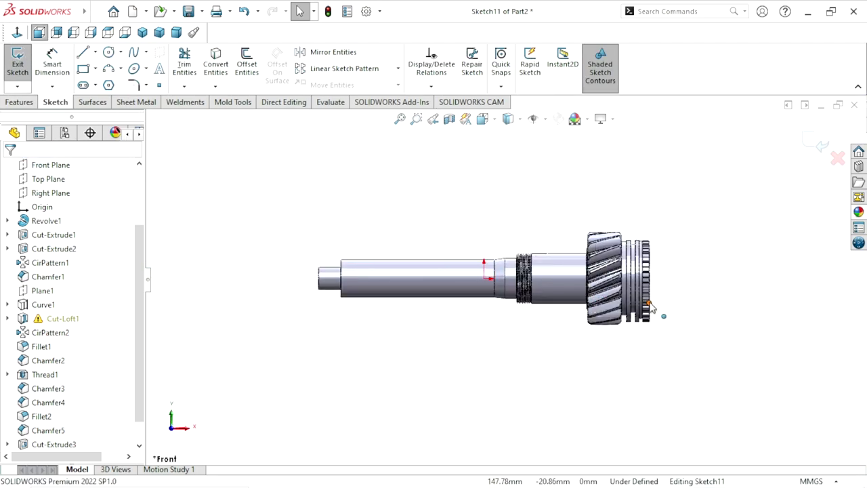
scroll(505, 261, "down", 2)
scroll(504, 260, "down", 3)
scroll(504, 261, "down", 2)
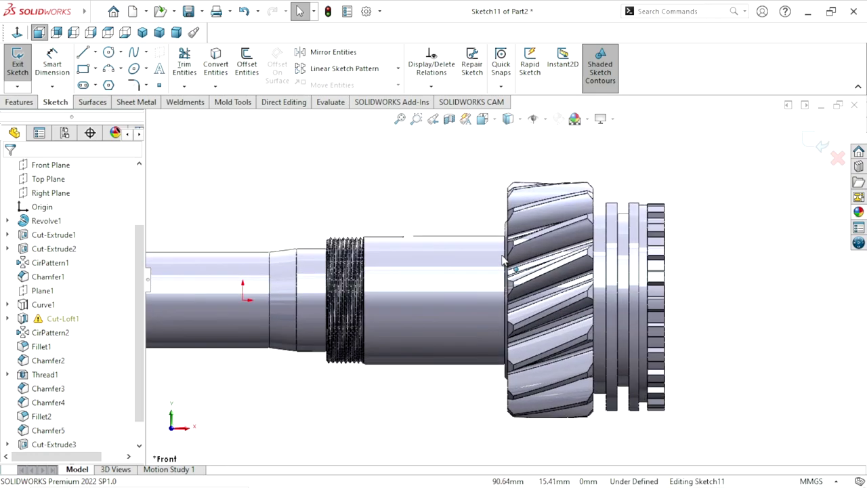
left_click(93, 49)
left_click(95, 84)
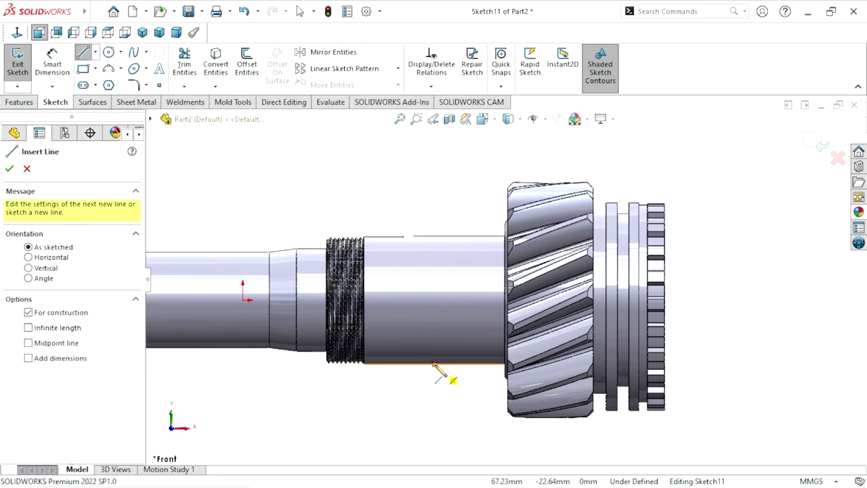
left_click(434, 364)
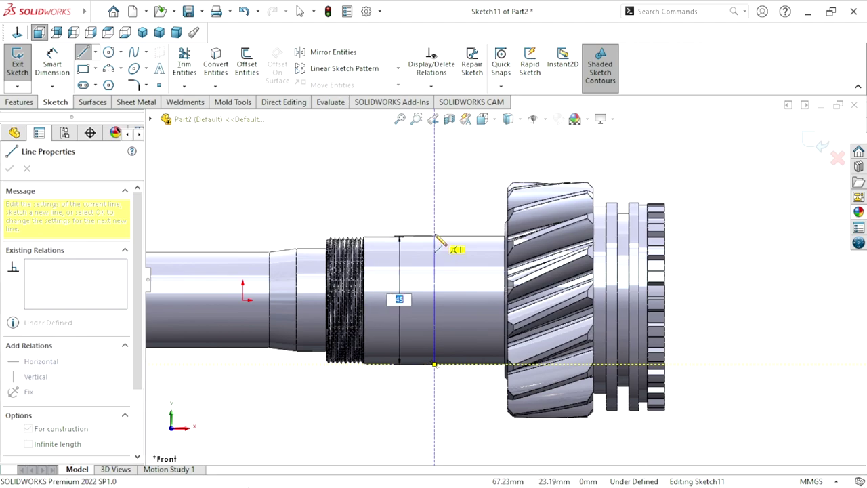
left_click(434, 237)
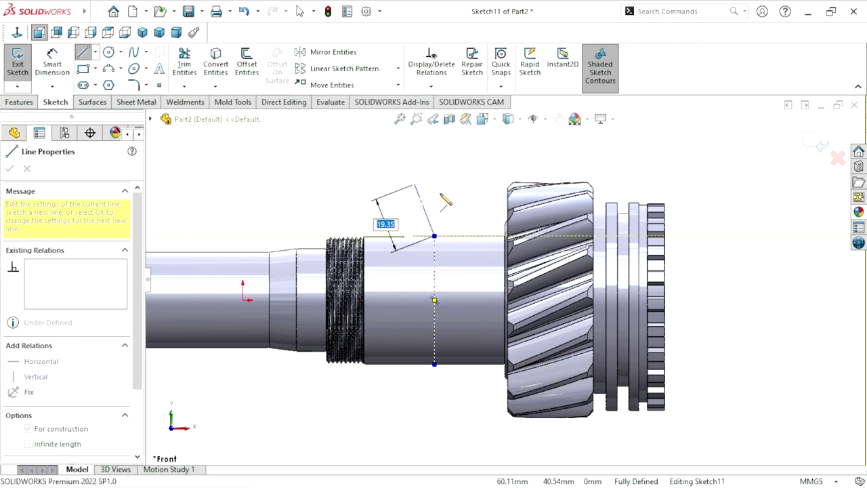
right_click(445, 196)
left_click(447, 194)
key("Escape")
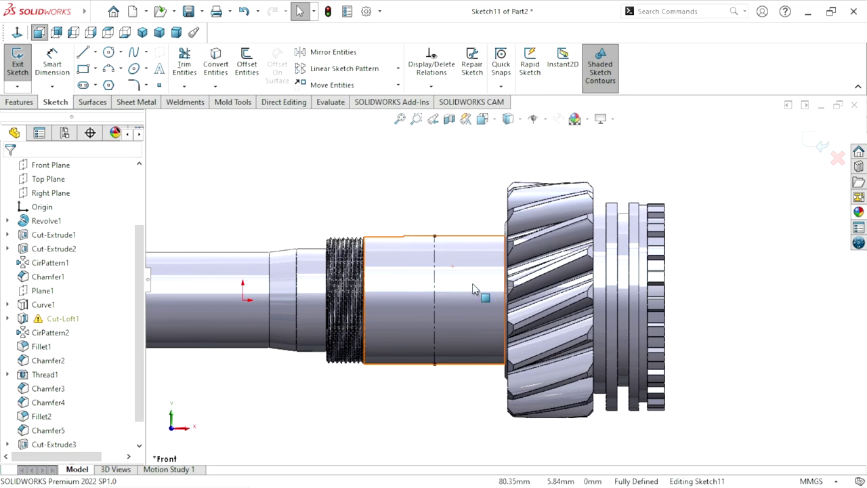
Draw a closed four-corner trapezoid above the shaft and select its two slanted sides.
left_click(85, 72)
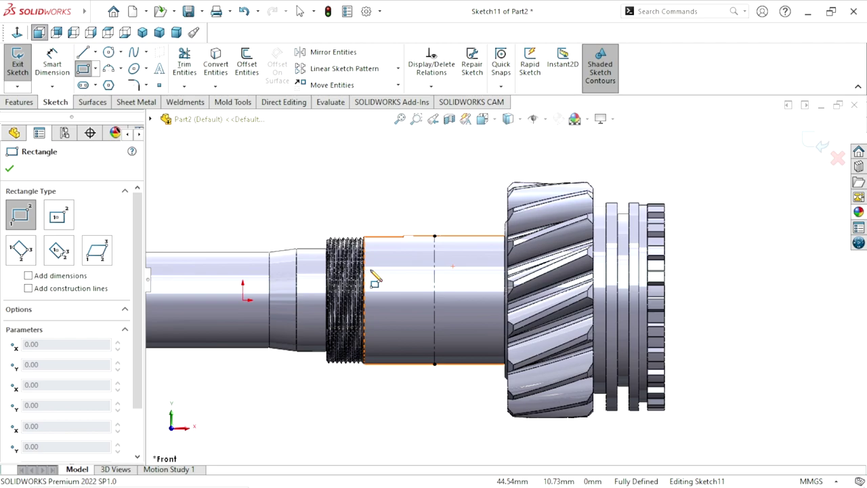
scroll(474, 271, "down", 1)
scroll(485, 272, "down", 1)
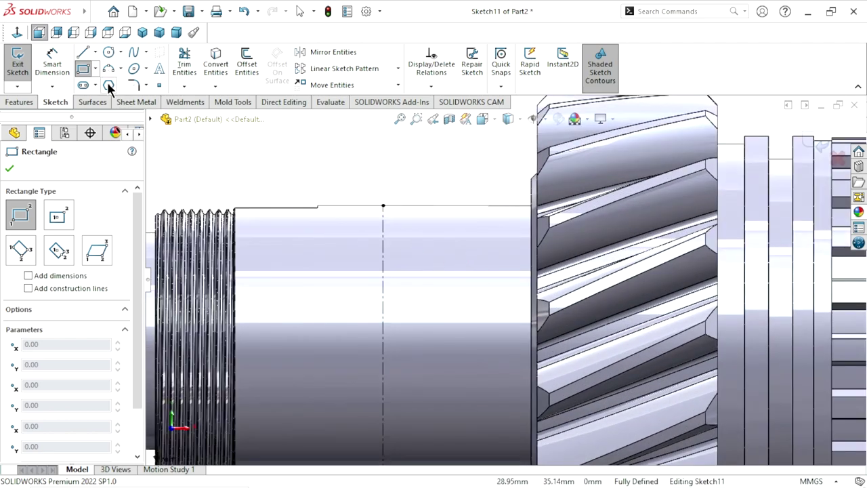
left_click(83, 52)
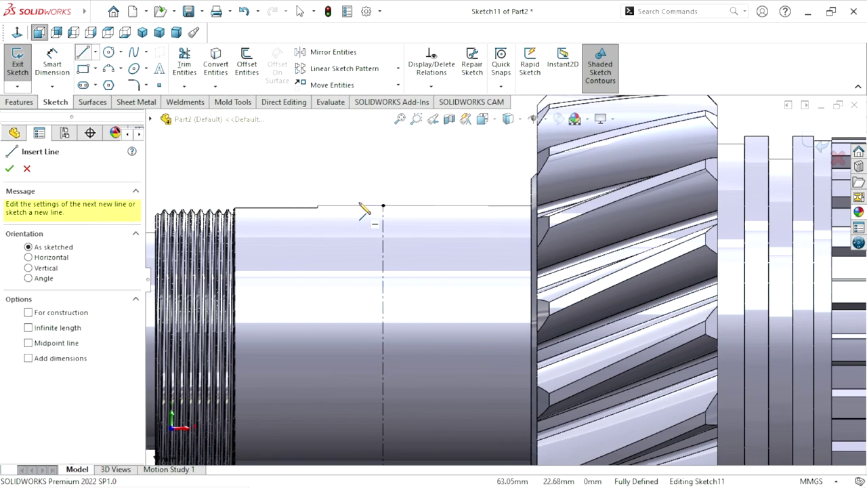
left_click(350, 150)
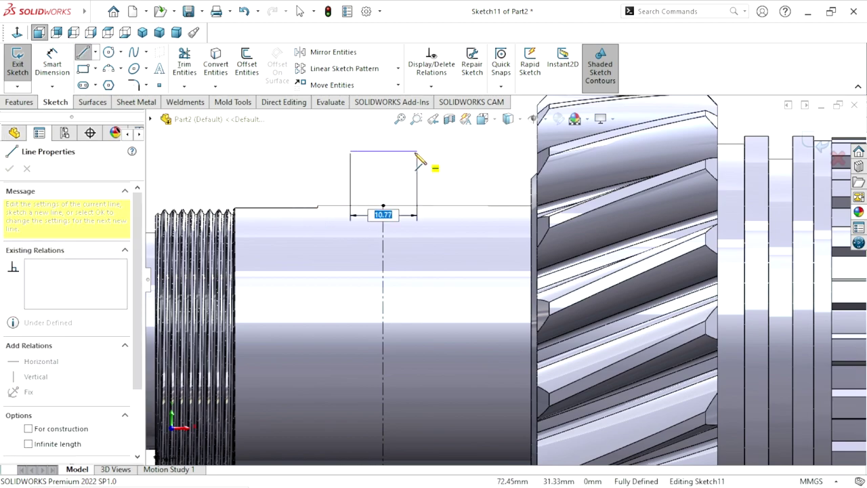
left_click(413, 150)
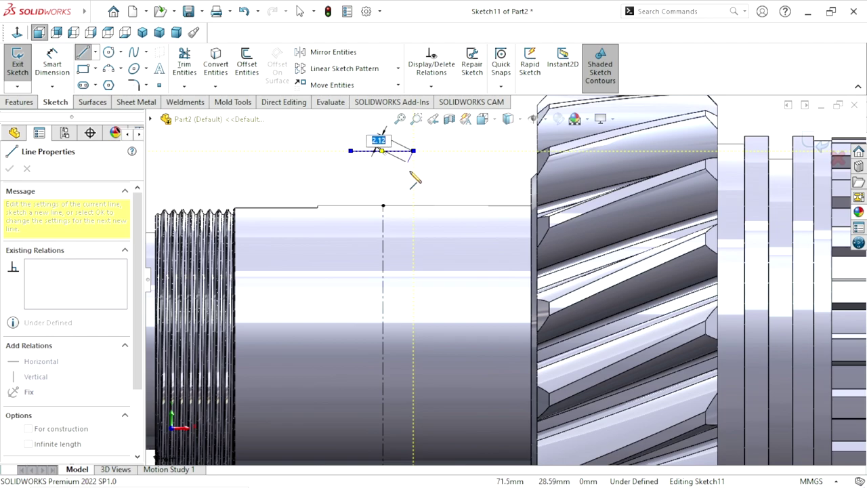
left_click(407, 169)
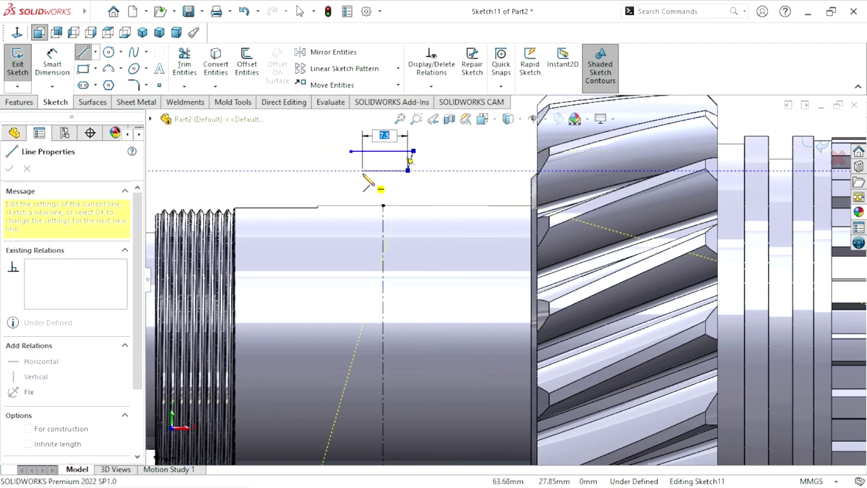
left_click(361, 169)
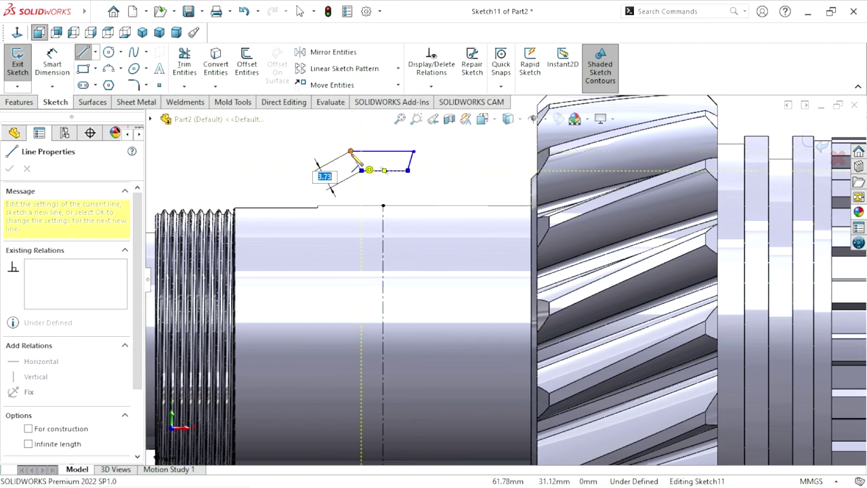
left_click(350, 150)
right_click(296, 149)
left_click(316, 149)
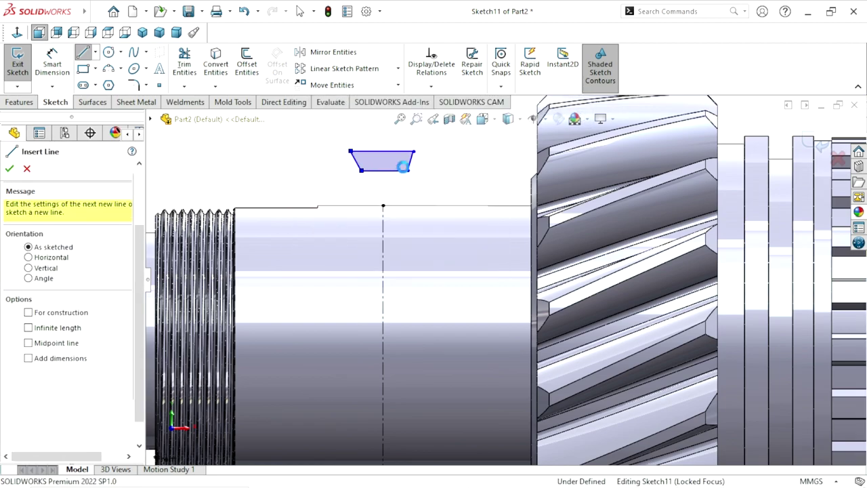
scroll(379, 142, "down", 3)
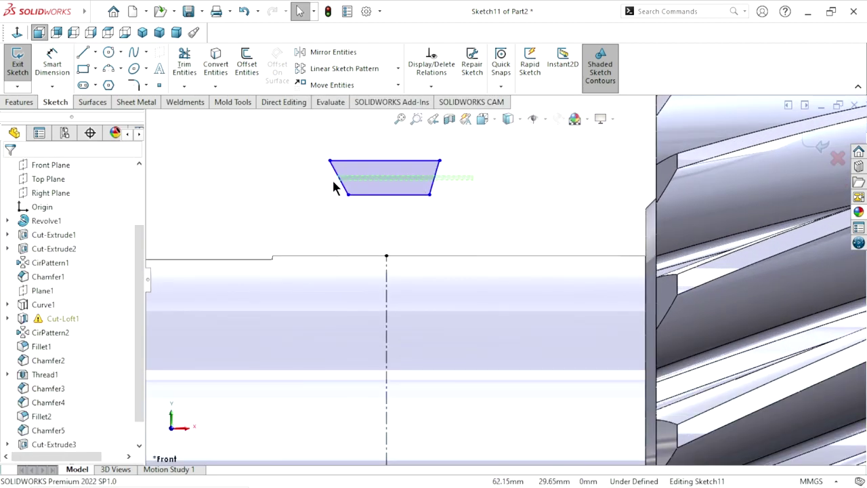
left_click_drag(318, 182, 318, 183)
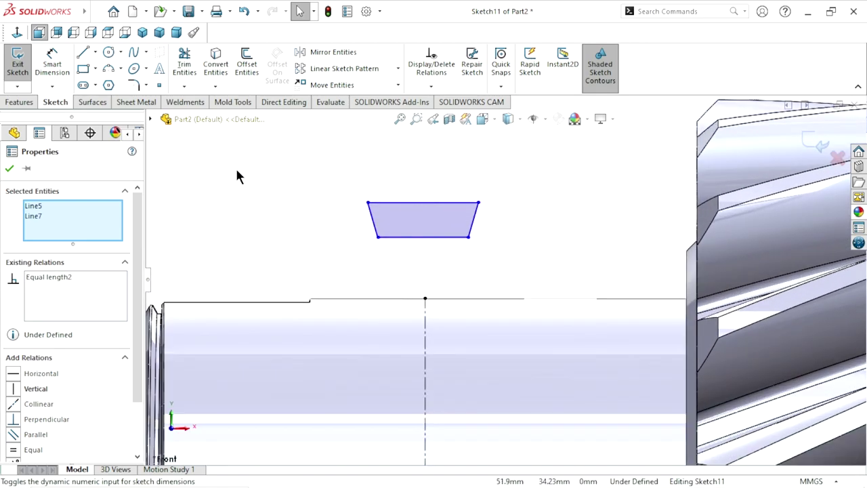
Dimension the trapezoid's top edge to 5 and its bottom edge to 4.50.
left_click(53, 65)
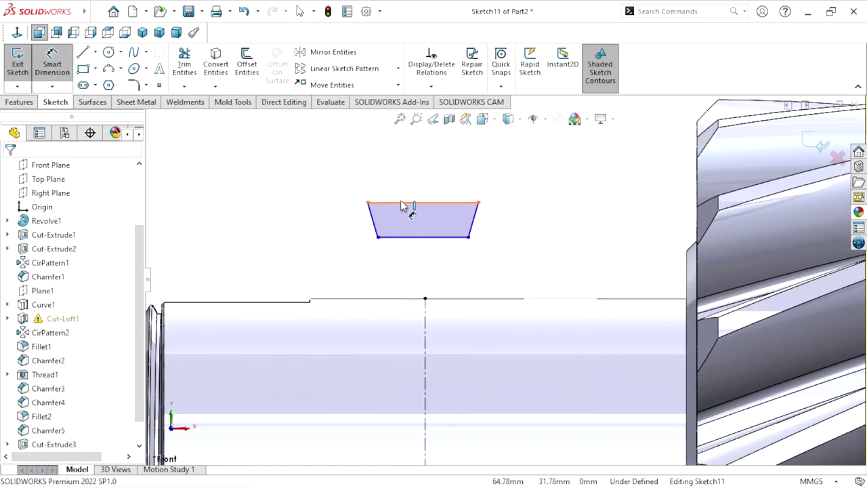
left_click(406, 202)
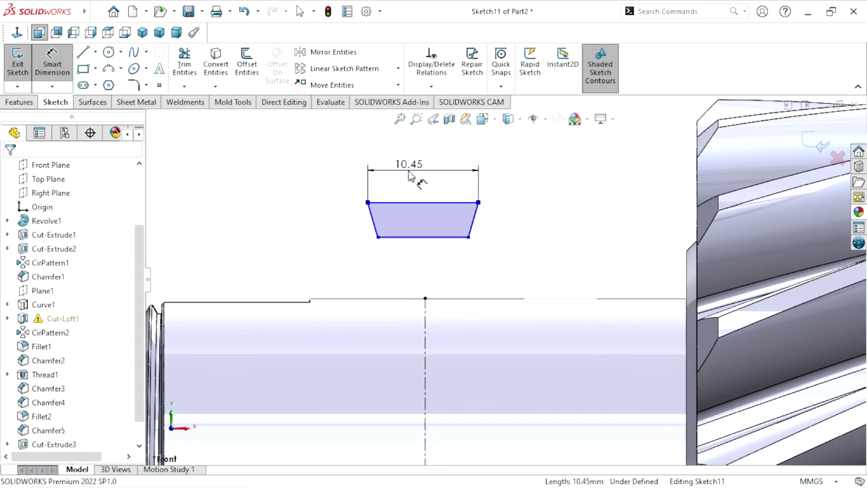
left_click(409, 175)
type("5")
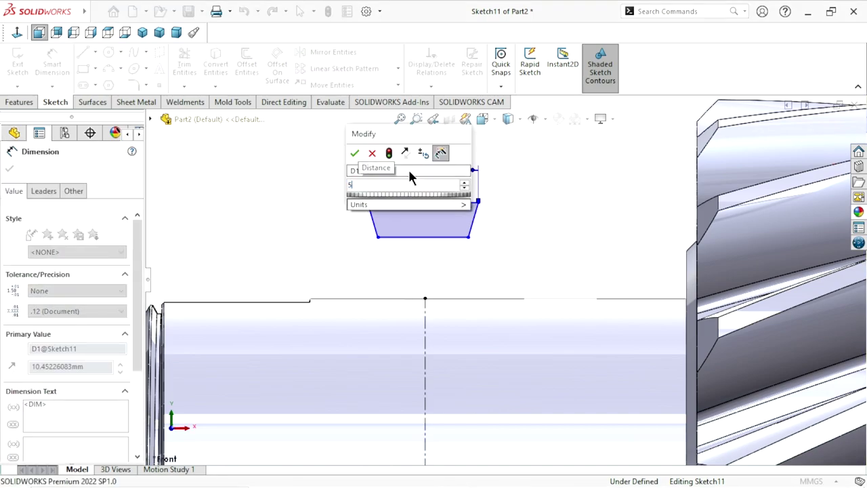
left_click(355, 155)
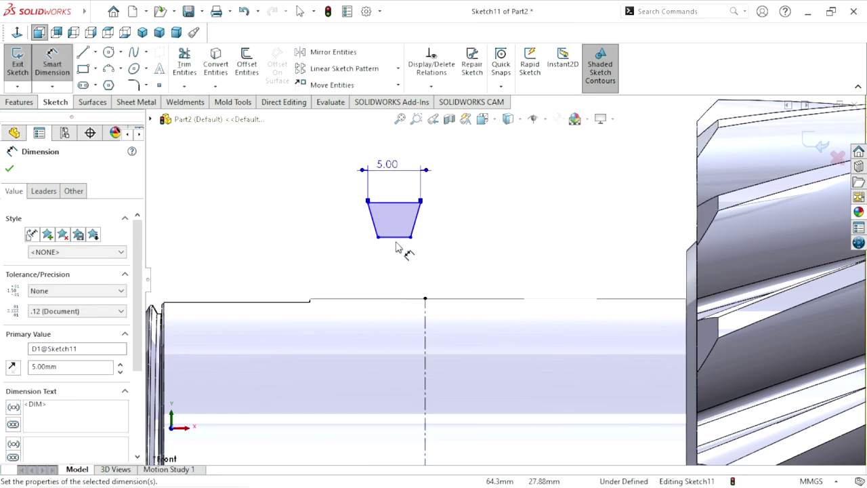
left_click(392, 268)
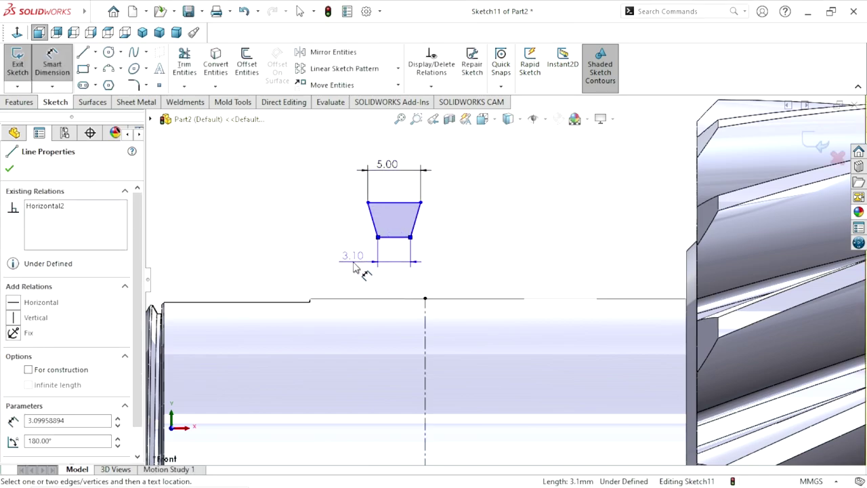
left_click(352, 268)
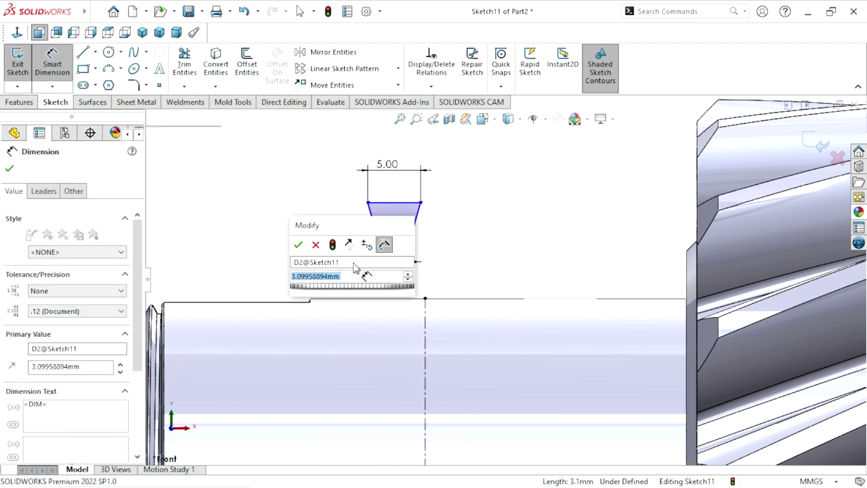
type("4.50")
key("Return")
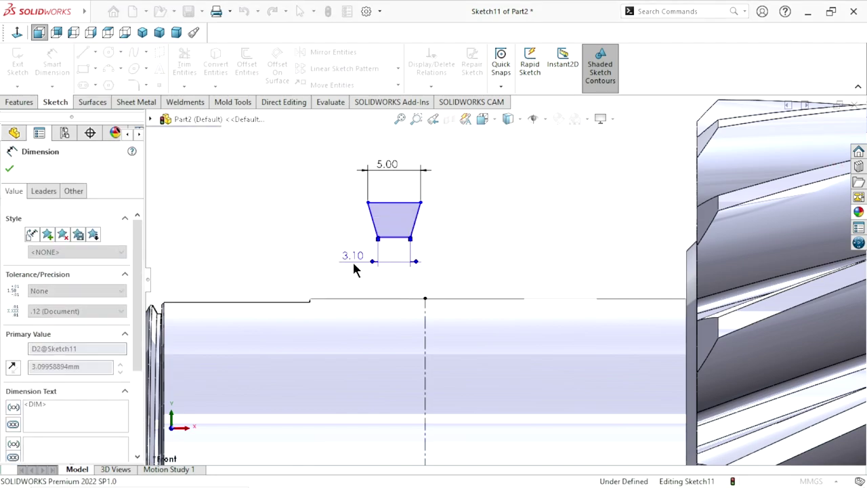
Set the trapezoid's height to 1 mm.
scroll(438, 254, "down", 1)
scroll(433, 249, "down", 1)
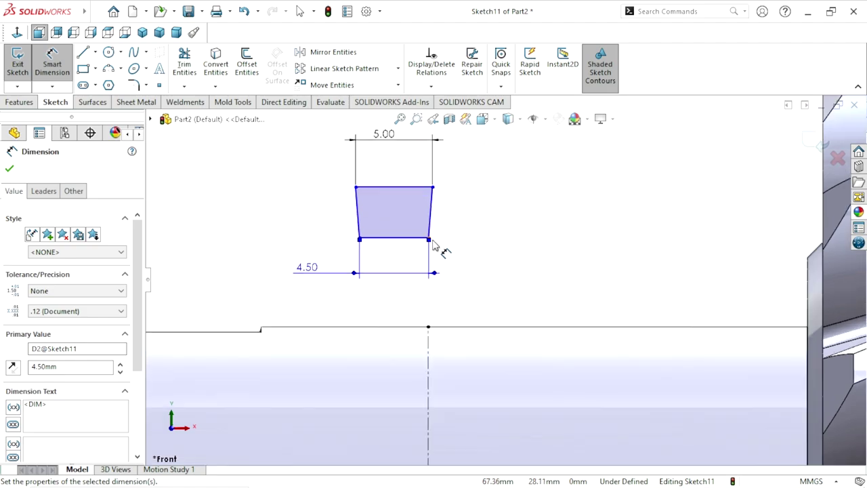
scroll(440, 240, "up", 1)
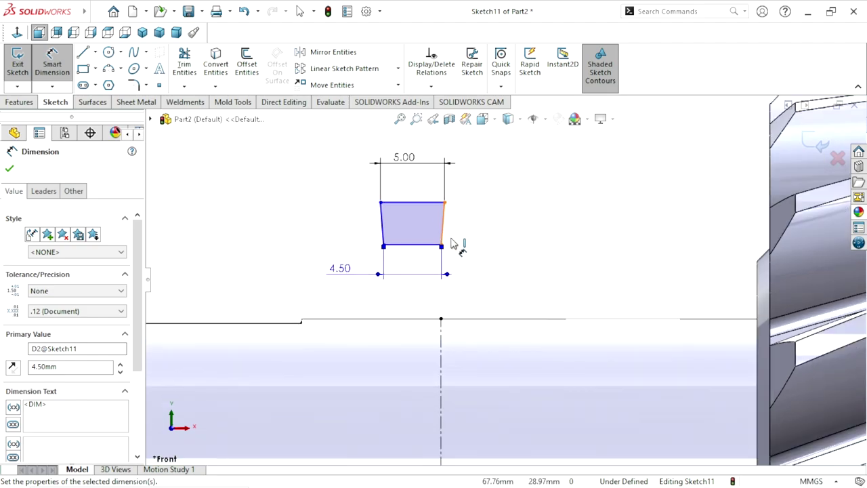
scroll(476, 321, "down", 1)
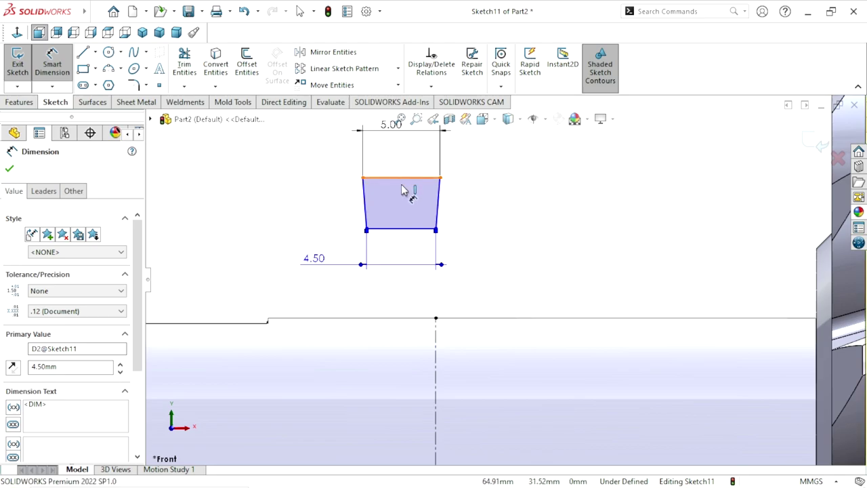
left_click(399, 230)
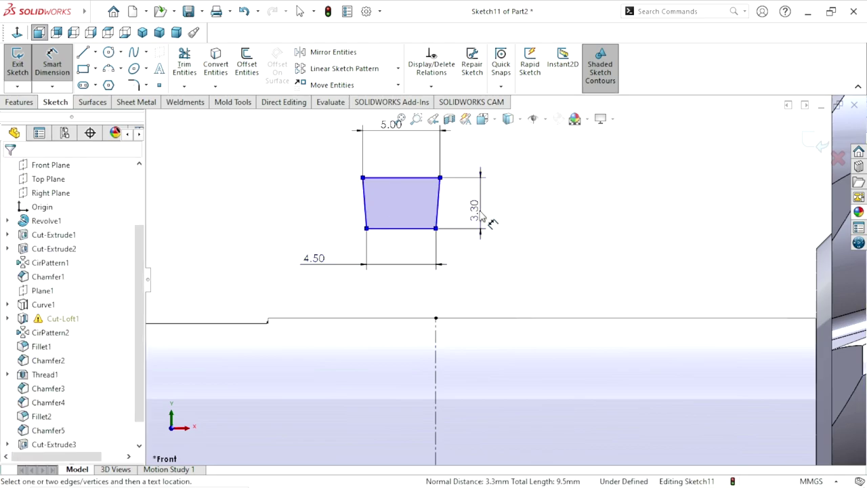
left_click(482, 217)
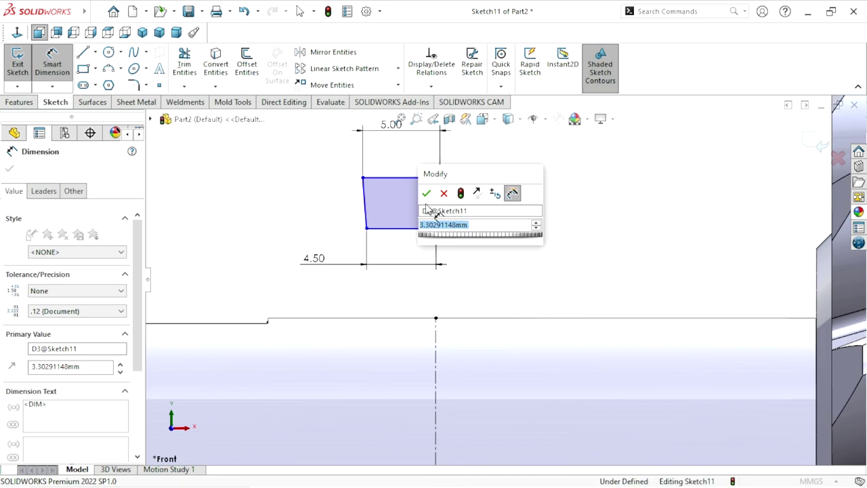
type("1")
key("Return")
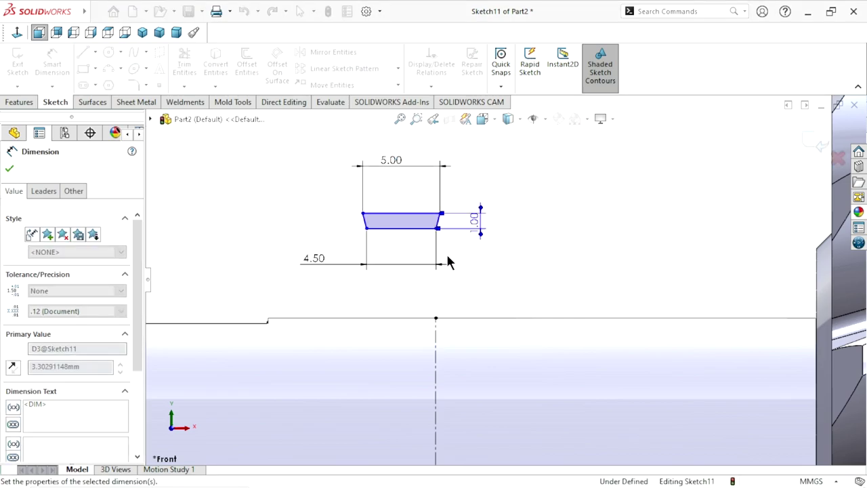
scroll(449, 271, "up", 5)
scroll(460, 251, "down", 3)
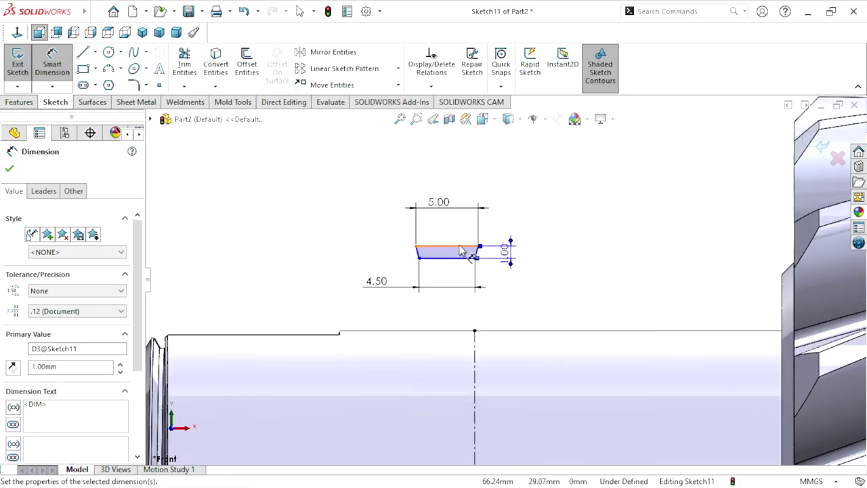
left_click(10, 169)
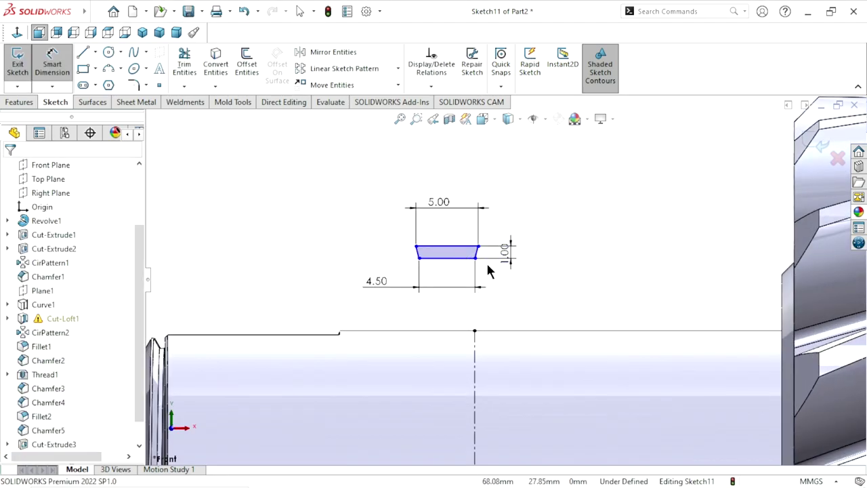
Dimension the trapezoid's top line 0.5 mm from the shaft's outer edge.
left_click(513, 344)
left_click(52, 64)
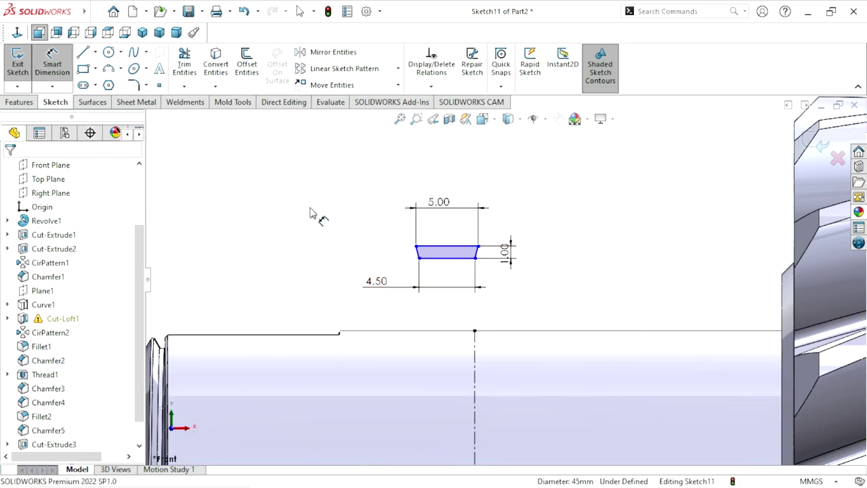
left_click(460, 247)
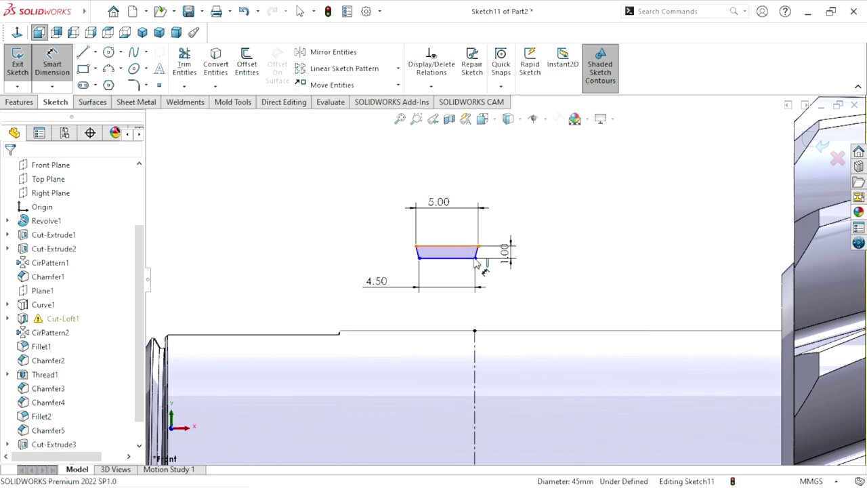
left_click(510, 330)
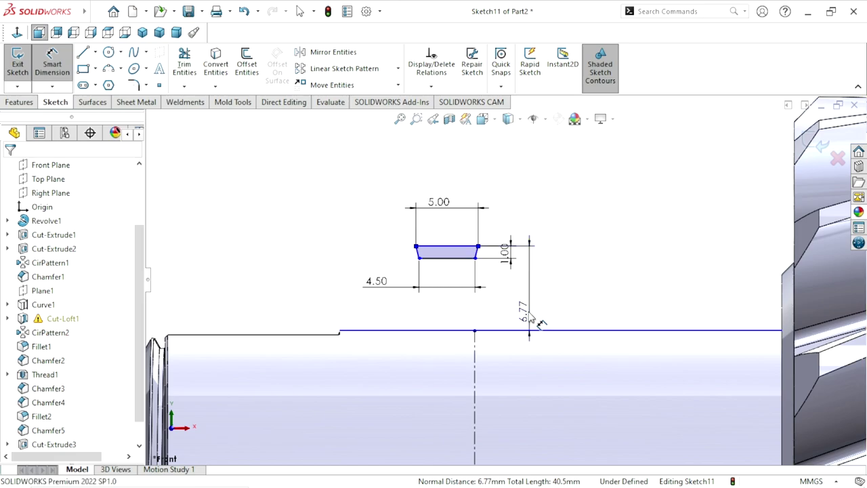
left_click(533, 317)
type(".5")
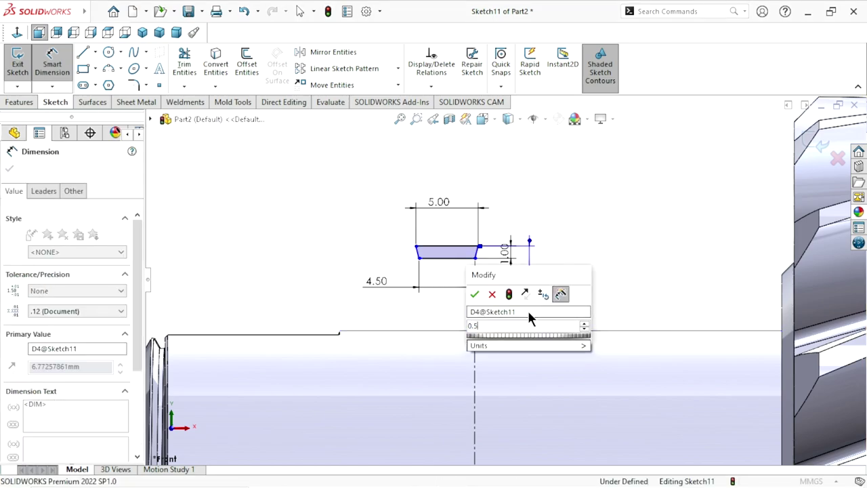
left_click(474, 293)
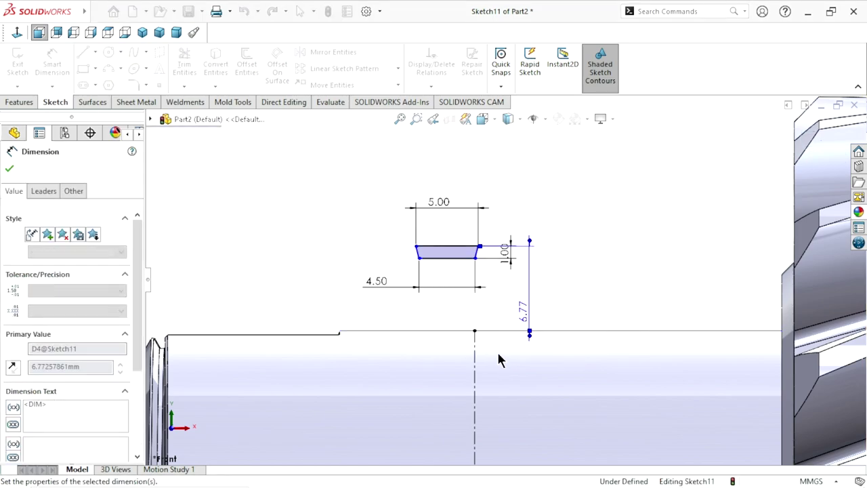
scroll(514, 369, "down", 2)
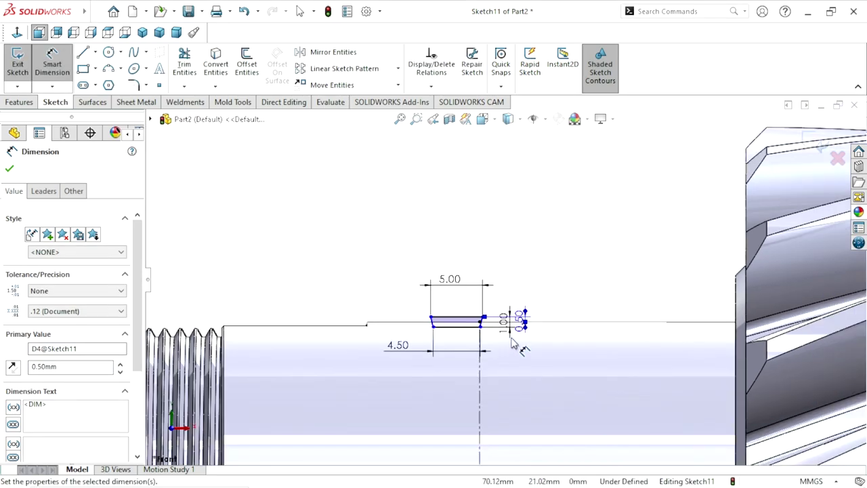
scroll(501, 352, "down", 3)
left_click(7, 170)
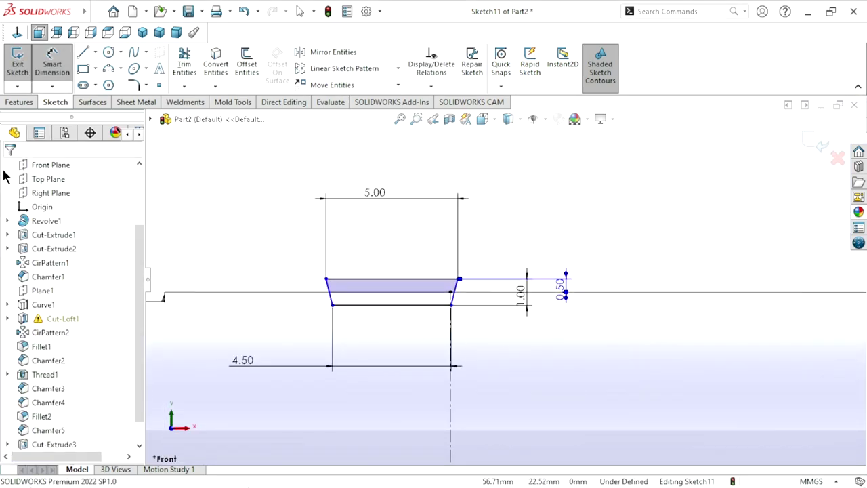
scroll(459, 367, "down", 2)
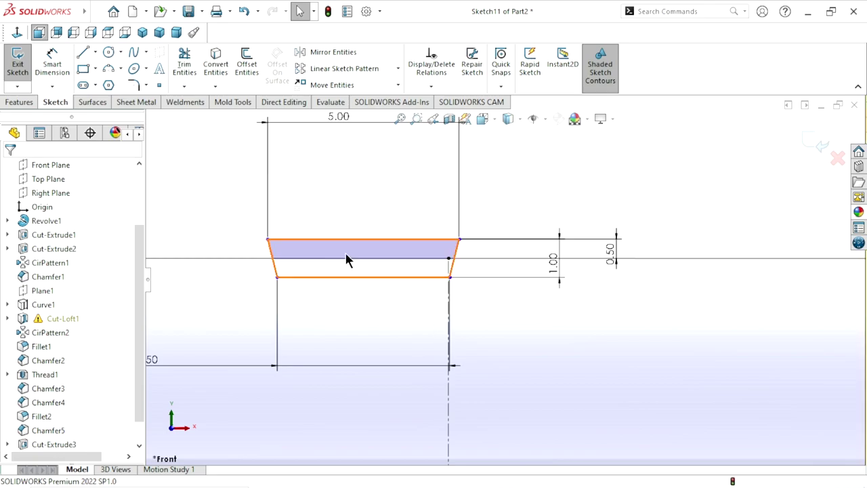
Make the trapezoid's two slanted sides symmetric about the centreline, fully defining Sketch11.
left_click_drag(346, 253, 442, 266)
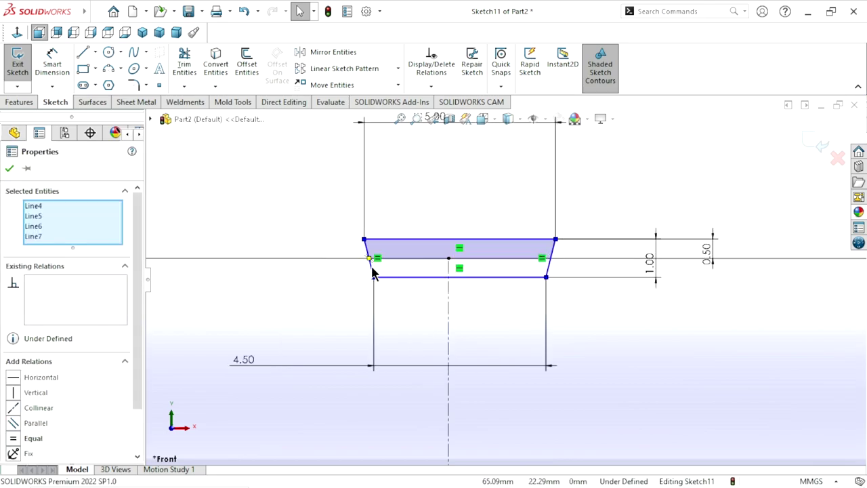
left_click(373, 272)
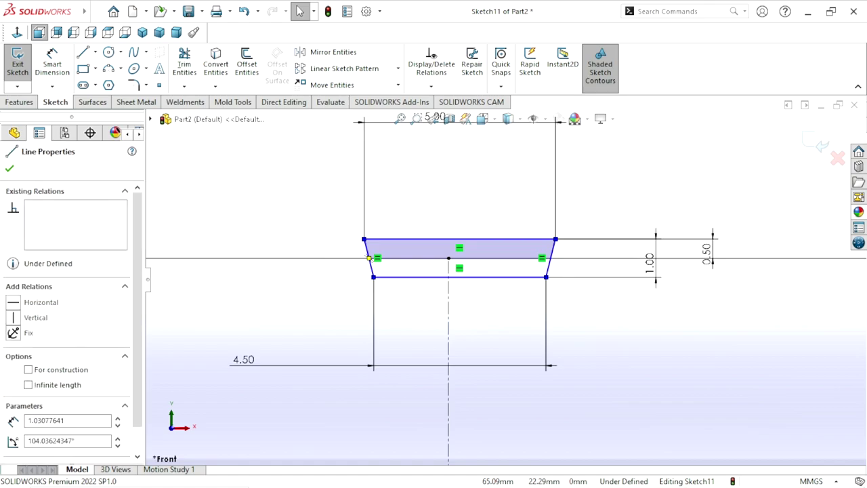
left_click(551, 269, "ctrl")
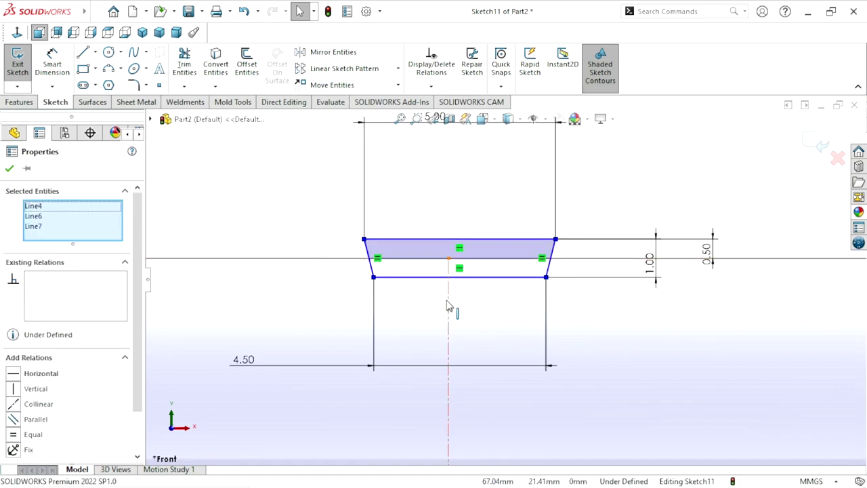
left_click(448, 303, "ctrl")
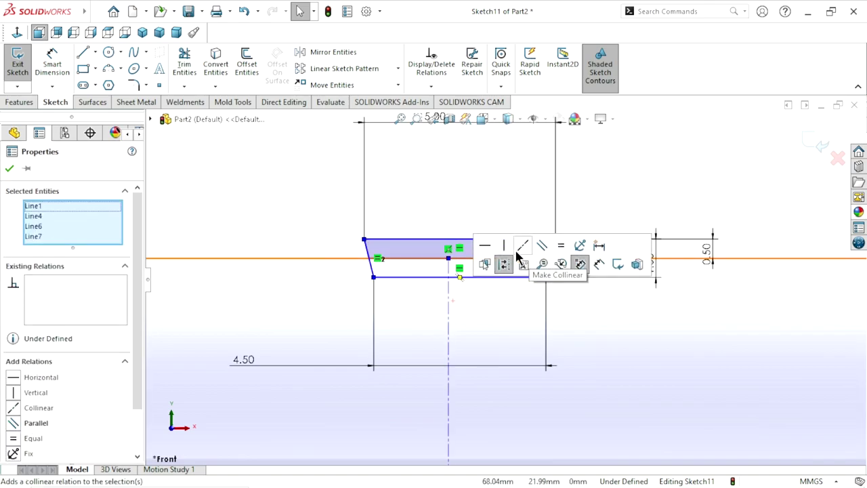
left_click(457, 221)
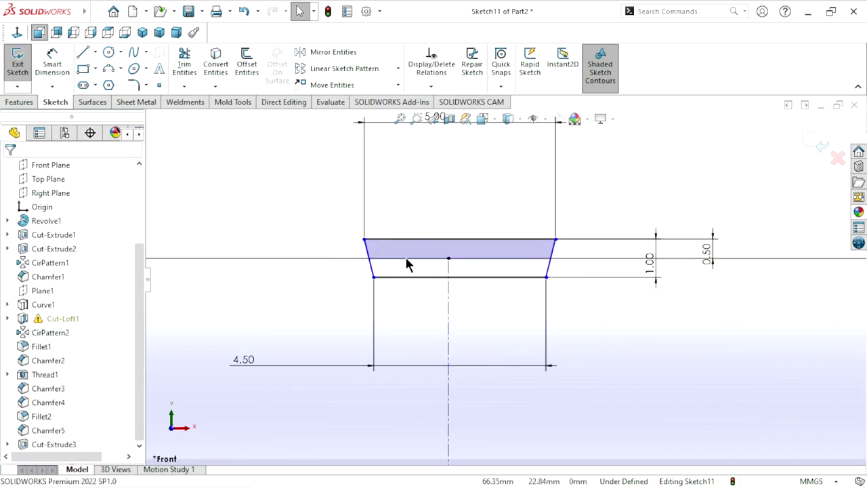
left_click(372, 272)
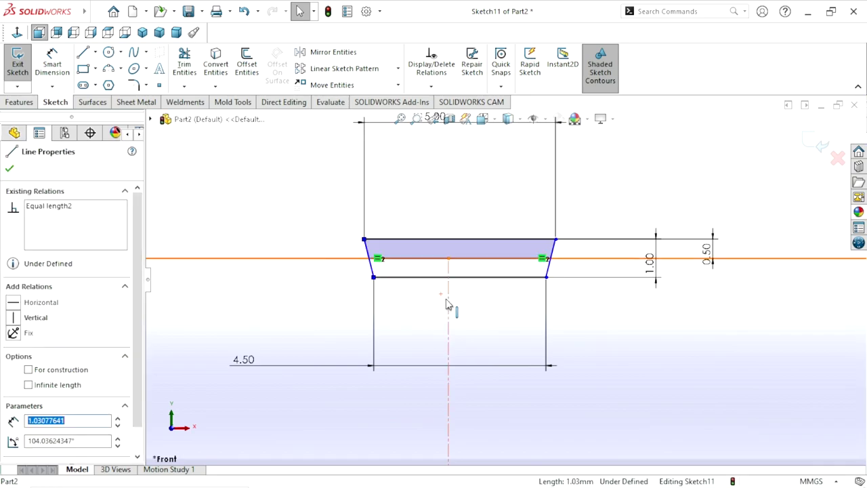
left_click(548, 269, "ctrl")
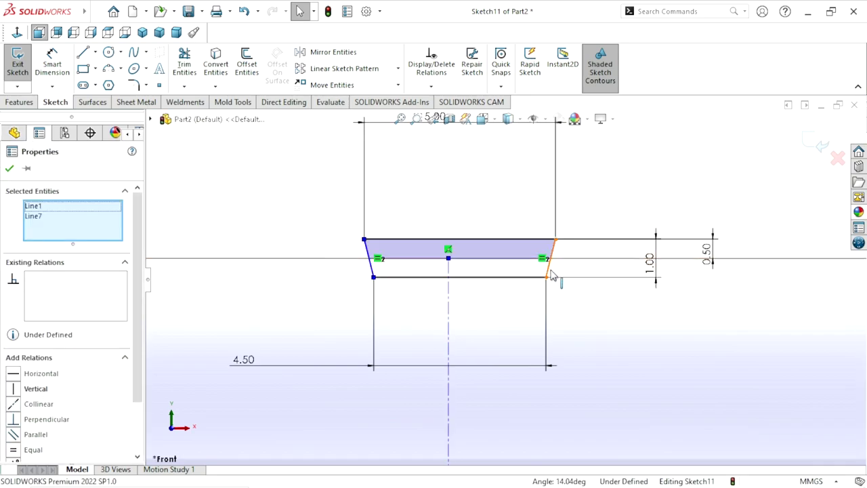
left_click(542, 276, "ctrl")
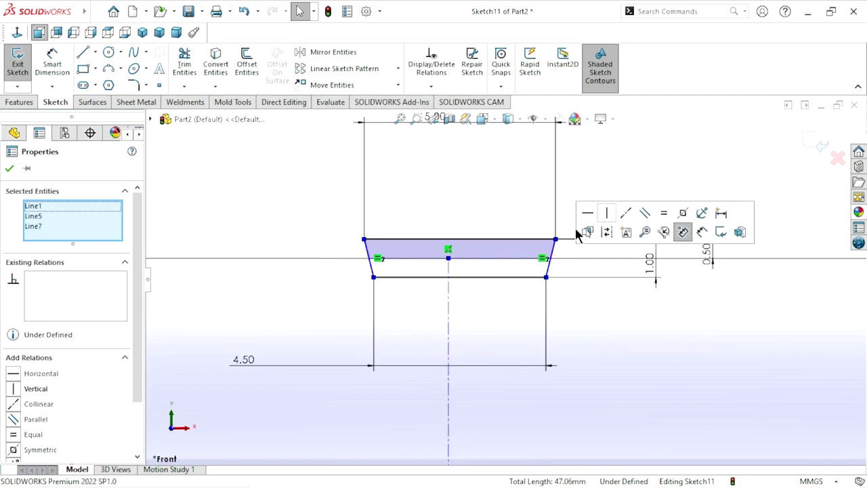
left_click(682, 214)
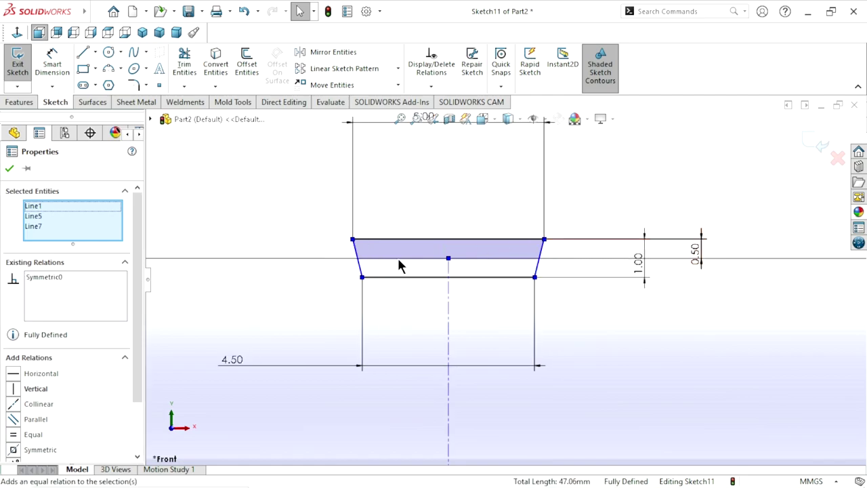
left_click(9, 168)
scroll(264, 247, "up", 3)
Draw a small rectangle above the shaft, just left of the thread.
scroll(341, 318, "up", 2)
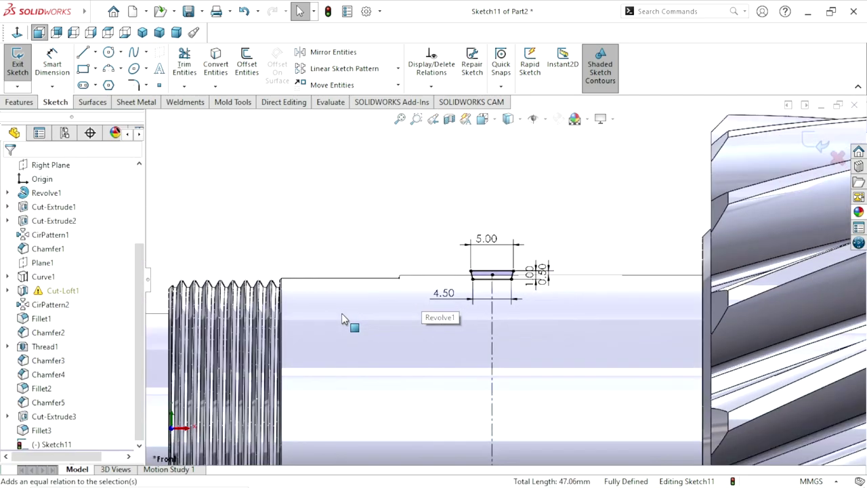
scroll(341, 318, "up", 1)
scroll(315, 334, "up", 1)
scroll(375, 328, "up", 1)
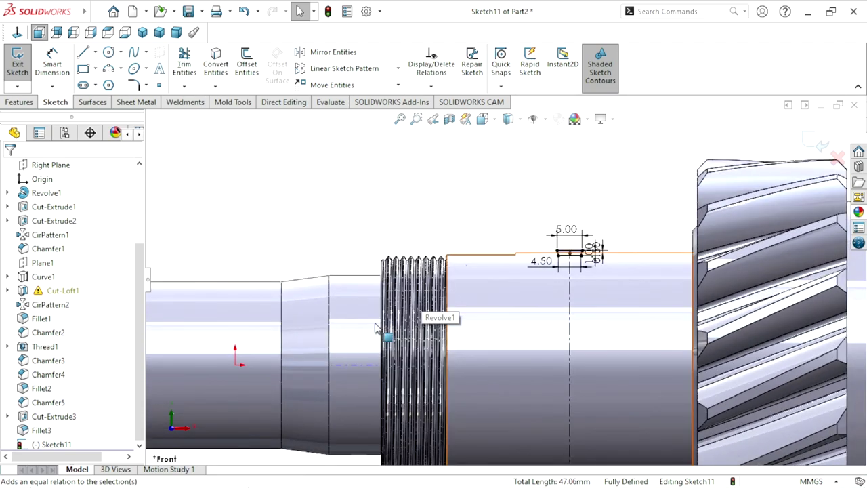
scroll(420, 304, "down", 1)
scroll(409, 281, "down", 1)
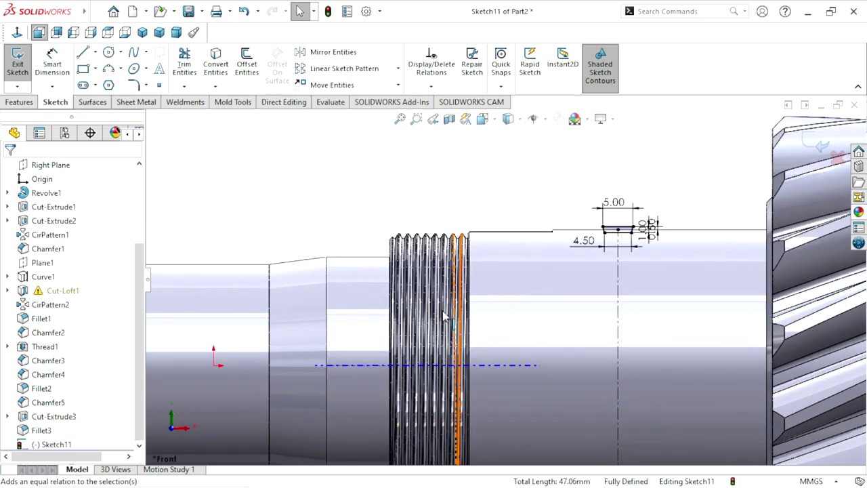
scroll(408, 278, "down", 1)
scroll(406, 281, "down", 1)
scroll(400, 298, "up", 1)
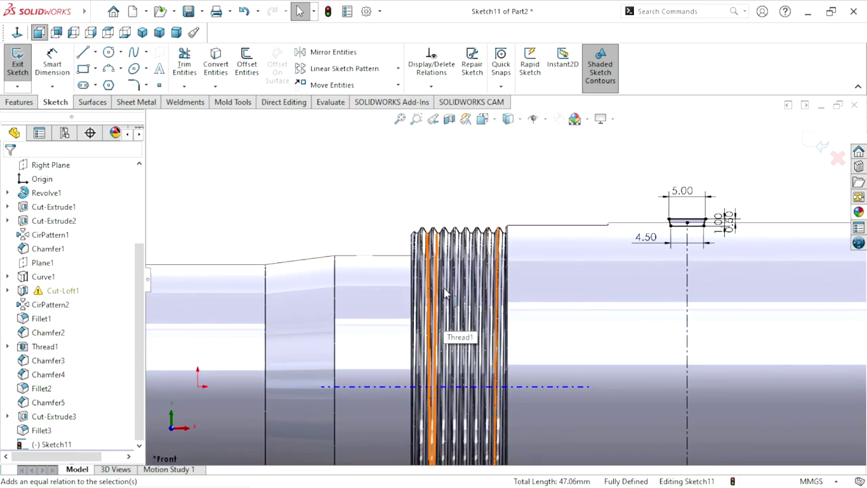
scroll(433, 292, "up", 1)
scroll(461, 290, "up", 1)
scroll(469, 287, "down", 2)
scroll(470, 286, "down", 1)
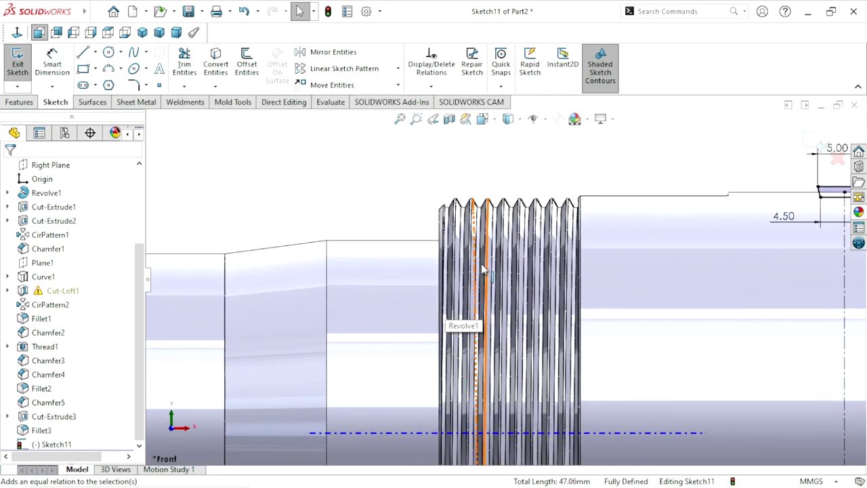
scroll(467, 284, "down", 1)
left_click(84, 69)
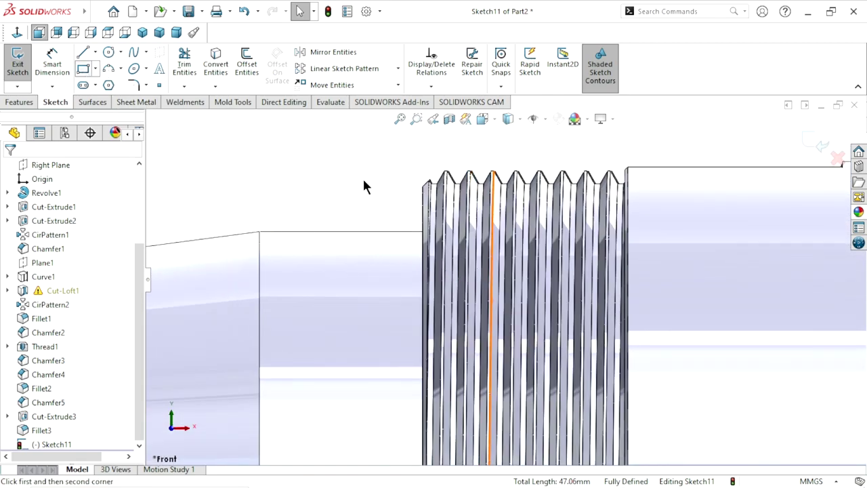
left_click(356, 170)
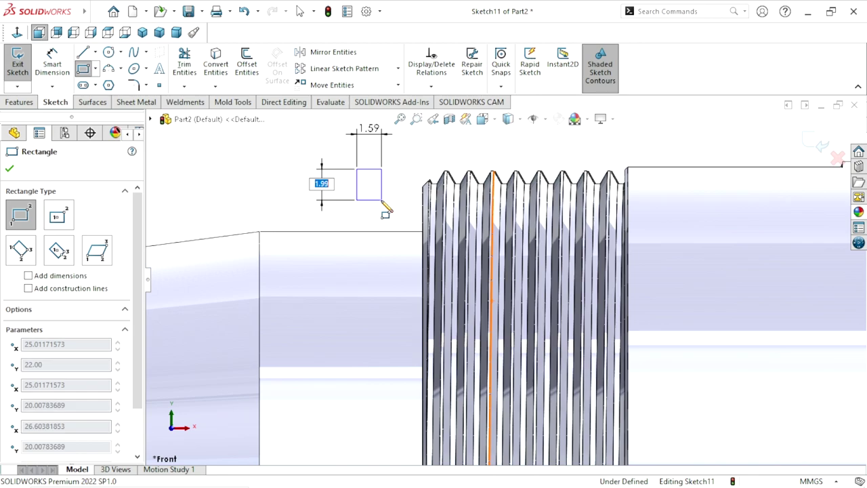
left_click(381, 201)
scroll(393, 217, "down", 1)
scroll(319, 182, "down", 1)
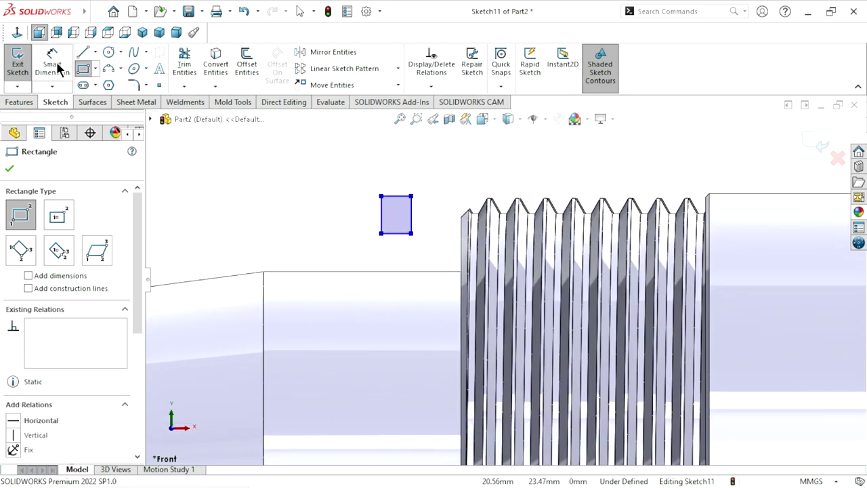
Dimension the rectangle 1.5 mm wide and 1 mm tall.
left_click(57, 67)
left_click(395, 196)
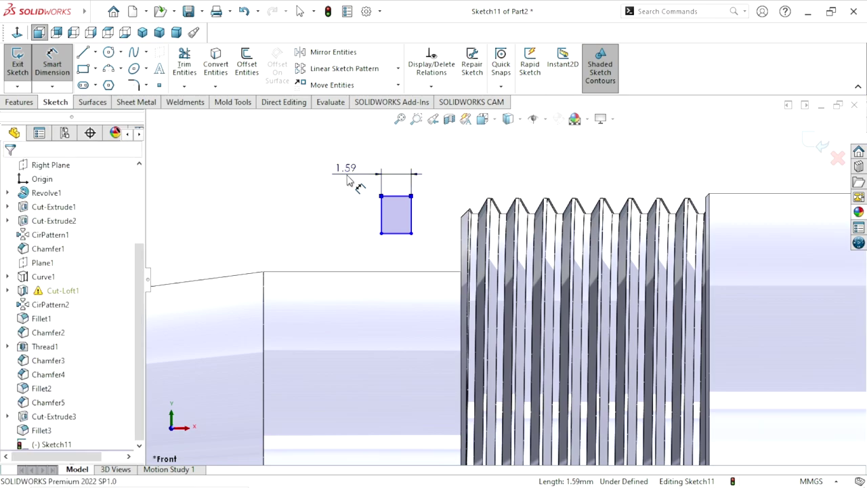
left_click(347, 180)
type("1.5")
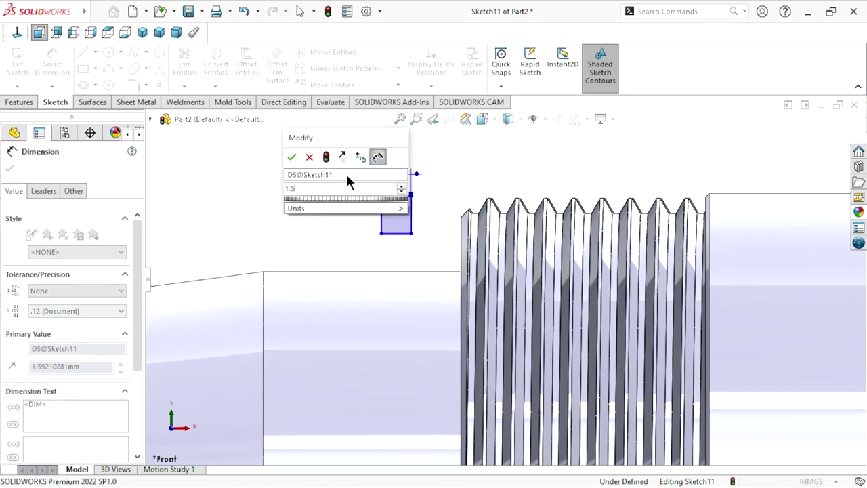
left_click(292, 157)
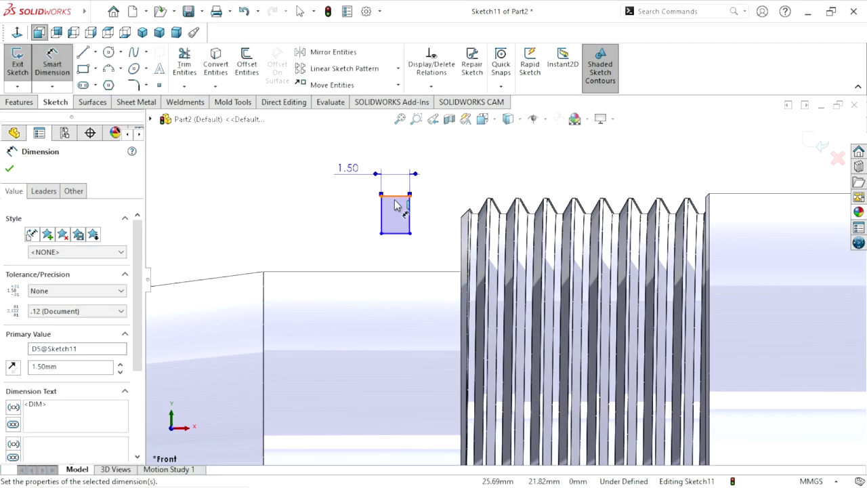
left_click(391, 233)
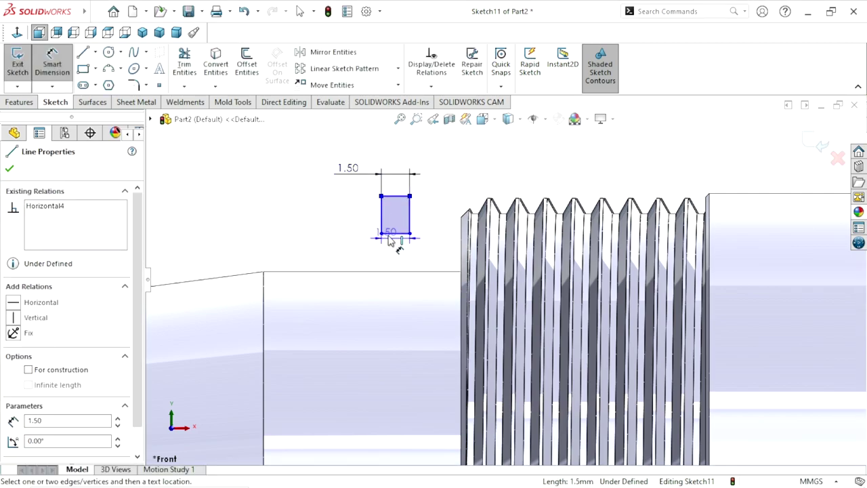
left_click(394, 195)
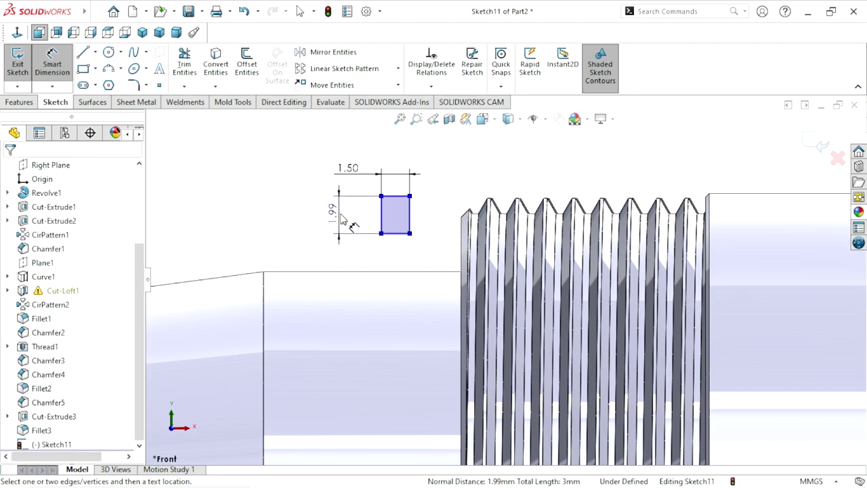
left_click(342, 220)
type("1")
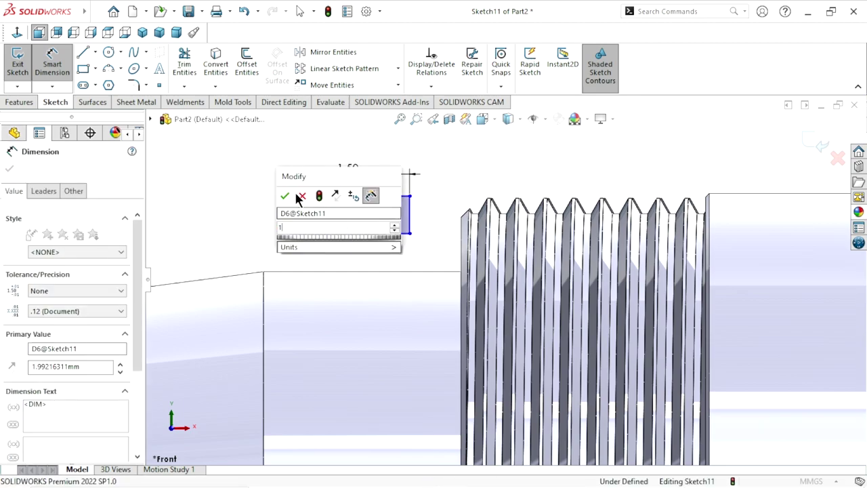
key("Return")
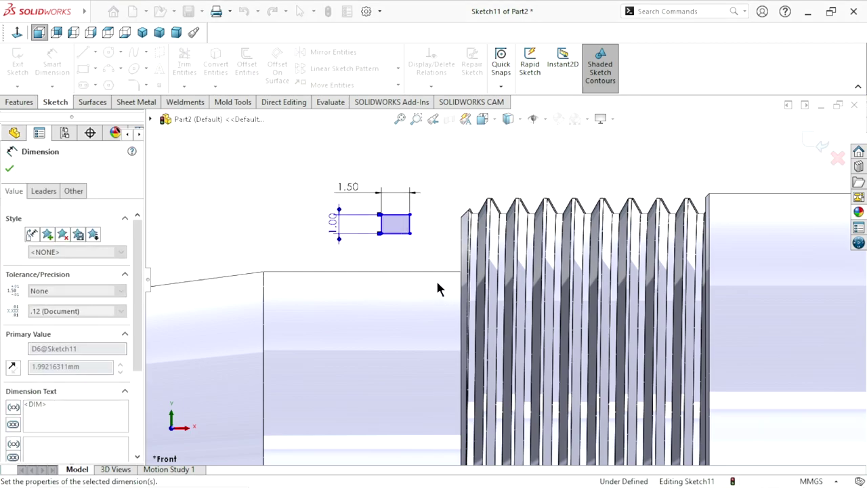
scroll(454, 265, "down", 1)
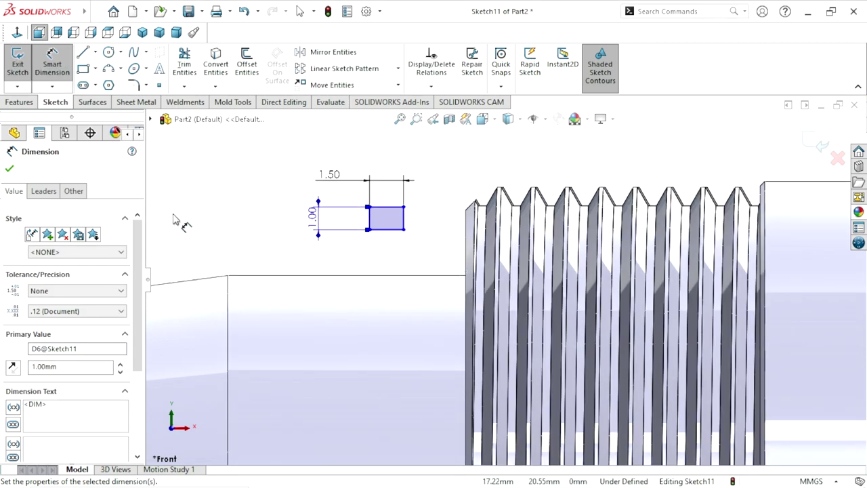
left_click(10, 168)
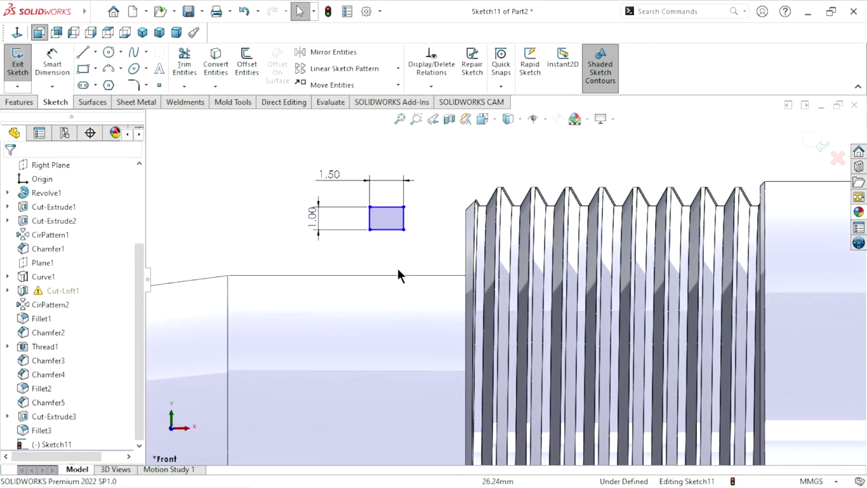
Dimension the rectangle's bottom edge 0.5 mm above the shaft's top edge.
left_click(55, 67)
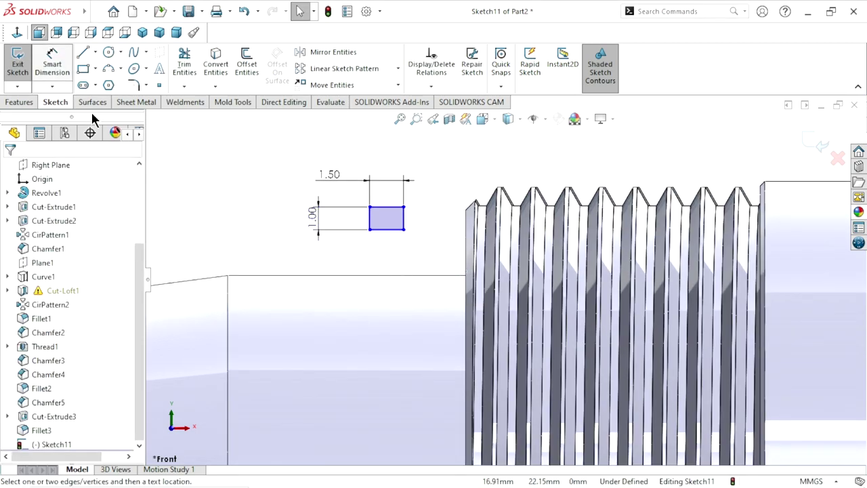
left_click(383, 275)
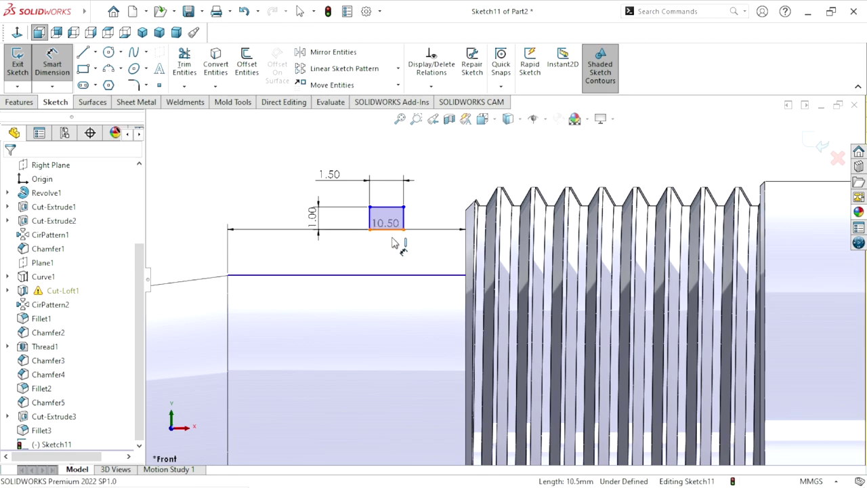
left_click(392, 238)
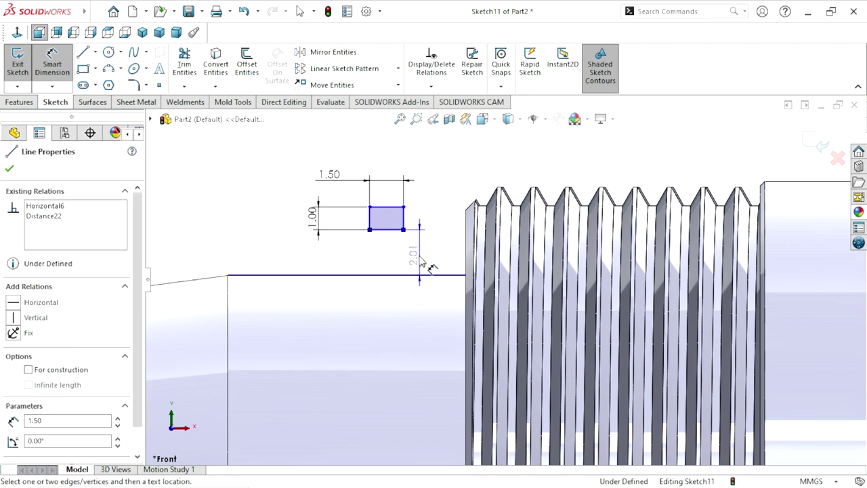
left_click(357, 264)
type("0.5")
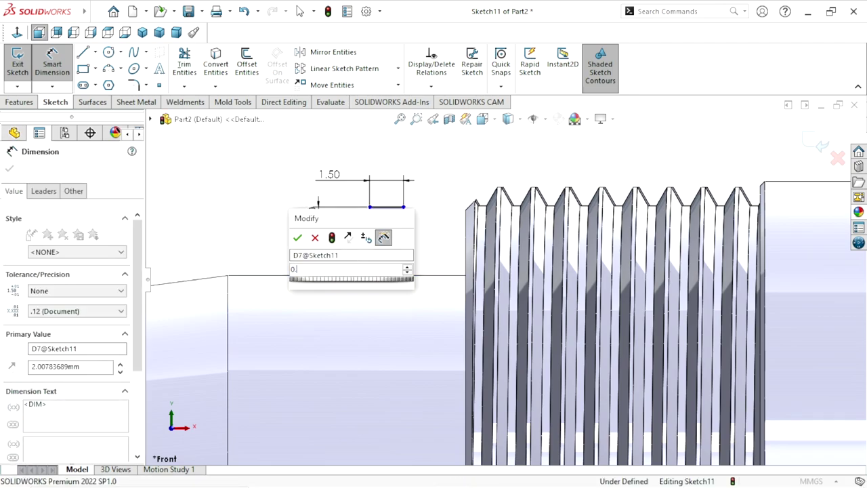
left_click(296, 239)
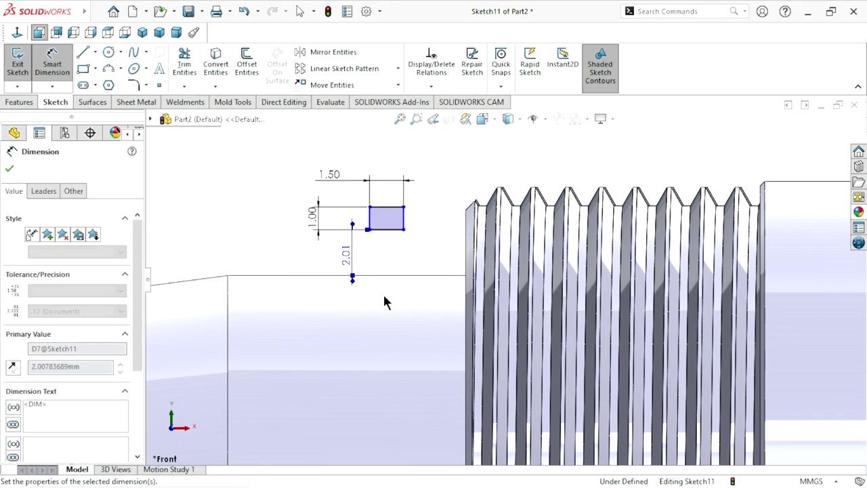
Inspect the groove sketches up close, then delete the 0.50 offset dimension.
scroll(404, 296, "down", 2)
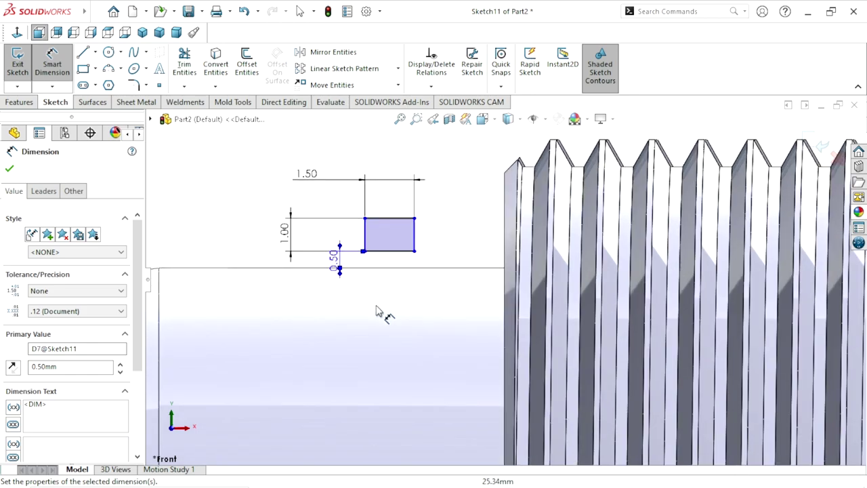
scroll(393, 314, "up", 2)
scroll(453, 295, "down", 2)
scroll(449, 292, "up", 3)
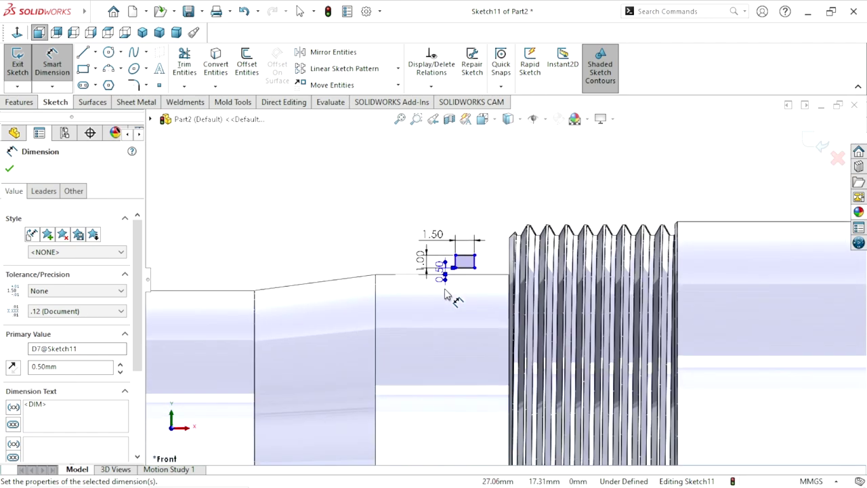
scroll(684, 304, "up", 3)
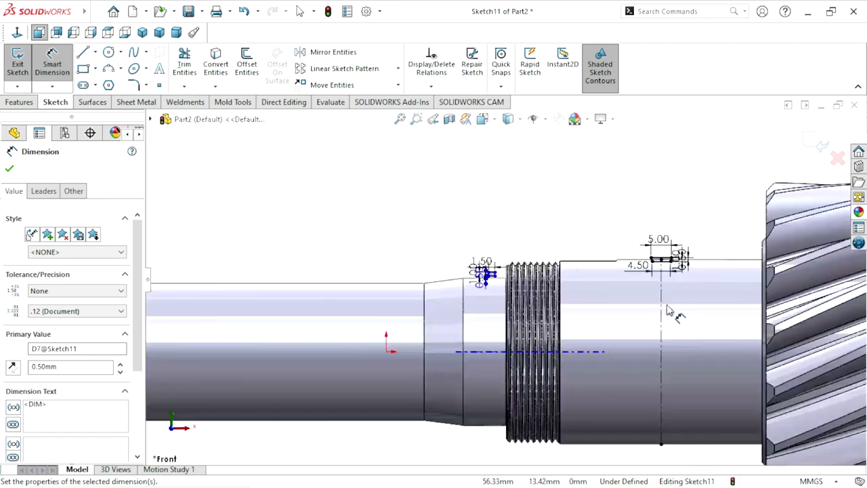
scroll(677, 308, "down", 1)
scroll(646, 260, "down", 2)
scroll(636, 247, "down", 1)
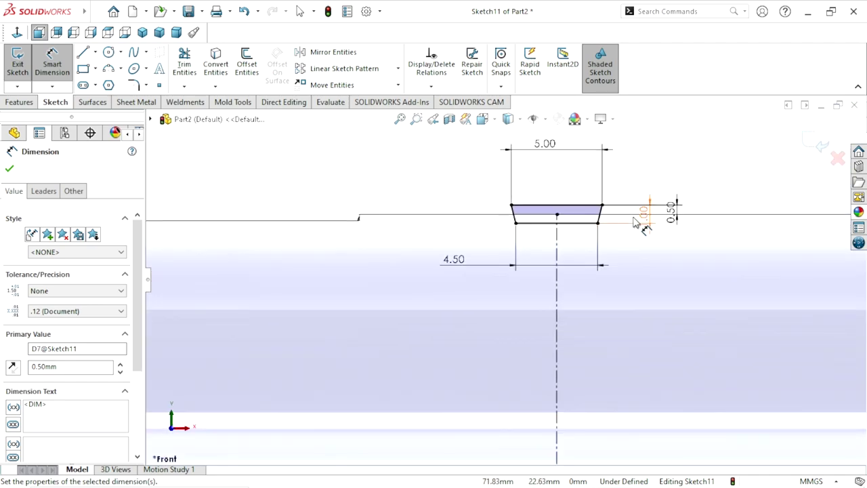
scroll(609, 245, "down", 1)
scroll(607, 245, "down", 3)
scroll(608, 245, "down", 1)
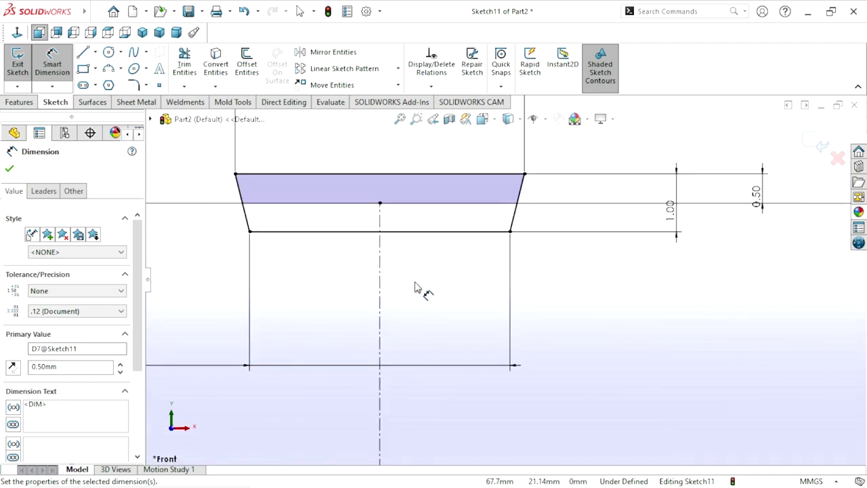
scroll(415, 287, "up", 2)
scroll(415, 288, "up", 1)
scroll(415, 288, "up", 2)
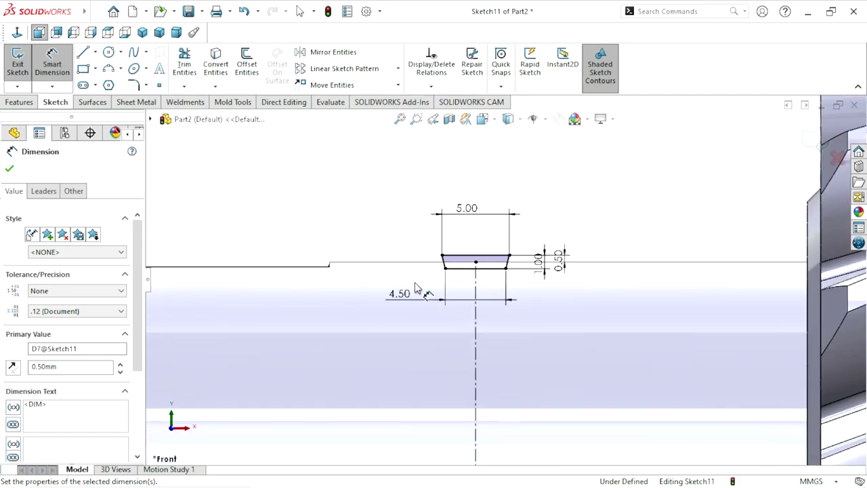
scroll(415, 288, "up", 2)
scroll(415, 288, "up", 1)
scroll(270, 327, "down", 2)
scroll(271, 325, "down", 2)
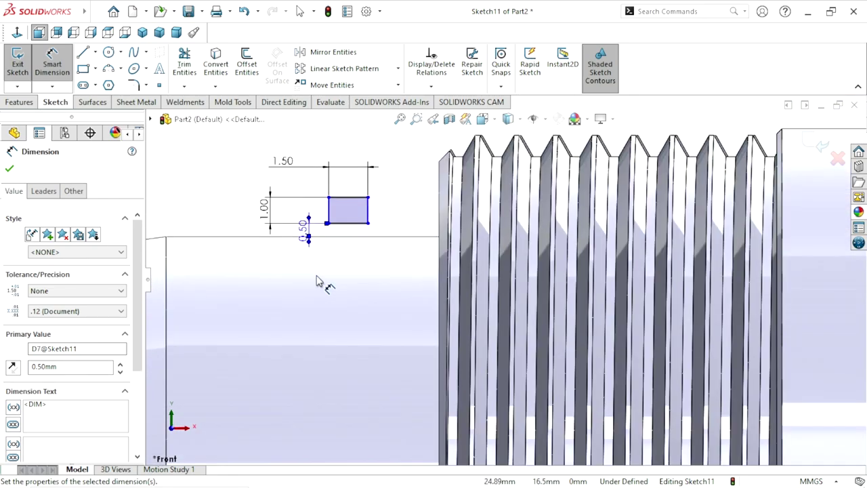
scroll(321, 285, "down", 2)
scroll(296, 246, "down", 2)
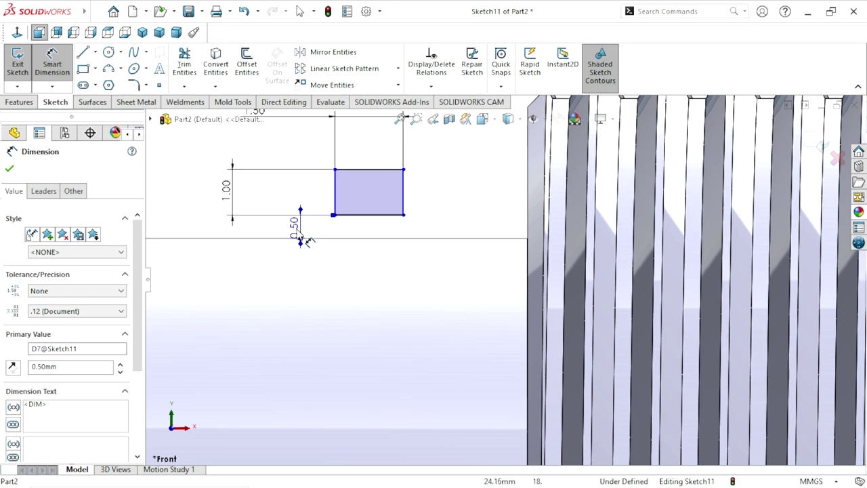
key("Delete")
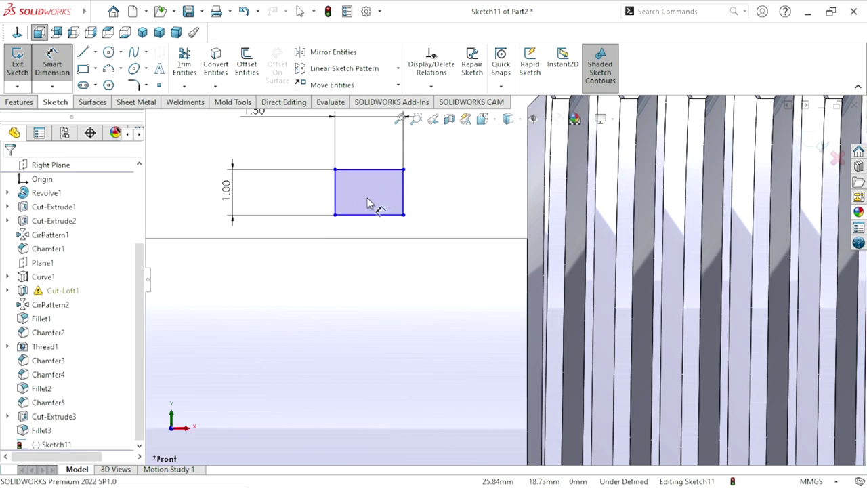
key("Escape")
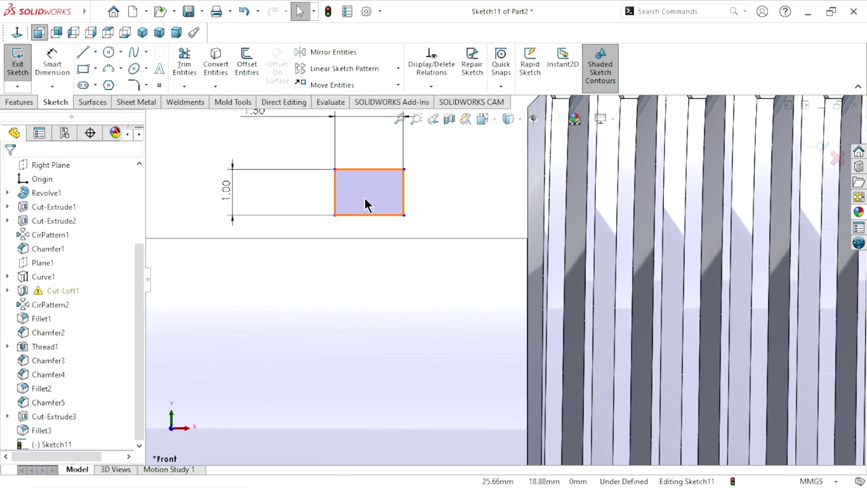
Move the rectangle down across the shaft's top edge, discarding an over-defining length dimension.
left_click_drag(364, 201, 367, 251)
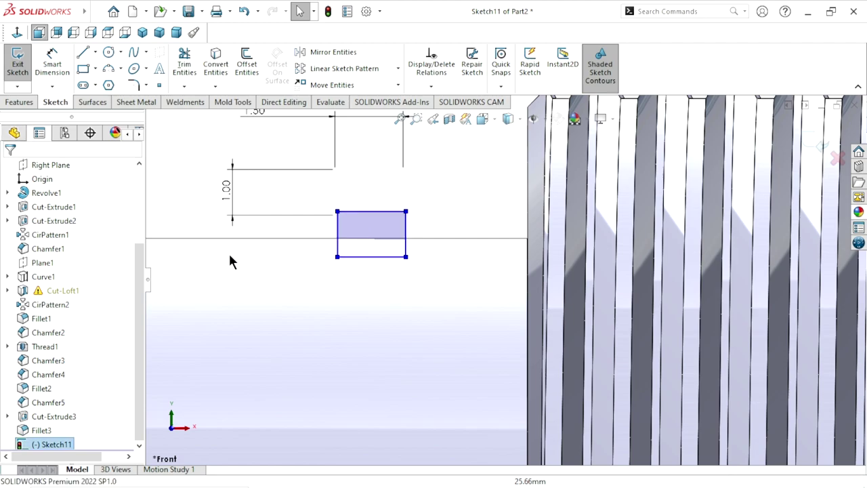
scroll(428, 274, "down", 2)
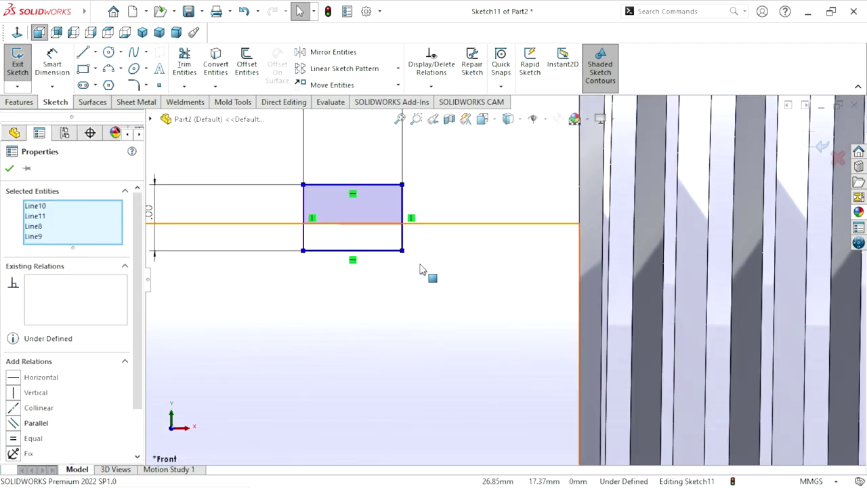
key("Escape")
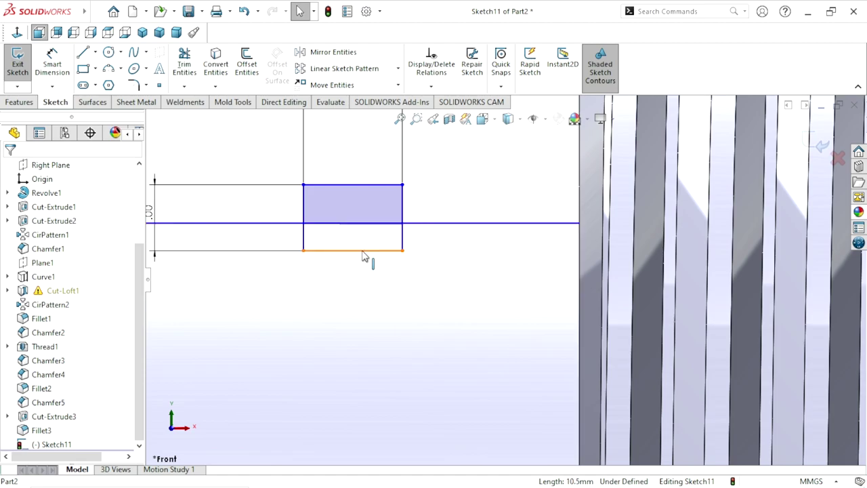
left_click(352, 250)
left_click(52, 65)
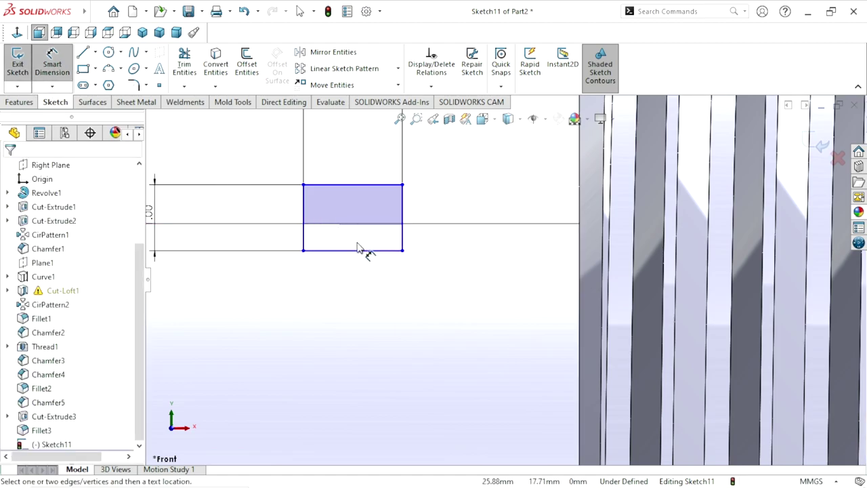
left_click(409, 224)
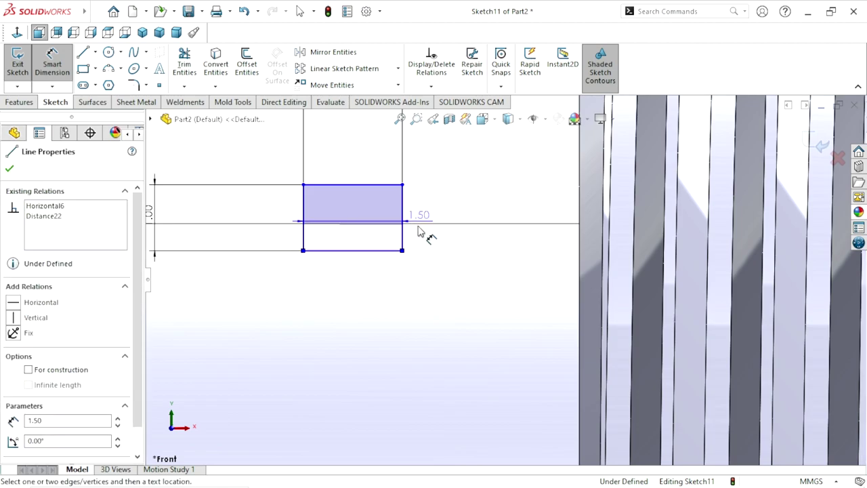
left_click(429, 235)
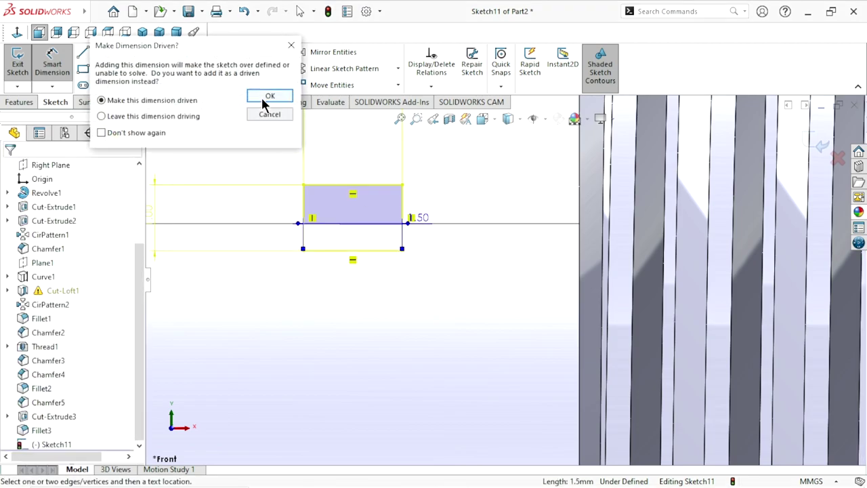
left_click(269, 113)
Dimension the rectangle's top edge 0.50 mm from the horizontal centre line.
scroll(422, 241, "up", 3)
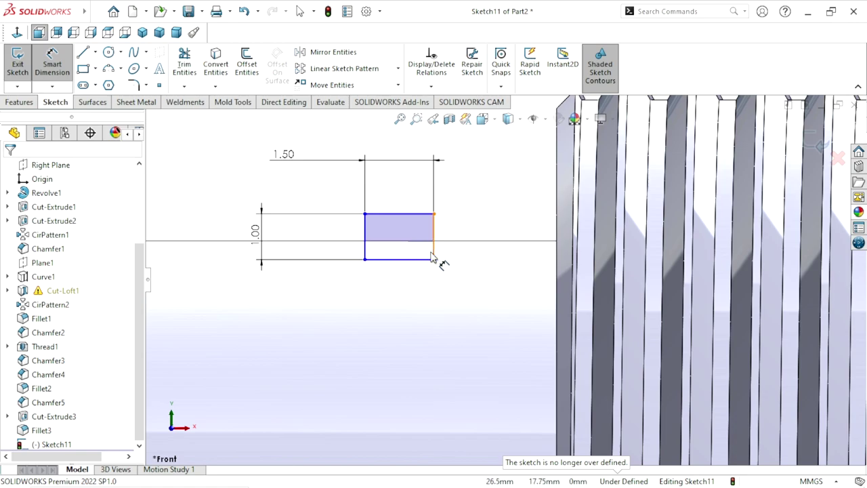
scroll(431, 258, "down", 2)
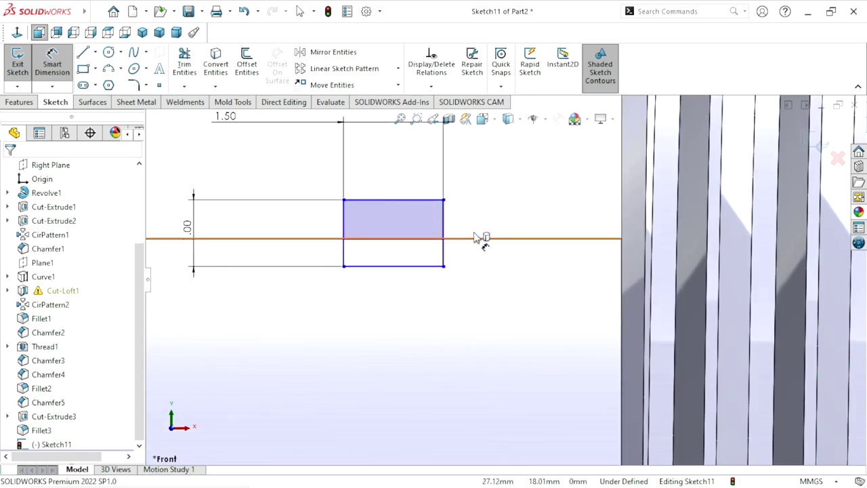
left_click(480, 238)
left_click(444, 208)
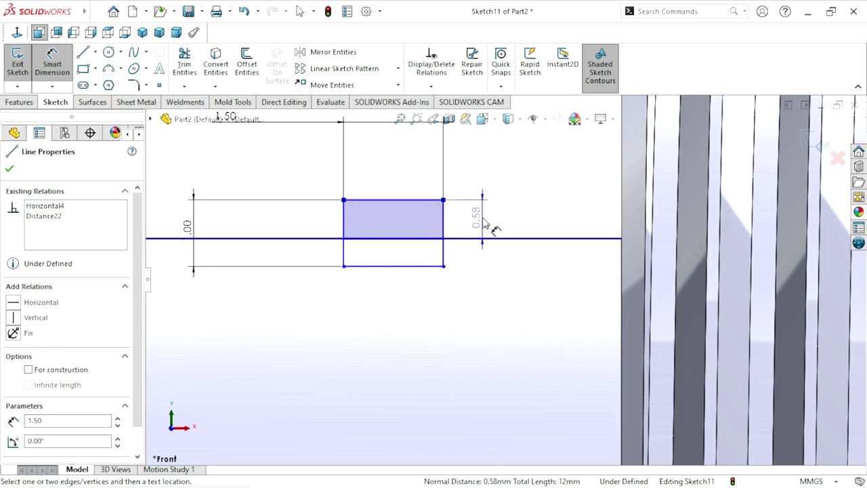
left_click(488, 226)
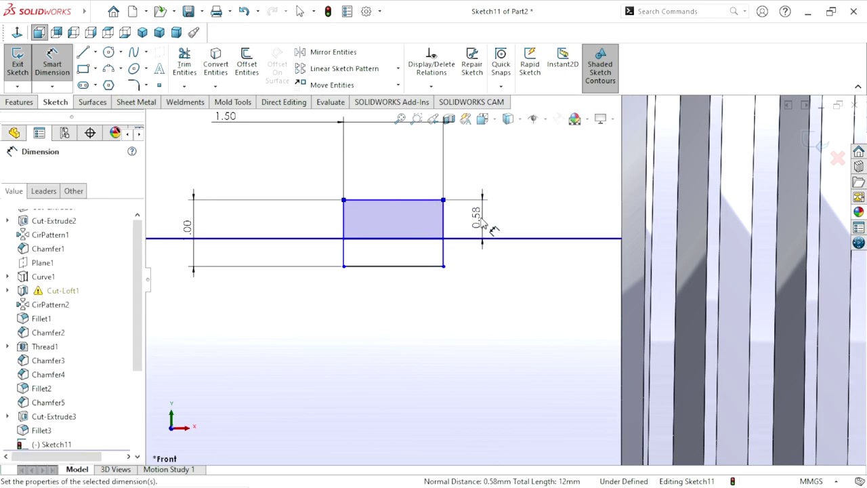
type("0.5")
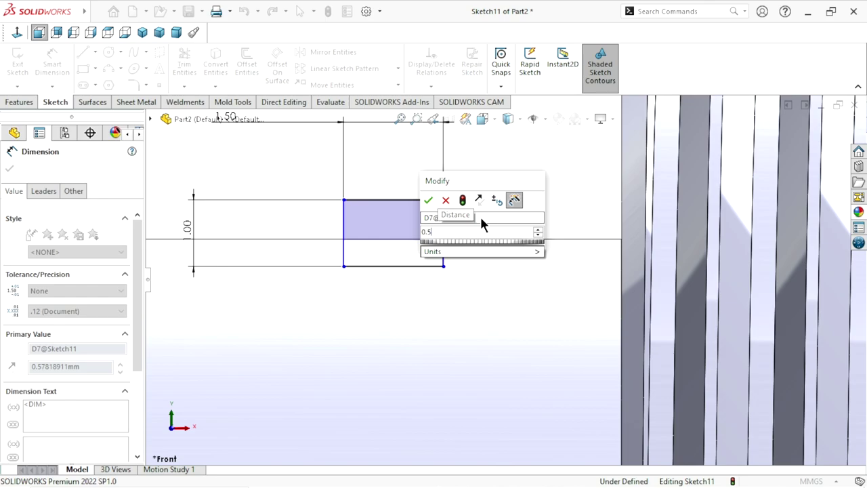
left_click(428, 199)
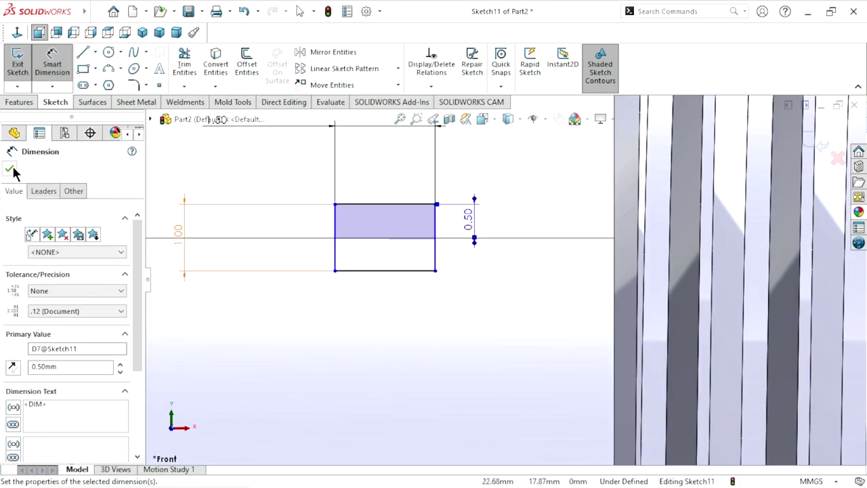
key("Escape")
key("Escape")
Make the rectangle's right side collinear with the thread's end edge.
left_click(436, 237)
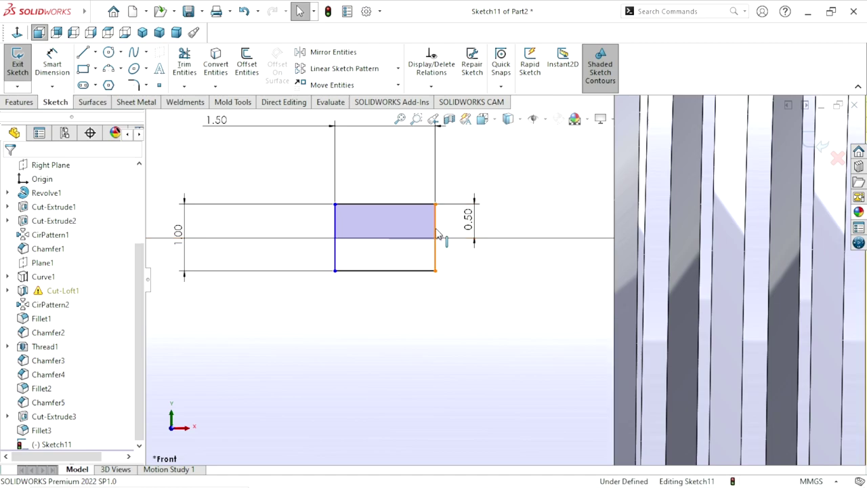
left_click(547, 224)
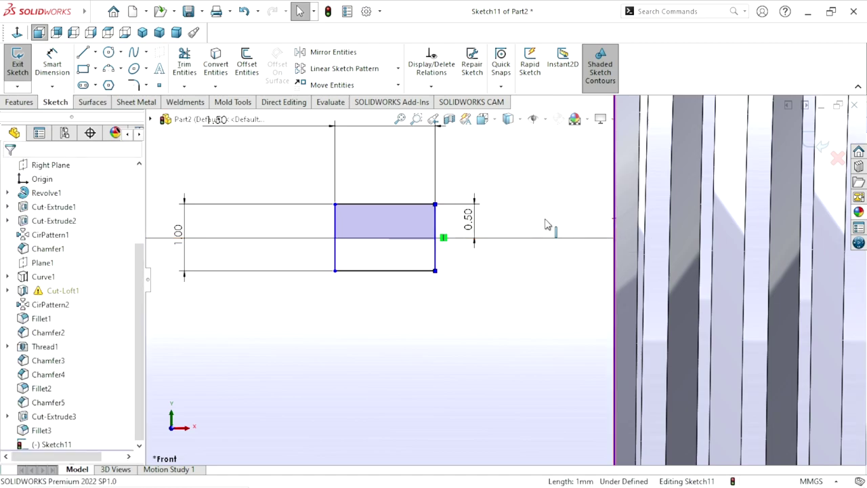
left_click(539, 226)
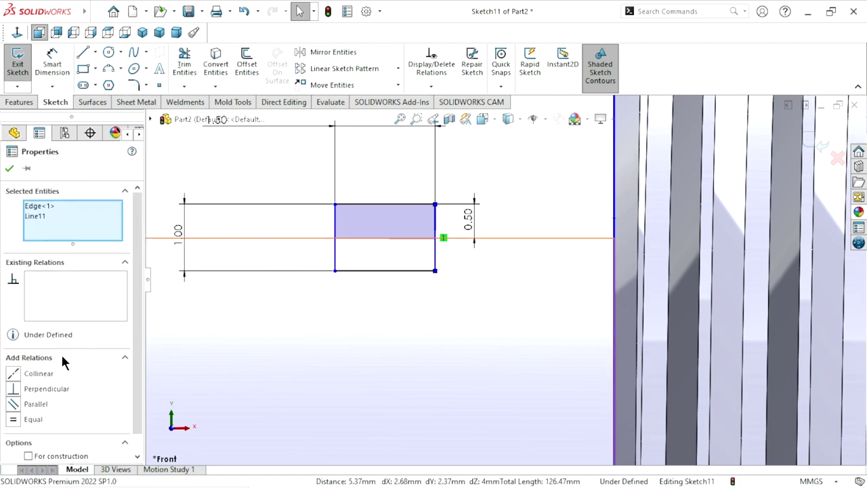
left_click(19, 373)
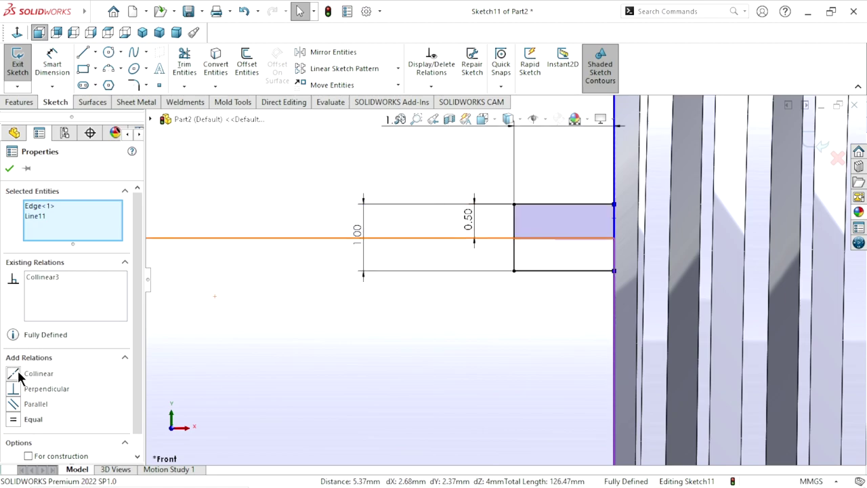
left_click(9, 168)
scroll(295, 318, "up", 5)
scroll(371, 310, "up", 3)
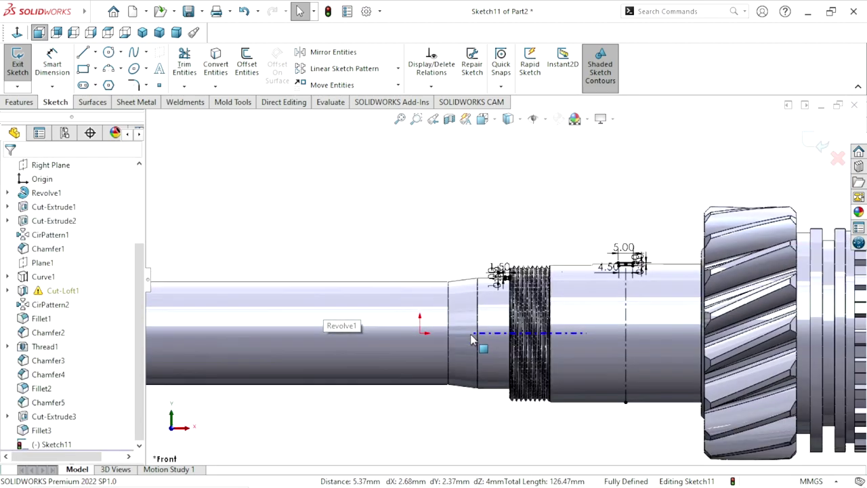
scroll(675, 302, "down", 1)
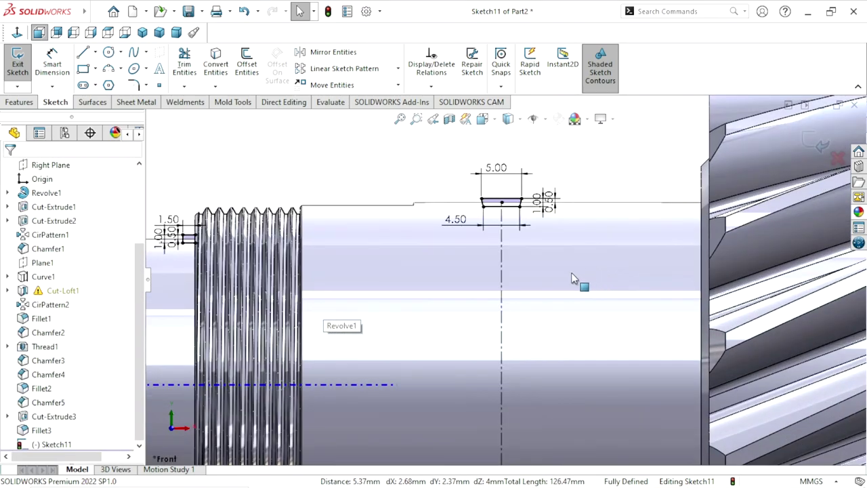
left_click(19, 102)
left_click(248, 74)
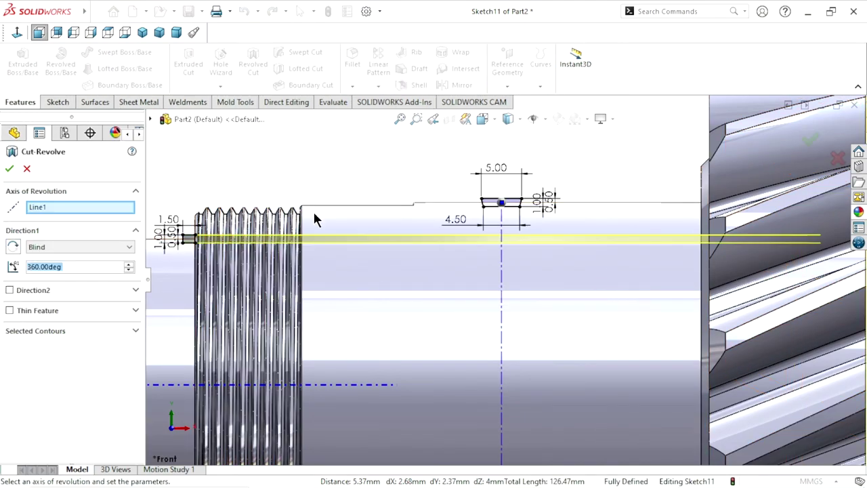
scroll(485, 298, "up", 1)
scroll(445, 345, "up", 2)
scroll(444, 346, "down", 2)
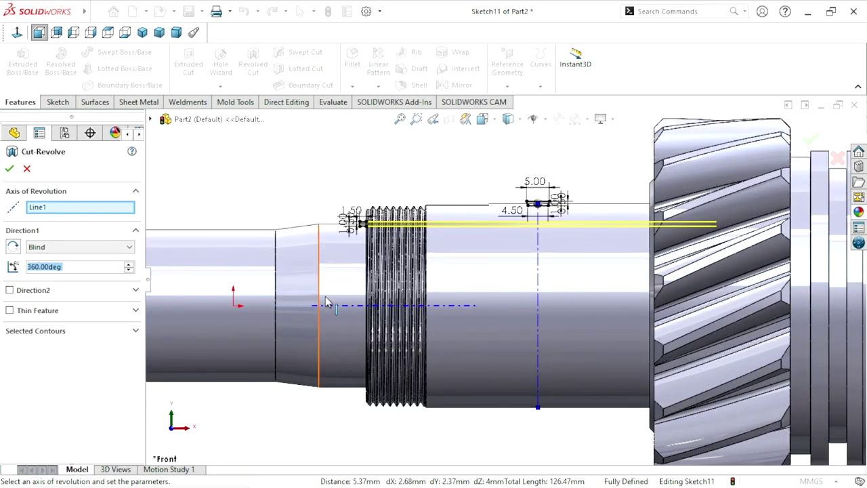
right_click(55, 212)
left_click(80, 216)
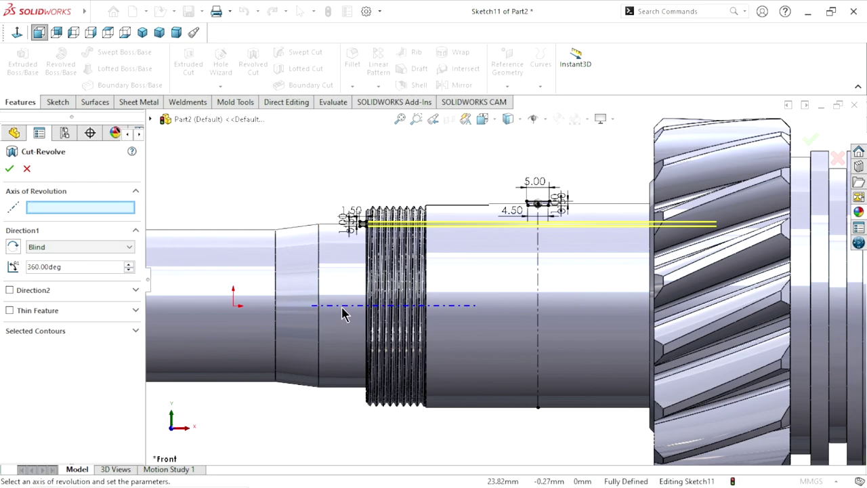
left_click(233, 306)
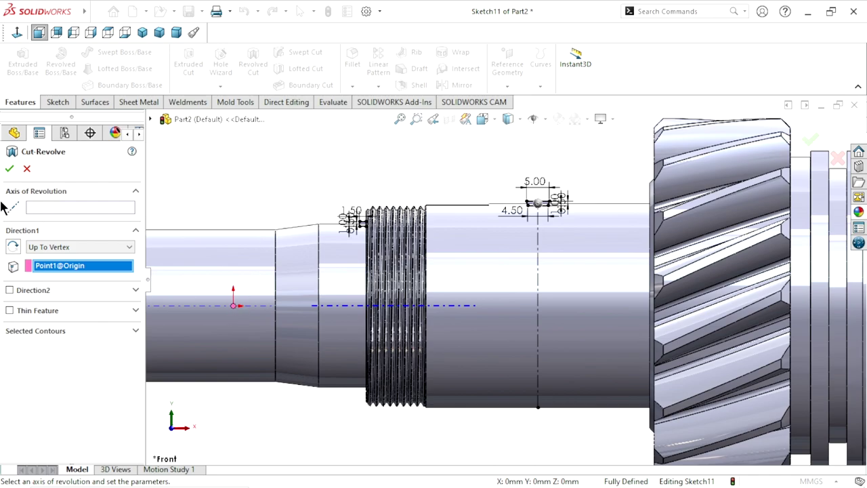
left_click(23, 170)
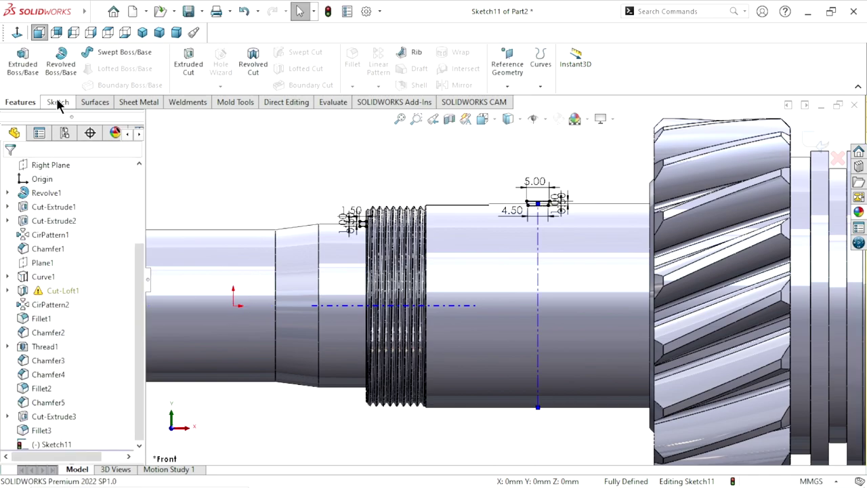
left_click(58, 102)
left_click(94, 52)
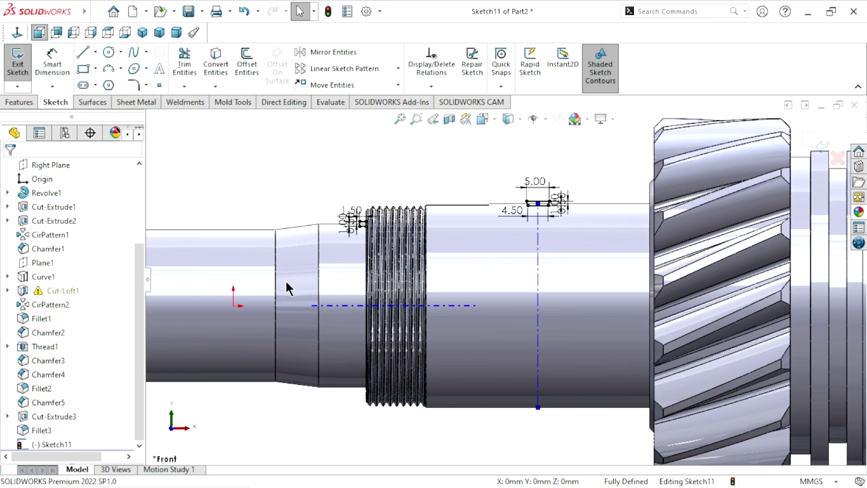
Draw a centreline along the shaft axis from the origin to the gear face.
left_click(233, 306)
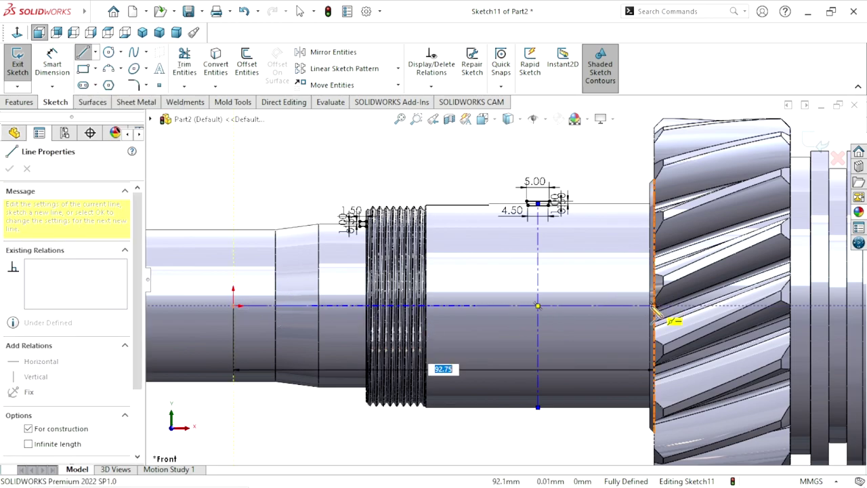
left_click(650, 305)
right_click(355, 184)
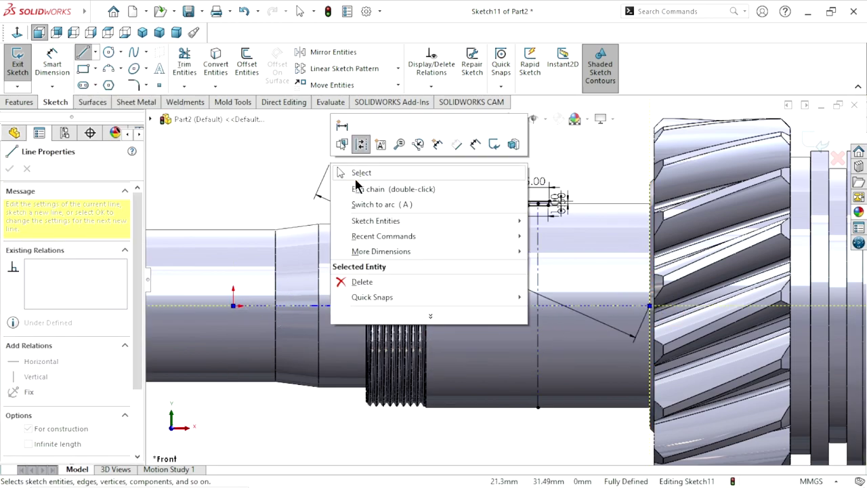
left_click(359, 173)
Revolve-cut both groove profiles 360° around the new centreline.
left_click(20, 103)
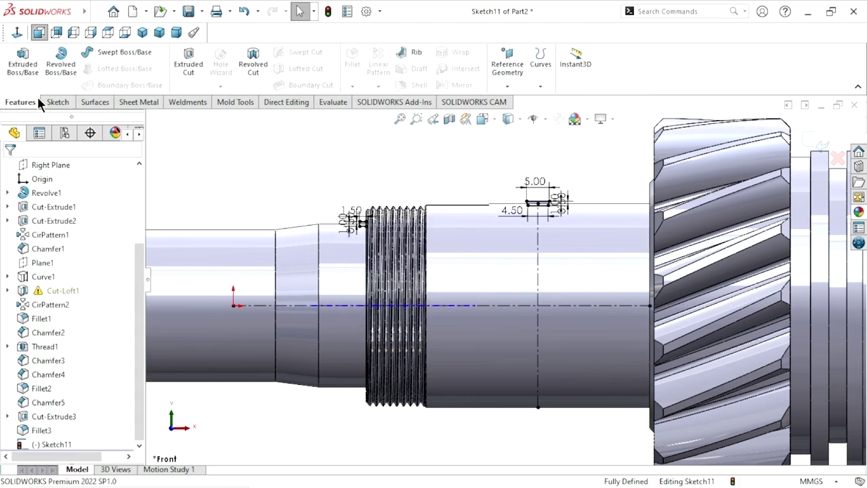
left_click(257, 79)
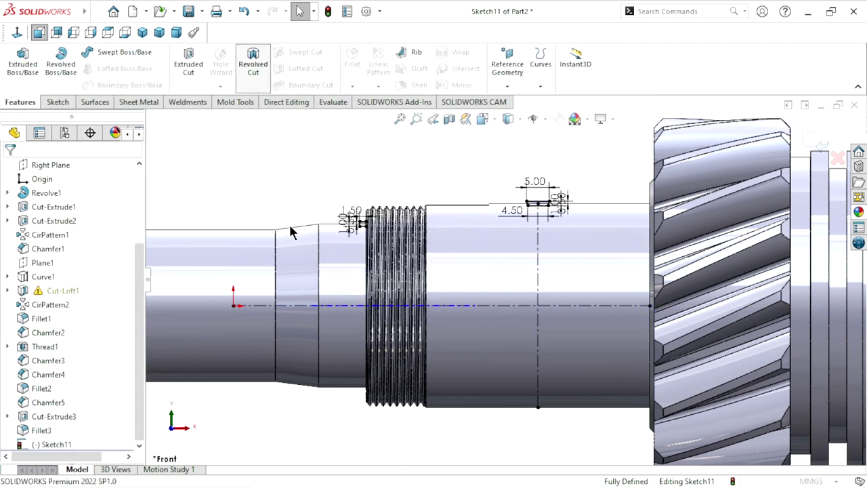
left_click(454, 306)
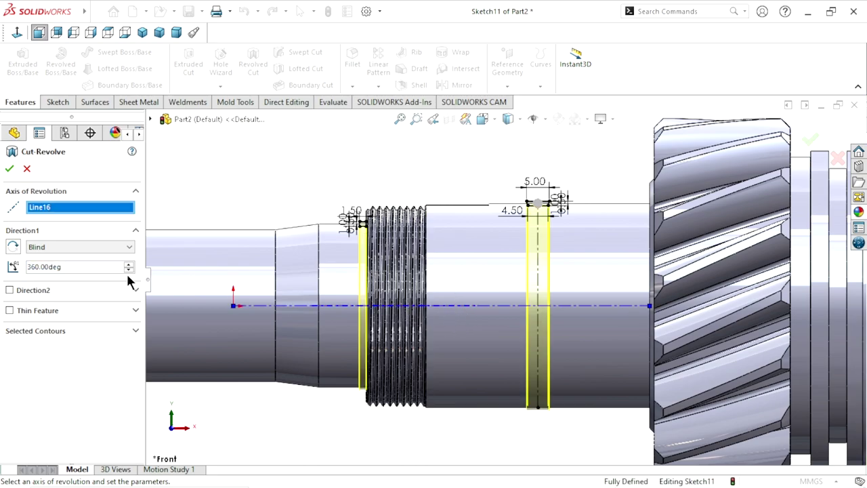
left_click(7, 170)
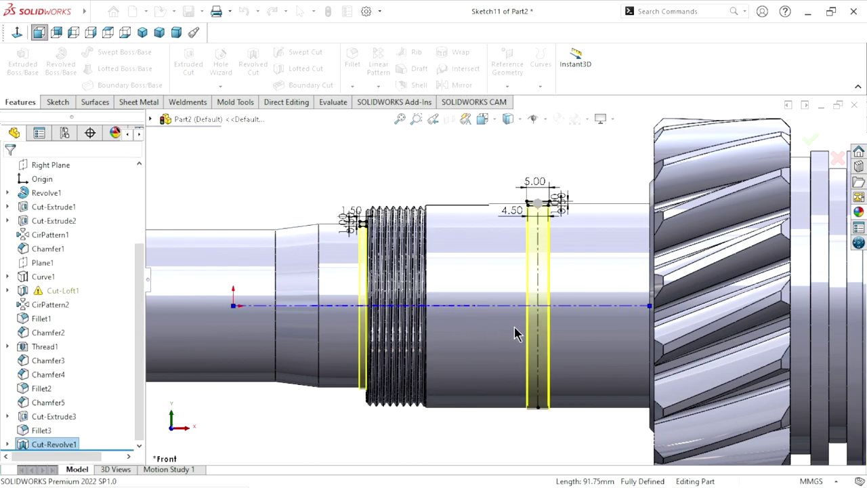
Orbit and zoom the shaft to inspect the two new ring grooves beside the thread.
mouse_move(473, 331)
middle_mouse_down()
mouse_move(454, 353)
mouse_move(454, 385)
middle_mouse_up()
scroll(449, 371, "up", 2)
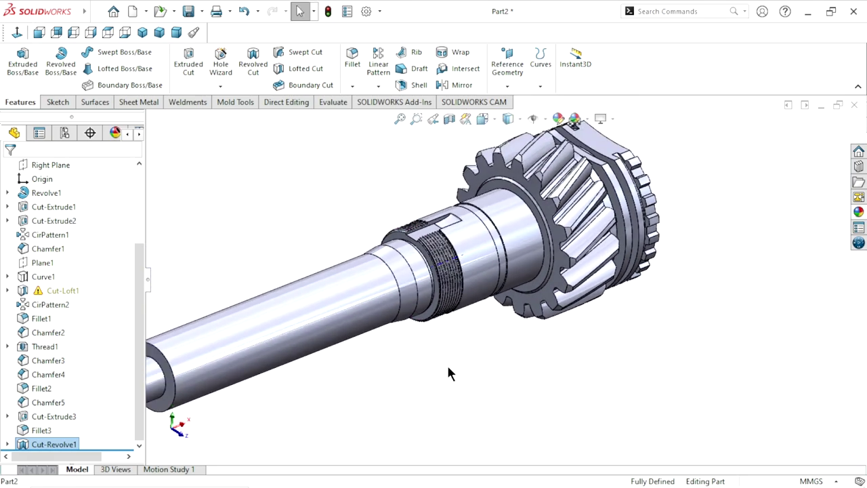
scroll(503, 248, "down", 3)
scroll(463, 280, "down", 2)
left_click(239, 204)
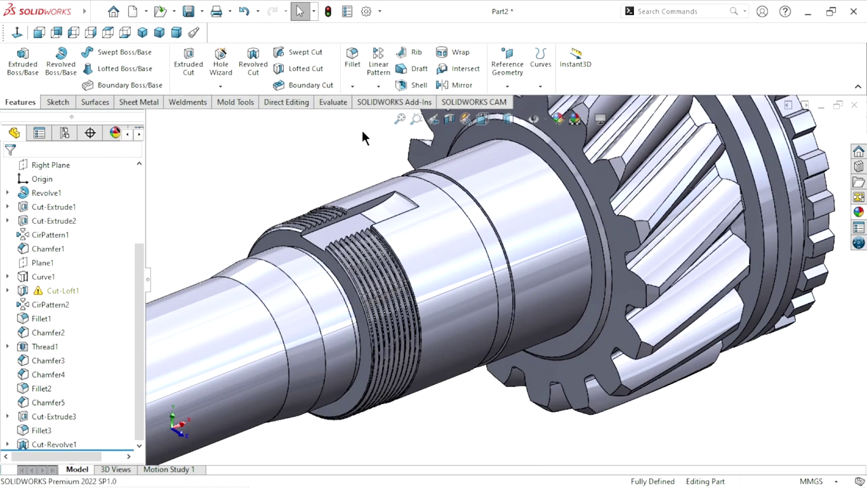
left_click(351, 90)
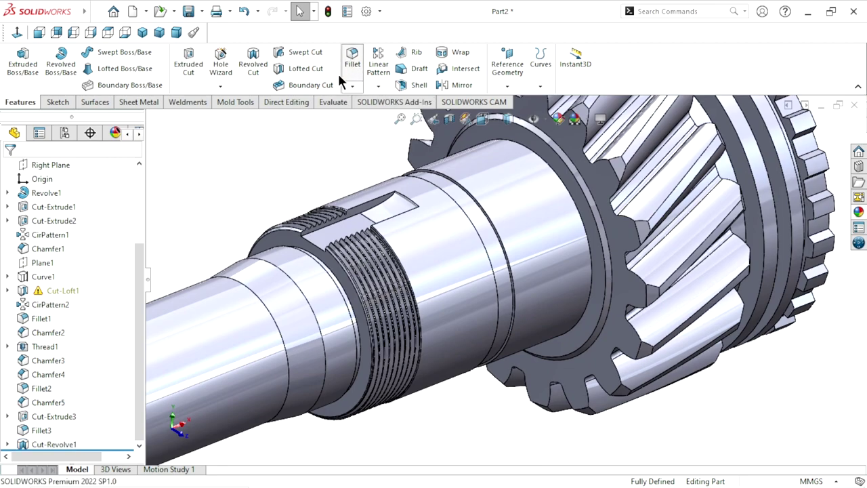
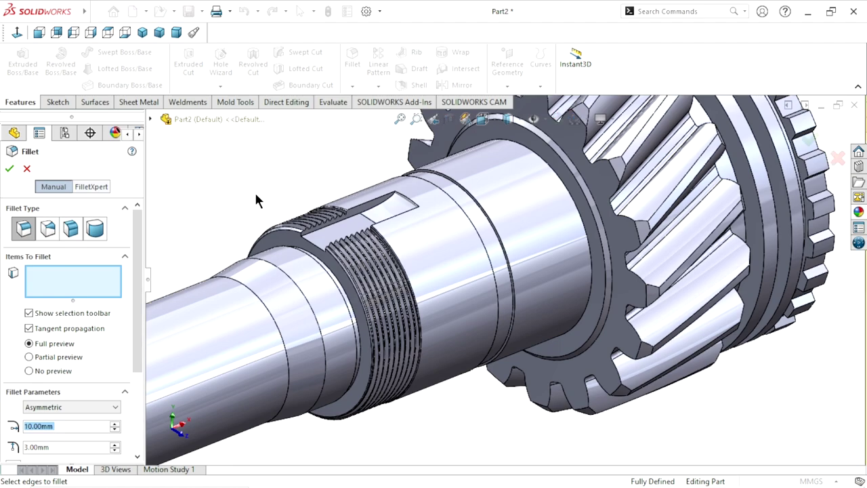
Set the fillet to Symmetric with a 0.3 mm radius and pick the first circular shaft edge.
type("0.3")
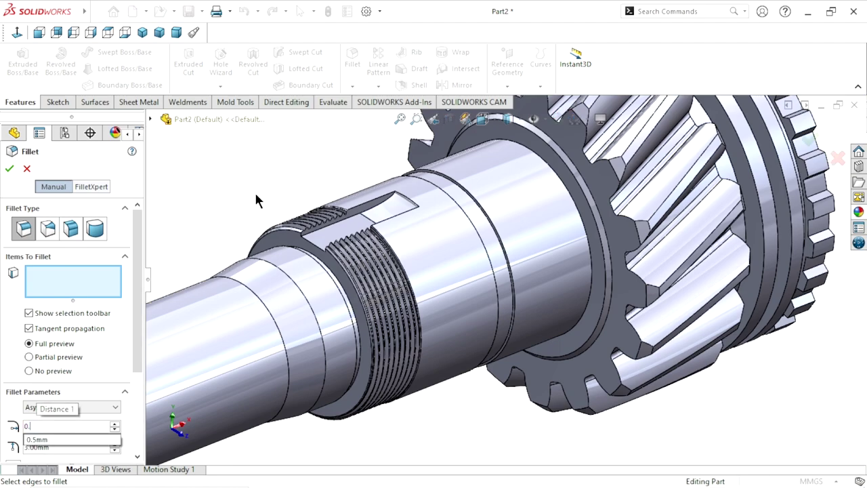
key("Return")
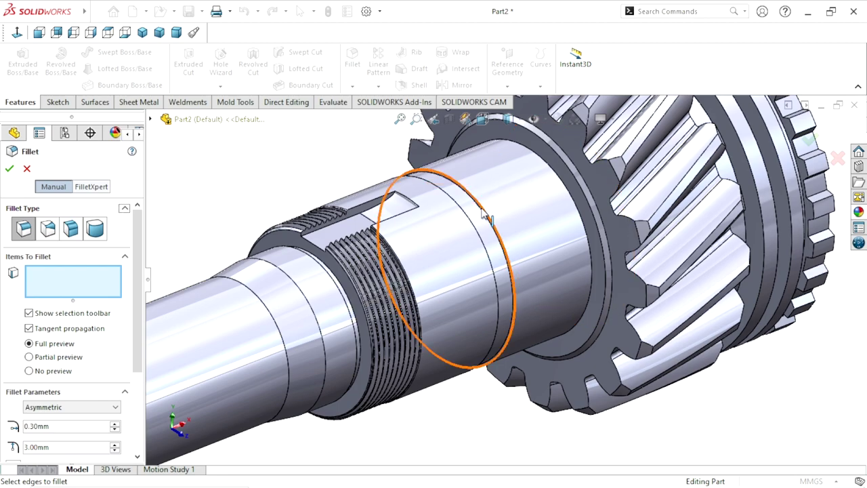
scroll(474, 216, "down", 5)
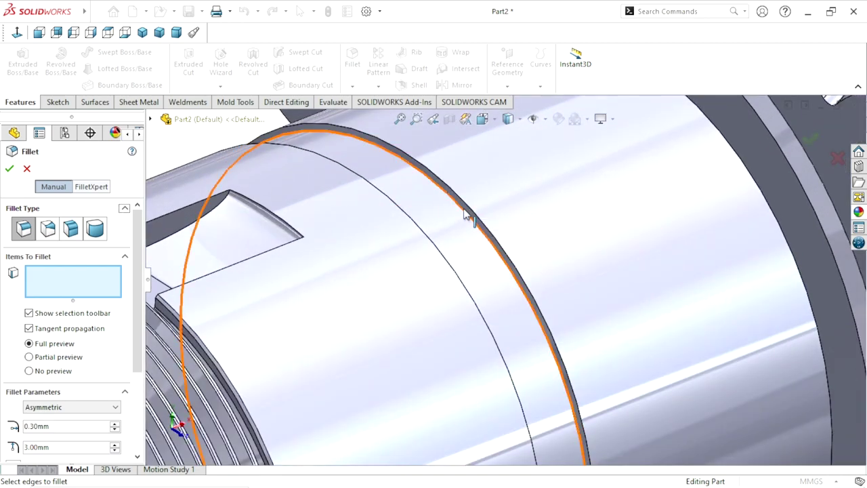
left_click(468, 232)
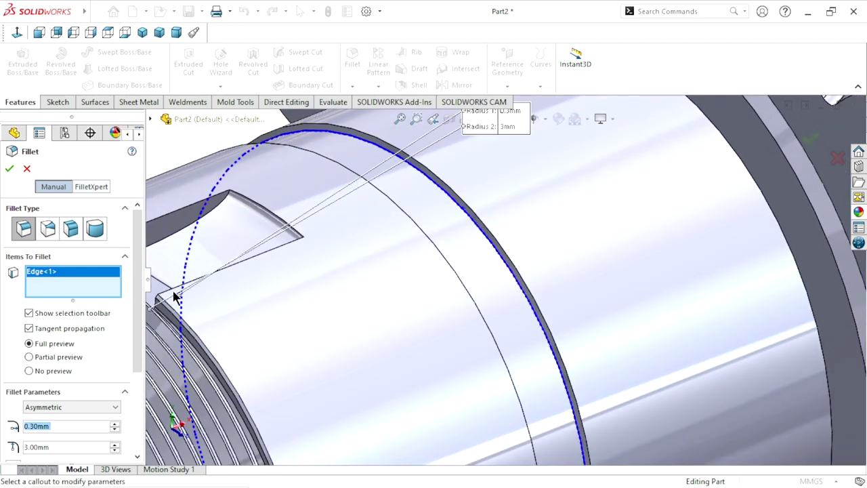
scroll(521, 264, "up", 3)
scroll(406, 294, "up", 2)
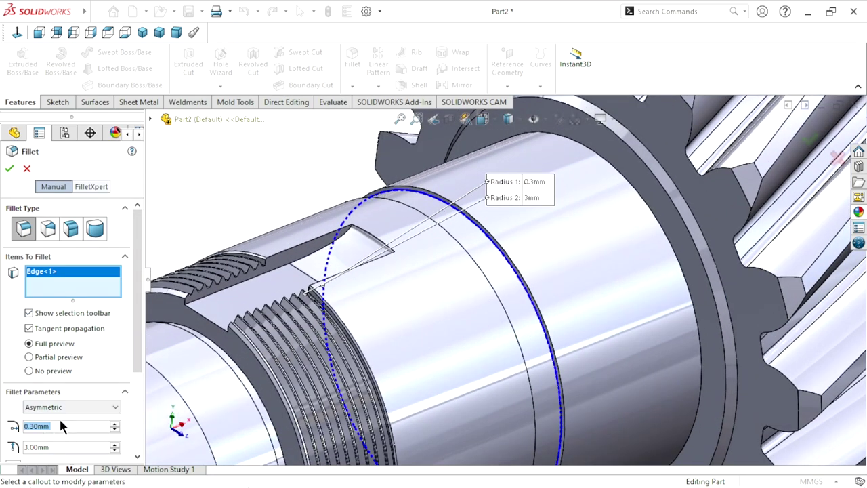
type("0.2")
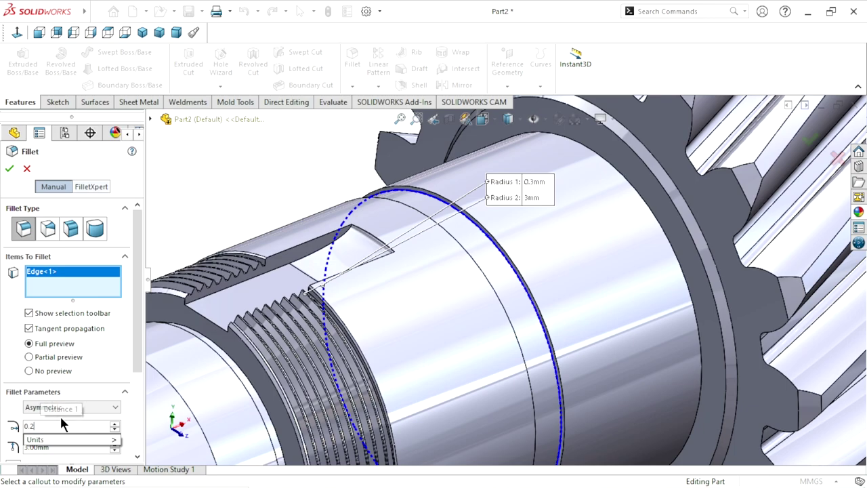
key("Return")
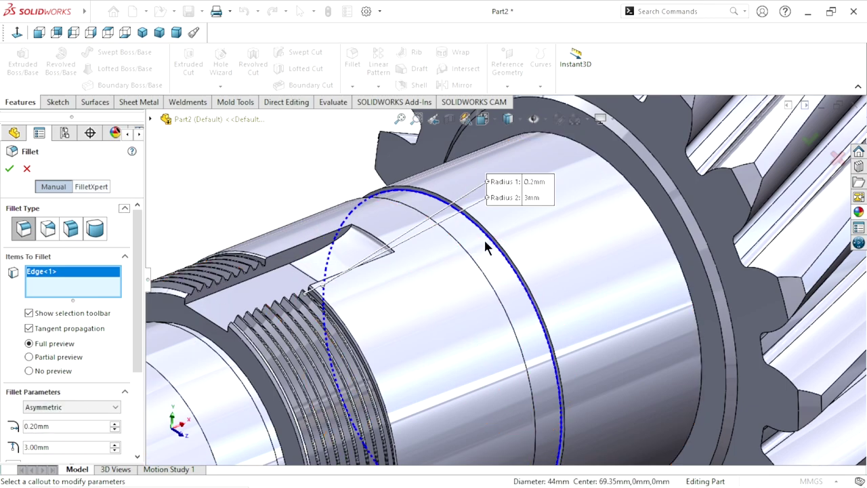
left_click(50, 408)
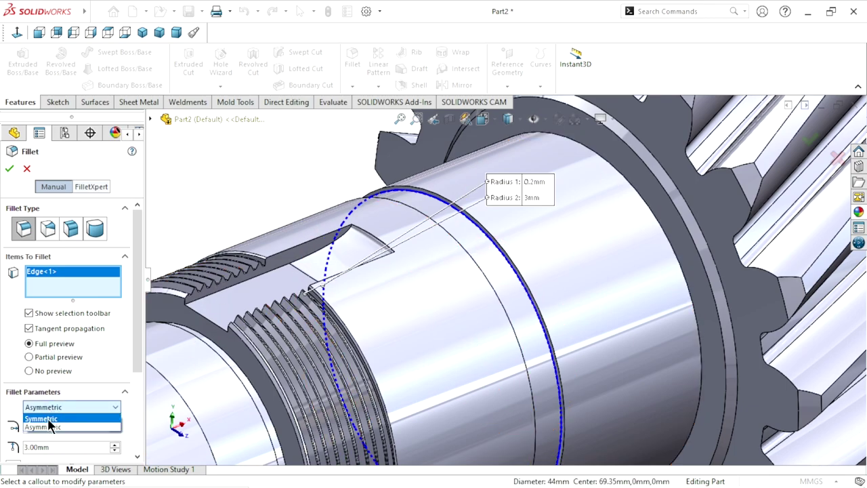
left_click(61, 418)
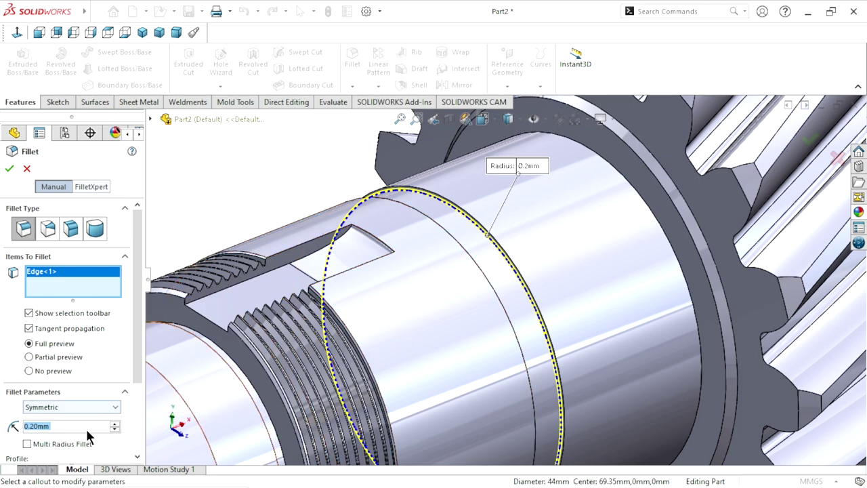
type("0.3")
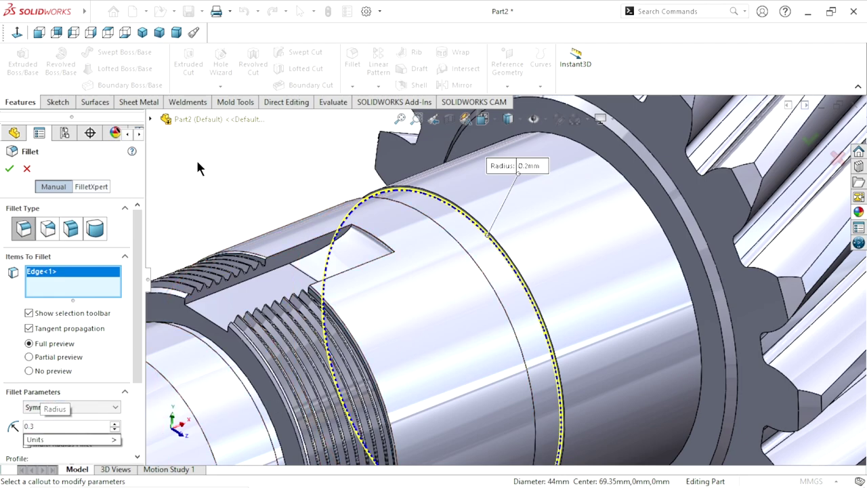
key("Return")
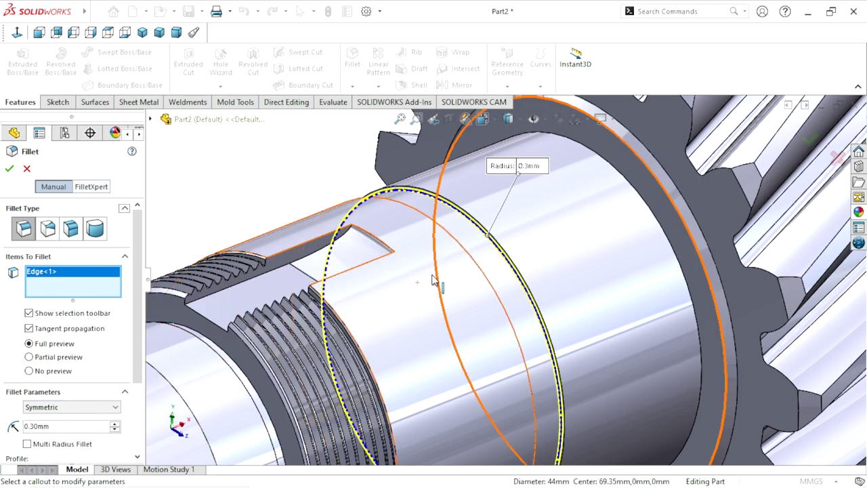
Add the second and third circular edges near the threads to the fillet.
middle_click_drag(435, 286, 298, 288)
scroll(298, 288, "down", 3)
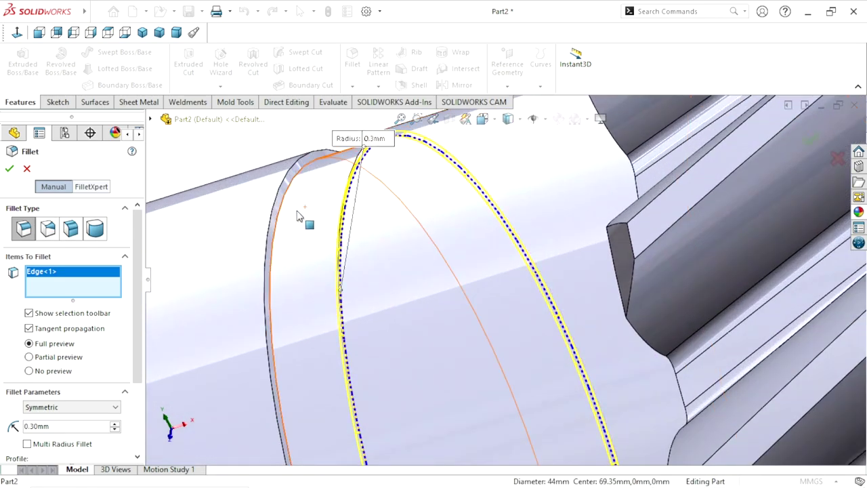
left_click(300, 291)
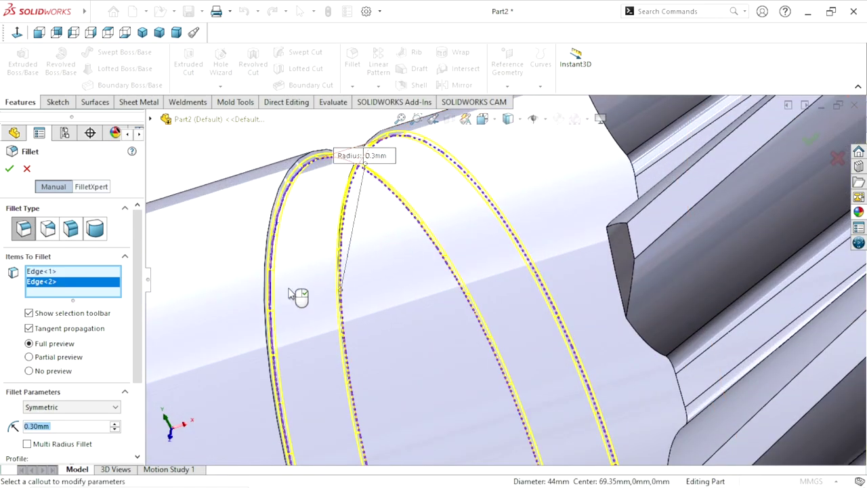
scroll(291, 298, "up", 3)
scroll(264, 328, "up", 2)
middle_click_drag(247, 347, 305, 332)
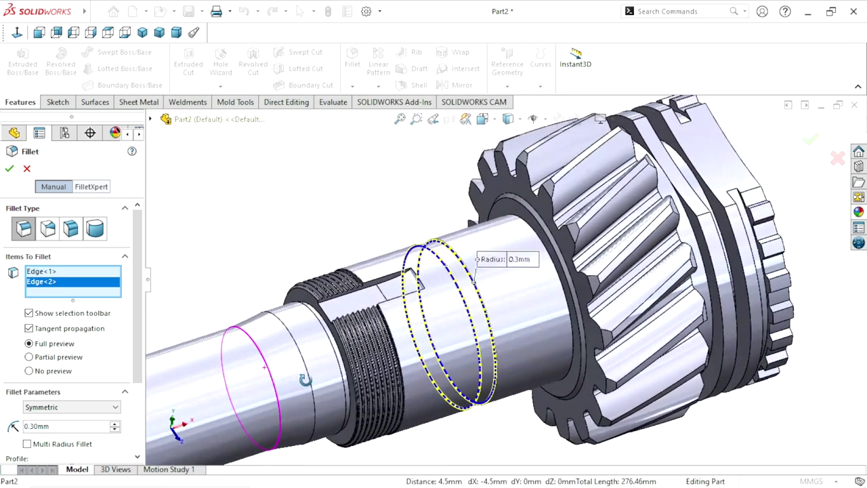
scroll(325, 326, "down", 3)
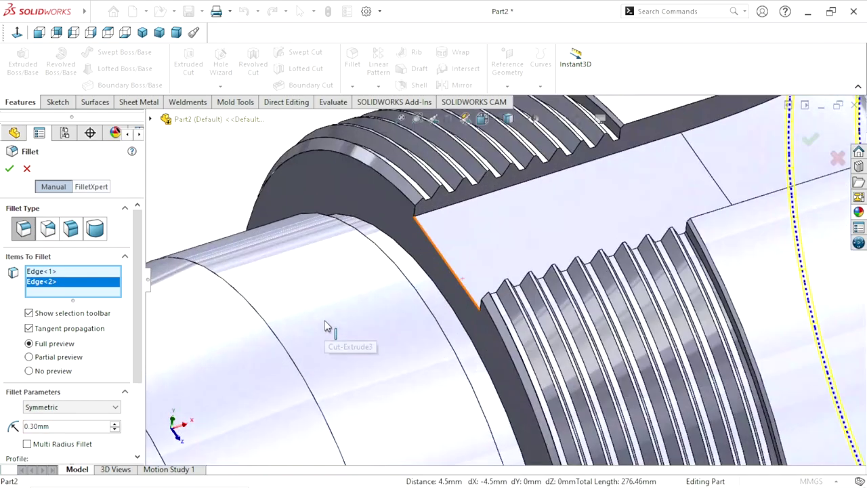
left_click(406, 251)
Add the threaded ring's edge as the fourth edge and apply the 0.3 mm fillet.
scroll(460, 301, "up", 2)
middle_click_drag(460, 301, 427, 319)
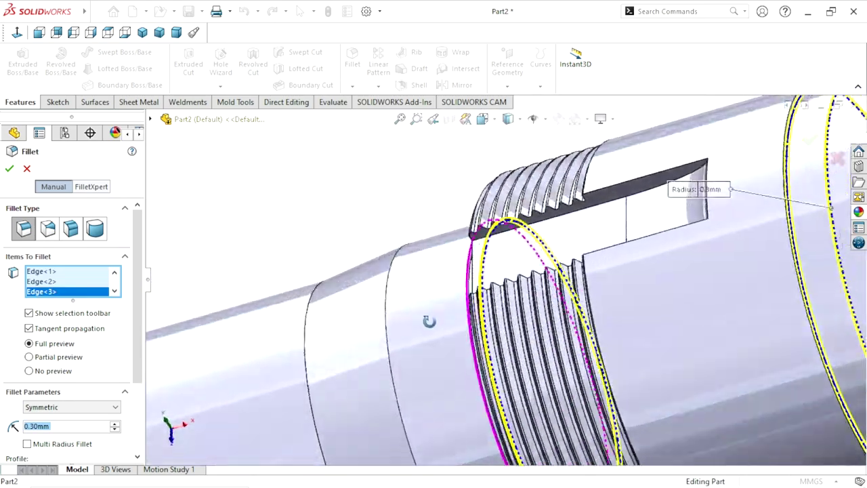
scroll(446, 298, "down", 3)
scroll(456, 256, "down", 2)
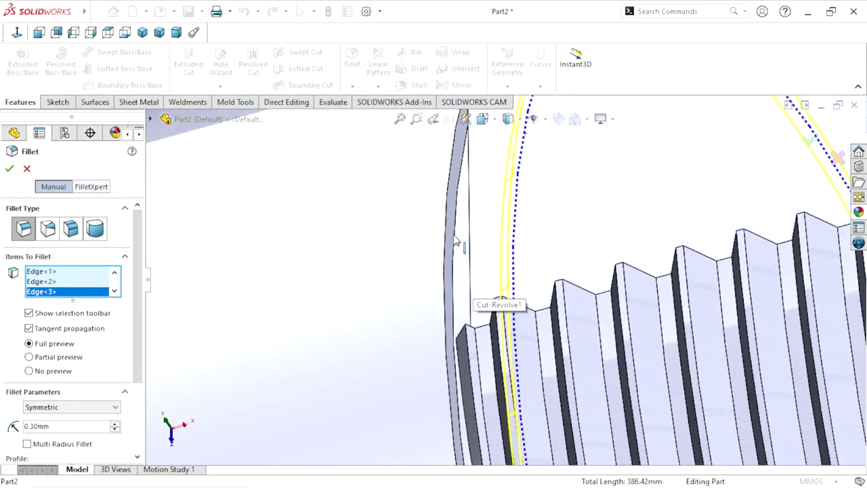
left_click(460, 247)
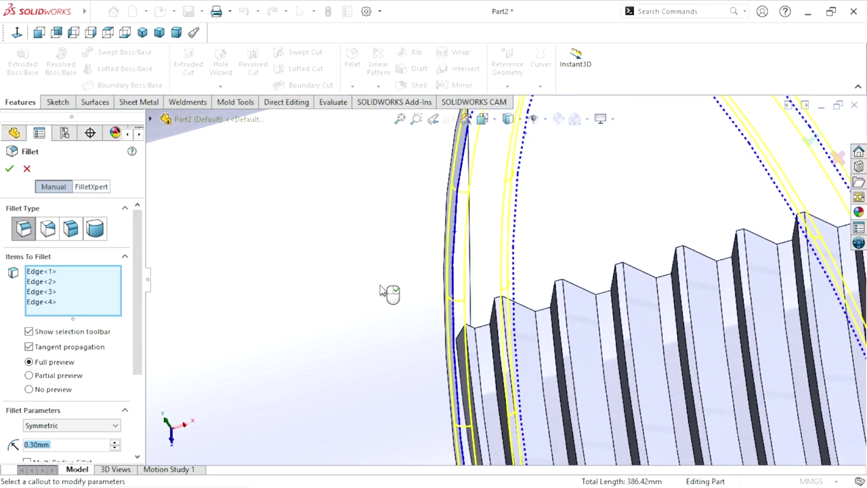
scroll(383, 291, "up", 3)
scroll(389, 292, "up", 3)
scroll(401, 298, "up", 3)
scroll(447, 321, "up", 2)
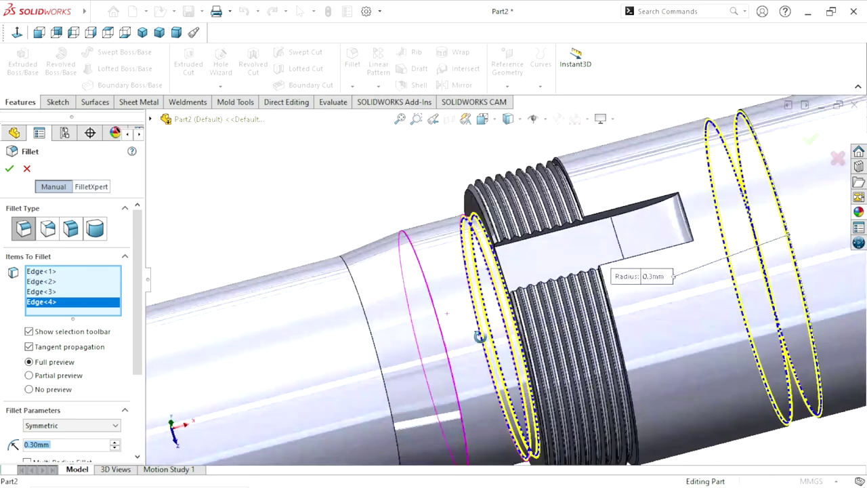
middle_click_drag(479, 336, 467, 339)
left_click(9, 168)
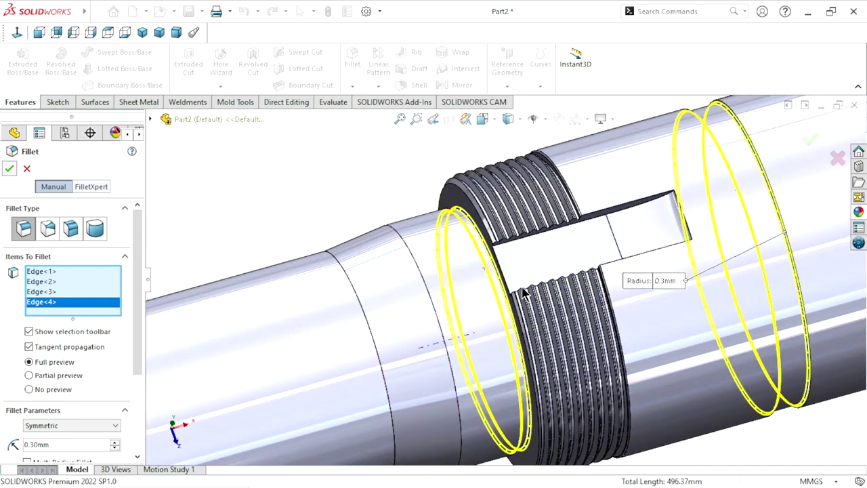
Start a 0.3 mm chamfer and select two circular edges of the shaft.
scroll(675, 253, "up", 2)
scroll(675, 252, "down", 1)
scroll(641, 224, "down", 1)
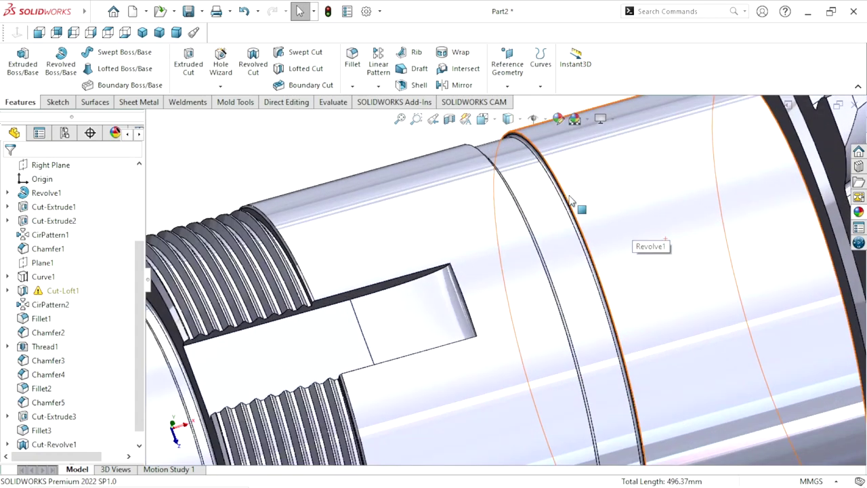
scroll(569, 200, "down", 1)
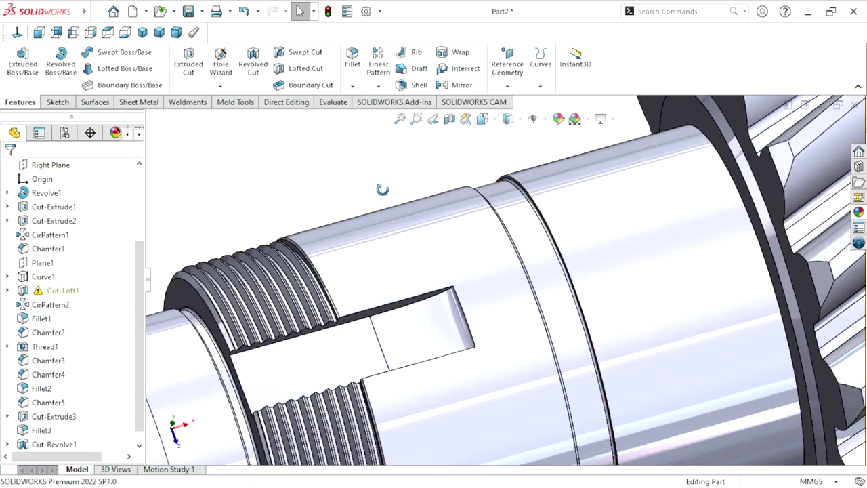
mouse_move(381, 187)
middle_mouse_down()
mouse_move(354, 201)
mouse_move(387, 232)
mouse_move(420, 239)
mouse_move(547, 187)
middle_mouse_up()
scroll(547, 187, "down", 3)
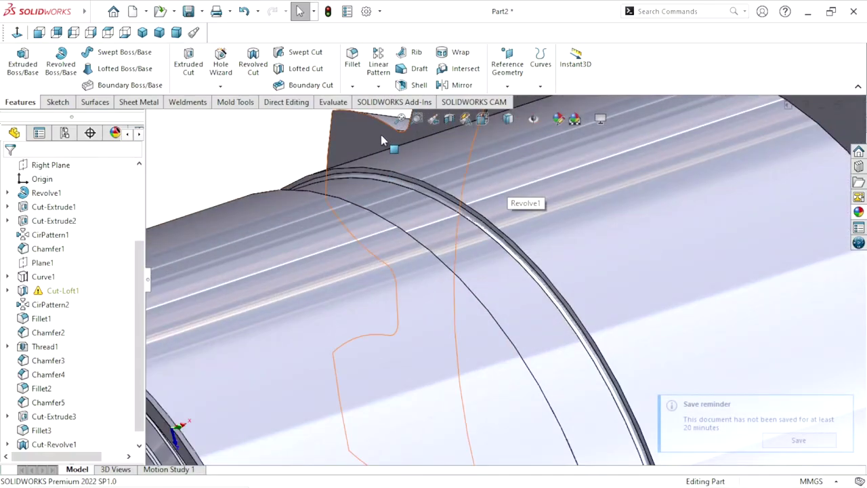
left_click(358, 89)
left_click(369, 116)
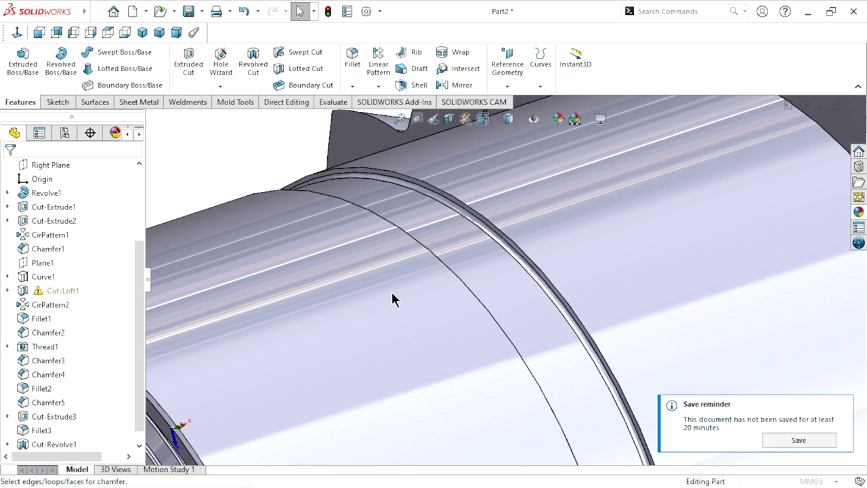
type("0.3")
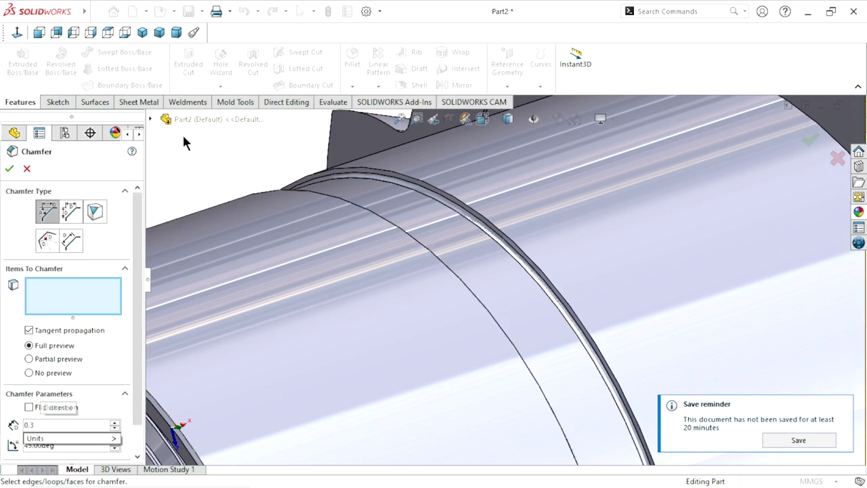
left_click_drag(181, 142, 493, 217)
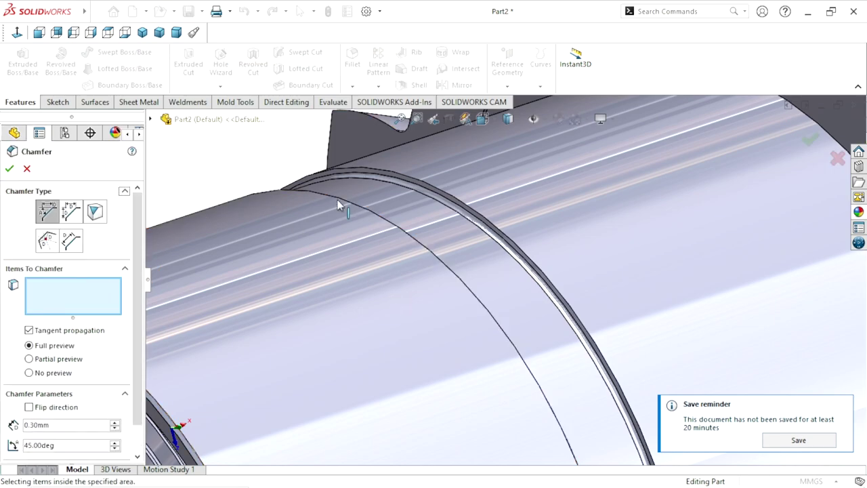
left_click(487, 226)
scroll(519, 258, "up", 3)
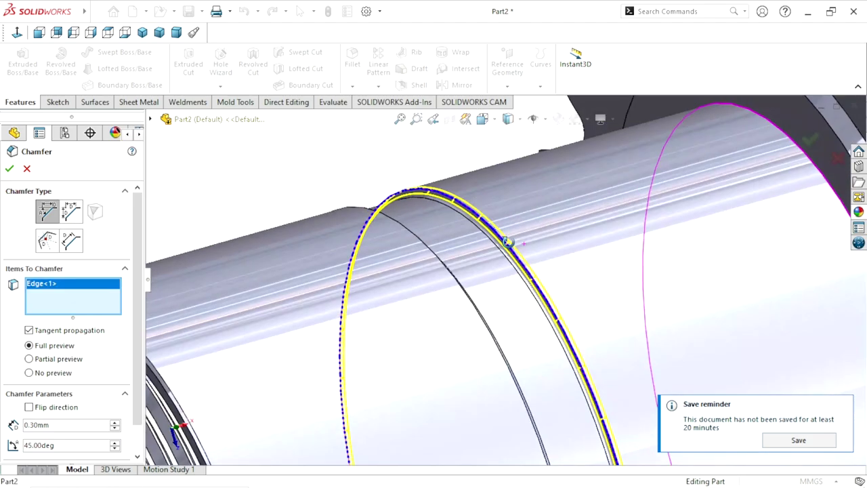
scroll(481, 253, "up", 3)
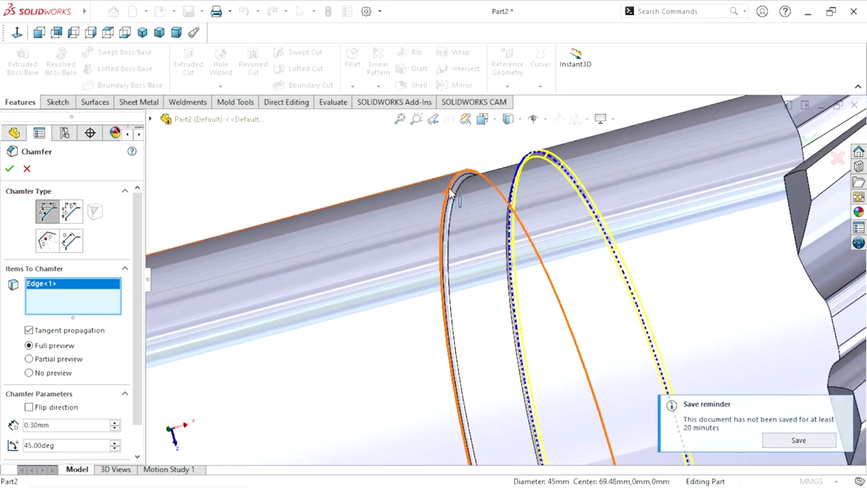
left_click(445, 198)
Add the face beside the threaded section to the chamfer selection as Face<1>.
scroll(420, 294, "up", 3)
scroll(303, 359, "up", 3)
scroll(303, 359, "up", 2)
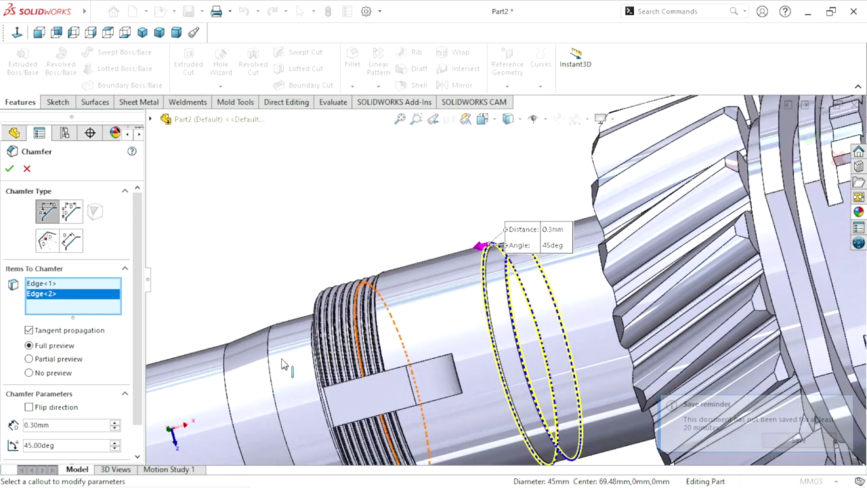
scroll(328, 359, "down", 4)
scroll(384, 245, "down", 3)
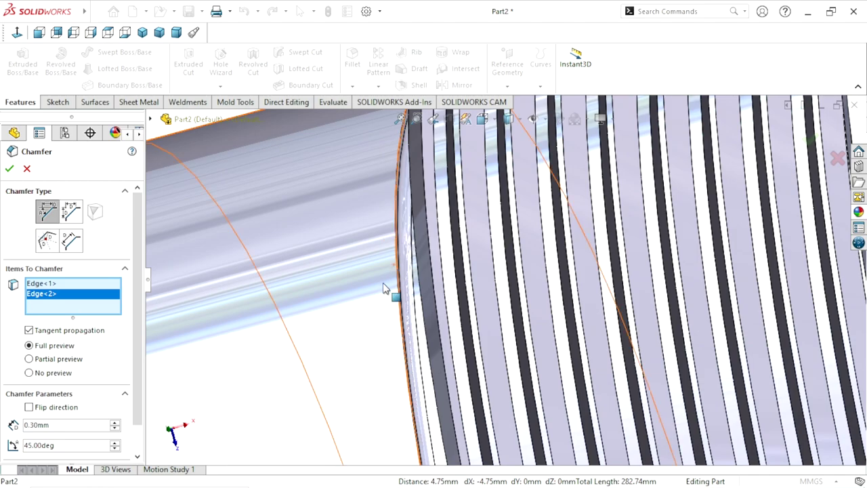
middle_click_drag(388, 290, 377, 285)
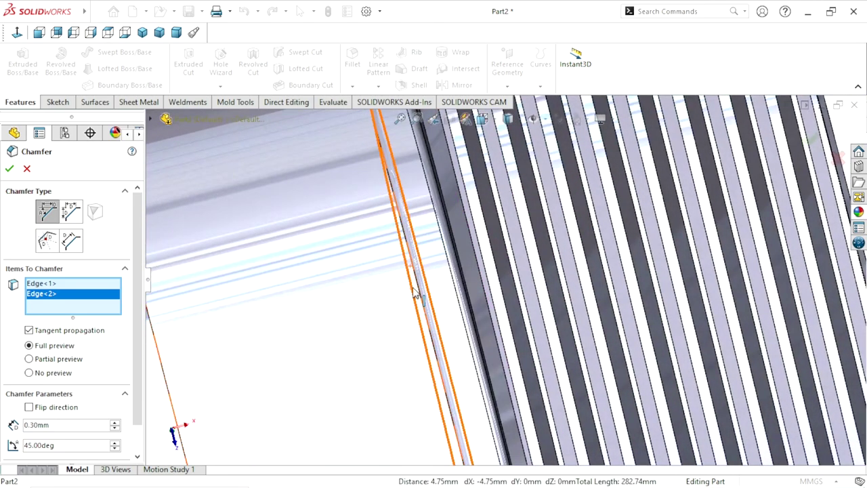
scroll(368, 300, "up", 5)
scroll(352, 302, "down", 3)
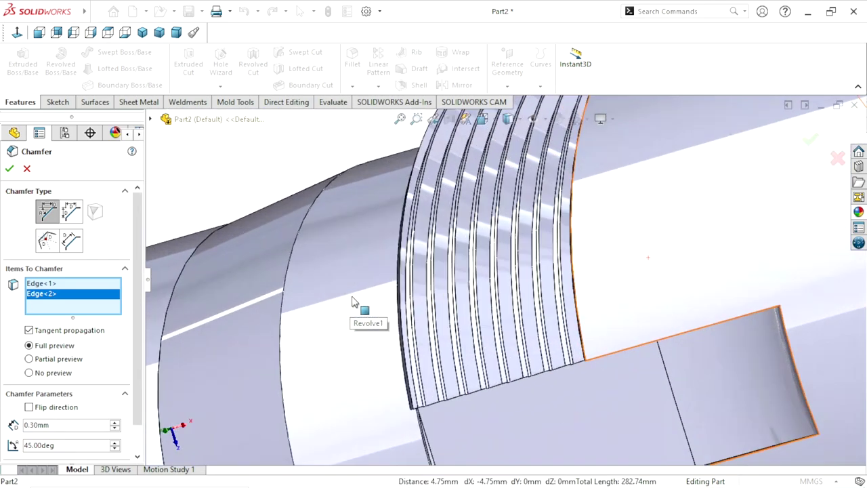
middle_click_drag(306, 171, 444, 242)
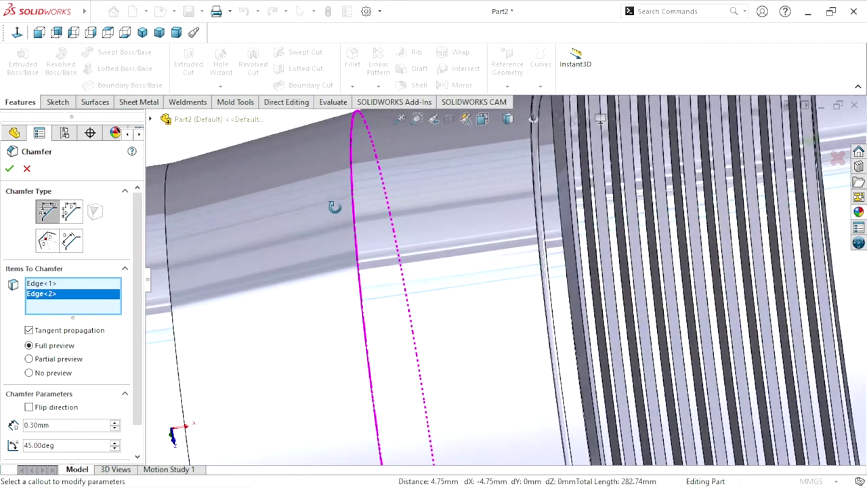
scroll(519, 155, "down", 2)
scroll(495, 178, "down", 2)
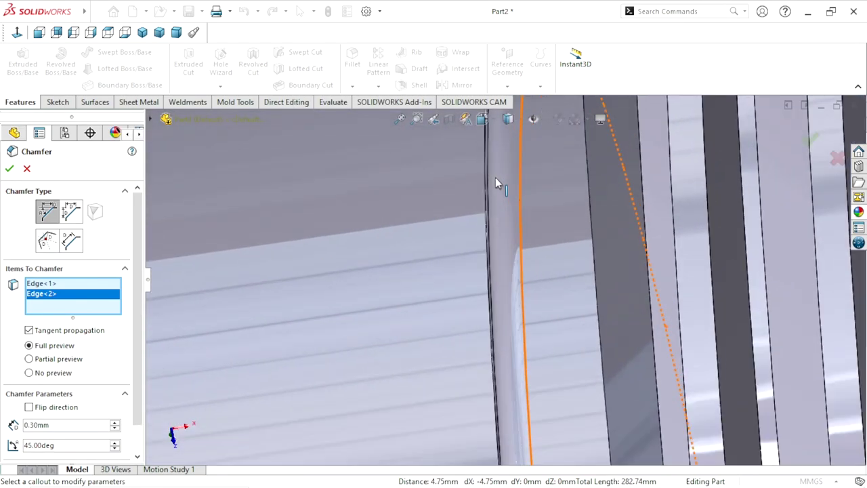
left_click(486, 192)
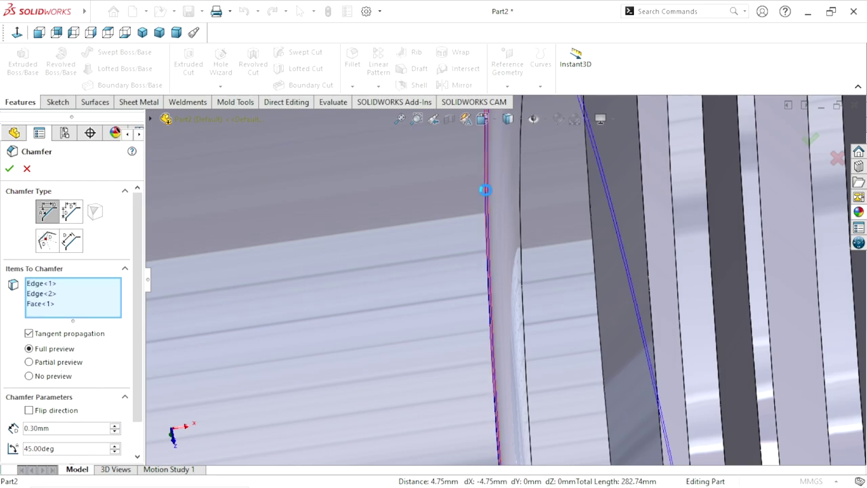
Apply the 0.3 mm chamfer and orbit to view the gear more face-on.
left_click(9, 169)
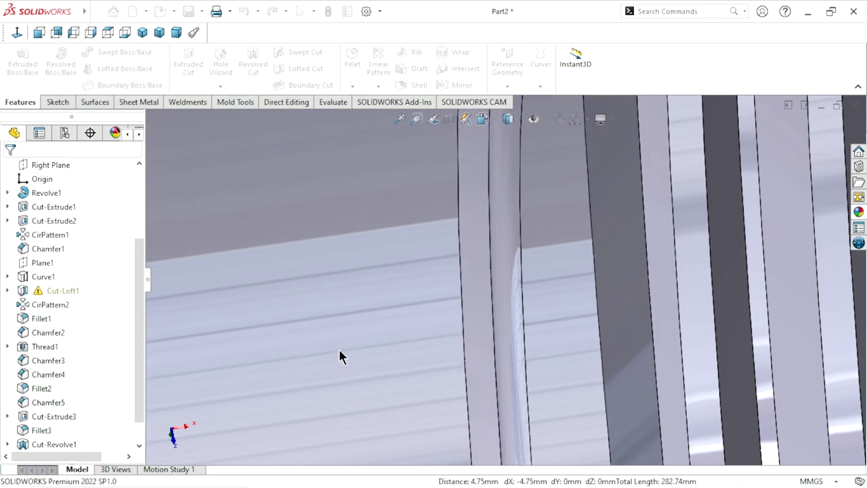
scroll(340, 350, "up", 3)
scroll(369, 372, "up", 3)
mouse_move(354, 375)
middle_mouse_down()
mouse_move(381, 368)
mouse_move(388, 354)
mouse_move(416, 355)
middle_mouse_up()
scroll(674, 324, "down", 2)
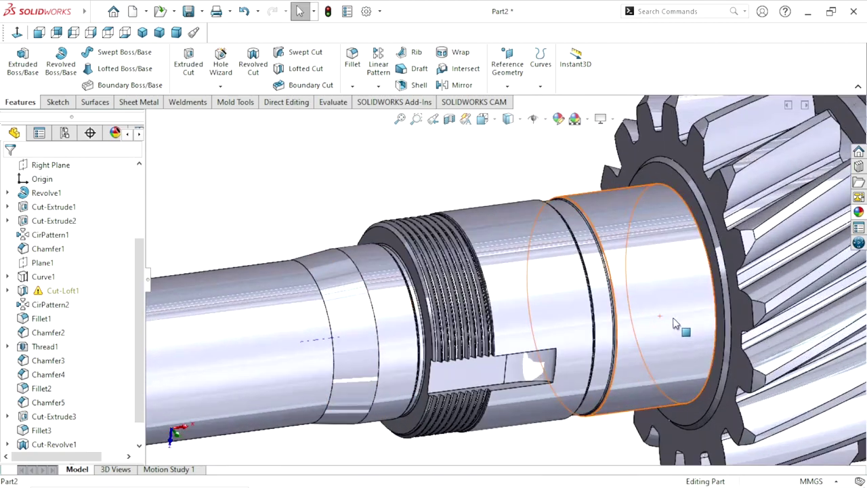
scroll(613, 265, "down", 2)
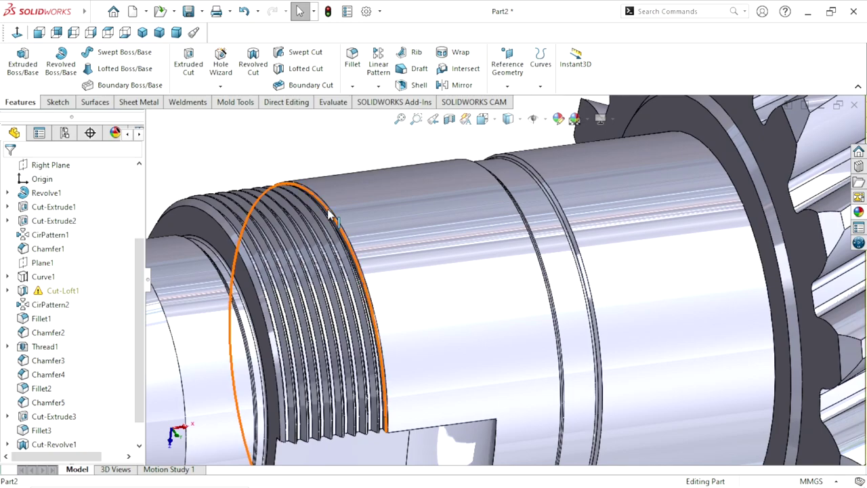
mouse_move(344, 216)
middle_mouse_down()
mouse_move(391, 280)
mouse_move(449, 244)
middle_mouse_up()
scroll(449, 243, "up", 5)
scroll(515, 210, "down", 3)
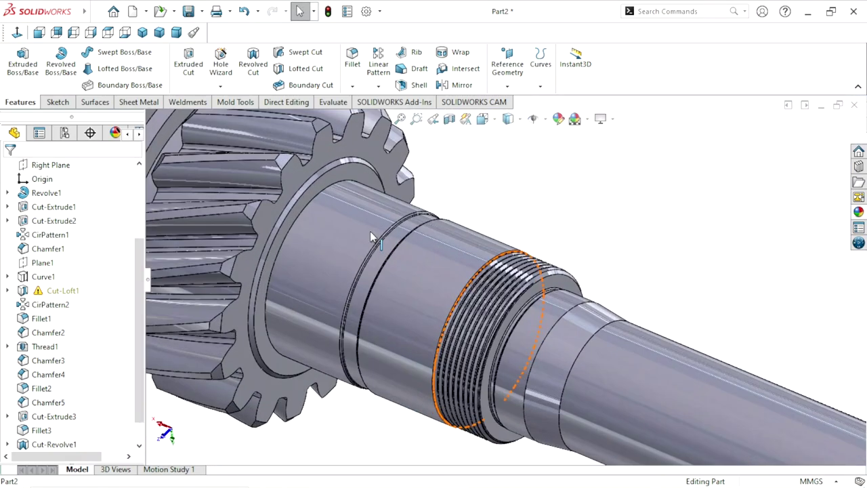
scroll(536, 198, "down", 2)
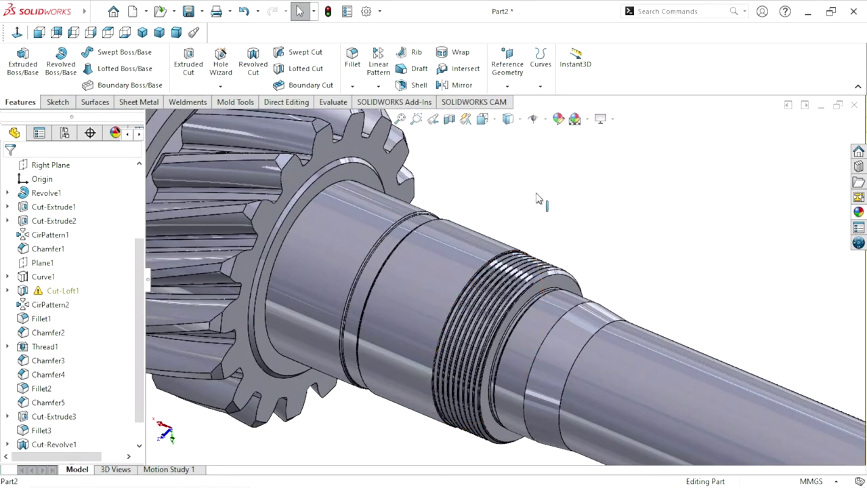
Return to the isometric view and inspect the whole shaft and gear.
left_click(143, 33)
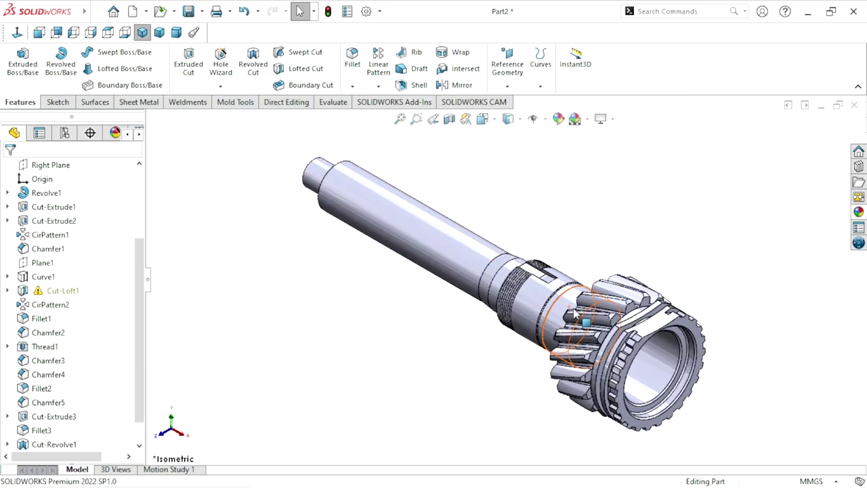
scroll(572, 307, "down", 5)
scroll(548, 294, "down", 2)
scroll(499, 300, "down", 2)
mouse_move(499, 300)
middle_mouse_down()
mouse_move(549, 325)
mouse_move(474, 298)
middle_mouse_up()
scroll(334, 259, "up", 5)
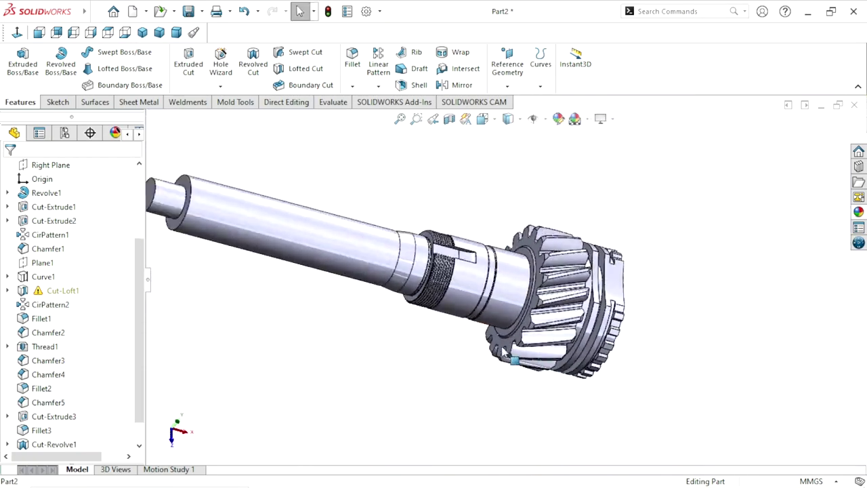
scroll(334, 259, "up", 2)
scroll(334, 259, "down", 2)
scroll(275, 217, "down", 1)
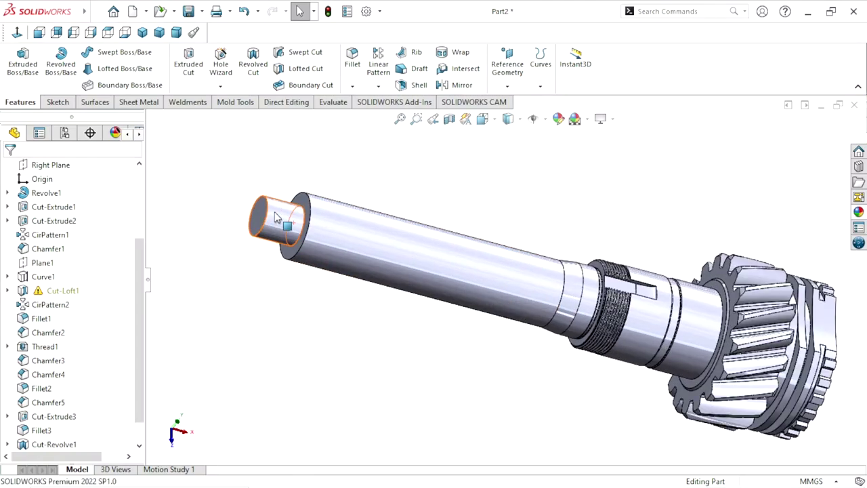
Start a 1 mm chamfer and select the outer circular edge of the shaft's small end.
left_click(352, 86)
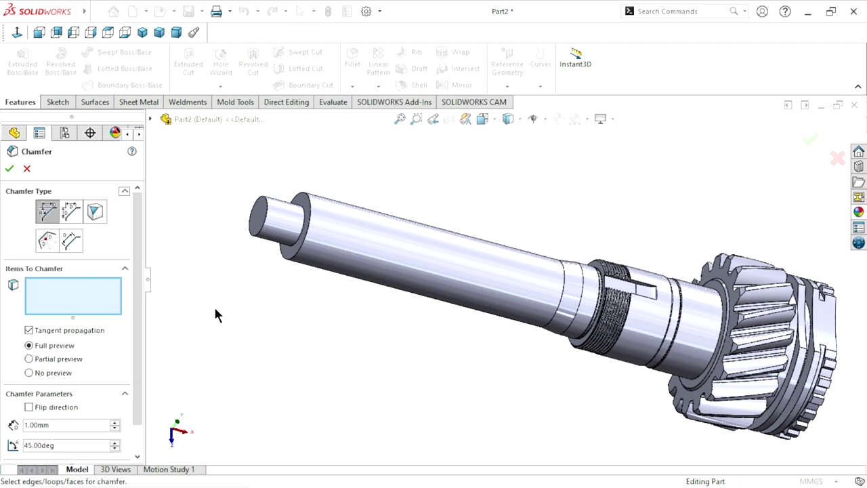
scroll(223, 210, "down", 2)
left_click(303, 212)
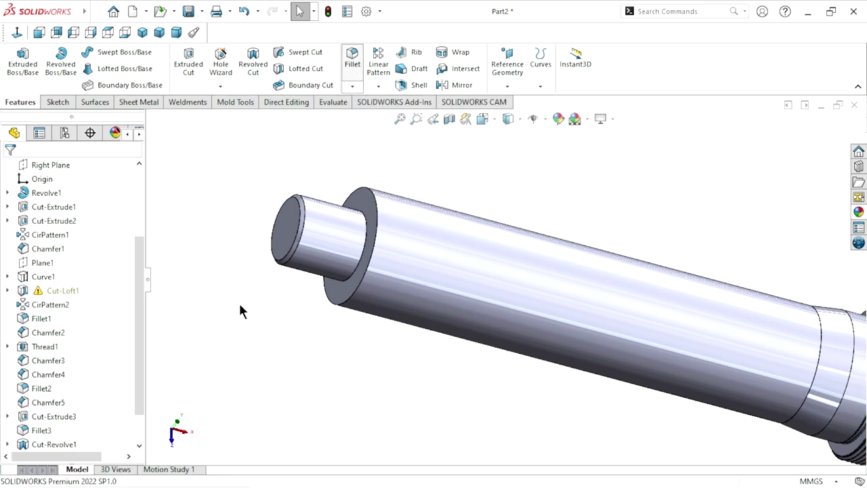
Fillet the edge where the small-end pin meets the shoulder with a 1 mm radius.
type("1")
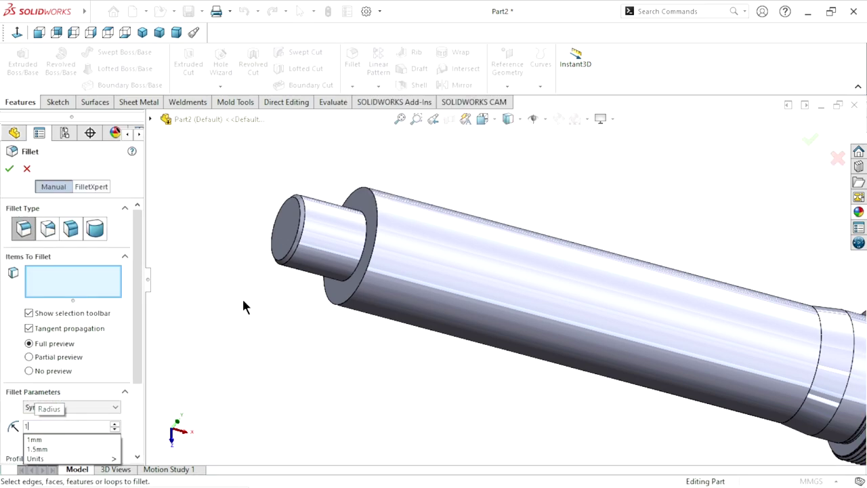
key("Return")
scroll(389, 248, "down", 2)
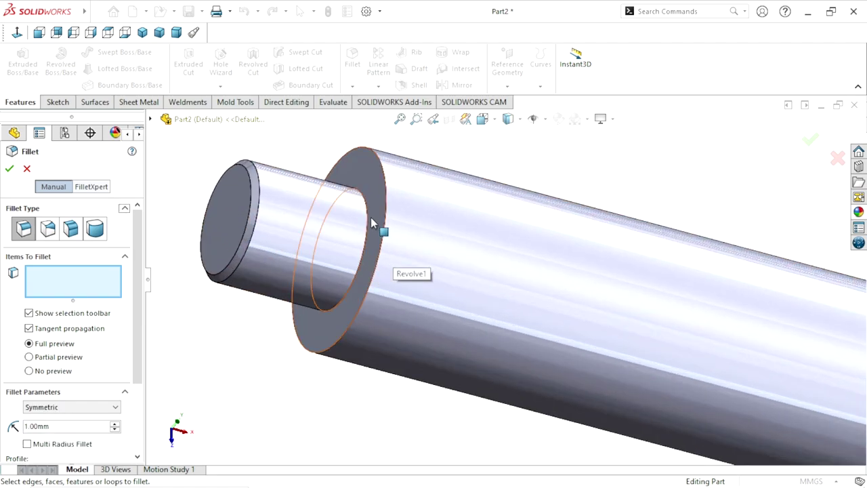
left_click(366, 219)
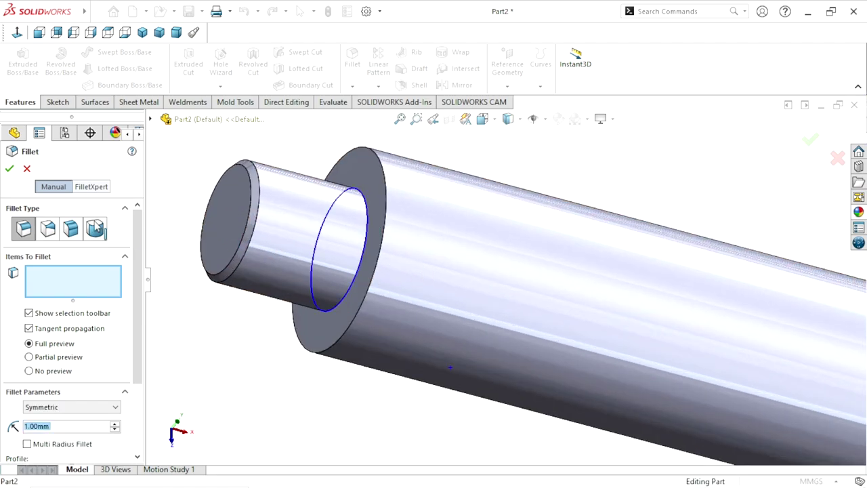
left_click(9, 170)
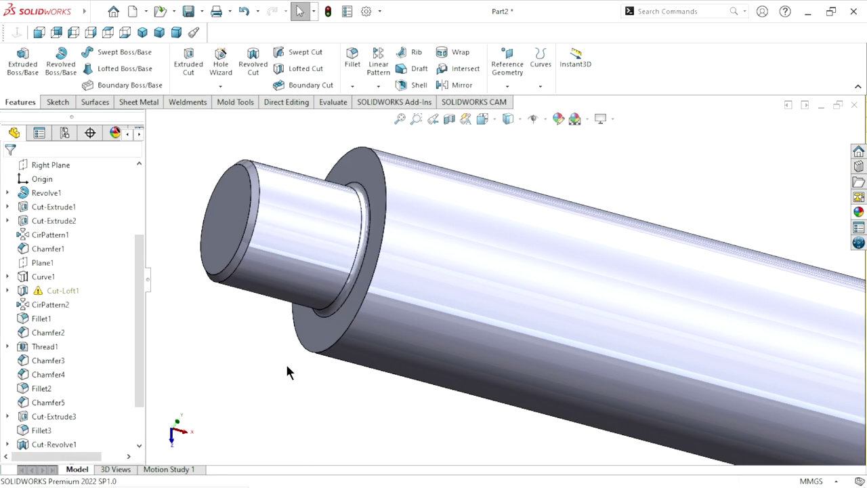
scroll(364, 308, "down", 3)
scroll(570, 201, "up", 3)
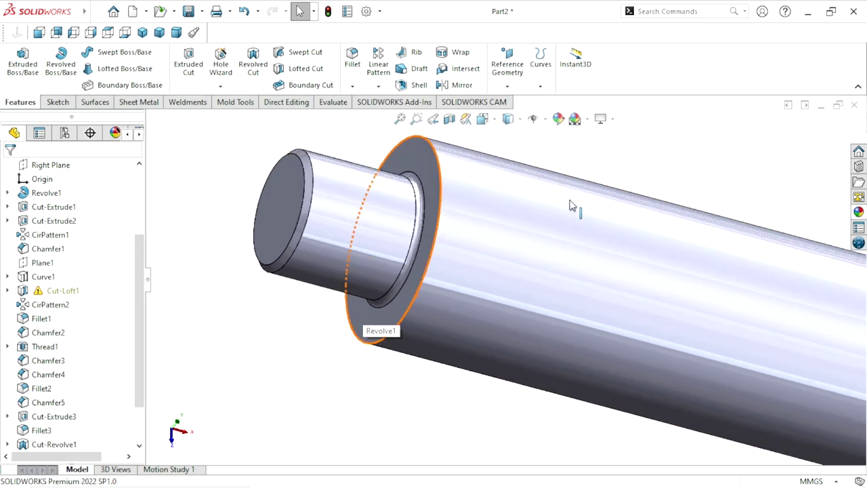
scroll(570, 205, "down", 2)
Start an asymmetric distance-distance chamfer on the shoulder's outer circular edge.
left_click(356, 84)
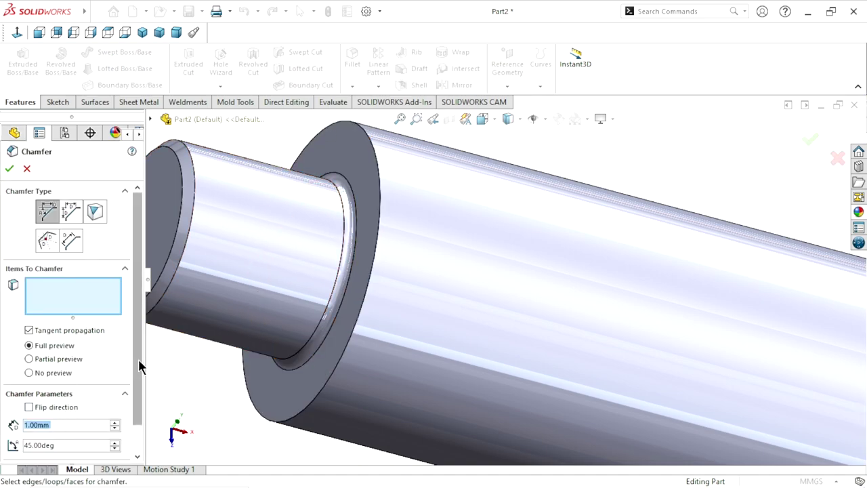
mouse_move(139, 366)
left_mouse_down()
mouse_move(139, 420)
mouse_move(136, 356)
mouse_move(146, 394)
left_mouse_up()
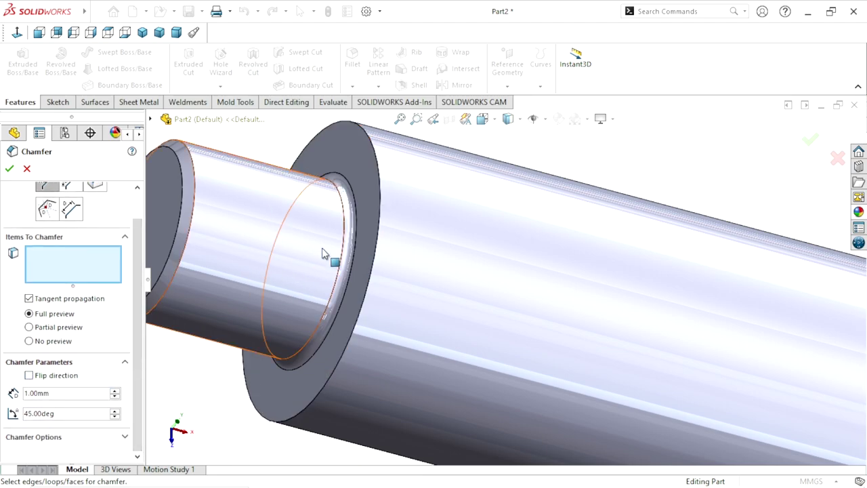
scroll(139, 314, "up", 2)
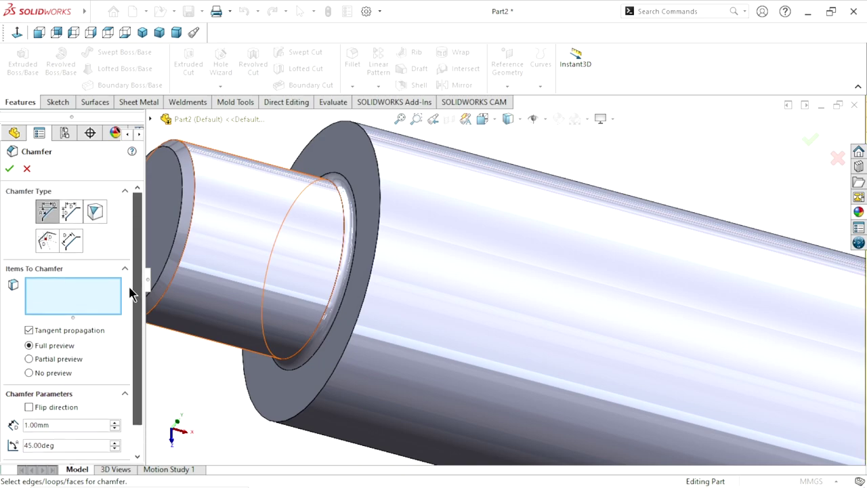
left_click(72, 217)
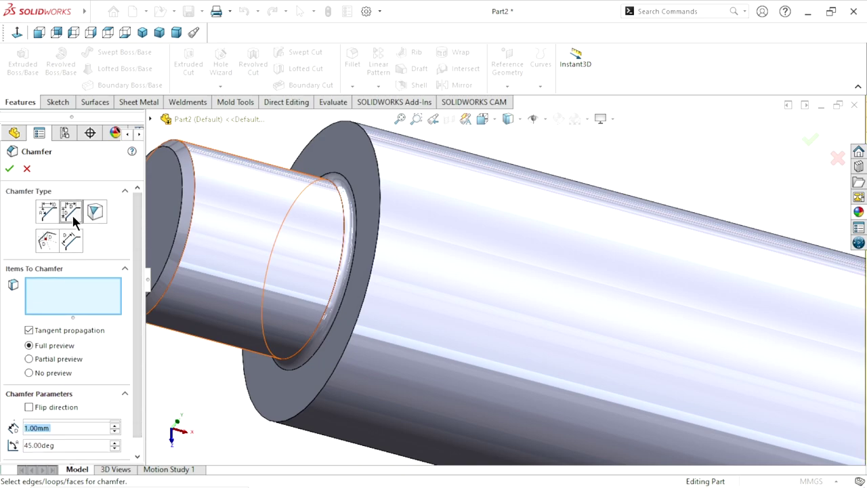
scroll(140, 370, "down", 1)
left_click(114, 395)
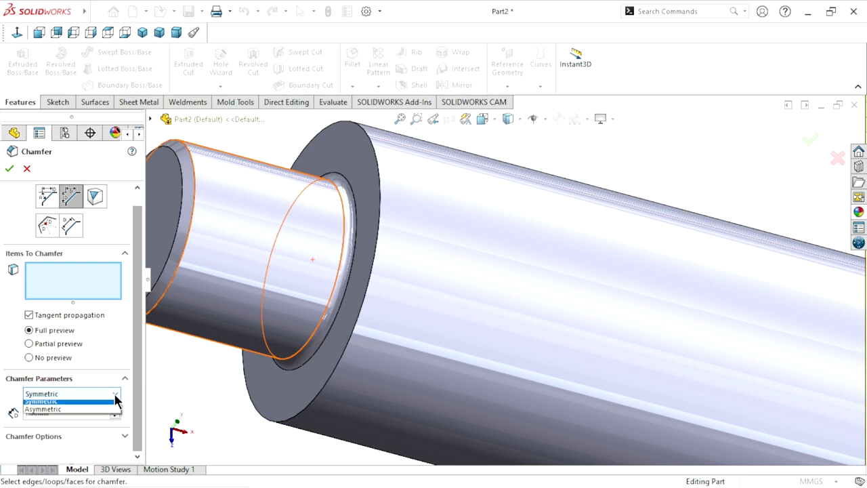
left_click(60, 413)
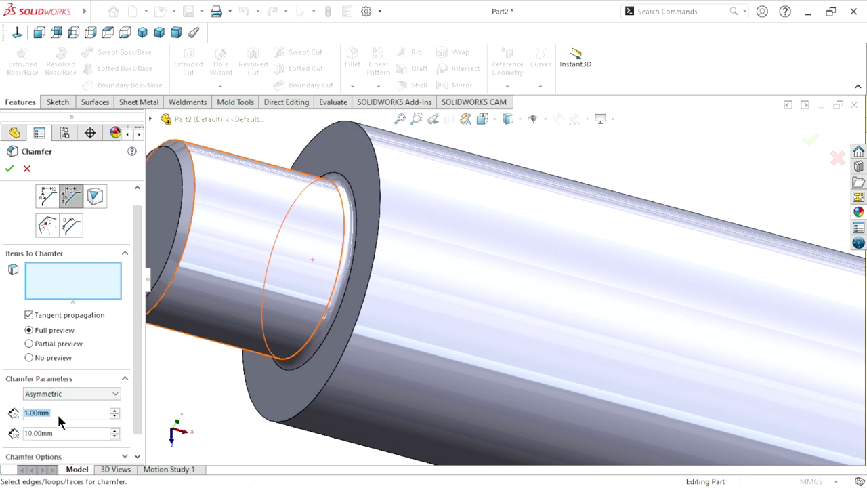
left_click(67, 412)
left_click(381, 240)
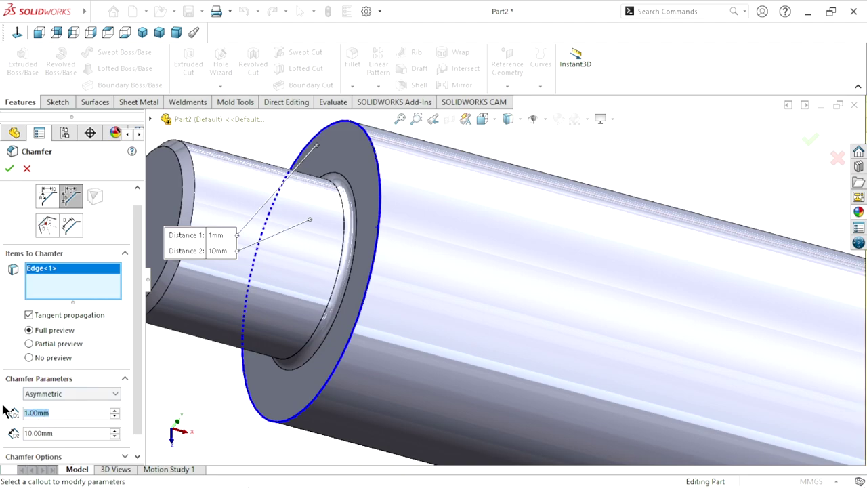
Set the chamfer distances to 5 mm and 2 mm.
type("5")
left_click(124, 426)
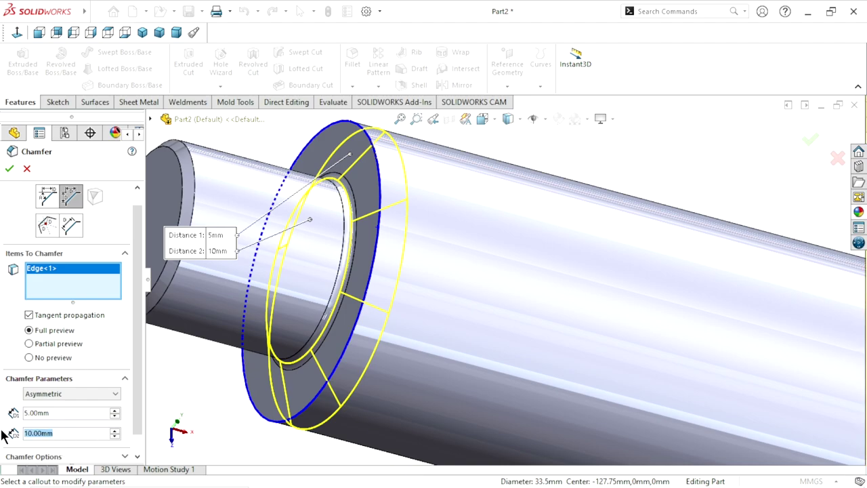
type("2")
key("Return")
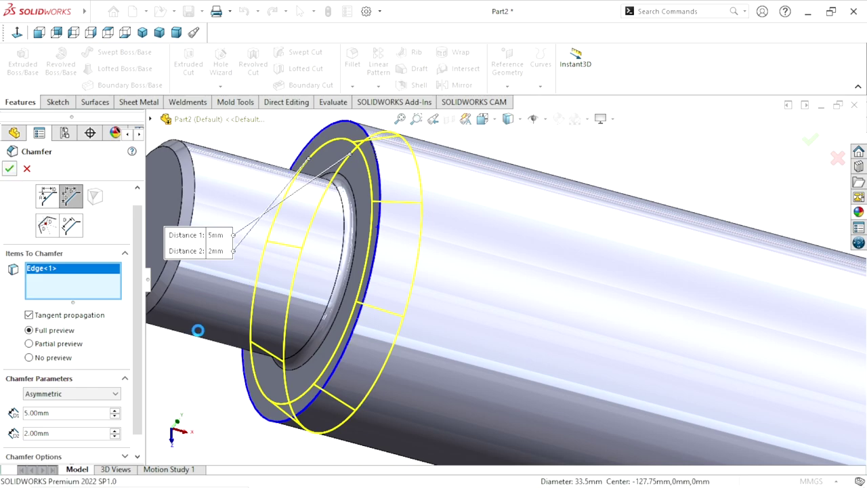
Start a new sketch on the Front Plane.
scroll(257, 373, "up", 3)
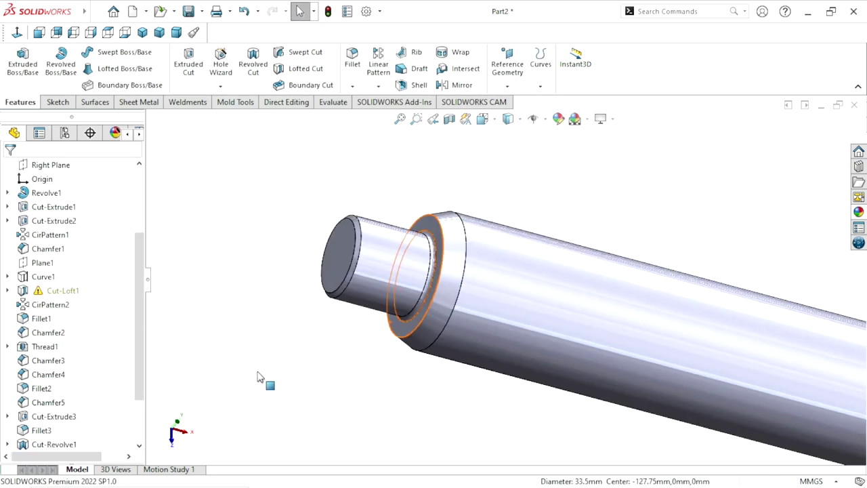
scroll(417, 385, "up", 1)
scroll(667, 277, "down", 2)
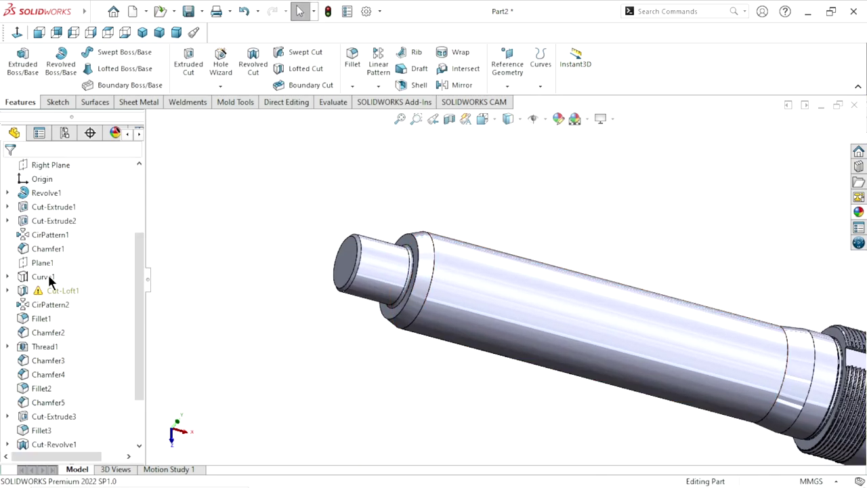
scroll(58, 251, "up", 3)
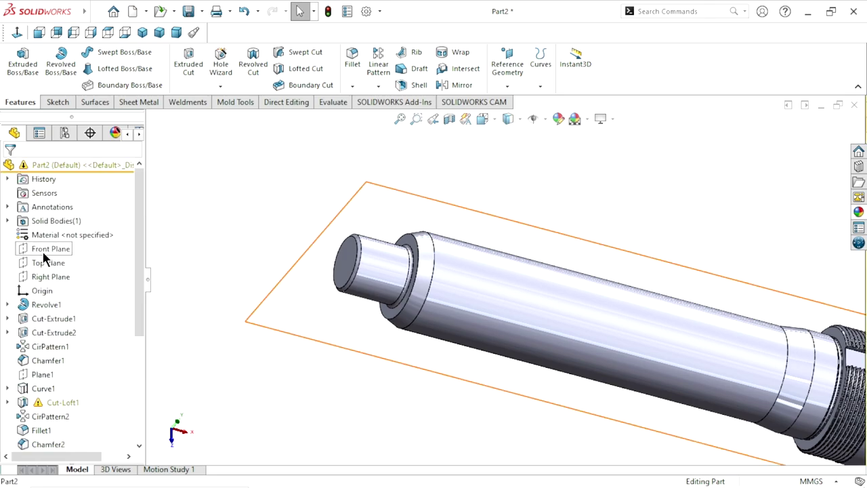
left_click(44, 250)
left_click(74, 233)
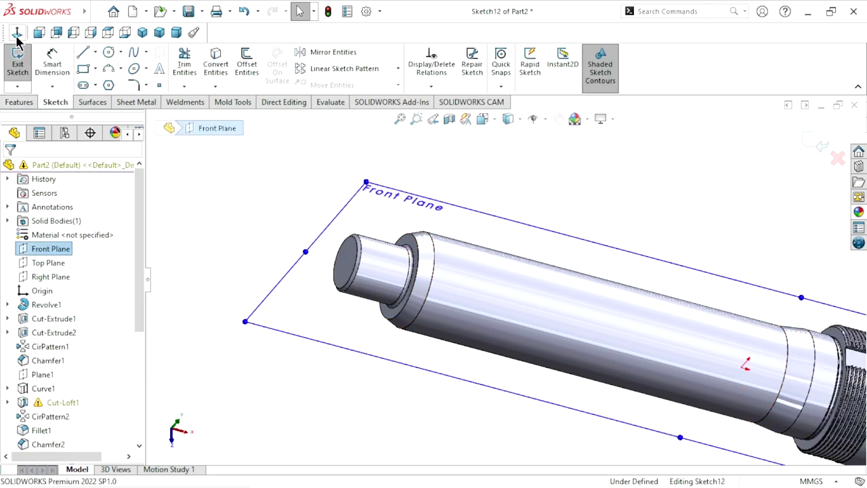
scroll(455, 299, "down", 2)
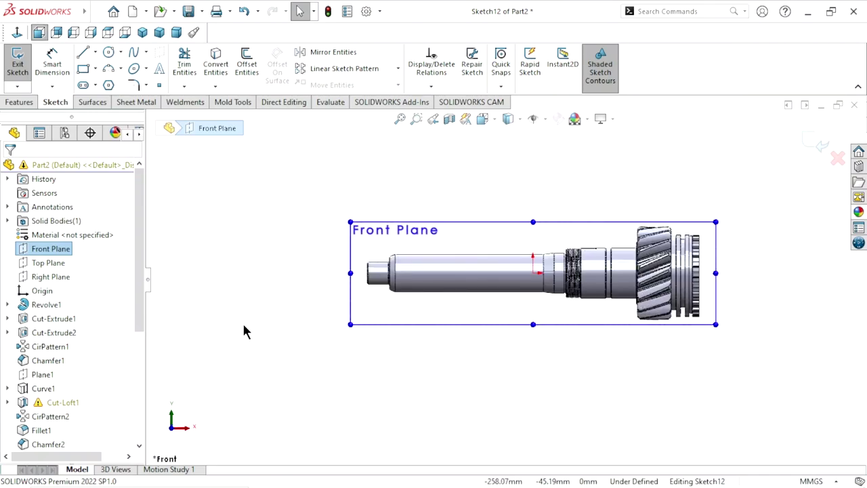
scroll(588, 274, "down", 3)
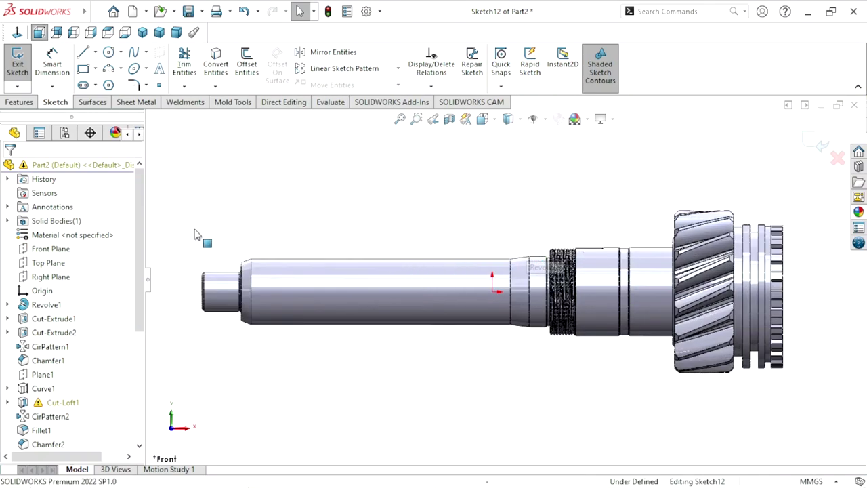
Draw a horizontal line from the chamfer corner along the shaft's top, ending in an upward tangent arc.
key("l")
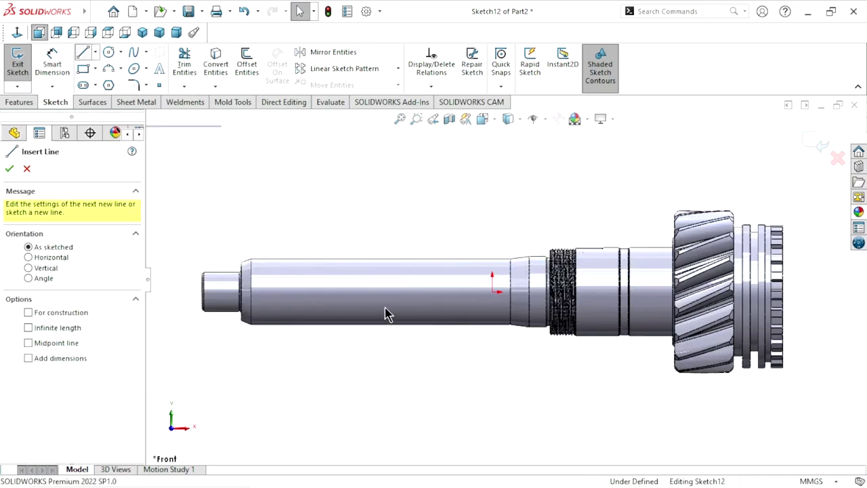
scroll(382, 308, "down", 2)
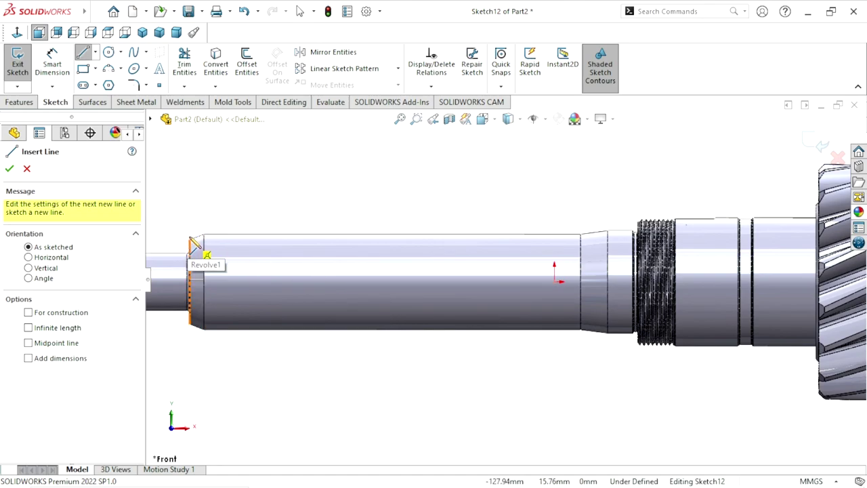
scroll(220, 247, "down", 2)
scroll(272, 262, "down", 2)
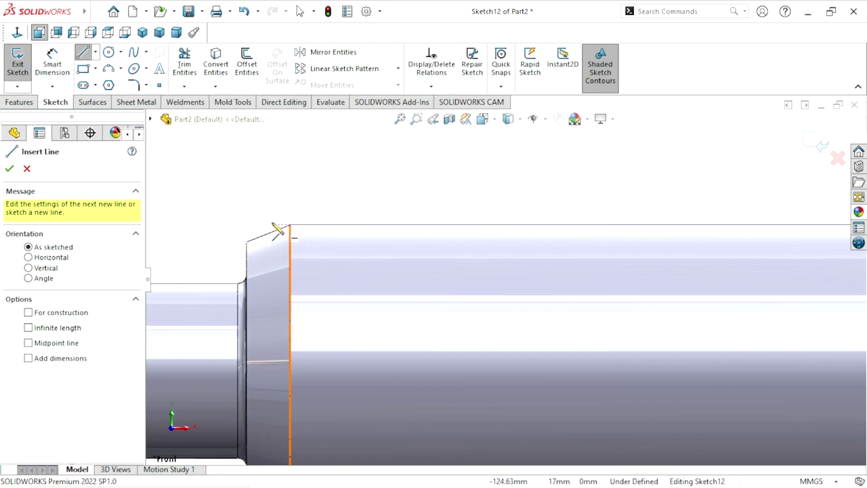
left_click(247, 225)
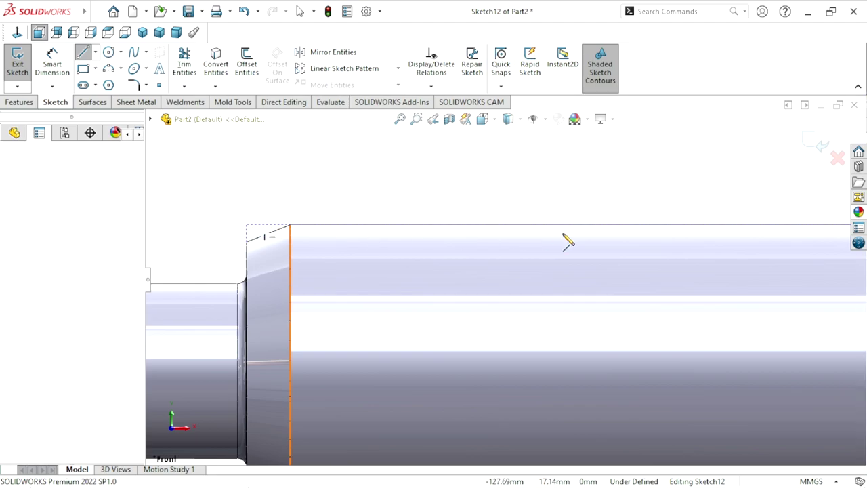
scroll(422, 271, "up", 4)
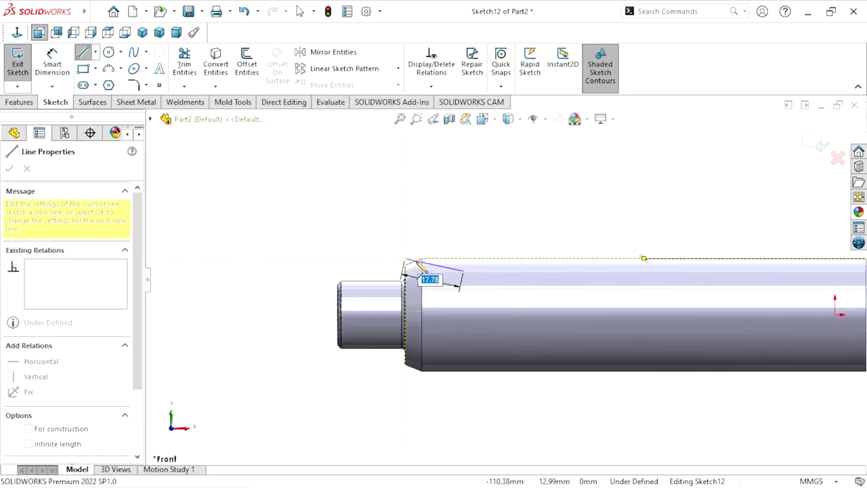
left_click(559, 259)
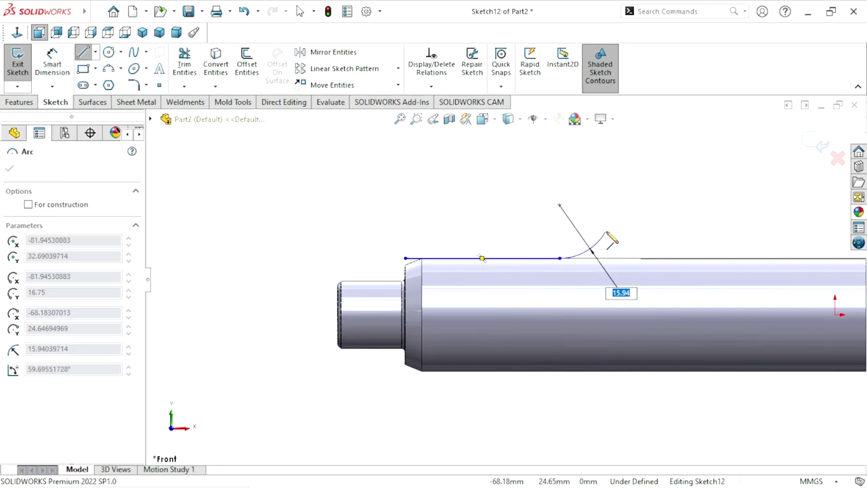
left_click(601, 242)
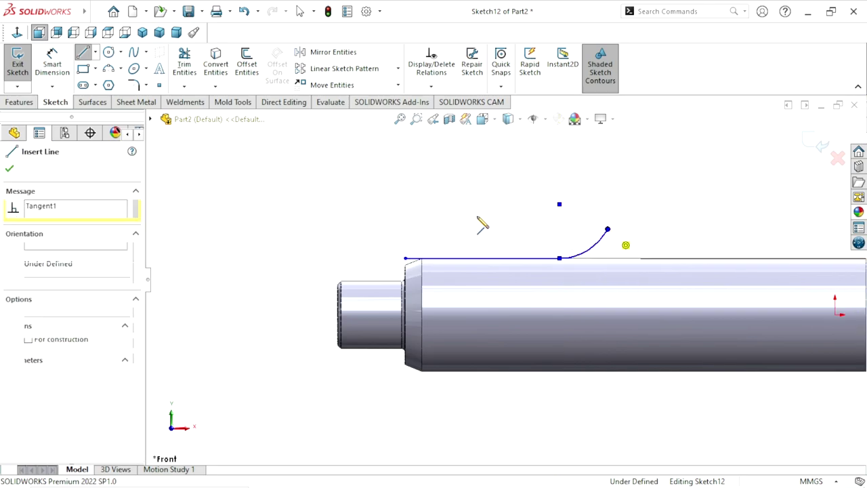
right_click(507, 231)
left_click(507, 235)
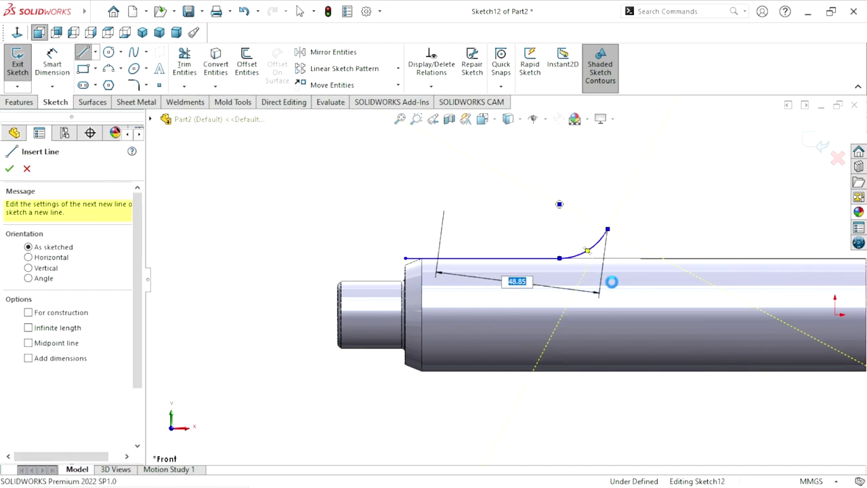
key("Escape")
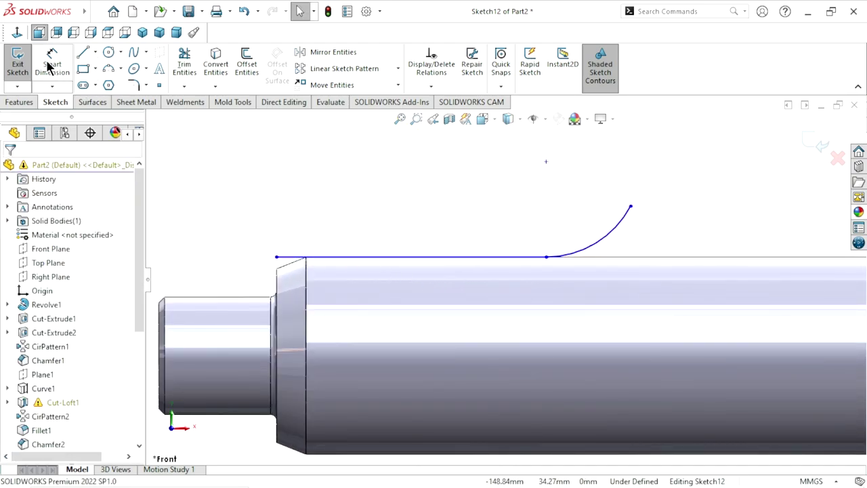
Dimension the path line to 60 mm and the line-end to arc-end horizontal distance to 22 mm.
left_click(52, 64)
left_click(392, 238)
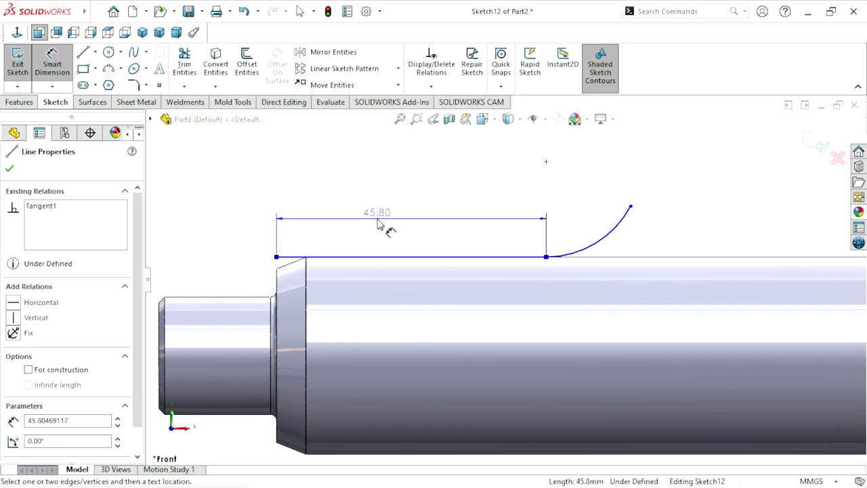
left_click(392, 218)
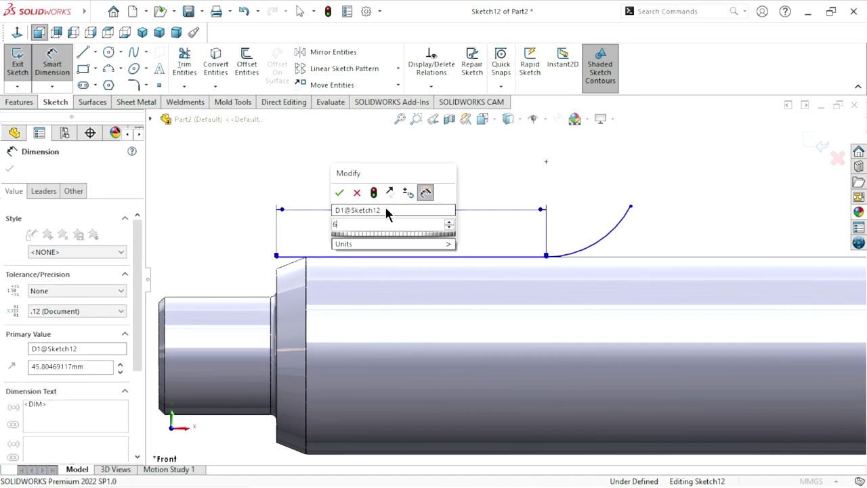
type("60")
left_click(341, 191)
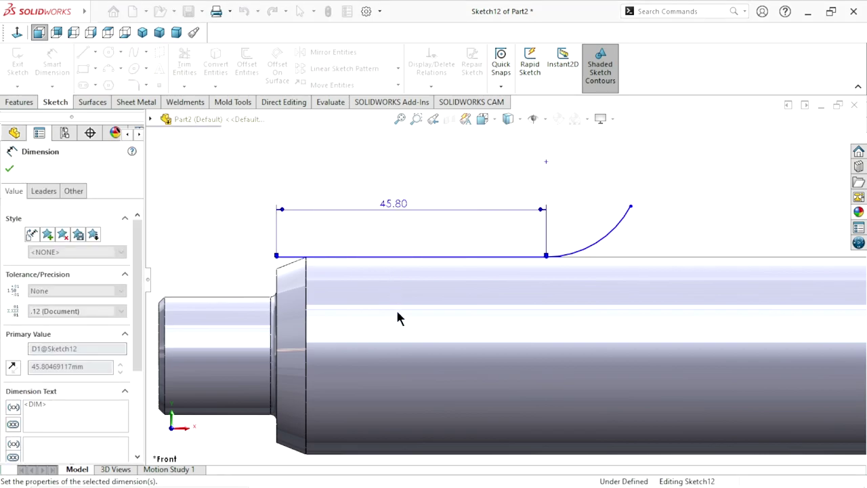
scroll(493, 276, "up", 3)
scroll(594, 261, "down", 2)
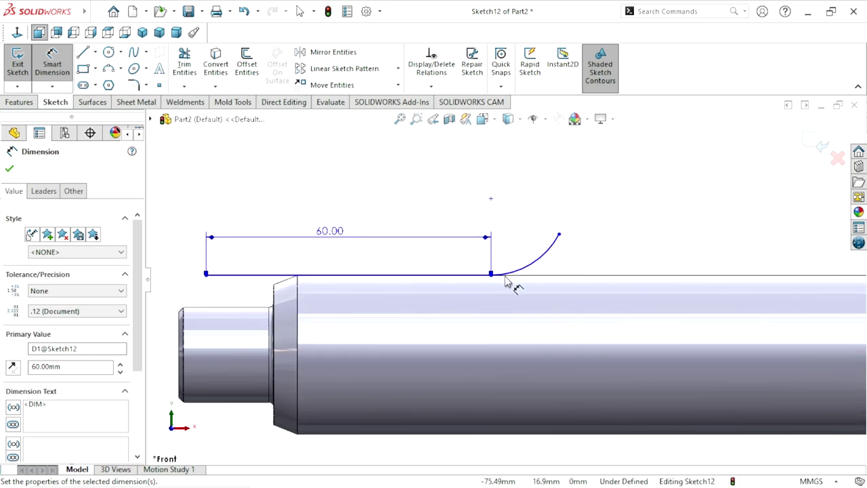
left_click(494, 277)
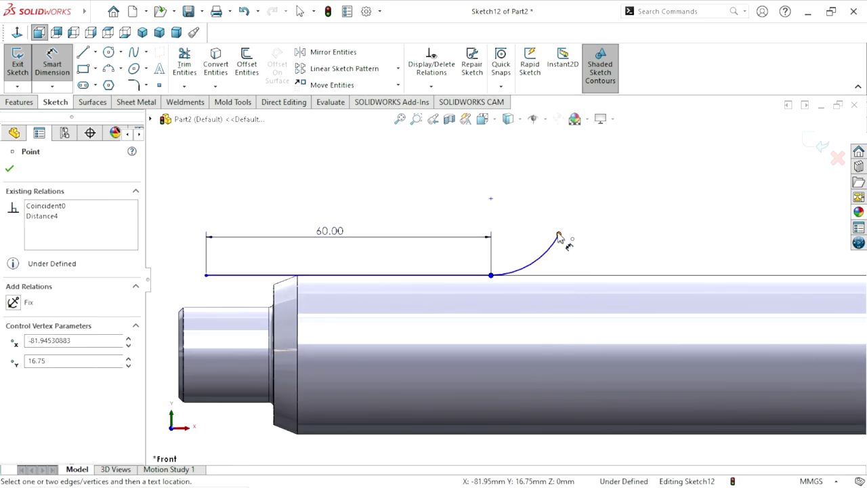
left_click(559, 235)
left_click(539, 211)
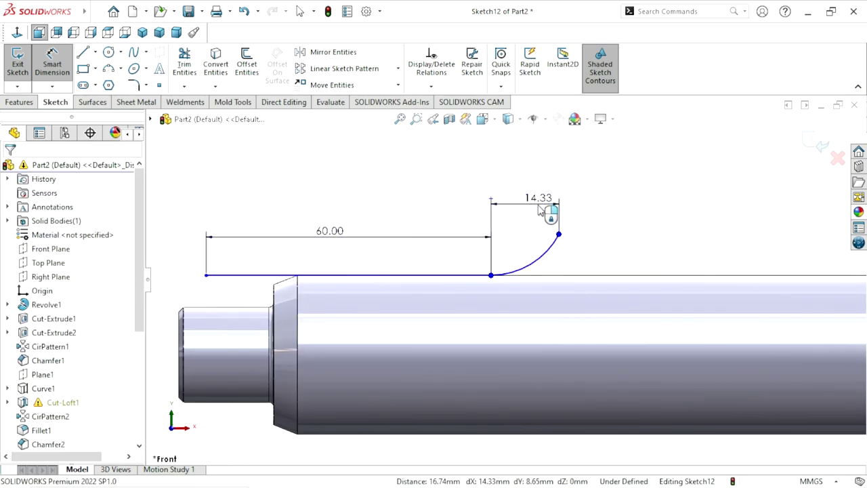
type("22")
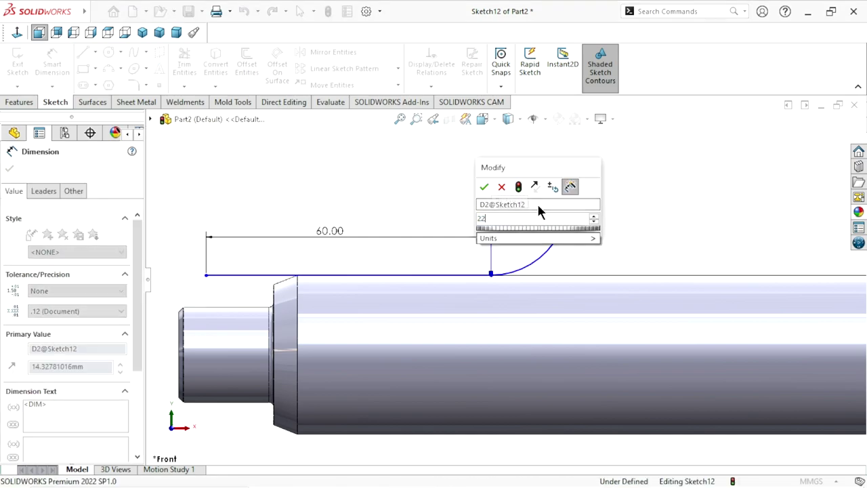
left_click(484, 187)
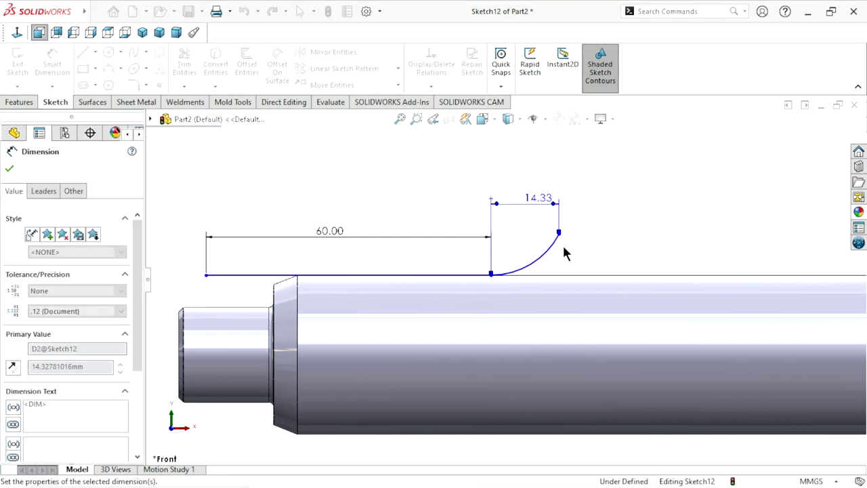
Give the path arc a 32 mm radius.
left_click(552, 264)
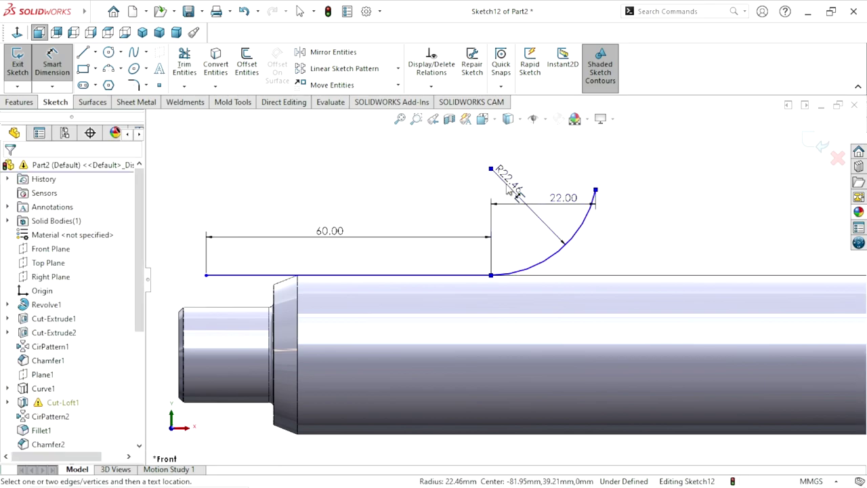
left_click(507, 188)
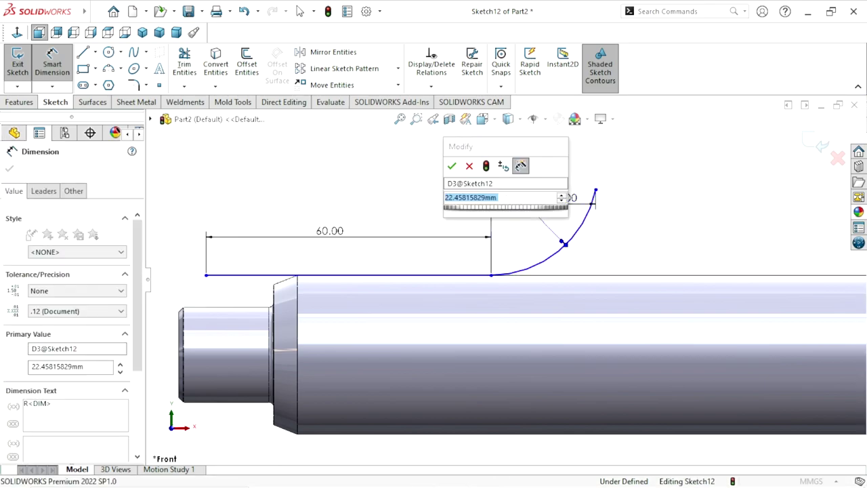
type("32")
key("Return")
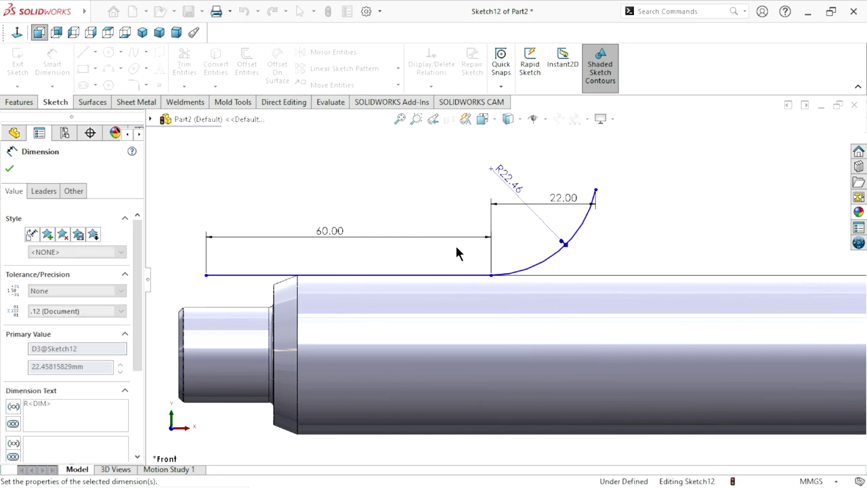
key("f")
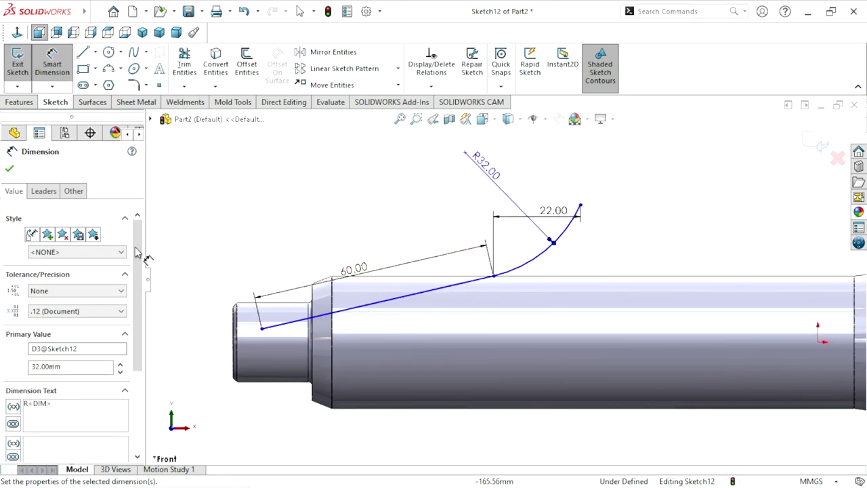
left_click(10, 170)
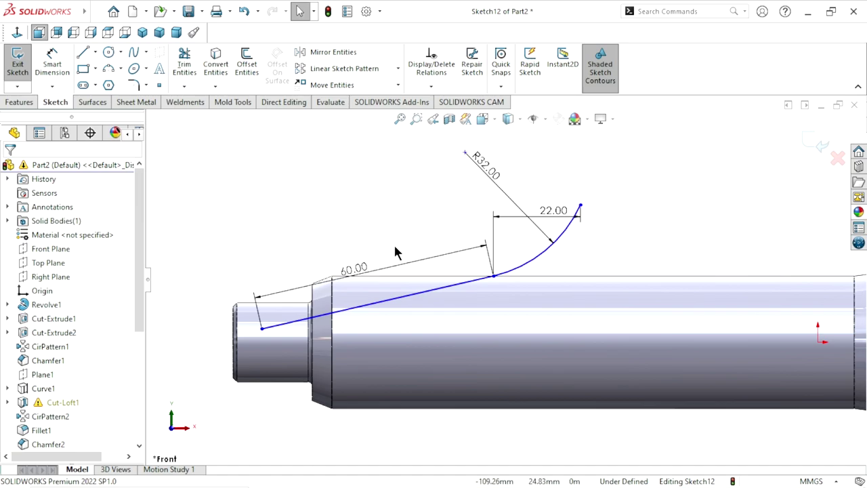
Make the 60 mm line horizontal, make its free end coincident with the shoulder edge, and exit the sketch.
left_click(385, 305)
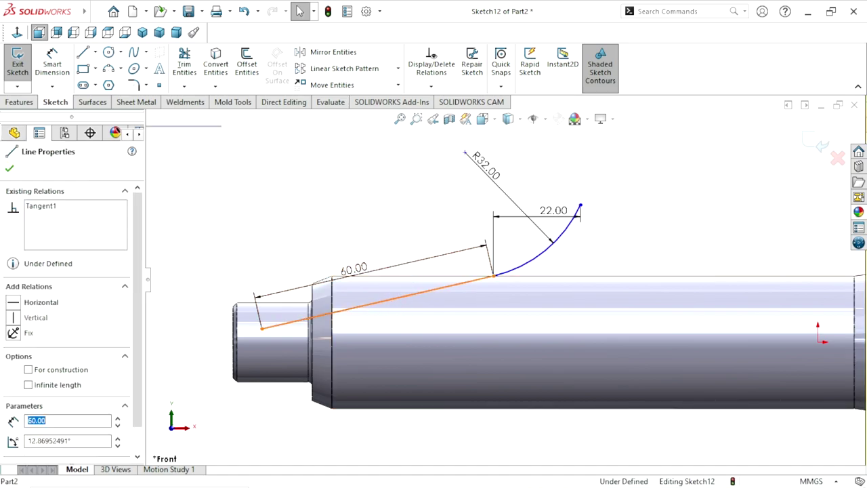
left_click(426, 244)
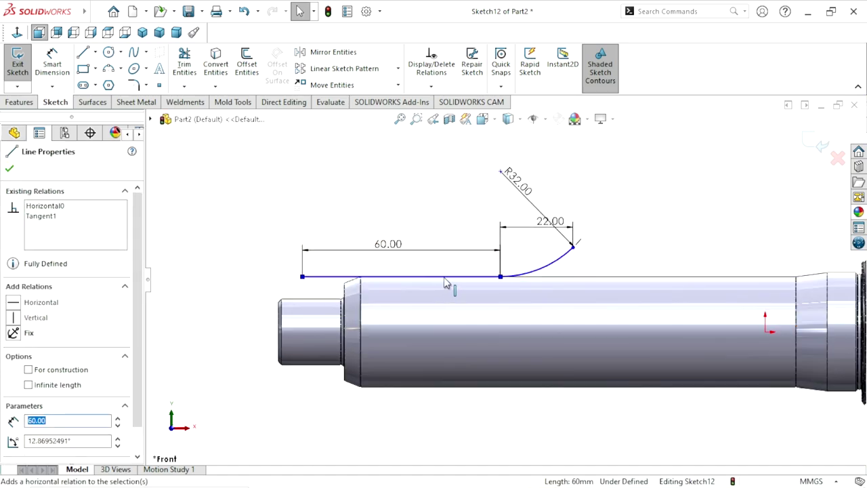
left_click(9, 169)
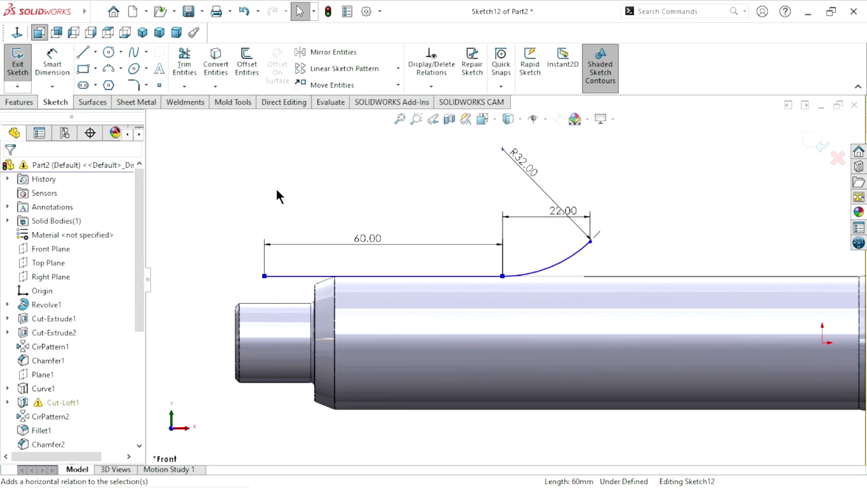
left_click(268, 279)
left_click(312, 276, "ctrl")
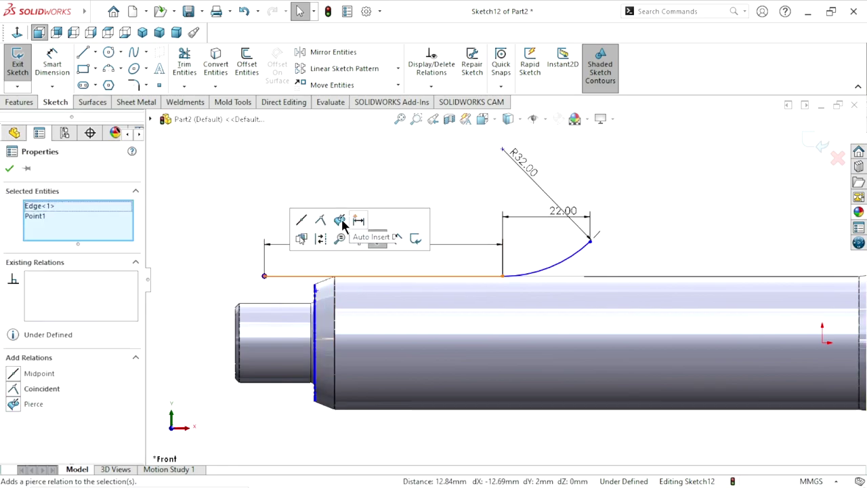
left_click(320, 220)
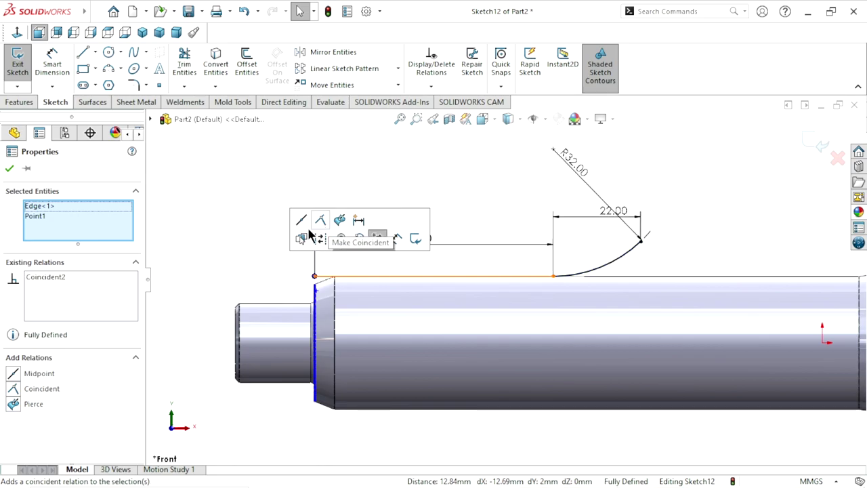
left_click(9, 169)
scroll(426, 333, "down", 3)
scroll(575, 329, "up", 3)
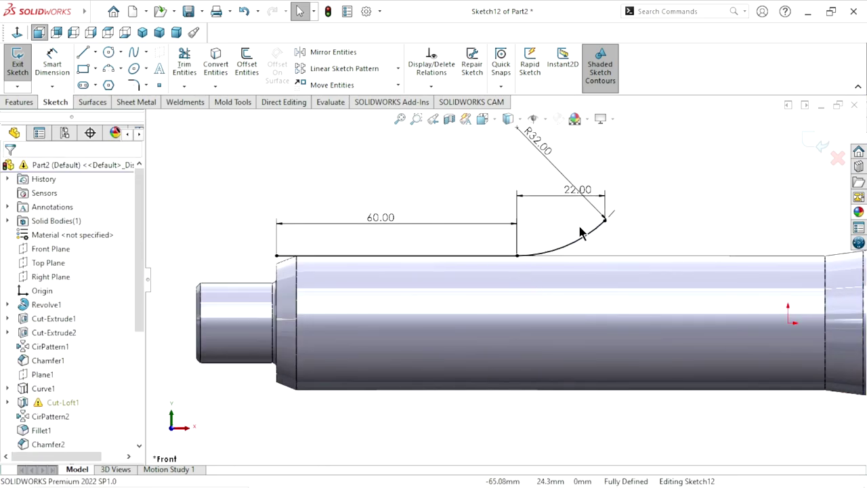
left_click(809, 146)
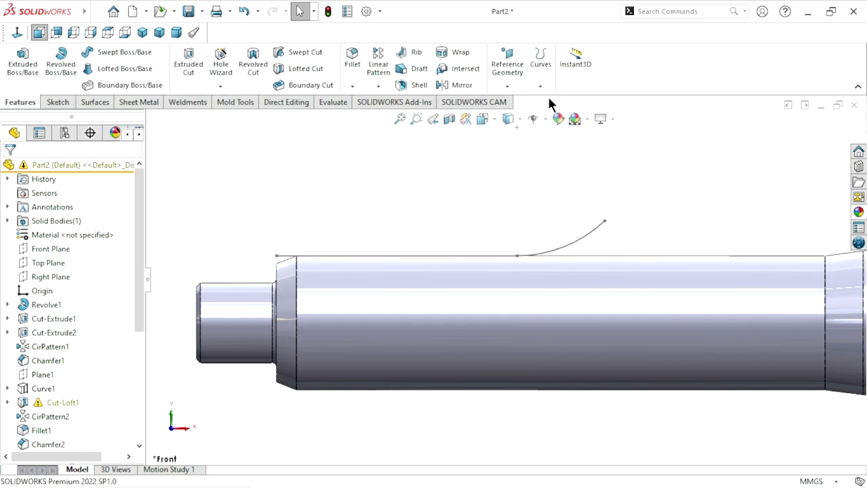
Create Plane3 perpendicular to Line1 through its end point, then start Sketch13 on Plane3.
left_click(508, 85)
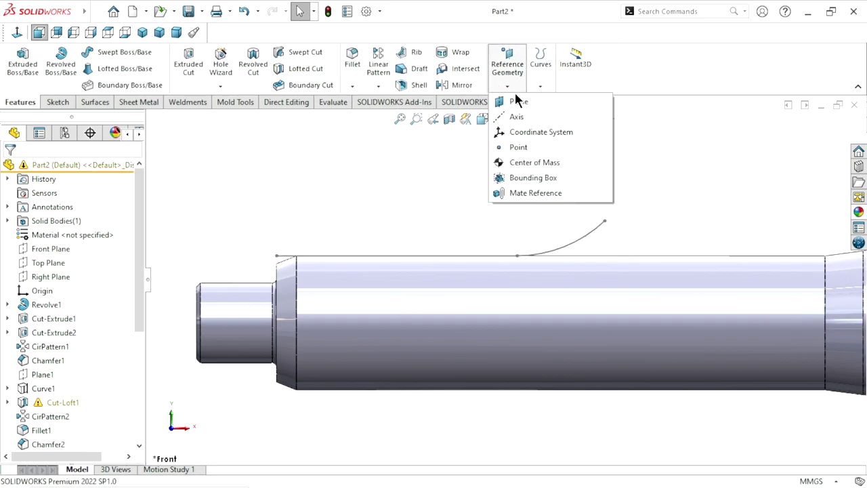
left_click(518, 101)
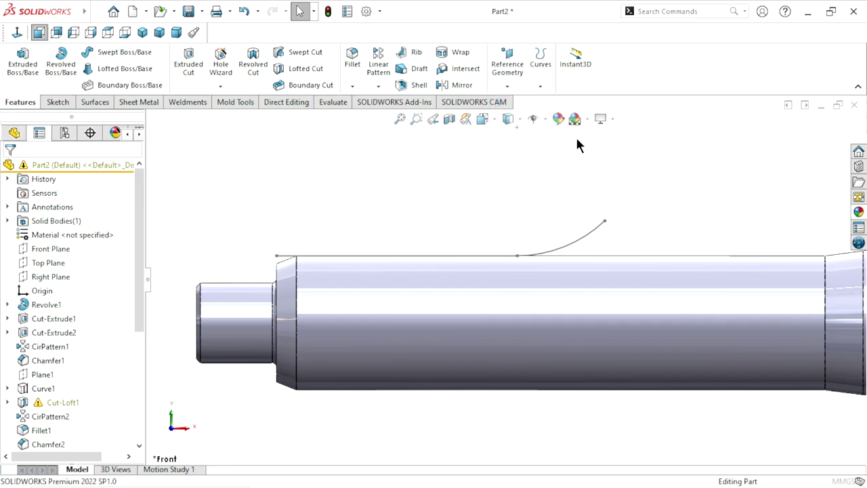
left_click(332, 257)
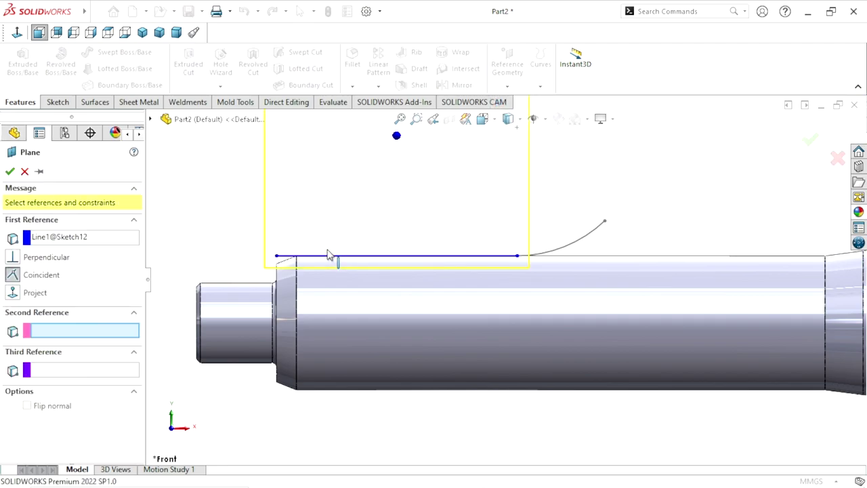
left_click(277, 258)
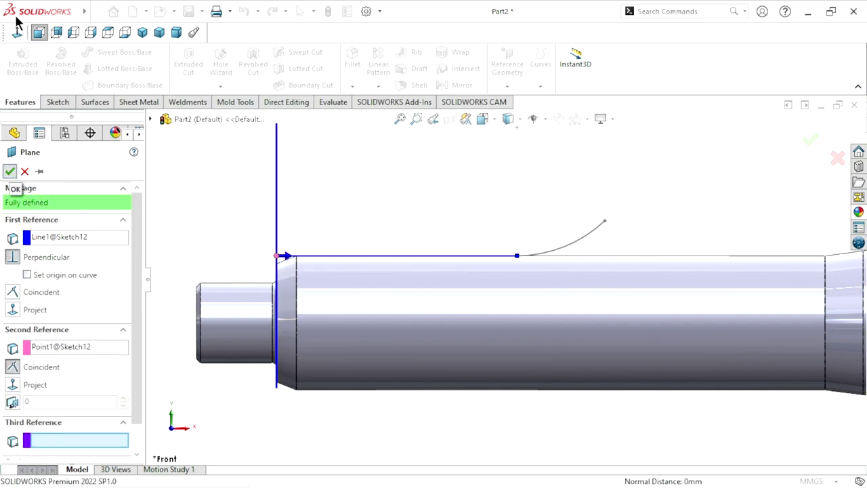
key("Return")
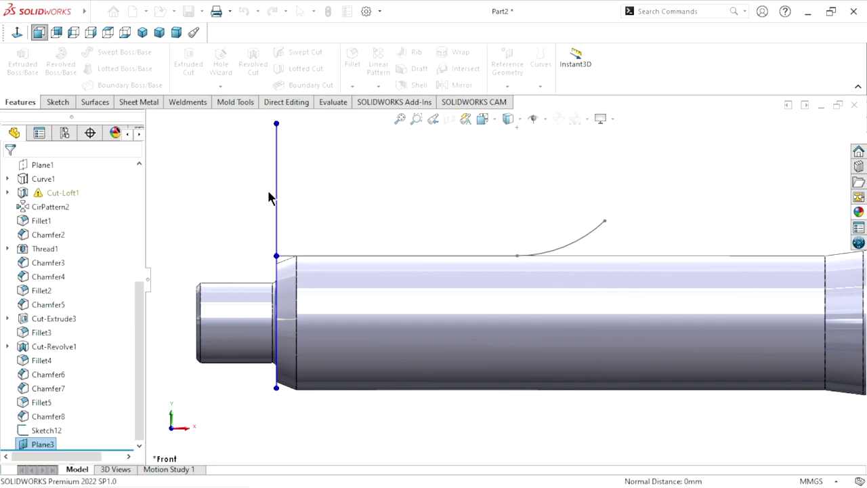
left_click(278, 205)
left_click(332, 160)
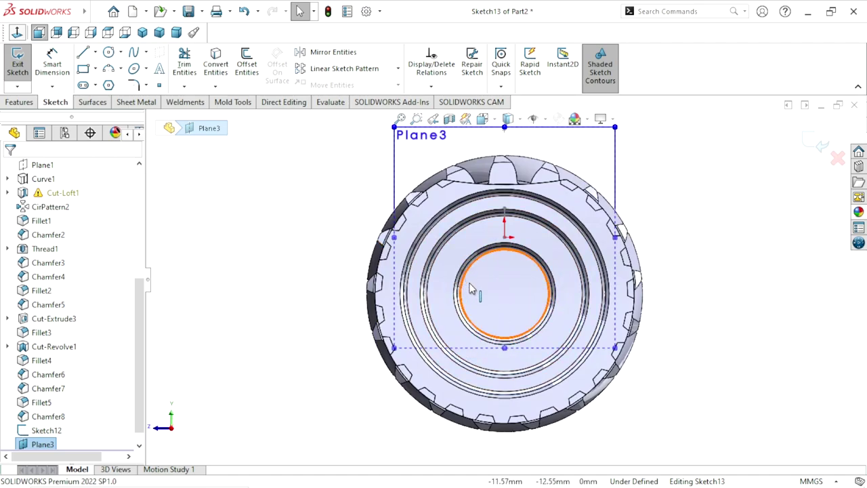
Orient the view normal to Plane3 so the gear end of the shaft faces the screen.
mouse_move(686, 304)
middle_mouse_down()
mouse_move(662, 318)
mouse_move(340, 271)
middle_mouse_up()
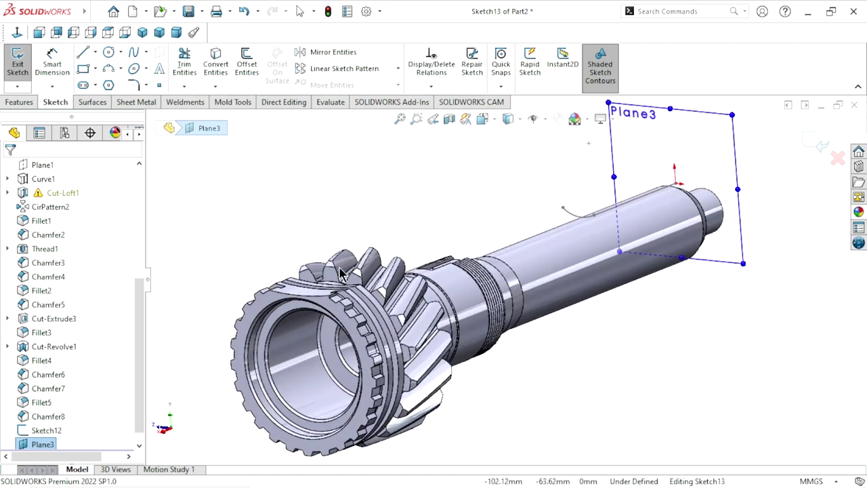
left_click(17, 32)
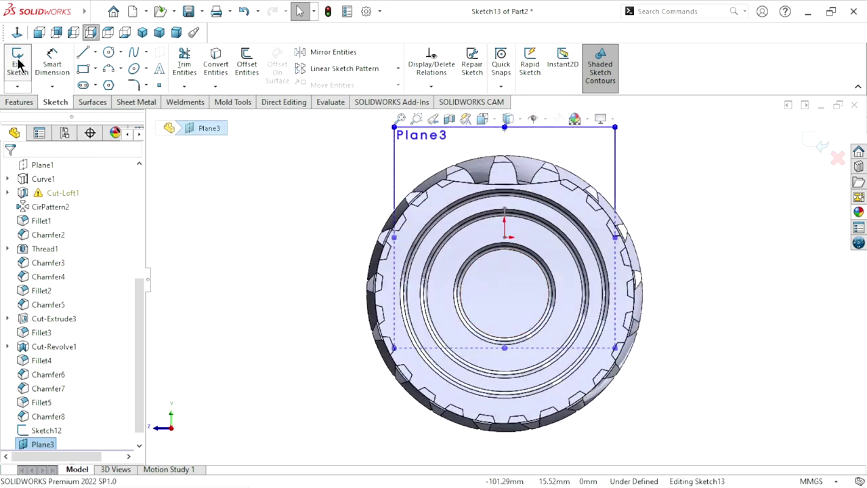
left_click(17, 32)
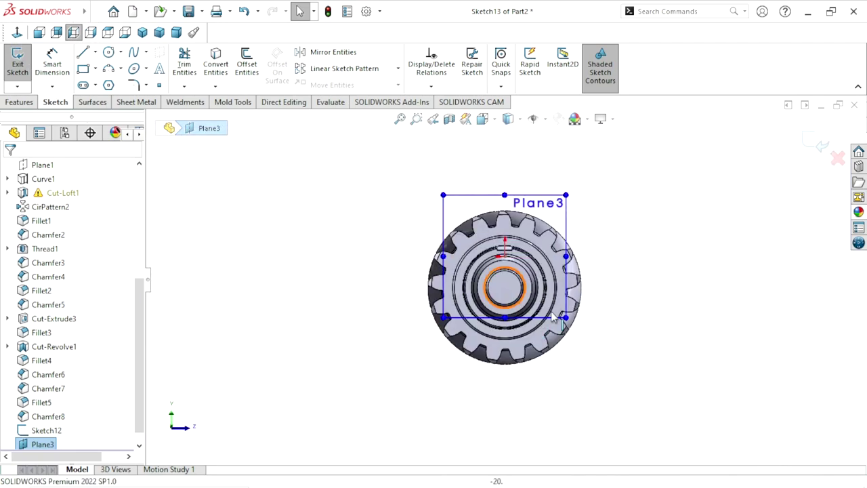
scroll(554, 318, "down", 2)
scroll(561, 316, "down", 1)
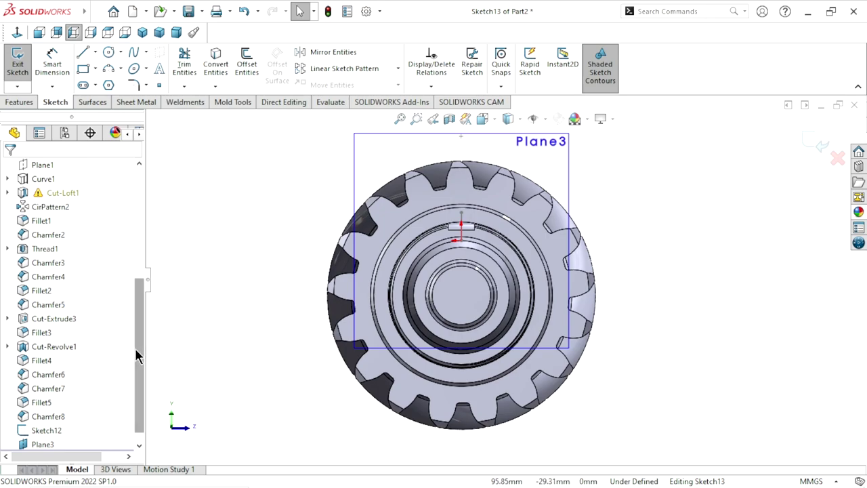
Hide Plane3 from the FeatureManager tree and select the inner circular edge at the shaft end.
left_click_drag(135, 347, 133, 413)
left_click(57, 431)
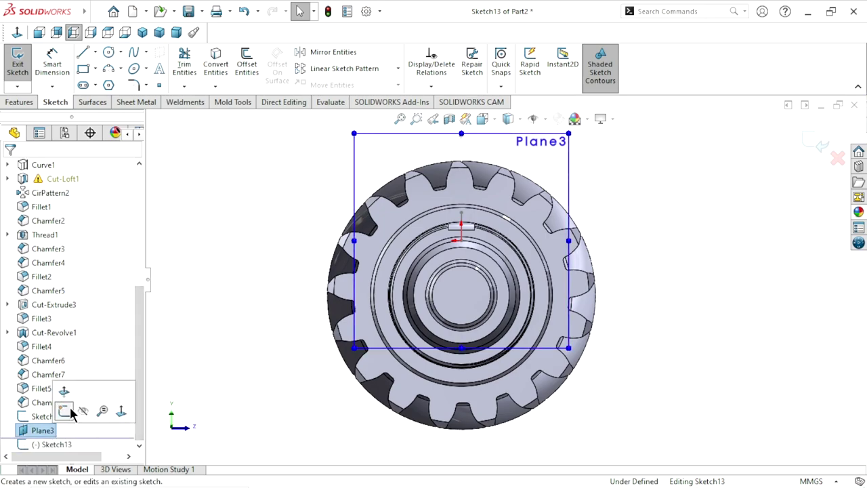
left_click(83, 411)
scroll(470, 271, "up", 1)
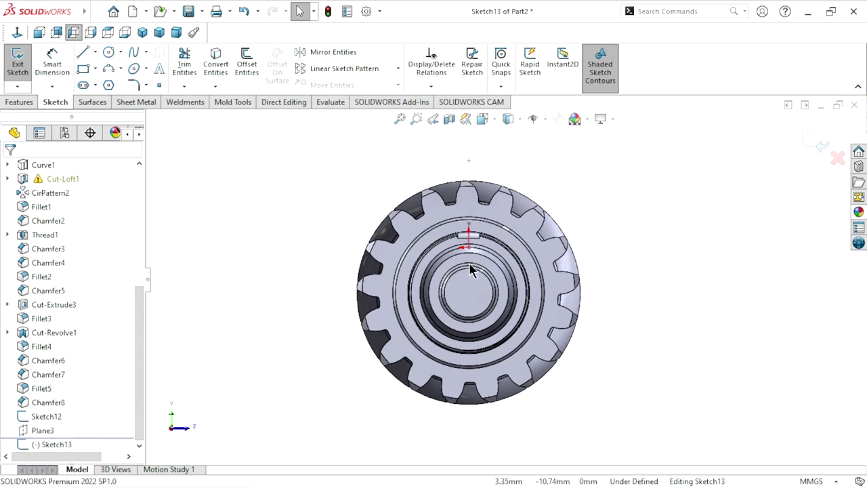
scroll(472, 271, "down", 1)
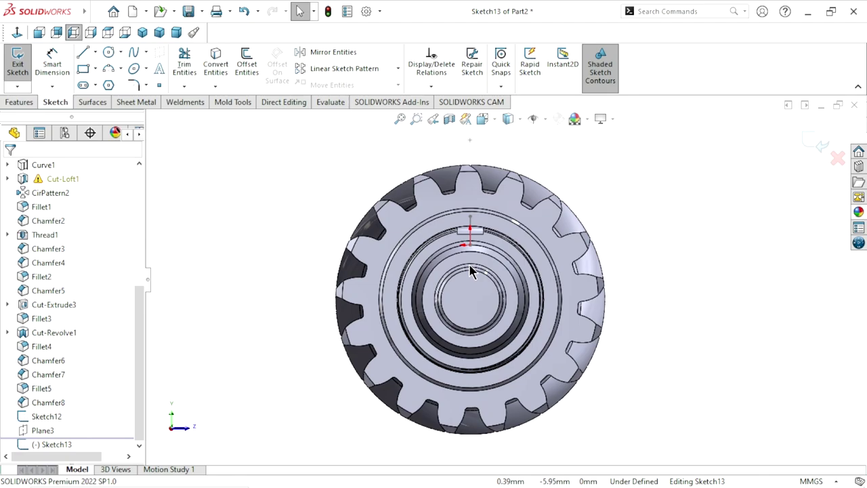
left_click(508, 290)
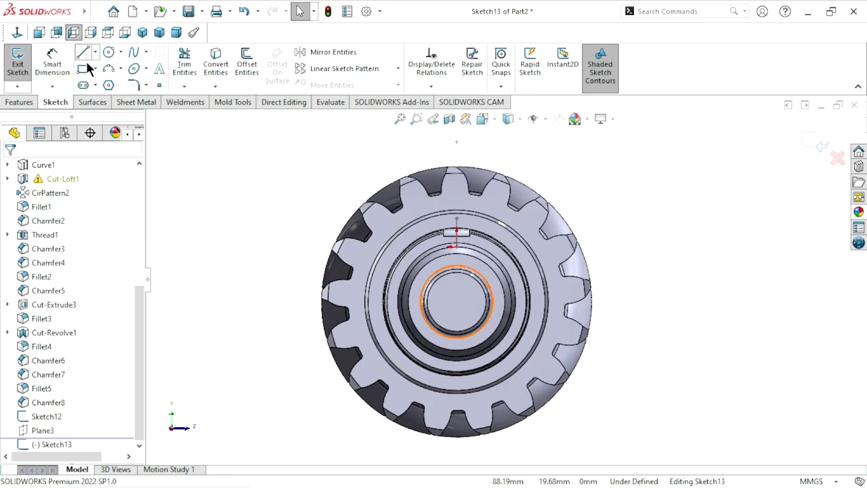
Draw a closed four-line trapezoid profile beside the gear.
left_click(83, 53)
left_click(205, 198)
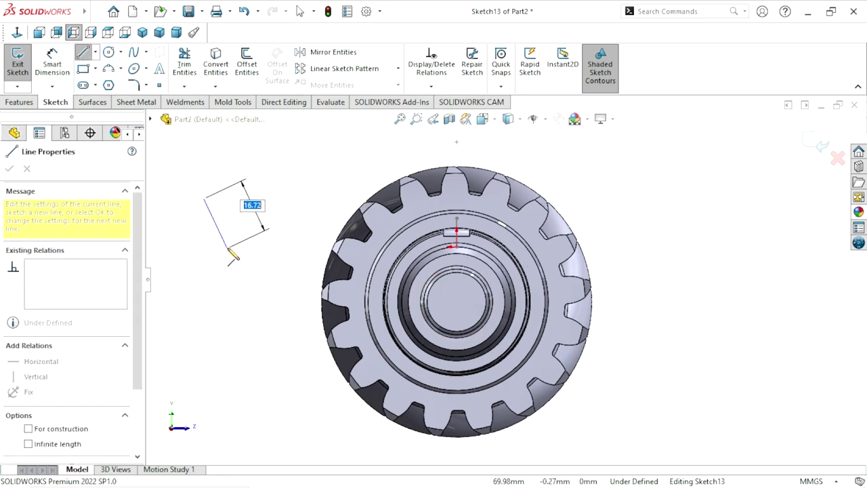
left_click(226, 247)
left_click(265, 247)
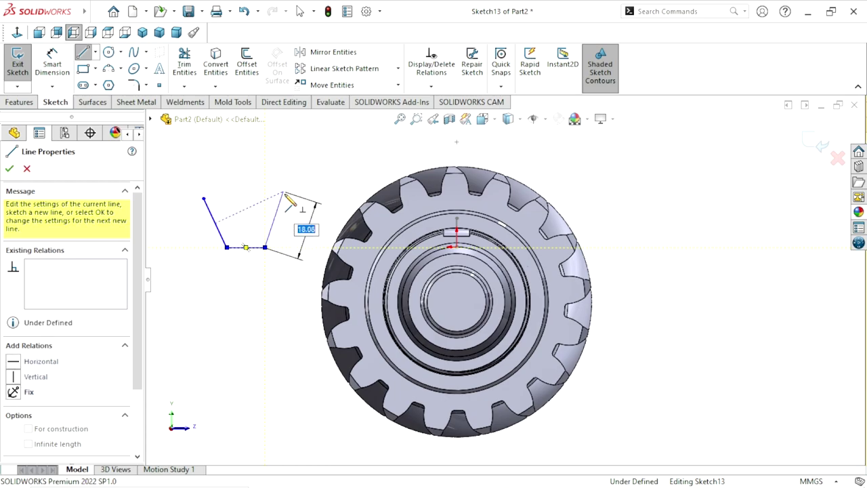
left_click(283, 192)
left_click(204, 197)
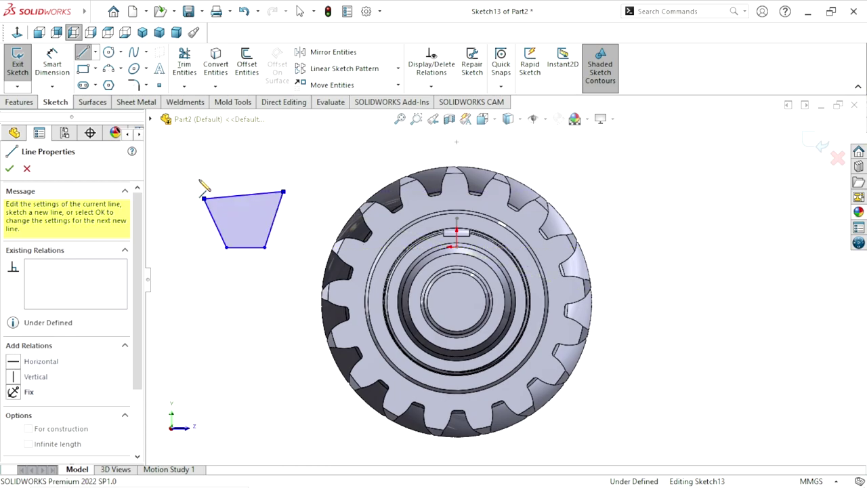
right_click(222, 182)
left_click(226, 184)
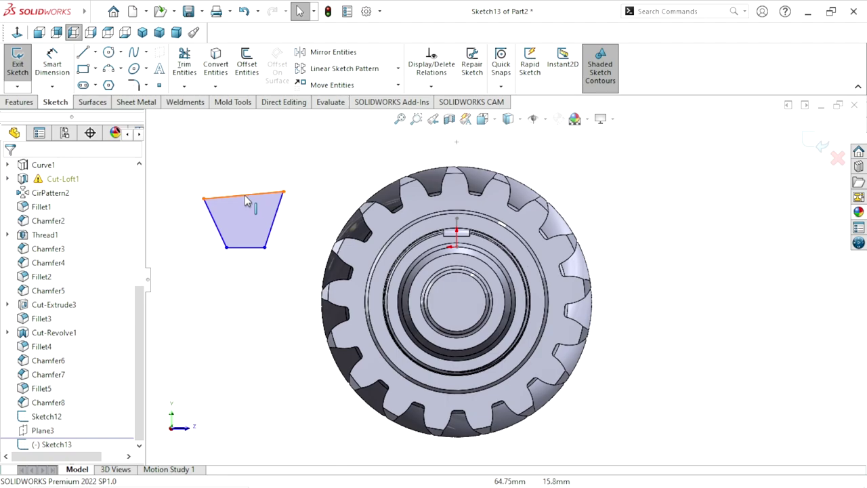
Make the trapezoid's top and bottom edges horizontal.
left_click(248, 196)
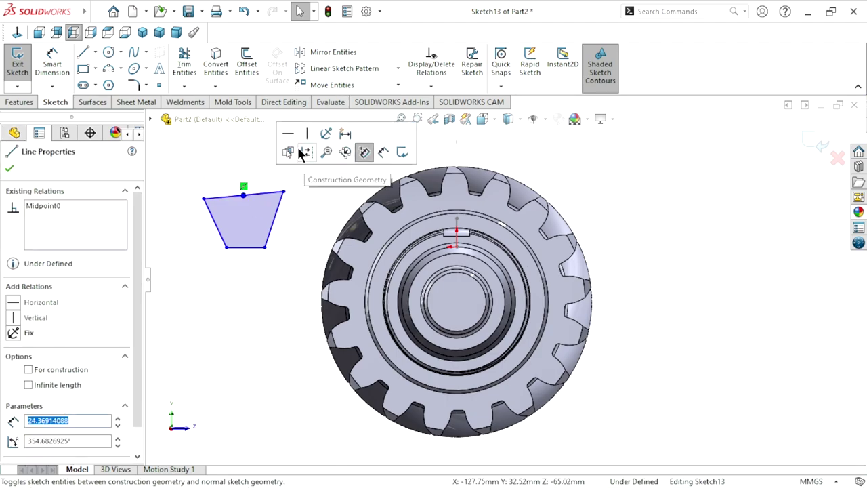
left_click(288, 133)
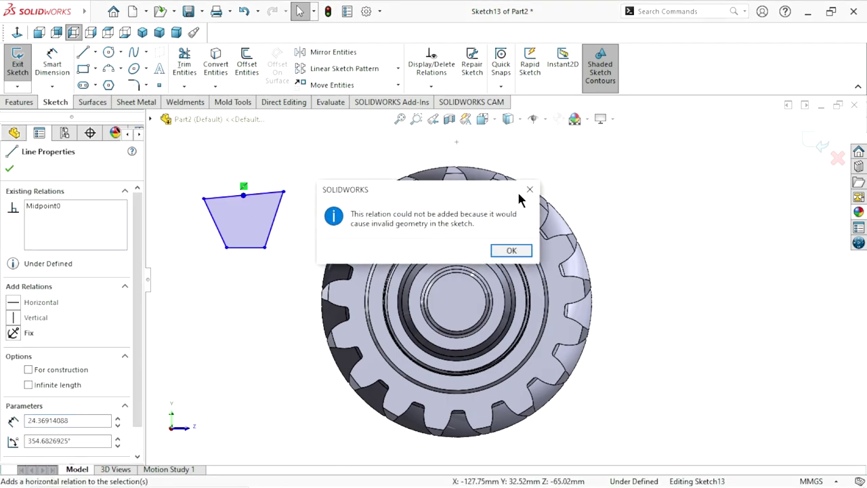
left_click(531, 190)
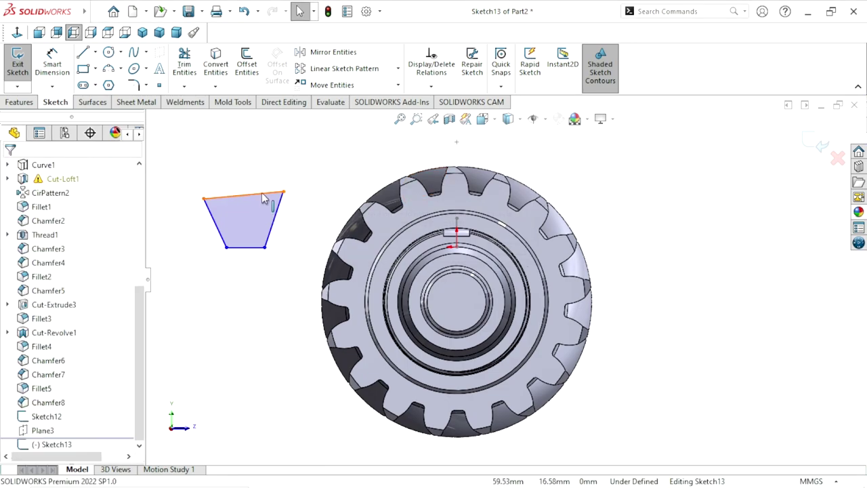
left_click(303, 142)
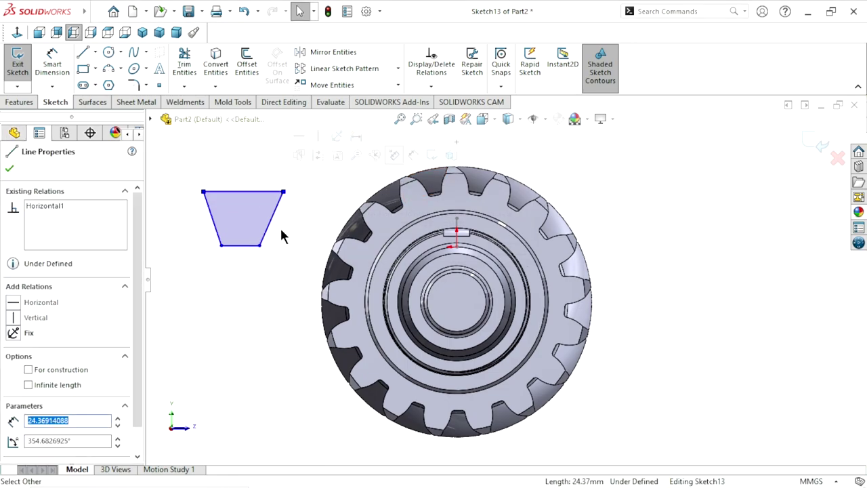
scroll(285, 250, "down", 2)
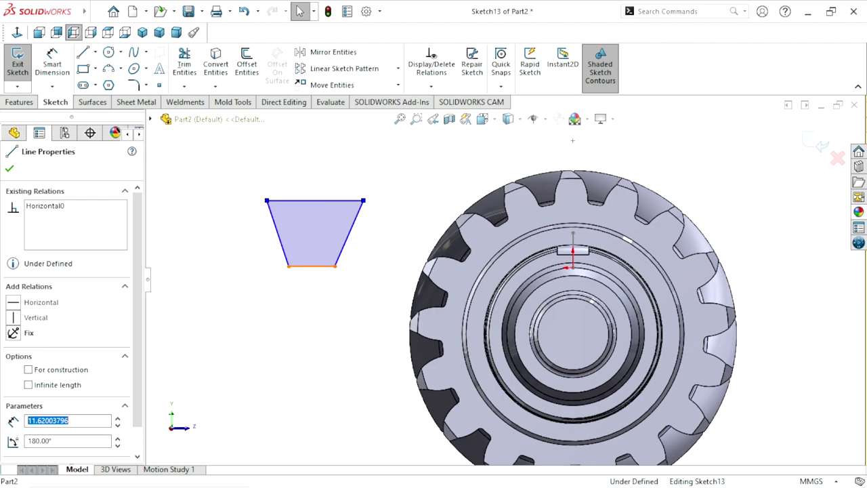
left_click(309, 268)
left_click(348, 210)
left_click(275, 309)
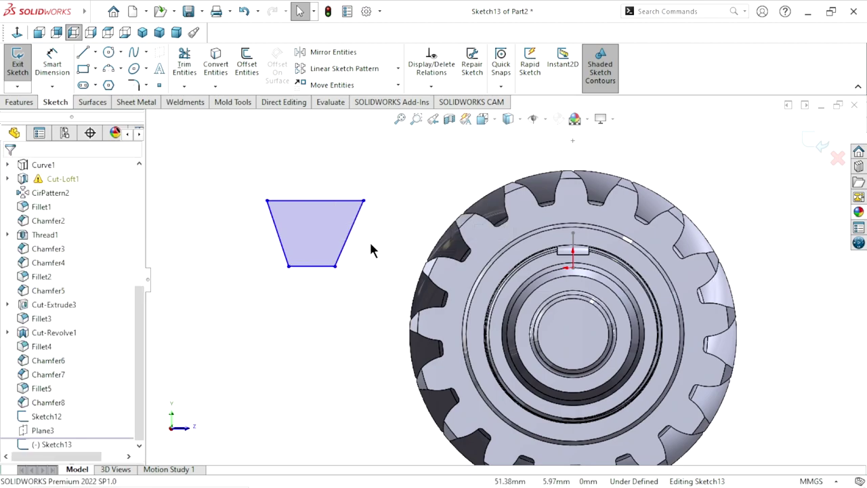
Make the two slanted sides of the trapezoid equal in length.
left_click_drag(369, 244, 258, 227)
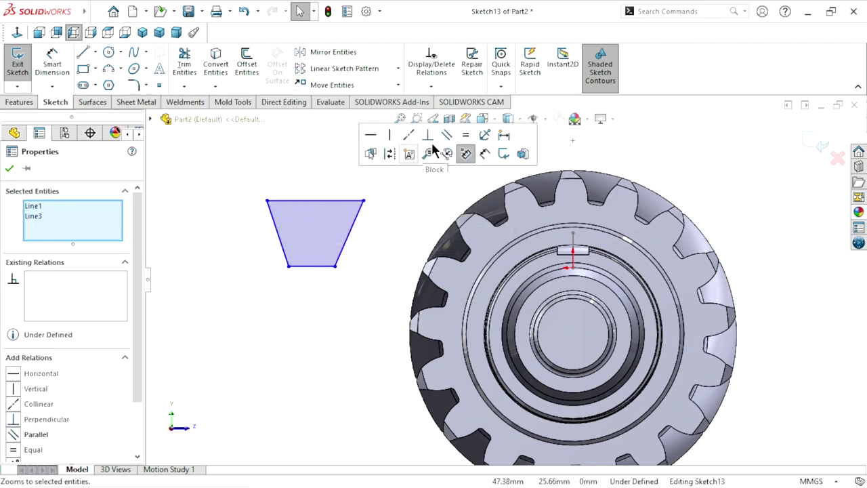
middle_click_drag(291, 291, 311, 300, "ctrl")
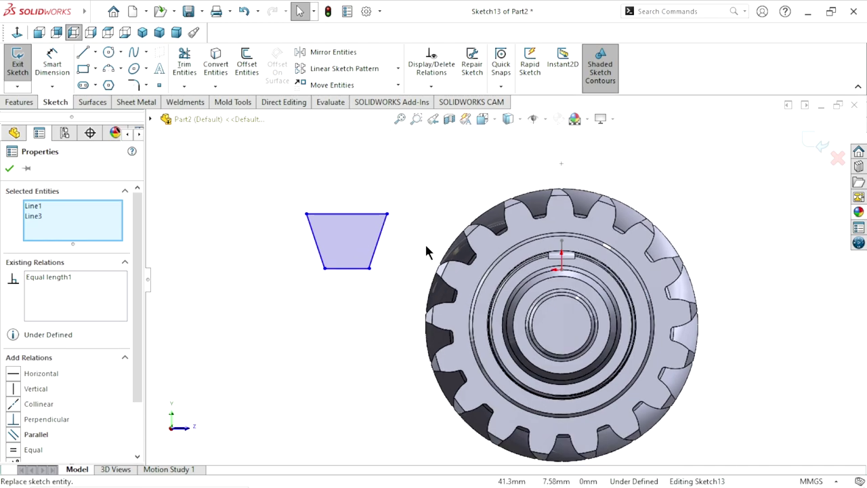
left_click(51, 65)
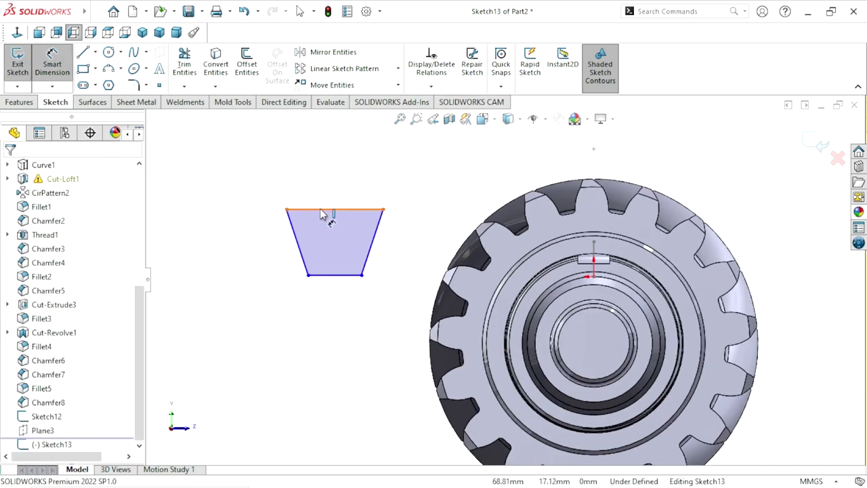
Dimension the top edge to 6.5 mm and pull the bottom edge up to uncross the trapezoid.
left_click(329, 209)
left_click(326, 187)
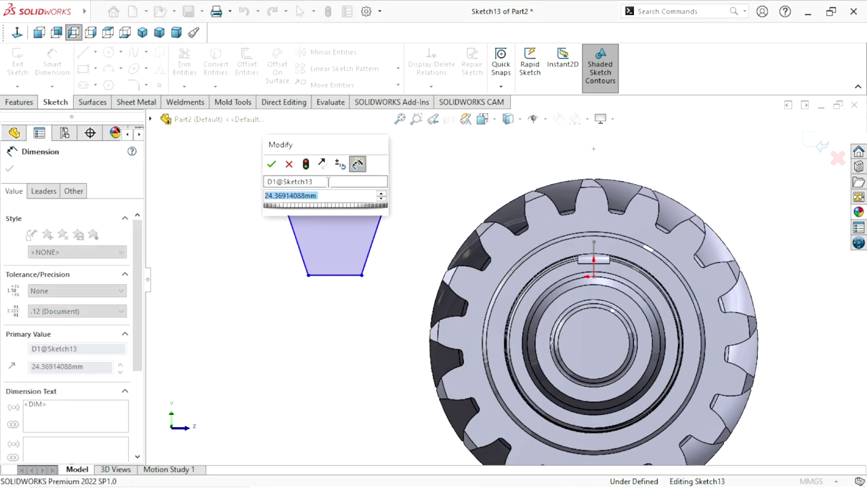
type("6.5")
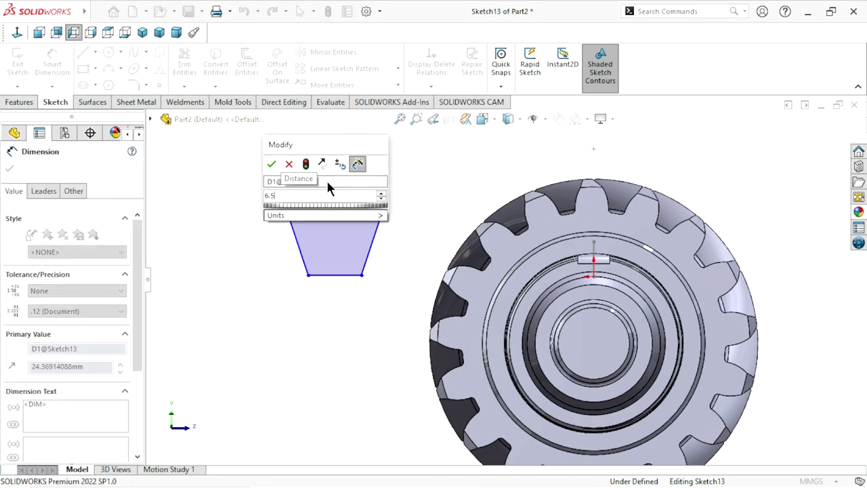
left_click(273, 163)
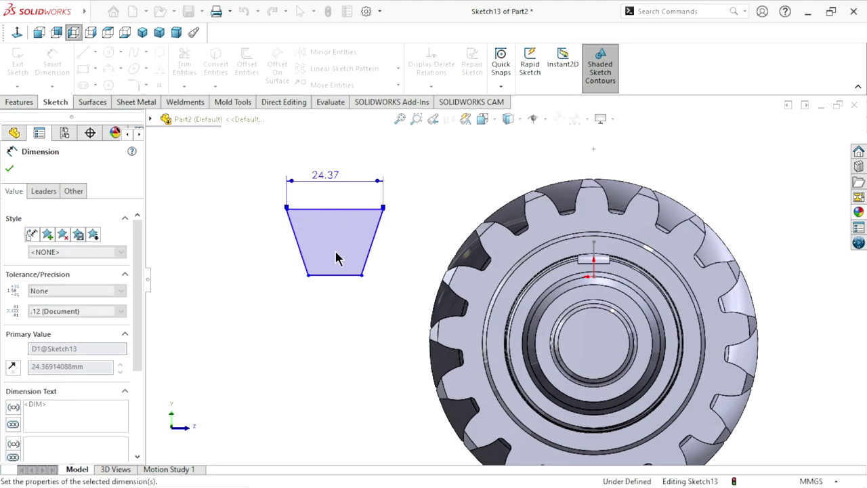
scroll(397, 256, "down", 1)
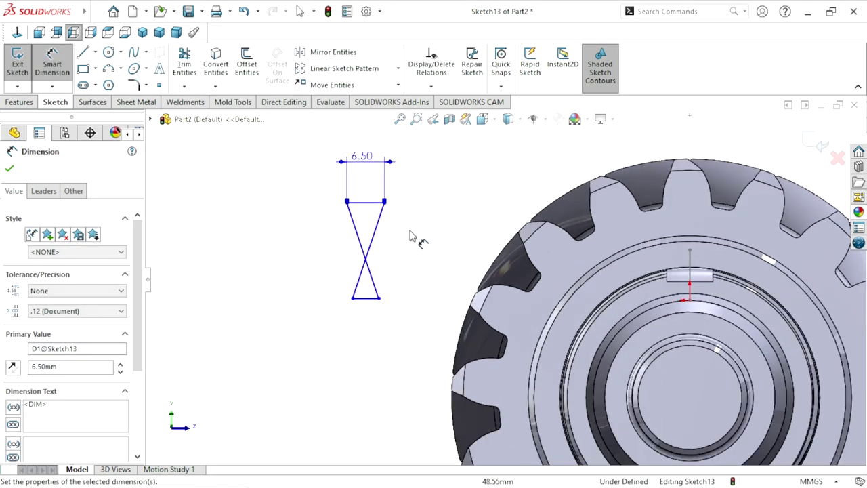
scroll(411, 238, "down", 1)
left_click(9, 169)
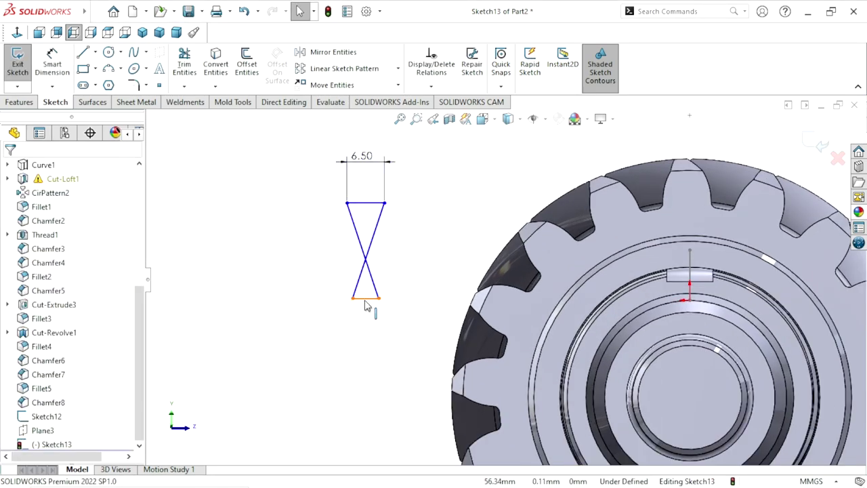
left_click_drag(371, 278, 369, 247)
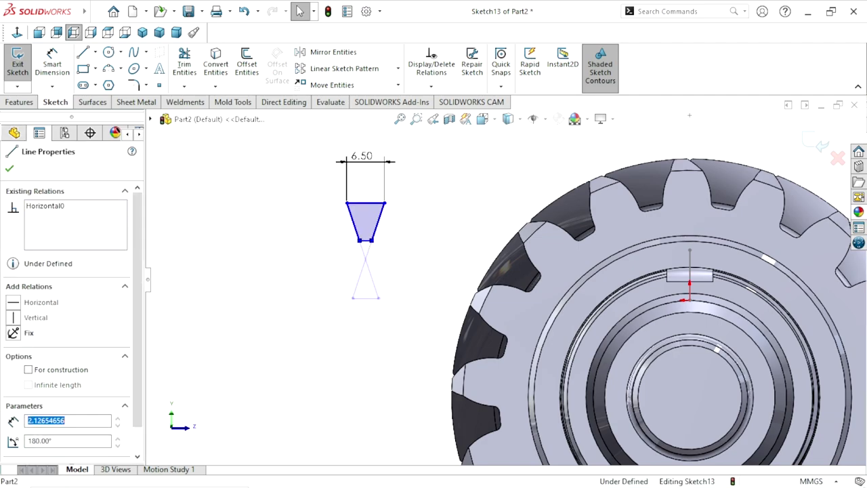
left_click(279, 269)
Dimension the trapezoid's bottom edge to 3.5 mm.
scroll(420, 244, "down", 1)
scroll(435, 239, "down", 1)
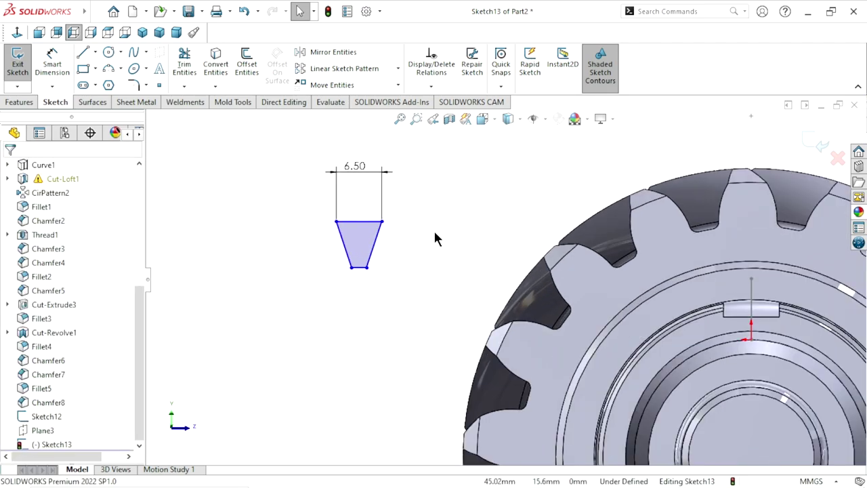
left_click(61, 78)
left_click(359, 269)
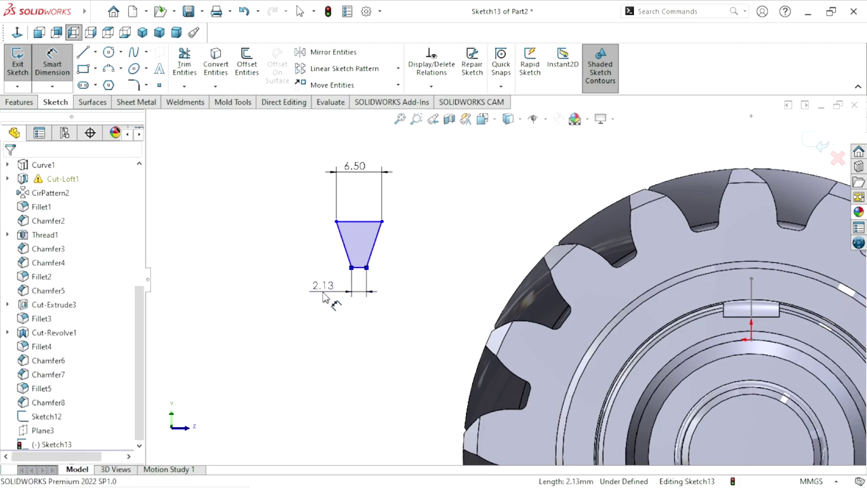
left_click(324, 298)
type("3.5")
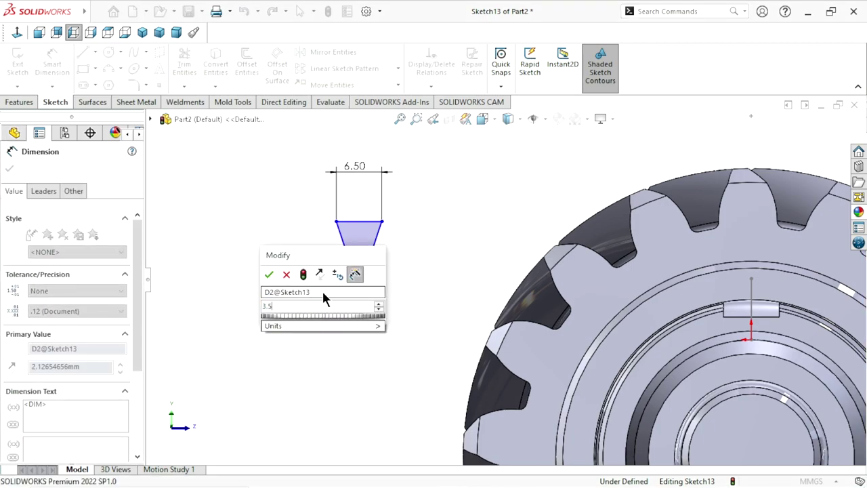
left_click(268, 274)
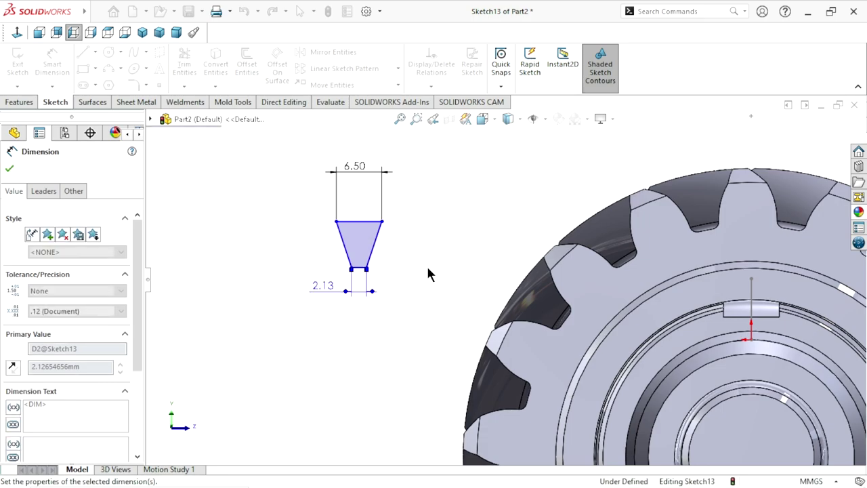
Set the trapezoid height to 4 mm and move the 6.50 and 3.50 dimensions closer.
scroll(406, 258, "down", 1)
scroll(379, 237, "down", 1)
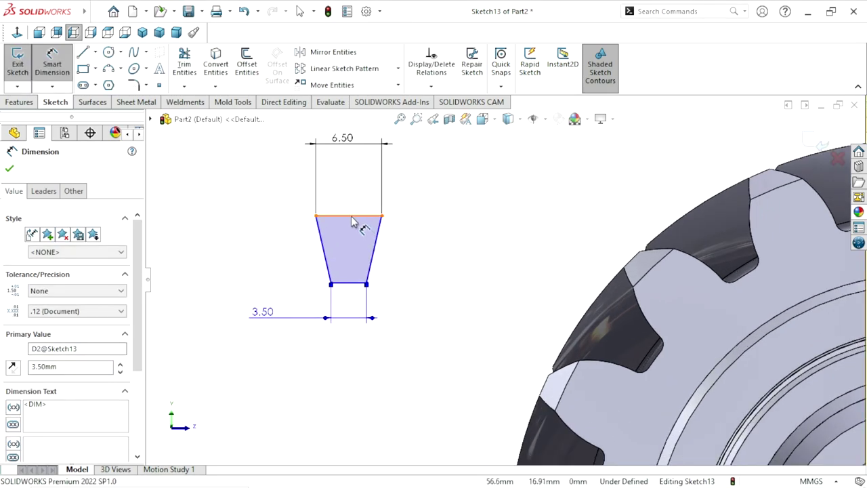
left_click(345, 284)
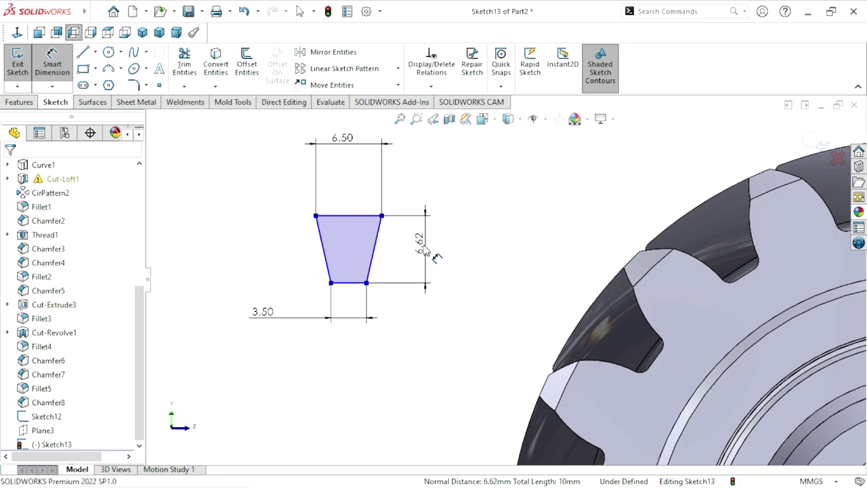
left_click(425, 249)
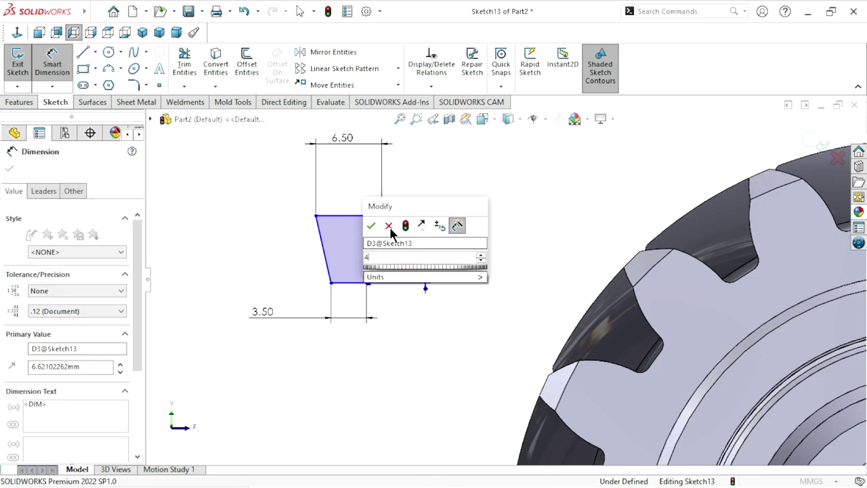
type("4")
key("Return")
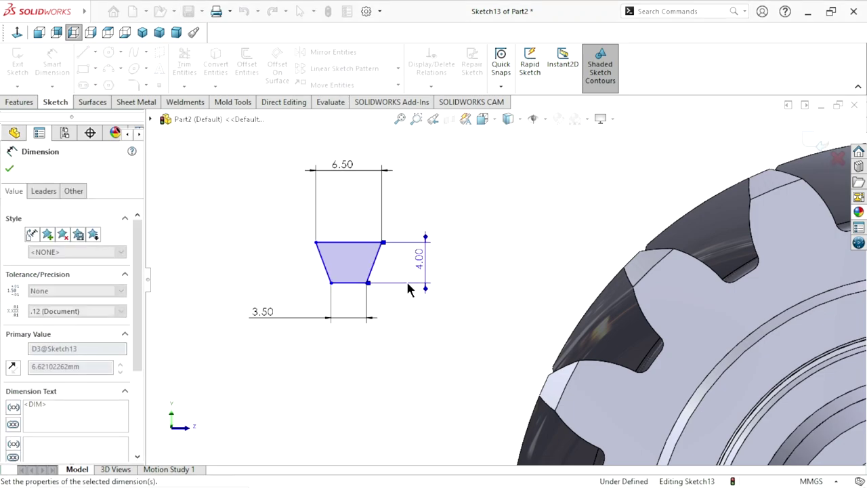
scroll(400, 275, "down", 1)
scroll(372, 264, "down", 1)
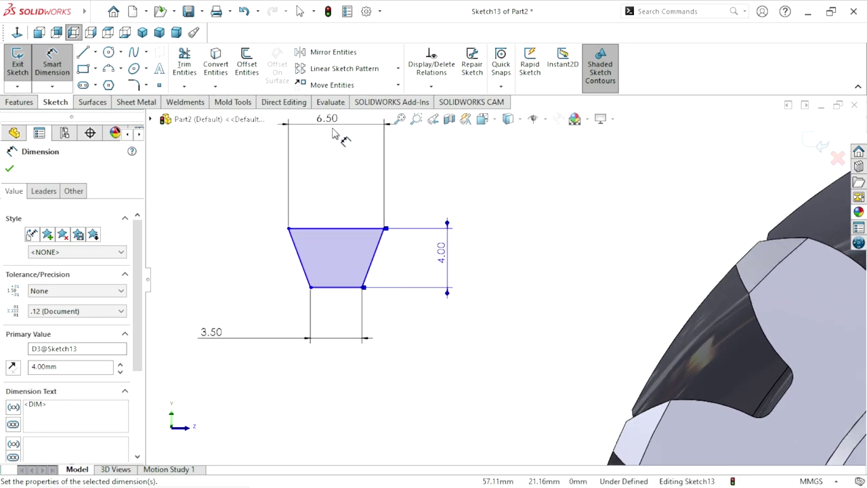
left_click_drag(332, 134, 348, 194)
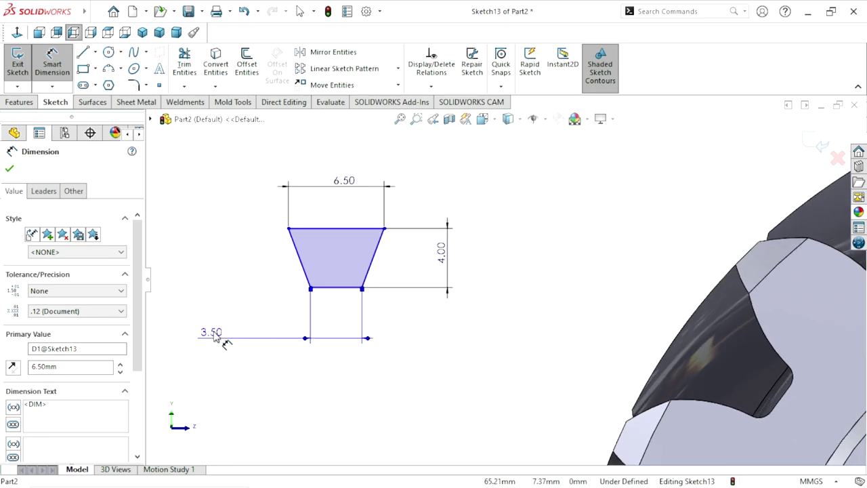
left_click_drag(214, 338, 279, 329)
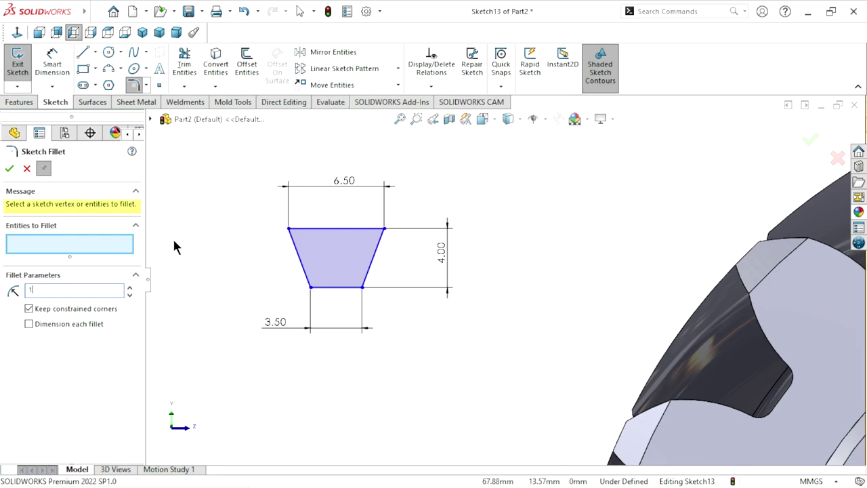
Fillet both bottom corners at R1 mm, accepting removal of the conflicting equal relation.
left_click(363, 288)
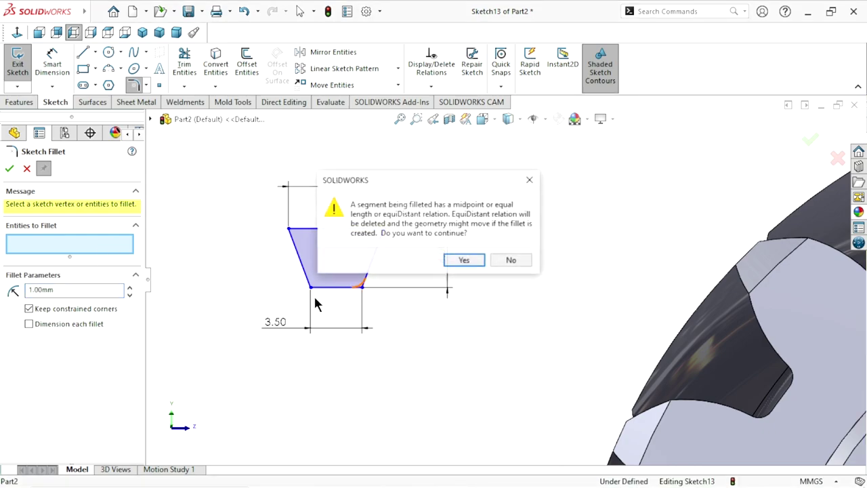
left_click(458, 260)
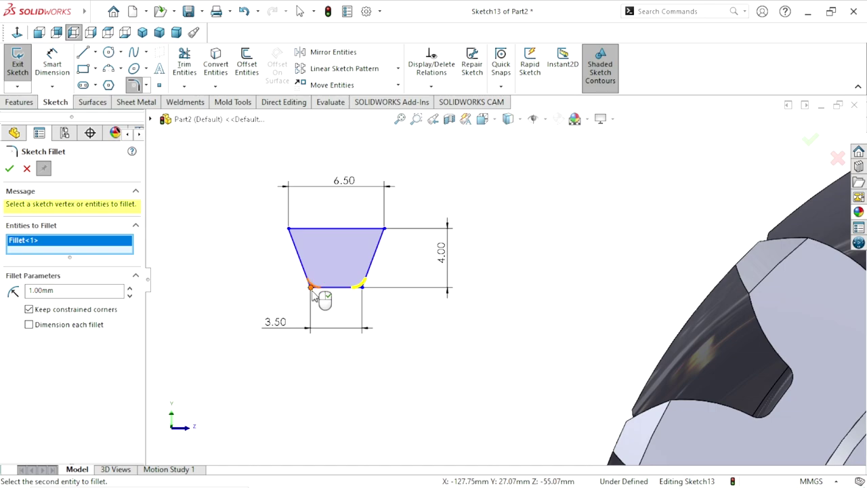
left_click(460, 261)
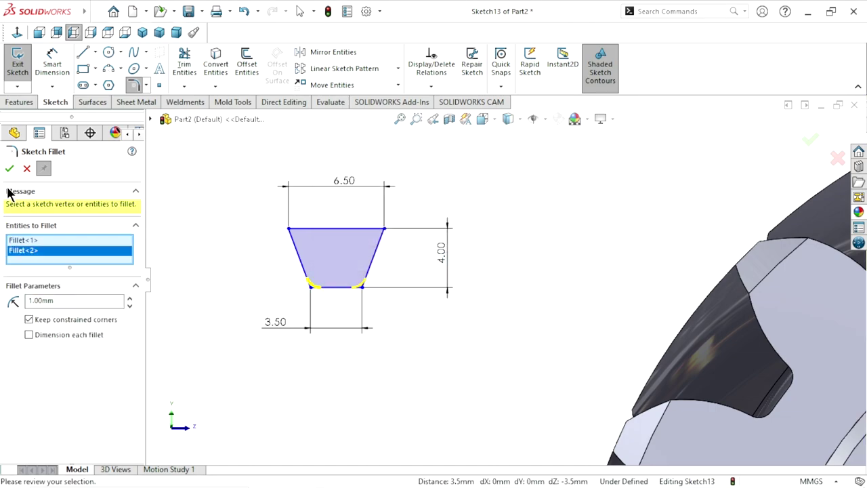
left_click(10, 169)
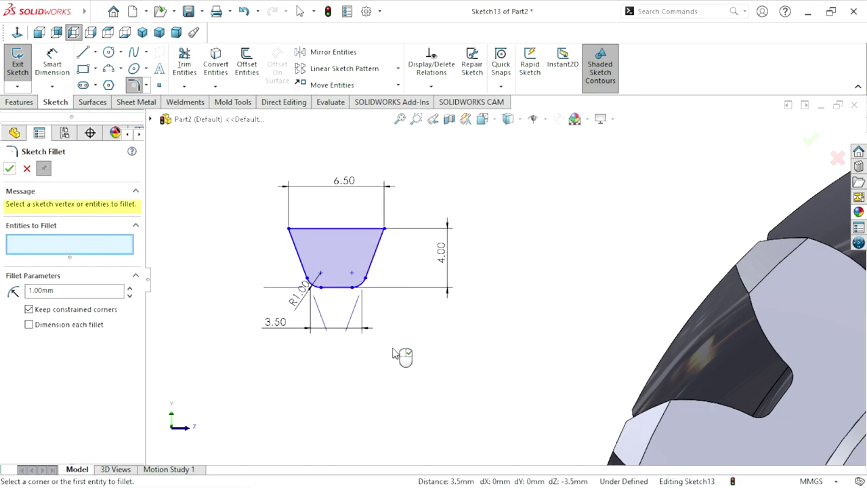
scroll(393, 350, "up", 2)
scroll(472, 301, "down", 2)
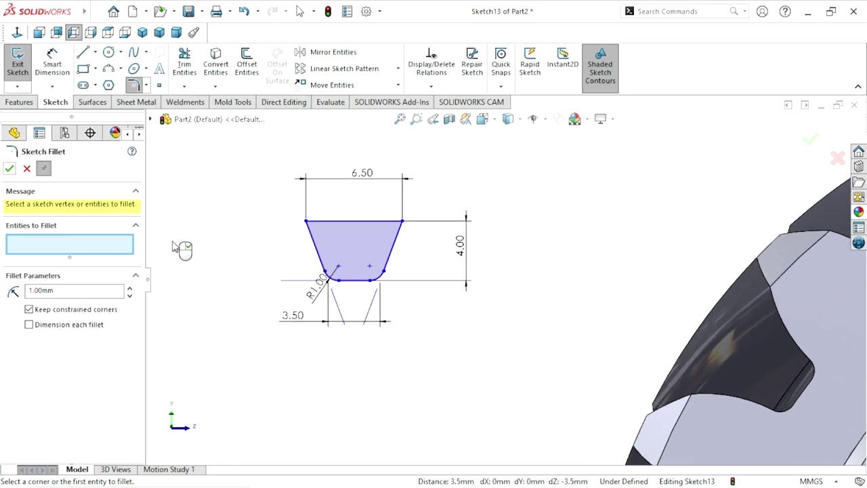
left_click(11, 169)
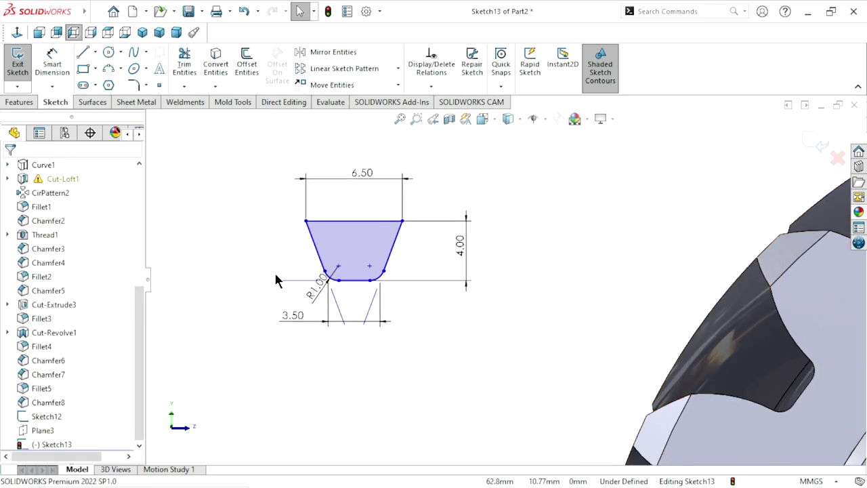
Pierce the trapezoid's top-edge midpoint onto Sketch12's straight path line.
left_click(353, 225)
scroll(358, 368, "up", 4)
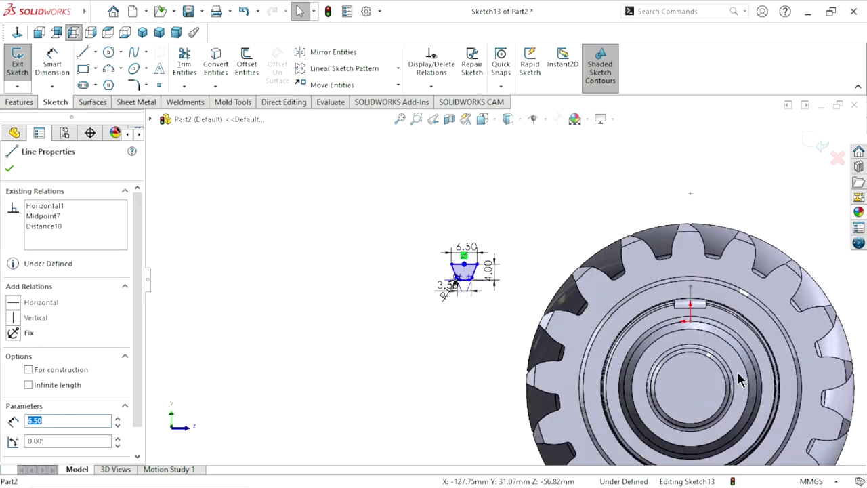
scroll(735, 372, "down", 2)
scroll(673, 291, "down", 2)
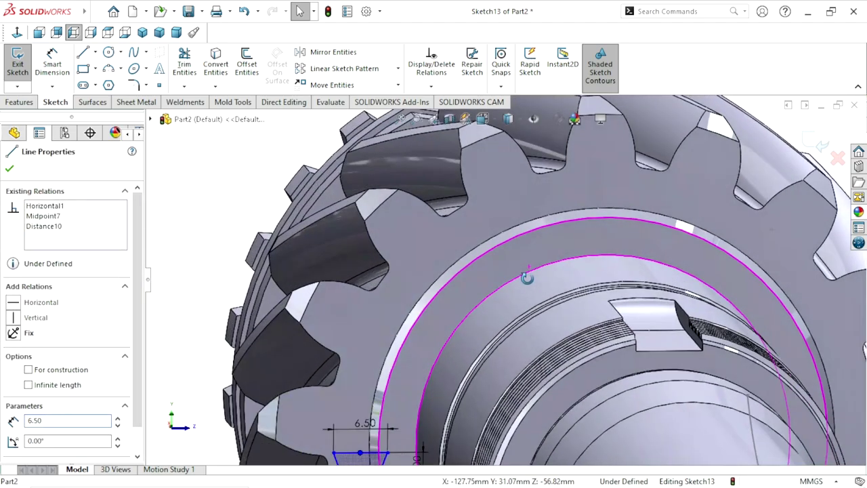
middle_click_drag(521, 264, 547, 314)
scroll(604, 368, "up", 3)
scroll(631, 430, "down", 2)
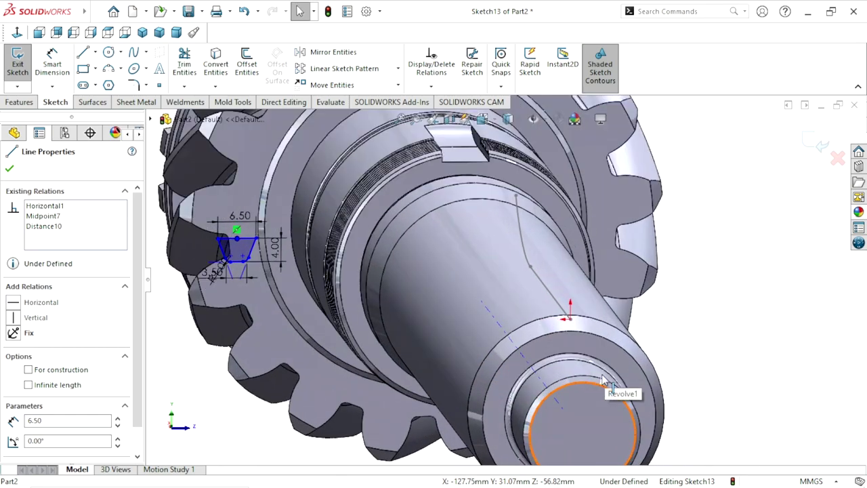
scroll(602, 379, "down", 2)
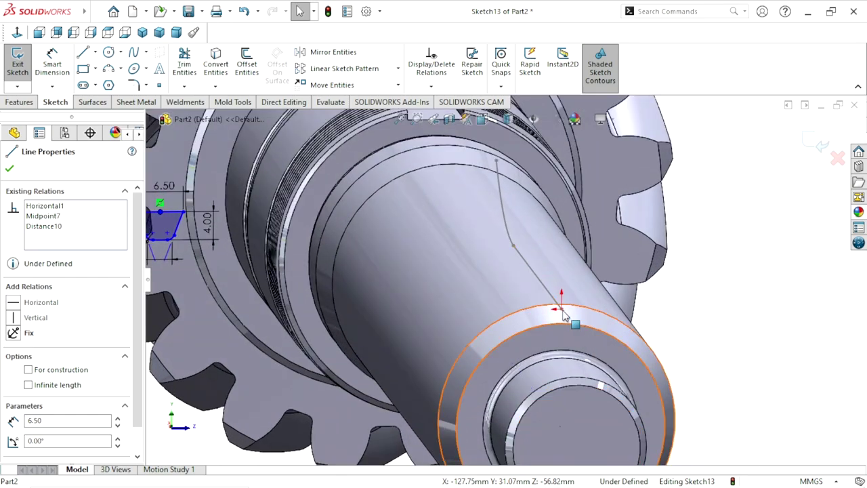
left_click(564, 316, "ctrl")
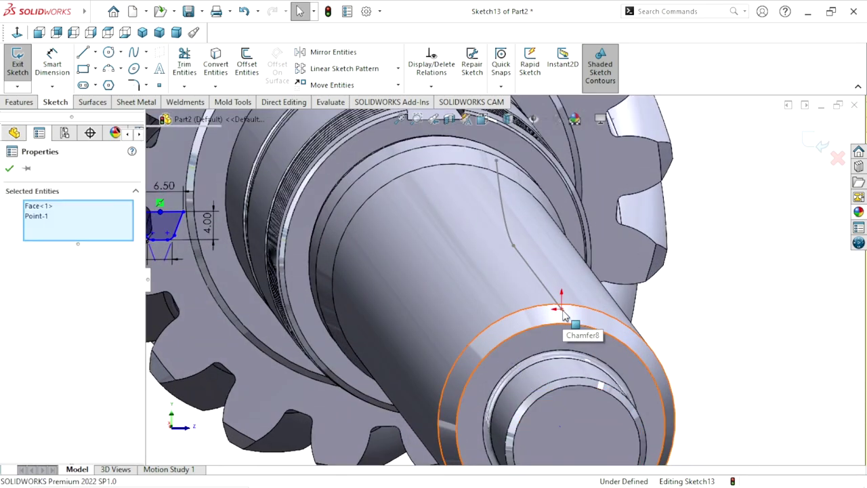
left_click(697, 342)
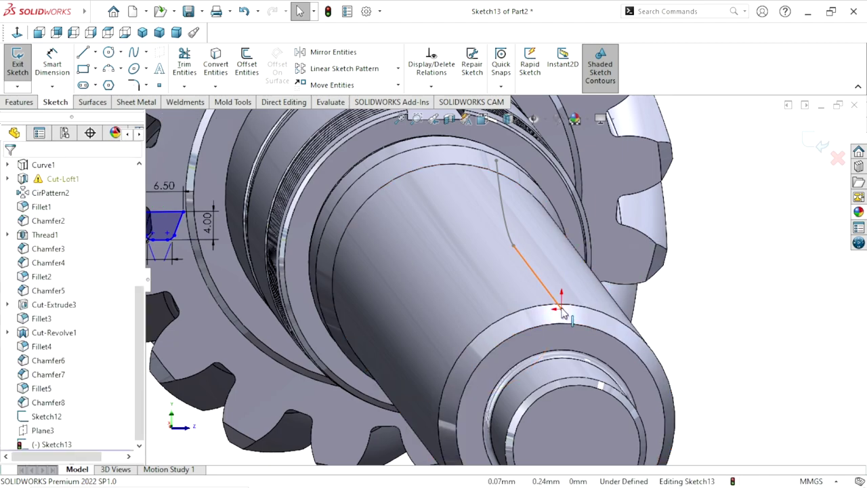
scroll(562, 312, "down", 2)
scroll(559, 312, "down", 2)
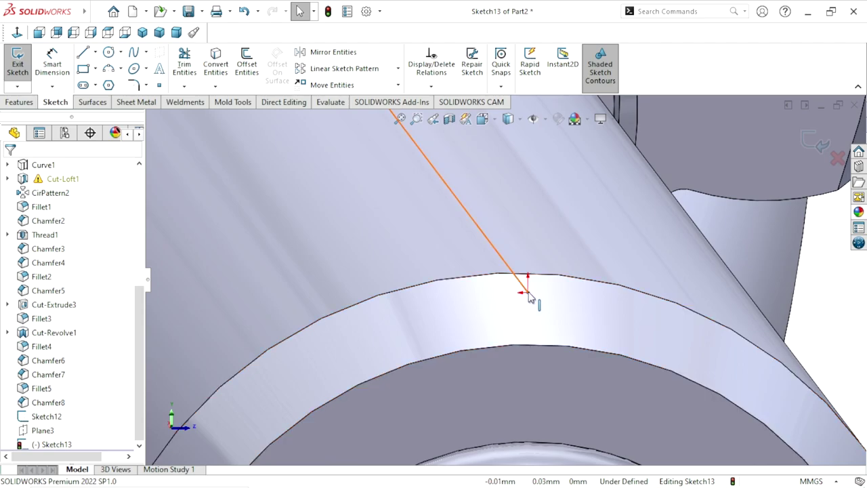
left_click(529, 297)
scroll(516, 329, "up", 5)
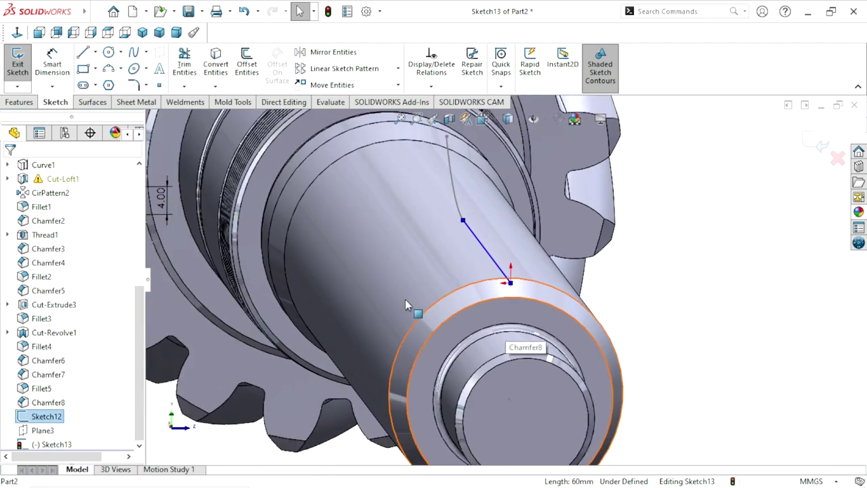
scroll(405, 305, "up", 3)
scroll(313, 255, "down", 4)
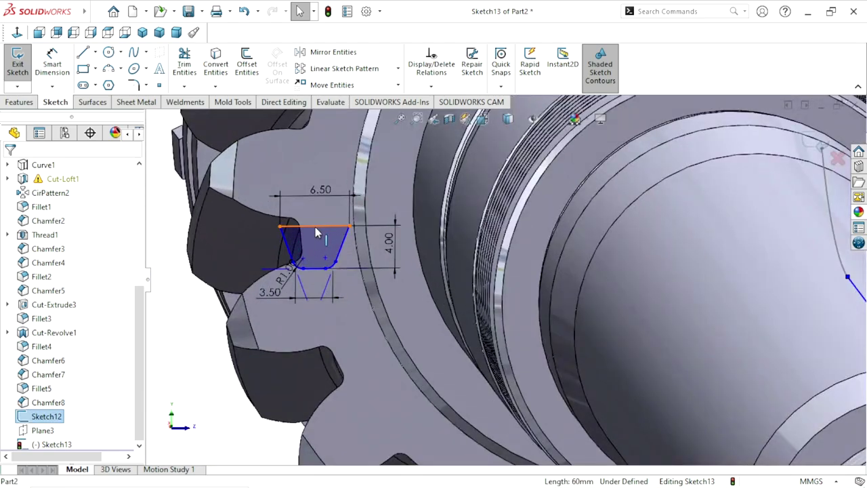
left_click(314, 225)
left_click(314, 225, "ctrl")
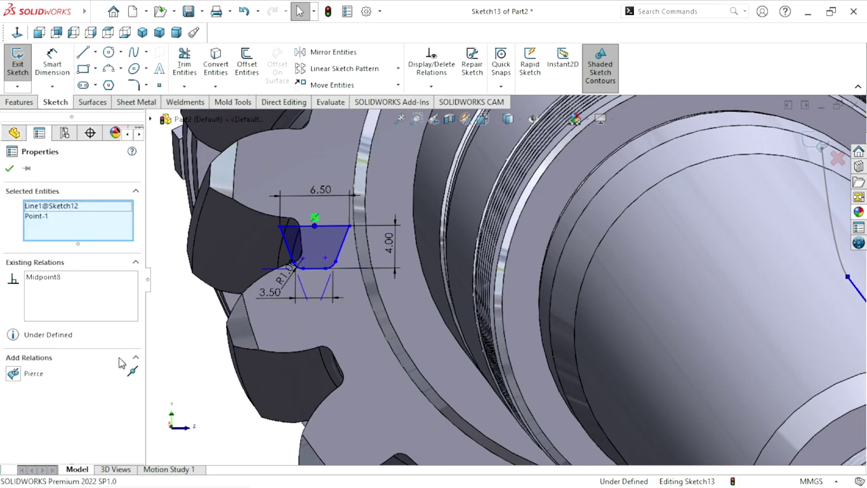
left_click(14, 377)
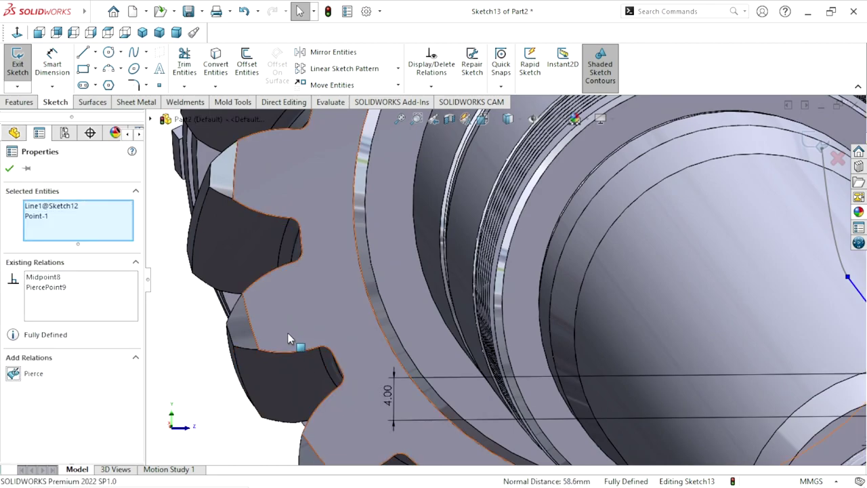
View the shaft end face-on, move the 4.00 dimension closer, and exit Sketch13.
scroll(287, 332, "up", 3)
scroll(637, 342, "down", 3)
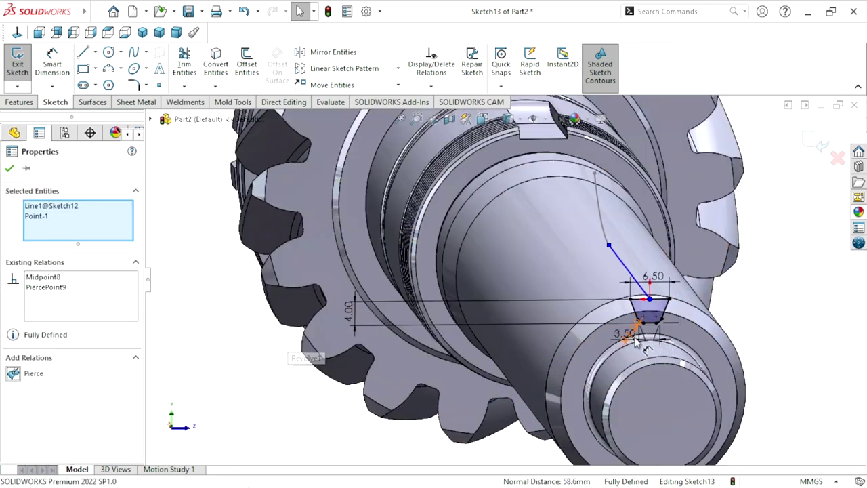
left_click(17, 32)
left_click(74, 32)
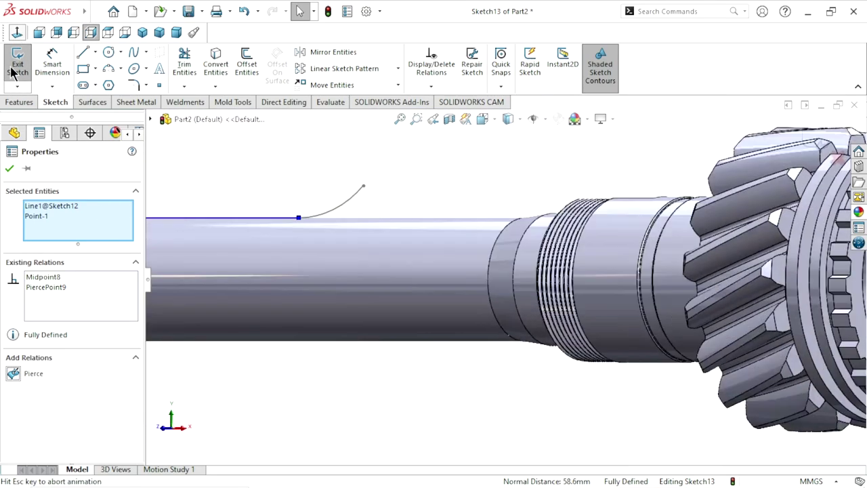
left_click(9, 168)
scroll(528, 284, "down", 3)
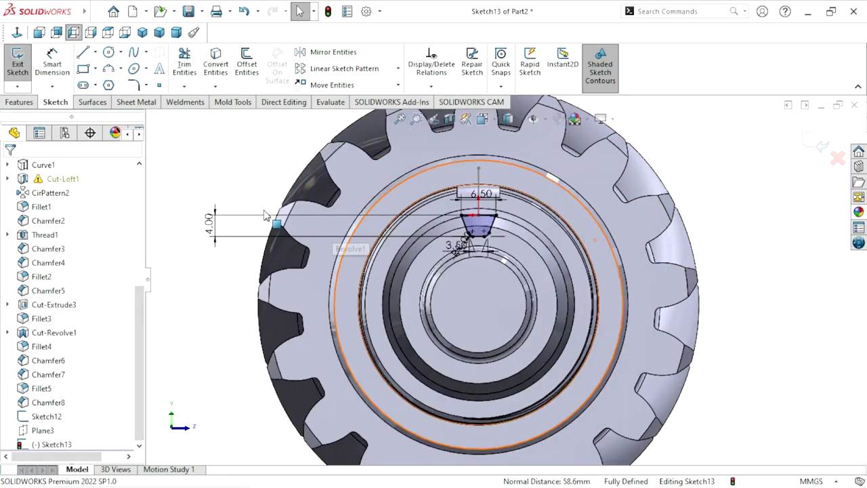
left_click_drag(208, 223, 410, 245)
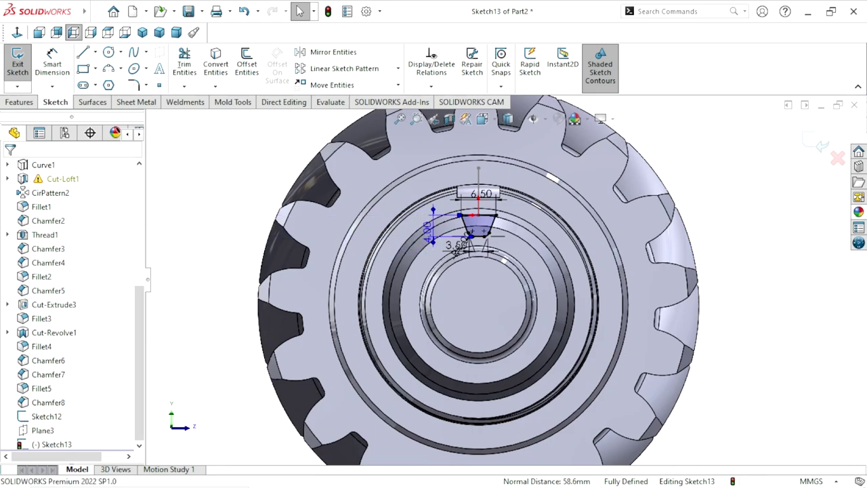
scroll(528, 230, "down", 3)
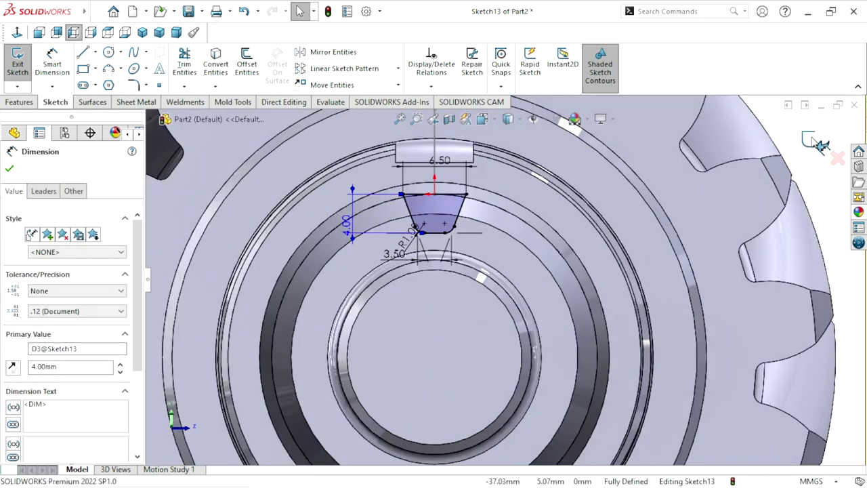
left_click(442, 272)
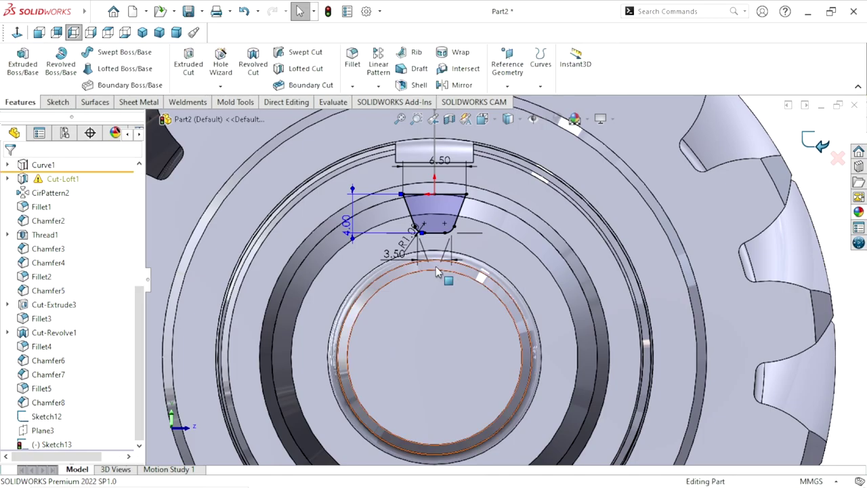
Swept-cut the Sketch13 trapezoid along the Sketch12 path into the shaft as Cut-Sweep1.
scroll(428, 264, "up", 3)
mouse_move(515, 220)
middle_mouse_down()
mouse_move(468, 238)
mouse_move(376, 359)
middle_mouse_up()
scroll(376, 359, "up", 3)
scroll(357, 357, "down", 2)
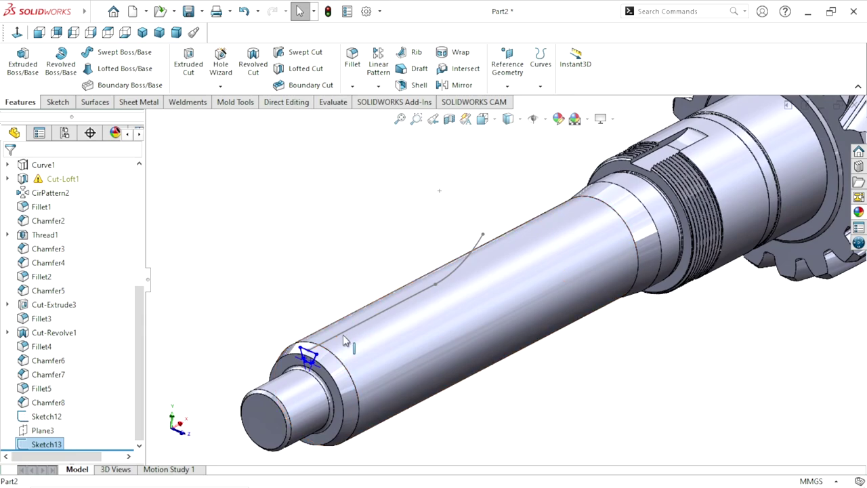
scroll(353, 342, "up", 2)
scroll(342, 244, "down", 2)
left_click(341, 246)
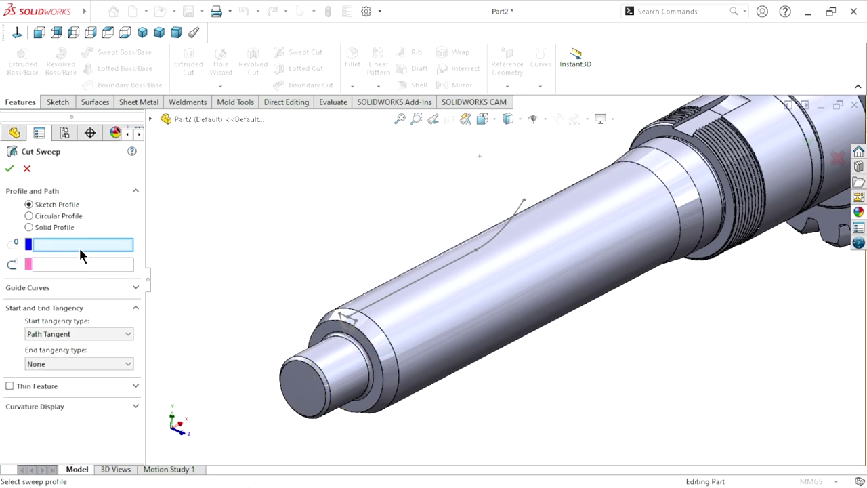
scroll(379, 338, "down", 2)
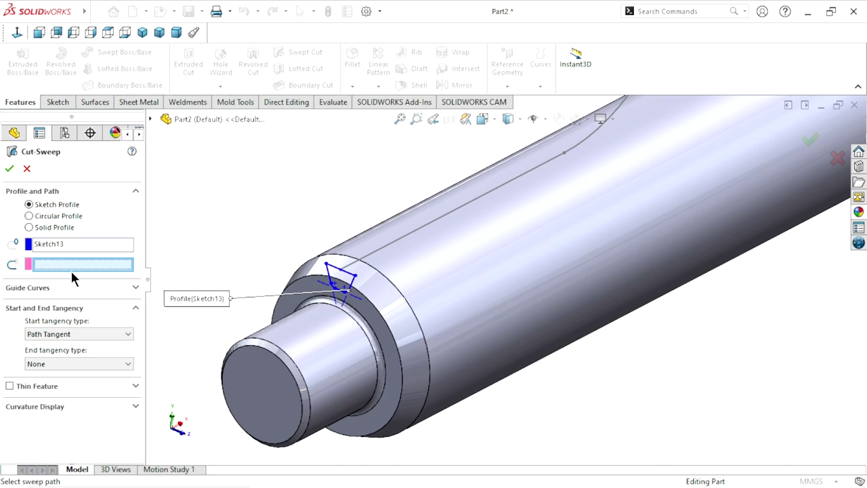
left_click(415, 238)
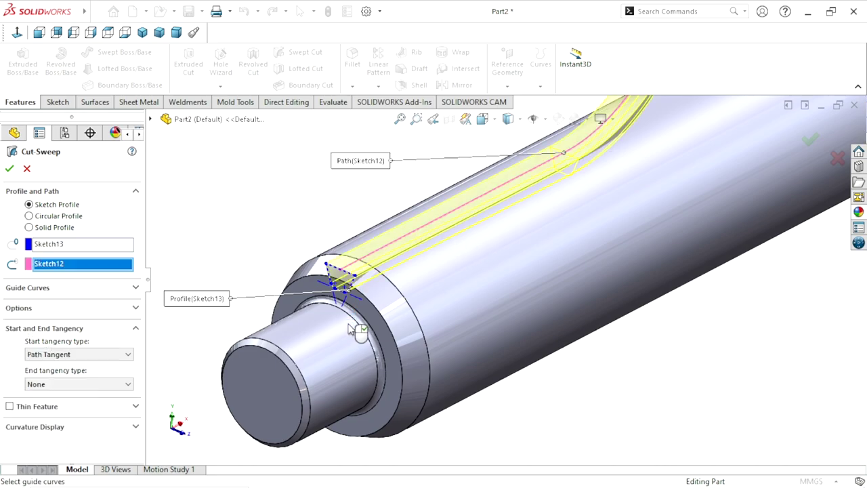
scroll(349, 326, "up", 3)
scroll(450, 264, "down", 2)
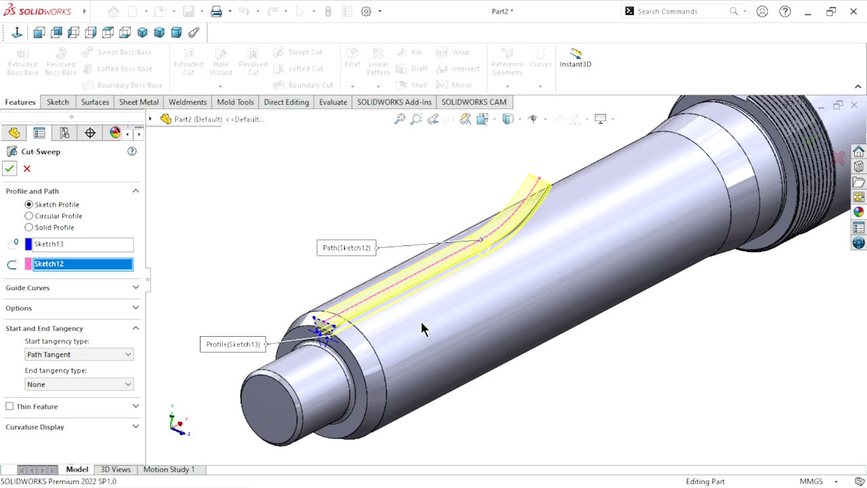
key("Return")
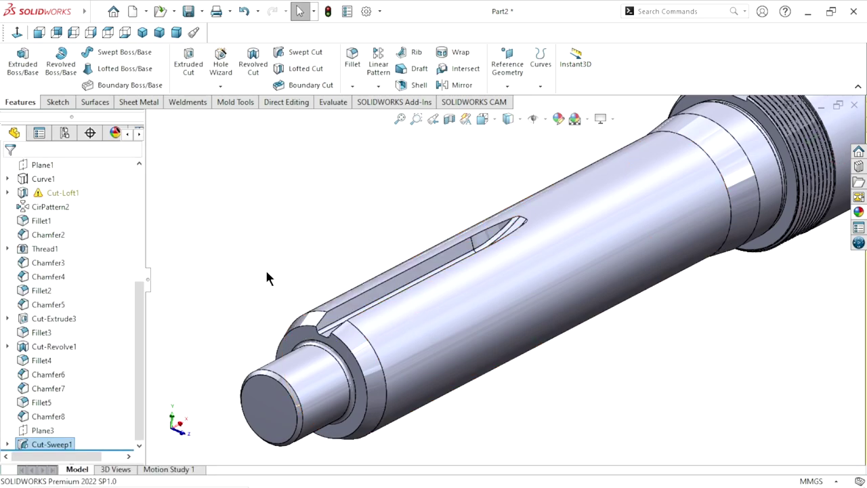
Circular-pattern Cut-Sweep1 about the shaft's cylindrical face: 10 equally spaced instances over 360°.
scroll(268, 303, "up", 2)
scroll(458, 359, "up", 2)
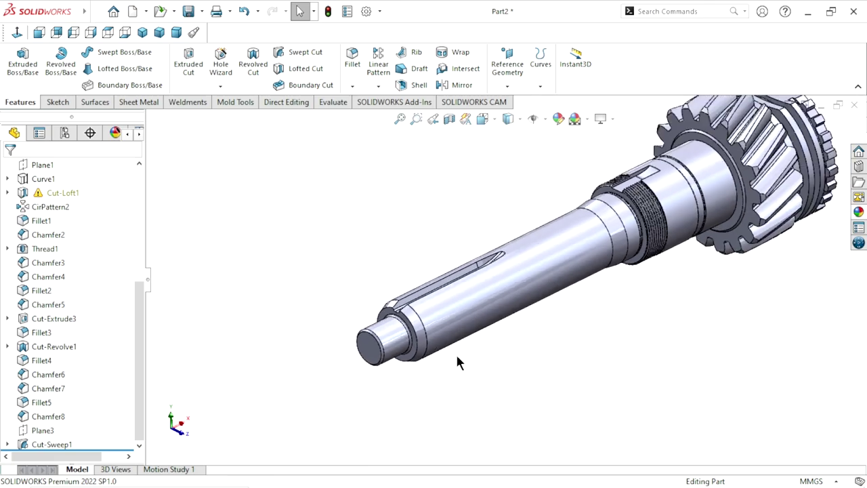
left_click(377, 87)
left_click(383, 118)
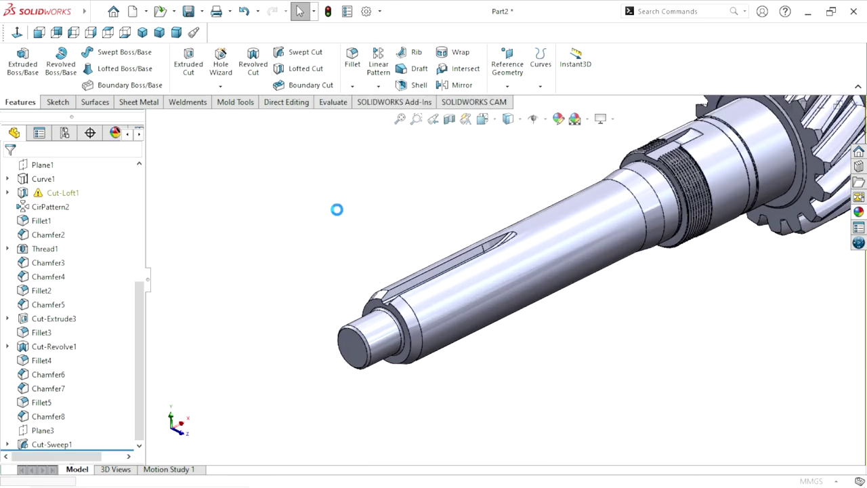
left_click(88, 208)
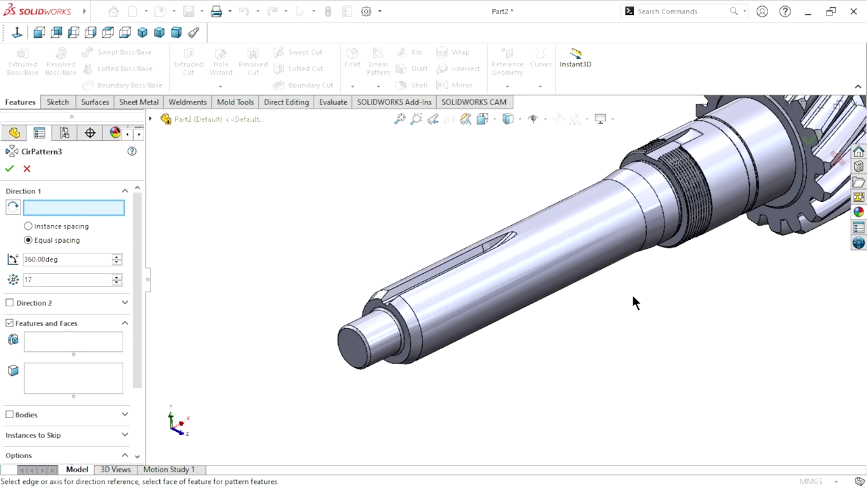
left_click(527, 270)
left_click(41, 343)
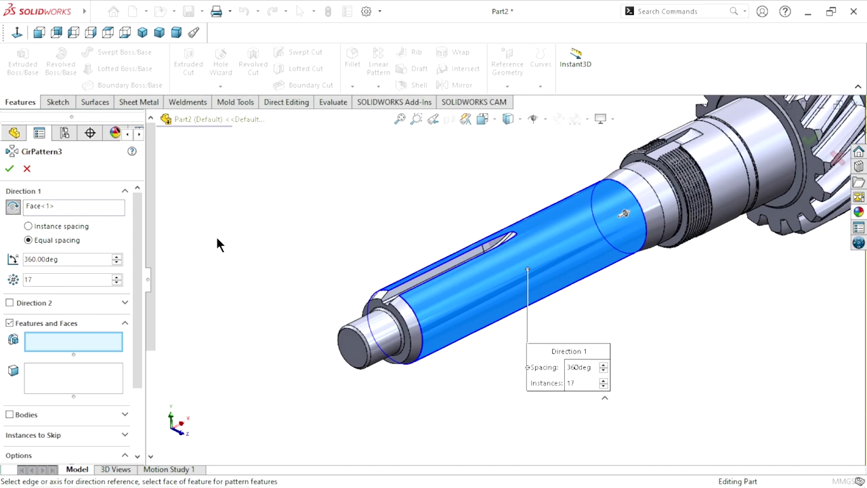
scroll(216, 291, "down", 5)
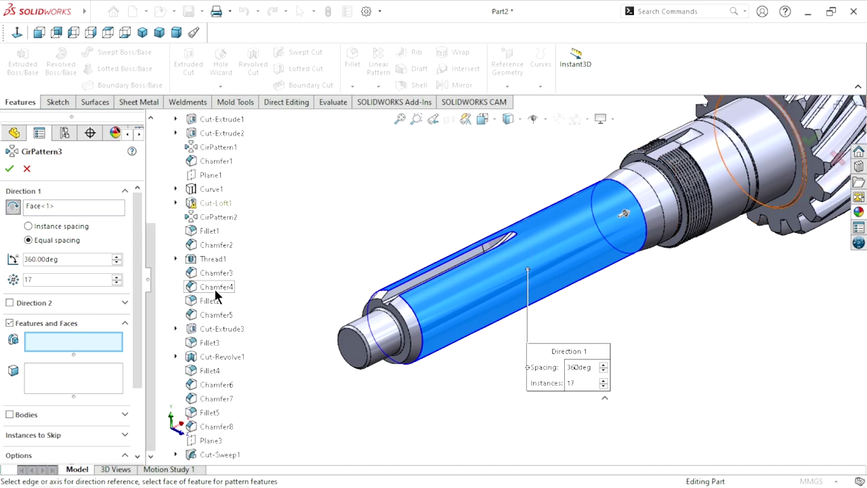
left_click(218, 455)
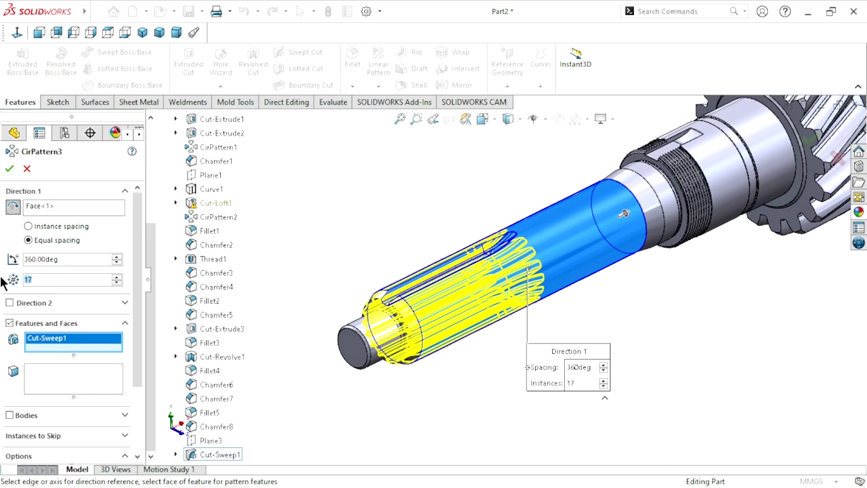
left_click(67, 279)
type("10")
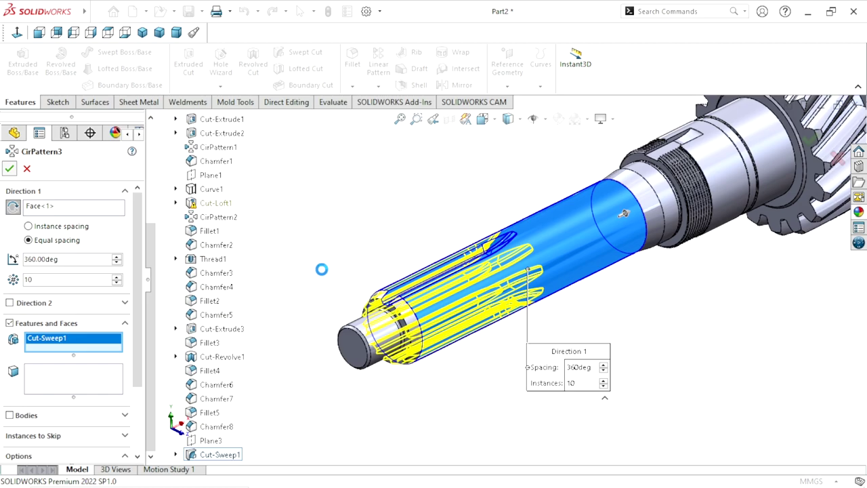
key("Return")
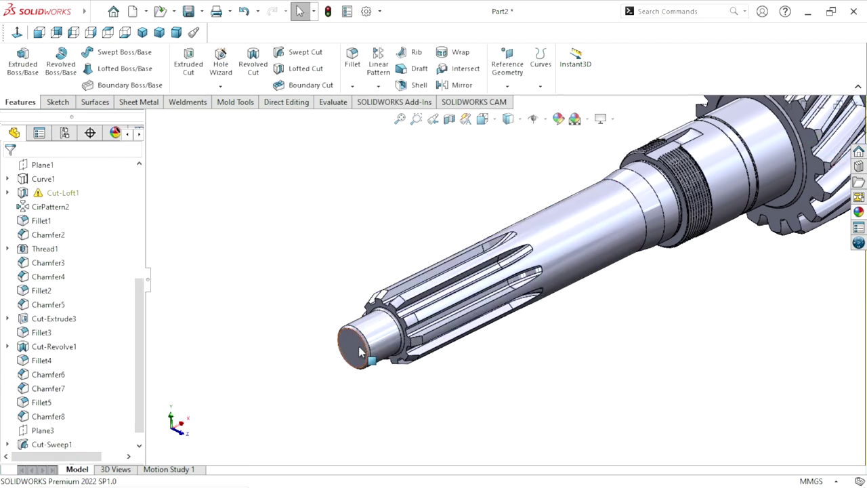
scroll(354, 350, "up", 3)
key("f")
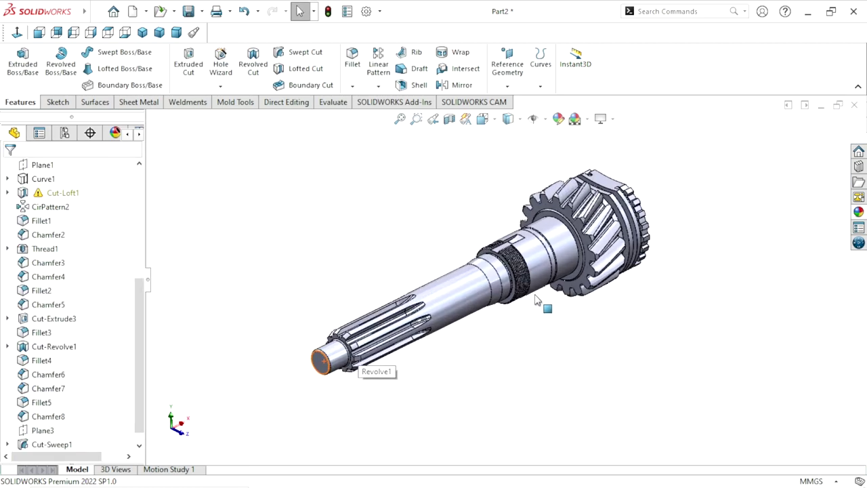
mouse_move(522, 305)
middle_mouse_down()
mouse_move(551, 306)
mouse_move(514, 315)
mouse_move(481, 357)
mouse_move(494, 395)
mouse_move(515, 402)
mouse_move(538, 329)
mouse_move(528, 268)
mouse_move(572, 305)
middle_mouse_up()
scroll(572, 305, "up", 3)
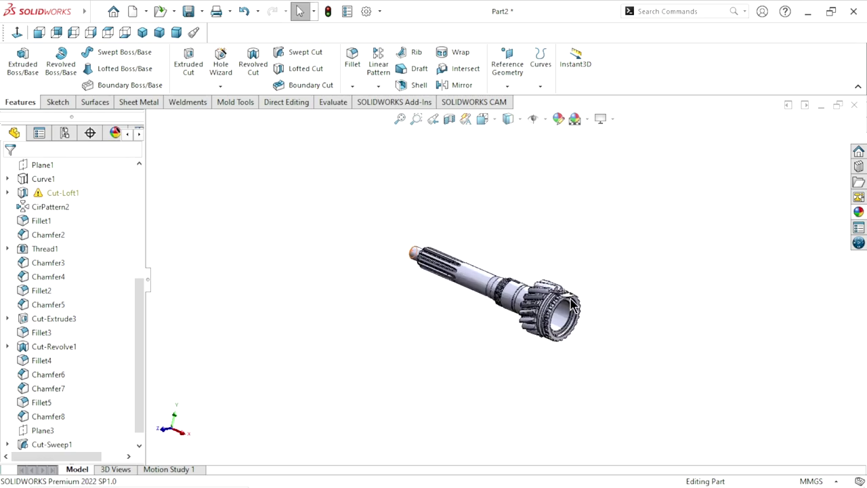
scroll(572, 305, "down", 2)
scroll(555, 311, "down", 1)
scroll(528, 325, "down", 1)
scroll(507, 337, "up", 1)
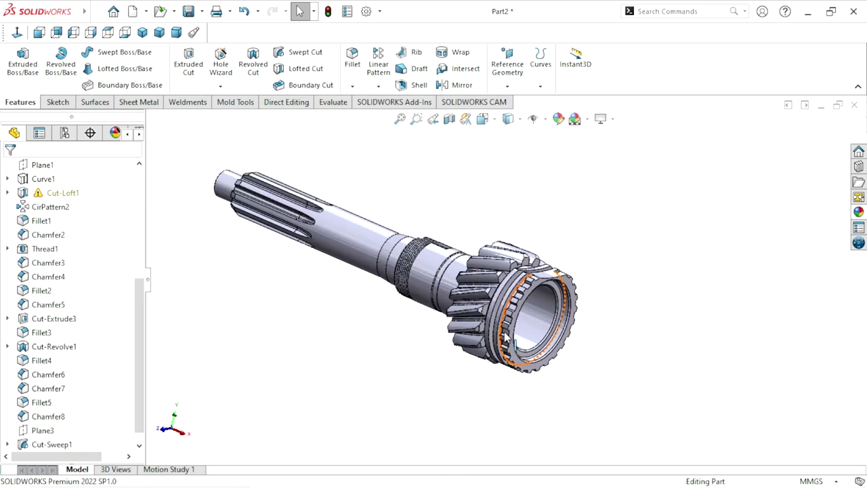
middle_click_drag(562, 359, 525, 243)
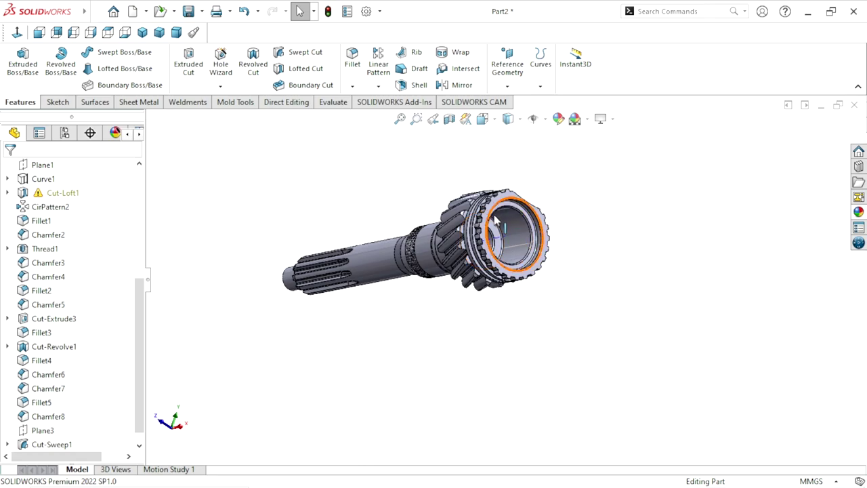
mouse_move(549, 252)
middle_mouse_down()
mouse_move(569, 271)
mouse_move(527, 281)
middle_mouse_up()
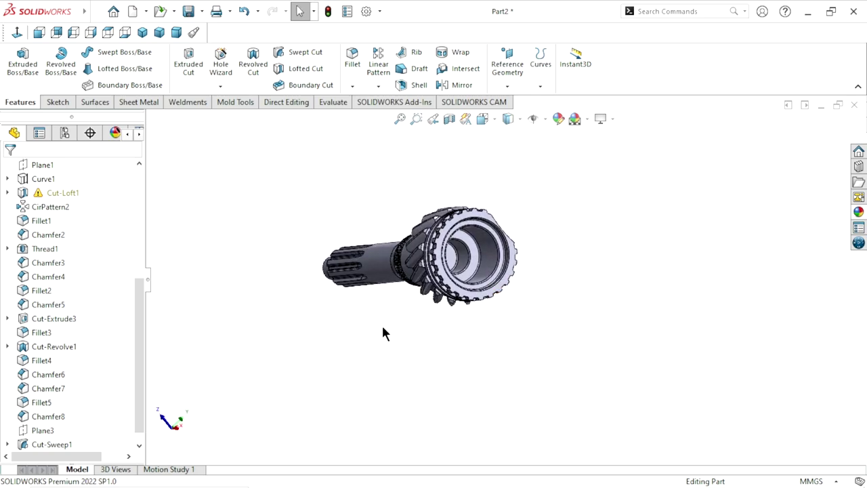
scroll(59, 244, "up", 5)
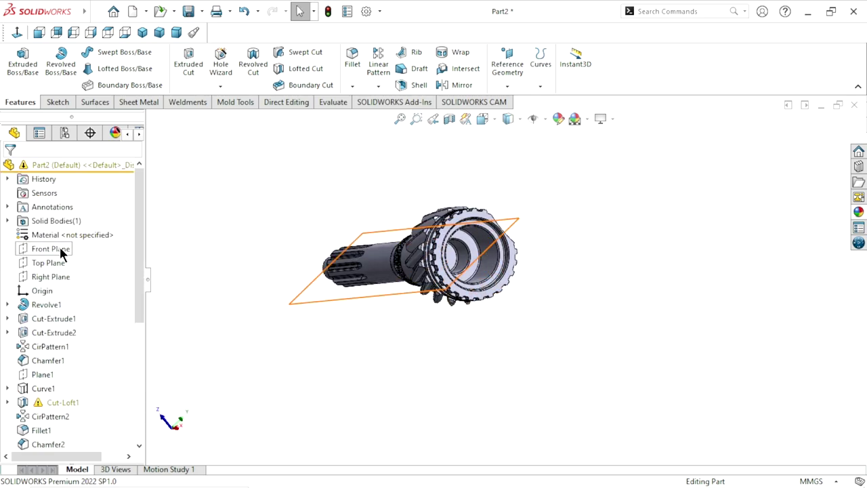
Start a sketch on the Top Plane and view it normal to the plane from below.
left_click(56, 264)
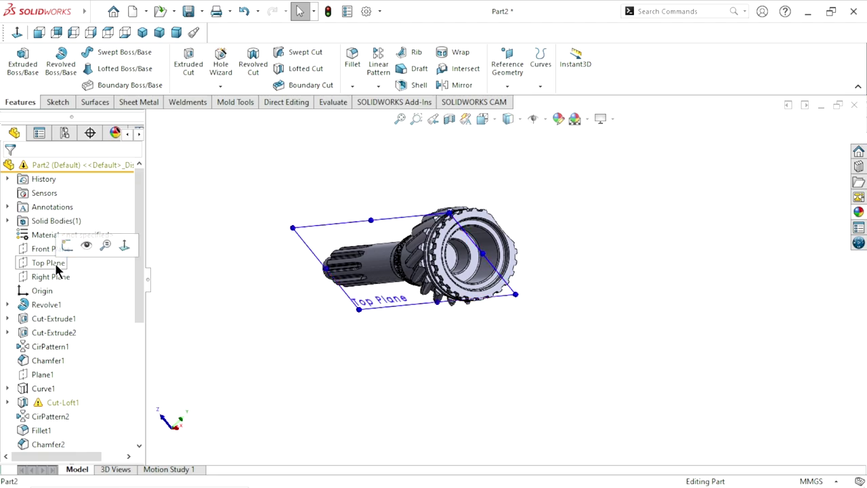
left_click(66, 247)
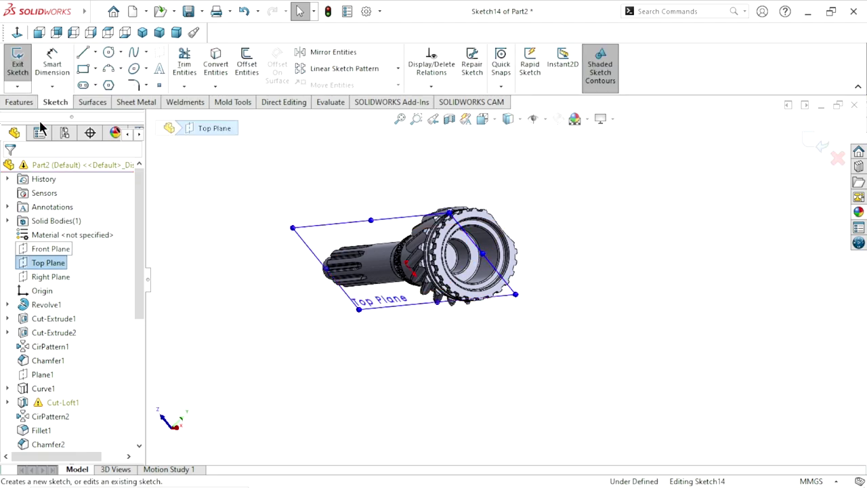
left_click(17, 32)
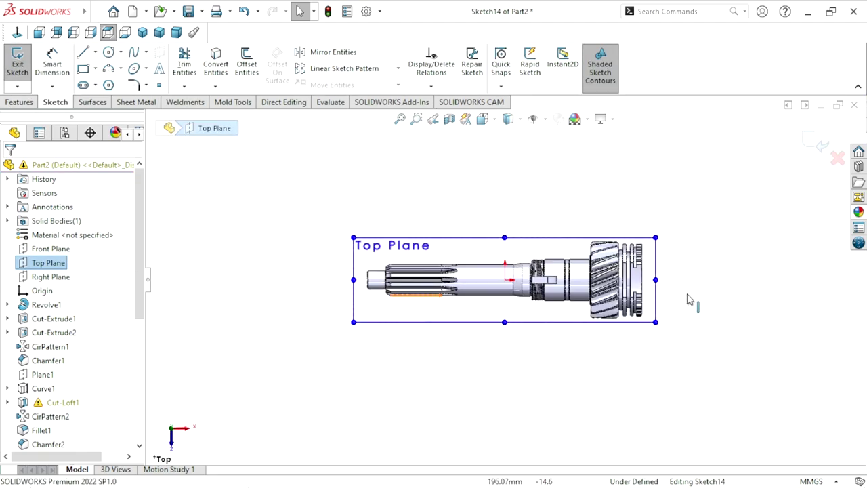
left_click(16, 32)
scroll(588, 327, "up", 2)
scroll(666, 277, "down", 5)
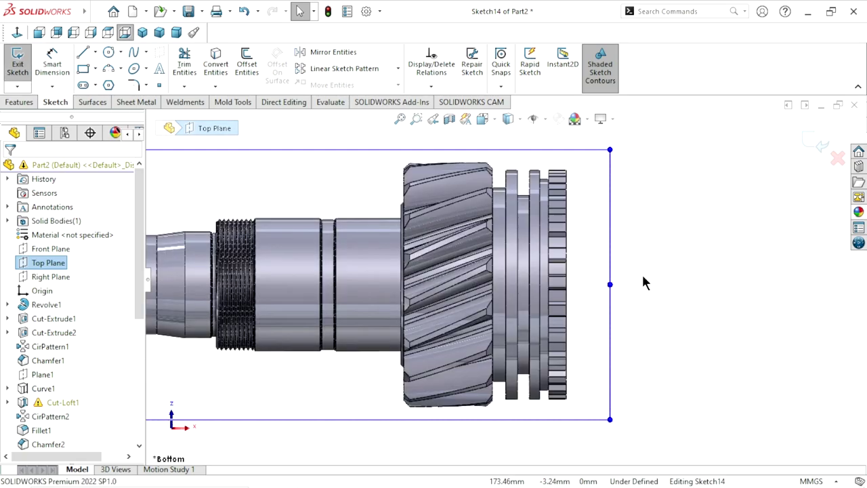
scroll(623, 277, "down", 2)
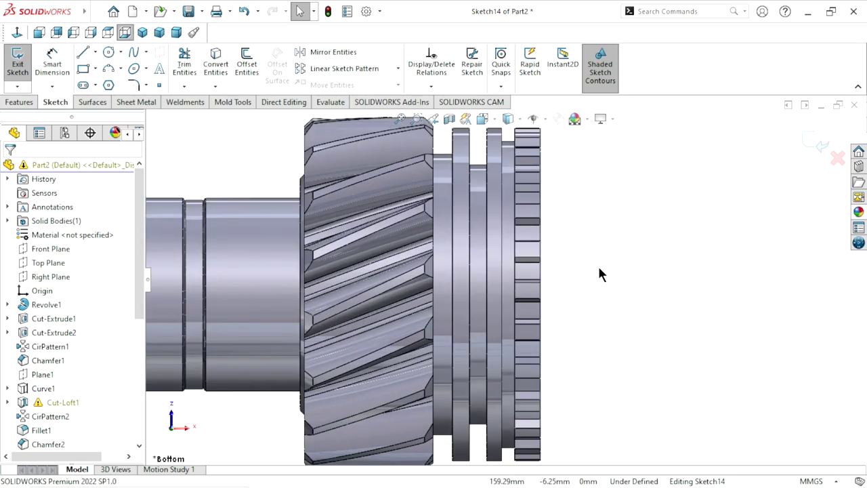
Draw a circle centred on the shaft axis and dimension its diameter to 10 mm.
left_click(107, 54)
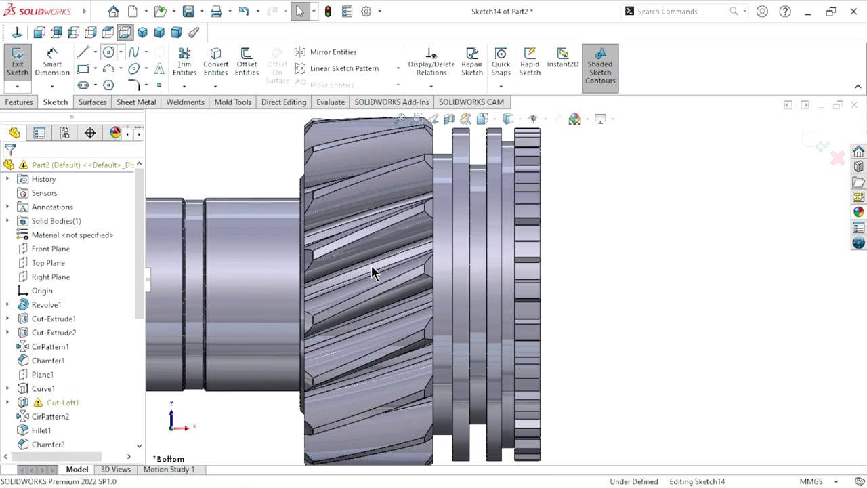
left_click(476, 294)
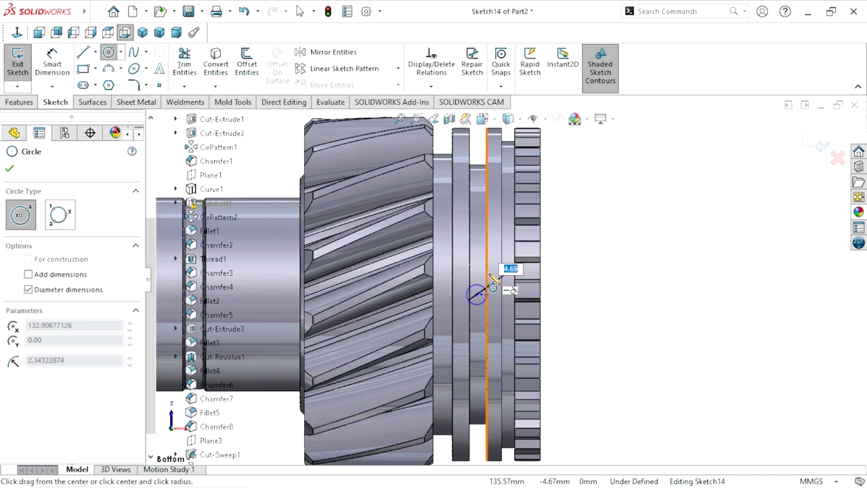
left_click(498, 270)
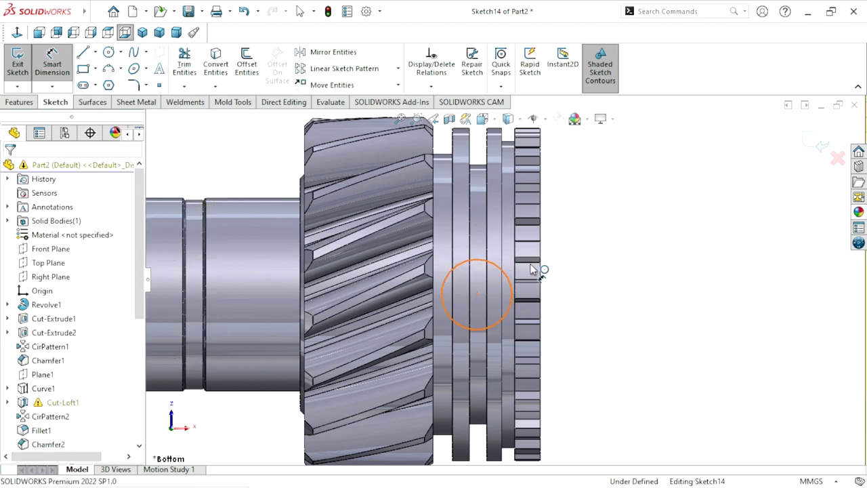
key("d")
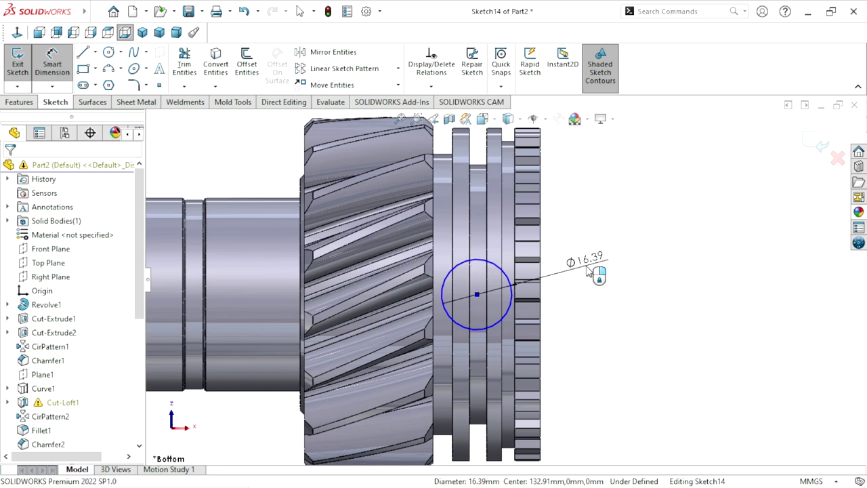
left_click(589, 269)
type("10")
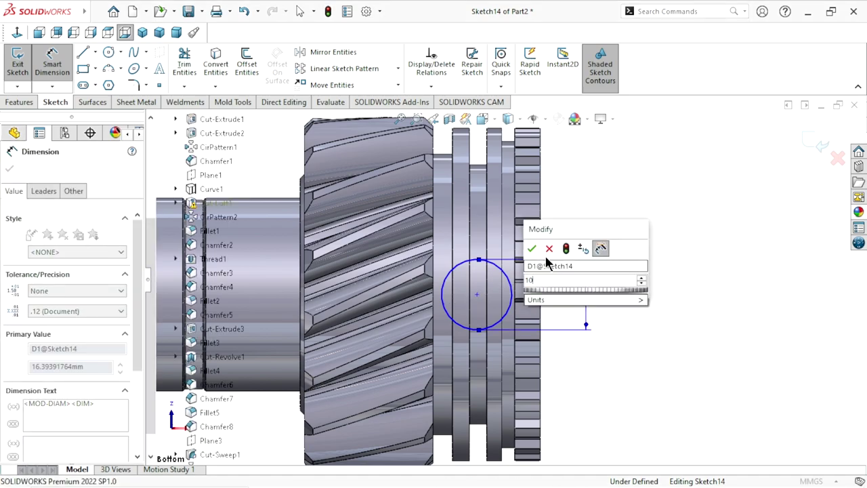
left_click(532, 249)
scroll(486, 351, "up", 2)
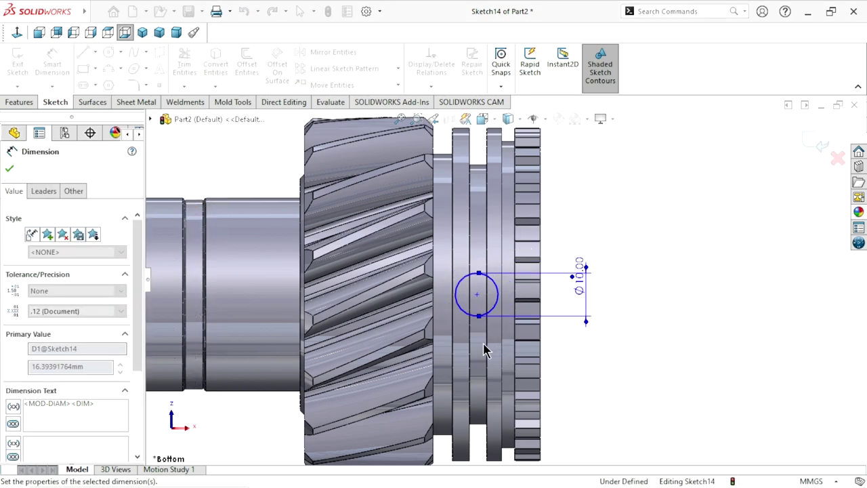
scroll(486, 350, "up", 3)
scroll(457, 305, "down", 1)
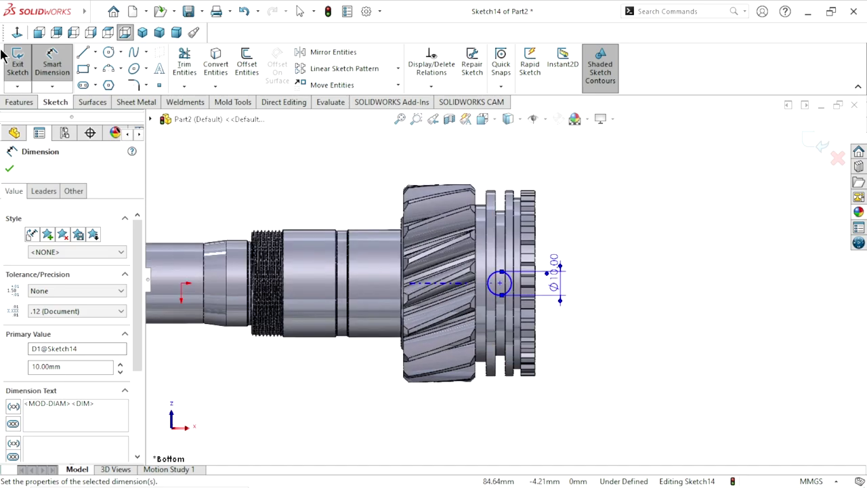
Draw a horizontal construction centerline from the shaft's left end past the circle.
left_click(96, 52)
left_click(108, 83)
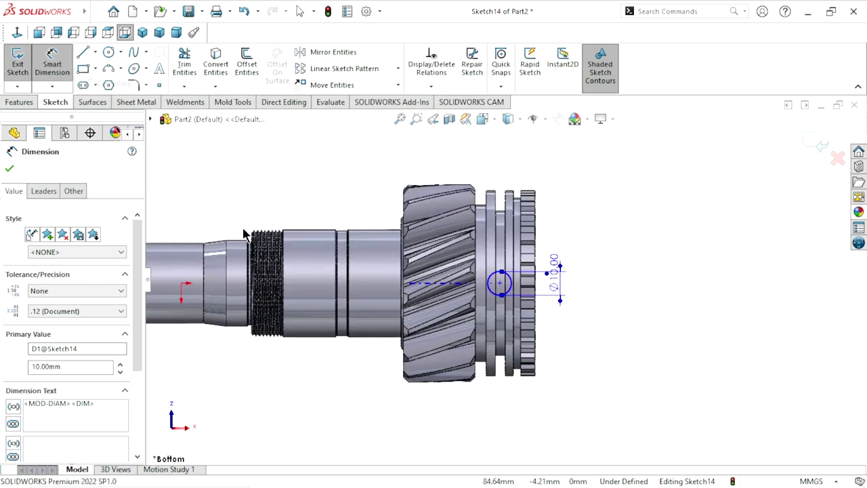
left_click(181, 283)
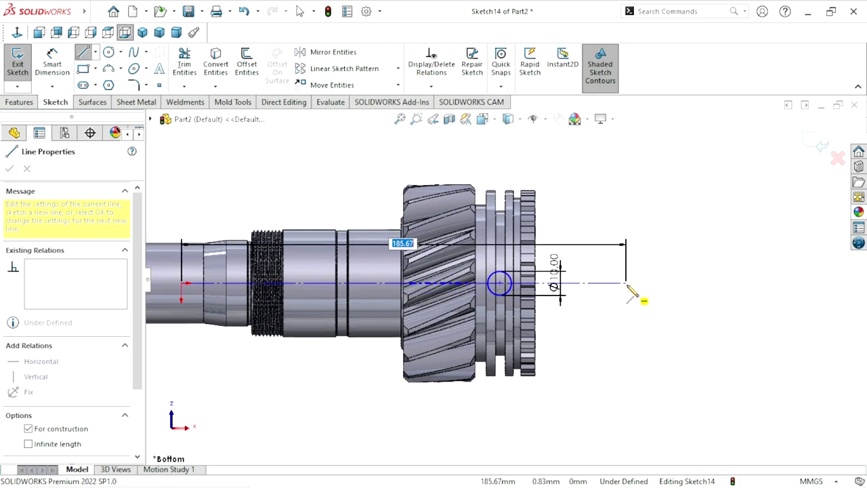
left_click(628, 283)
right_click(699, 235)
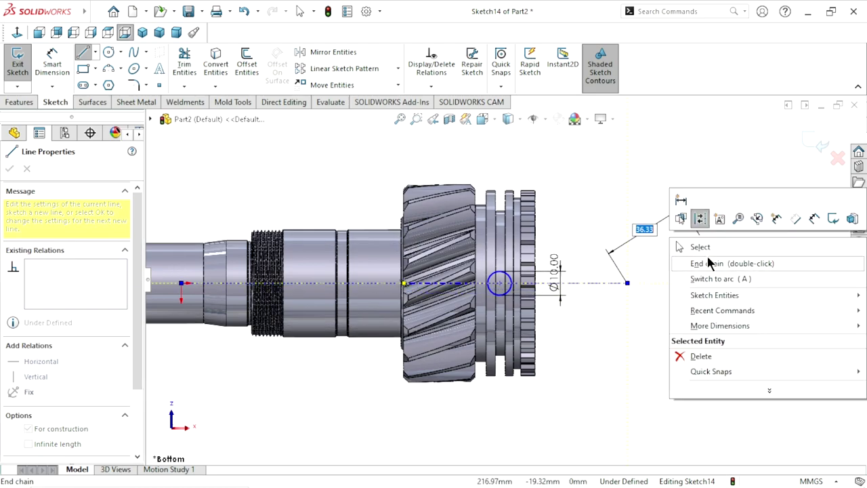
key("Escape")
scroll(513, 304, "down", 3)
scroll(515, 298, "down", 2)
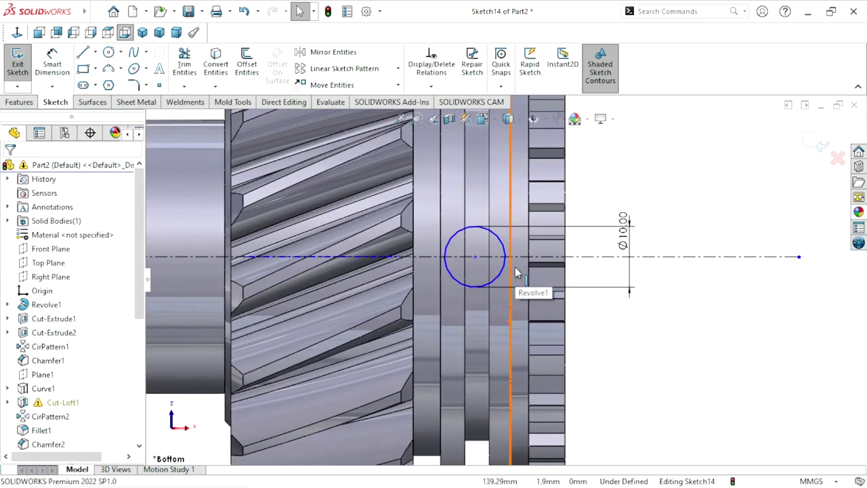
Try a midpoint relation between the circle centre and the centerline, then undo it.
left_click(602, 256)
left_click(462, 233, "ctrl")
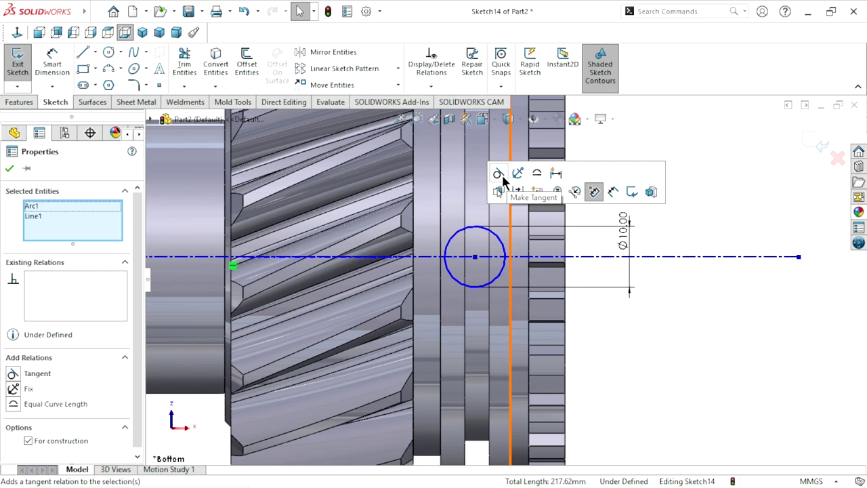
left_click(677, 340)
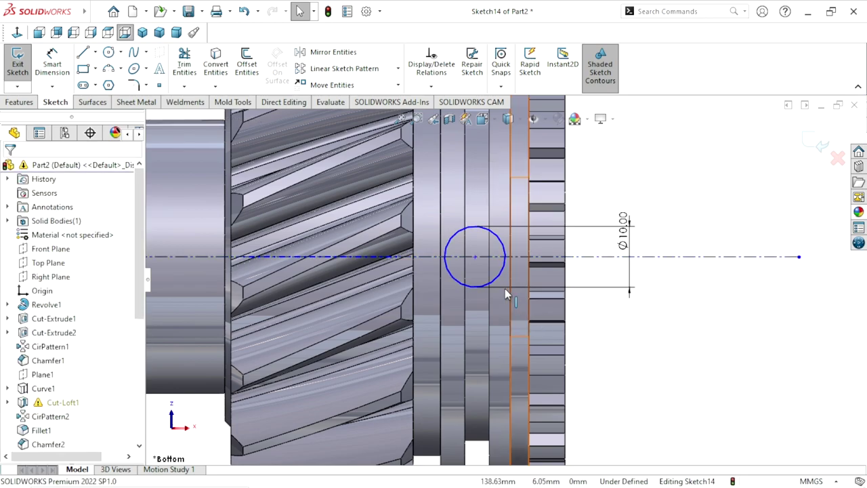
left_click(474, 256)
left_click(581, 257, "ctrl")
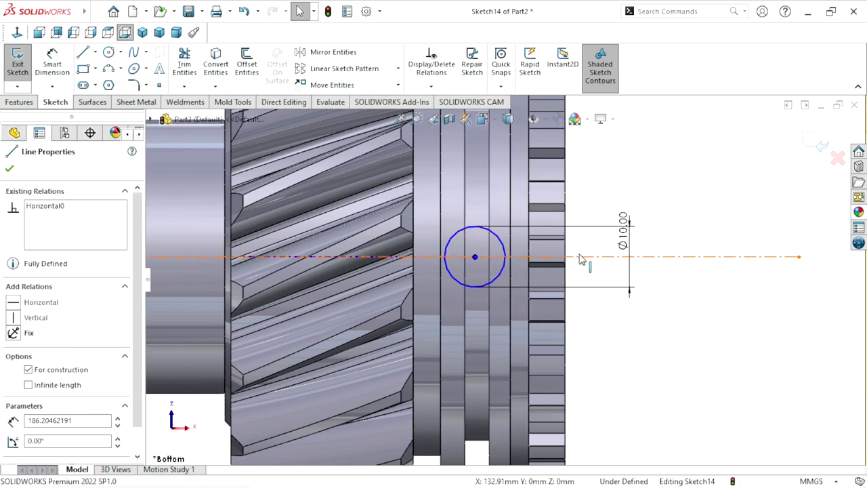
left_click(618, 202)
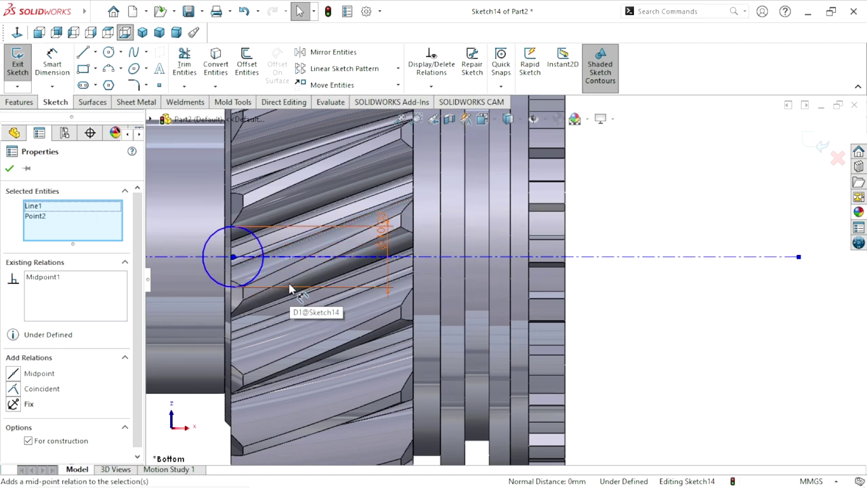
key("ctrl+z")
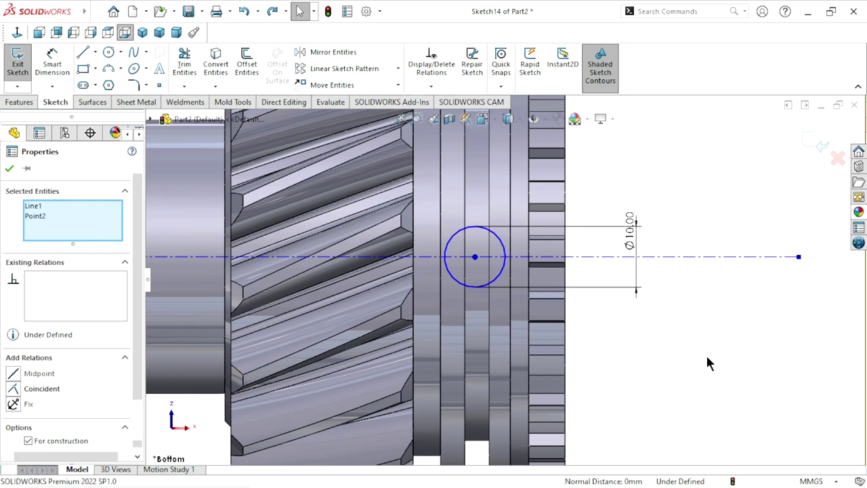
Make the circle's centre point coincident with the horizontal centerline.
left_click(707, 364)
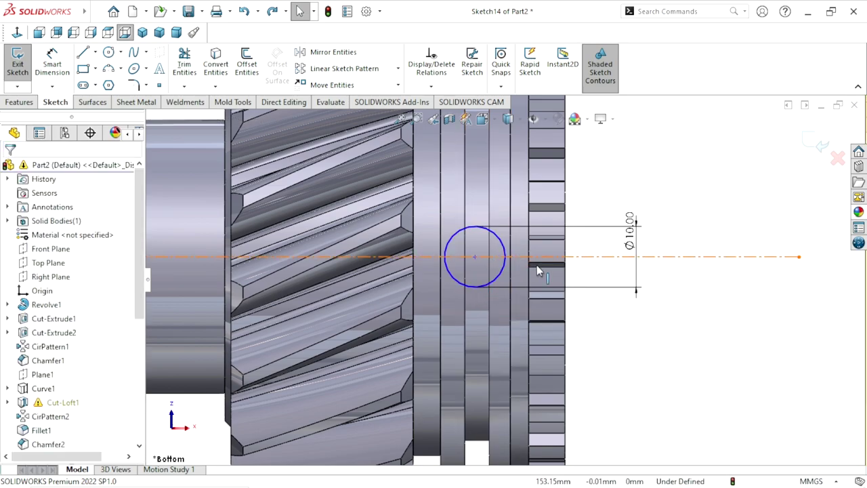
left_click(475, 257)
left_click(475, 256)
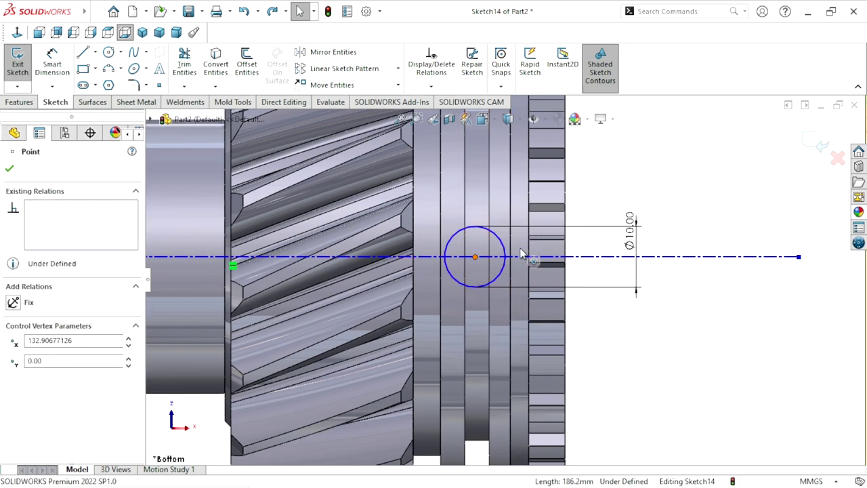
left_click(511, 256, "ctrl")
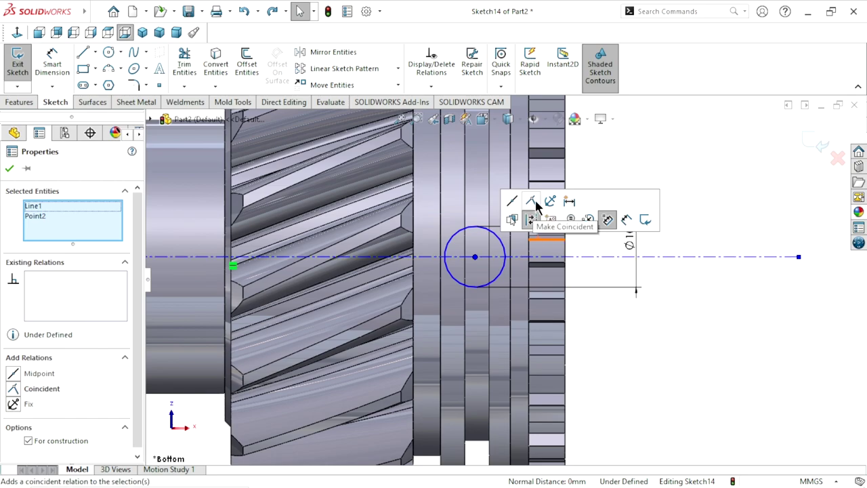
left_click(531, 202)
left_click(10, 168)
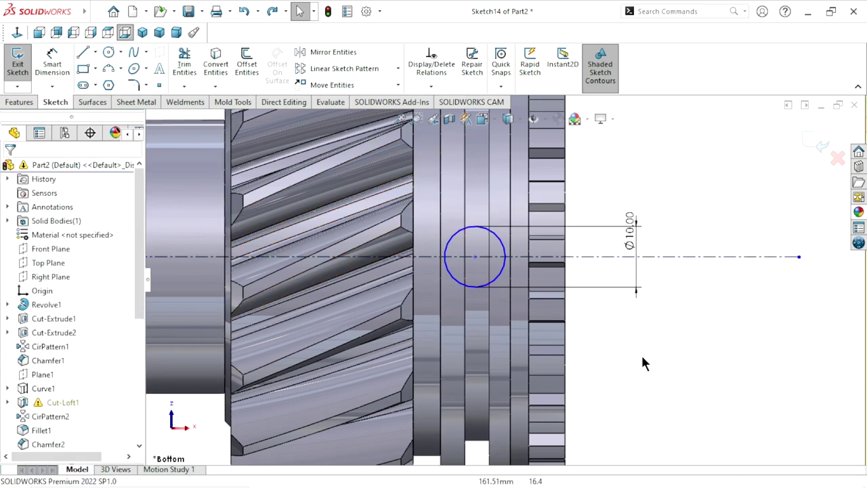
scroll(547, 287, "up", 1)
scroll(508, 267, "down", 1)
scroll(500, 269, "down", 1)
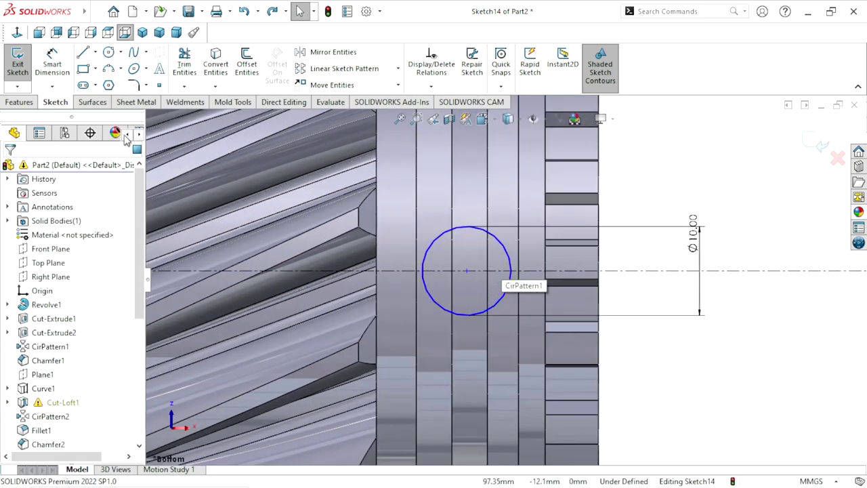
Dimension the circle's centre 2 mm from the adjacent vertical edge.
left_click(53, 62)
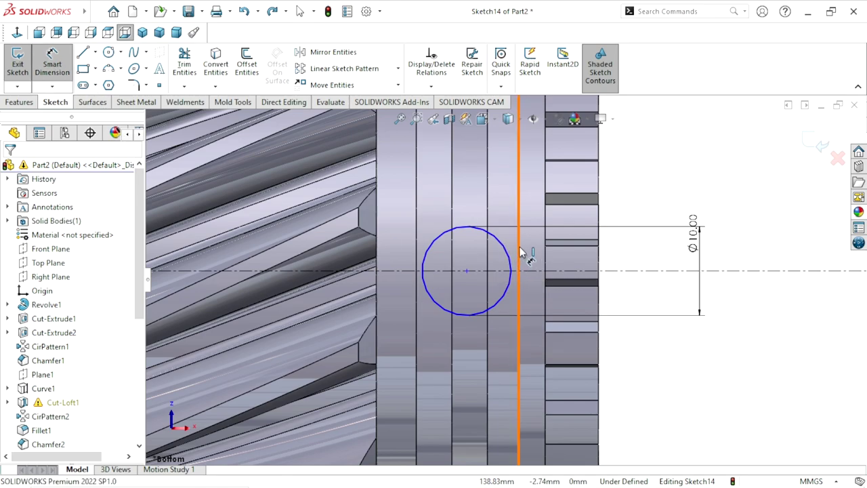
scroll(466, 320, "up", 1)
scroll(469, 318, "up", 1)
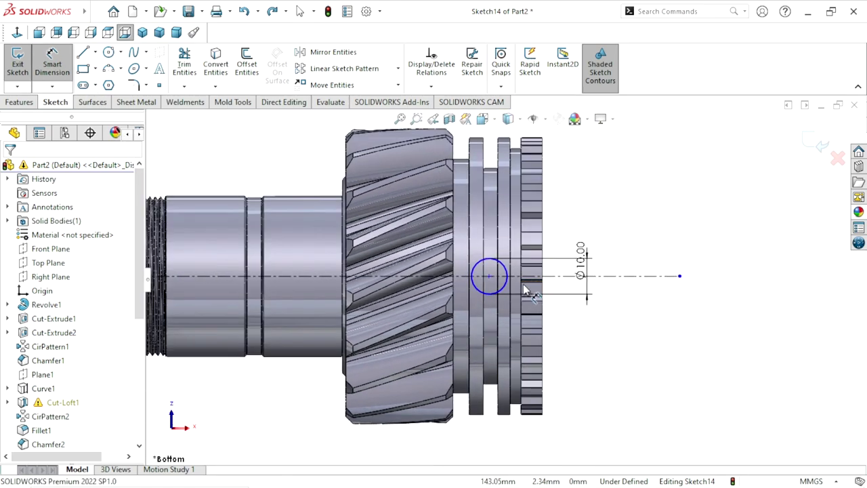
scroll(522, 288, "down", 1)
scroll(509, 284, "down", 1)
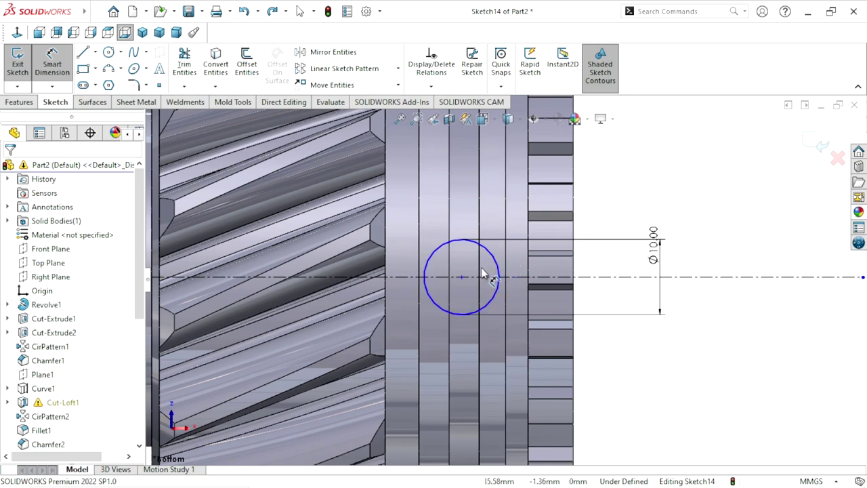
left_click(461, 277)
left_click(480, 272)
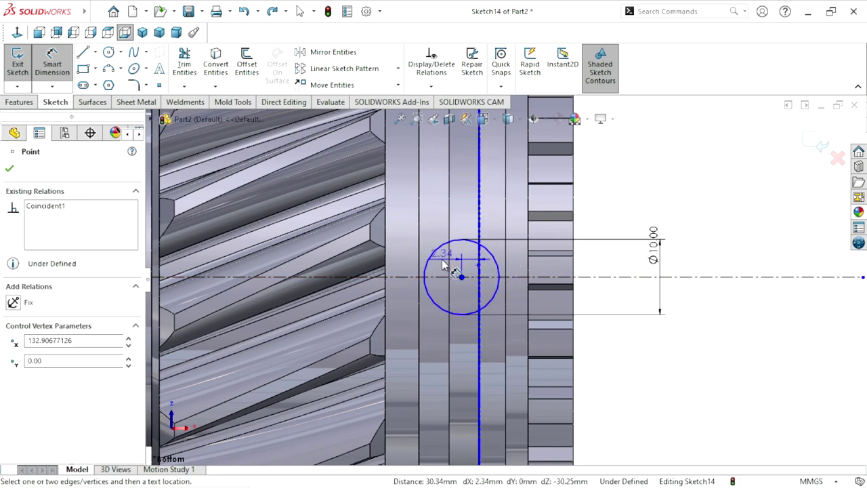
left_click(443, 261)
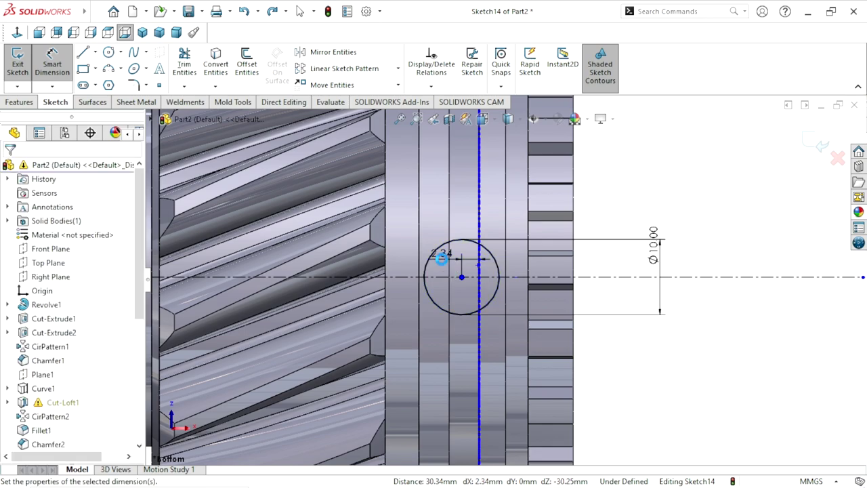
type("2")
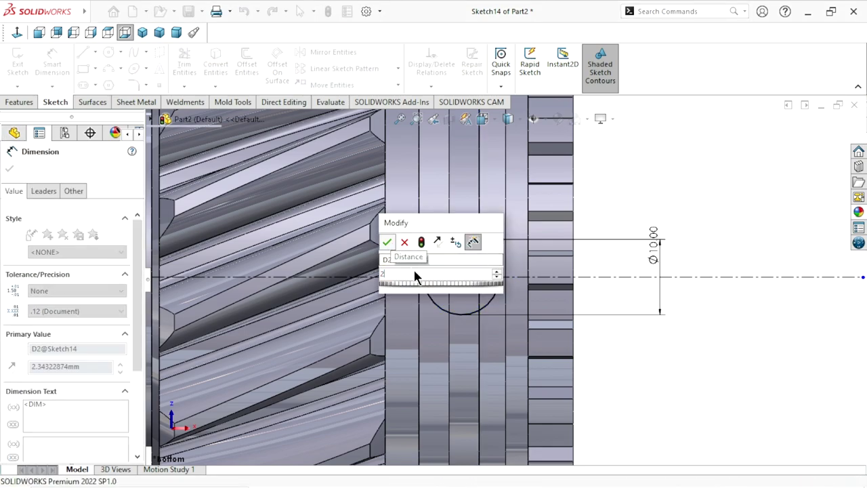
key("Return")
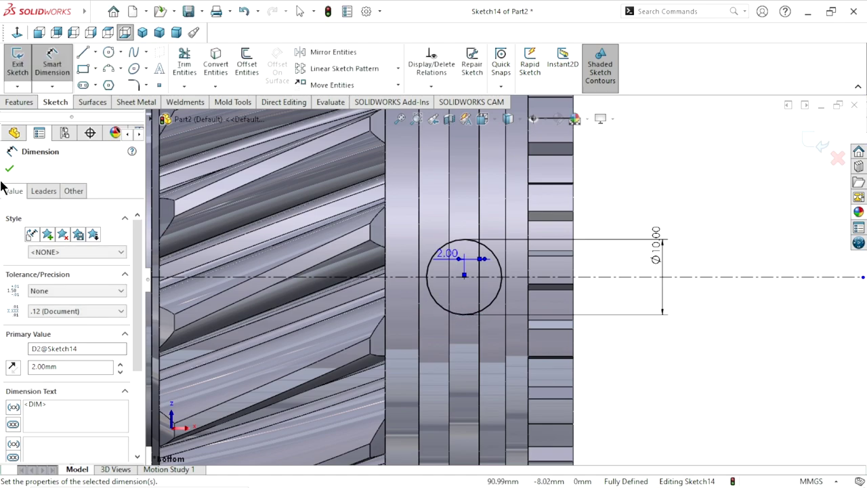
left_click(9, 170)
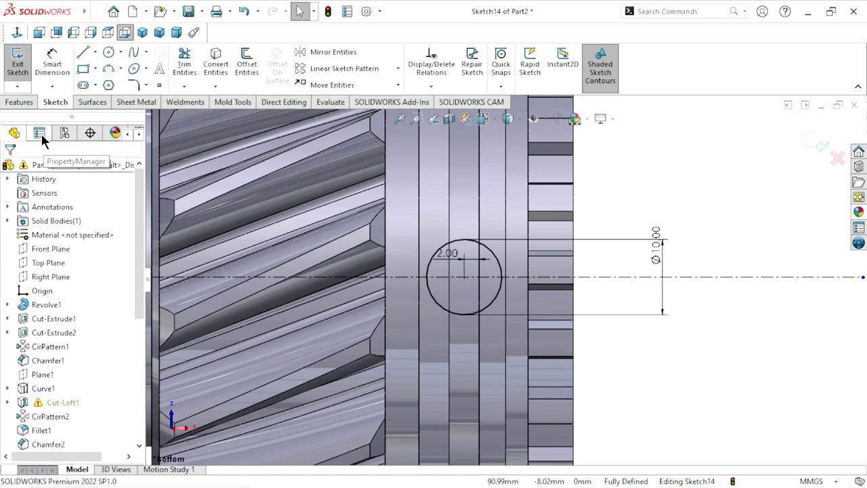
Start an Extruded Cut from the circle sketch with a 12.5 mm blind depth.
left_click(20, 103)
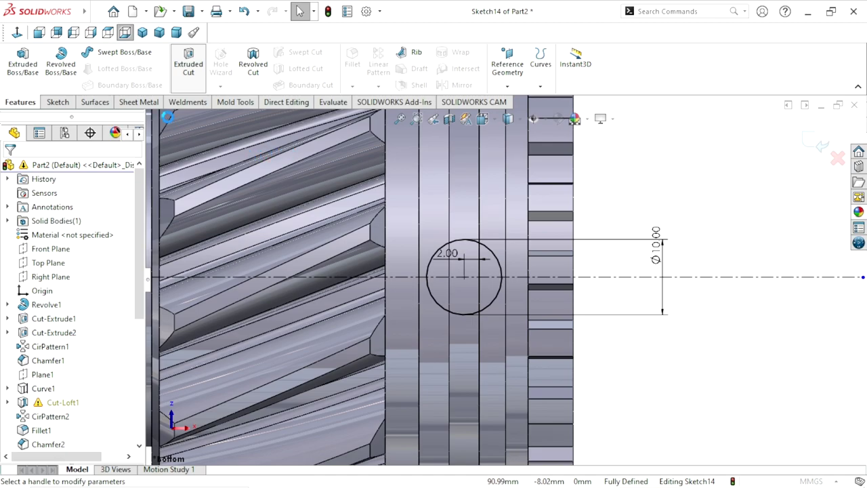
left_click(188, 64)
mouse_move(607, 272)
middle_mouse_down()
mouse_move(547, 291)
mouse_move(537, 310)
middle_mouse_up()
scroll(642, 256, "up", 3)
scroll(639, 256, "down", 2)
scroll(637, 257, "down", 2)
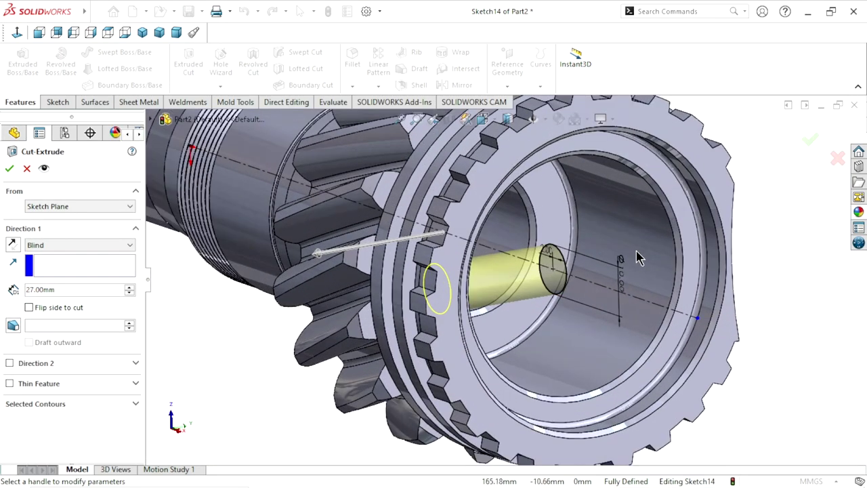
left_click(82, 290)
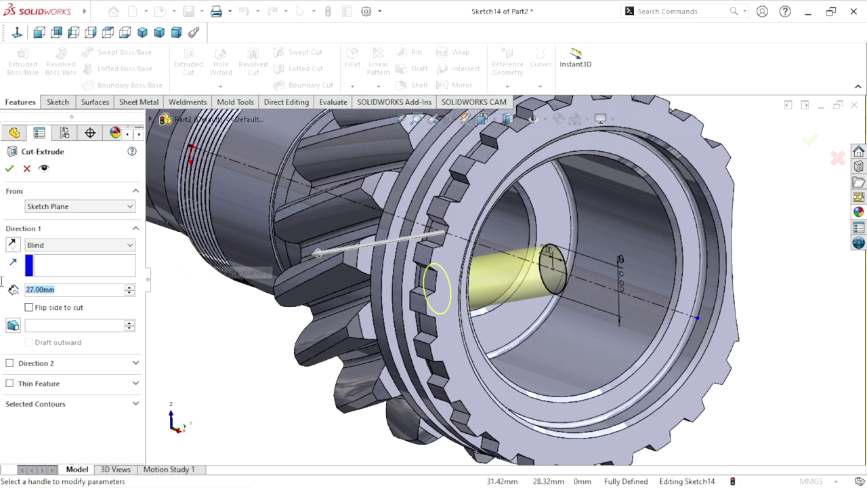
type("12.")
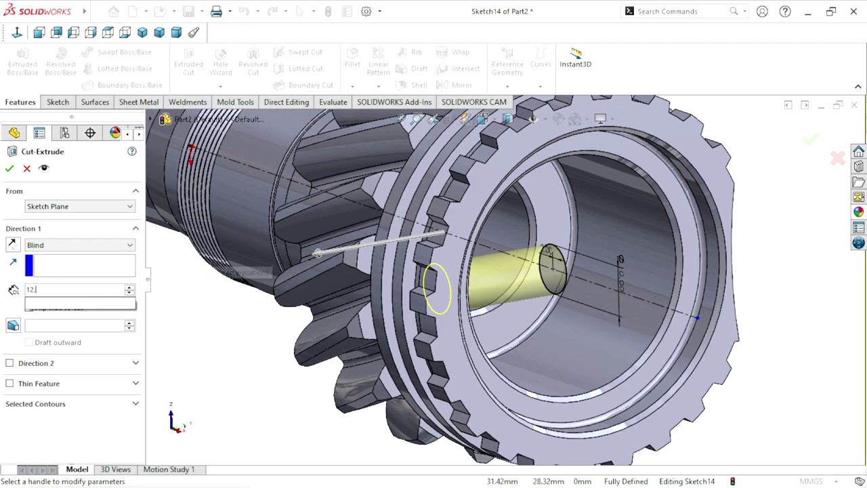
type("5")
left_click(159, 354)
key("Return")
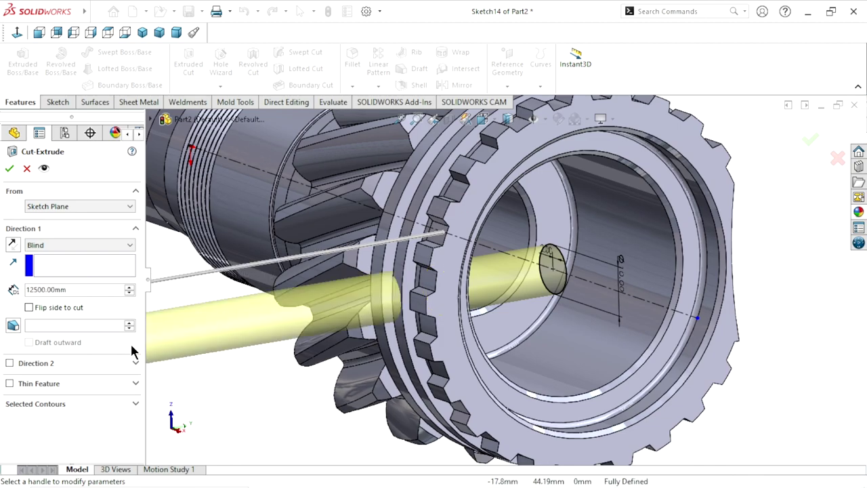
left_click_drag(84, 289, 17, 289)
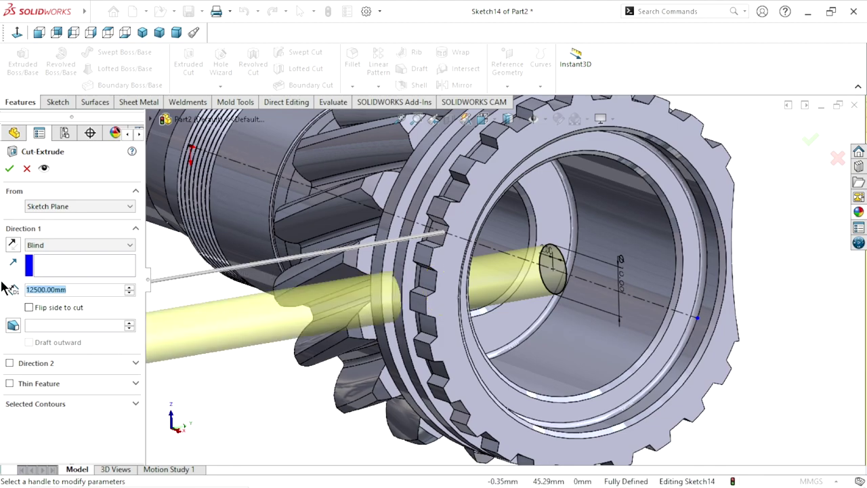
type("12.5")
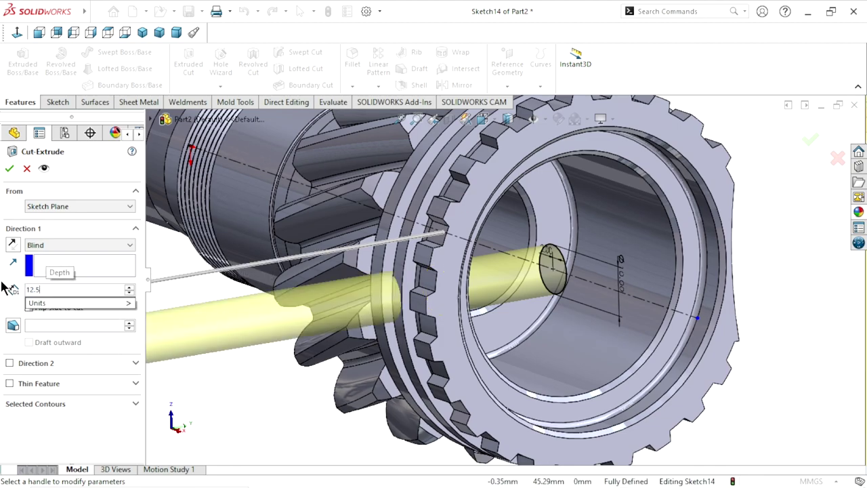
key("Return")
middle_click_drag(202, 379, 466, 402)
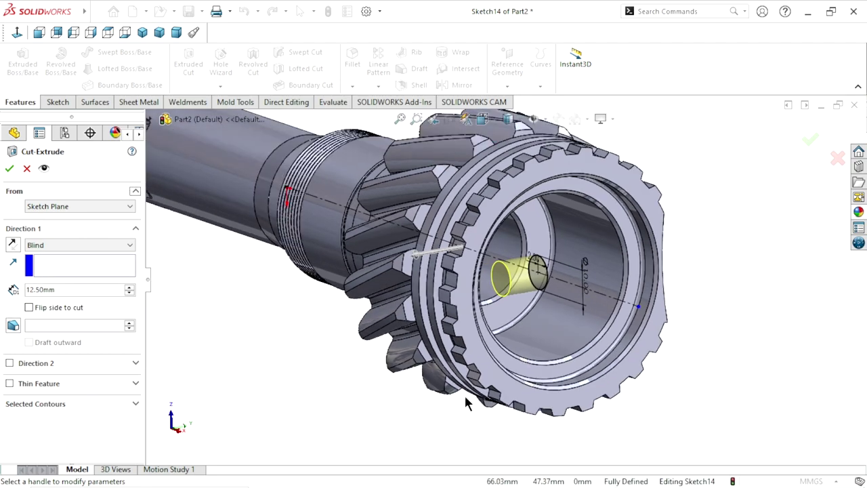
middle_click_drag(615, 326, 555, 324)
Start the cut at a 40 mm offset from the sketch plane, reversed in direction.
left_click(80, 205)
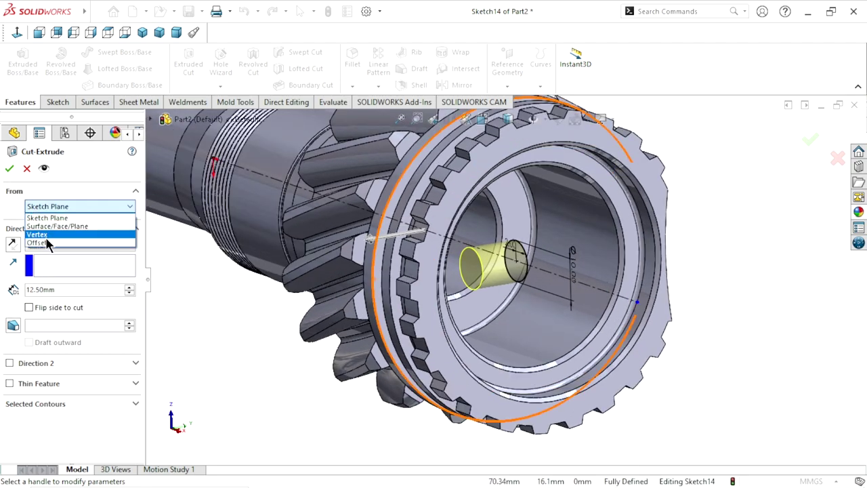
left_click(47, 244)
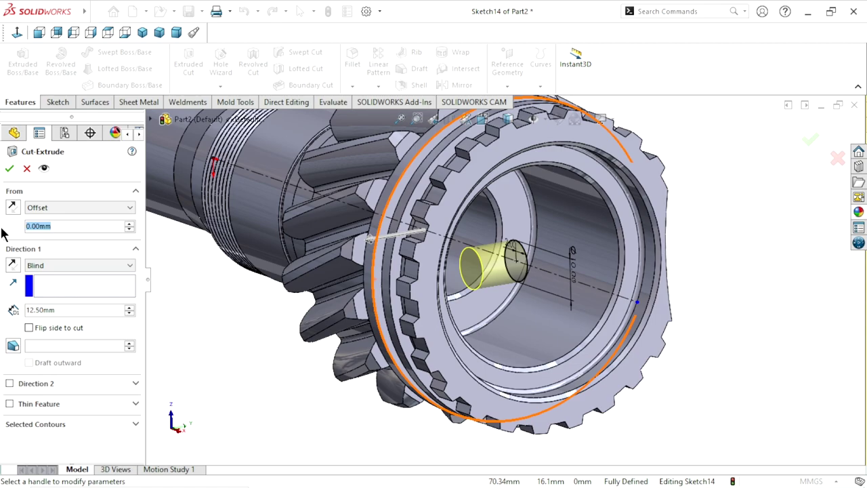
type("4")
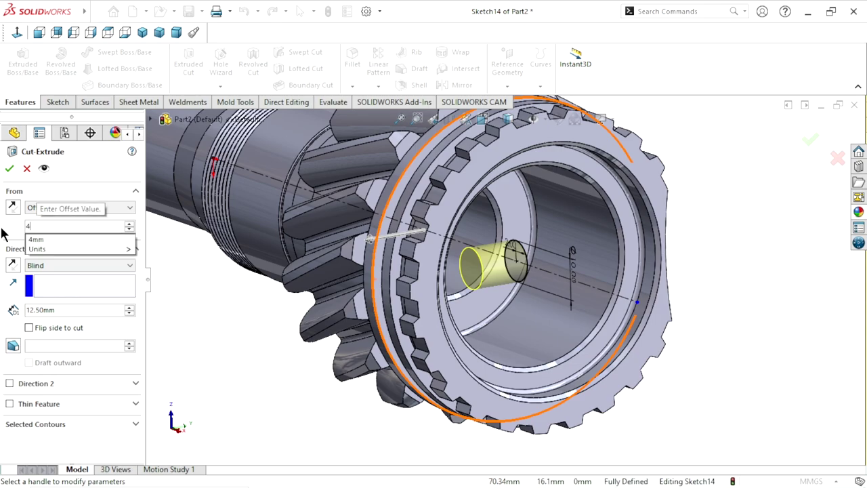
type("0")
key("Return")
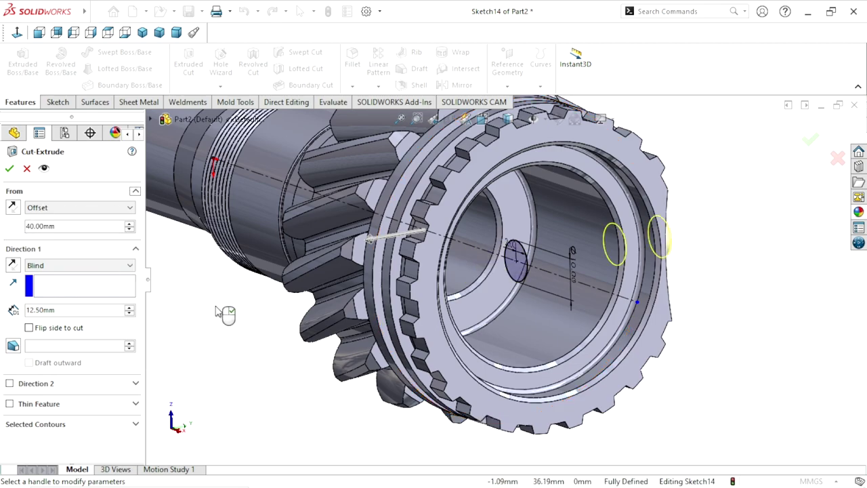
left_click(12, 210)
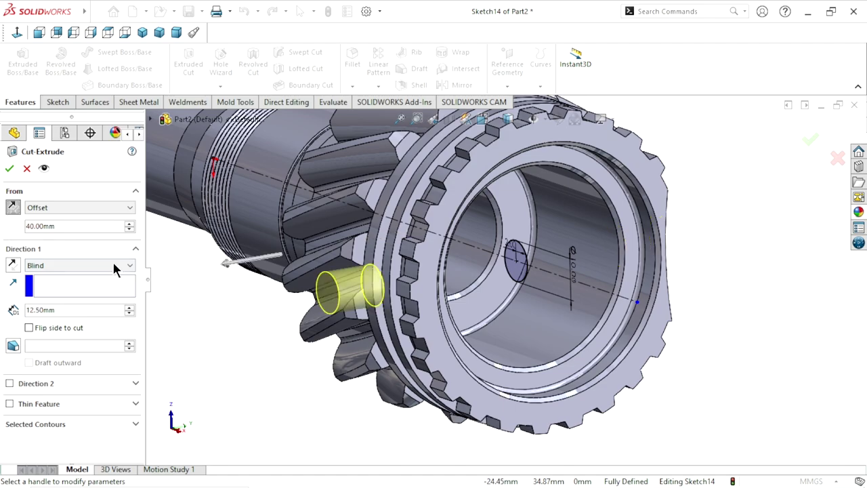
Cut the pin hole Blind 12.5 mm deep, starting from a 40 mm offset.
left_click(12, 268)
middle_click_drag(263, 331, 251, 330)
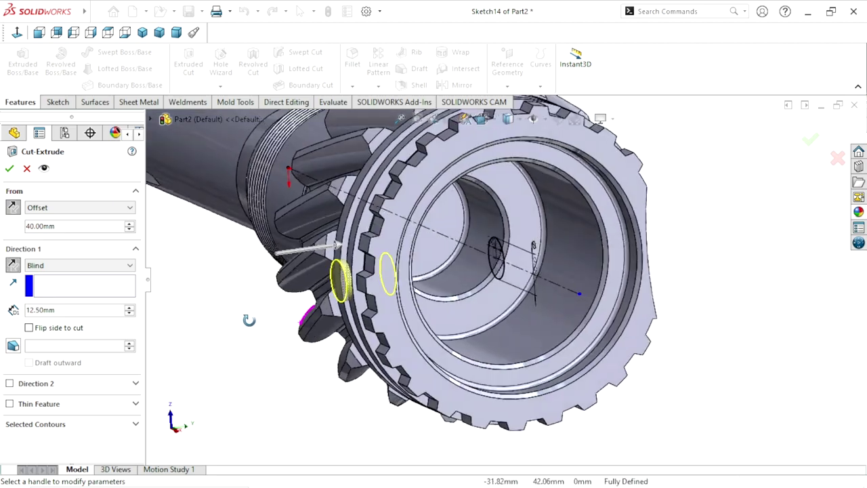
left_click(11, 169)
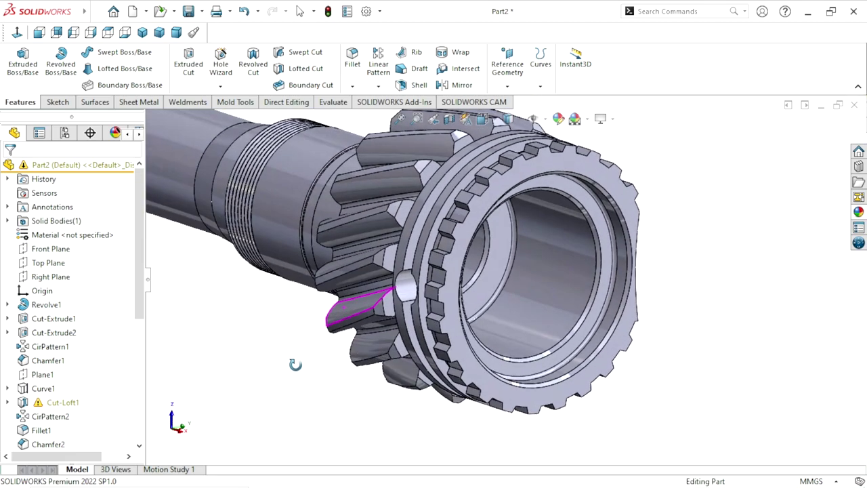
Chamfer the edge of the new pin hole in the clutch ring.
middle_click_drag(295, 364, 323, 345)
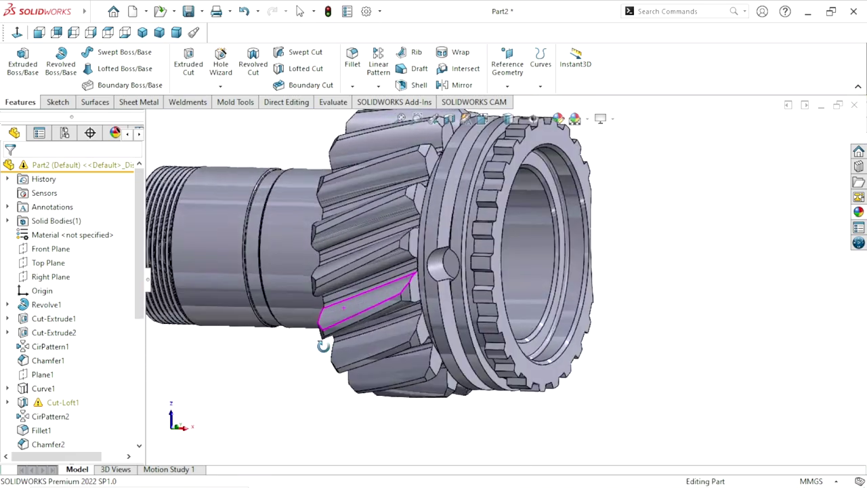
scroll(478, 269, "down", 3)
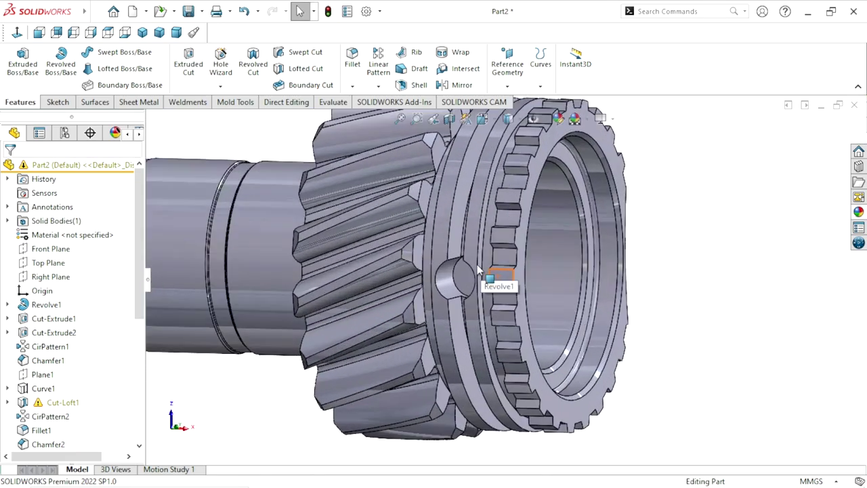
left_click(352, 86)
left_click(359, 117)
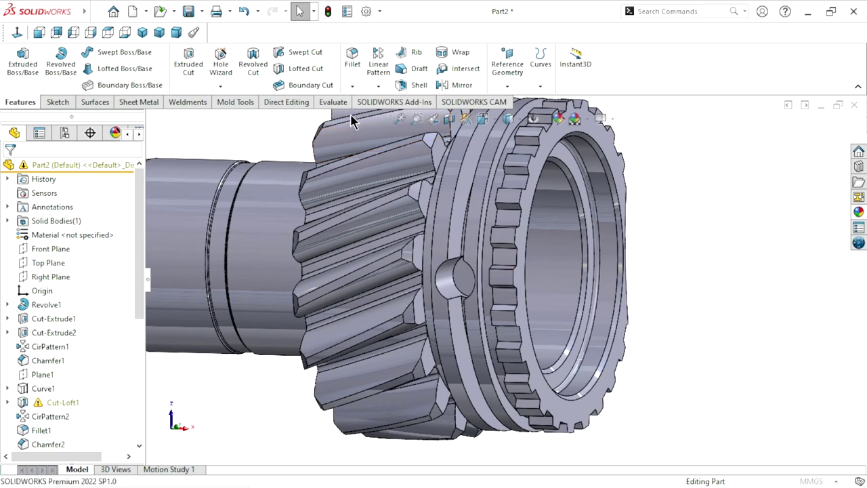
scroll(142, 332, "down", 1)
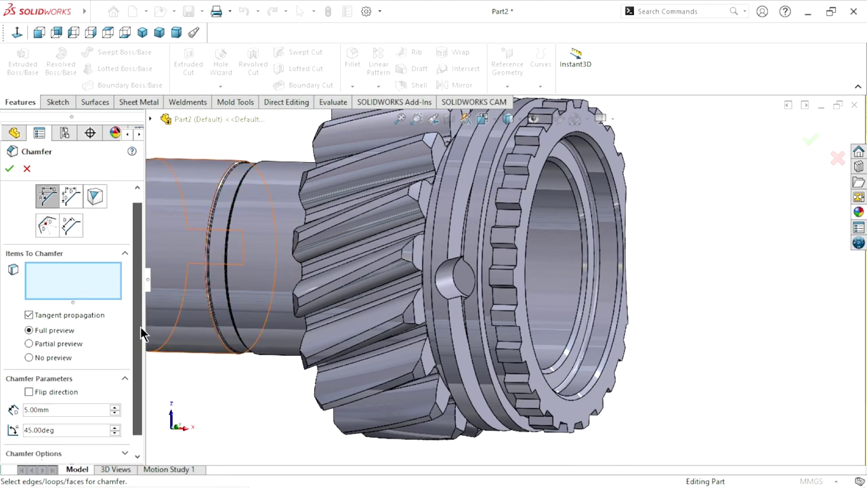
scroll(142, 332, "down", 1)
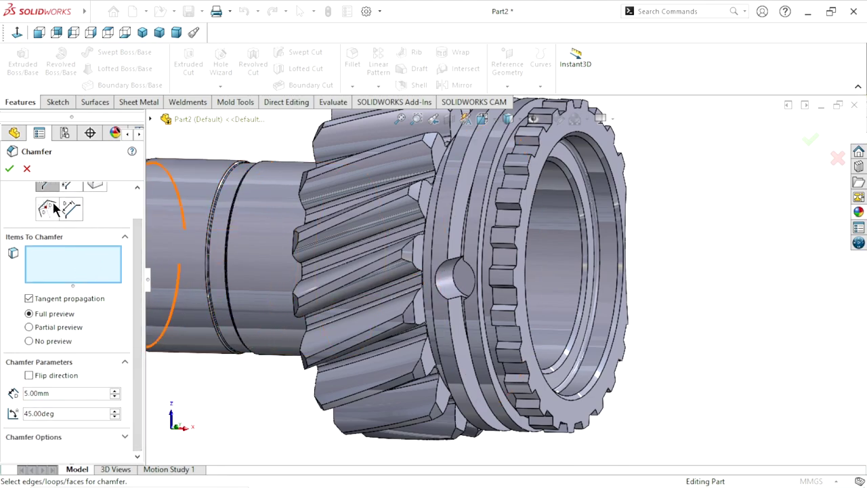
scroll(453, 257, "down", 1)
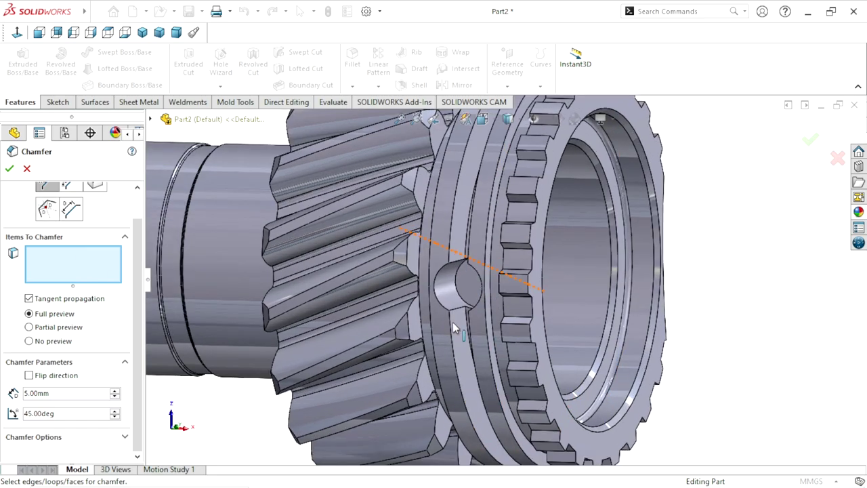
left_click(457, 284)
left_click(9, 168)
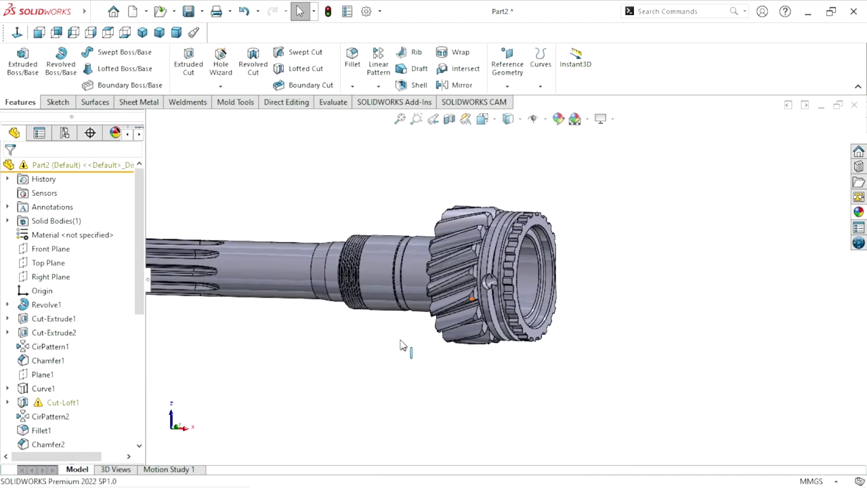
Orbit and zoom around the finished shaft, checking it in the Front view.
middle_click_drag(468, 340, 430, 355)
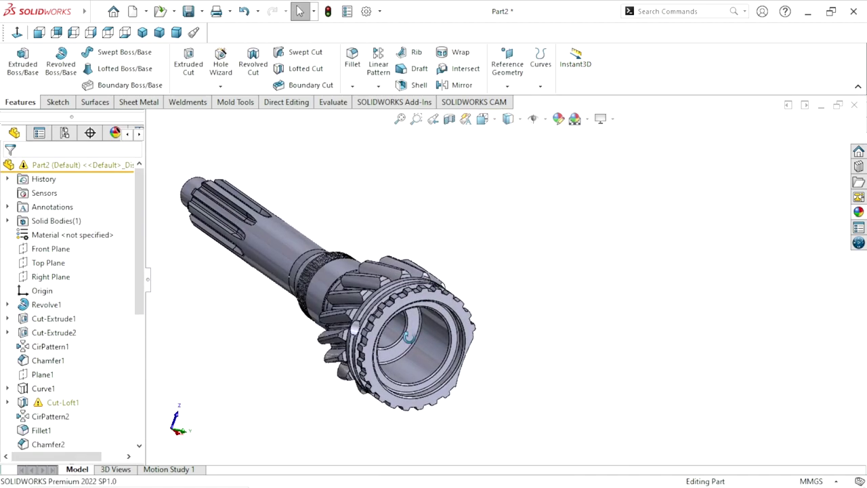
scroll(413, 342, "up", 3)
scroll(406, 267, "down", 2)
scroll(407, 267, "down", 1)
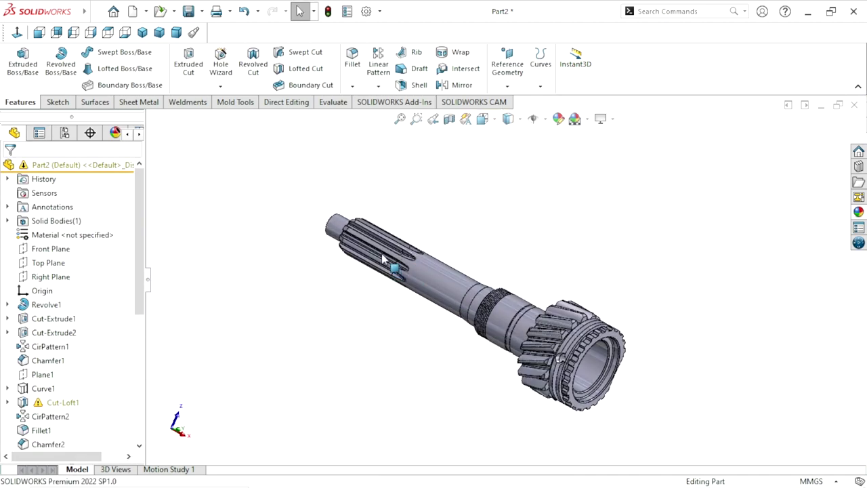
scroll(474, 271, "down", 2)
scroll(560, 273, "up", 1)
scroll(560, 323, "down", 1)
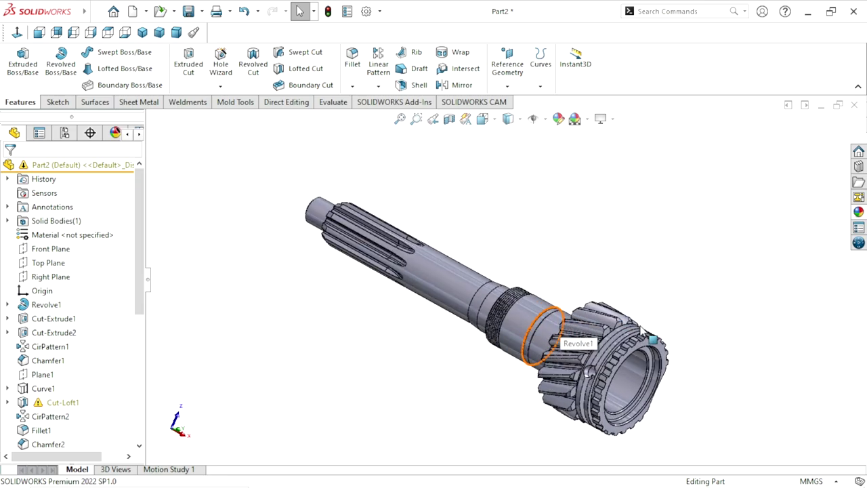
middle_click_drag(641, 331, 635, 295)
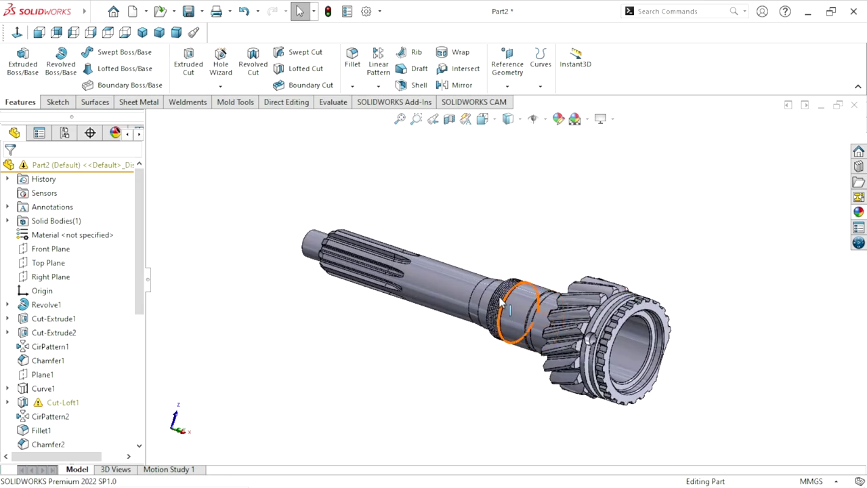
scroll(500, 303, "up", 1)
mouse_move(515, 284)
middle_mouse_down()
mouse_move(588, 221)
mouse_move(493, 340)
mouse_move(526, 291)
mouse_move(605, 404)
mouse_move(559, 358)
middle_mouse_up()
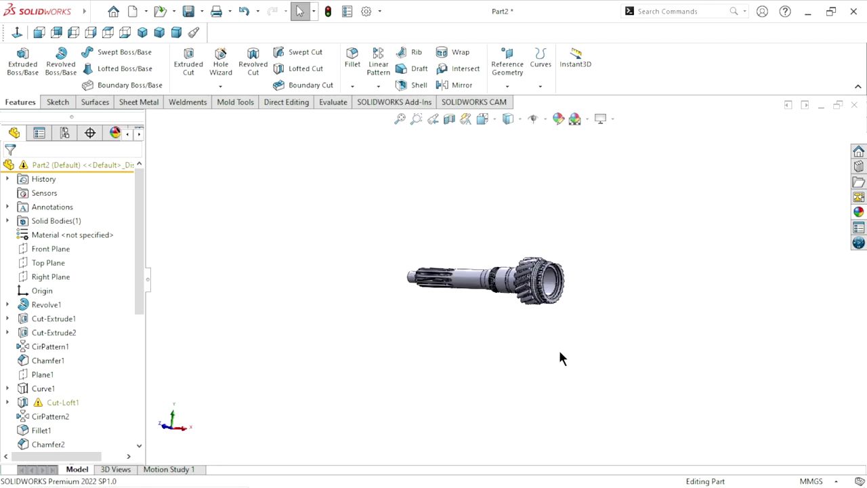
scroll(549, 318, "down", 2)
scroll(538, 281, "down", 2)
mouse_move(539, 281)
middle_mouse_down()
mouse_move(412, 384)
mouse_move(494, 344)
mouse_move(458, 325)
middle_mouse_up()
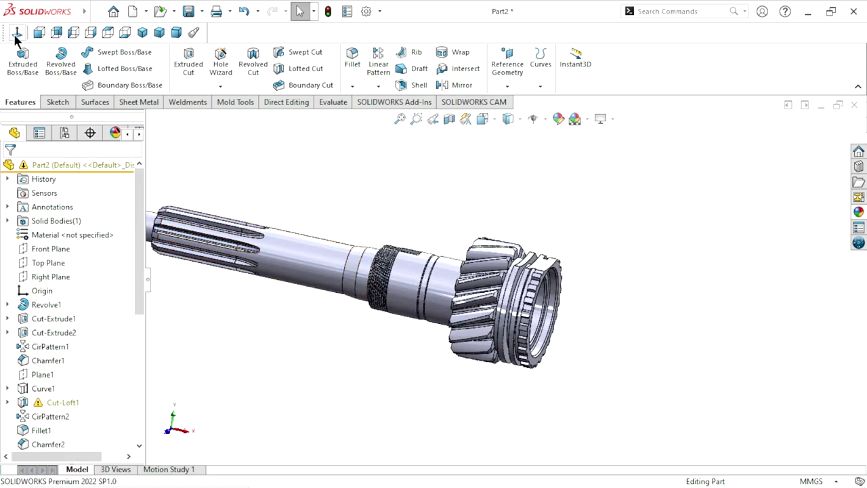
left_click(39, 32)
mouse_move(609, 275)
middle_mouse_down()
mouse_move(564, 305)
mouse_move(557, 350)
middle_mouse_up()
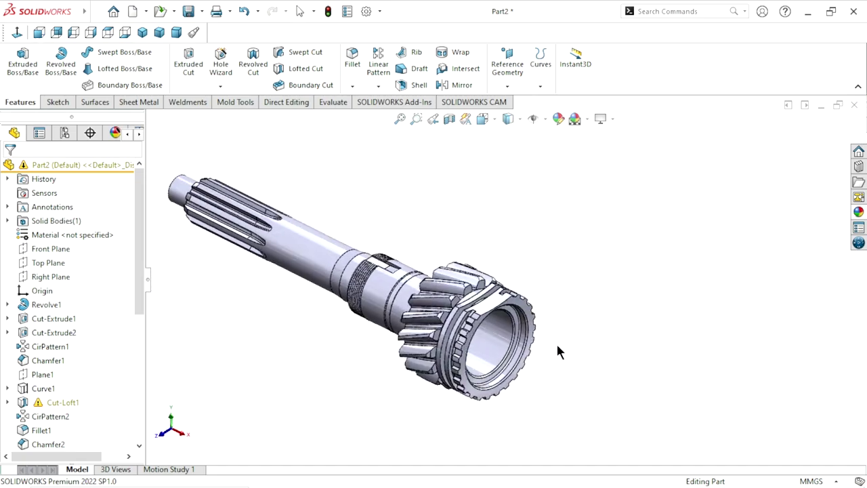
Start a sketch on the Top Plane and draw a small circle over a gear tooth.
left_click(41, 269)
left_click(45, 248)
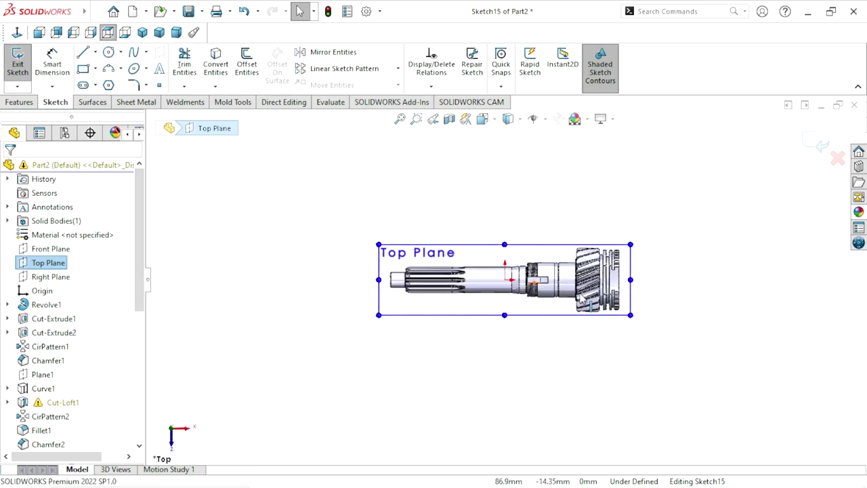
scroll(633, 311, "down", 3)
scroll(542, 284, "down", 2)
scroll(474, 264, "down", 3)
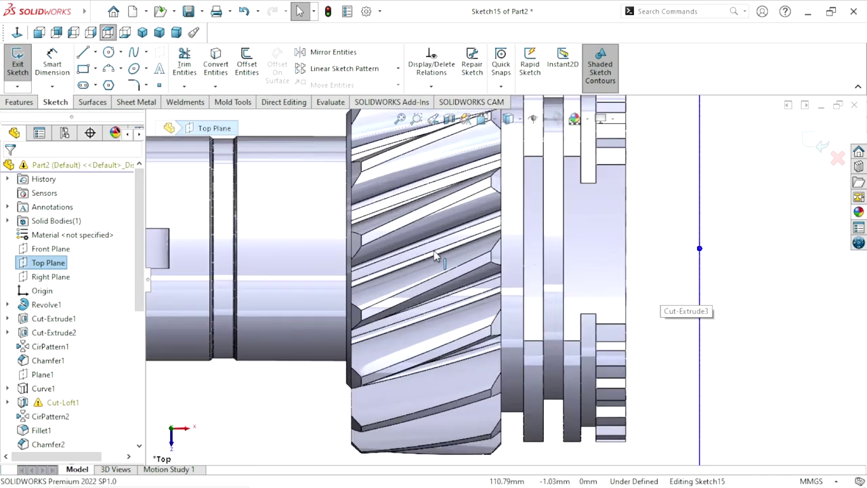
scroll(436, 256, "down", 3)
scroll(435, 256, "down", 1)
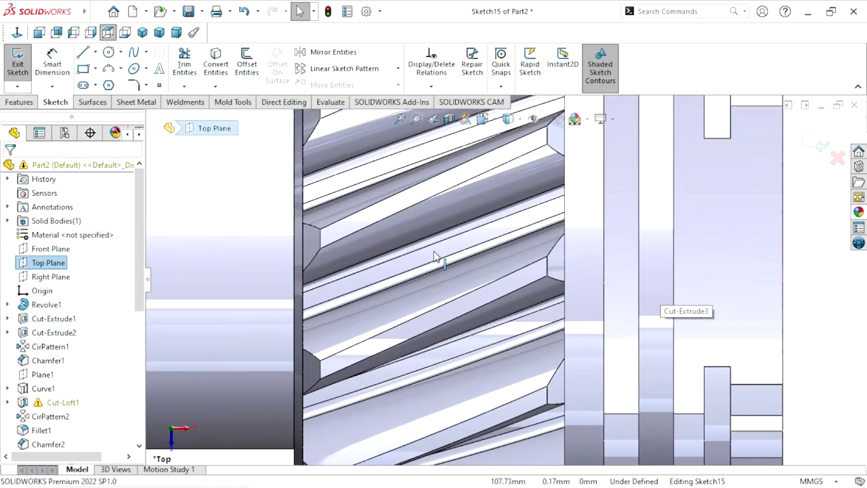
left_click(108, 52)
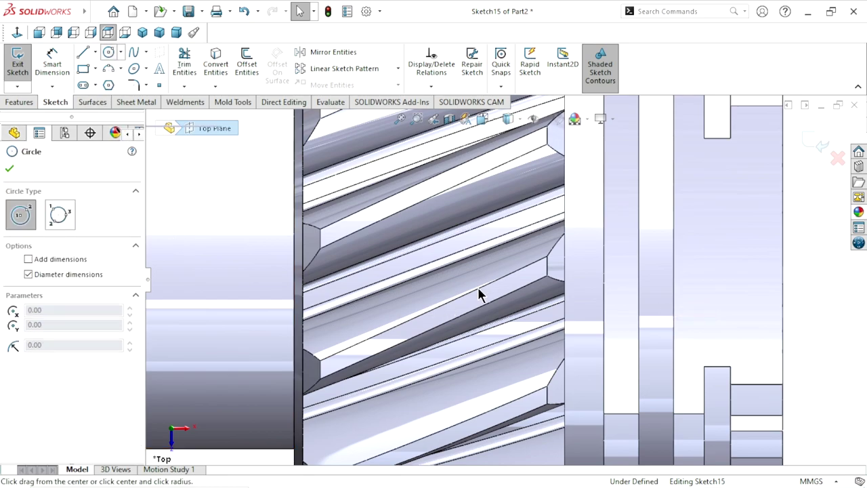
left_click(429, 253)
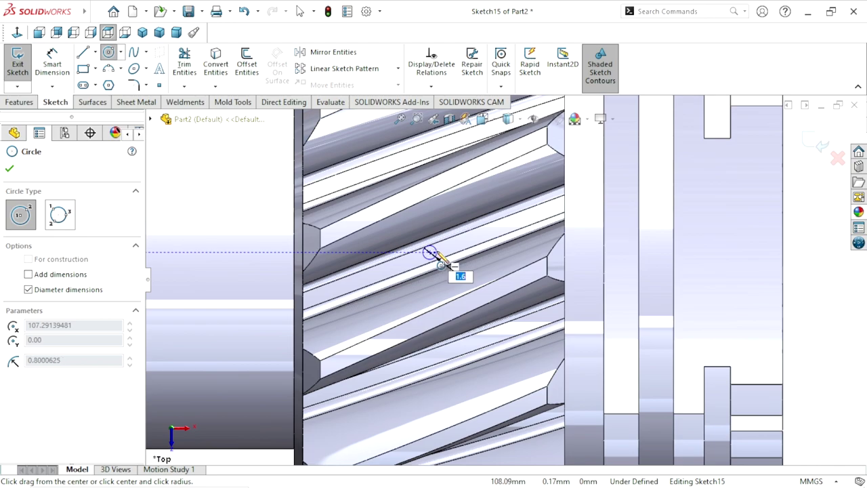
left_click(440, 264)
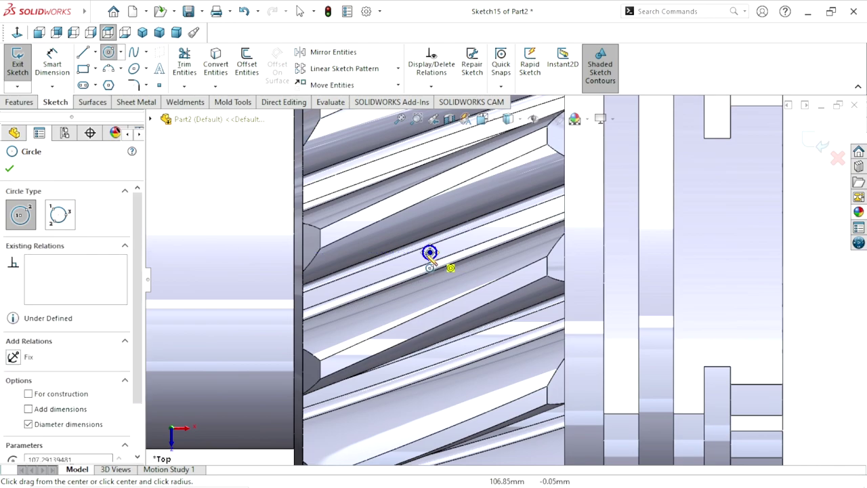
scroll(425, 284, "up", 1)
scroll(426, 285, "down", 1)
left_click(9, 168)
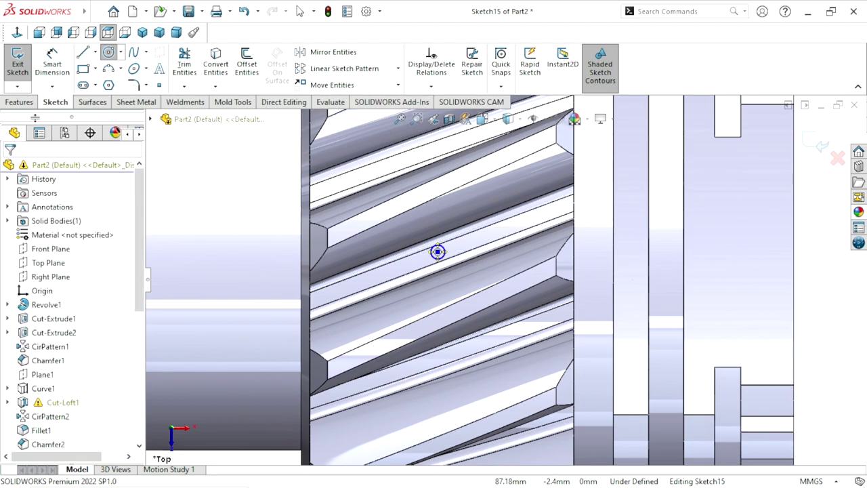
Dimension the circle's diameter to 2 mm.
left_click(52, 77)
scroll(447, 251, "down", 3)
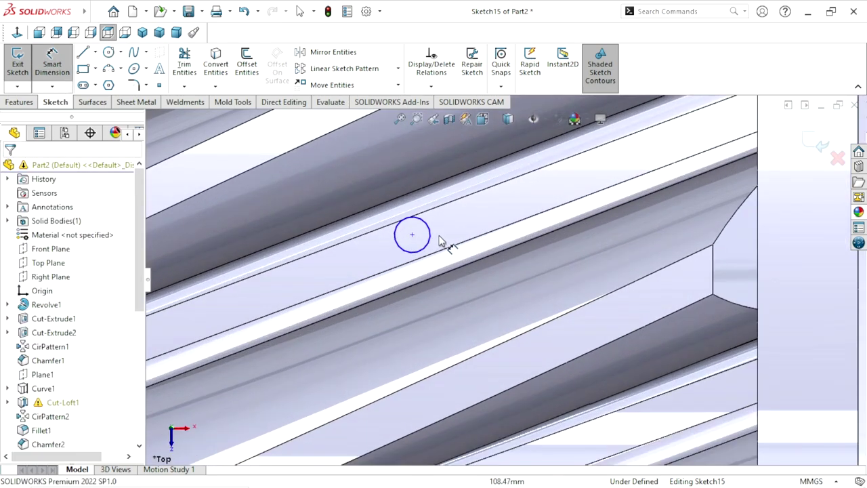
left_click(431, 233)
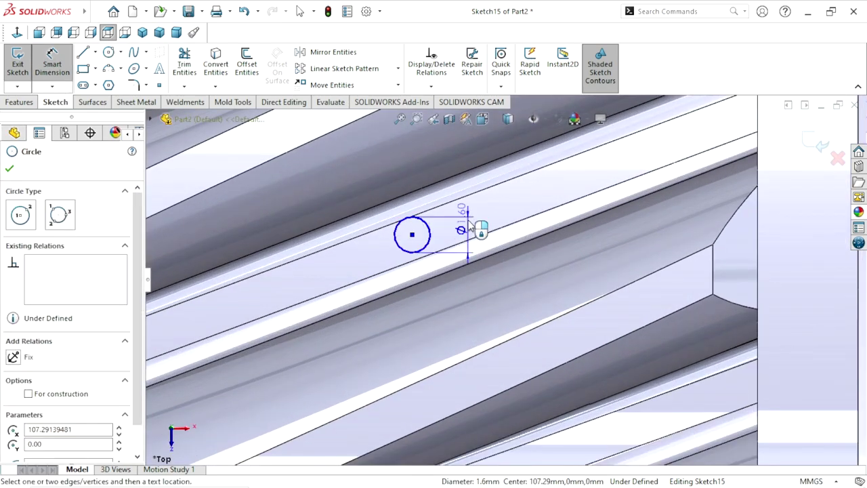
left_click(472, 224)
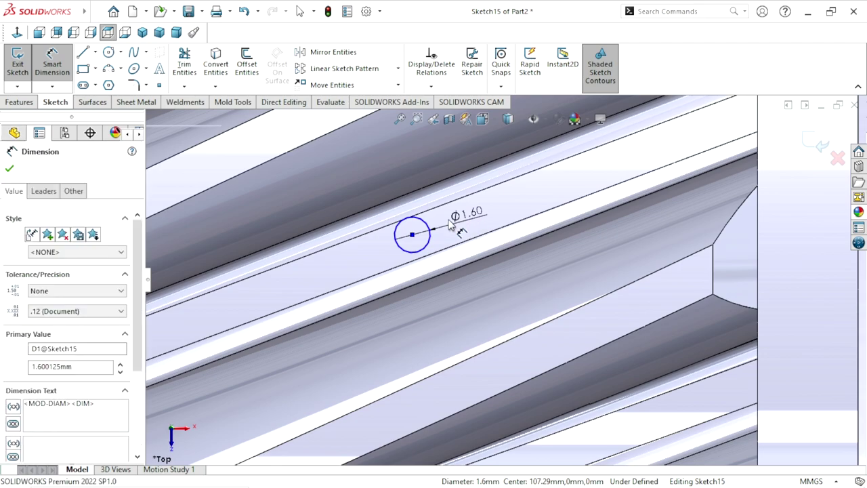
type("2")
key("Return")
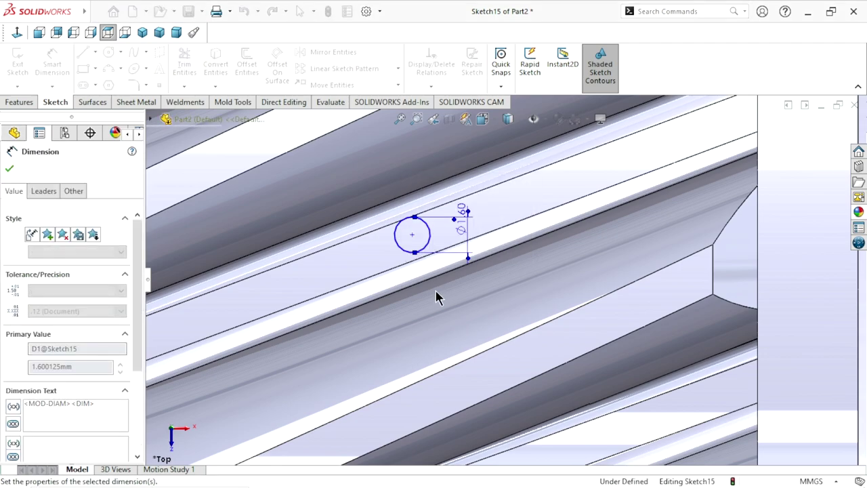
scroll(393, 327, "up", 3)
scroll(400, 331, "up", 2)
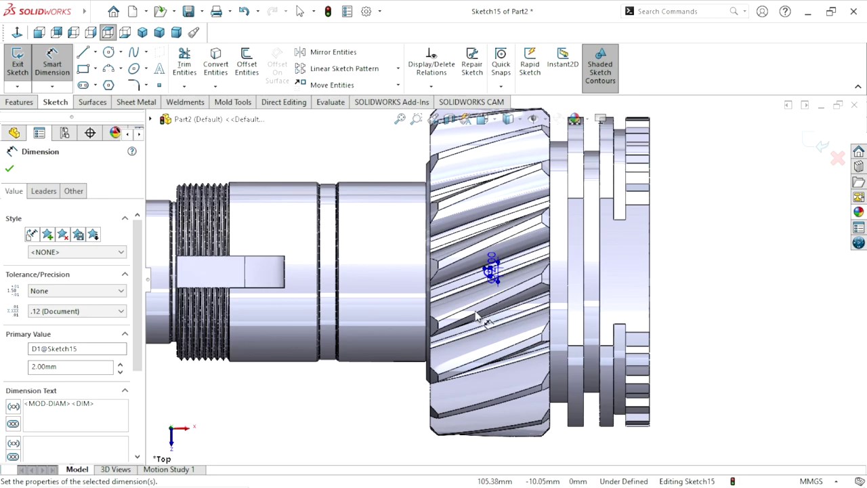
scroll(392, 306, "up", 2)
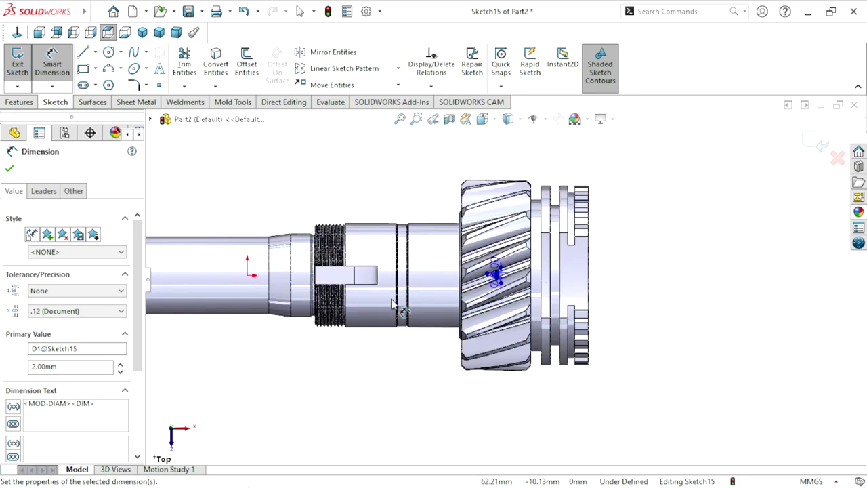
Draw a horizontal centerline starting at the sketch origin.
left_click(95, 53)
left_click(95, 81)
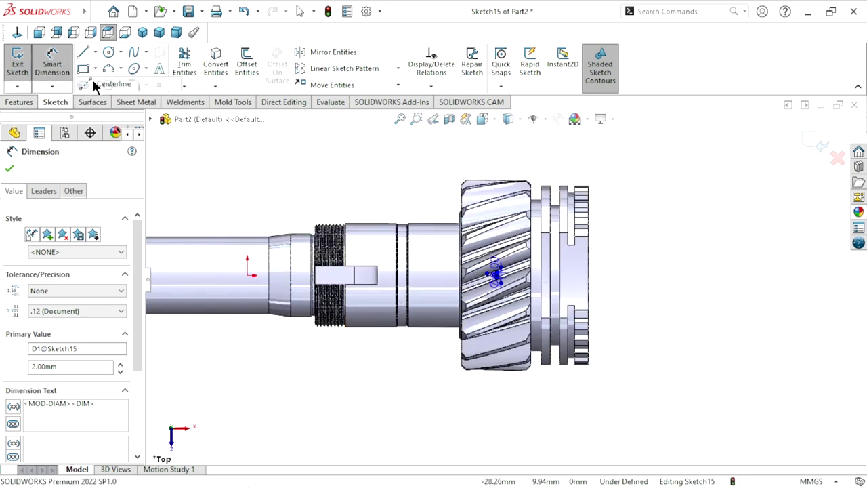
left_click(247, 275)
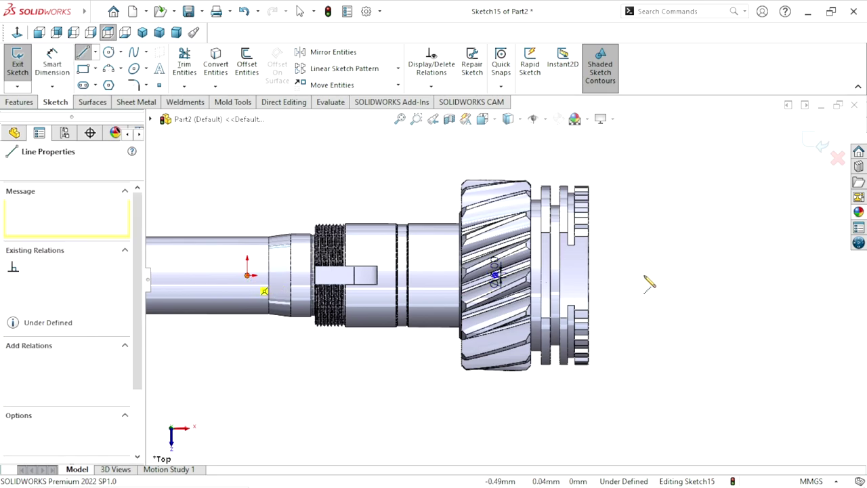
right_click(648, 245)
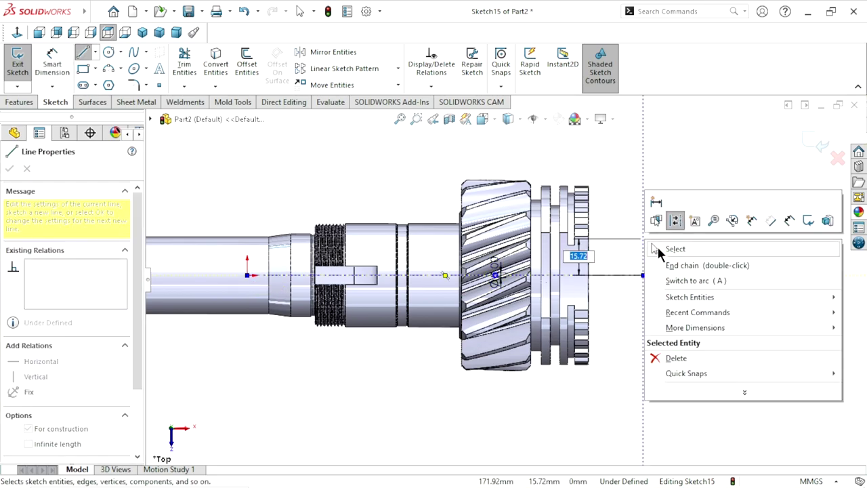
left_click(670, 264)
key("Escape")
scroll(531, 305, "down", 3)
scroll(484, 257, "down", 2)
scroll(447, 268, "down", 2)
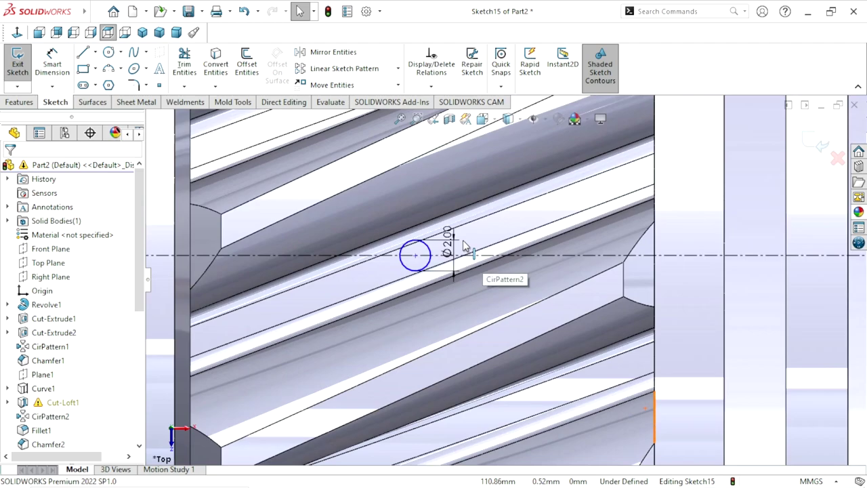
scroll(440, 269, "down", 2)
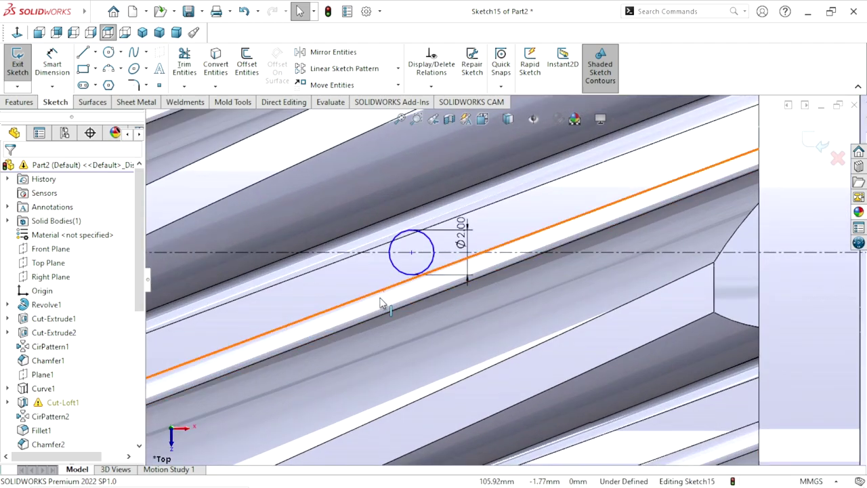
scroll(434, 298, "up", 1)
scroll(352, 292, "down", 1)
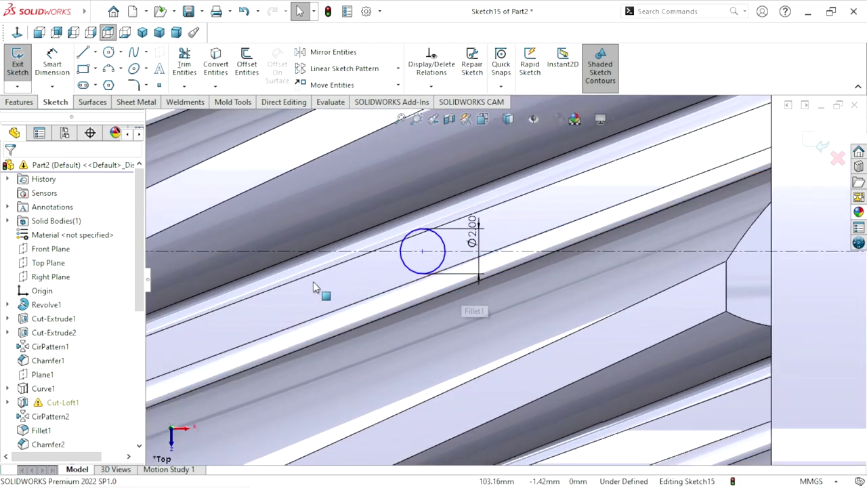
Make the pin-hole circle tangent to the helical tooth edge.
left_click(421, 252)
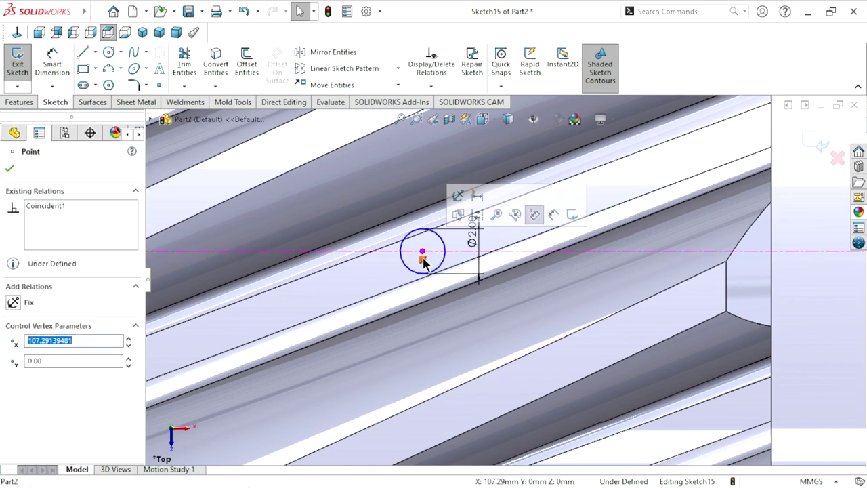
left_click(423, 261)
left_click_drag(422, 261, 449, 280)
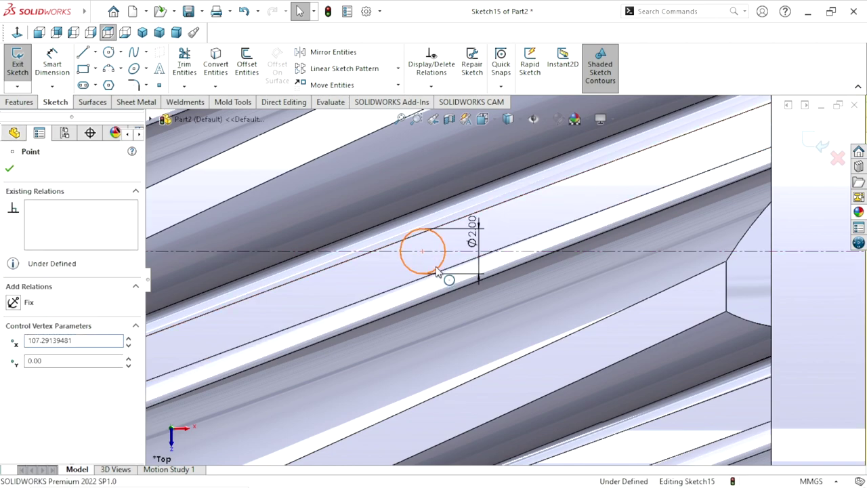
left_click(441, 269)
left_click(446, 274, "ctrl")
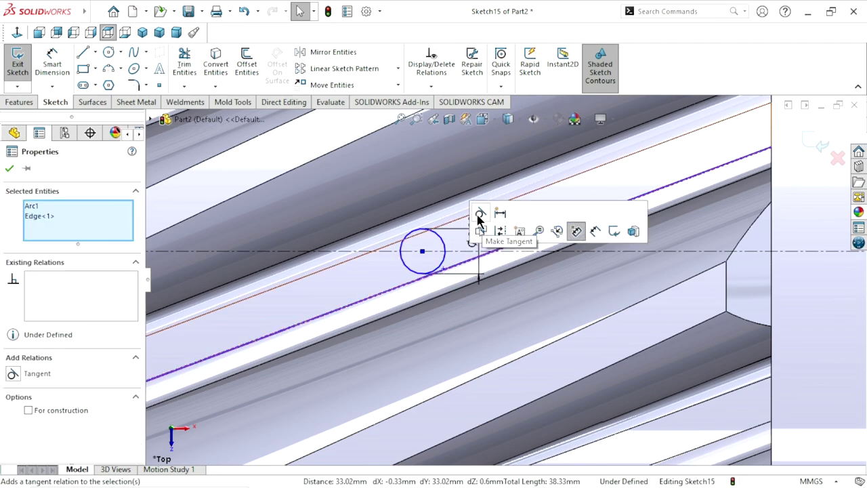
left_click(480, 213)
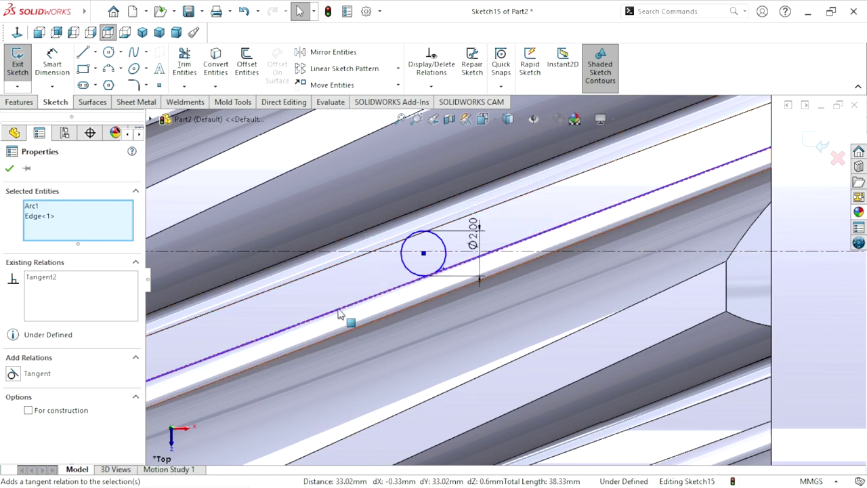
left_click(9, 169)
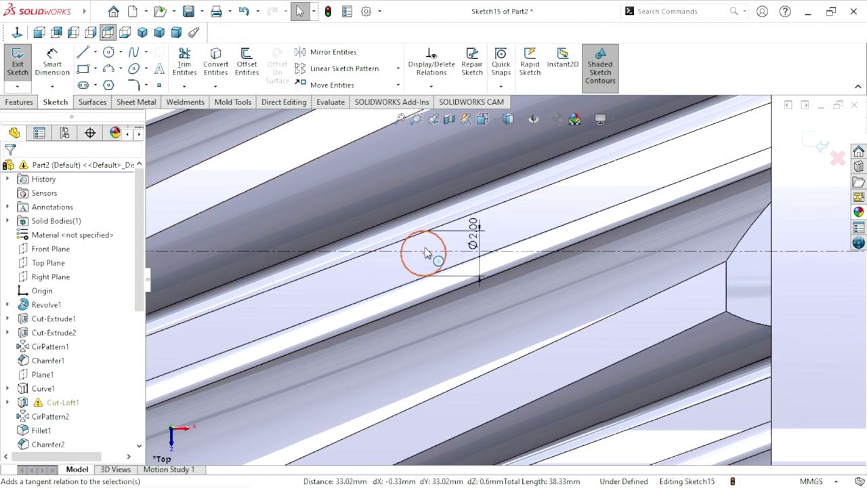
Dimension the circle centre 15 mm from the gear's left face.
scroll(420, 285, "up", 2)
scroll(474, 301, "up", 1)
scroll(488, 298, "up", 1)
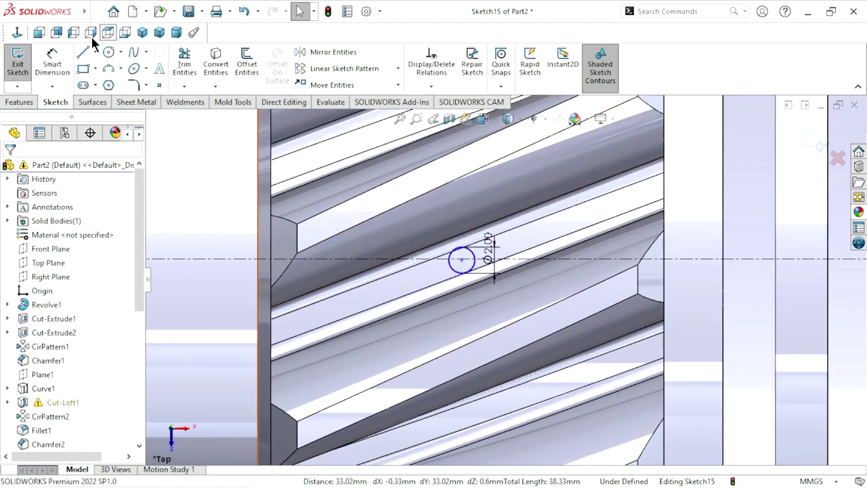
left_click(49, 73)
left_click(470, 269)
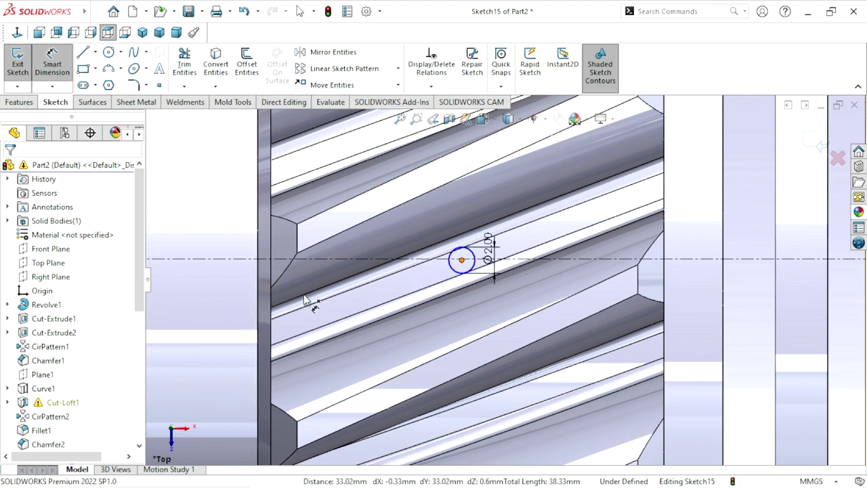
left_click(258, 299)
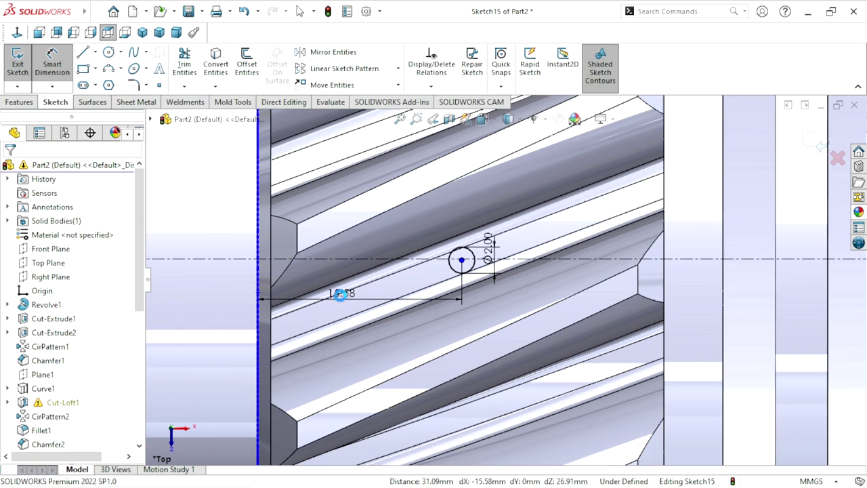
left_click(341, 294)
type("15")
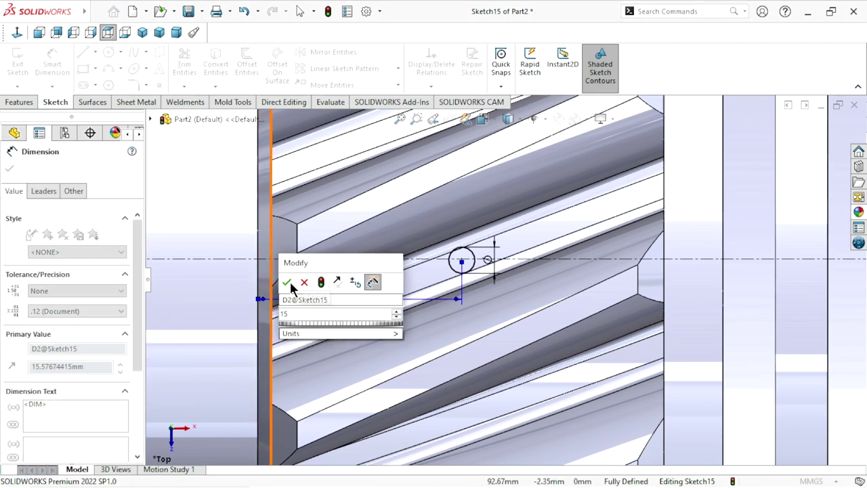
left_click(288, 283)
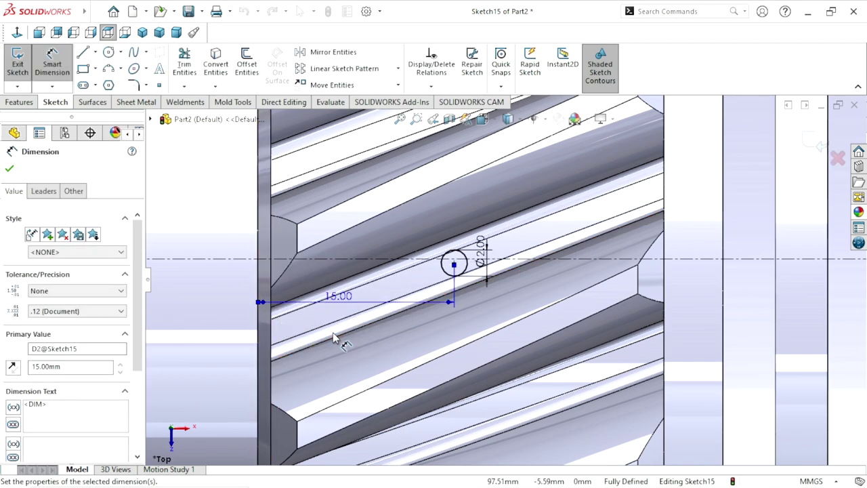
key("z")
left_click(11, 171)
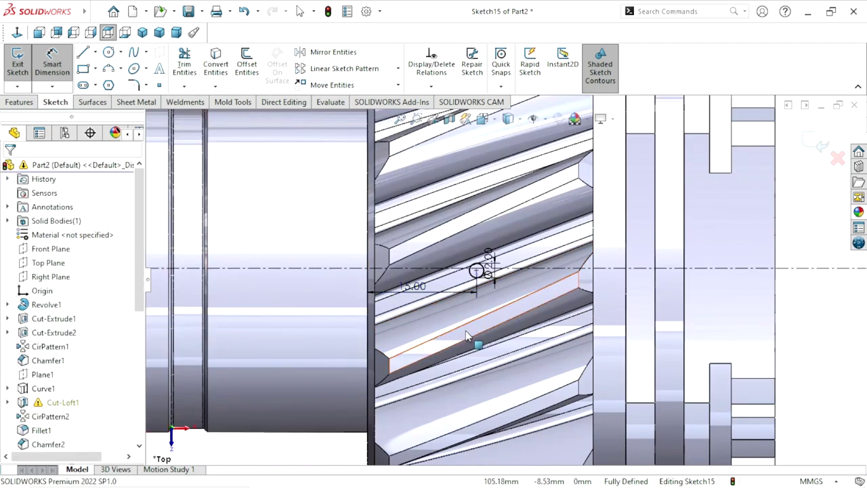
scroll(481, 305, "down", 1)
scroll(494, 299, "down", 1)
scroll(494, 299, "down", 1)
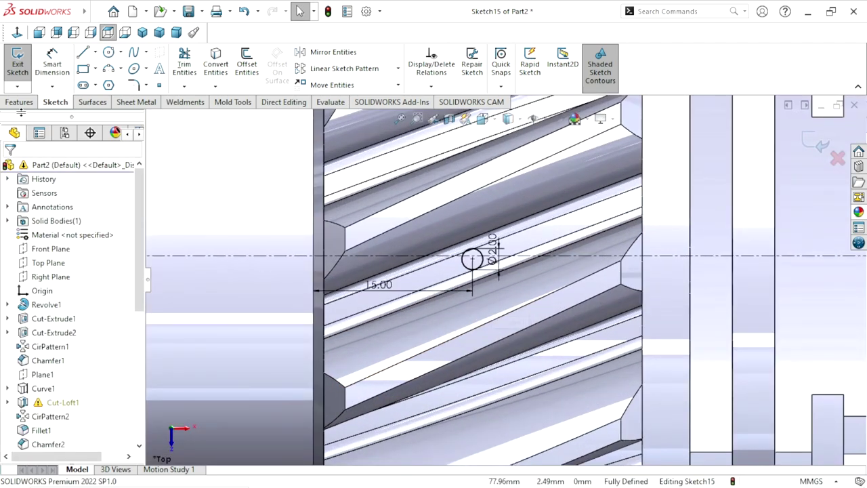
left_click(20, 103)
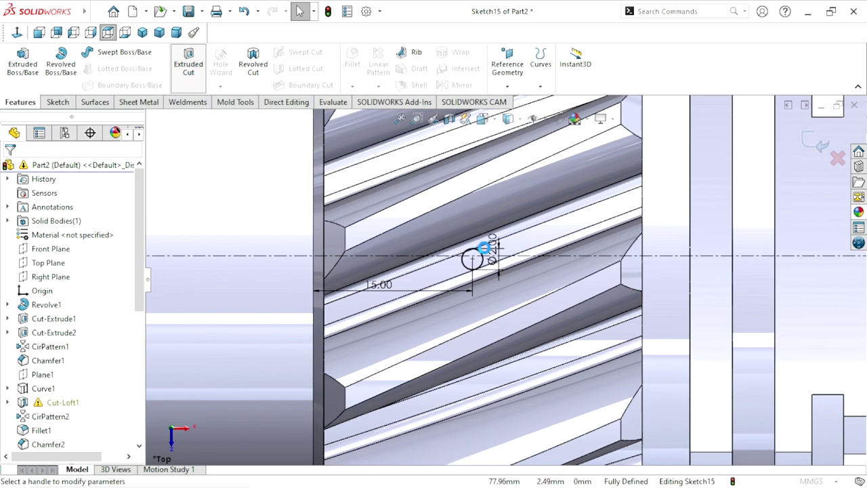
Extrude-cut the 2 mm circle Blind 92.50 mm deep in the reversed direction.
left_click(188, 64)
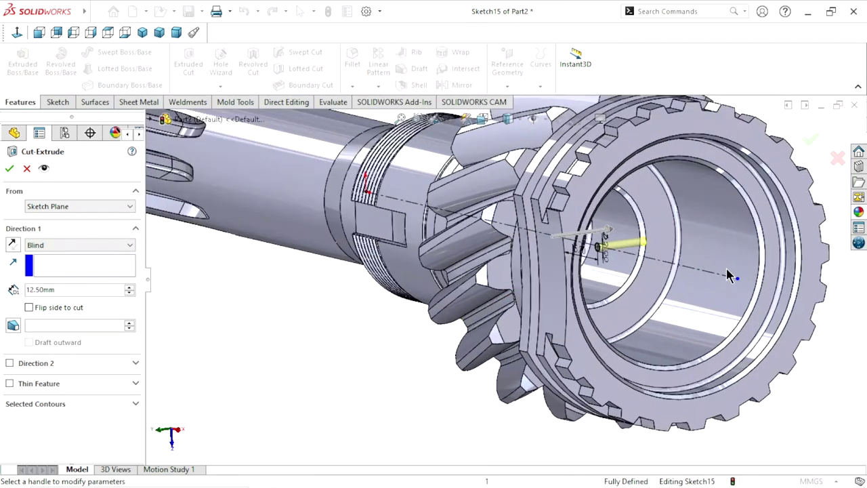
scroll(728, 274, "down", 2)
left_click(129, 286)
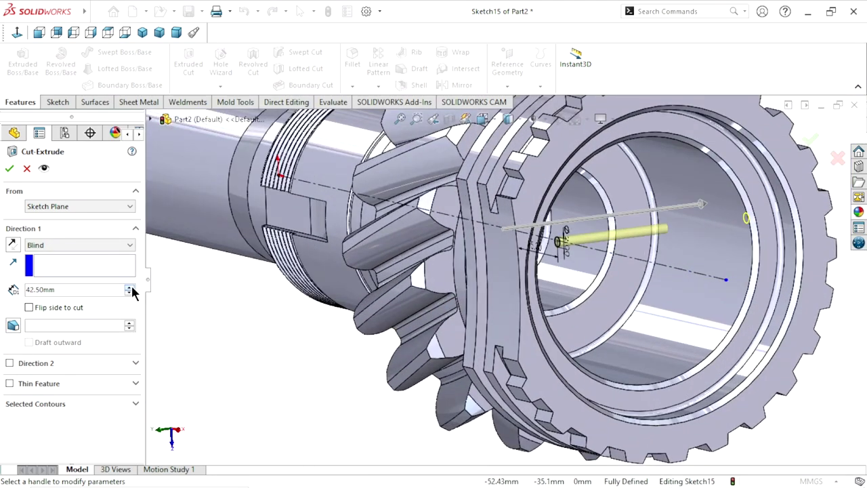
left_click(12, 244)
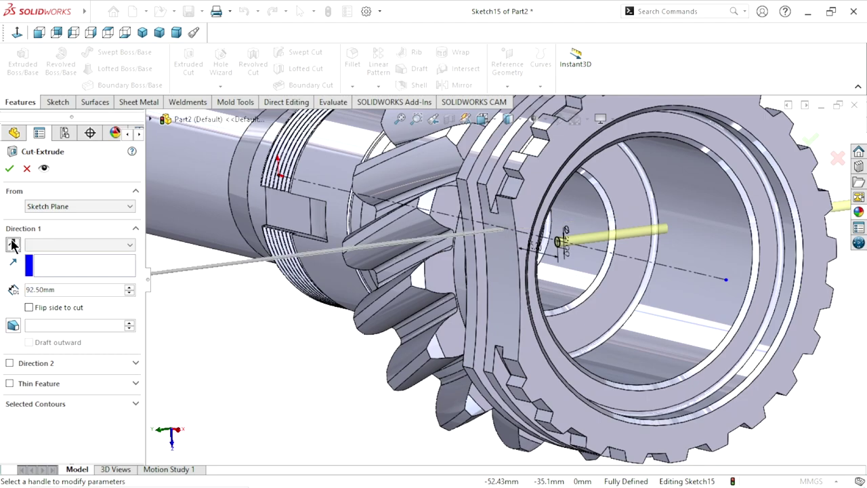
left_click(8, 168)
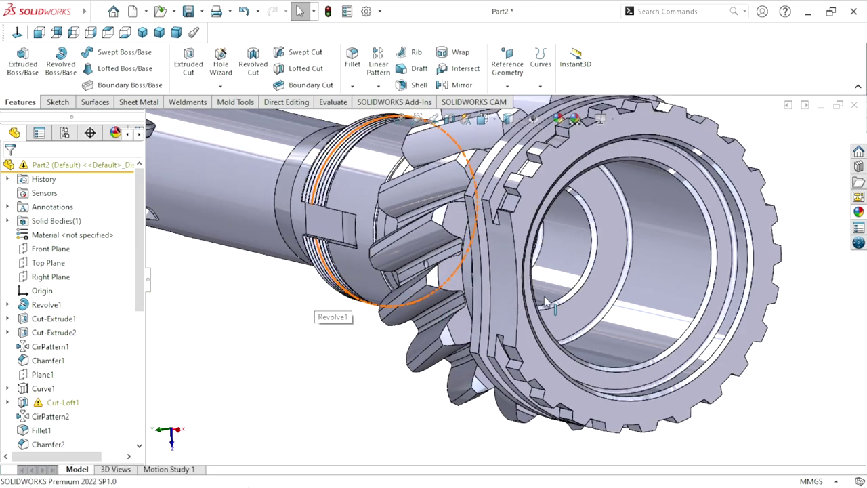
mouse_move(547, 303)
middle_mouse_down()
mouse_move(532, 271)
mouse_move(570, 274)
mouse_move(525, 270)
middle_mouse_up()
scroll(563, 269, "down", 5)
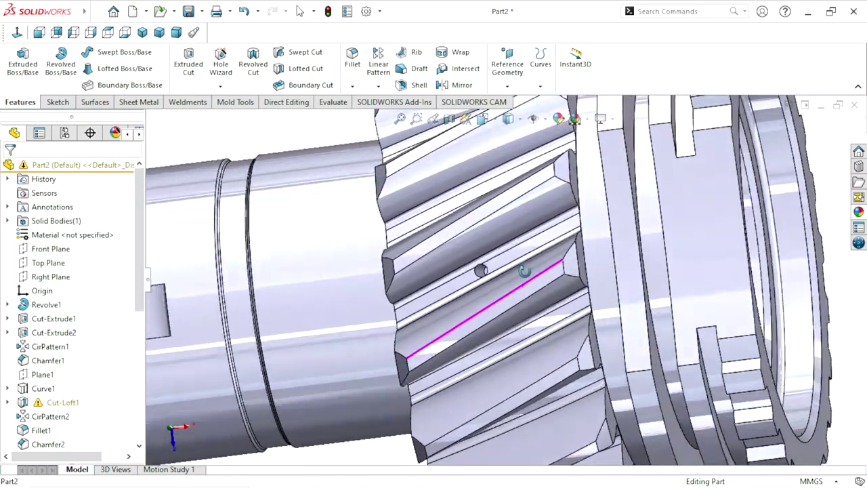
key("f")
scroll(439, 276, "down", 1)
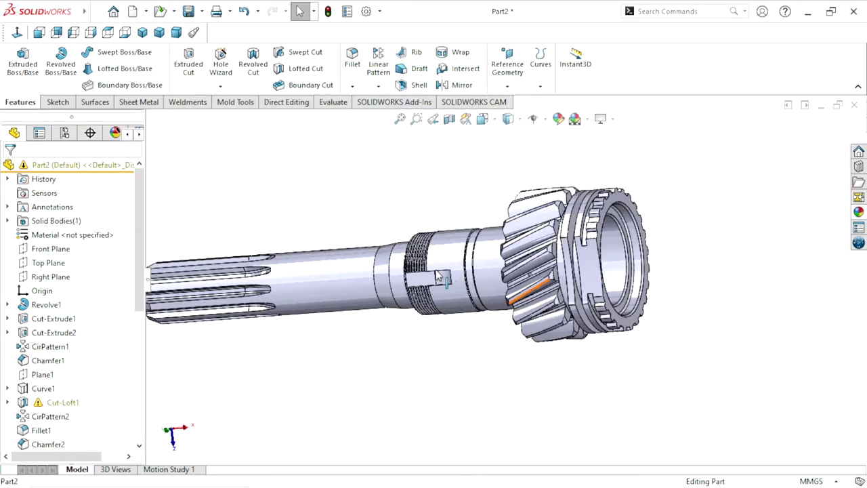
mouse_move(377, 222)
middle_mouse_down()
mouse_move(452, 344)
mouse_move(397, 345)
mouse_move(524, 273)
mouse_move(474, 264)
middle_mouse_up()
scroll(446, 264, "down", 3)
scroll(433, 261, "up", 3)
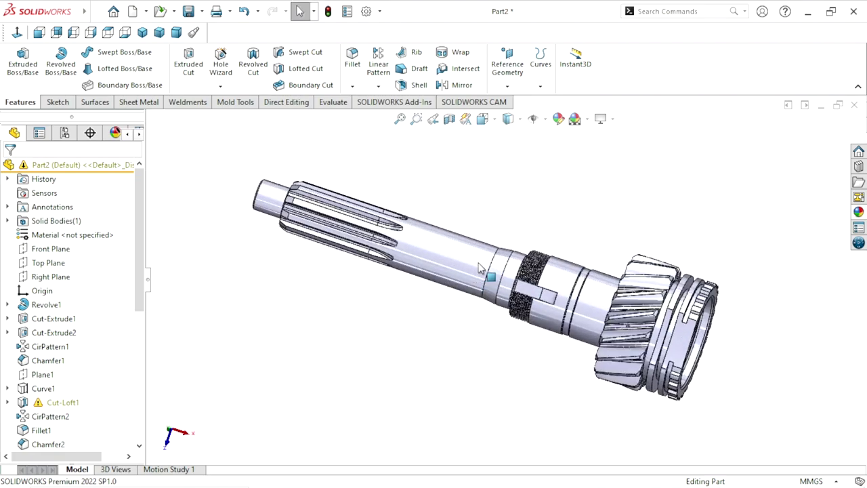
middle_click_drag(400, 248, 408, 256, "ctrl")
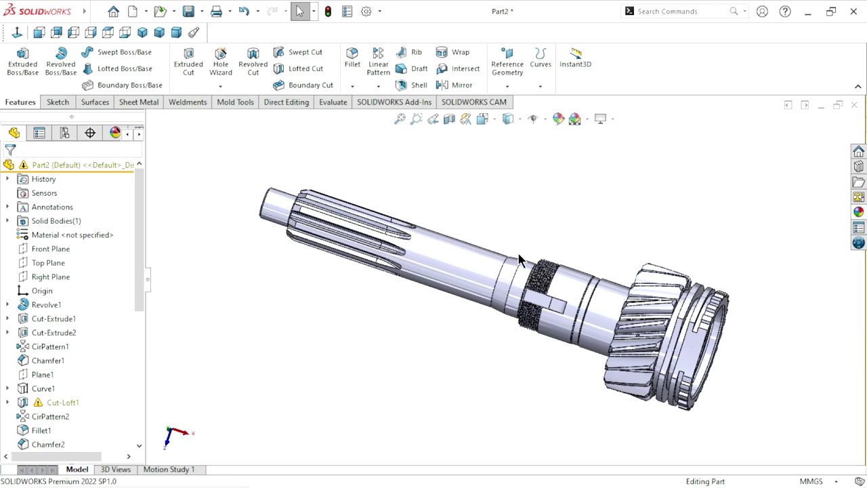
mouse_move(518, 259)
middle_mouse_down()
mouse_move(440, 277)
mouse_move(476, 310)
middle_mouse_up()
mouse_move(477, 311)
middle_mouse_down()
mouse_move(446, 340)
mouse_move(631, 235)
middle_mouse_up()
scroll(631, 235, "down", 3)
scroll(631, 236, "up", 3)
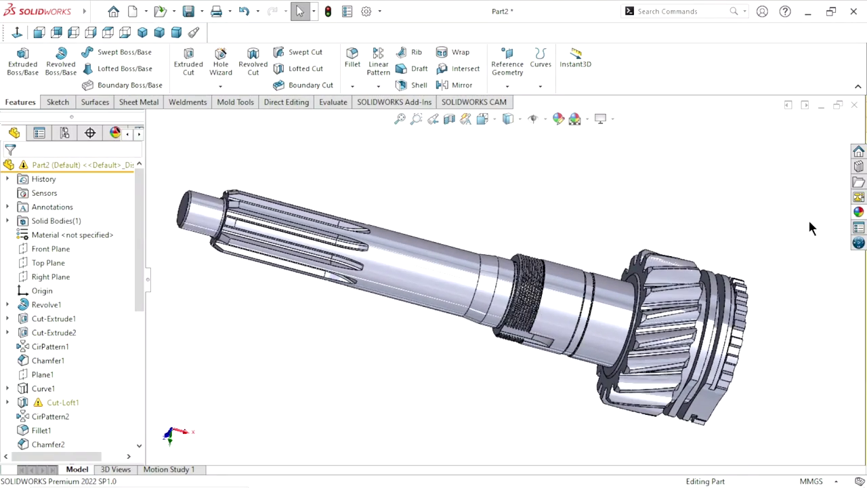
Apply the Metal > Steel carbon steel appearance to the whole shaft.
left_click(858, 212)
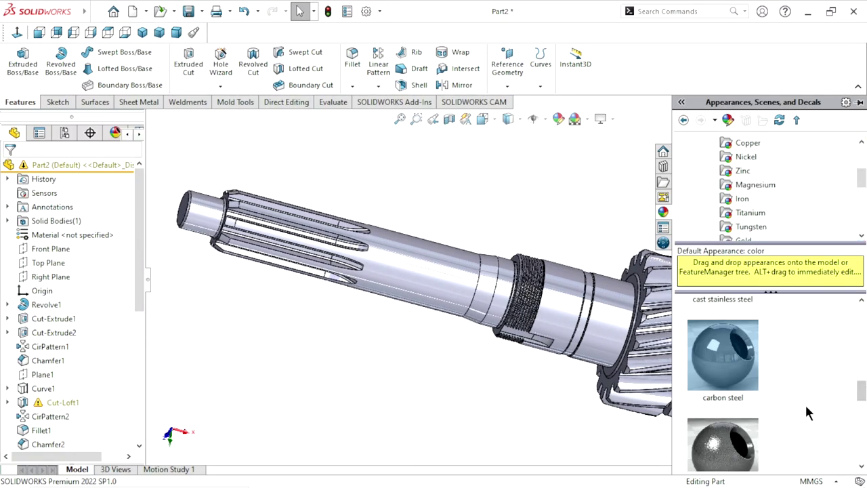
left_click_drag(860, 390, 857, 310)
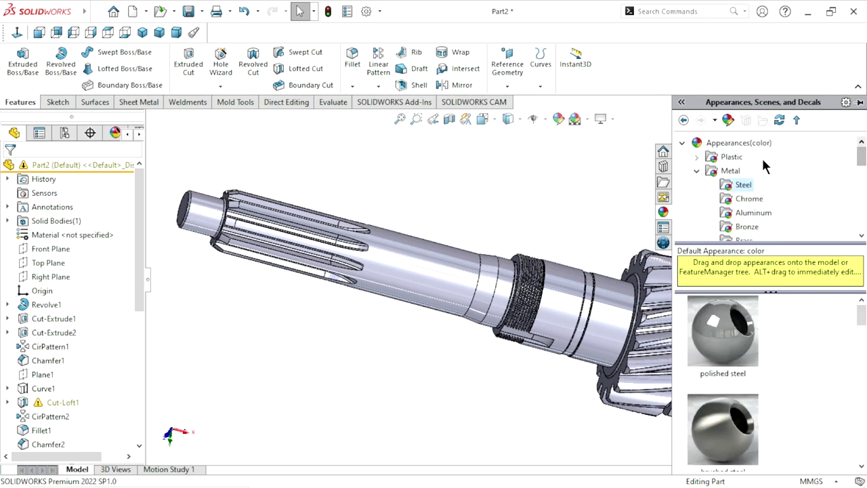
double_click(721, 173)
double_click(719, 172)
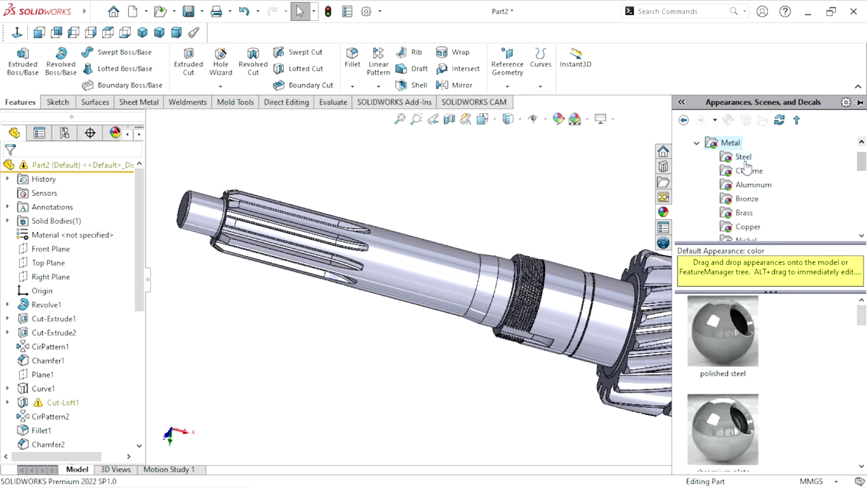
left_click(745, 165)
mouse_move(860, 316)
left_mouse_down()
mouse_move(861, 407)
mouse_move(863, 399)
left_mouse_up()
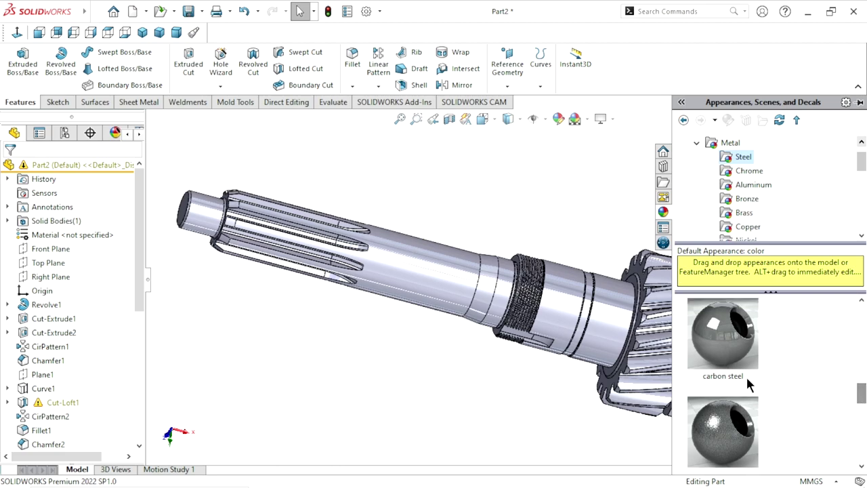
left_click_drag(724, 361, 491, 319)
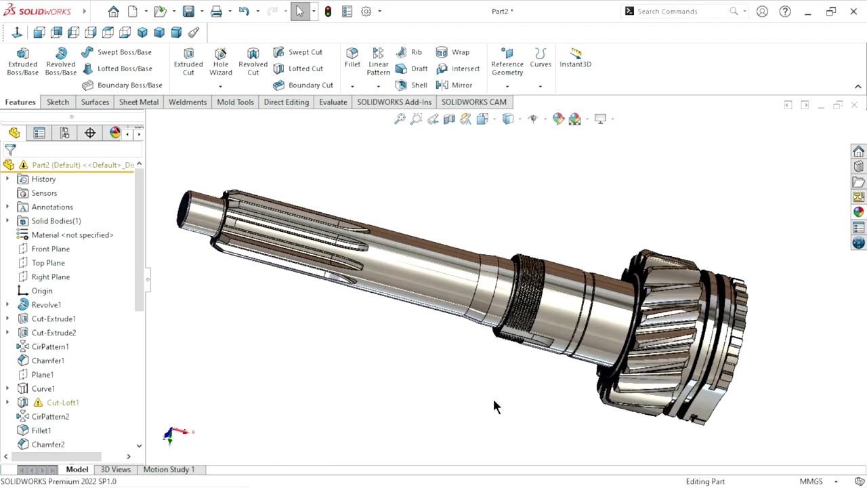
Select the shaft's cylindrical journal faces and the gear bore face.
scroll(284, 228, "down", 3)
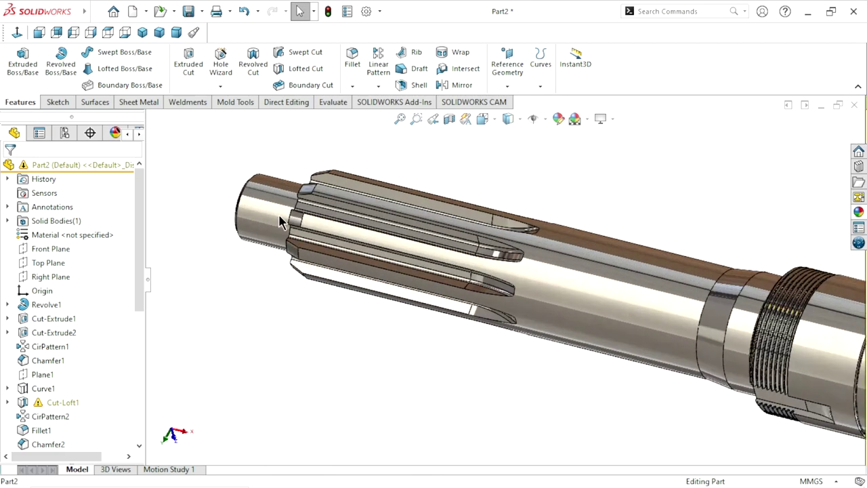
left_click(283, 221)
scroll(302, 310, "up", 2)
scroll(302, 310, "up", 2)
scroll(637, 330, "down", 3)
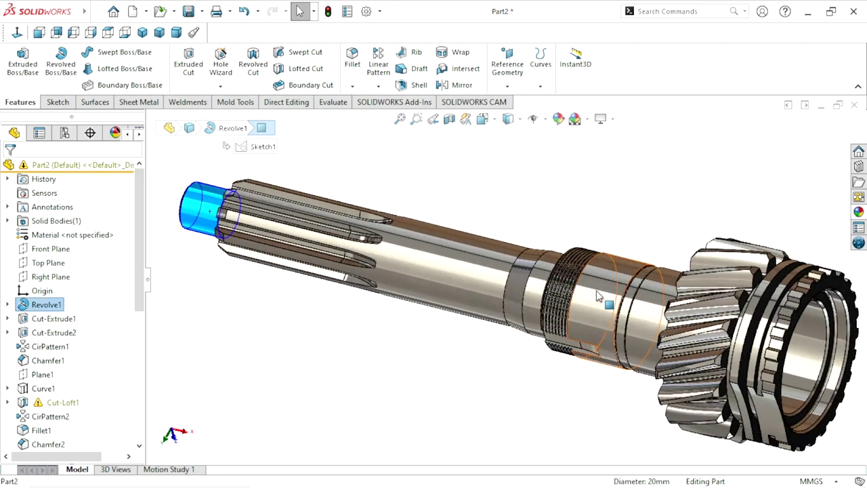
left_click(599, 298, "ctrl")
left_click(649, 329, "ctrl")
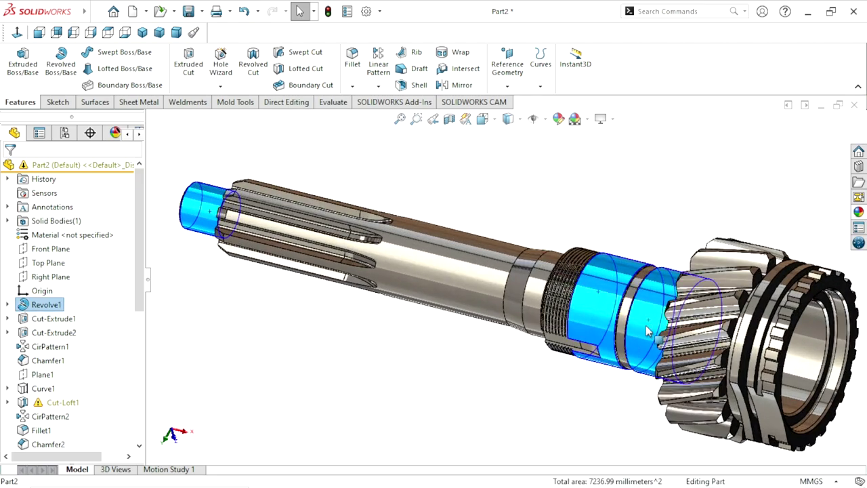
left_click(815, 369, "ctrl")
scroll(764, 397, "up", 3)
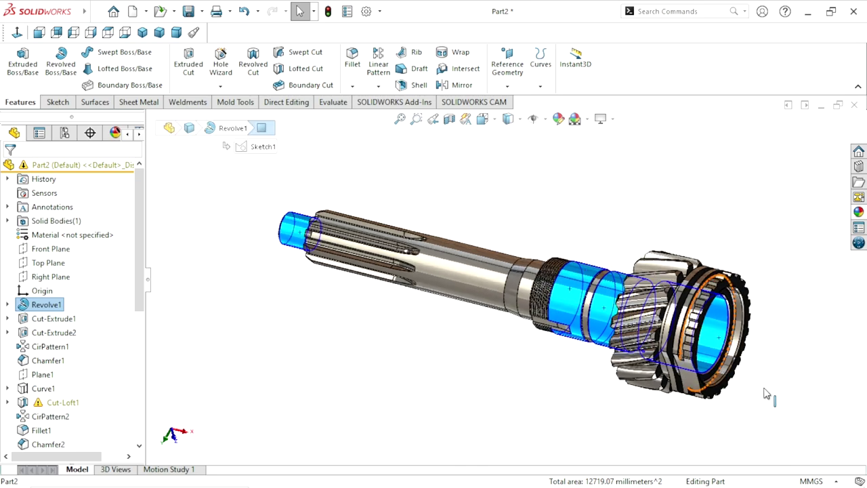
middle_click_drag(764, 396, 733, 383)
scroll(589, 325, "down", 3)
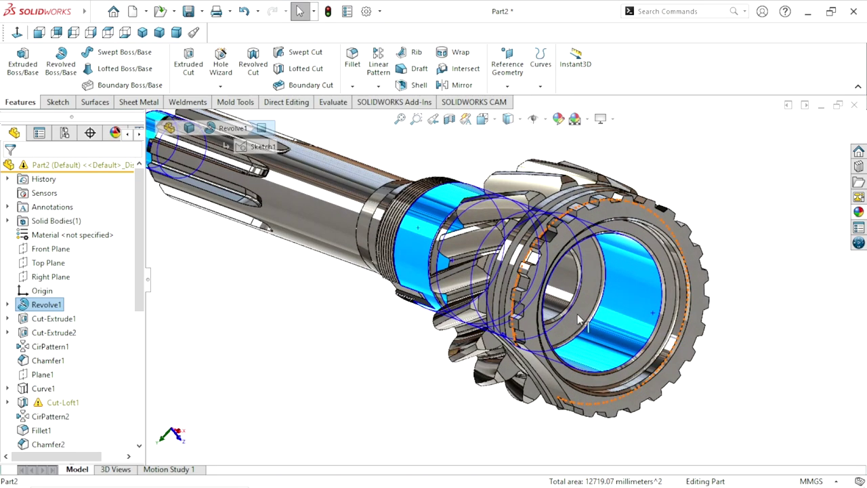
left_click(565, 291, "ctrl")
mouse_move(534, 348)
middle_mouse_down()
mouse_move(506, 369)
mouse_move(492, 329)
mouse_move(505, 232)
mouse_move(499, 266)
middle_mouse_up()
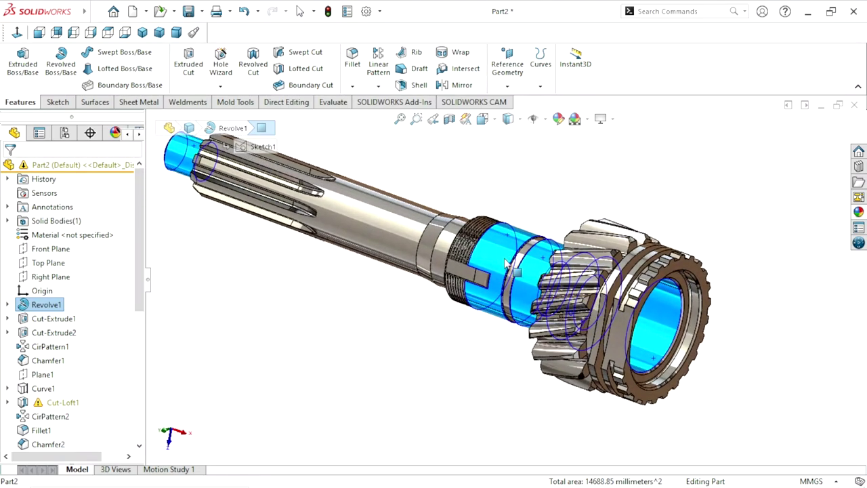
Give the selected faces the Chrome chromium plate appearance.
left_click(857, 212)
left_click(752, 173)
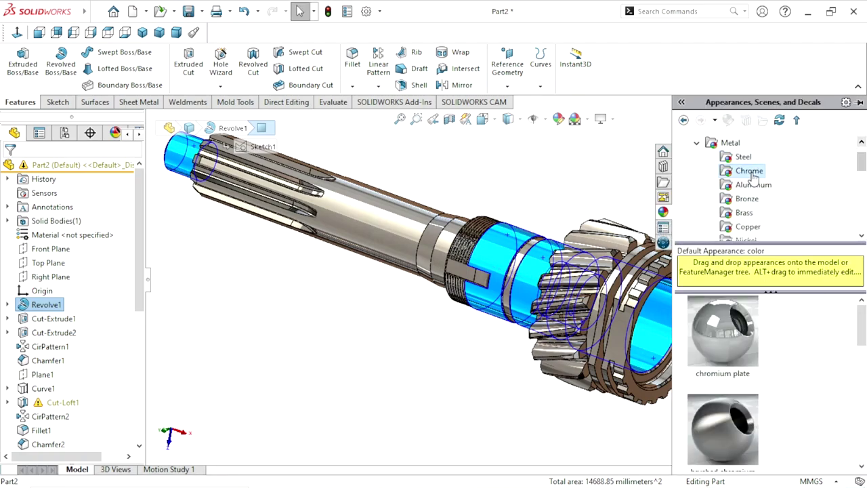
double_click(722, 331)
left_click(442, 384)
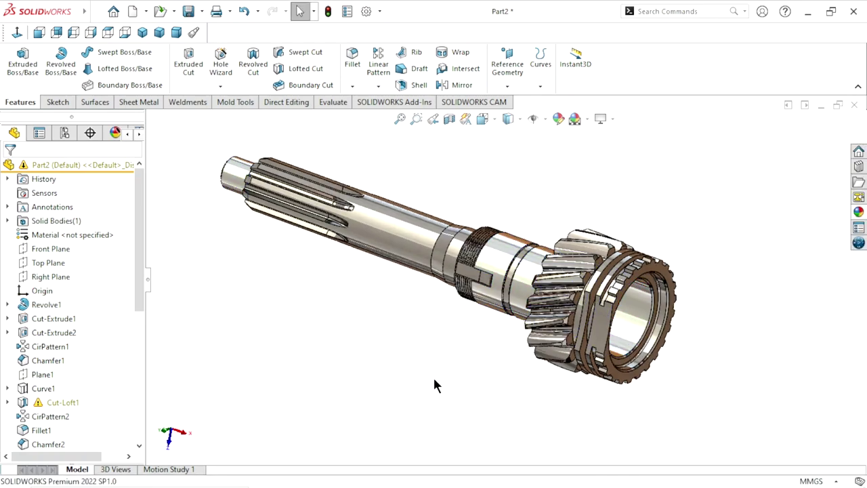
Show the shaft in Isometric view, Shaded style, with Shadows In Shaded Mode on.
middle_click_drag(440, 317, 457, 226)
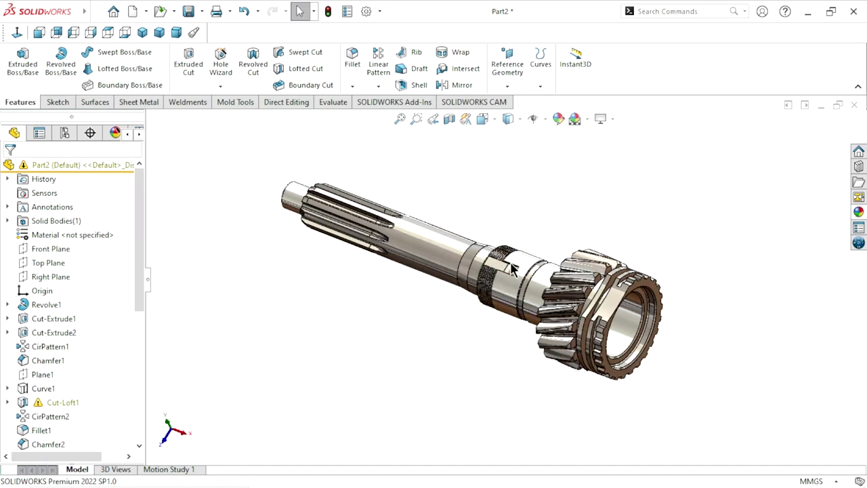
mouse_move(427, 283)
middle_mouse_down()
mouse_move(484, 365)
mouse_move(547, 396)
mouse_move(640, 277)
mouse_move(652, 202)
mouse_move(696, 263)
mouse_move(745, 240)
mouse_move(747, 174)
mouse_move(648, 285)
mouse_move(584, 277)
mouse_move(544, 136)
mouse_move(474, 235)
mouse_move(534, 296)
mouse_move(544, 210)
mouse_move(444, 306)
mouse_move(461, 301)
mouse_move(518, 226)
mouse_move(447, 196)
mouse_move(498, 235)
middle_mouse_up()
left_click(300, 11)
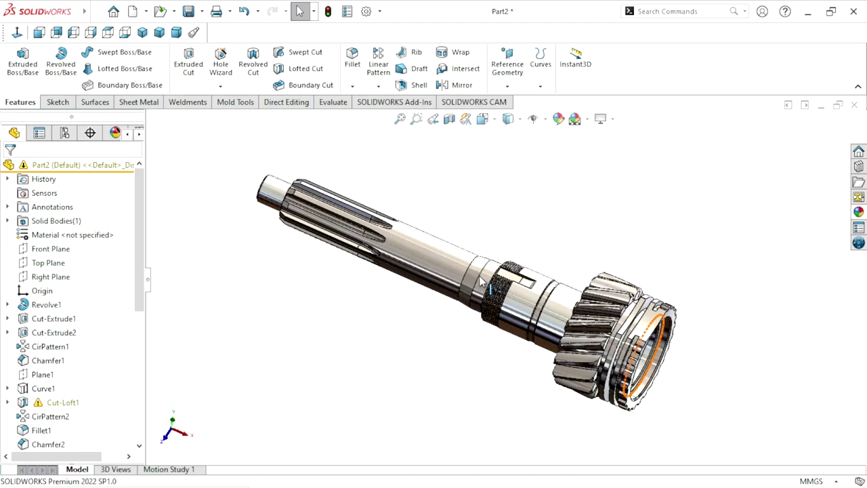
left_click(142, 32)
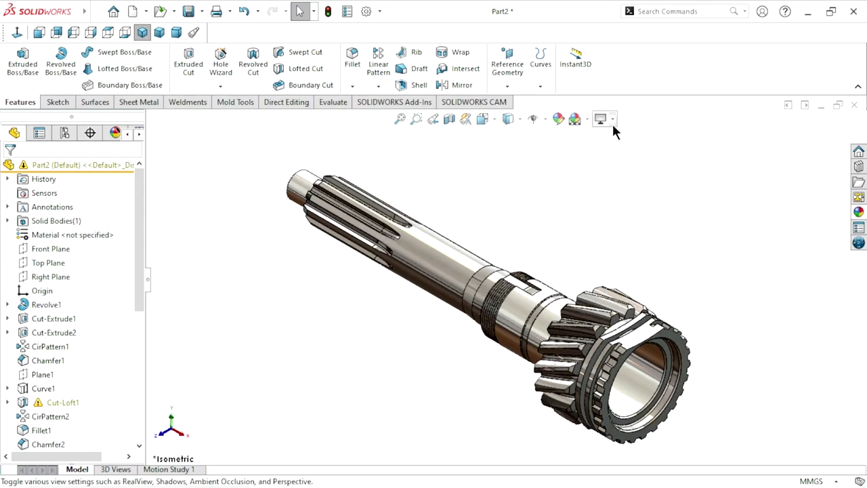
left_click(612, 119)
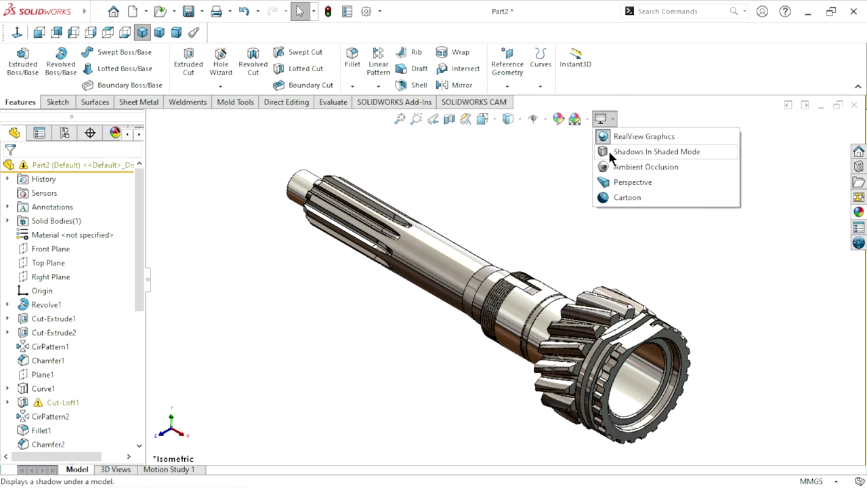
left_click(608, 150)
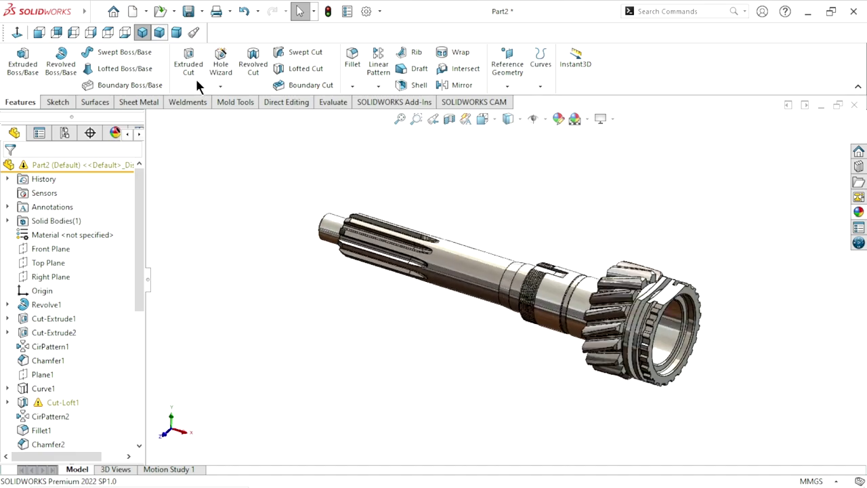
left_click(159, 32)
scroll(572, 288, "down", 2)
scroll(573, 288, "down", 1)
scroll(572, 288, "up", 1)
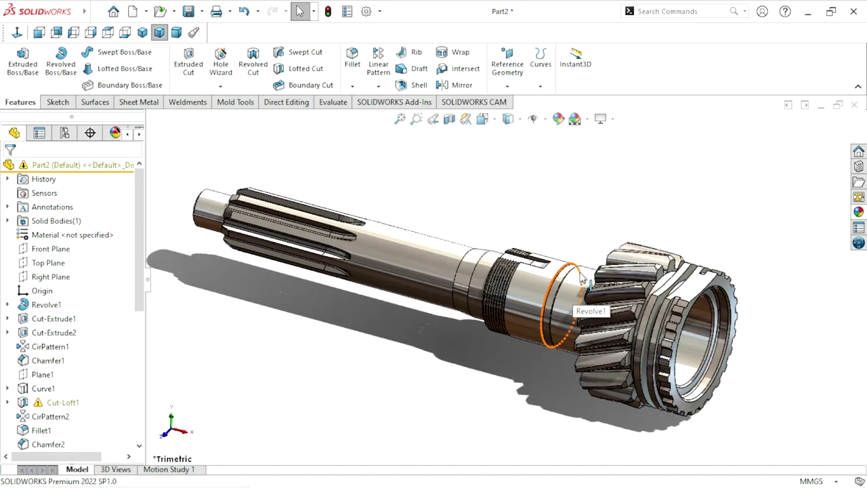